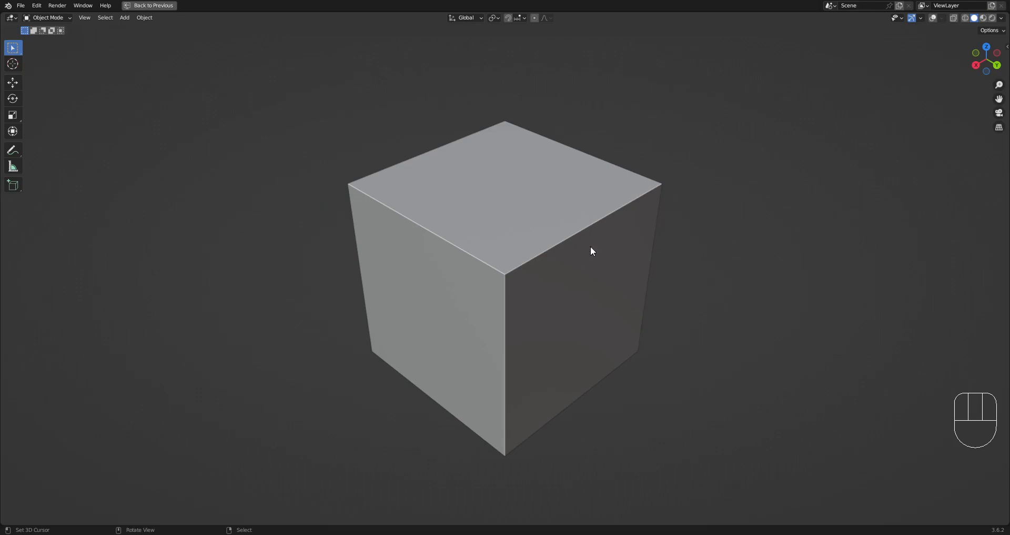
Step: Delete the default cube and add a cylinder mesh to the scene
click(570, 255)
key(x)
click(569, 183)
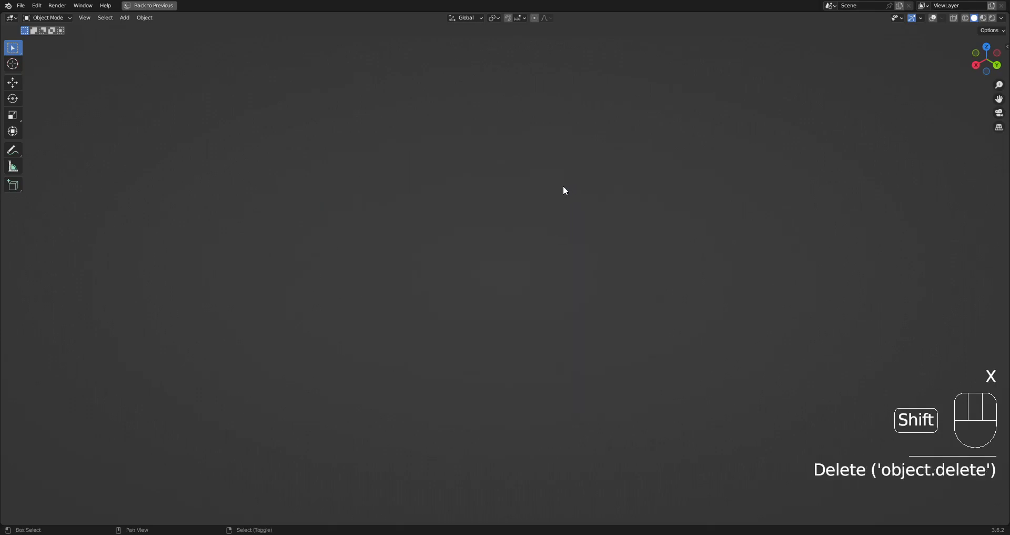
key(shift+a)
mouse_move(562, 188)
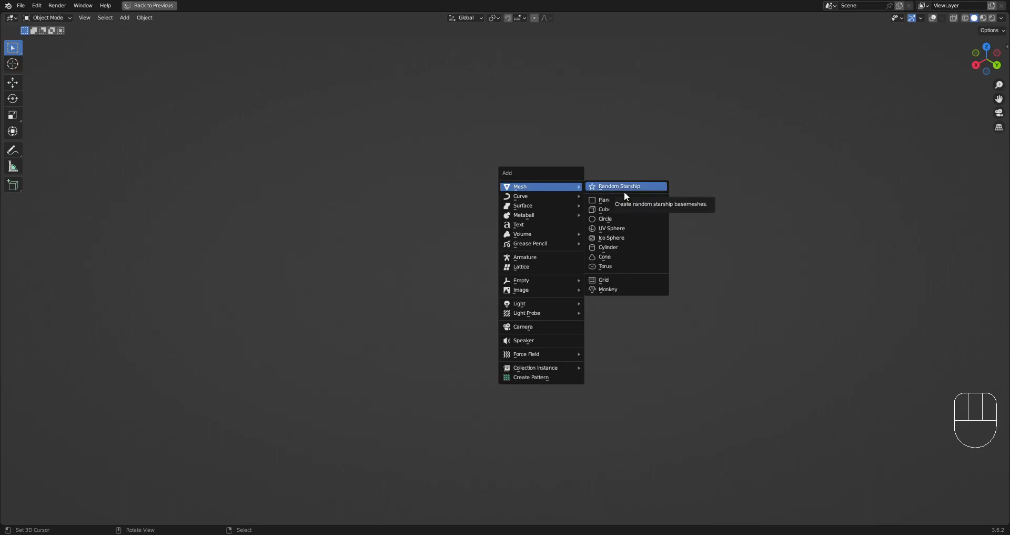
click(627, 248)
Step: Turn on the viewport overlays in Edit Mode and flatten the whole cylinder along Z into a thin disc
key(Tab)
click(585, 236)
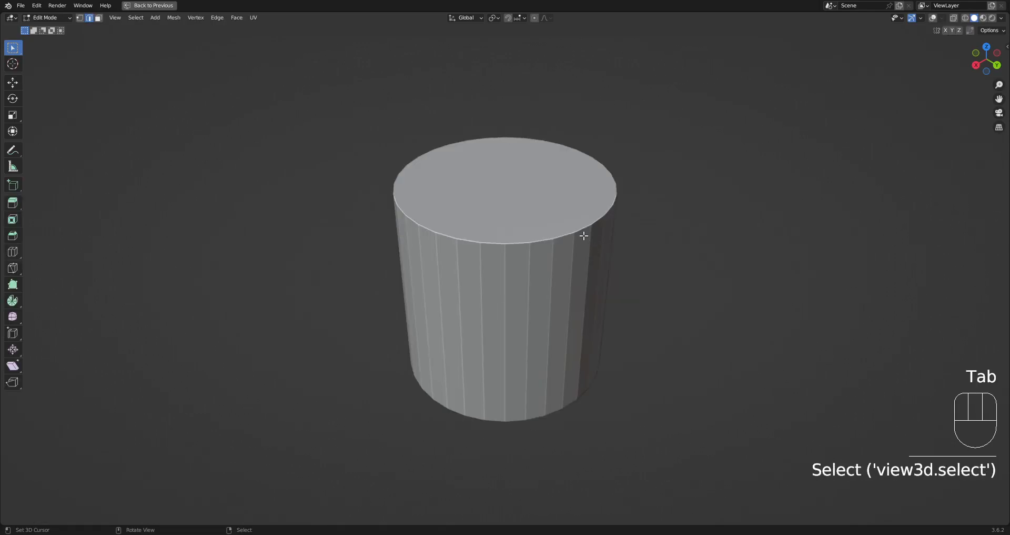
key(shift+alt+z)
scroll(584, 235, down, 3)
key(a)
key(s)
key(z)
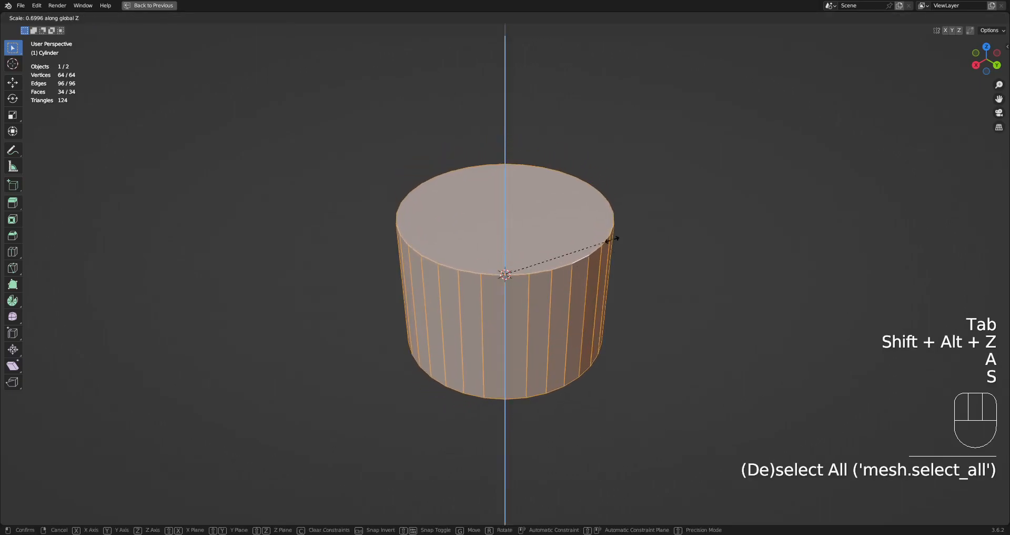
click(511, 273)
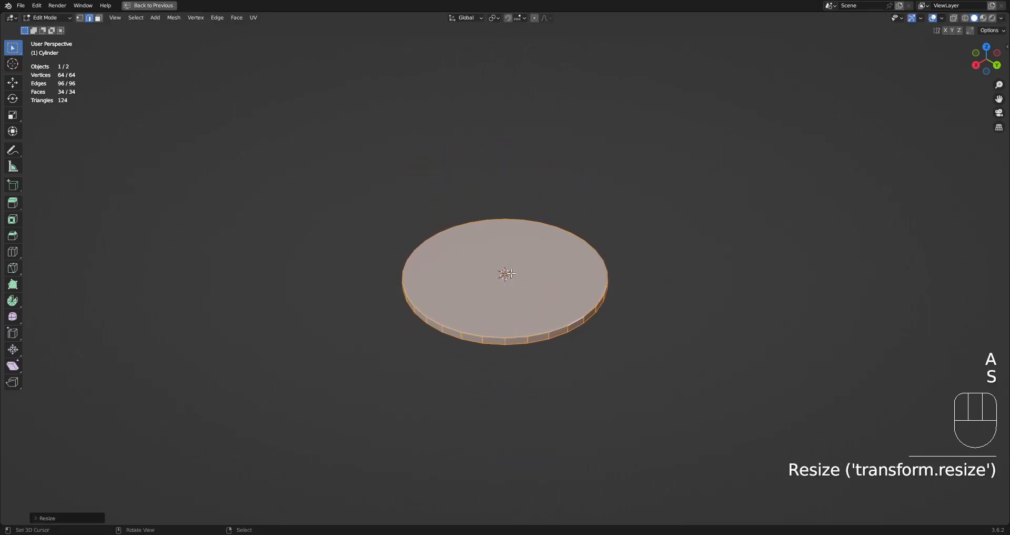
Step: Scale the entire disc up slightly along Z to make it a little thicker
mouse_move(517, 262)
middle_down()
mouse_move(526, 232)
mouse_move(547, 263)
mouse_move(566, 263)
mouse_move(569, 147)
mouse_move(568, 280)
mouse_move(447, 212)
mouse_move(479, 221)
mouse_move(503, 269)
middle_up()
key(3)
scroll(566, 264, up, 2)
key(3)
right_click(557, 258)
middle_drag(568, 354, 589, 295)
key(a)
key(s)
key(z)
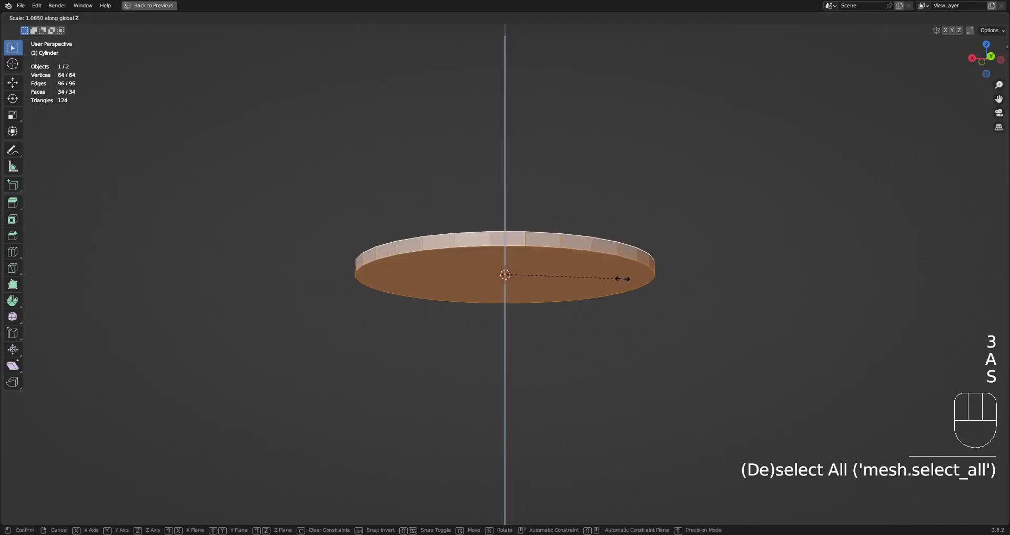
click(667, 259)
Step: Select the disc's upper and lower cap faces and inset both by about 0.08 m
key(3)
right_click(593, 273)
middle_drag(554, 217, 551, 266)
shift+right_click(551, 266)
key(x)
middle_drag(828, 239, 835, 272)
key(i)
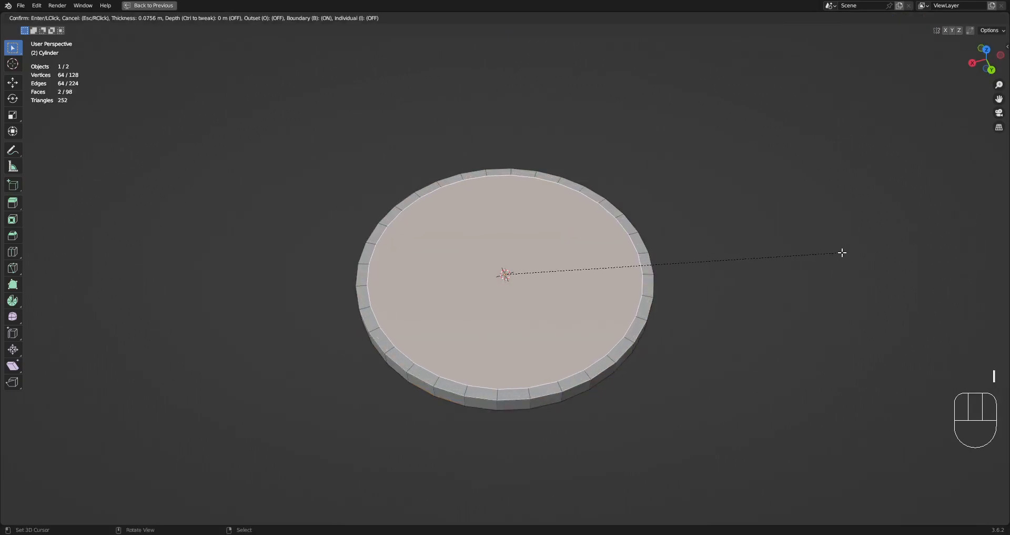
click(844, 253)
Step: Turn the disc into a hollow ring by applying Bridge Edge Loops to the two inset cap faces
middle_drag(492, 350, 557, 171)
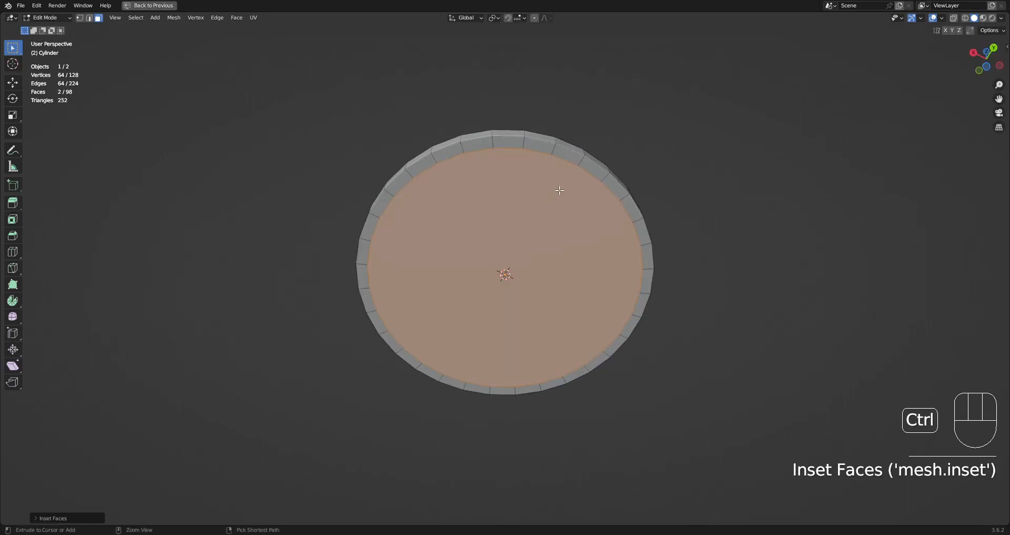
key(ctrl+e)
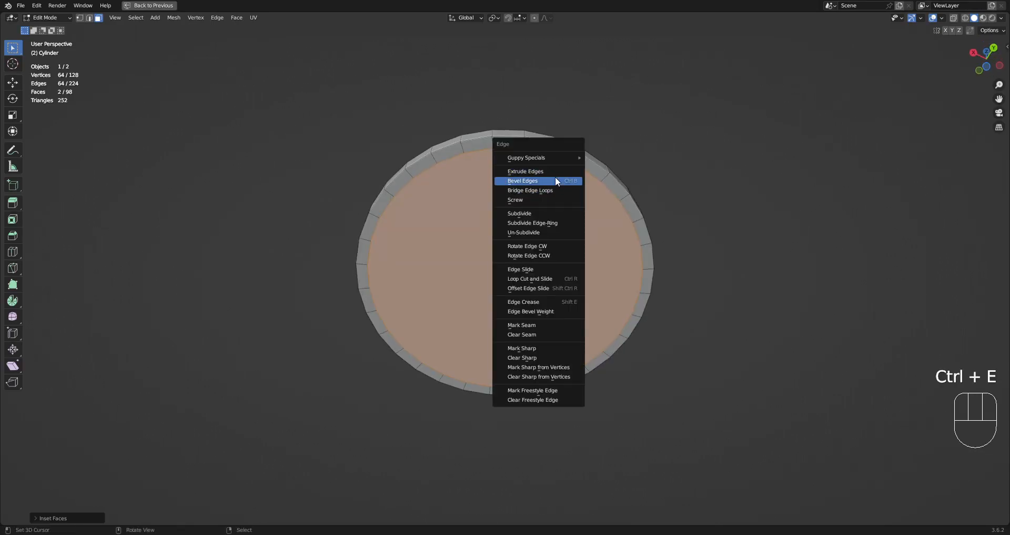
click(554, 189)
middle_drag(555, 190, 601, 246)
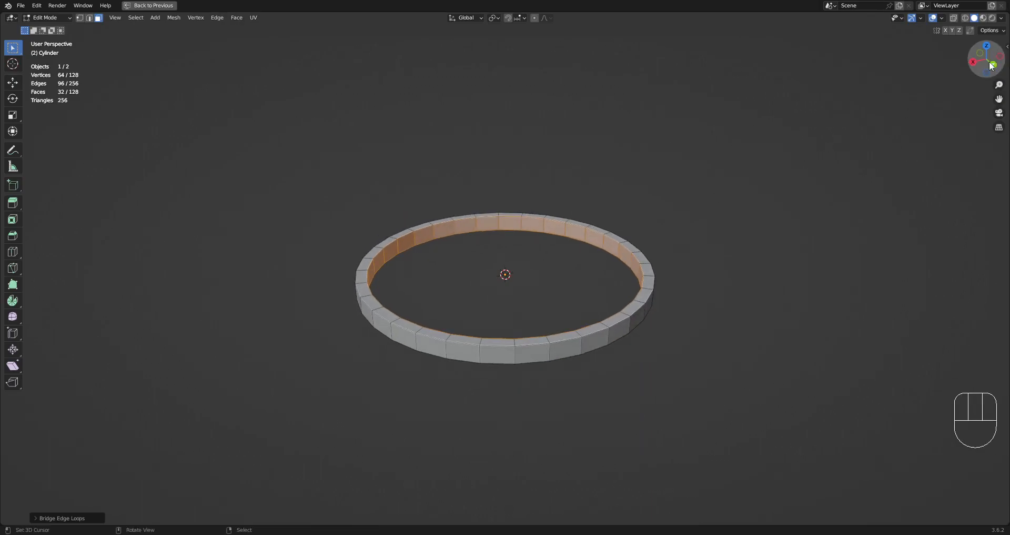
middle_drag(742, 245, 738, 237)
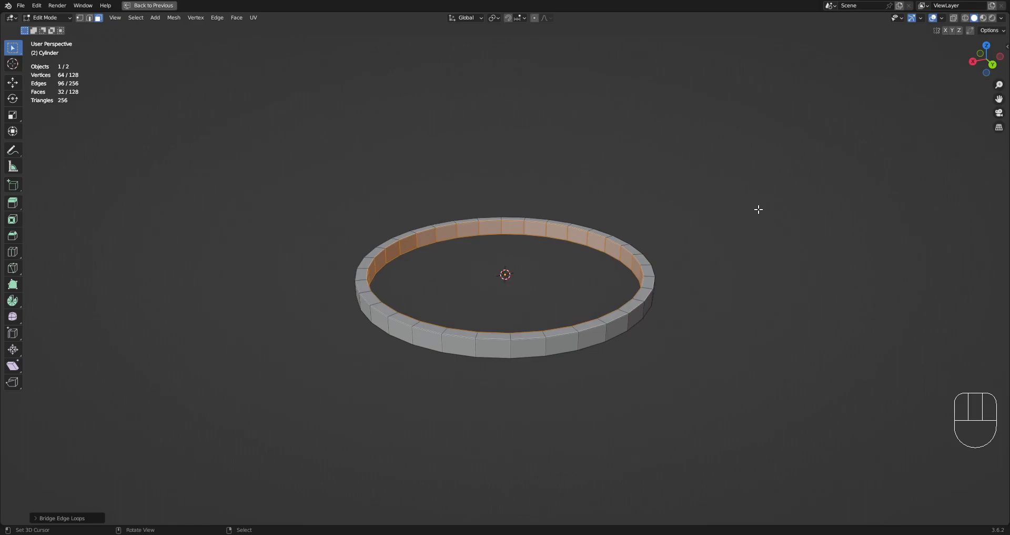
Step: Select all faces of six adjacent segments at the front of the ring and delete them to open a gap
key(KP_1)
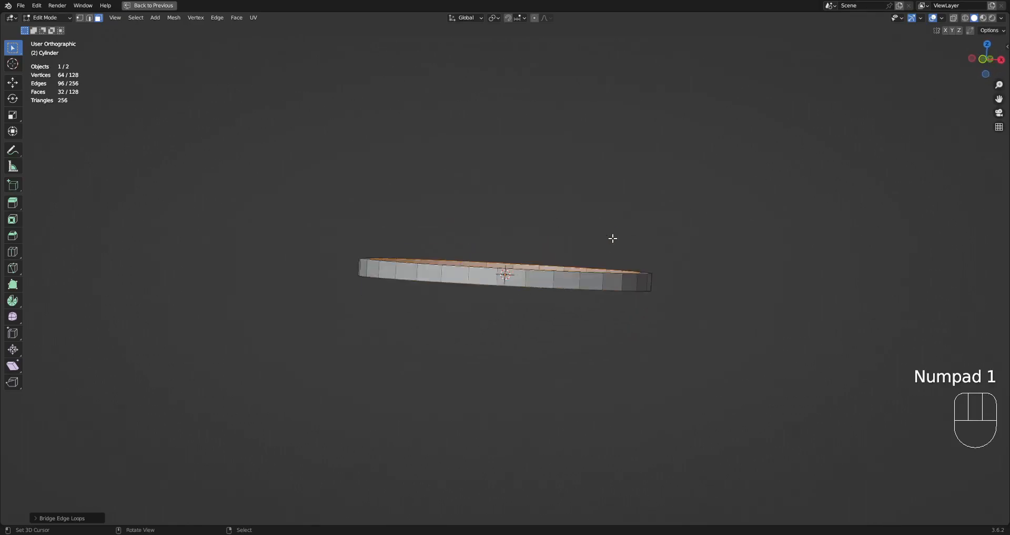
key(alt+a)
key(3)
alt+shift+click(516, 271)
alt+shift+click(487, 274)
middle_drag(486, 274, 468, 369)
alt+shift+click(469, 368)
alt+shift+click(569, 358)
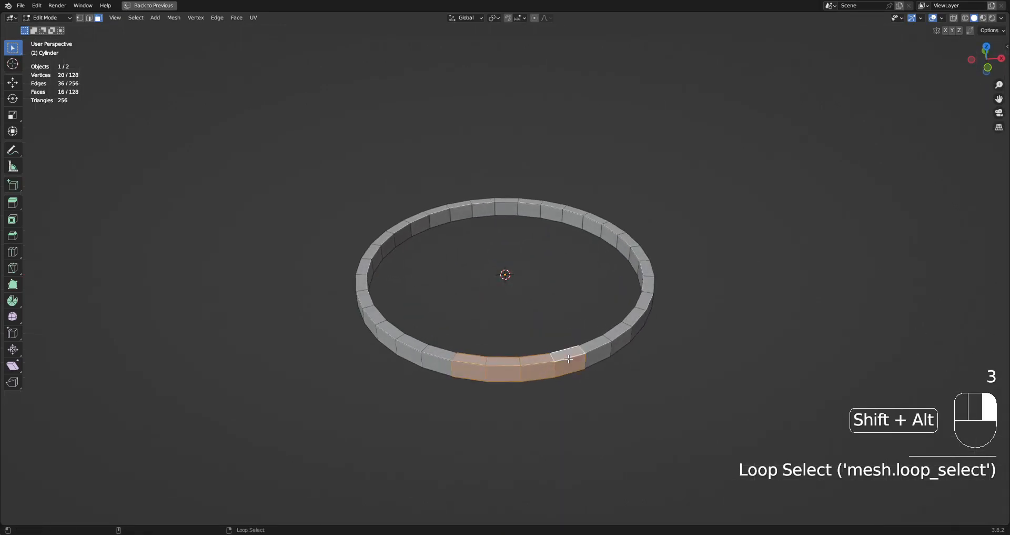
alt+shift+click(600, 350)
alt+shift+click(444, 359)
key(x)
click(443, 359)
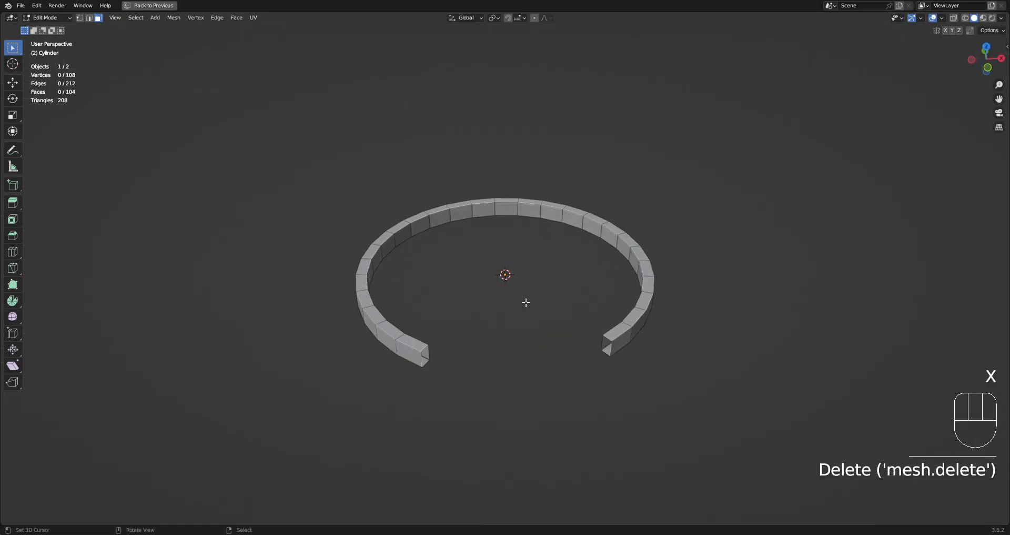
Step: Fill both open ends of the ring with faces at once, then clear the selection
middle_drag(546, 283, 603, 312)
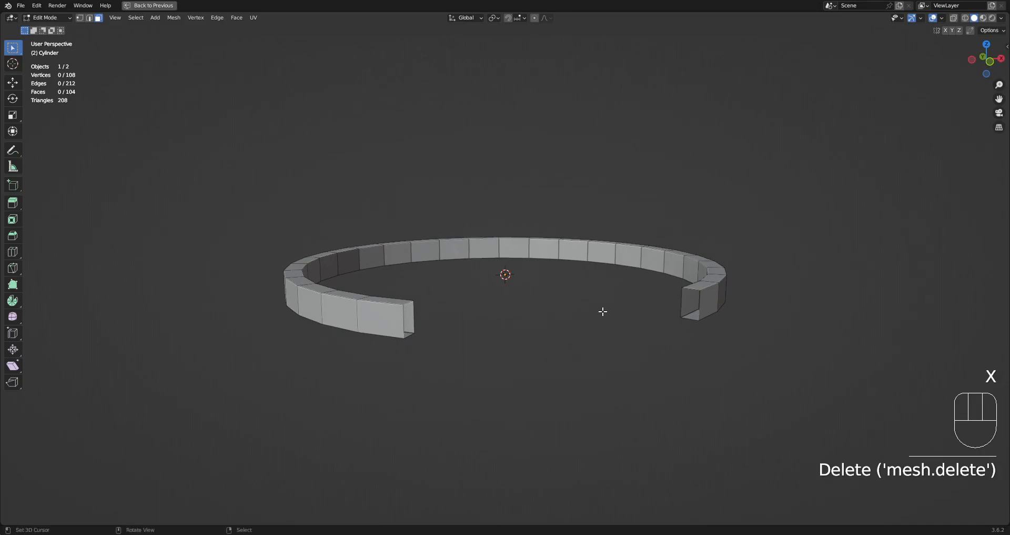
key(a)
key(f)
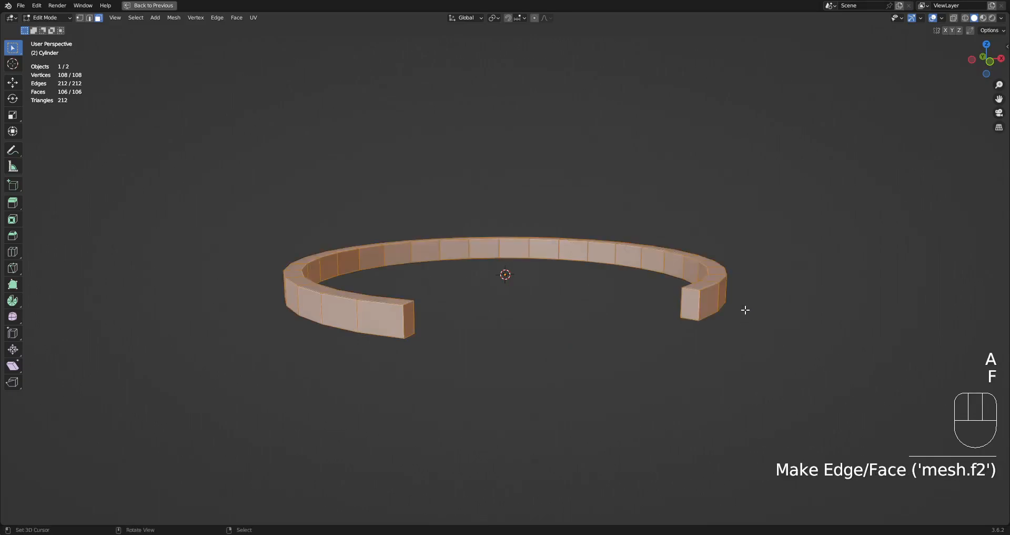
middle_drag(412, 320, 509, 254)
key(alt+a)
Step: Open the Preferences from the File Context Menu
key(F4)
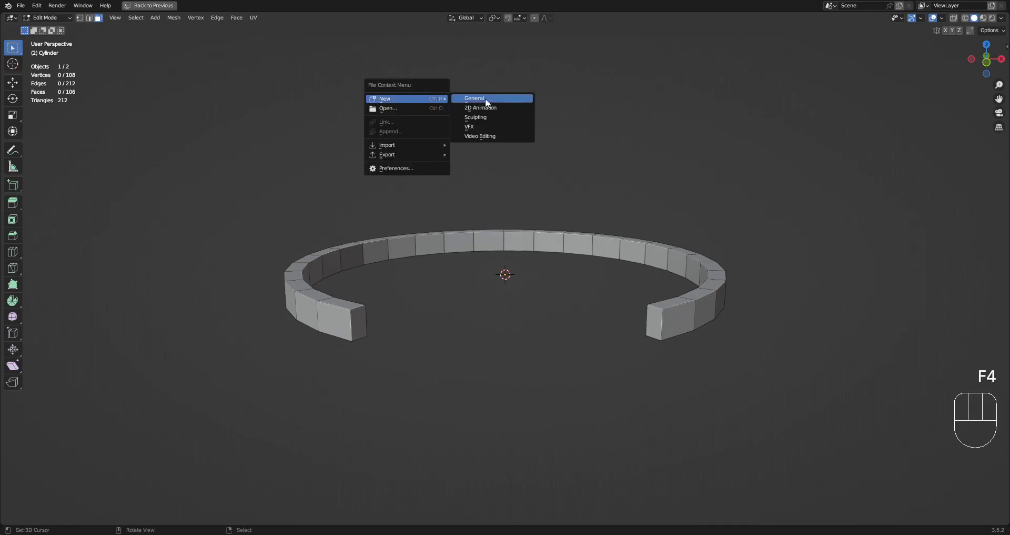
key(Escape)
key(F4)
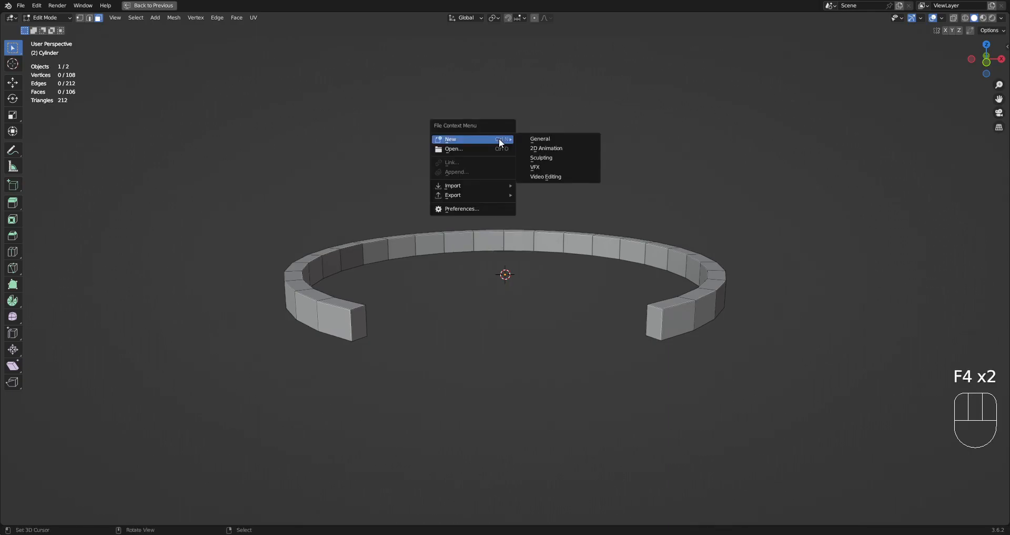
click(483, 211)
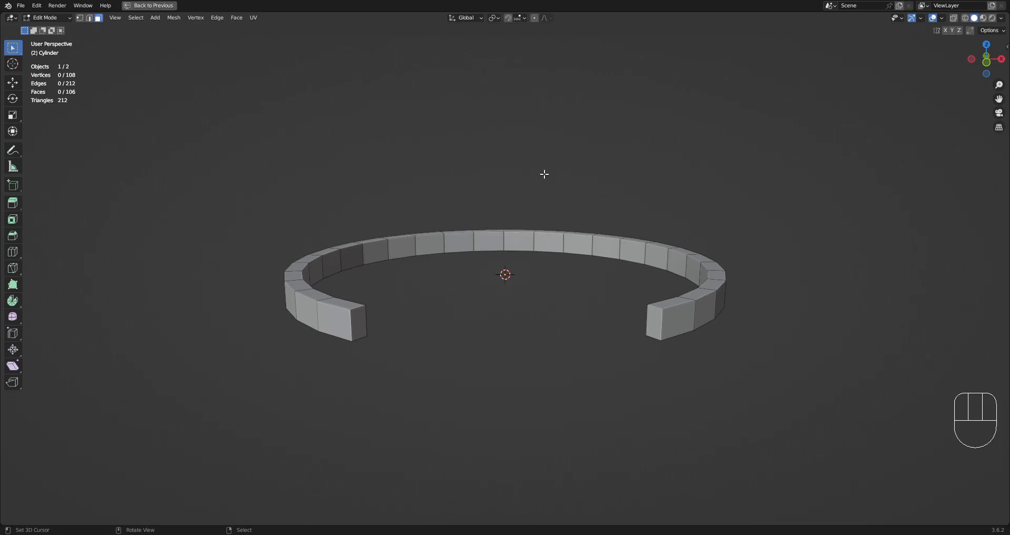
Step: Delete the two outer side faces closest to one end of the open ring
middle_drag(493, 235, 493, 250)
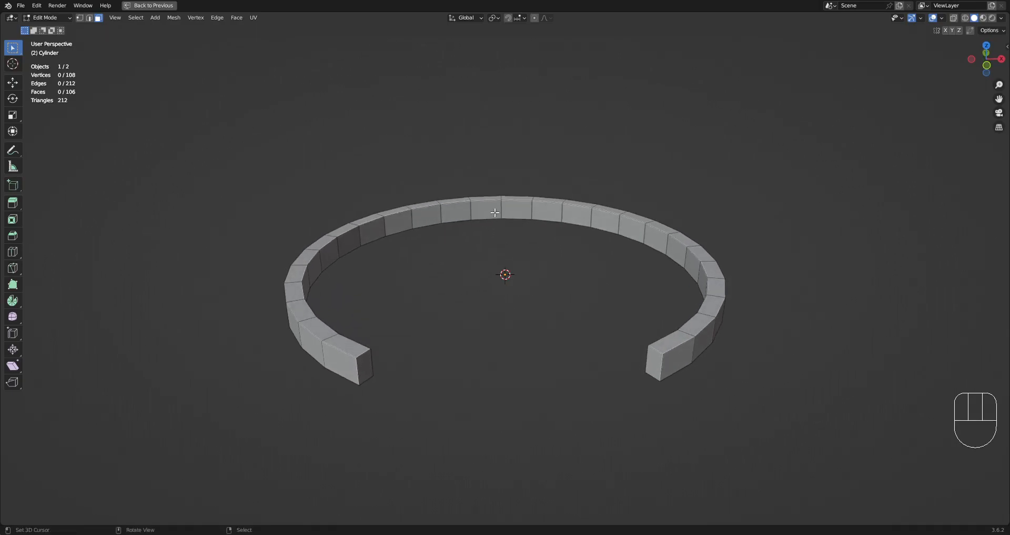
key(w)
click(331, 342)
shift+click(310, 349)
middle_drag(311, 349, 464, 341)
key(x)
key(f)
Step: Try filling the two missing side faces successively from the vertical edge beside the hole, then undo both fills
scroll(458, 353, down, 1)
shift+middle_drag(435, 394, 470, 312)
scroll(470, 312, up, 1)
key(2)
click(434, 277)
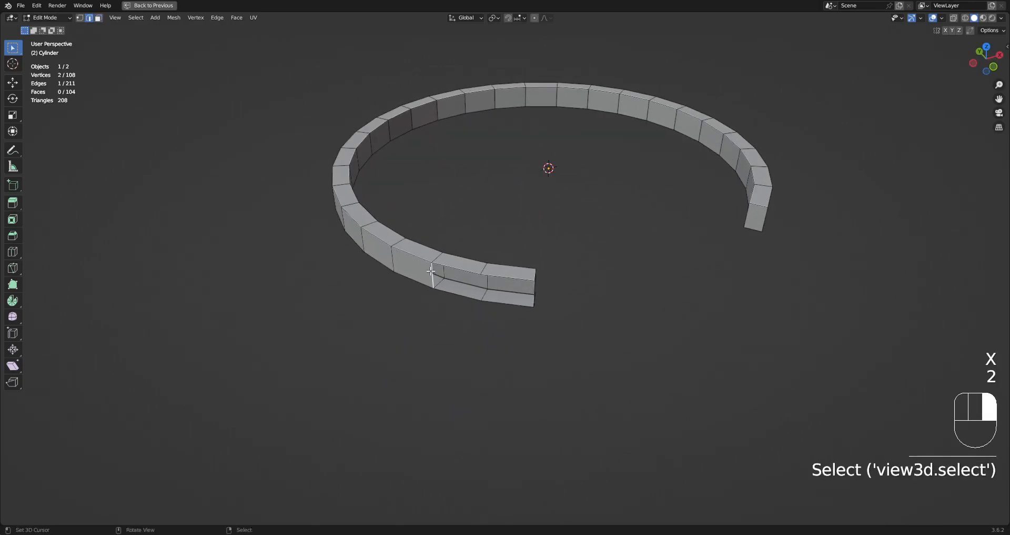
scroll(431, 287, up, 3)
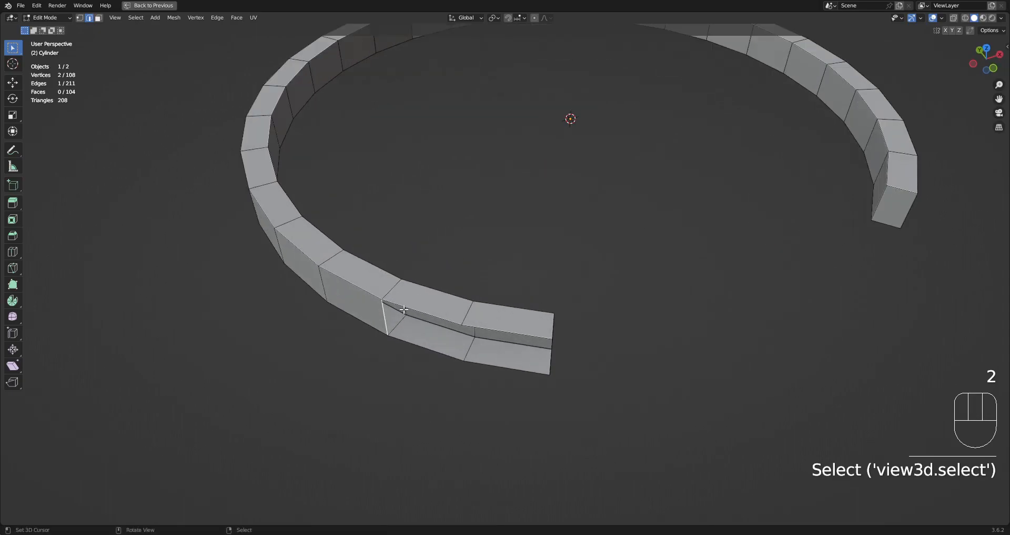
key(f)
key(f)
key(ctrl+z)
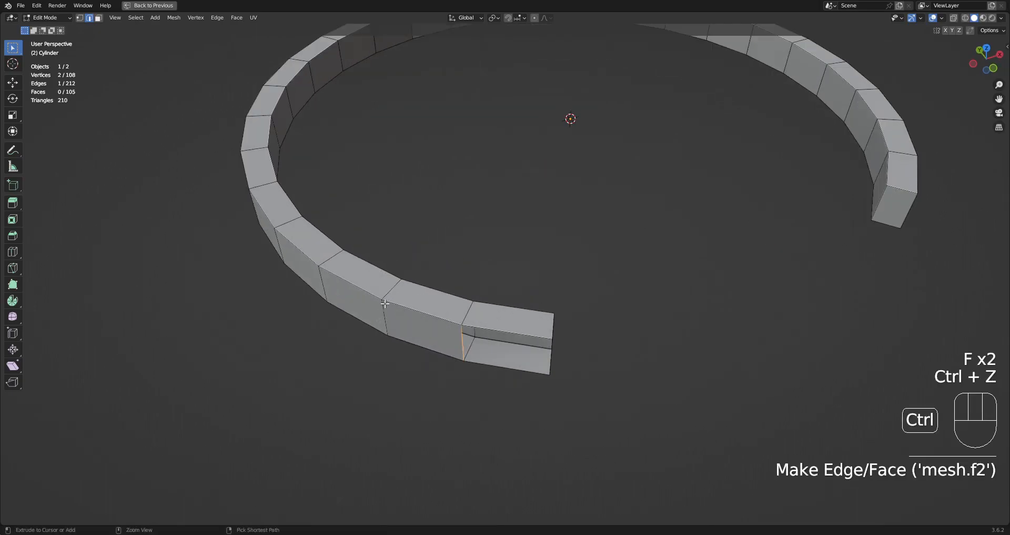
key(ctrl+z)
Step: Try filling the hole in Vertex mode, first from the current selection and then from four corner vertices, undoing each fill
key(1)
key(f)
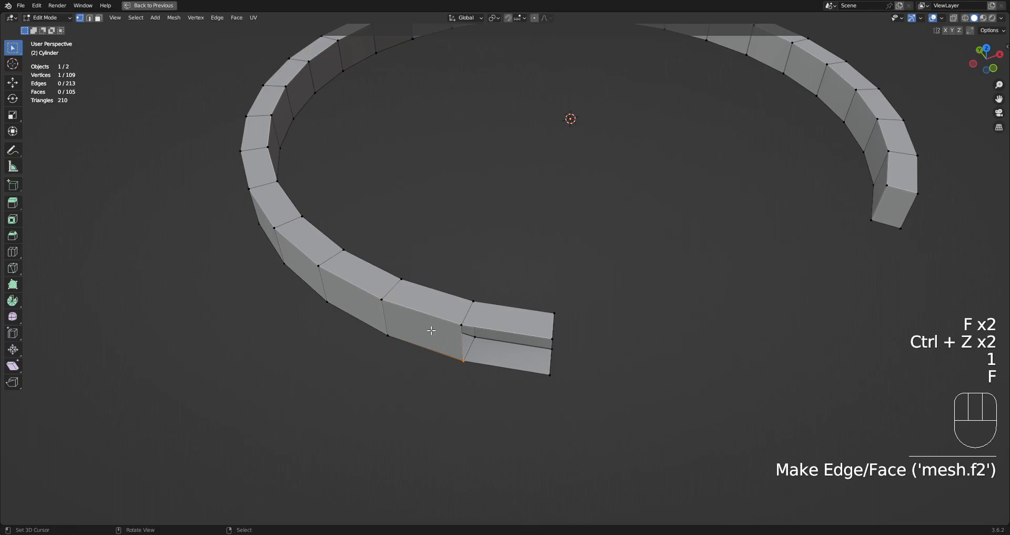
key(ctrl+z)
shift+click(388, 335)
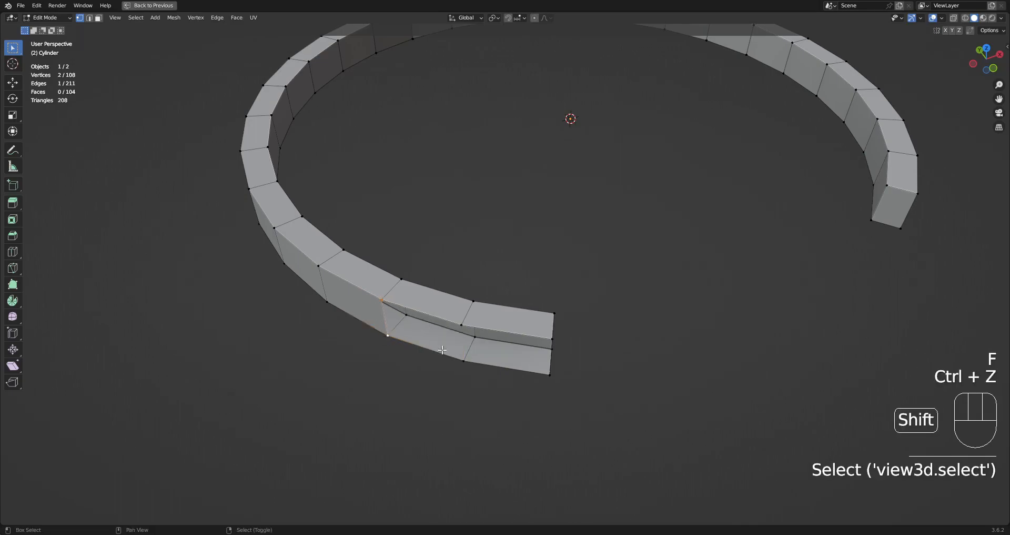
shift+click(462, 325)
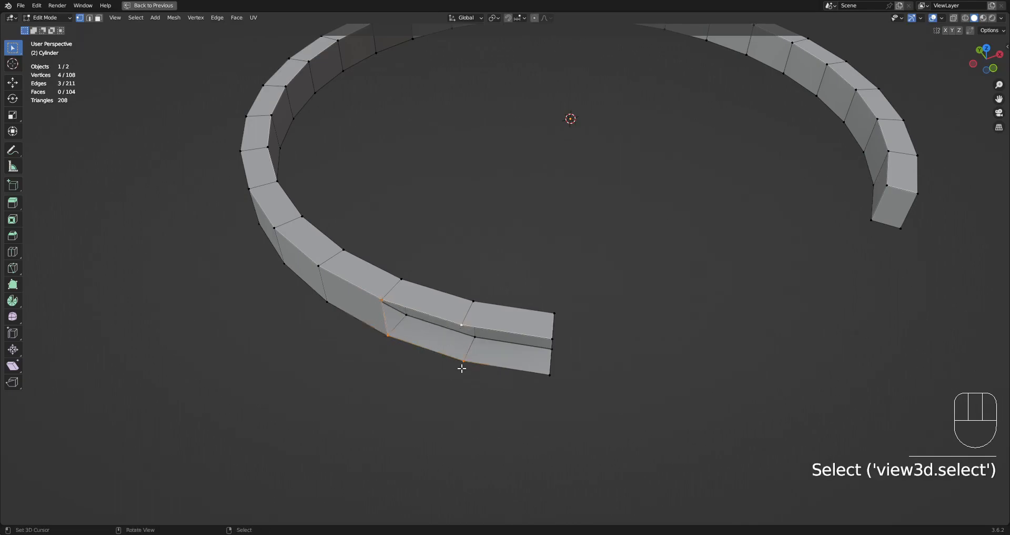
key(f)
key(ctrl+z)
Step: Fill both missing side faces from the vertical edge beside the hole, undo them, and repeat the two fills
key(2)
click(387, 314)
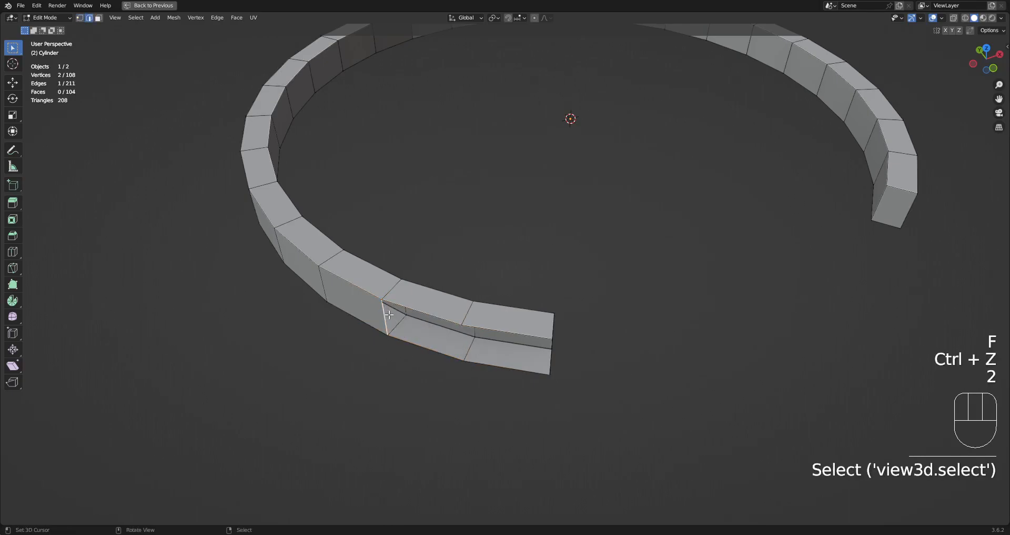
key(f)
key(f)
scroll(610, 252, down, 5)
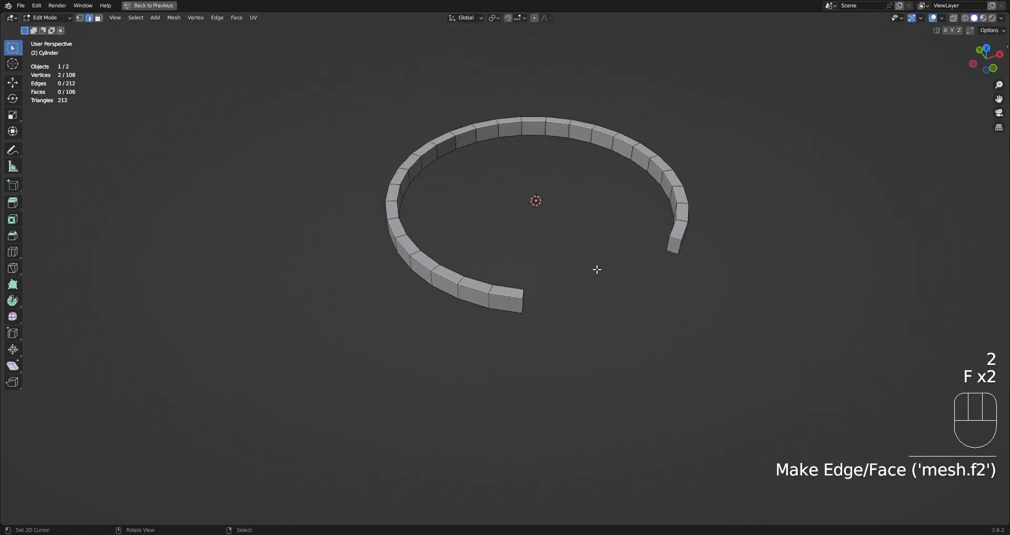
scroll(383, 345, up, 6)
key(ctrl+z)
key(ctrl+z)
key(f)
key(f)
middle_drag(625, 354, 614, 282)
Step: Undo the side-face fills, the face deletion and the end caps, back to the ring with open ends
key(ctrl+z)
key(ctrl+z)
key(ctrl+z)
key(ctrl+z)
key(ctrl+z)
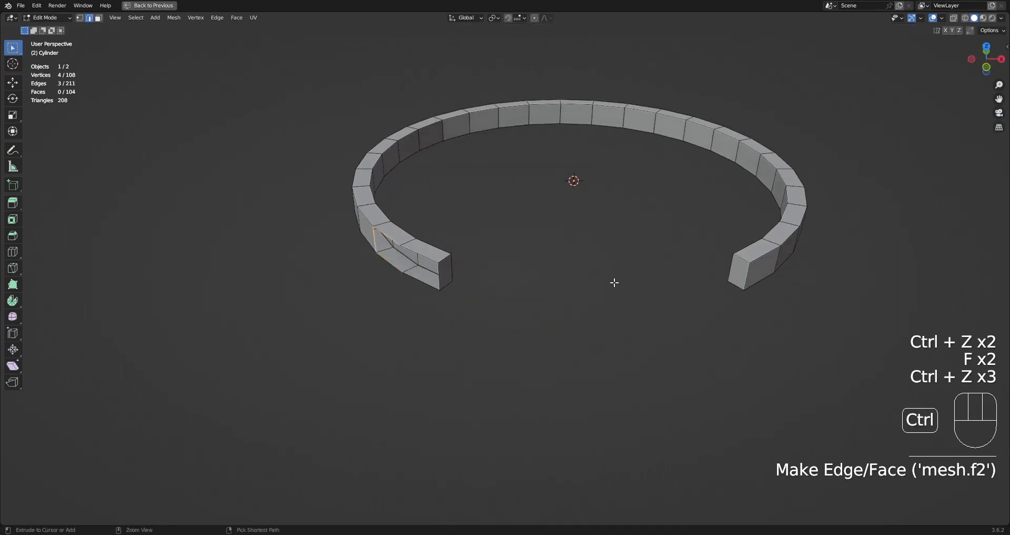
key(ctrl+z)
key(ctrl+z)
key(ctrl+z)
key(ctrl+z)
key(ctrl+z)
key(ctrl+z)
key(ctrl+z)
Step: Select the whole ring and fill both open ends with faces, undoing and repeating the fill once
shift+middle_drag(646, 266, 556, 303)
scroll(555, 302, up, 2)
key(alt+a)
middle_drag(722, 360, 734, 342)
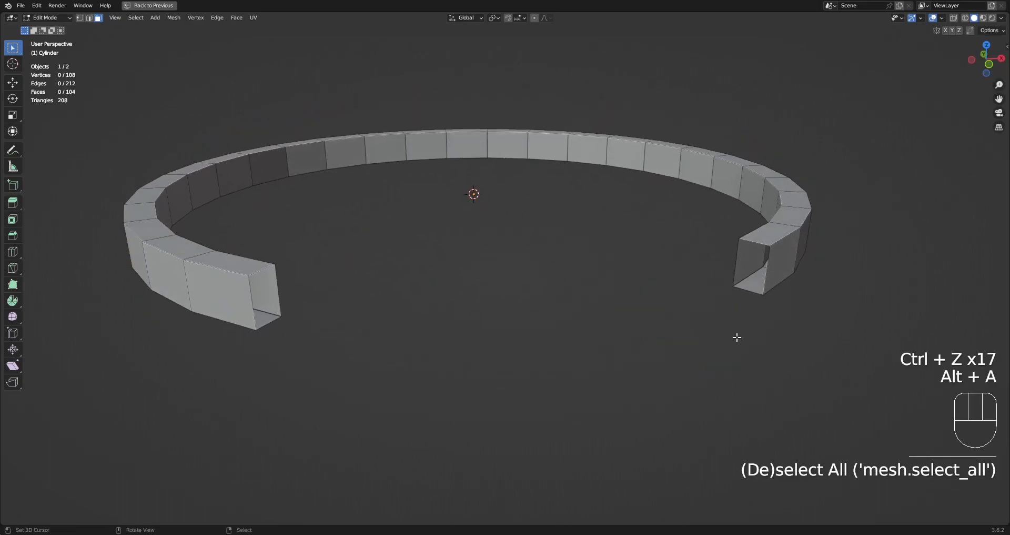
middle_drag(751, 269, 538, 308)
key(a)
scroll(538, 307, up, 3)
key(f)
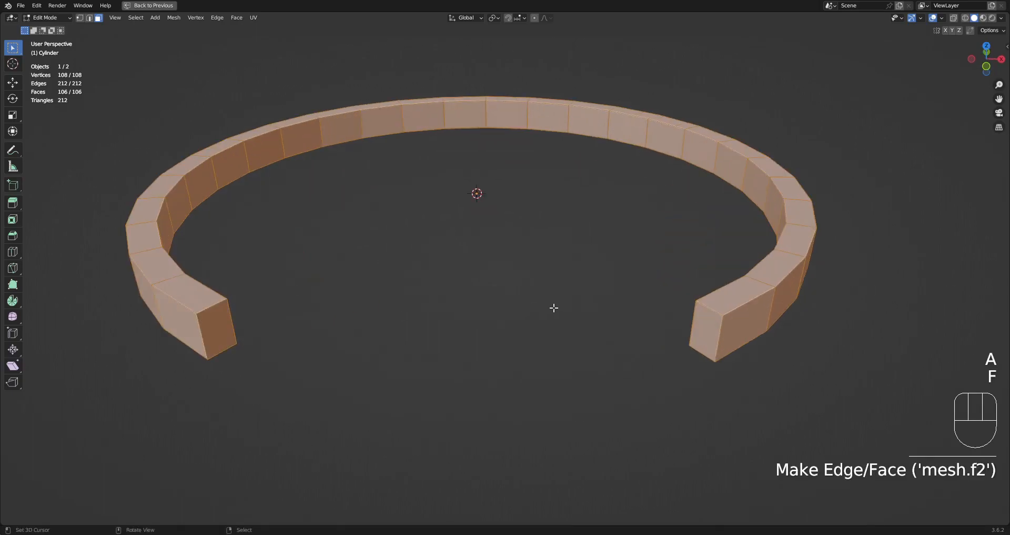
key(ctrl+z)
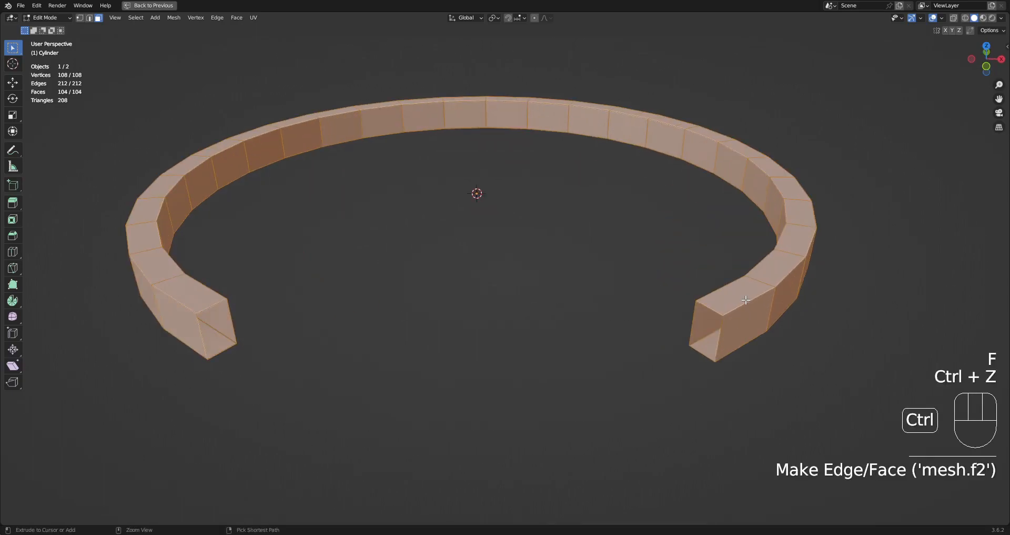
key(f)
Step: Delete the upper, end and outer side faces of the last segment at the ring's +X end
click(747, 300)
shift+click(705, 332)
shift+click(747, 330)
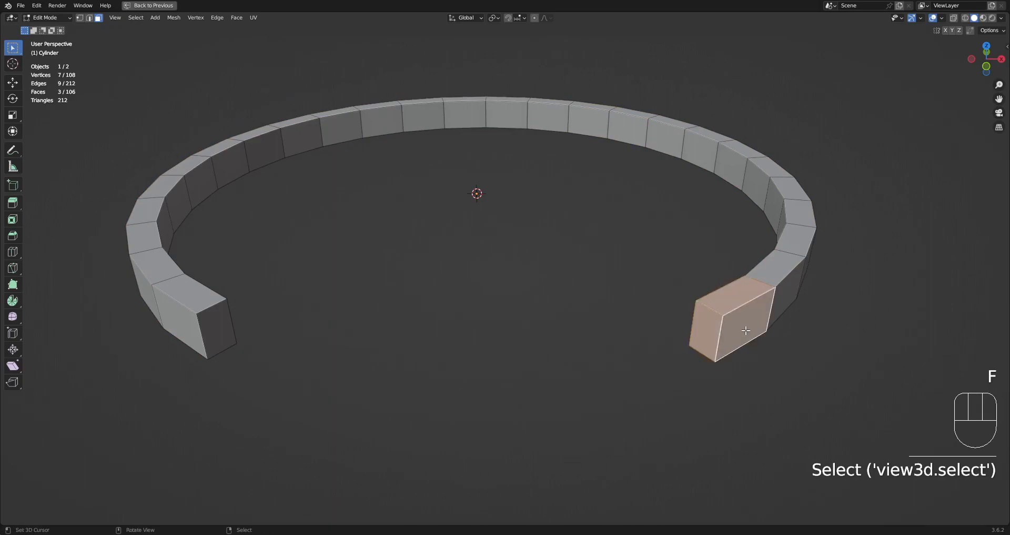
key(x)
click(746, 331)
Step: Try filling the three-face opening with the whole mesh selected, then undo the fill and the selection
key(a)
key(f)
middle_drag(609, 302, 695, 340)
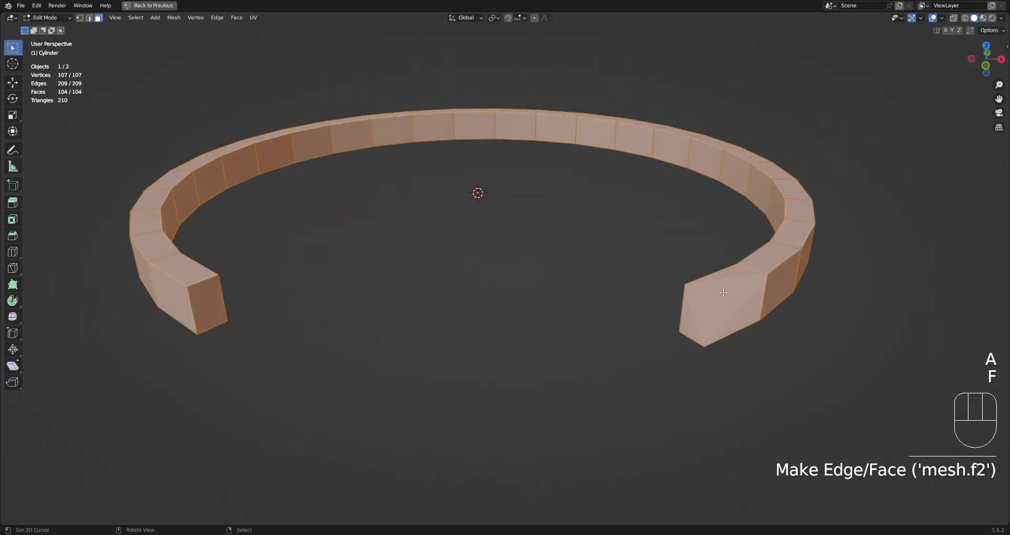
key(ctrl+z)
key(ctrl+z)
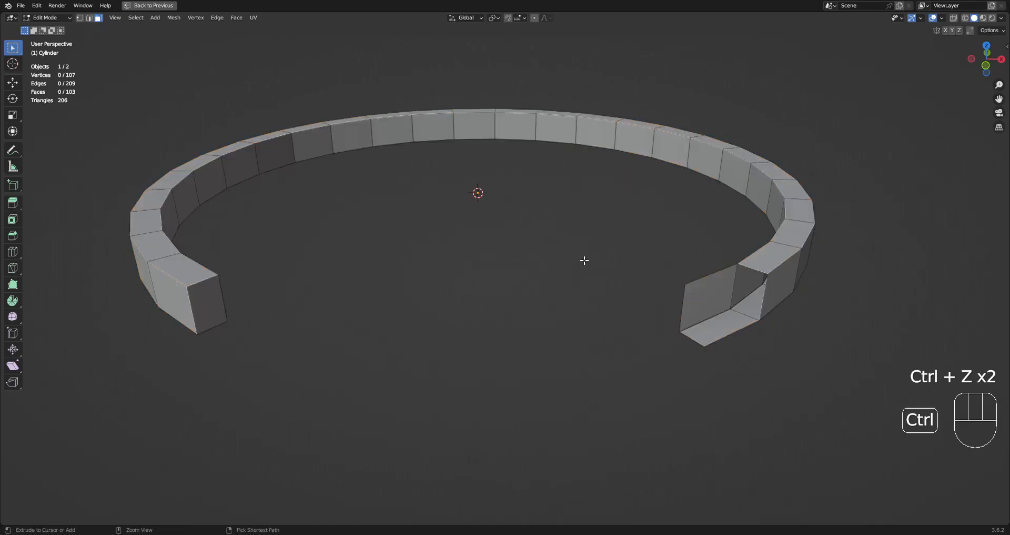
Step: Undo the deletion of the last segment's three faces and delete the end cap face at each open end of the ring
key(ctrl+z)
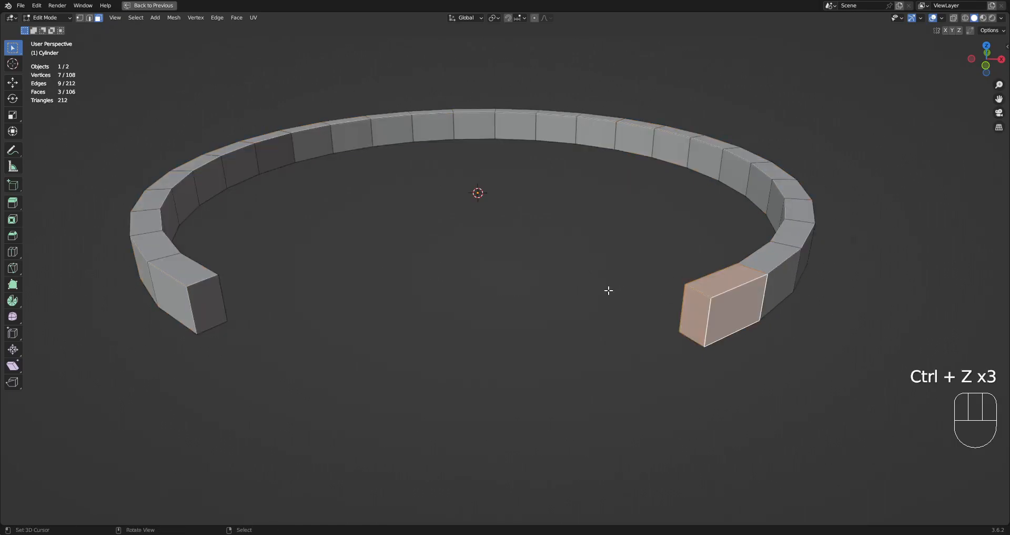
key(3)
click(698, 313)
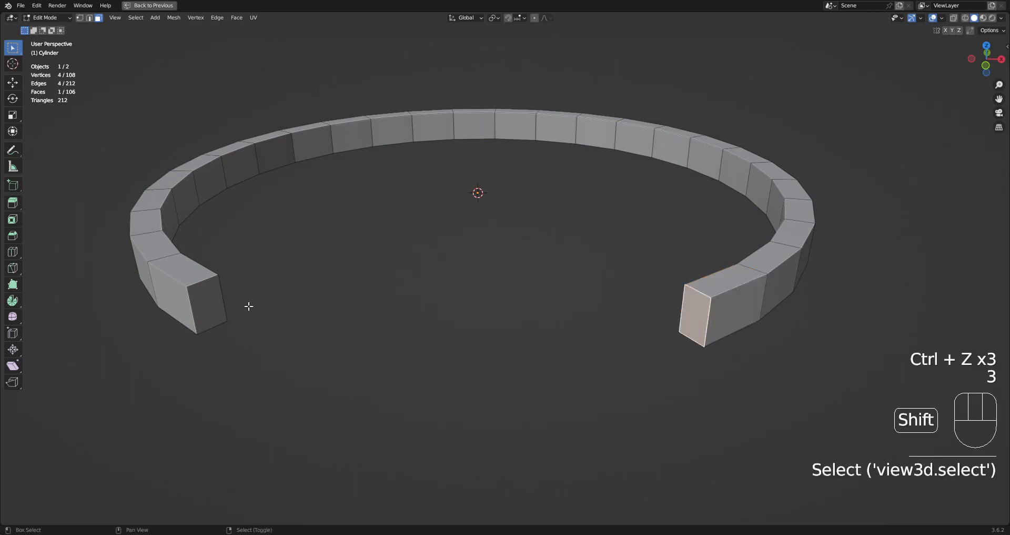
shift+click(220, 300)
key(x)
click(219, 300)
Step: Select the whole ring, fill both open ends with Make Edge/Face and clear the selection
key(a)
key(f)
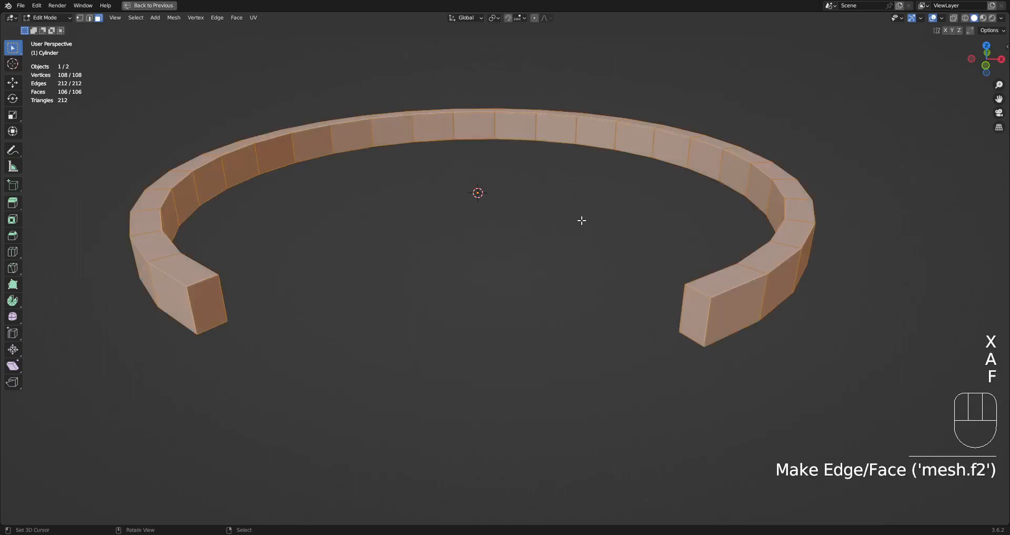
scroll(586, 226, down, 4)
key(alt+a)
Step: Try adding a cube-shaped intersect object at an edge loop across the back of the ring
key(2)
alt+shift+click(489, 179)
alt+middle_drag(489, 179, 598, 200)
alt+middle_click(481, 112)
key(shift+ctrl+x)
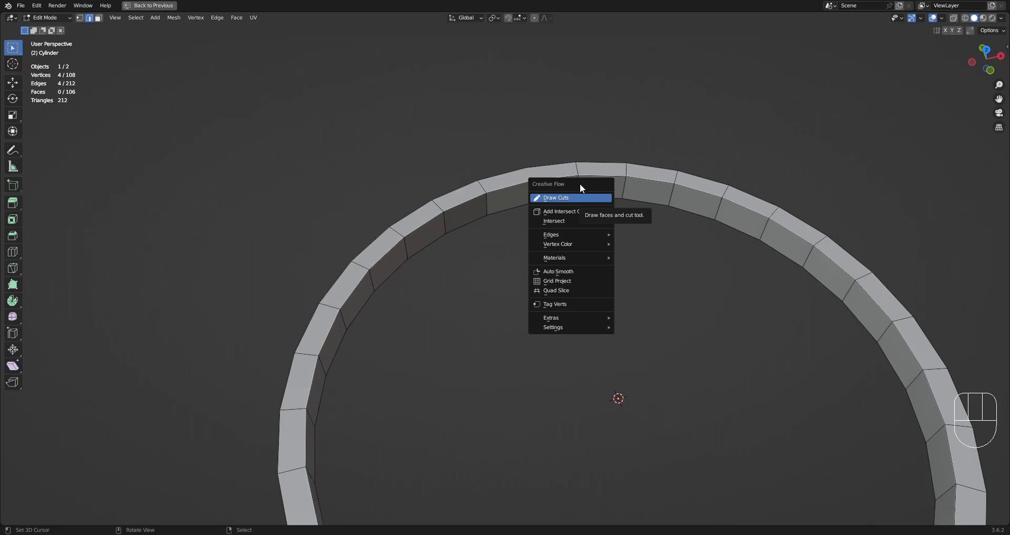
click(582, 212)
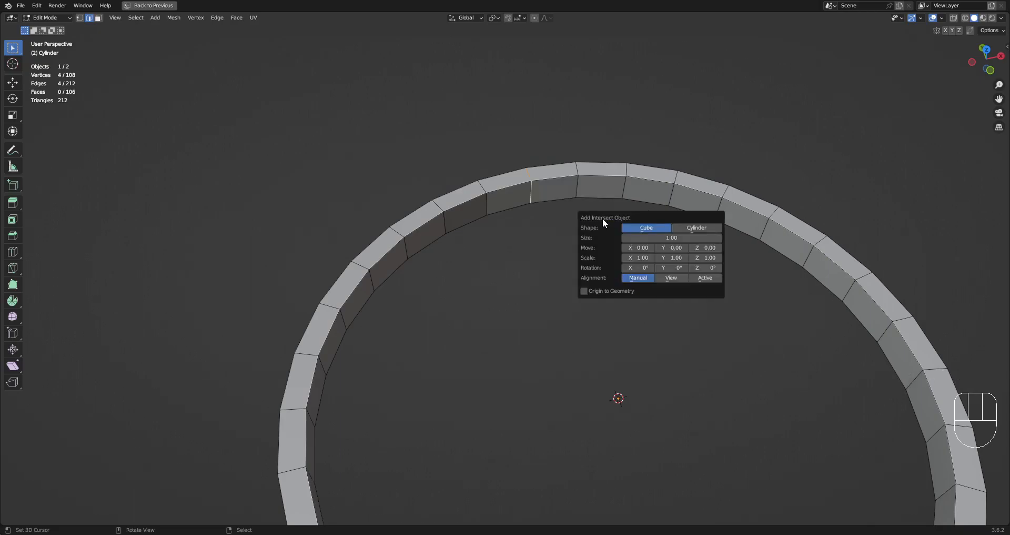
click(664, 226)
scroll(280, 267, down, 5)
key(ctrl+z)
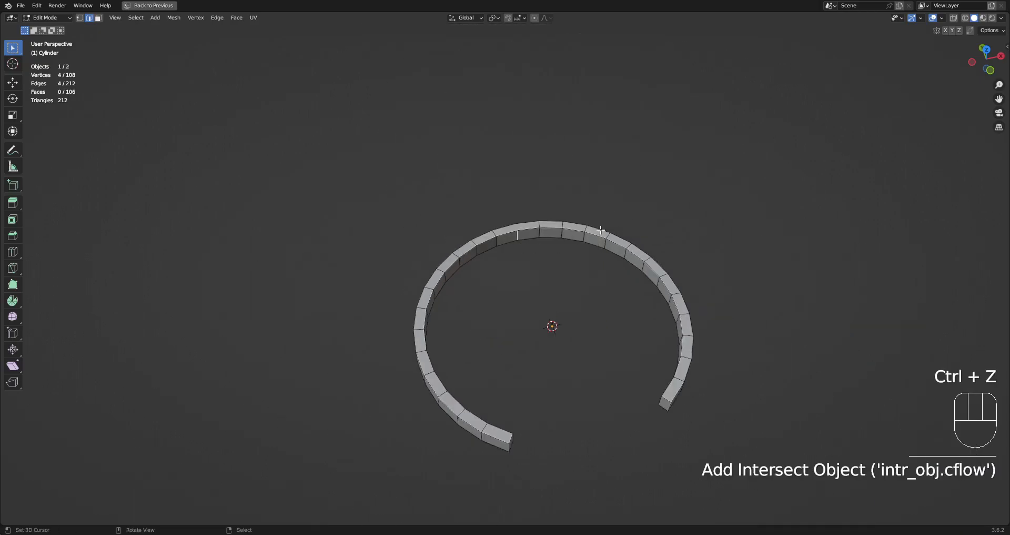
scroll(602, 231, up, 4)
scroll(624, 194, down, 4)
key(shift+ctrl+x)
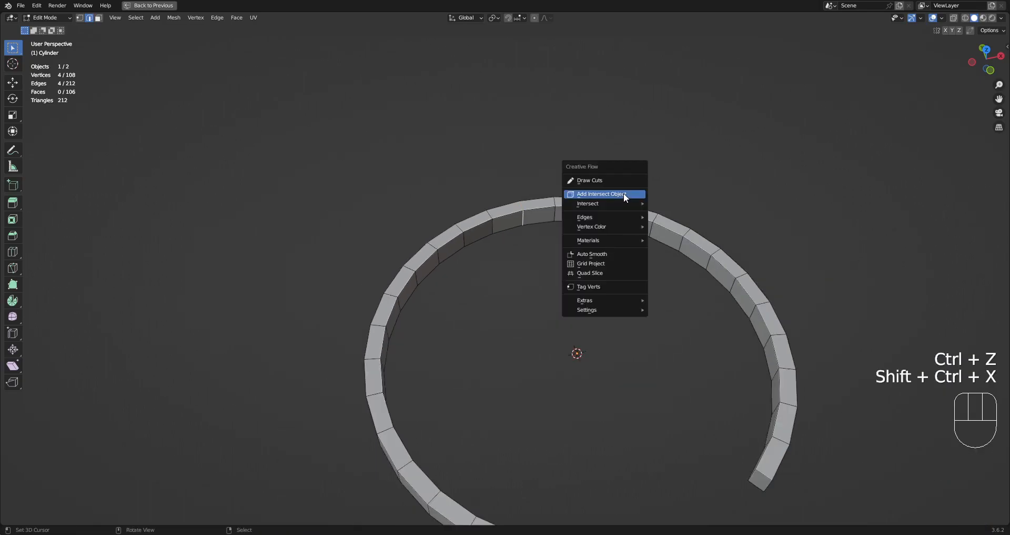
scroll(600, 246, up, 1)
Step: Select the edge loop around the cross-section at the ring's back and snap the 3D cursor to it
middle_drag(600, 246, 593, 221)
key(alt+a)
alt+right_click(530, 209)
shift+middle_drag(658, 195, 580, 231)
key(shift+s)
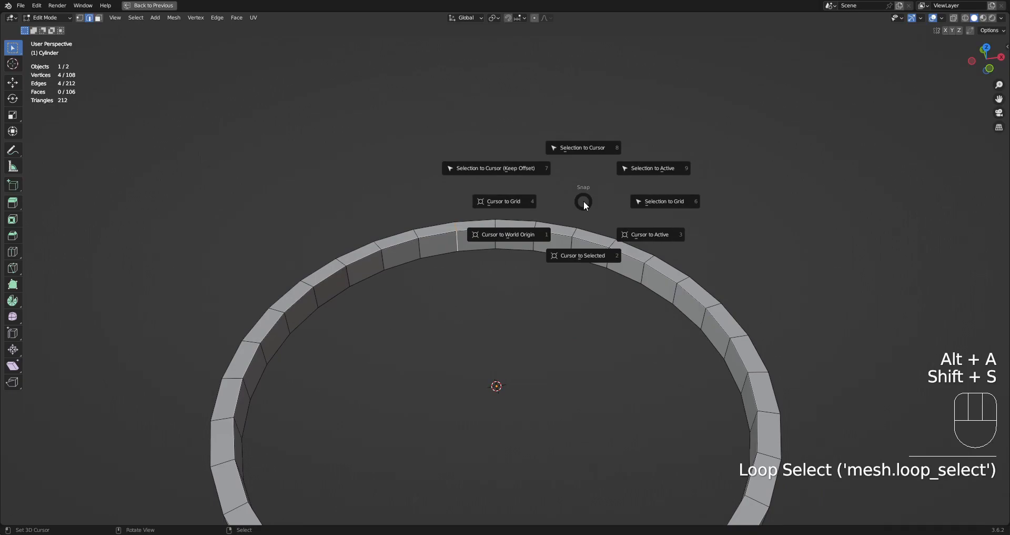
click(591, 256)
middle_drag(654, 314, 645, 296)
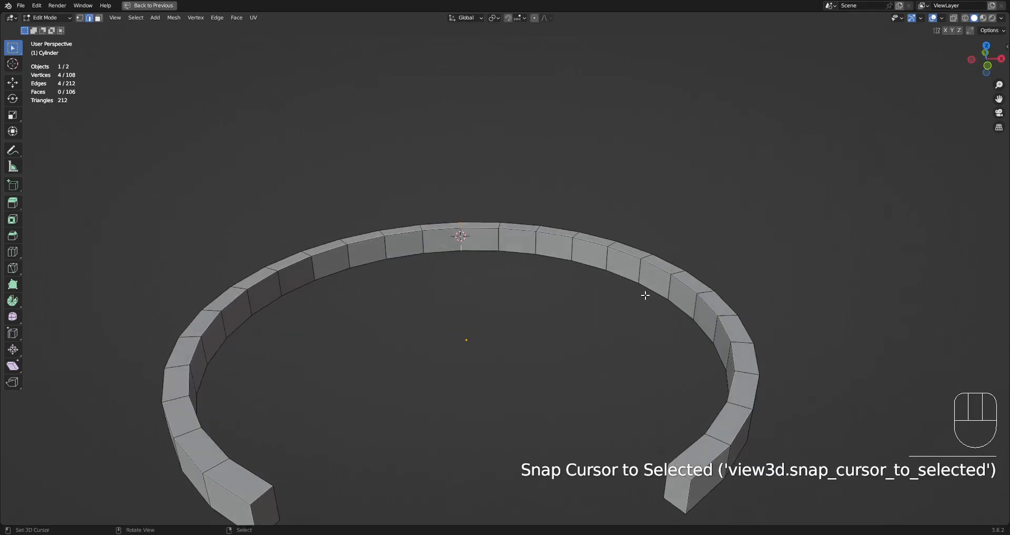
key(shift+a)
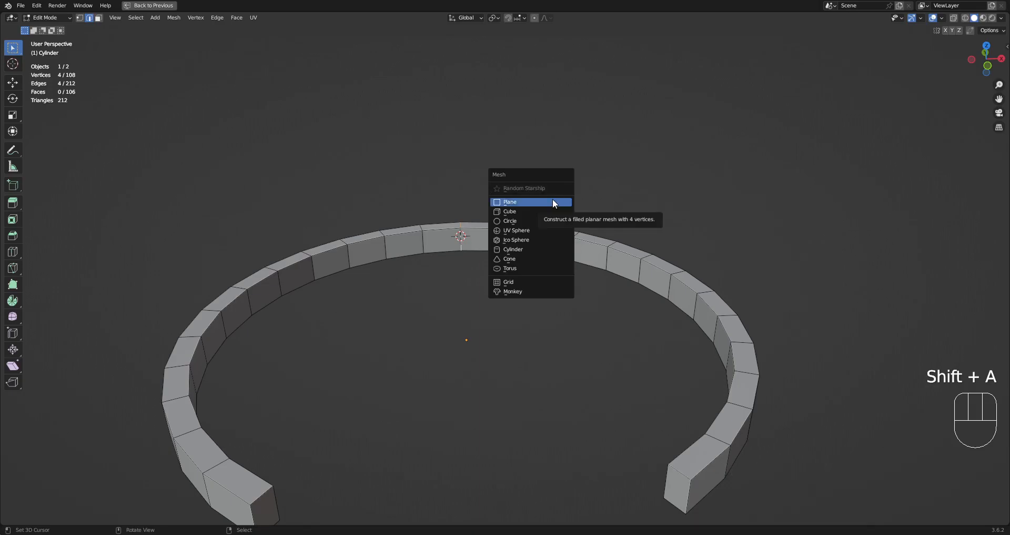
key(Tab)
key(shift+a)
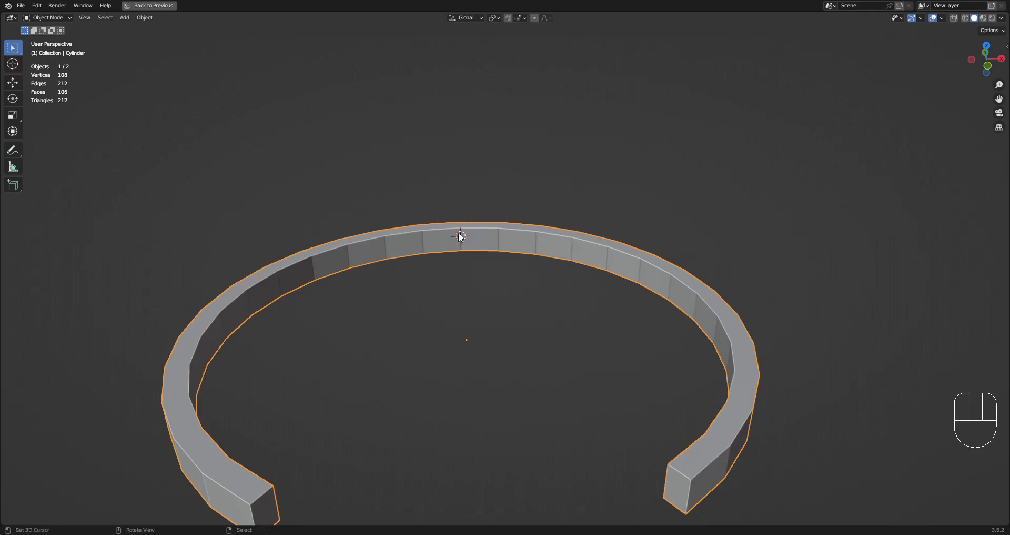
key(Tab)
scroll(526, 210, up, 2)
key(Tab)
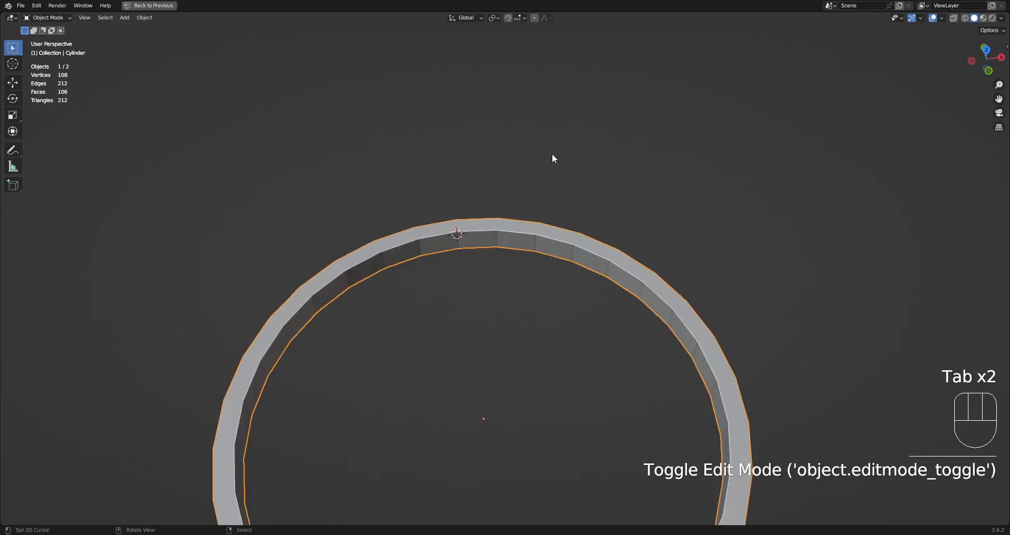
key(shift+a)
Step: Add a cube to the ring mesh at the 3D cursor and scale it down to about 0.27
mouse_move(552, 154)
key(Tab)
key(shift+a)
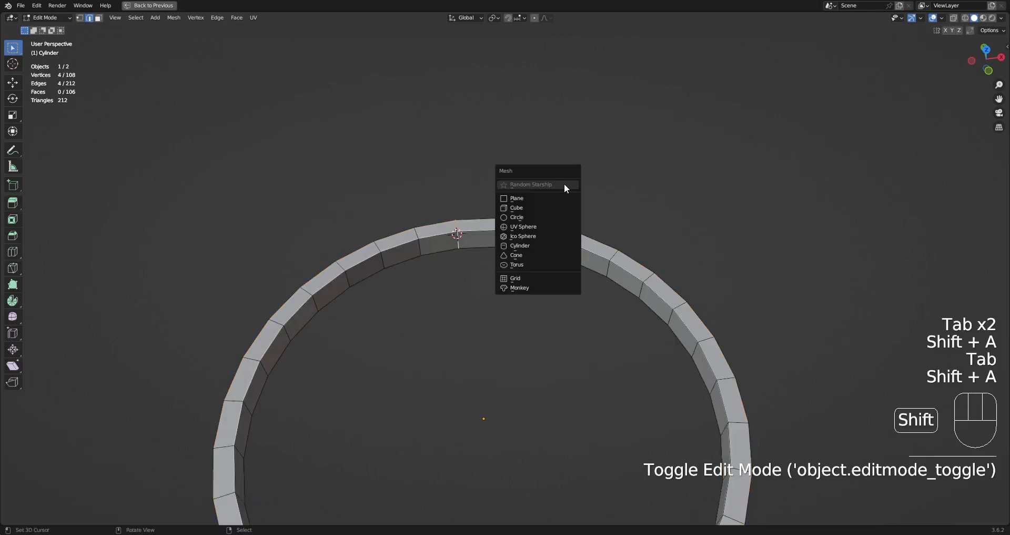
click(552, 207)
scroll(552, 207, down, 4)
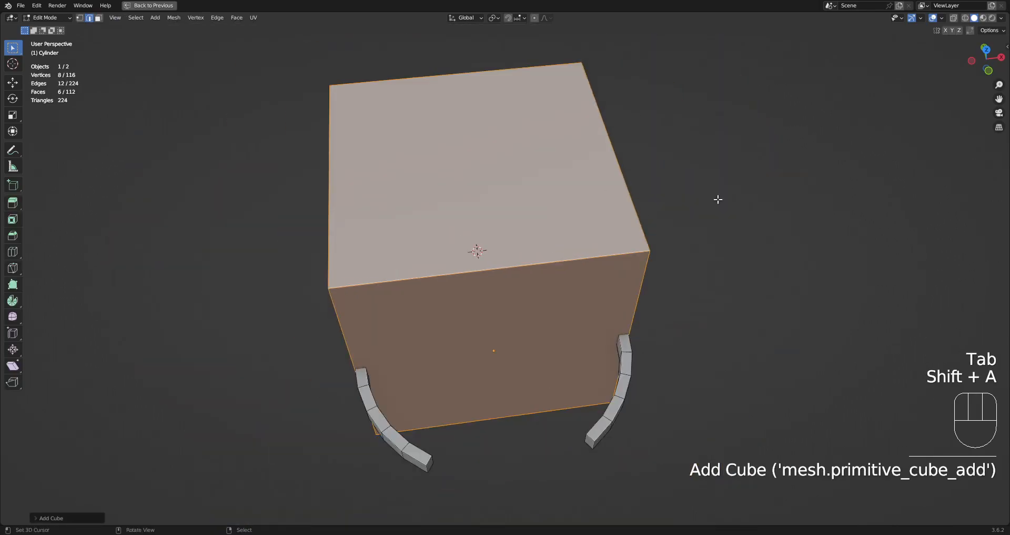
key(s)
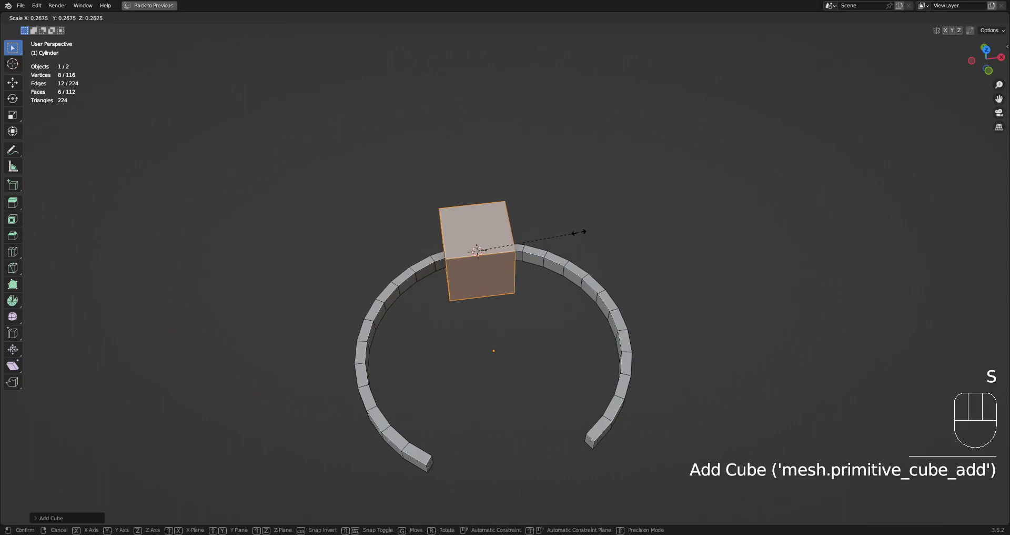
click(590, 229)
Step: Scale the cube down twice more into a small block enclosing the back of the ring
key(Tab)
middle_drag(500, 263, 569, 235)
key(Tab)
key(s)
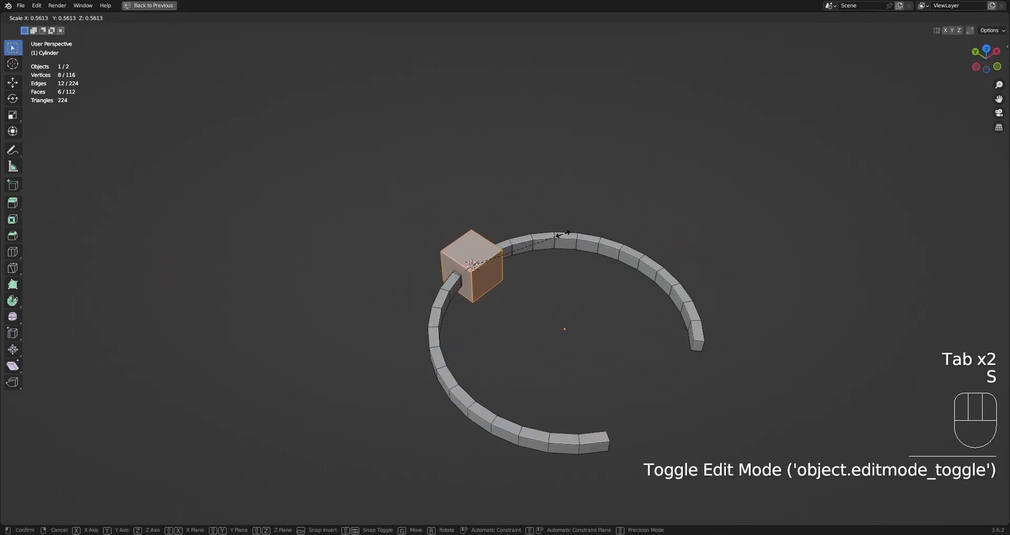
click(567, 240)
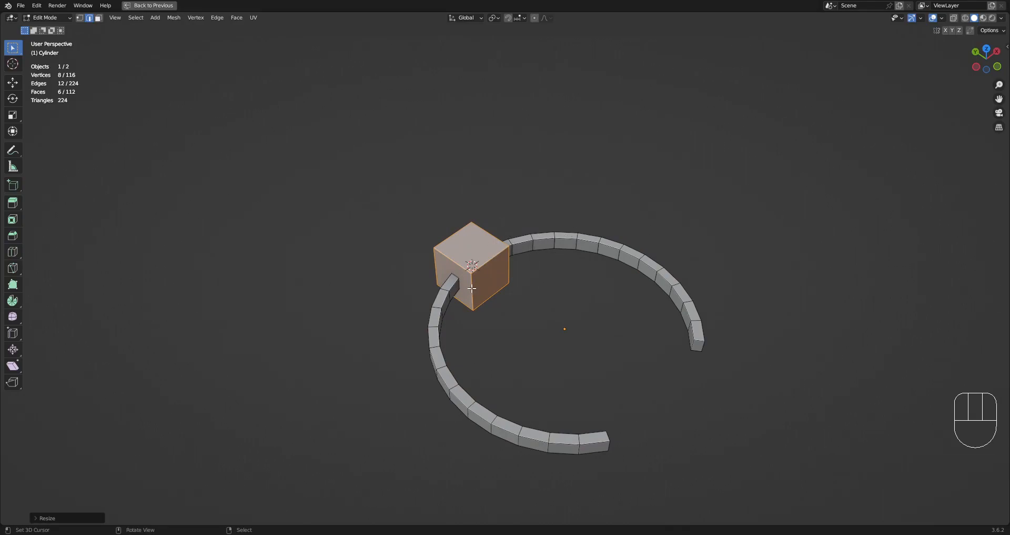
middle_drag(508, 299, 520, 246)
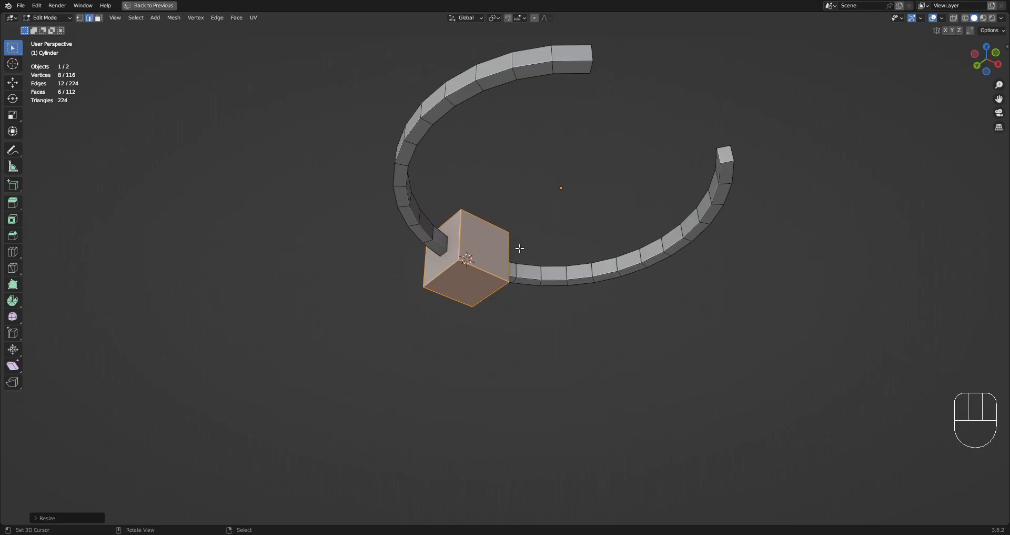
scroll(560, 221, up, 2)
key(s)
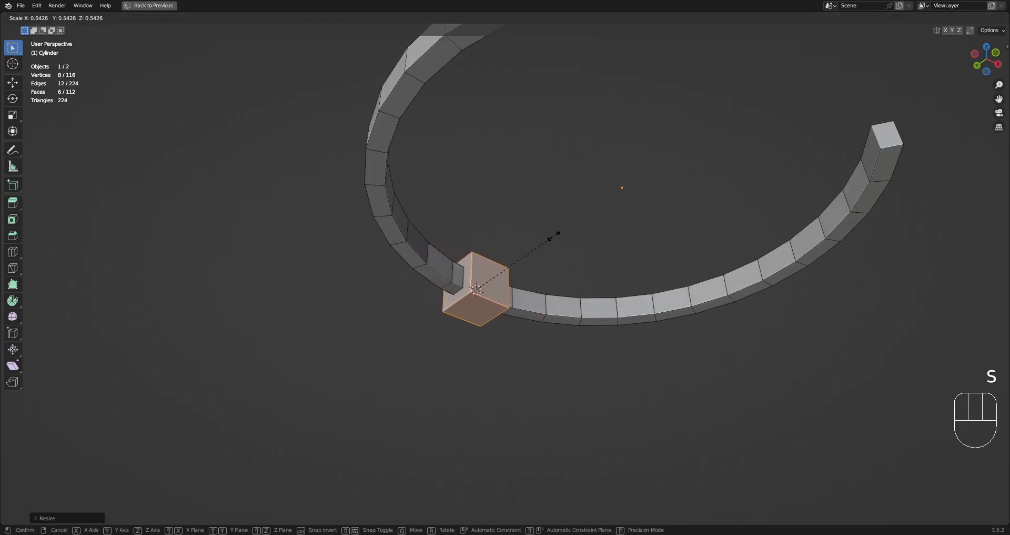
click(589, 232)
Step: Extrude the block's bottom face downward, taper it to about 0.43 and extrude it again into a straight shaft
middle_drag(589, 233, 619, 265)
mouse_move(489, 332)
middle_down()
mouse_move(514, 228)
mouse_move(468, 326)
mouse_move(641, 315)
mouse_move(535, 264)
mouse_move(453, 290)
mouse_move(639, 311)
mouse_move(548, 447)
middle_up()
key(shift+z)
key(shift+z)
mouse_move(570, 368)
middle_down()
mouse_move(528, 338)
mouse_move(535, 274)
mouse_move(570, 343)
mouse_move(545, 221)
middle_up()
key(3)
click(534, 275)
key(e)
key(s)
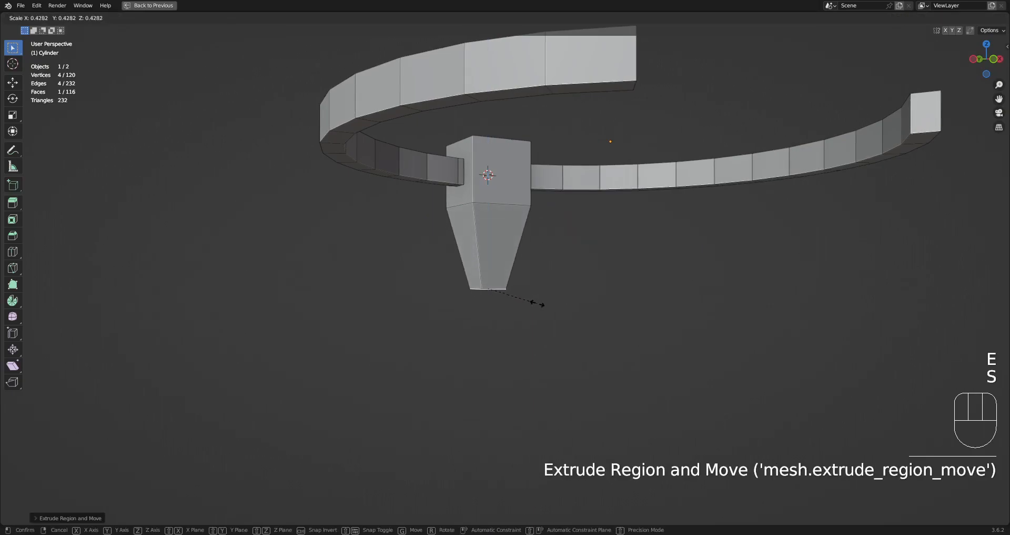
click(533, 301)
key(e)
Step: Extrude the block's top face upward and scale it to about 0.47 to form a tapered top
middle_drag(550, 224, 500, 231)
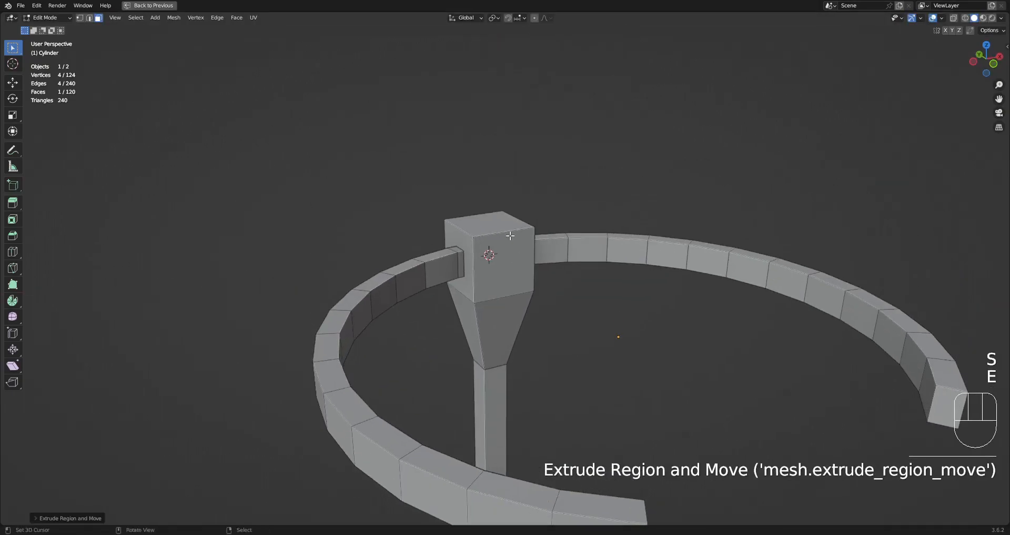
key(3)
click(491, 226)
key(e)
key(s)
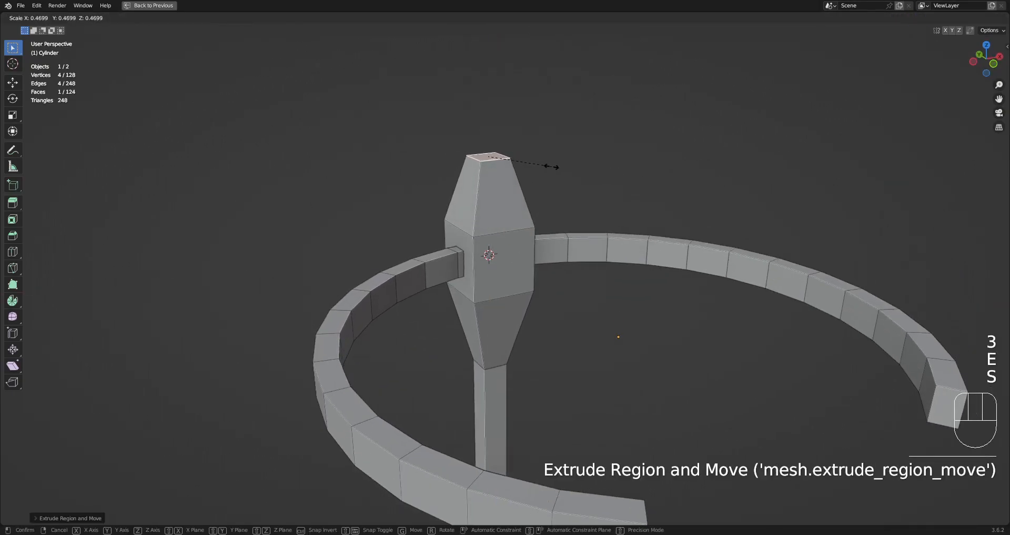
click(550, 165)
Step: Add two perpendicular lengthwise loop cuts through the middle of the block, its tapers and the shaft
key(Tab)
scroll(550, 163, down, 5)
middle_drag(625, 284, 675, 257)
shift+middle_drag(516, 413, 526, 284)
scroll(521, 339, up, 3)
key(Tab)
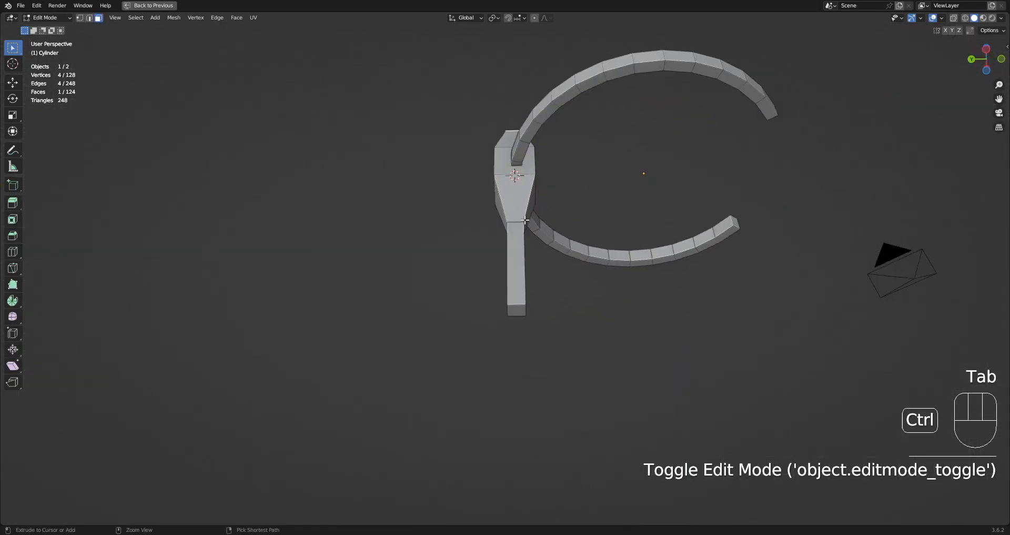
key(ctrl+r)
click(519, 213)
right_click(518, 214)
middle_drag(528, 197, 343, 192)
key(ctrl+r)
click(500, 165)
right_click(500, 166)
Step: Add two loop cuts across the shaft and further crosswise loop cuts in the sections above it
middle_drag(573, 221, 510, 274)
key(ctrl+r)
scroll(510, 273, up, 1)
click(510, 273)
right_click(510, 274)
key(ctrl+r)
click(511, 163)
right_click(511, 164)
key(ctrl+r)
click(510, 113)
right_click(510, 113)
Step: Extrude the two lowest faces on the shaft's outer side outward into a small step
middle_drag(513, 120, 707, 126)
shift+middle_drag(557, 244, 559, 229)
scroll(521, 284, up, 3)
middle_drag(474, 358, 551, 320)
key(3)
shift+click(504, 299)
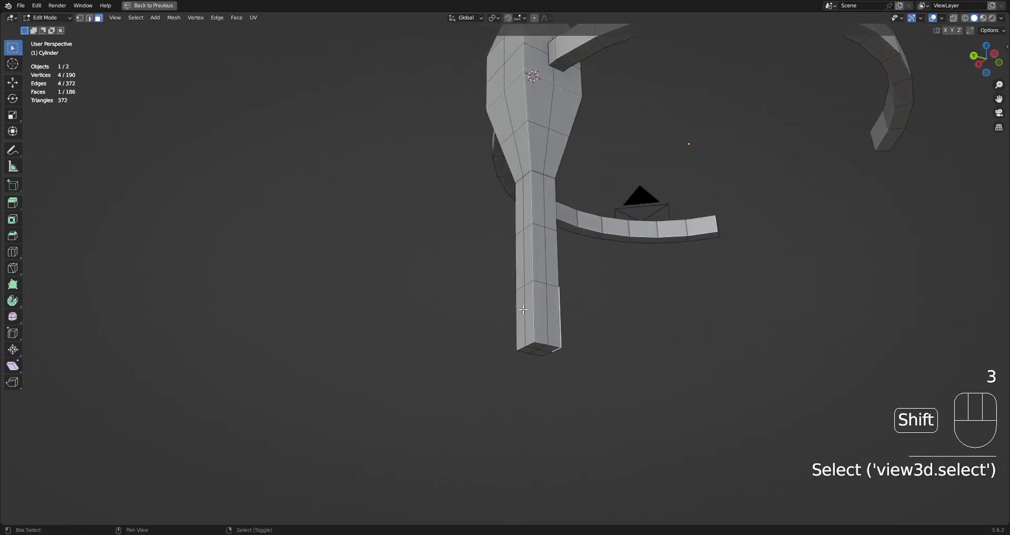
right_click(529, 311)
shift+right_click(521, 312)
shift+middle_drag(635, 317, 629, 295)
key(e)
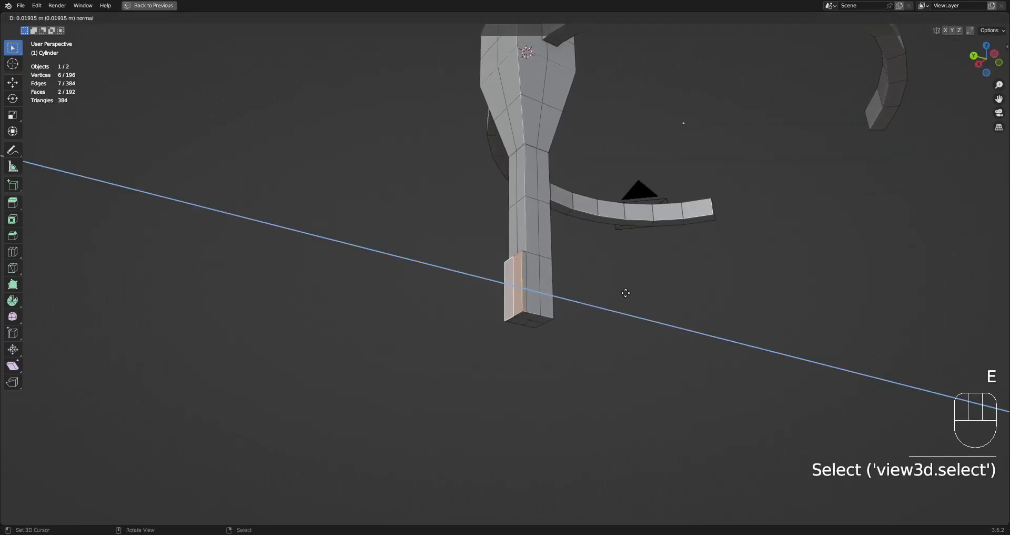
click(618, 293)
Step: Extrude the two bottom faces of the outer step downward
key(3)
right_click(520, 319)
shift+right_click(507, 327)
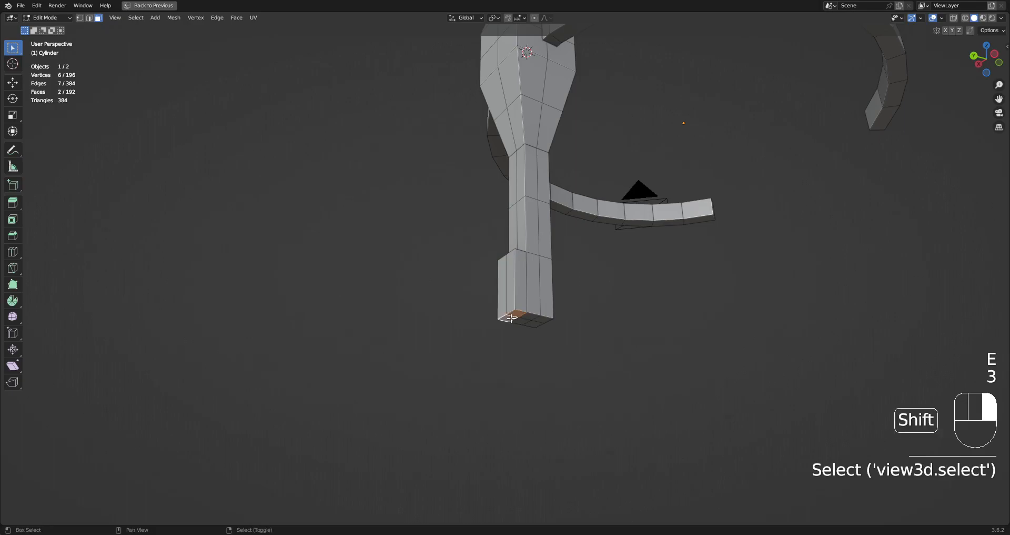
key(e)
key(Tab)
mouse_move(582, 254)
middle_down()
mouse_move(557, 305)
mouse_move(524, 311)
mouse_move(598, 278)
mouse_move(587, 261)
middle_up()
key(Tab)
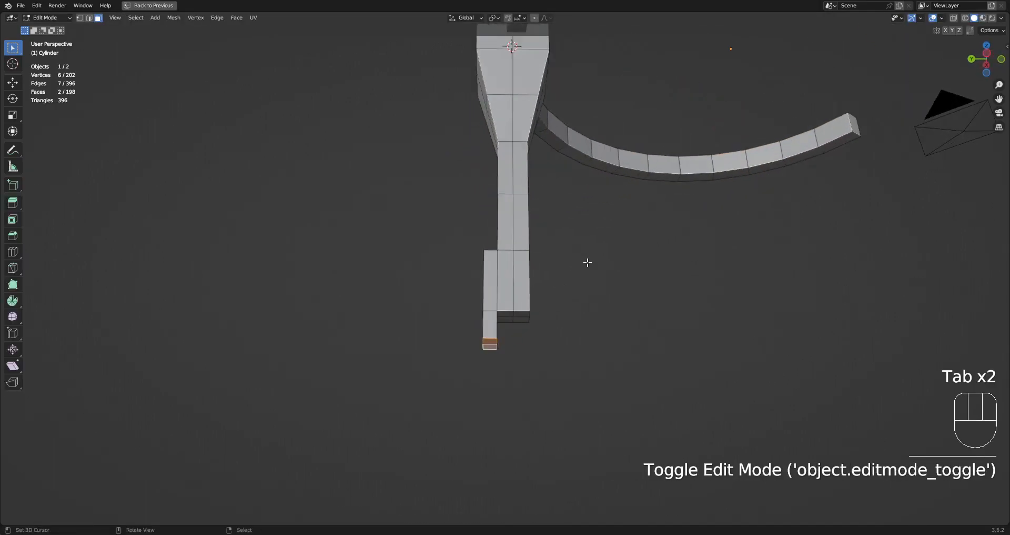
Step: Undo both extrusions at the shaft's lower end
key(ctrl+z)
key(ctrl+z)
key(ctrl+z)
key(ctrl+z)
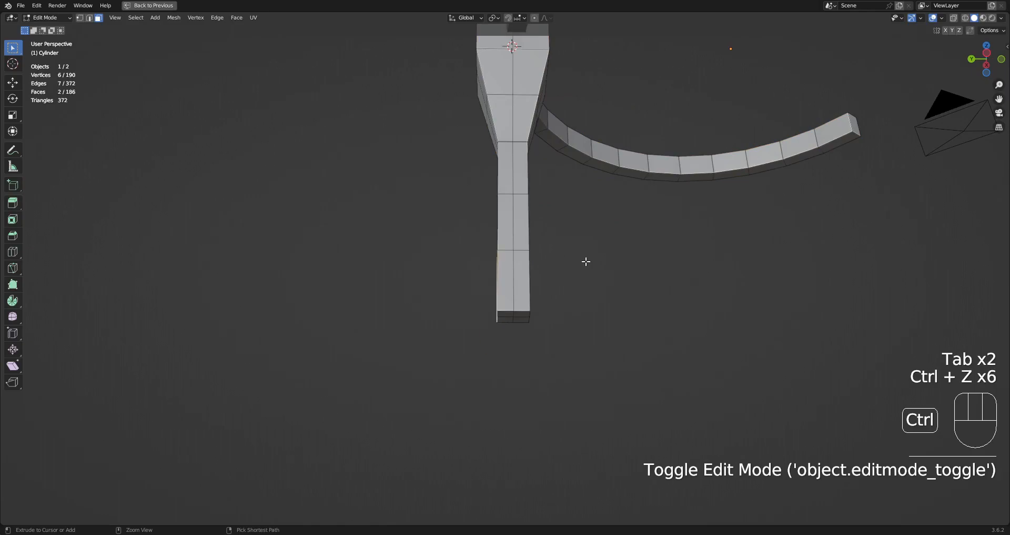
Step: Extrude the two lowest faces on the shaft's ring-facing side outward by about 0.06 m
middle_drag(630, 266, 523, 255)
key(3)
right_click(503, 263)
shift+right_click(510, 266)
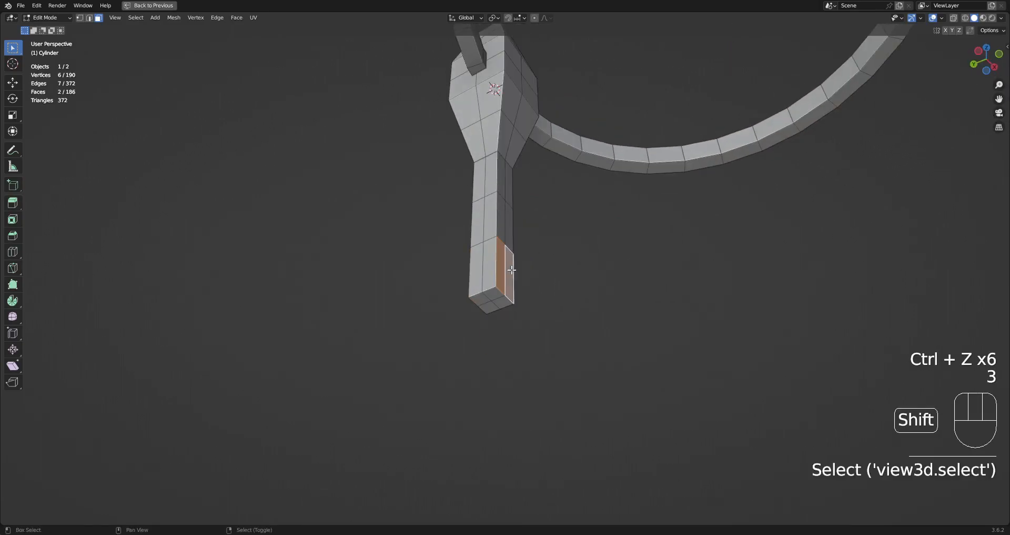
key(e)
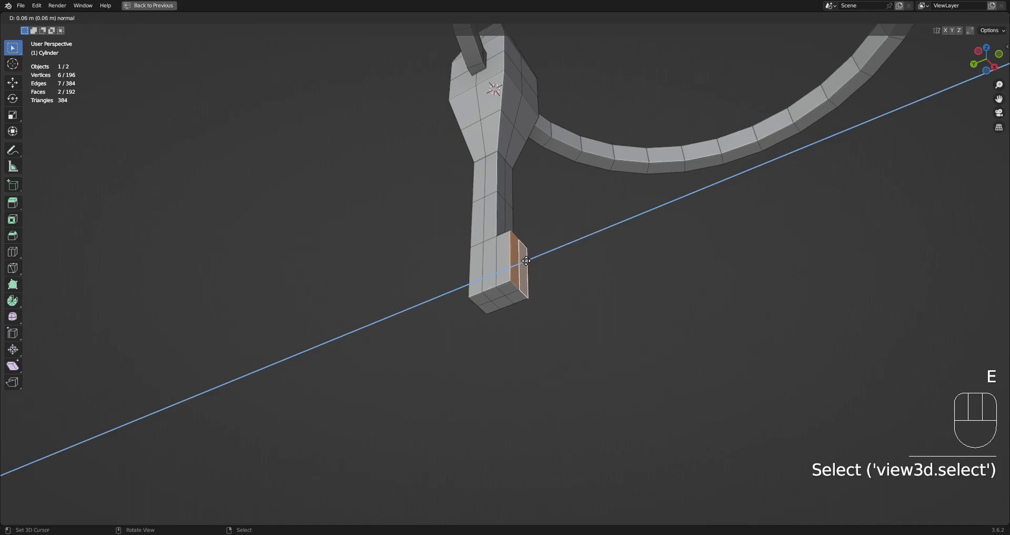
click(526, 262)
Step: Extrude the two bottom faces of the new step downward into a long prong
right_click(509, 289)
shift+right_click(516, 297)
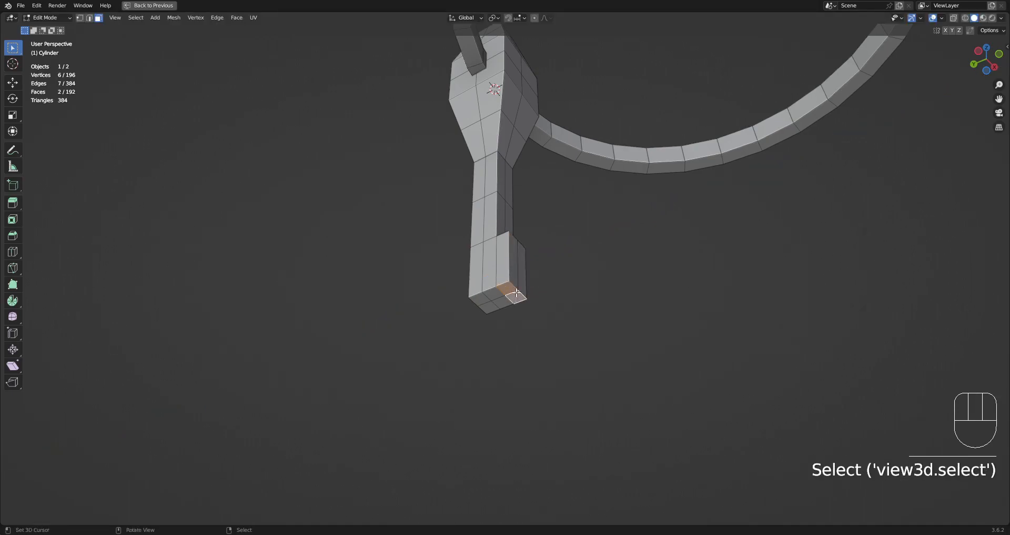
key(e)
click(529, 390)
Step: Bevel the upper outer edges of the step into a sloped face joining the shaft
key(Tab)
scroll(551, 244, down, 5)
middle_drag(551, 245, 582, 275)
scroll(495, 308, up, 6)
key(Tab)
key(2)
shift+right_click(474, 292)
scroll(582, 275, up, 2)
key(ctrl+b)
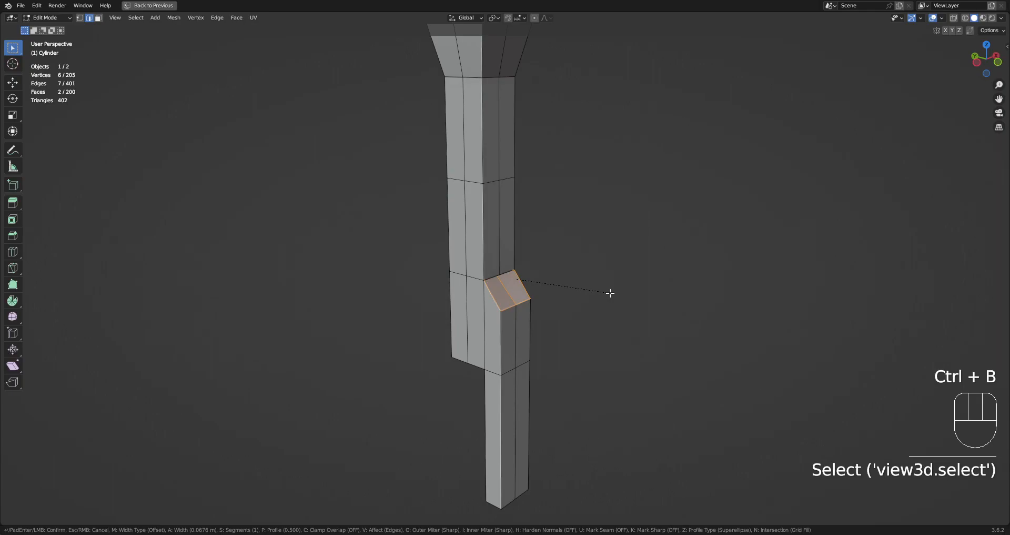
click(514, 333)
Step: Bevel the inner corner edges where the prong meets the underside of the shaft
middle_drag(514, 334, 566, 297)
shift+click(550, 309)
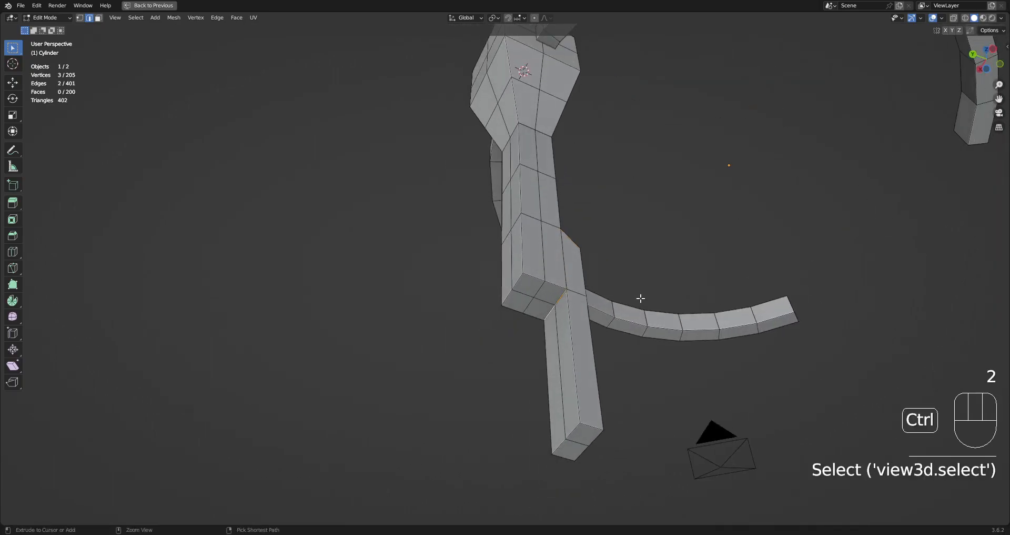
key(ctrl+b)
click(666, 290)
Step: Select the whole mesh and merge its overlapping vertices by distance
key(a)
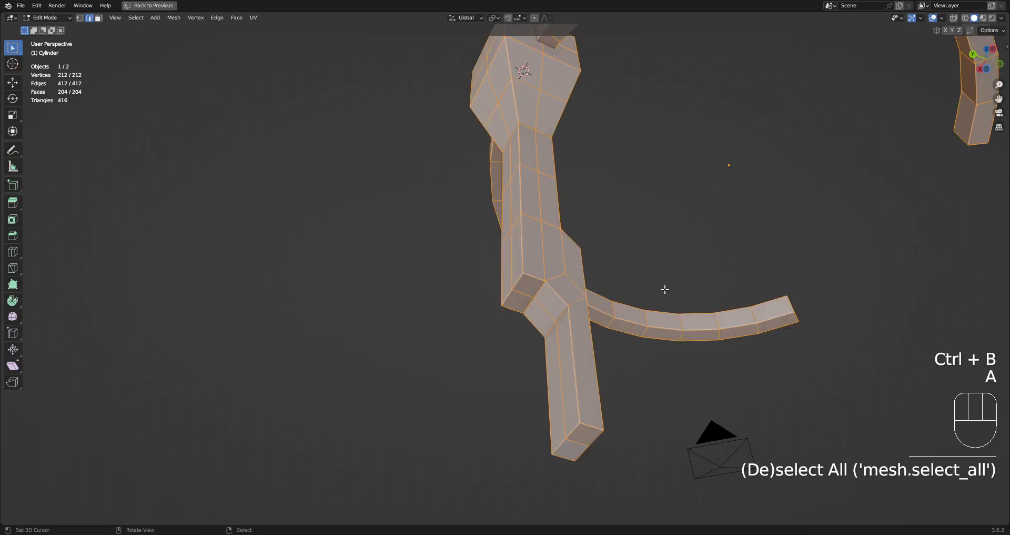
key(m)
click(637, 319)
Step: Connect the inner and outer corner vertices with a horizontal edge across the side of the beveled prong junction
middle_drag(637, 318, 547, 311)
key(alt+a)
scroll(547, 310, up, 3)
key(1)
right_click(501, 317)
key(j)
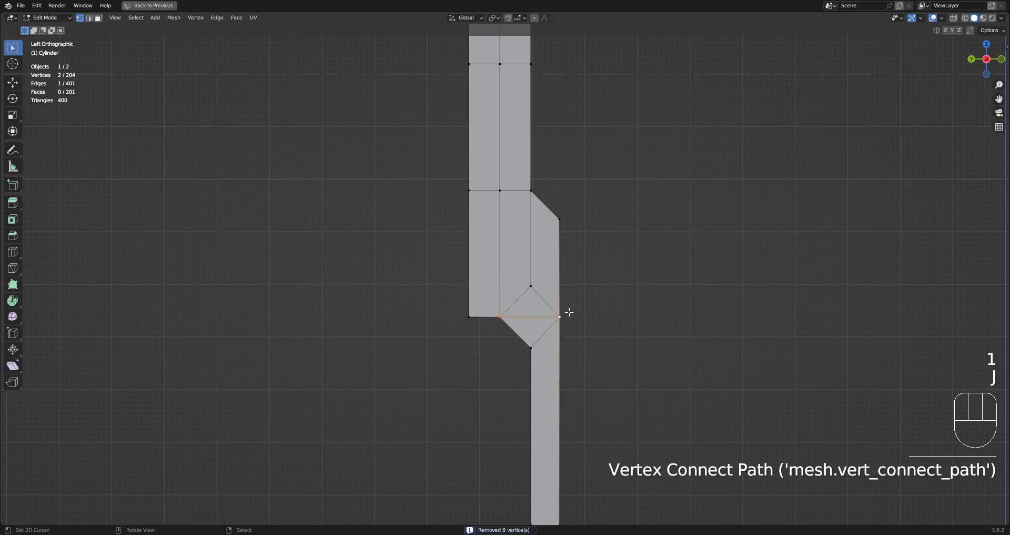
Step: Connect the upper and lower corner vertices of the diamond at the prong junction with a vertical edge
key(2)
right_click(529, 317)
key(1)
right_click(531, 286)
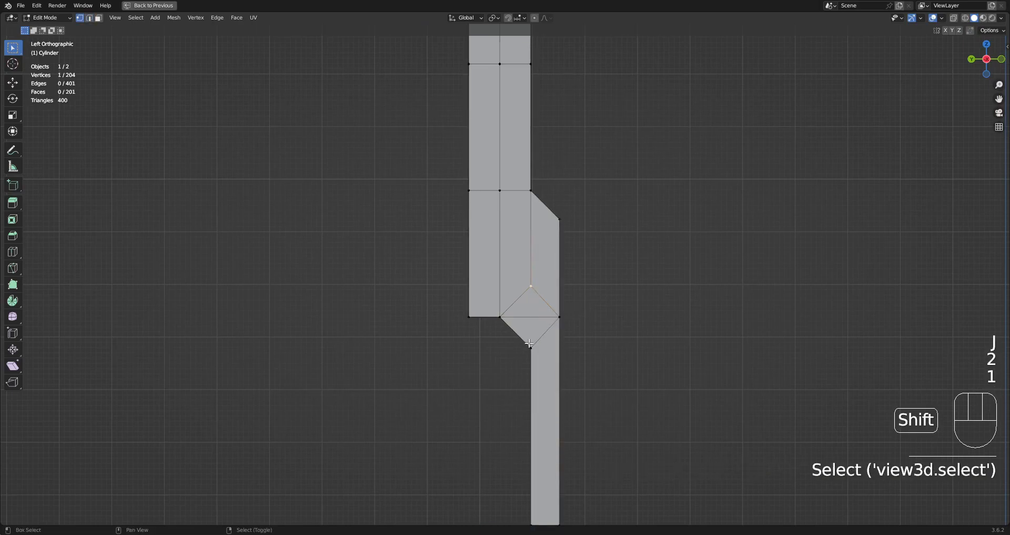
key(j)
Step: Dissolve the upper and lower diagonal edges of the diamond at the prong junction
key(2)
right_click(537, 302)
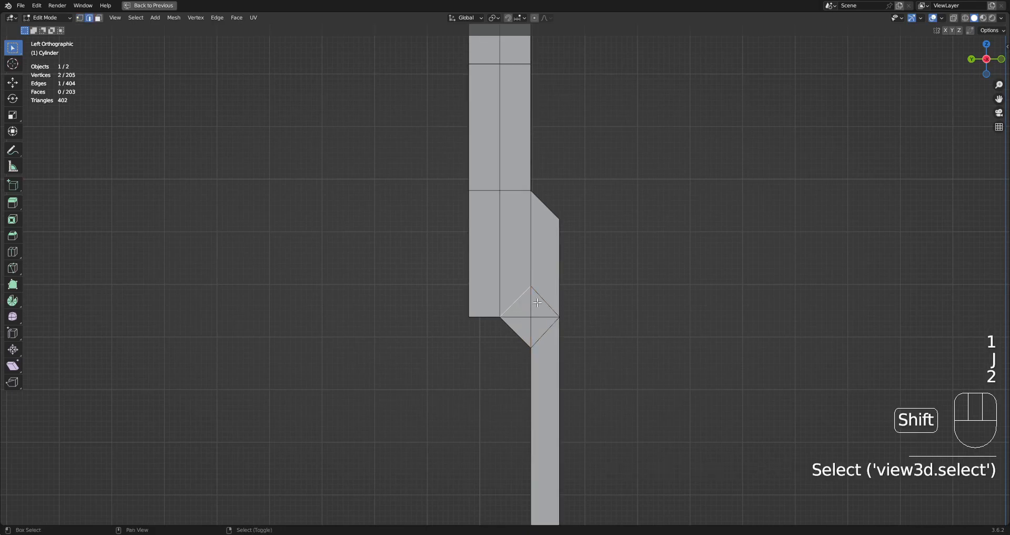
key(ctrl+x)
key(ctrl+x)
key(1)
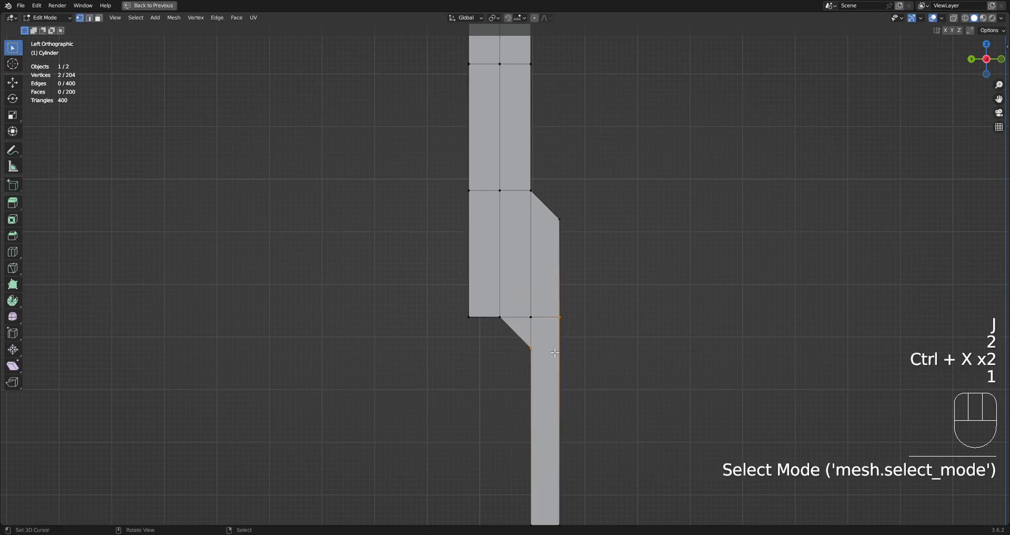
Step: Try a straight horizontal Knife cut across the prong from the lower end of its sloped inner edge
alt+middle_click(545, 317)
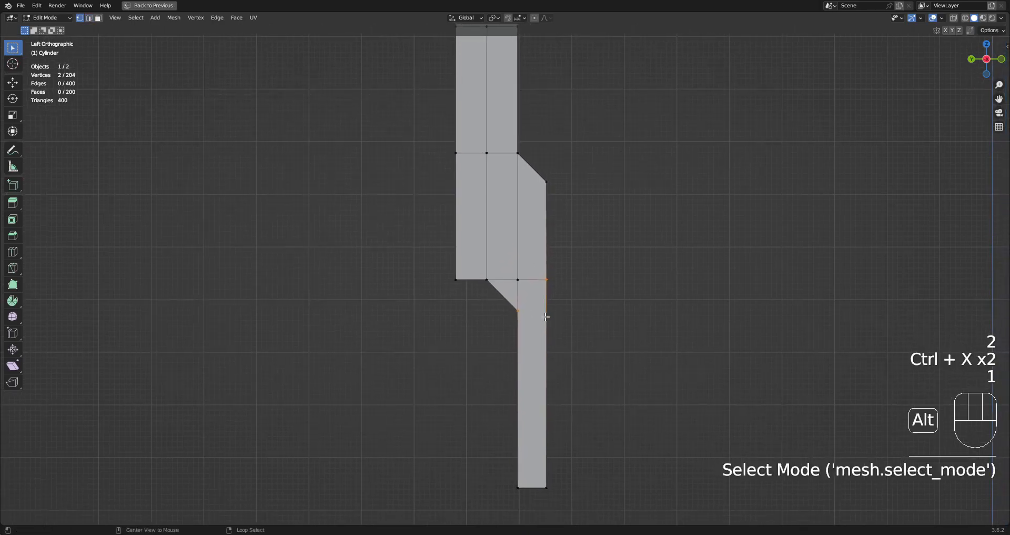
key(alt+a)
key(k)
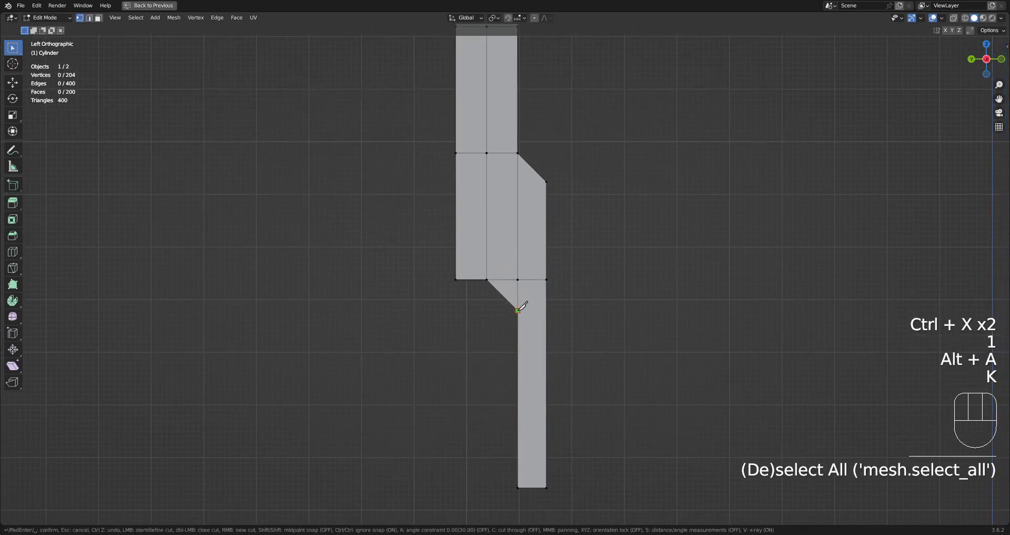
click(518, 310)
key(a)
key(Return)
mouse_move(585, 307)
middle_down()
mouse_move(462, 321)
mouse_move(589, 310)
middle_up()
key(ctrl+z)
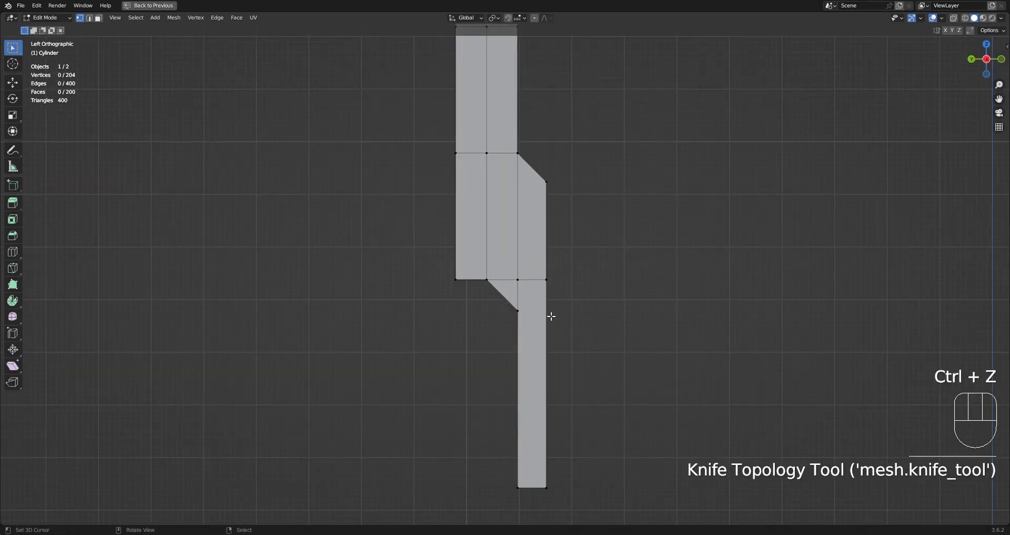
Step: Cut a straight horizontal edge across the prong from the lower end of its sloped inner edge
shift+middle_drag(524, 314, 508, 295)
key(k)
click(503, 297)
key(a)
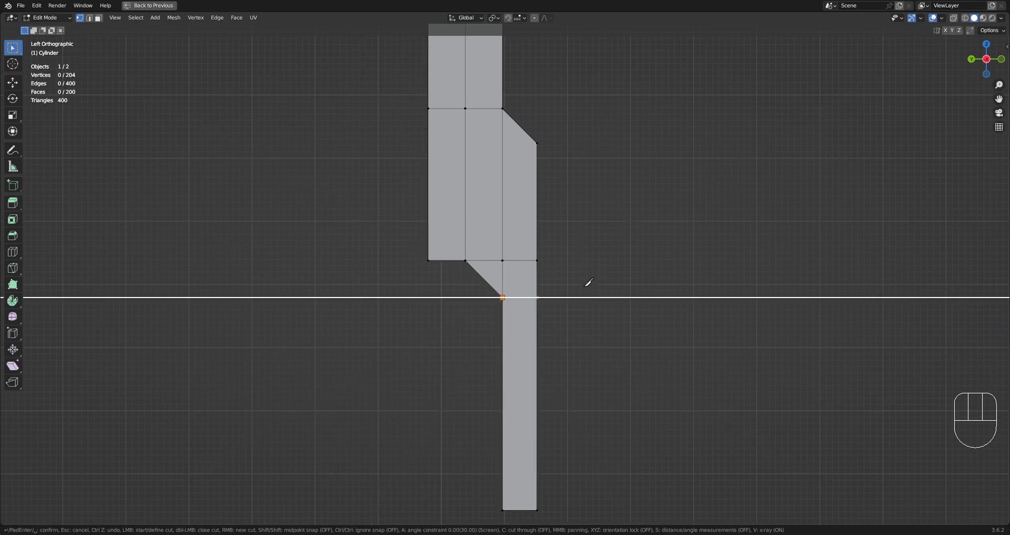
click(587, 288)
key(Return)
Step: On the opposite side of the prong junction, connect the inner and outer corner vertices with a horizontal edge
middle_drag(592, 289, 456, 282)
scroll(458, 284, down, 1)
key(2)
key(1)
click(547, 277)
shift+click(497, 277)
key(k)
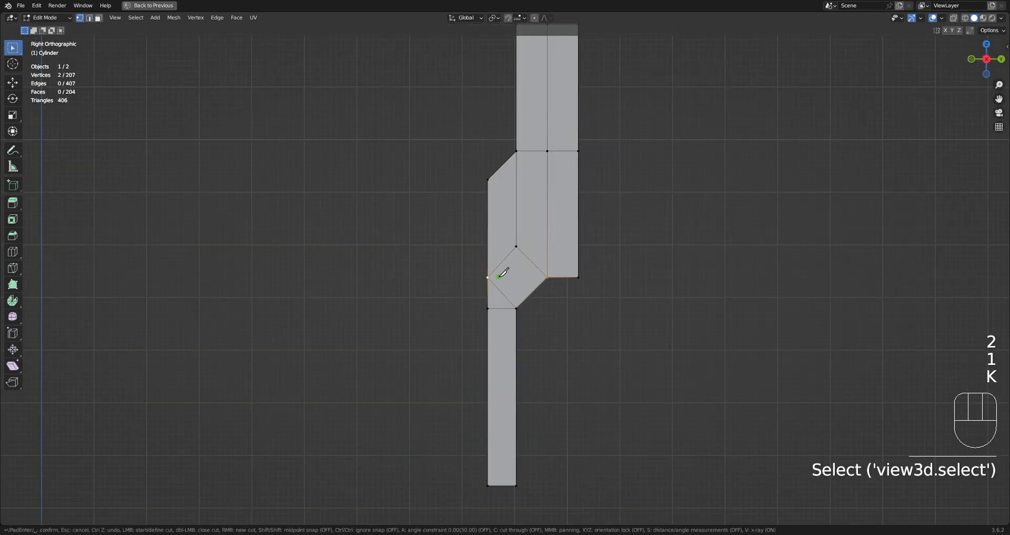
key(j)
Step: Dissolve the diagonal edges and the vertical edge above them on this side of the prong junction
key(2)
click(530, 260)
shift+click(517, 226)
key(ctrl+x)
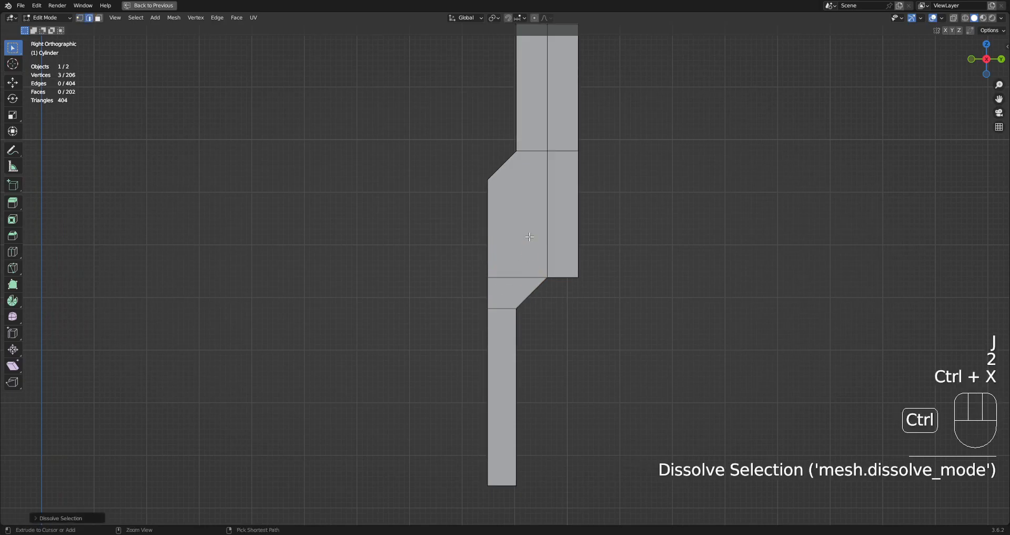
scroll(530, 237, down, 2)
key(1)
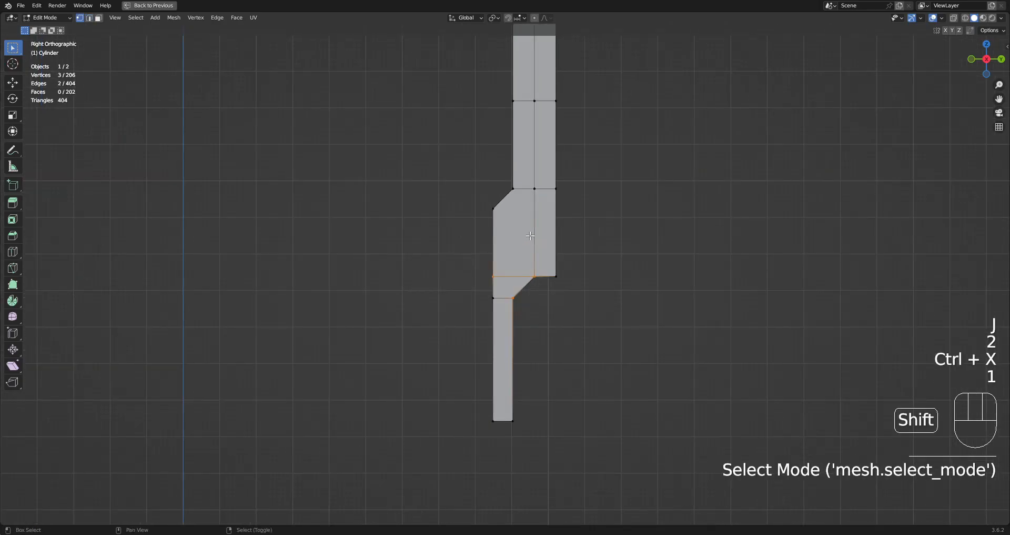
shift+middle_drag(522, 225, 504, 298)
key(alt+a)
scroll(497, 301, up, 1)
key(k)
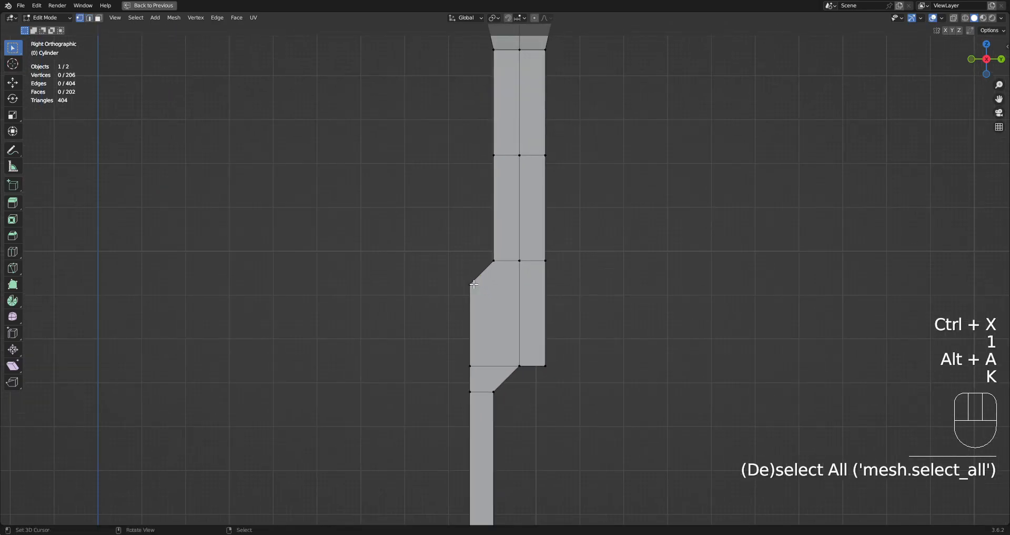
key(shift+z)
mouse_move(475, 290)
middle_down()
mouse_move(649, 298)
mouse_move(541, 289)
middle_up()
key(shift+z)
alt+middle_click(541, 289)
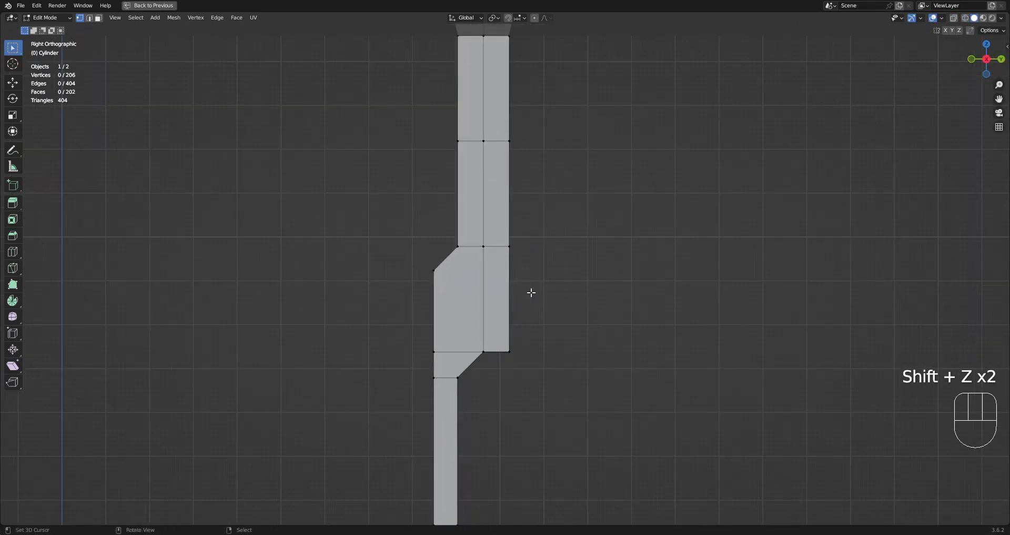
Step: Knife a straight horizontal cut through the whole step from the outer corner below its upper slope
key(k)
key(a)
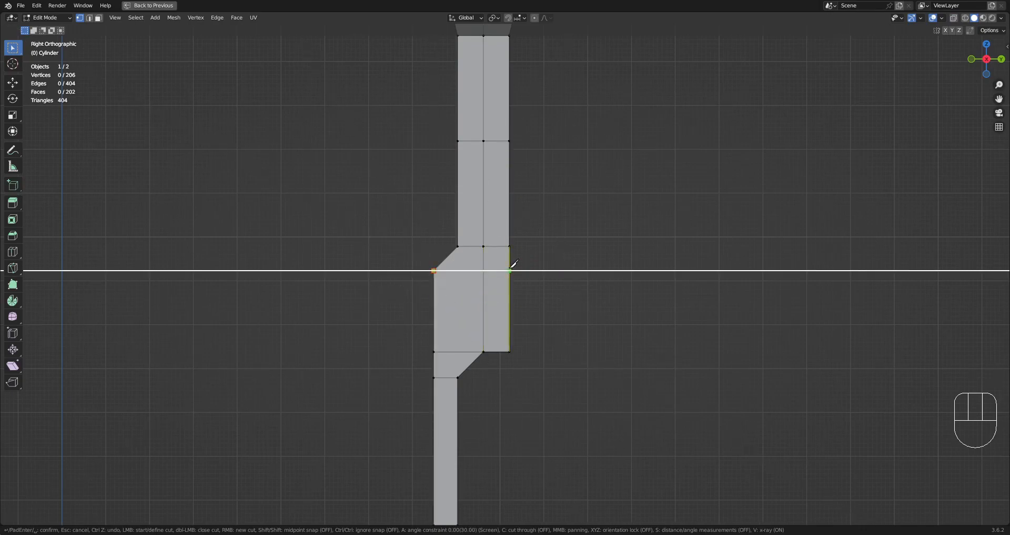
click(536, 268)
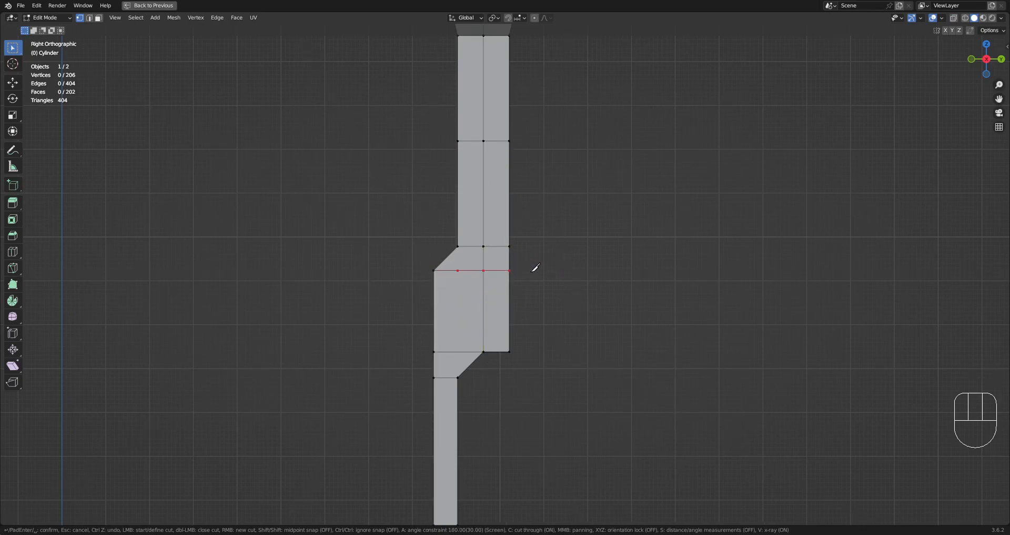
key(Return)
key(alt+a)
Step: On the other side of the step, dissolve the vertical edge running between the slope cut and the prong junction
middle_drag(532, 271, 517, 286)
key(2)
scroll(584, 298, up, 4)
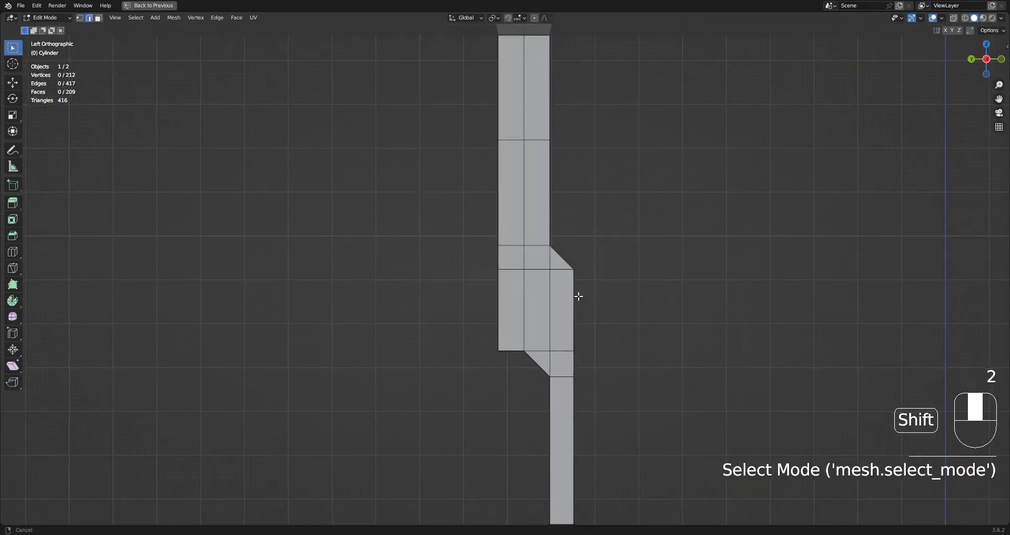
alt+click(507, 255)
key(ctrl+x)
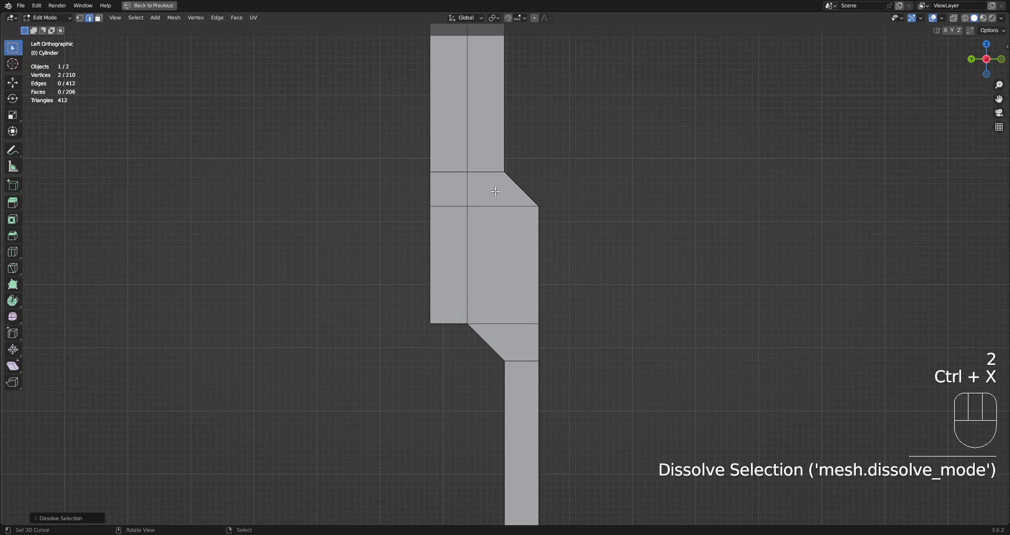
Step: Save the file and return to Object Mode
middle_drag(495, 191, 519, 286)
scroll(518, 300, down, 2)
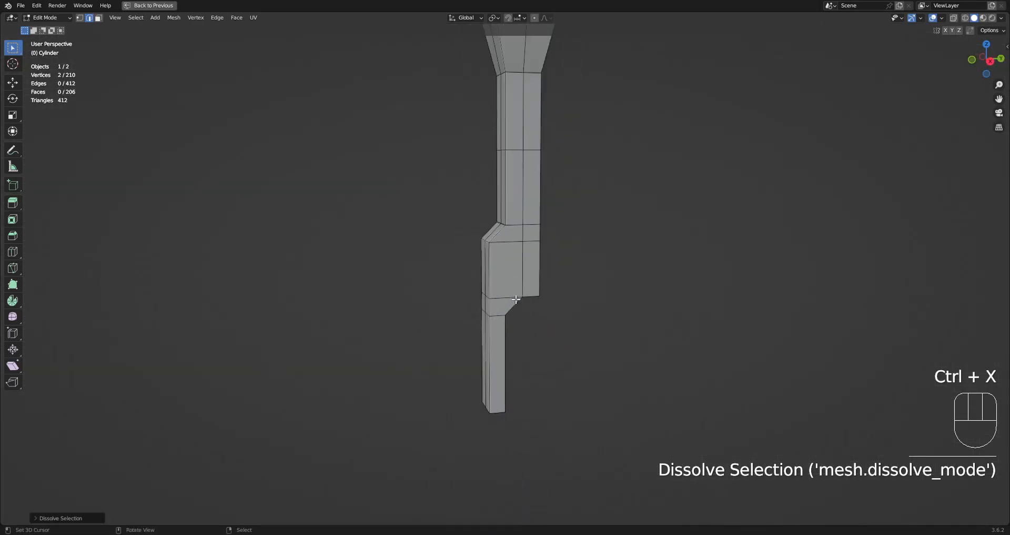
middle_drag(658, 264, 595, 307)
key(ctrl+s)
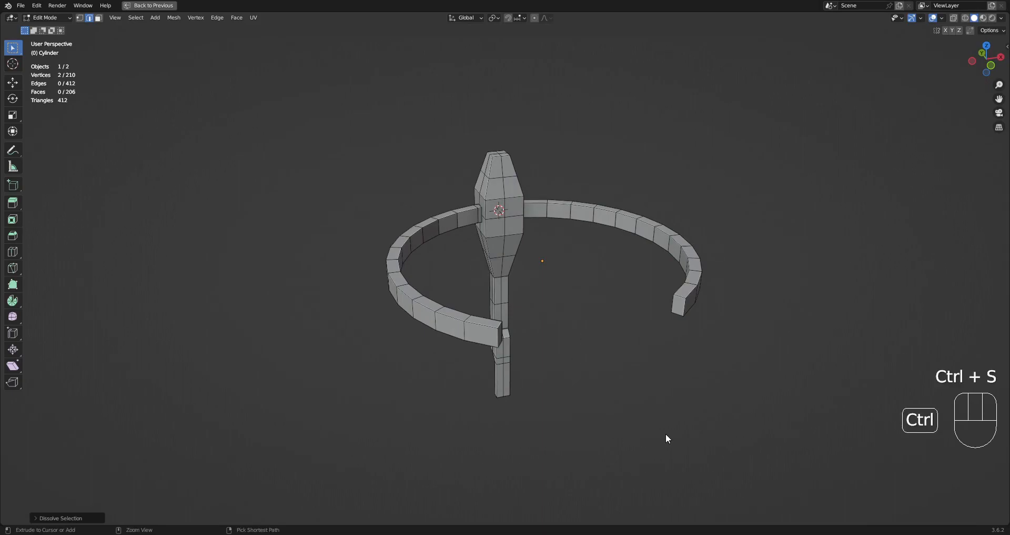
scroll(523, 277, up, 2)
middle_drag(523, 277, 521, 223)
scroll(521, 224, down, 1)
shift+middle_drag(523, 160, 567, 241)
key(Tab)
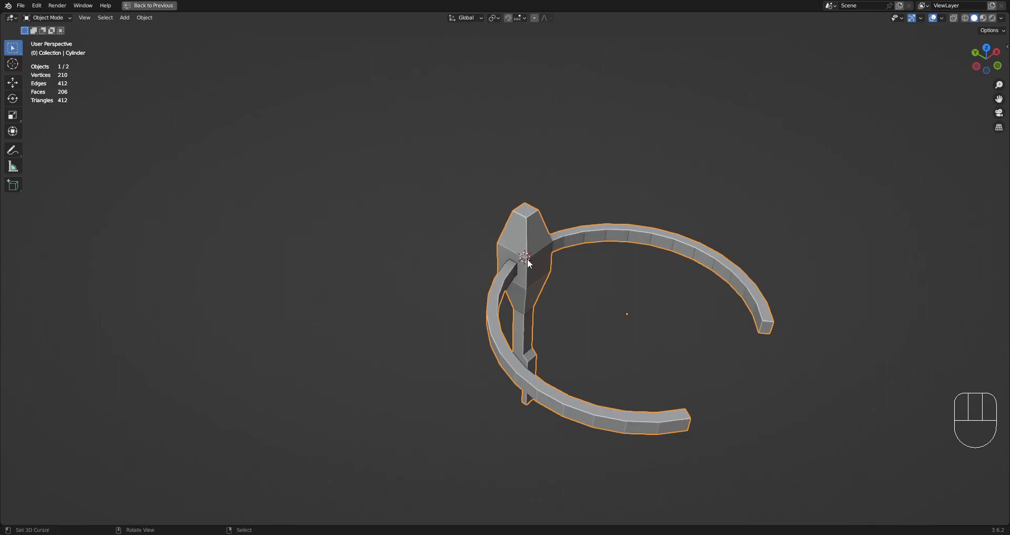
Step: Mirror the ring and post object along the X axis with Auto Mirror
shift+middle_drag(600, 254, 516, 239)
scroll(582, 255, up, 4)
scroll(581, 248, down, 3)
scroll(505, 259, down, 1)
scroll(585, 281, up, 2)
key(shift+ctrl+x)
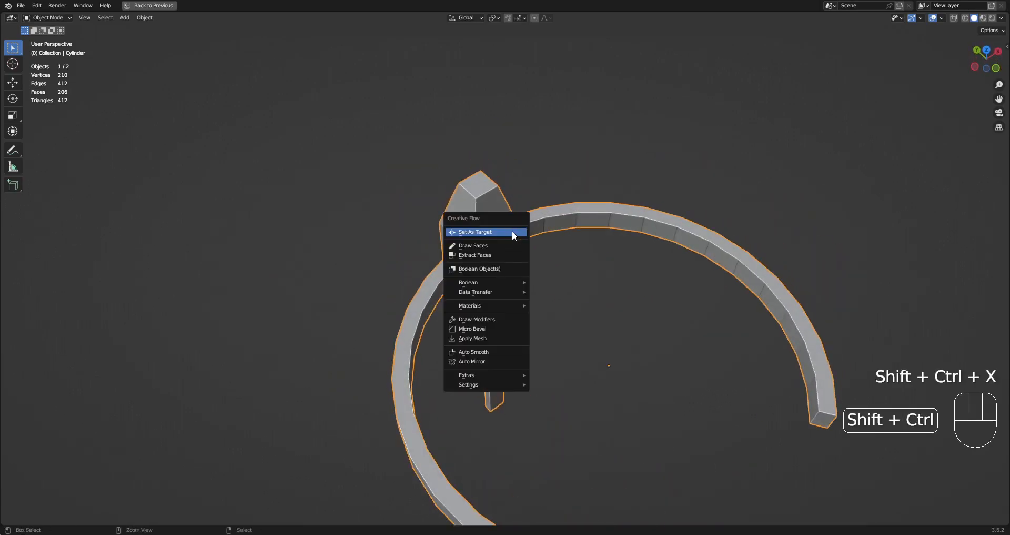
click(493, 362)
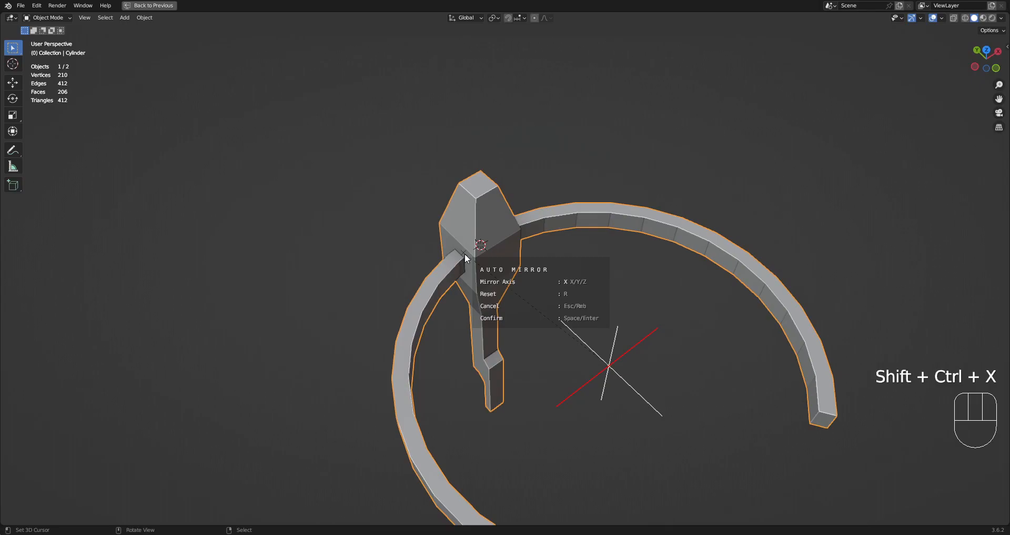
click(465, 254)
key(Tab)
key(Tab)
Step: Apply Auto Smooth shading to the mirrored object
scroll(524, 256, down, 4)
scroll(525, 259, up, 2)
key(shift+ctrl+x)
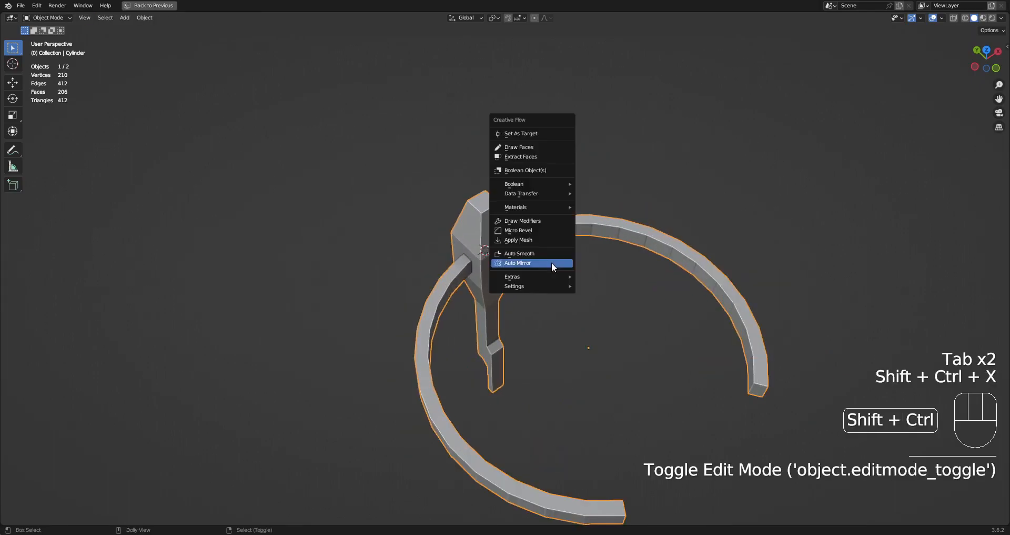
click(525, 254)
mouse_move(525, 252)
middle_down()
mouse_move(565, 273)
mouse_move(449, 274)
mouse_move(643, 278)
mouse_move(523, 255)
middle_up()
scroll(452, 271, up, 3)
key(Tab)
scroll(523, 256, up, 3)
key(Tab)
scroll(579, 241, down, 3)
middle_drag(626, 234, 553, 268)
key(Tab)
scroll(516, 263, up, 1)
alt+shift+right_click(482, 258)
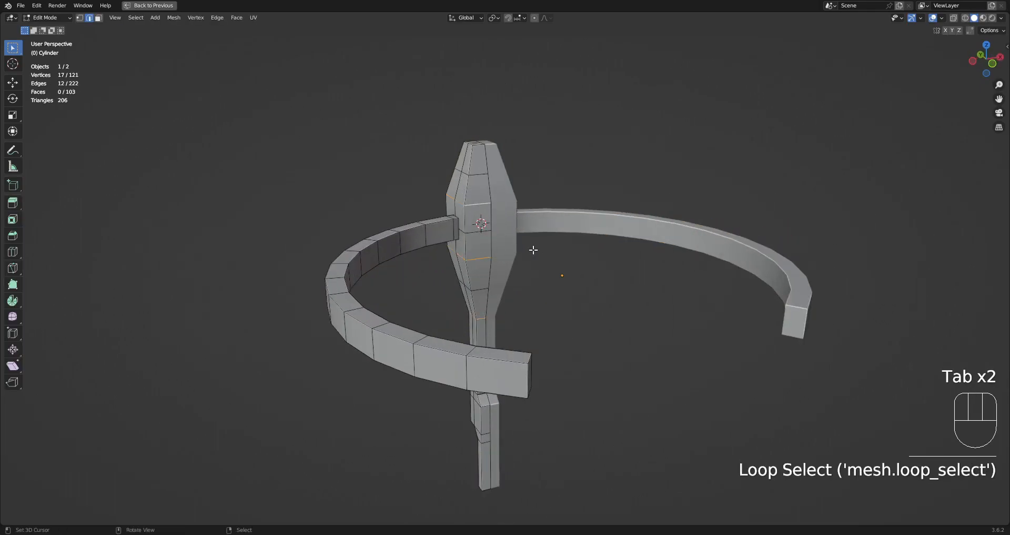
Step: Reapply Auto Smooth, trying an angle of 10.4° before setting it to 30°
key(Tab)
right_click(592, 233)
click(591, 232)
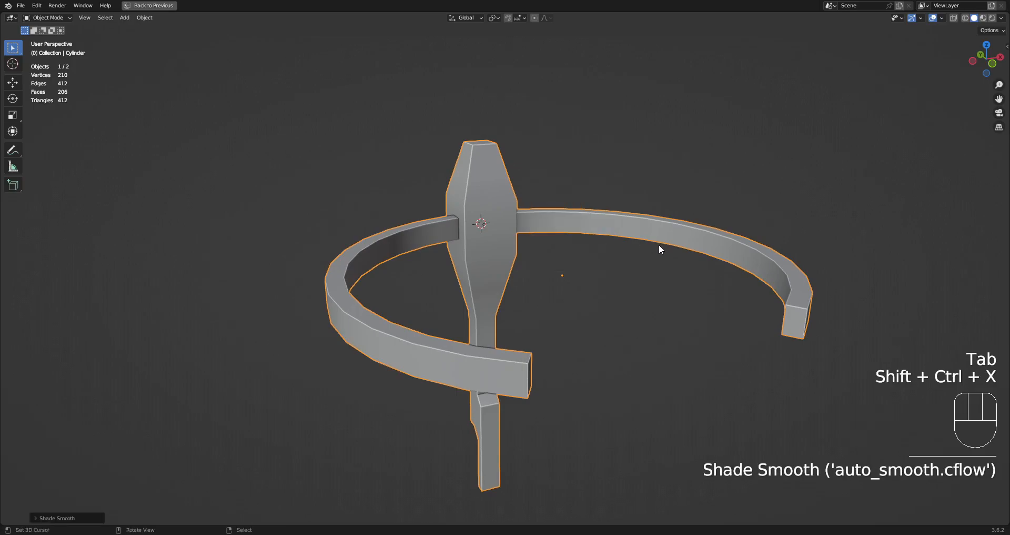
key(F9)
drag(770, 262, 742, 262)
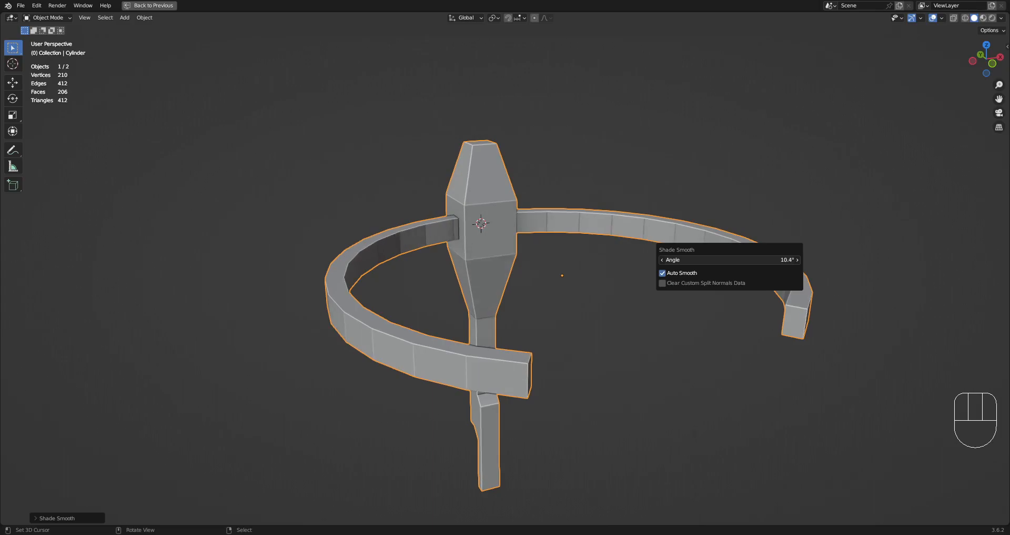
drag(742, 259, 768, 260)
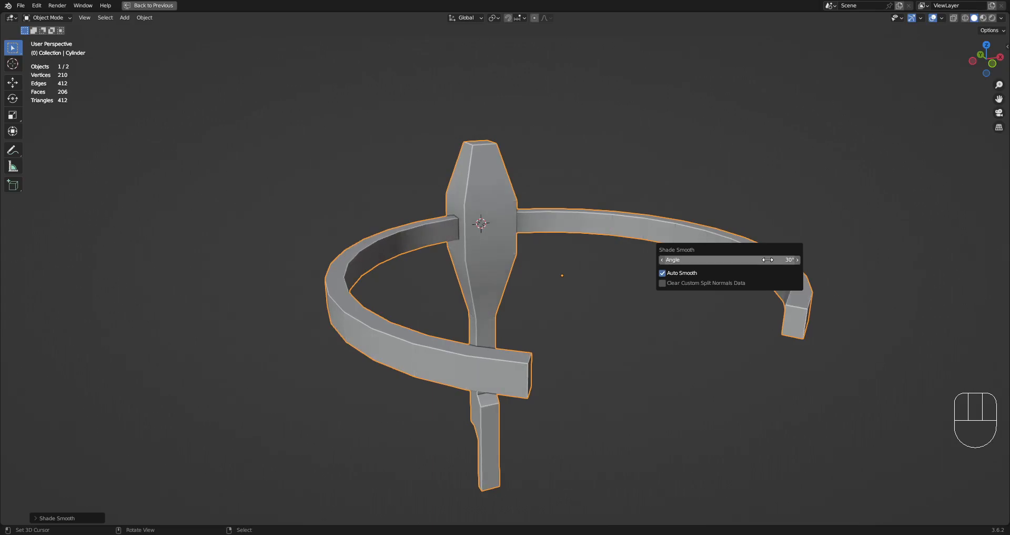
Step: Mark the horizontal edge loops where the post's taper changes and where it meets the shaft as sharp
key(Tab)
scroll(524, 249, up, 2)
key(alt+a)
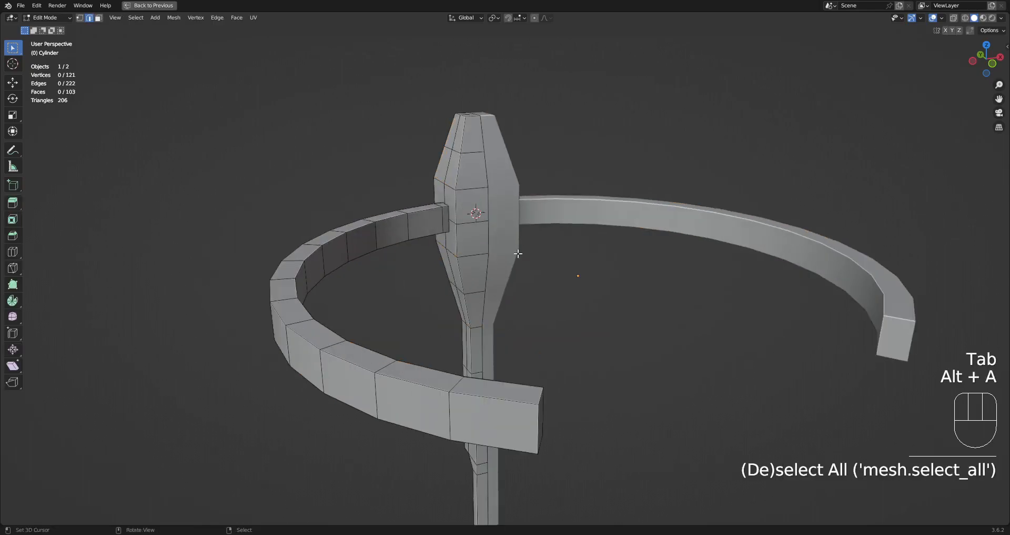
key(2)
alt+shift+click(476, 327)
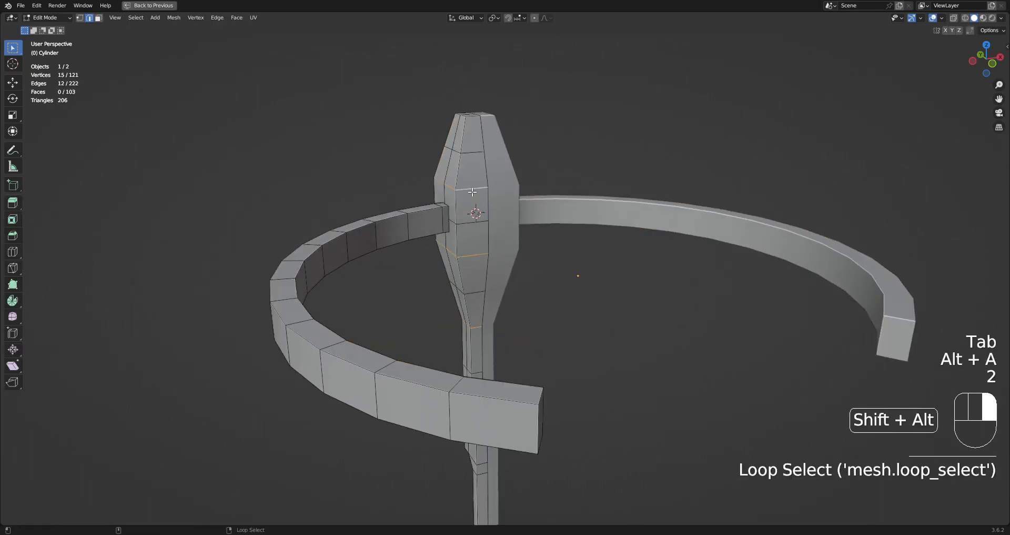
key(ctrl+e)
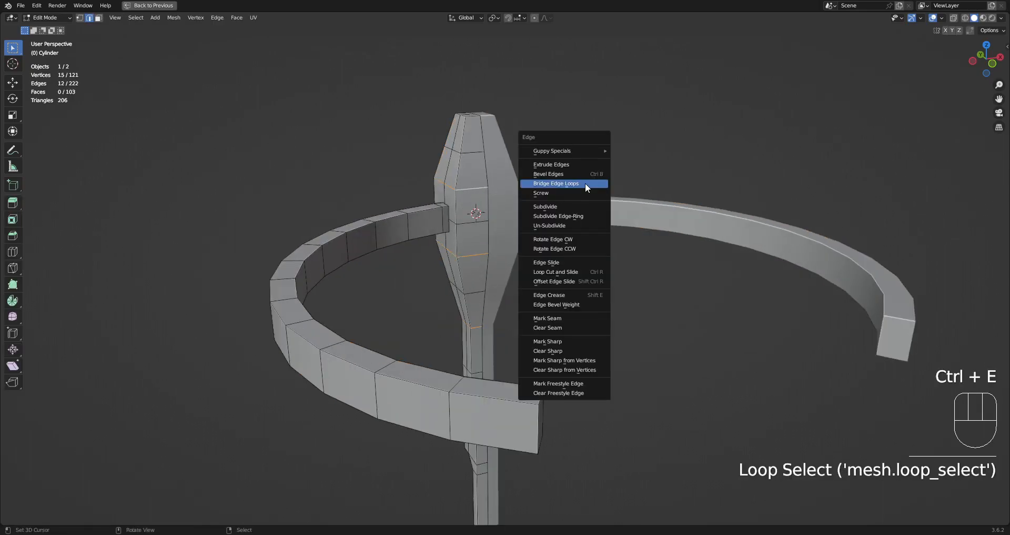
click(586, 340)
Step: Clear the mesh selection, return to Object Mode and save the file
key(Tab)
scroll(554, 227, down, 3)
middle_drag(554, 228, 575, 269)
key(Tab)
scroll(588, 249, up, 3)
key(alt+a)
key(Tab)
scroll(559, 248, down, 1)
key(ctrl+s)
right_click(491, 240)
key(Tab)
key(a)
key(Tab)
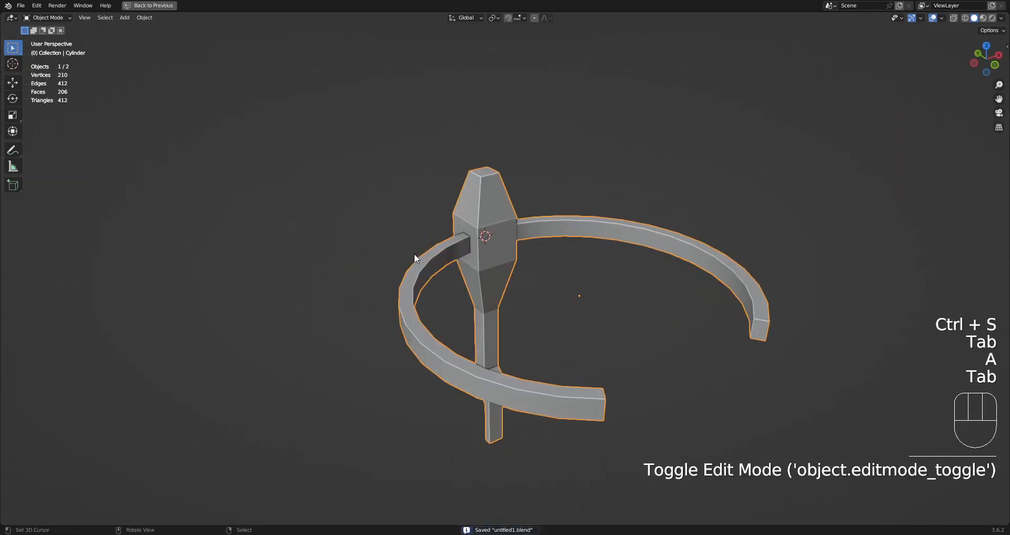
key(Tab)
key(Tab)
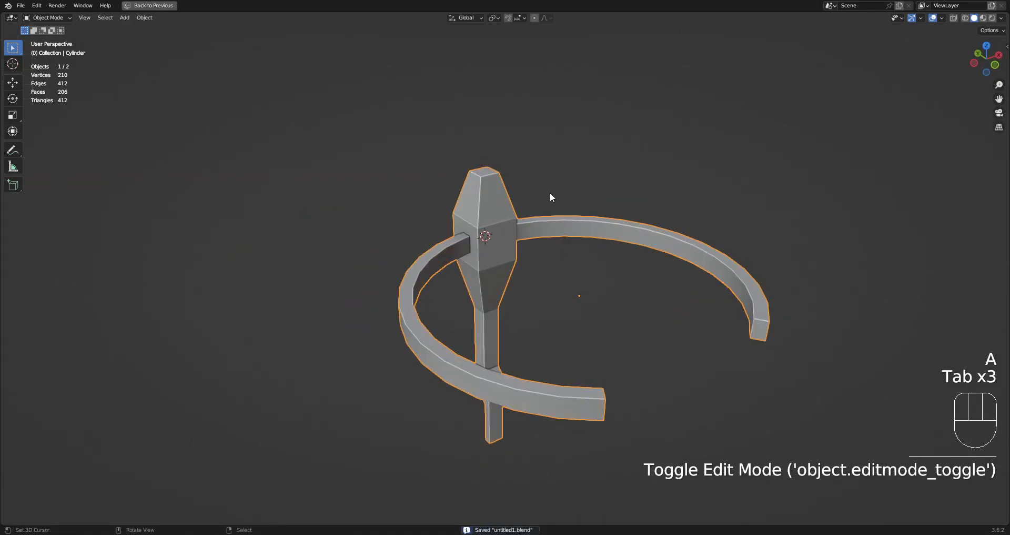
Step: Save the object's mesh data with Random Flow
key(shift+ctrl+x)
key(shift+q)
mouse_move(617, 251)
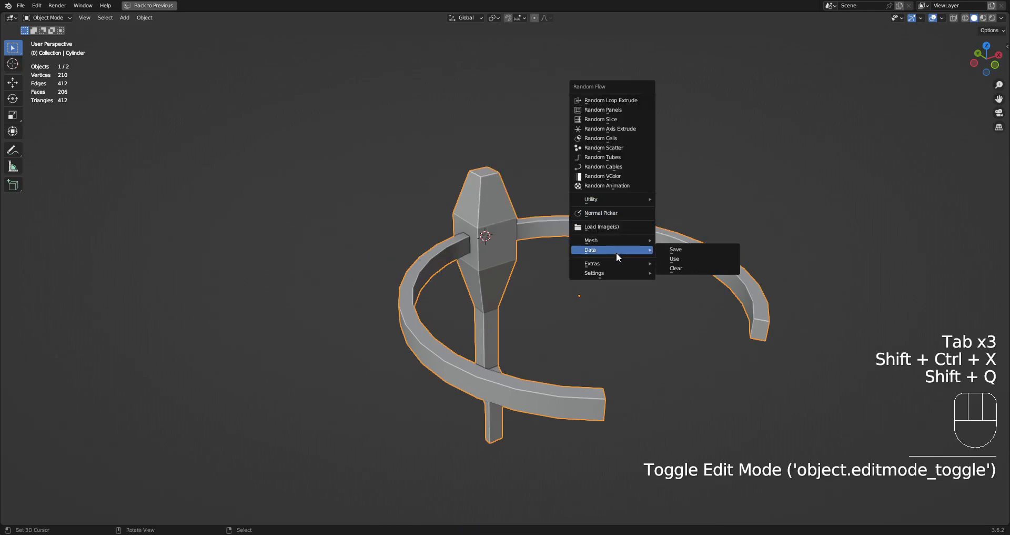
click(690, 247)
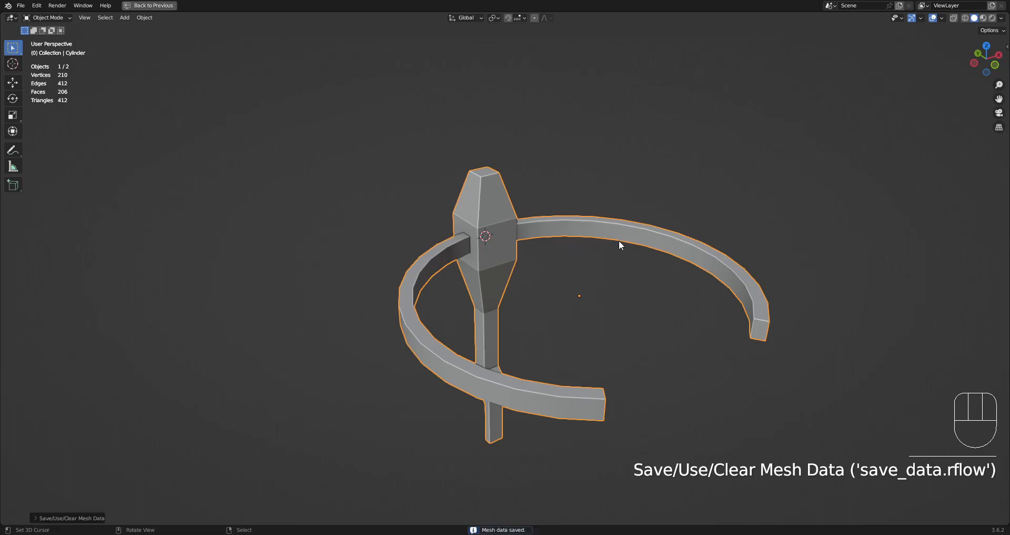
key(Tab)
key(shift+ctrl+x)
key(Tab)
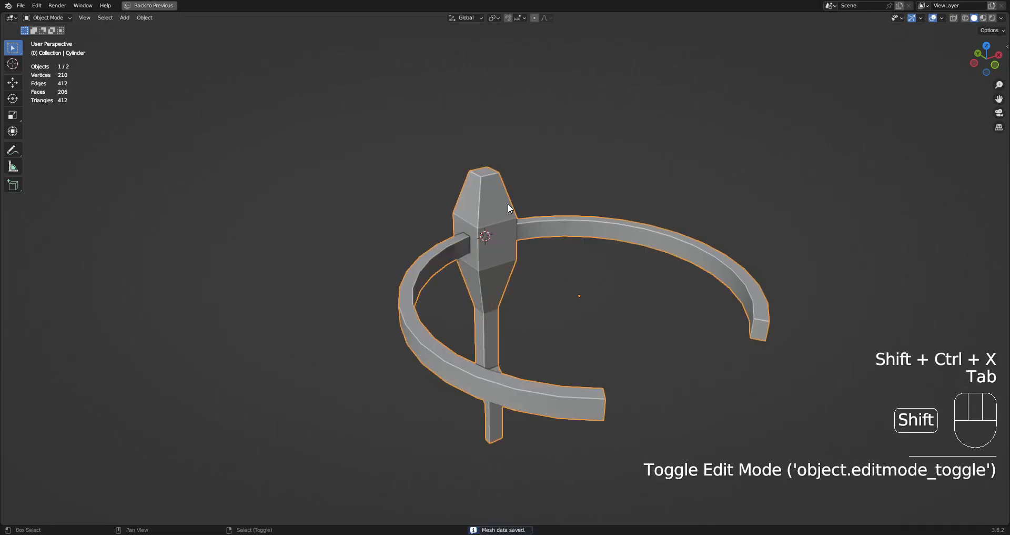
key(shift+q)
mouse_move(503, 153)
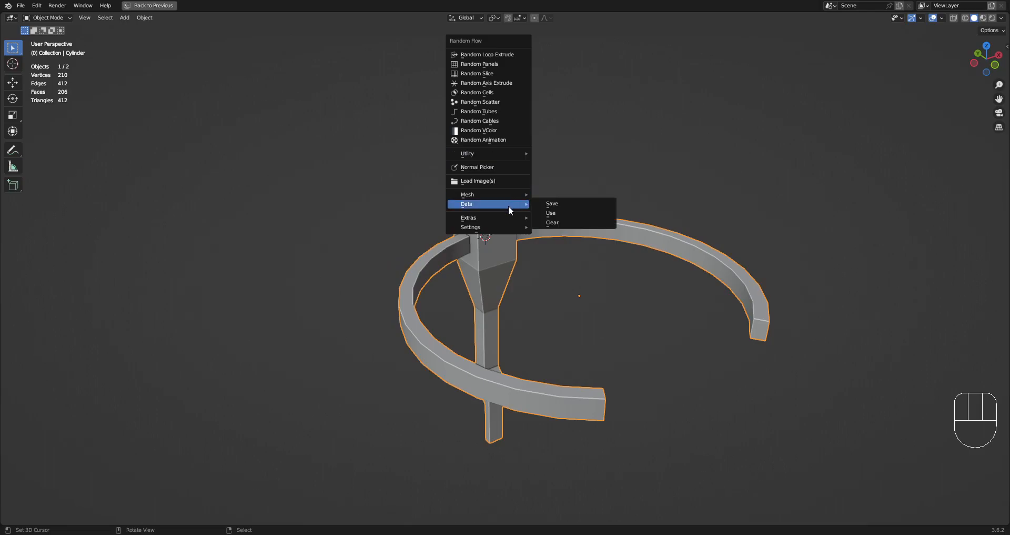
Step: Extrude the front faces of the post outward, then extrude the resulting block's top face upward about 1.26 m
scroll(637, 292, down, 3)
middle_drag(639, 313, 622, 261)
shift+right_click(623, 262)
key(Tab)
middle_drag(418, 330, 495, 293)
key(a)
scroll(495, 294, up, 2)
key(3)
right_click(484, 261)
shift+right_click(485, 277)
key(e)
click(503, 248)
key(e)
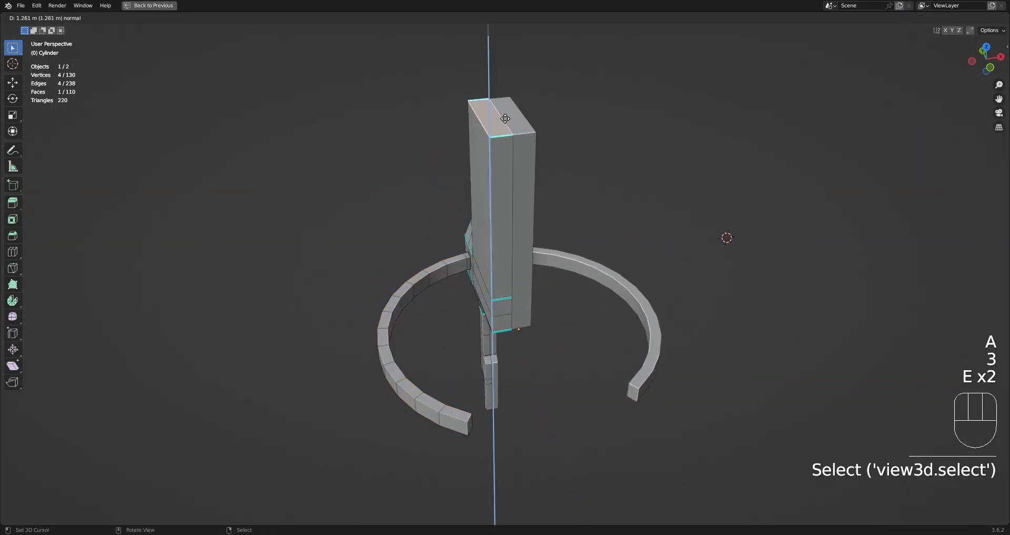
click(541, 232)
key(Tab)
Step: Restore the object's shape from its saved mesh data with Random Flow
mouse_move(541, 232)
middle_down()
mouse_move(569, 222)
mouse_move(557, 222)
middle_up()
right_click(556, 222)
key(Tab)
key(Tab)
key(shift+ctrl+x)
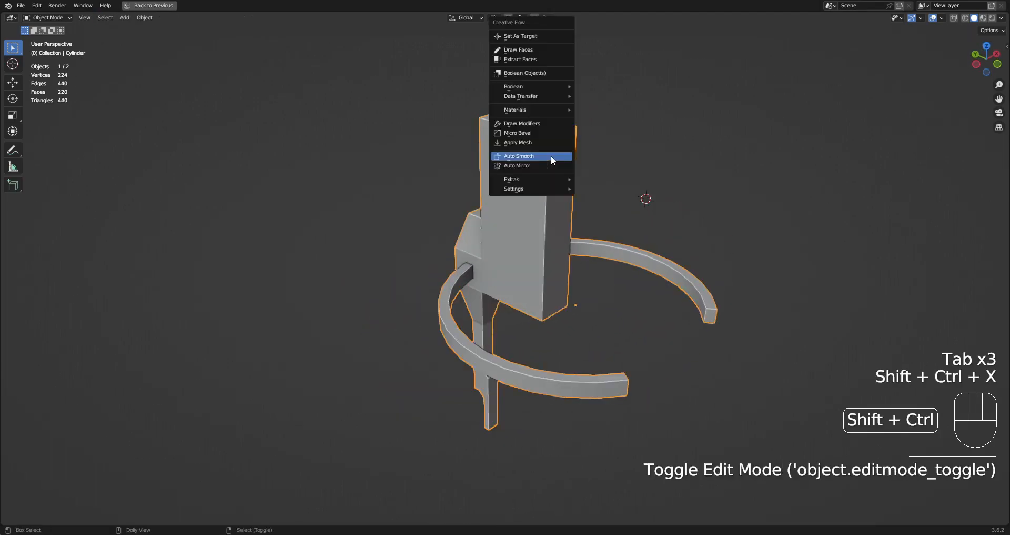
key(shift+q)
mouse_move(507, 193)
click(569, 203)
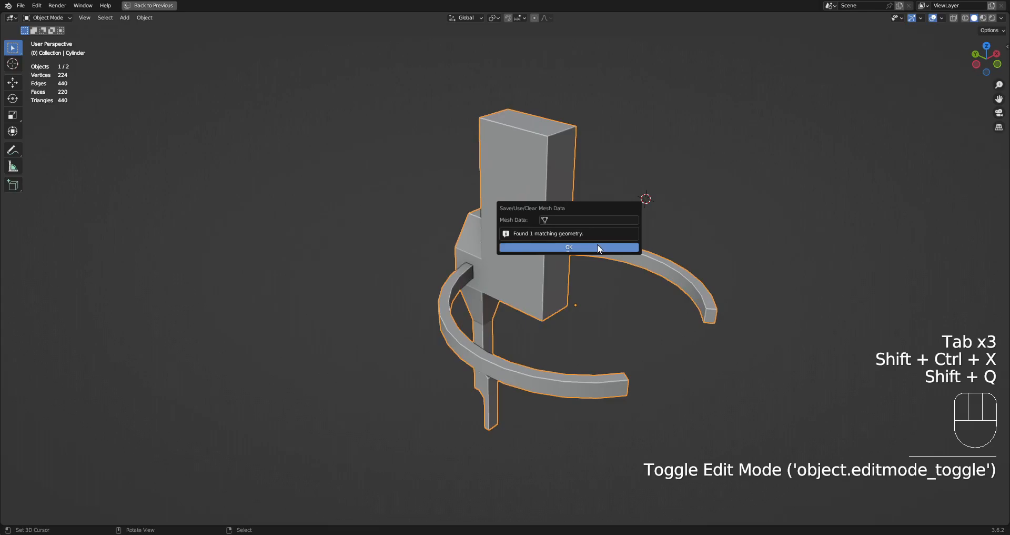
click(590, 220)
click(587, 234)
click(553, 247)
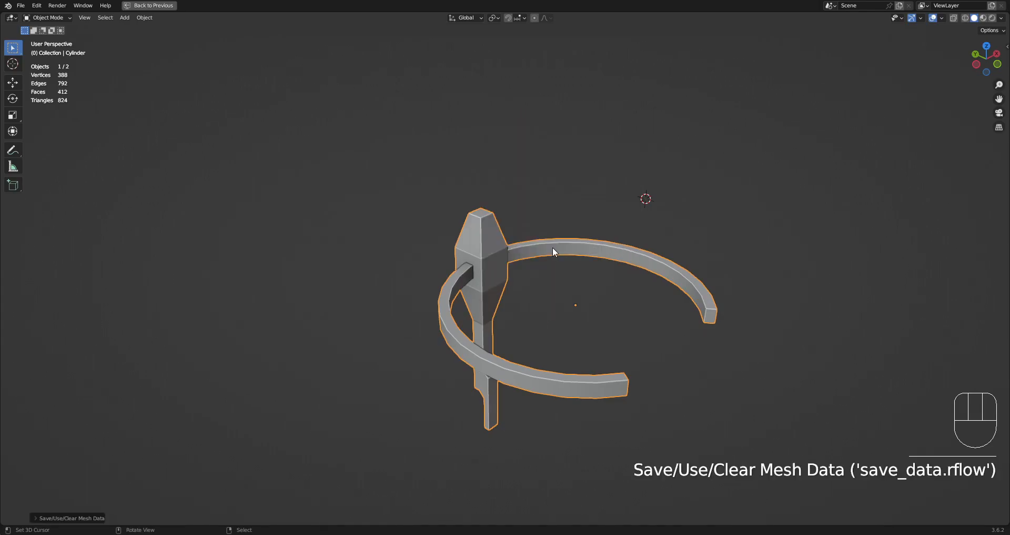
Step: Check the restored mesh in Edit Mode, then return to Object Mode and save the file
key(Tab)
key(Tab)
alt+middle_drag(614, 226, 680, 220)
key(shift+q)
mouse_move(567, 191)
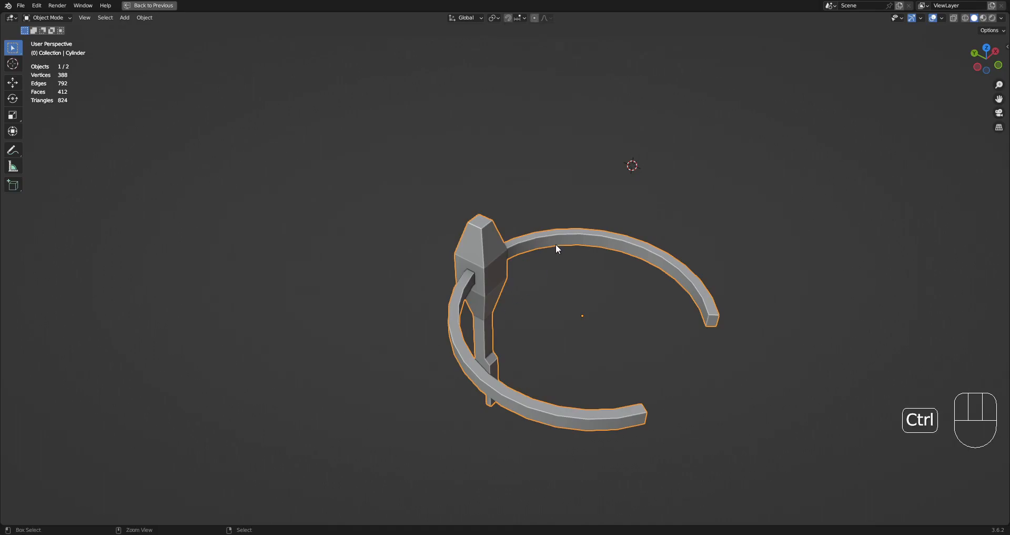
key(ctrl+s)
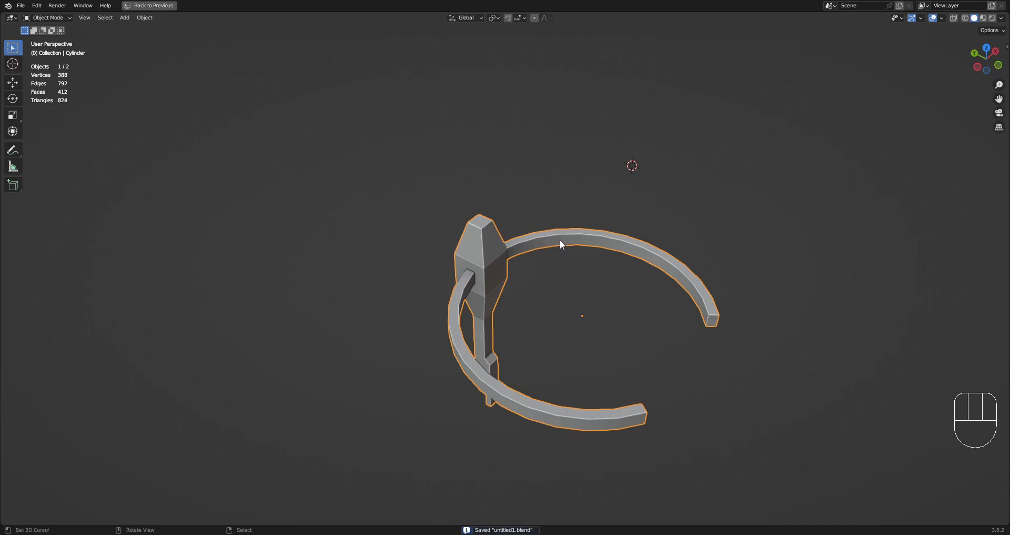
scroll(561, 241, up, 5)
scroll(560, 231, down, 1)
key(shift+q)
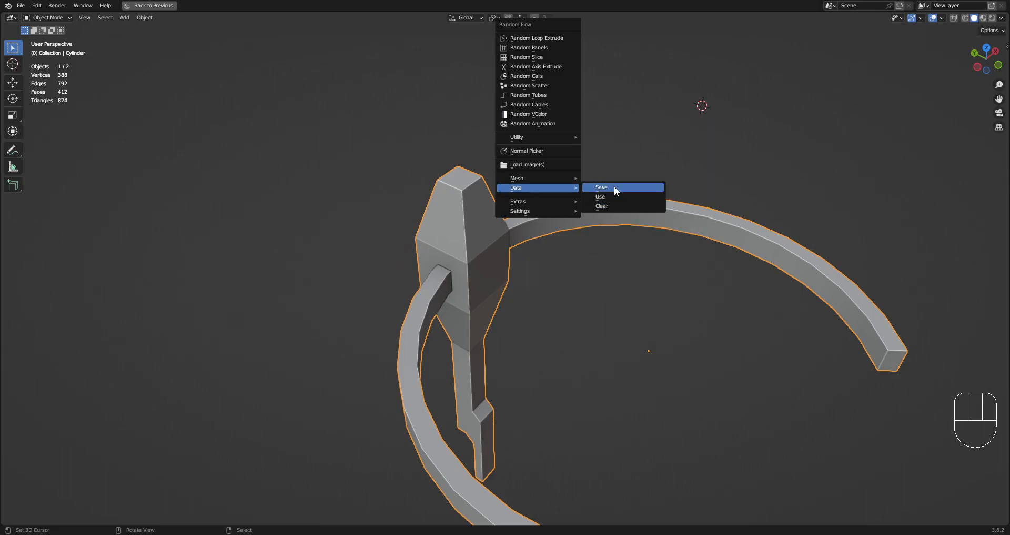
Step: Remove the Mirror modifier from the restored Cylinder object
scroll(544, 251, down, 4)
middle_drag(630, 284, 595, 241)
key(Tab)
scroll(544, 251, up, 3)
key(Tab)
key(Tab)
key(1)
key(Tab)
key(ctrl+space)
click(842, 315)
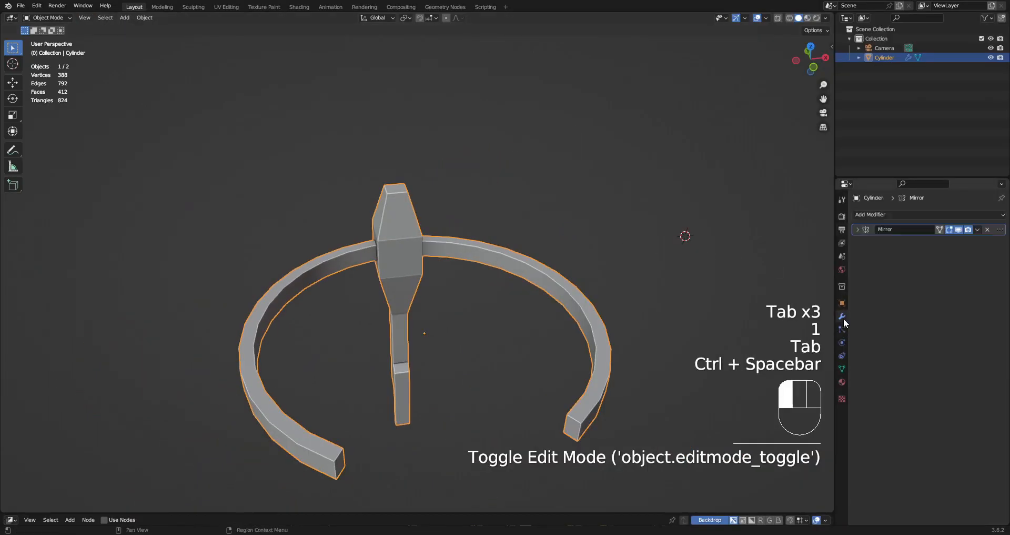
click(988, 230)
Step: Mirror the object across its X axis with Auto Mirror, keeping the half on the negative X side
key(Tab)
middle_drag(526, 234, 453, 230)
key(Tab)
scroll(453, 231, up, 2)
key(ctrl+shift+x)
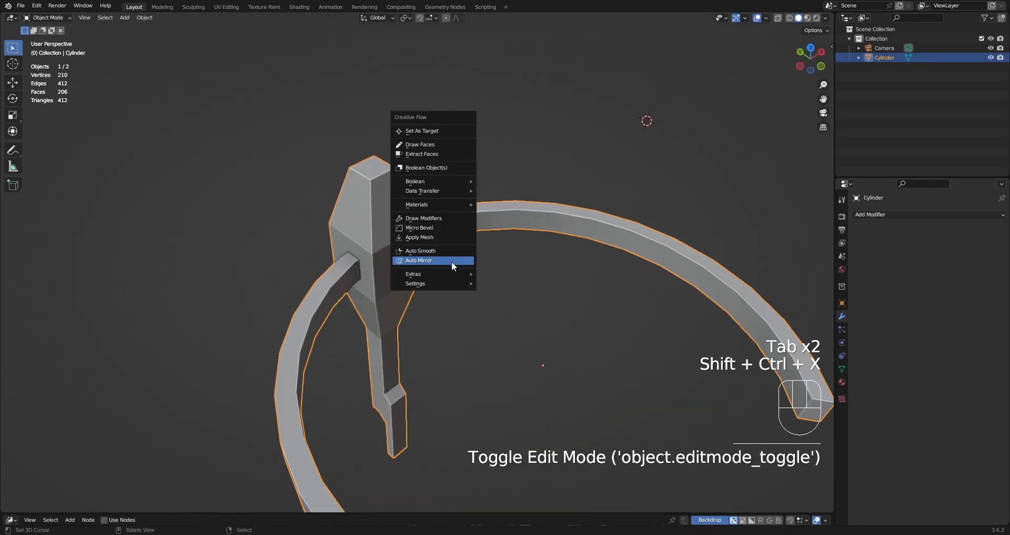
click(451, 261)
click(368, 267)
key(Tab)
scroll(423, 269, down, 3)
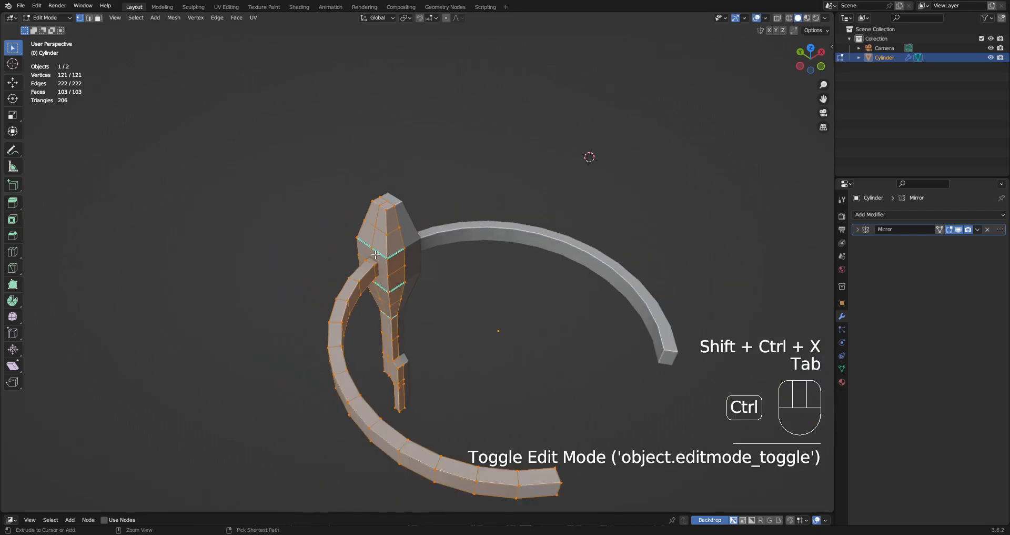
Step: Return to Object Mode in the maximized viewport and save the mirrored object's mesh data with Random Flow
key(ctrl+space)
alt+middle_drag(577, 316, 562, 272)
key(Tab)
key(ctrl+shift+x)
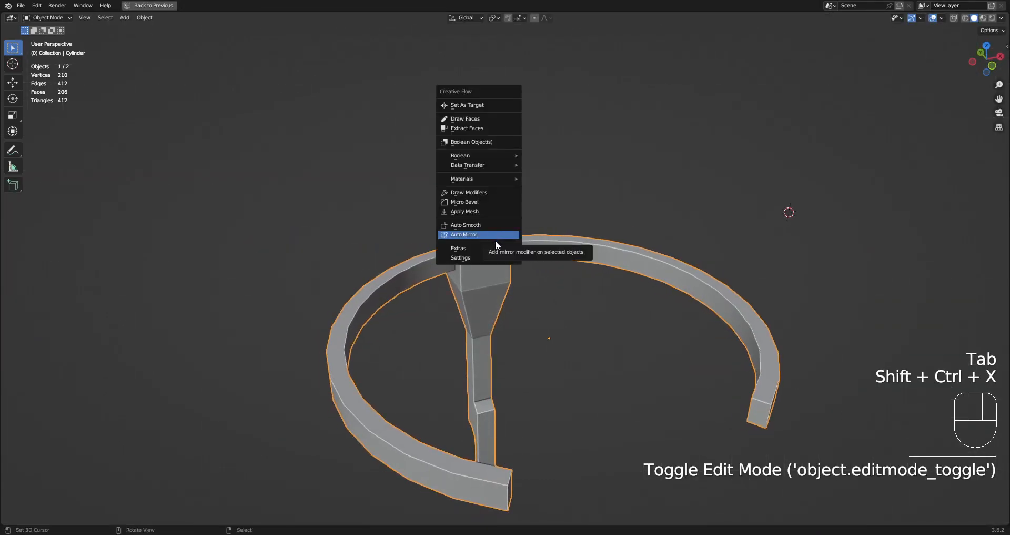
key(shift+q)
mouse_move(500, 223)
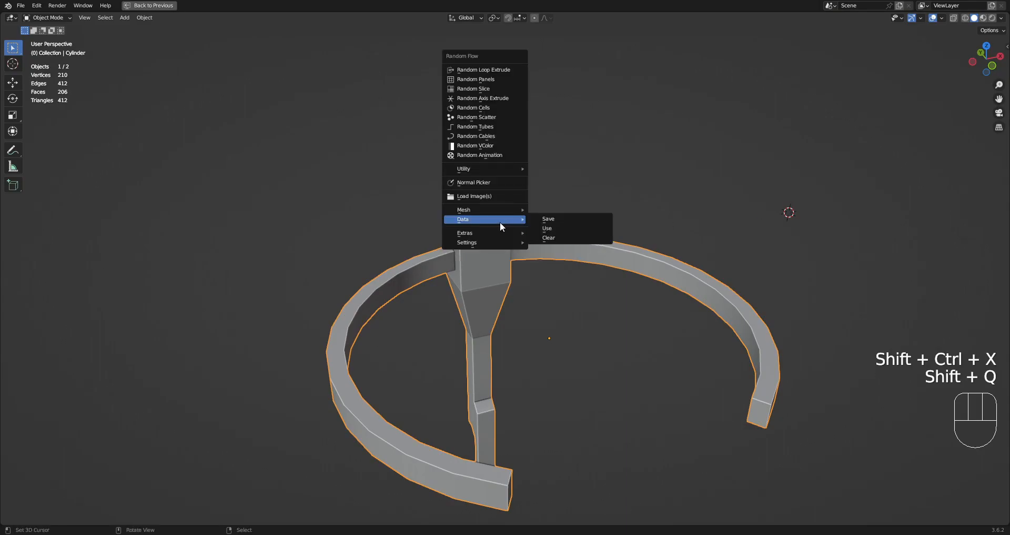
click(592, 220)
Step: Turn the Mirror modifier's viewport display off and on again, then maximize the 3D viewport
key(ctrl+space)
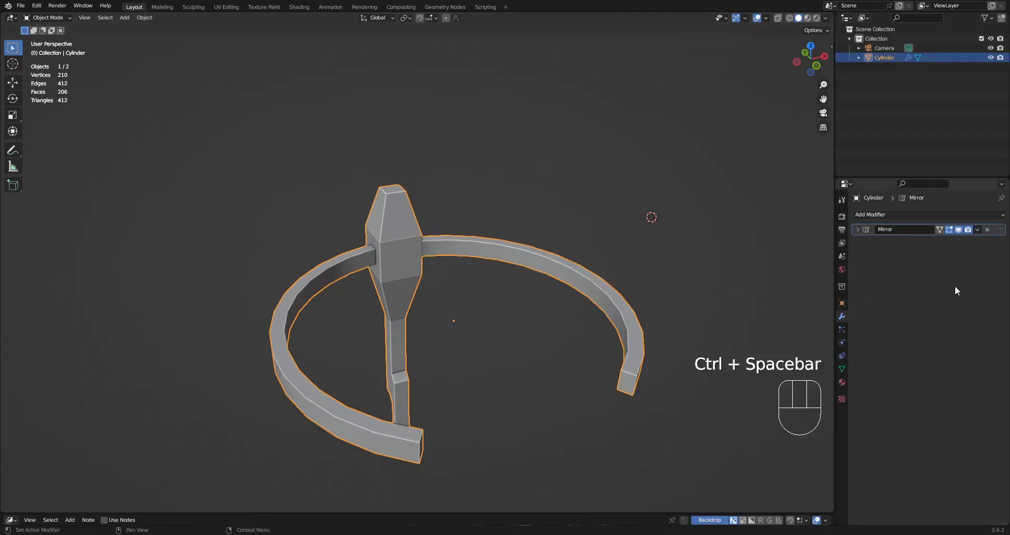
click(951, 230)
click(959, 230)
middle_drag(718, 277, 626, 285)
click(959, 229)
middle_drag(571, 252, 530, 278)
key(ctrl+space)
Step: Check the mirrored half of the mesh in Edit Mode, return to Object Mode and save the file
key(Tab)
scroll(498, 237, up, 5)
scroll(499, 215, down, 3)
middle_drag(498, 214, 530, 294)
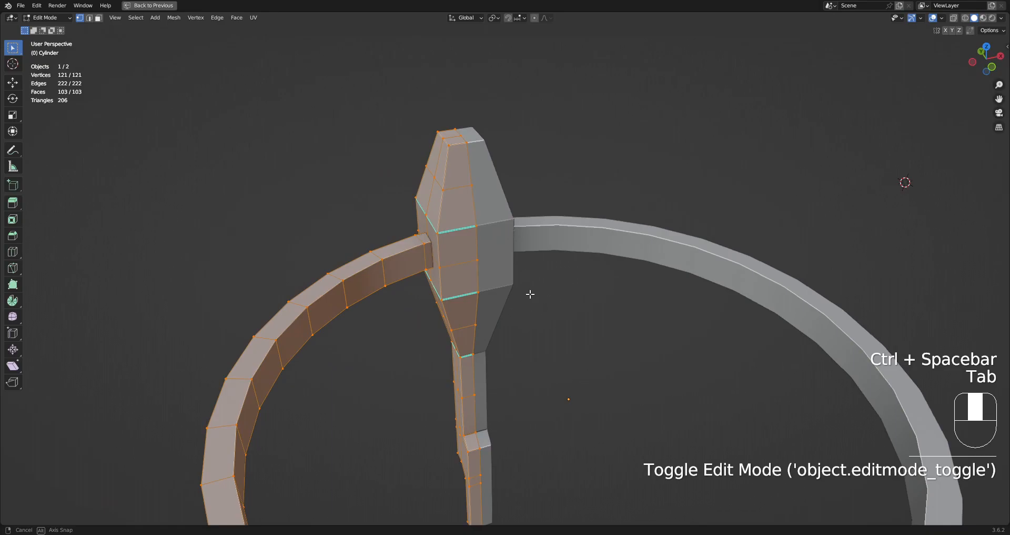
scroll(531, 291, down, 3)
key(Tab)
key(ctrl+s)
Step: Select the whole mesh in Edit Mode and return to Object Mode
scroll(525, 237, down, 2)
shift+middle_drag(526, 251, 561, 291)
key(Tab)
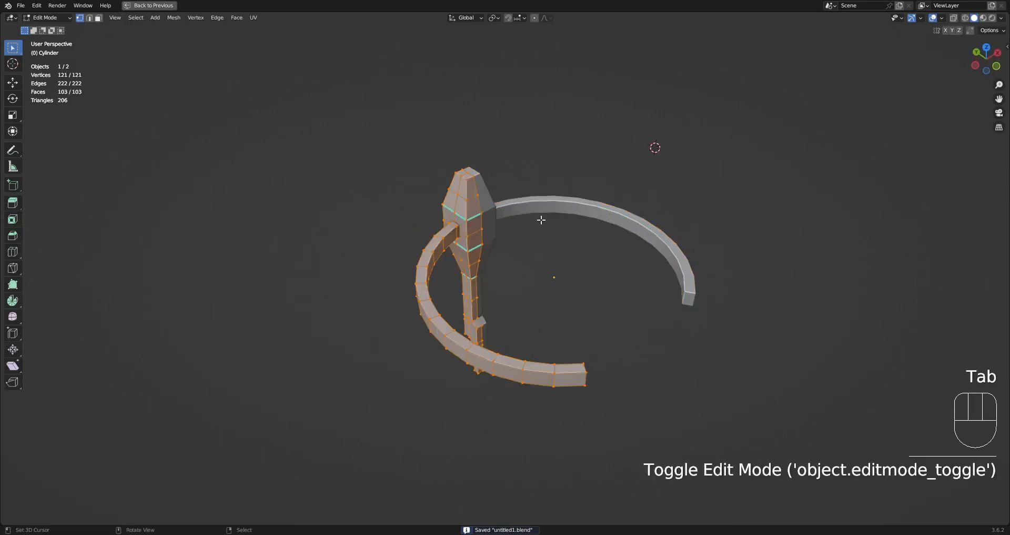
key(a)
key(Tab)
Step: Snap the 3D cursor to the world origin and save the file
middle_drag(726, 314, 683, 252)
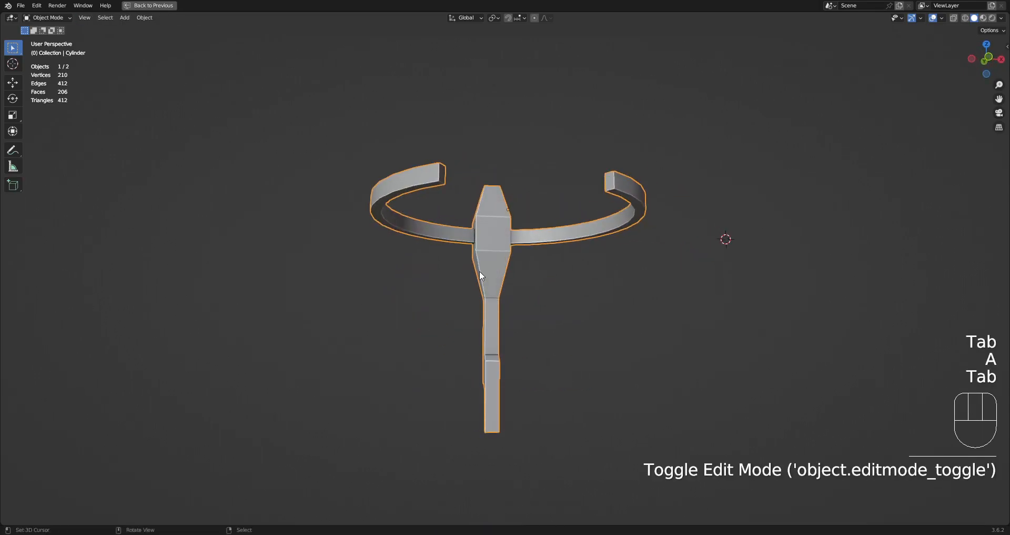
middle_drag(560, 262, 645, 239)
key(shift+s)
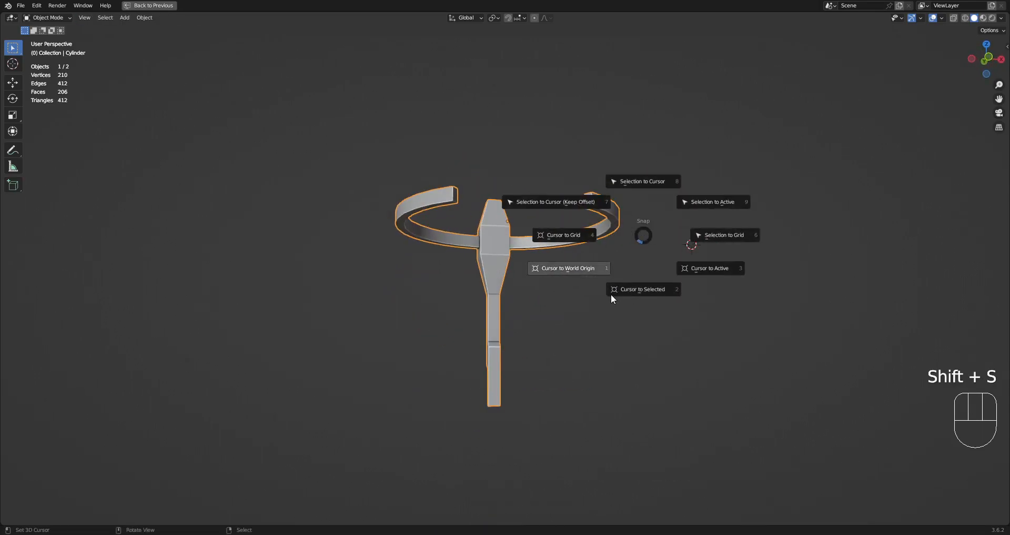
click(589, 273)
middle_drag(589, 272, 568, 230)
key(ctrl+s)
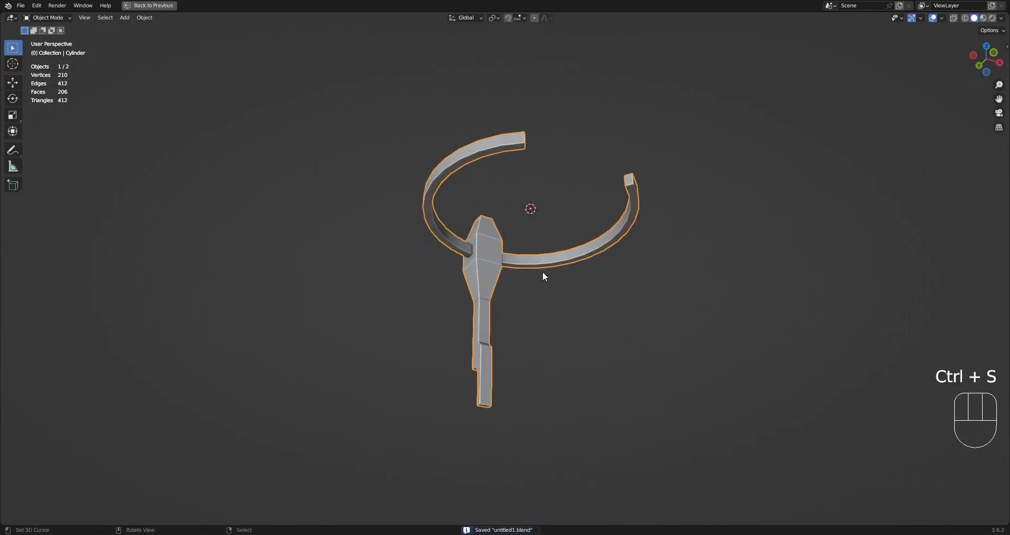
Step: Examine the ring's curved arms and open end, both close up and from a distance
scroll(490, 233, down, 3)
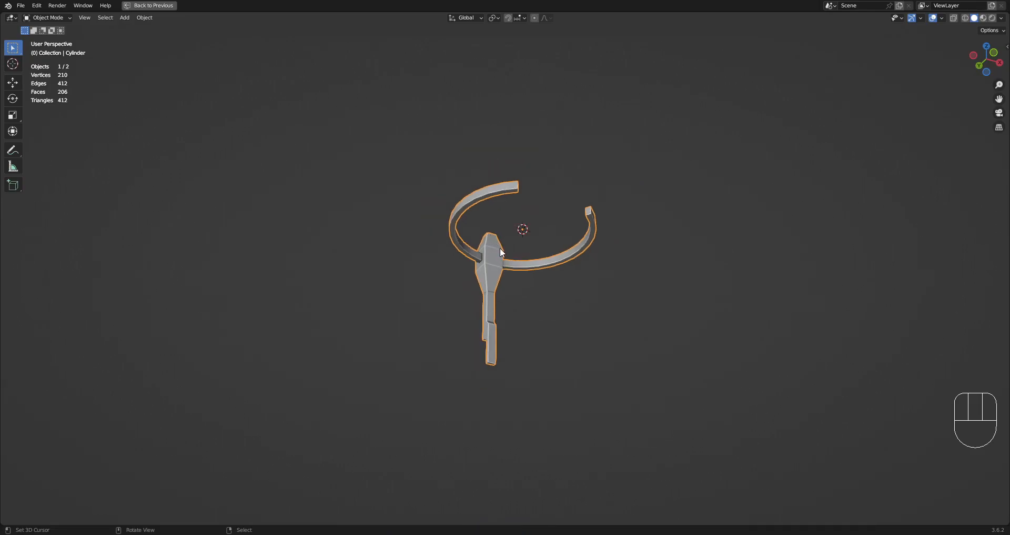
middle_drag(502, 253, 484, 264)
scroll(576, 261, down, 5)
scroll(574, 257, up, 10)
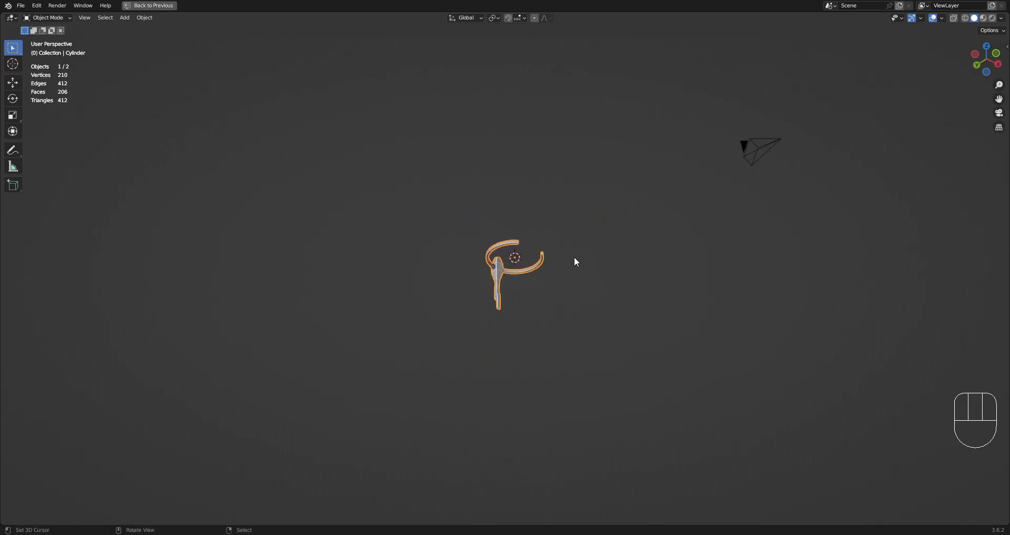
shift+middle_drag(552, 214, 474, 352)
scroll(463, 332, down, 1)
shift+middle_drag(438, 252, 478, 324)
scroll(478, 324, up, 5)
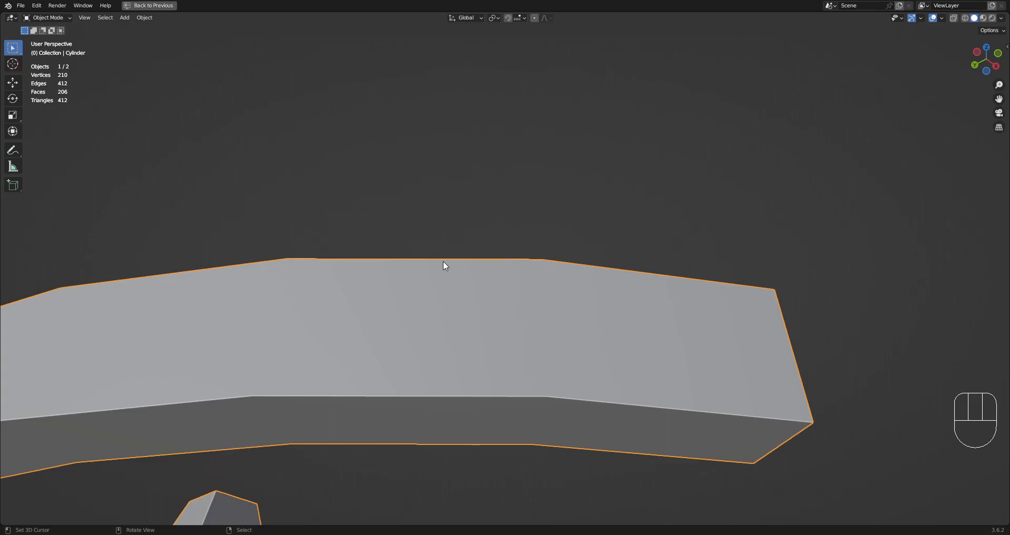
scroll(444, 262, down, 5)
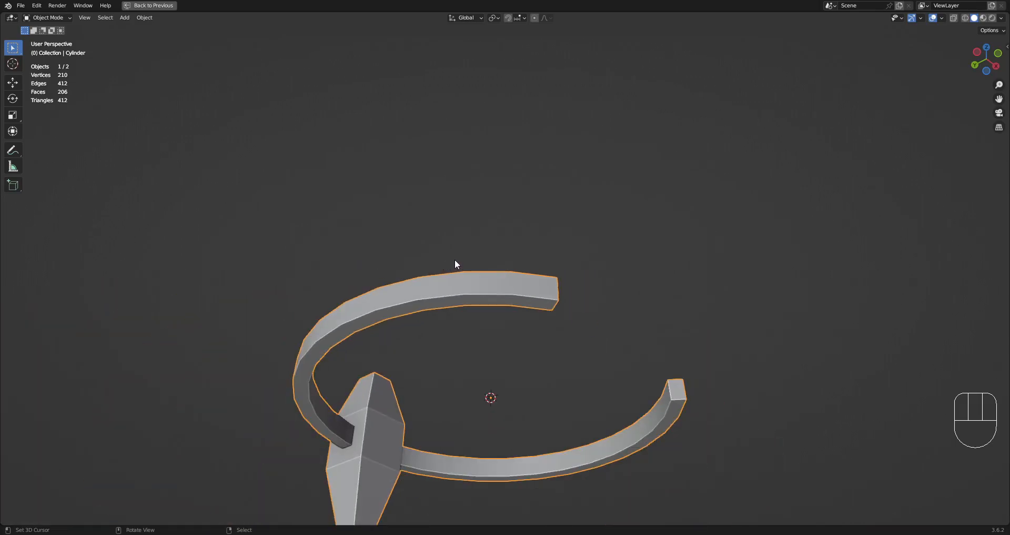
scroll(457, 264, up, 5)
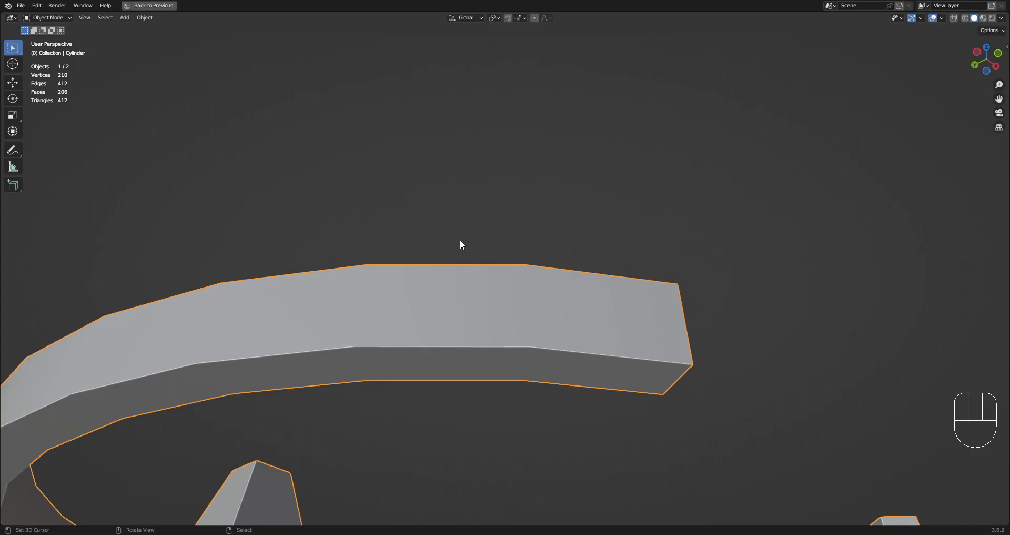
scroll(460, 238, down, 11)
shift+middle_drag(506, 339, 532, 241)
scroll(532, 241, up, 4)
middle_drag(552, 249, 542, 313)
Step: Select all of the mesh geometry in Edit Mode and switch back to Object Mode
key(Tab)
scroll(552, 273, down, 1)
middle_drag(523, 259, 550, 285)
key(a)
shift+middle_drag(475, 278, 636, 217)
middle_drag(455, 362, 563, 338)
key(Tab)
Step: Add Random Flow's Plate Insets to the whole object and restore the operator defaults
key(w)
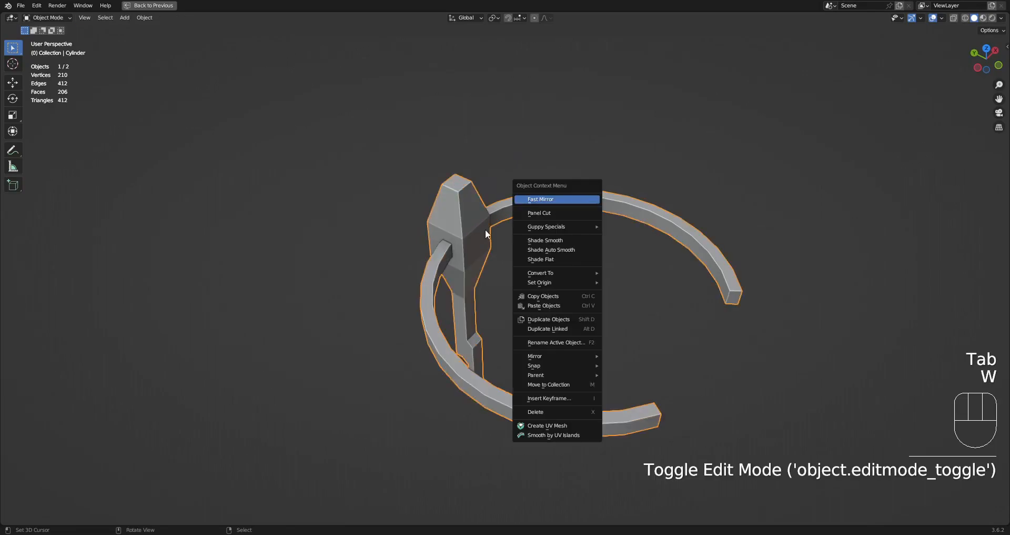
key(shift+q)
mouse_move(598, 172)
mouse_move(595, 123)
click(674, 152)
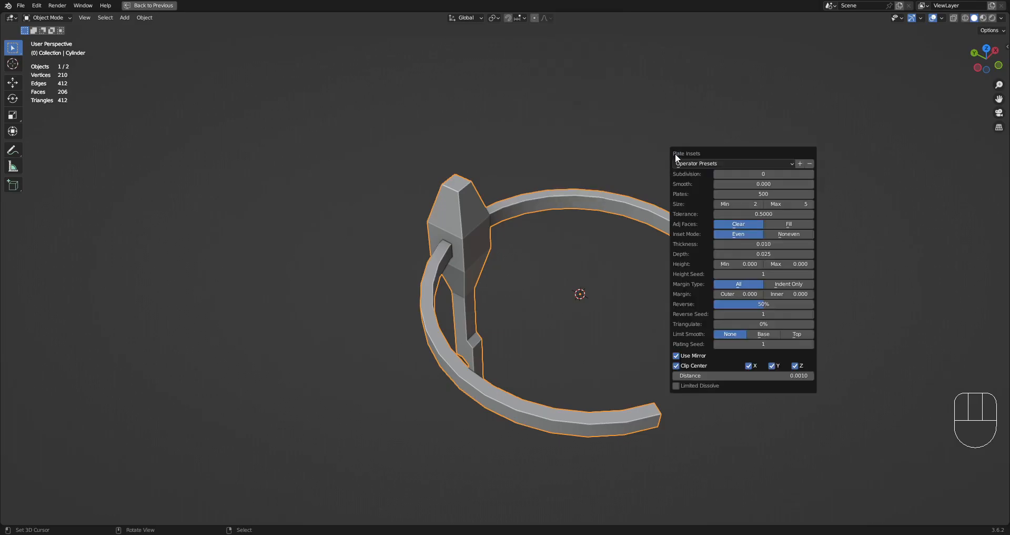
click(712, 163)
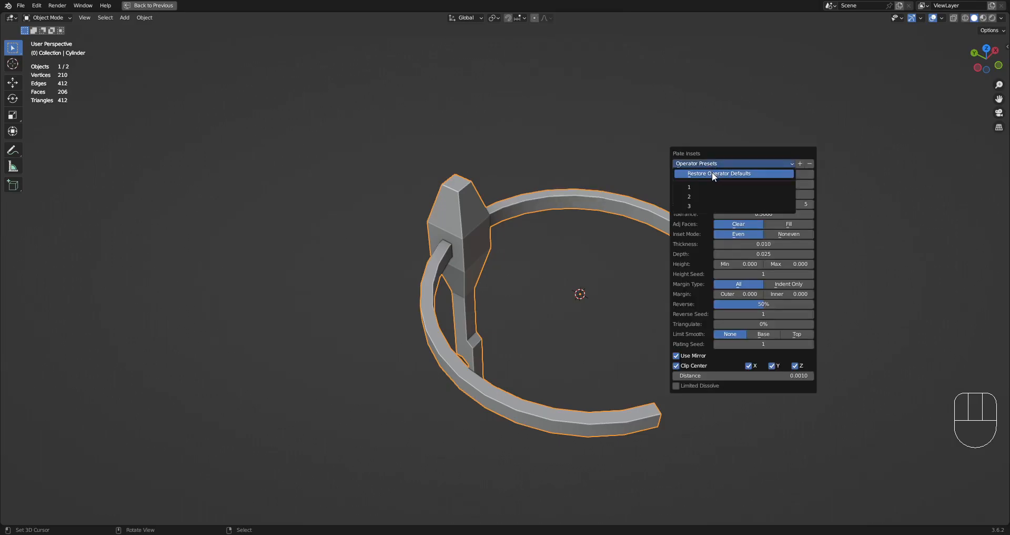
click(712, 174)
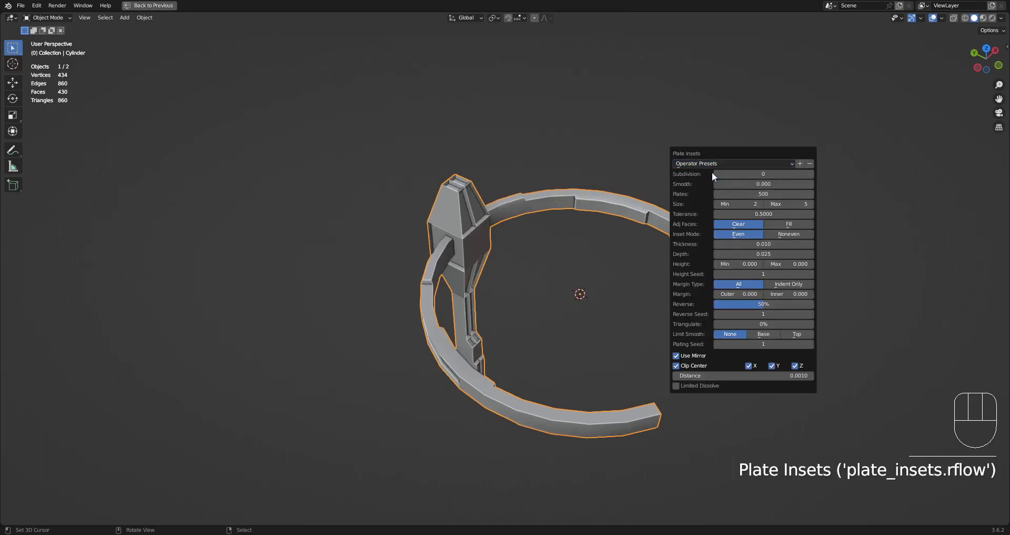
Step: Set the Plate Insets subdivision to 5
middle_drag(417, 249, 577, 279)
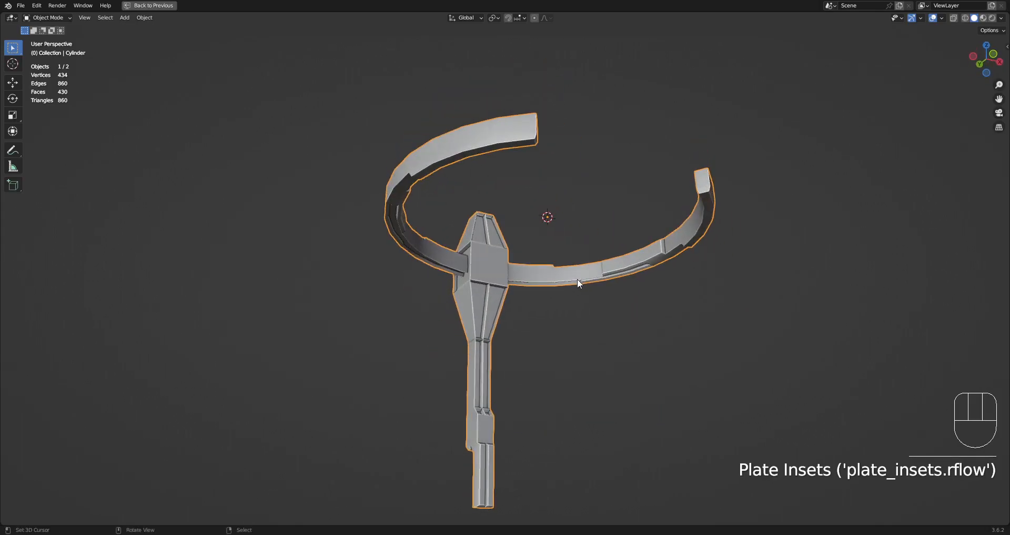
key(F9)
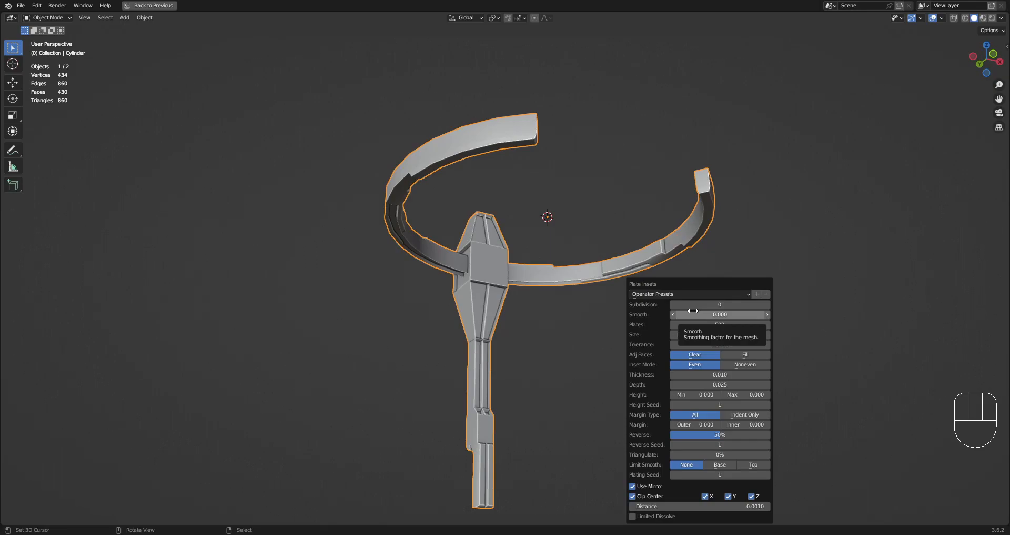
ctrl+scroll(696, 306, up, 3)
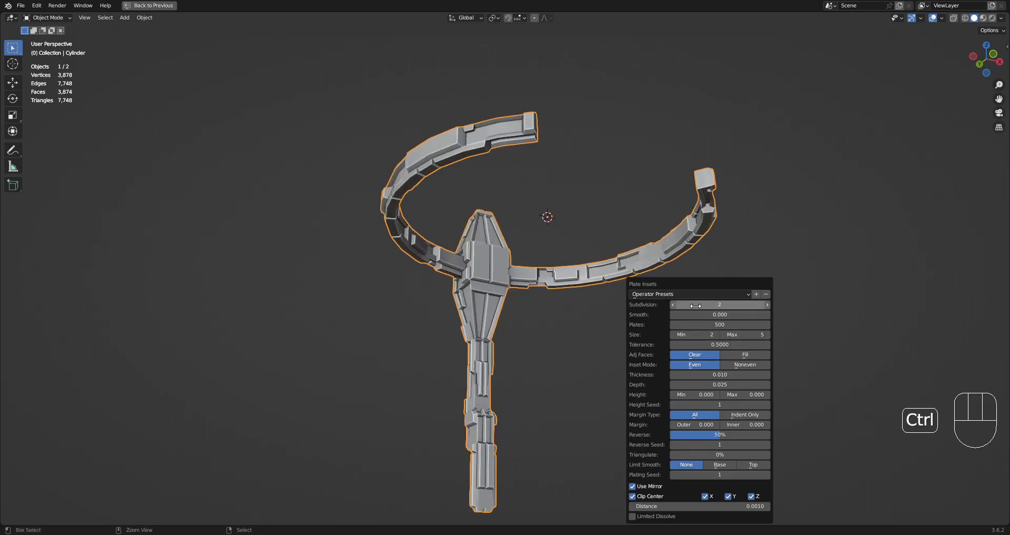
ctrl+scroll(696, 306, up, 1)
ctrl+scroll(696, 306, up, 1)
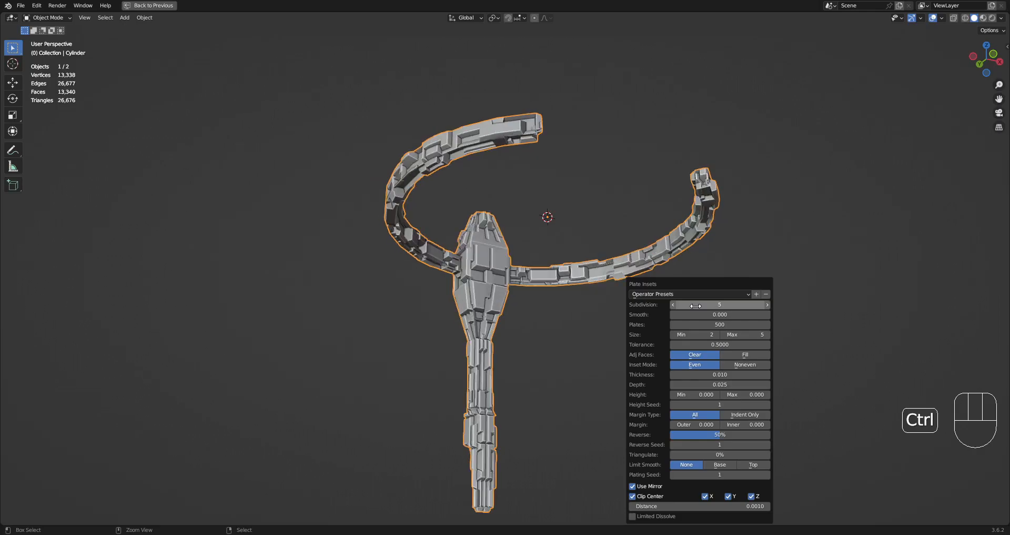
Step: Examine the plate insets on the post and ring from several angles and distances
middle_drag(598, 238, 571, 308)
scroll(570, 308, up, 2)
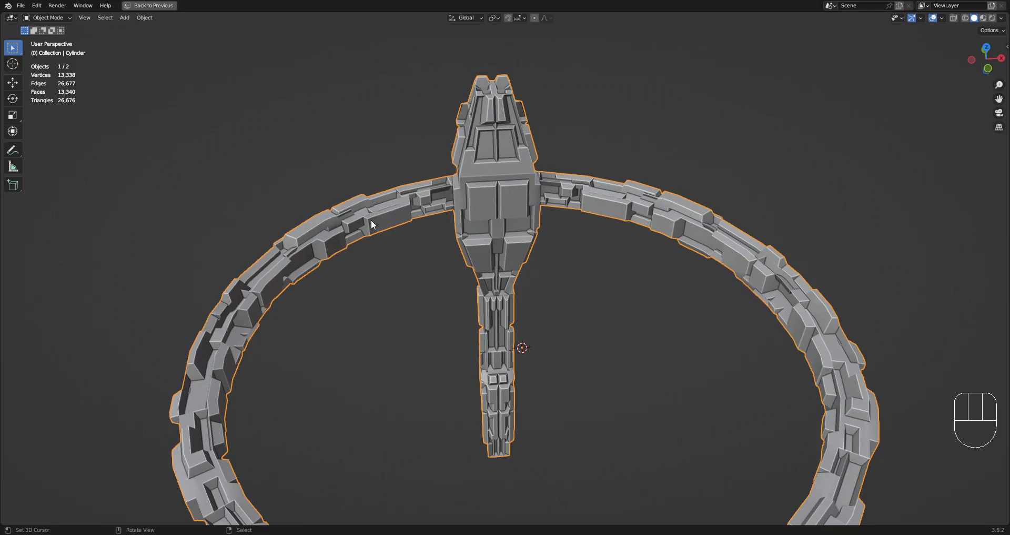
scroll(372, 223, down, 4)
middle_drag(512, 296, 554, 252)
scroll(459, 227, up, 3)
scroll(460, 227, up, 3)
scroll(460, 228, down, 4)
middle_drag(586, 323, 575, 290)
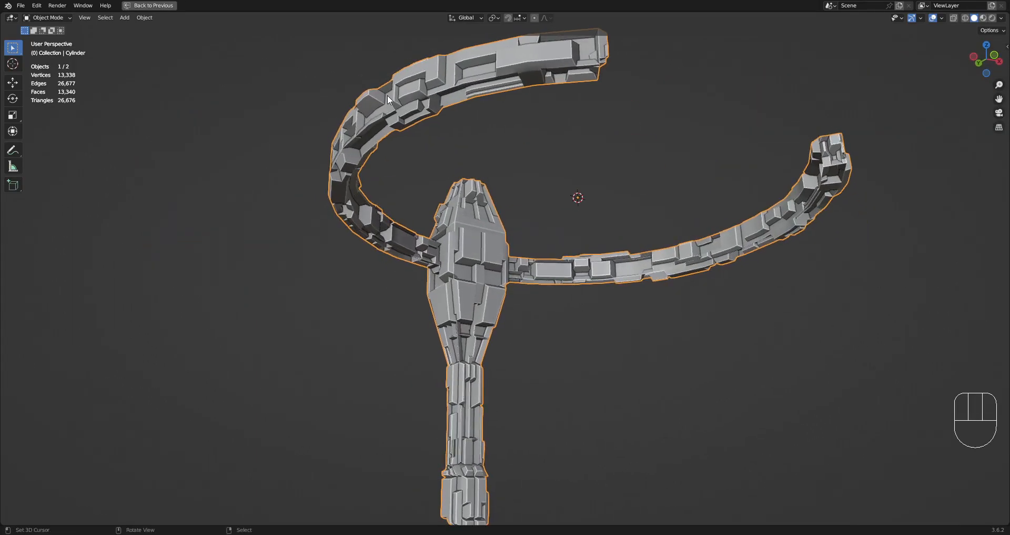
Step: Reduce the depth of the Plate Insets on the post and ring to 0.005
key(F9)
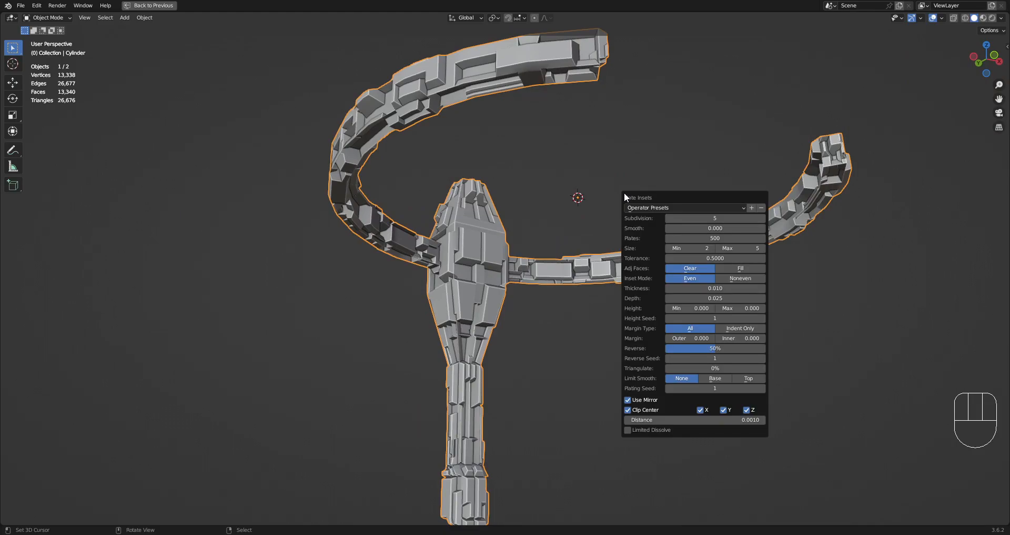
mouse_move(721, 298)
mouse_down()
mouse_move(748, 298)
mouse_move(717, 297)
mouse_move(728, 298)
mouse_up()
click(728, 297)
text(.0)
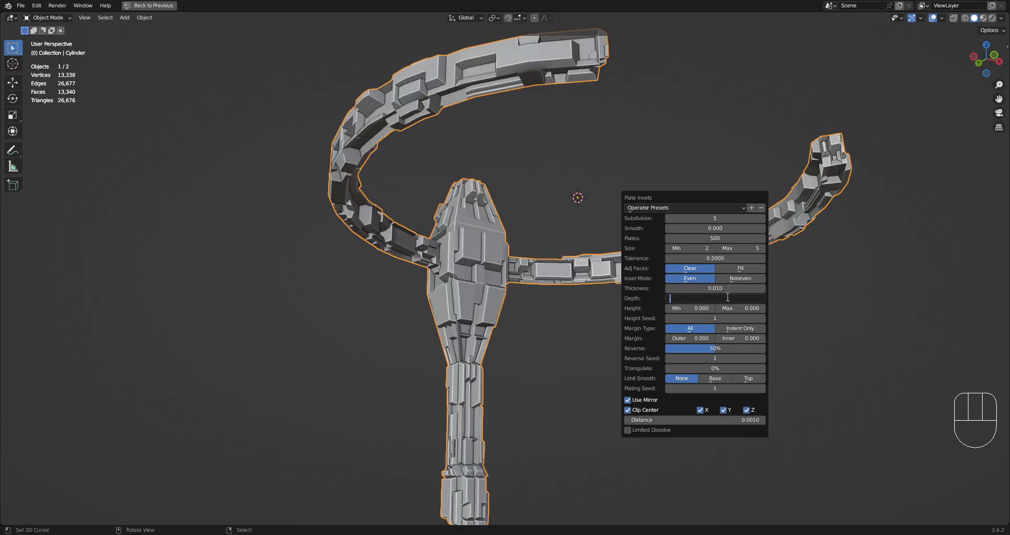
text(05)
key(Return)
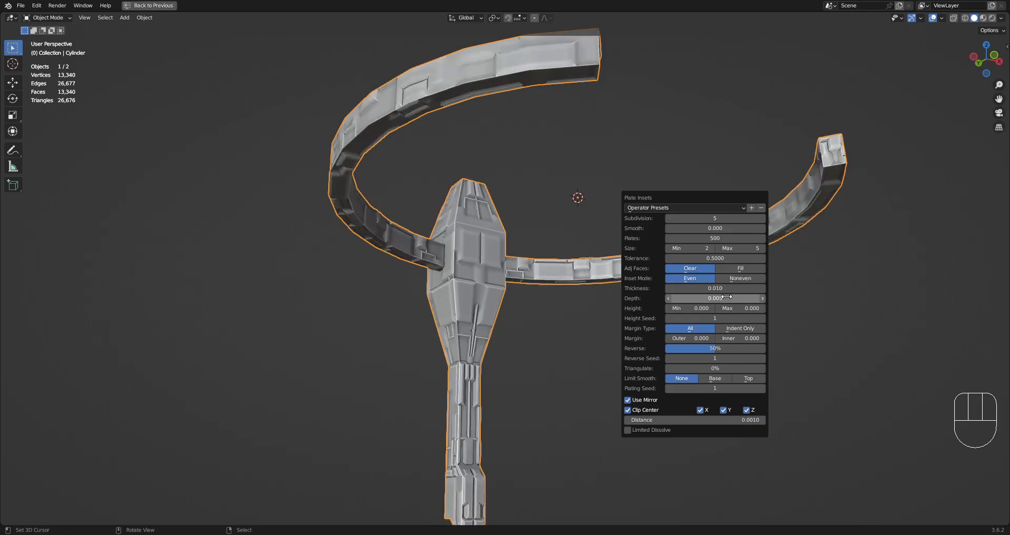
Step: Try a Plate Insets depth of 0.01 and return it to 0.005
click(727, 297)
text(.01)
key(Return)
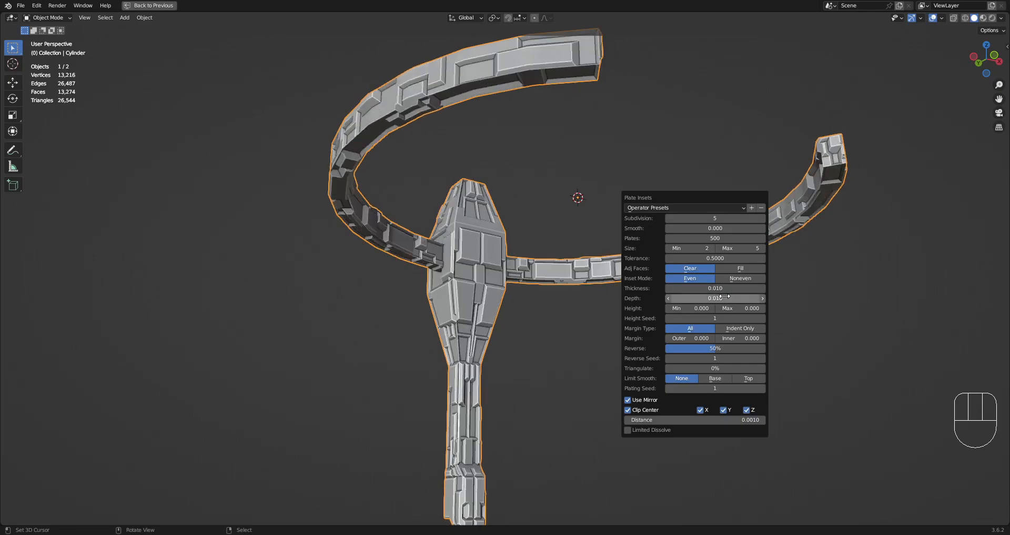
click(725, 296)
text(.005)
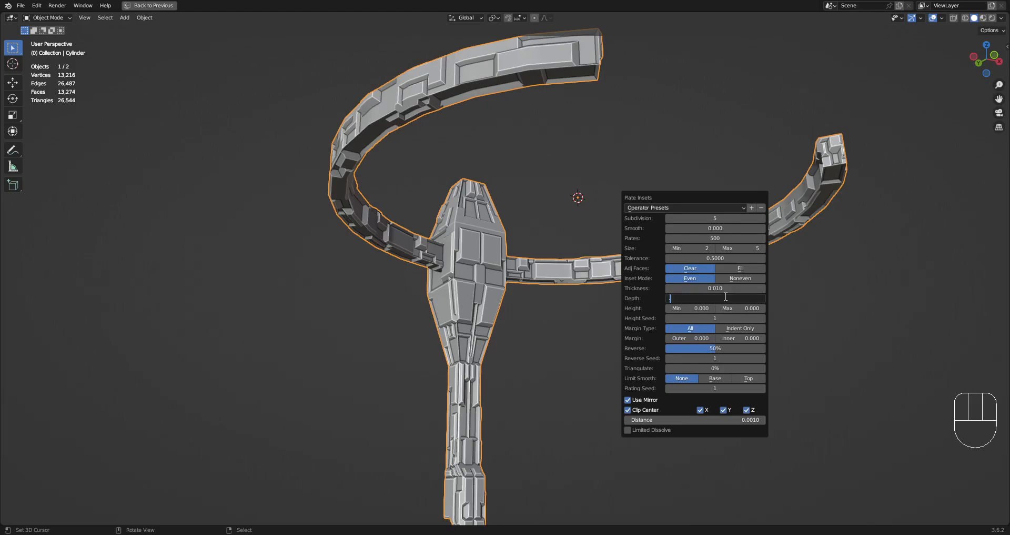
key(Return)
Step: Try a Plate Insets thickness of 0.005 and settle on 0.008
click(719, 288)
key(BackSpace)
text(.005)
key(Return)
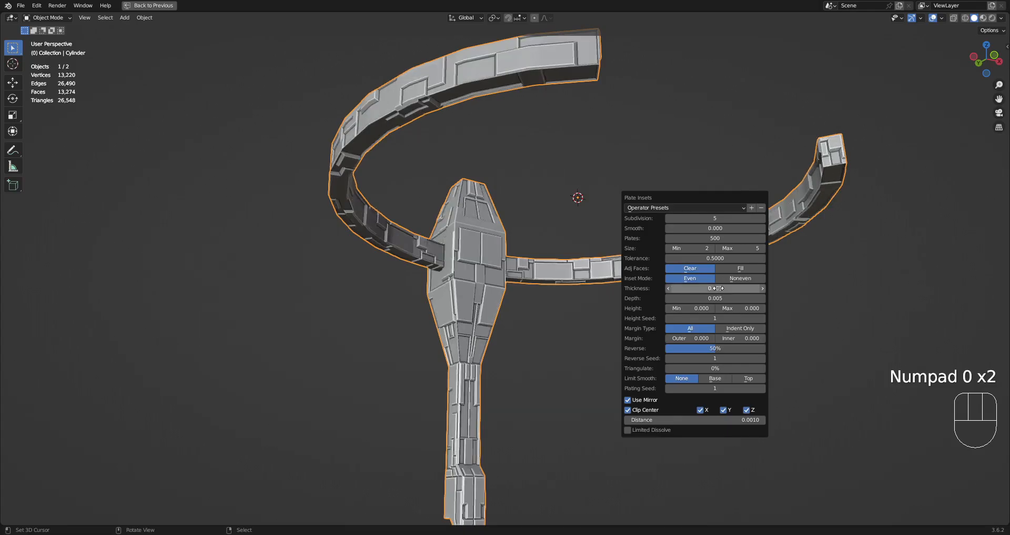
text(.008)
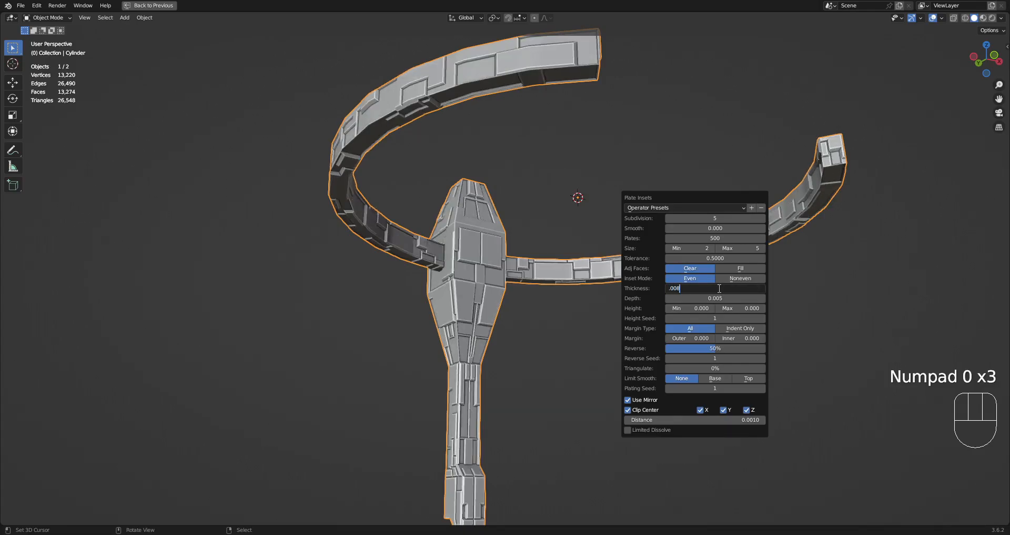
key(Return)
Step: Turn Use Mirror off and back on to compare the plate pattern with and without symmetry
mouse_move(577, 208)
middle_down()
mouse_move(571, 250)
mouse_move(561, 207)
middle_up()
scroll(582, 294, up, 3)
key(F9)
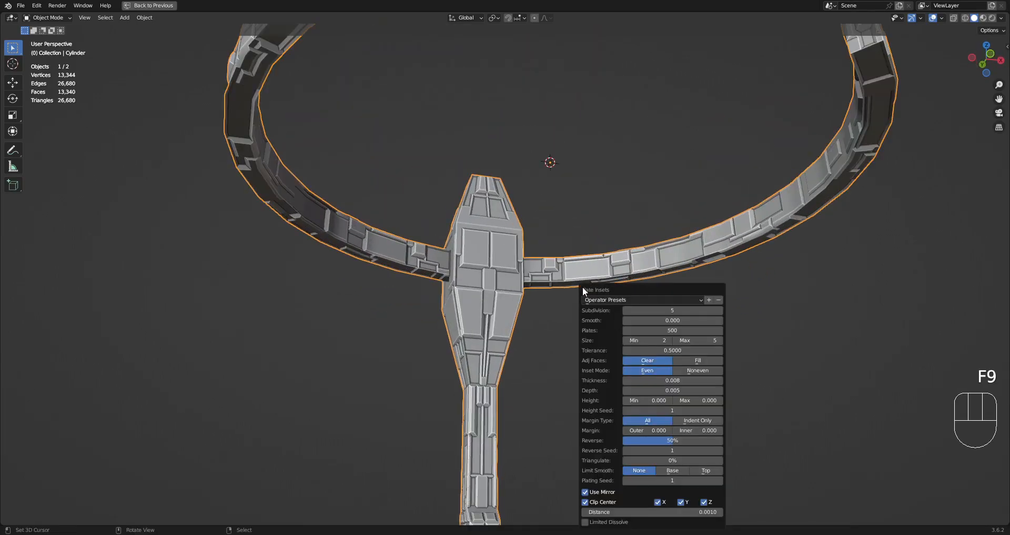
drag(619, 291, 724, 152)
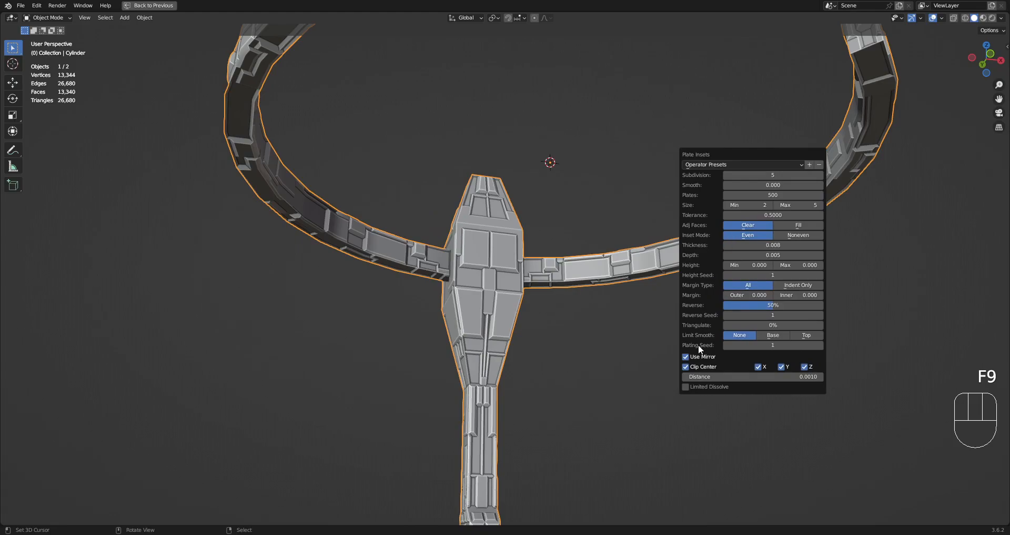
click(700, 357)
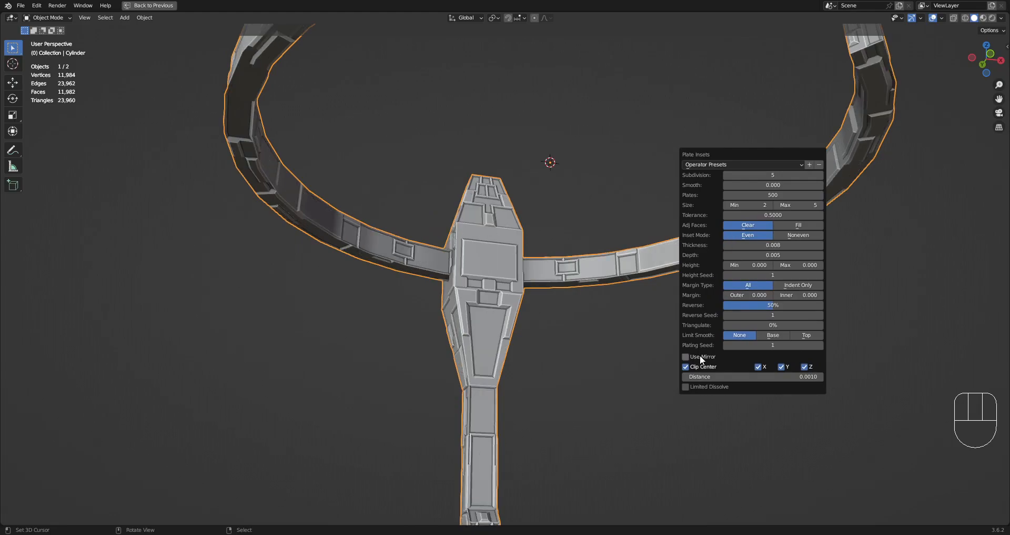
click(700, 357)
Step: Try a Clip Center distance of about 0.0166 while viewing the mirrored plates along the post's centre line
middle_drag(566, 353, 598, 210)
scroll(555, 213, up, 5)
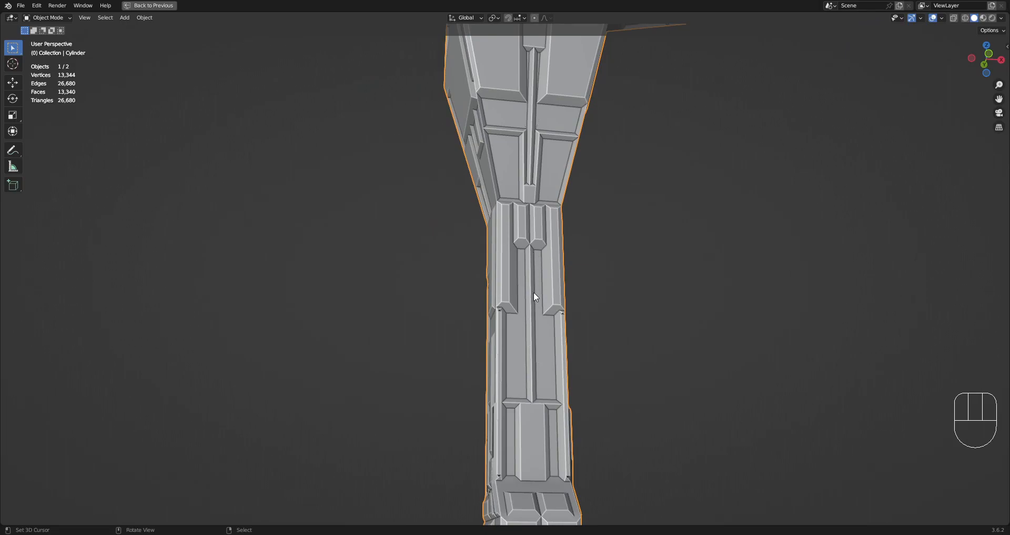
scroll(533, 265, down, 3)
key(F9)
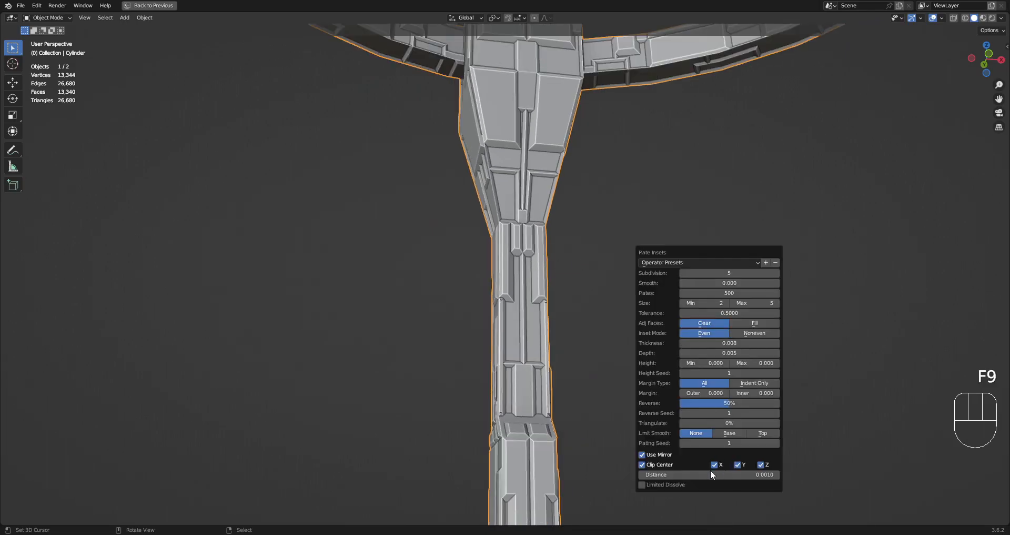
mouse_move(715, 473)
shift+mouse_down()
mouse_move(737, 473)
mouse_move(711, 475)
shift+mouse_up()
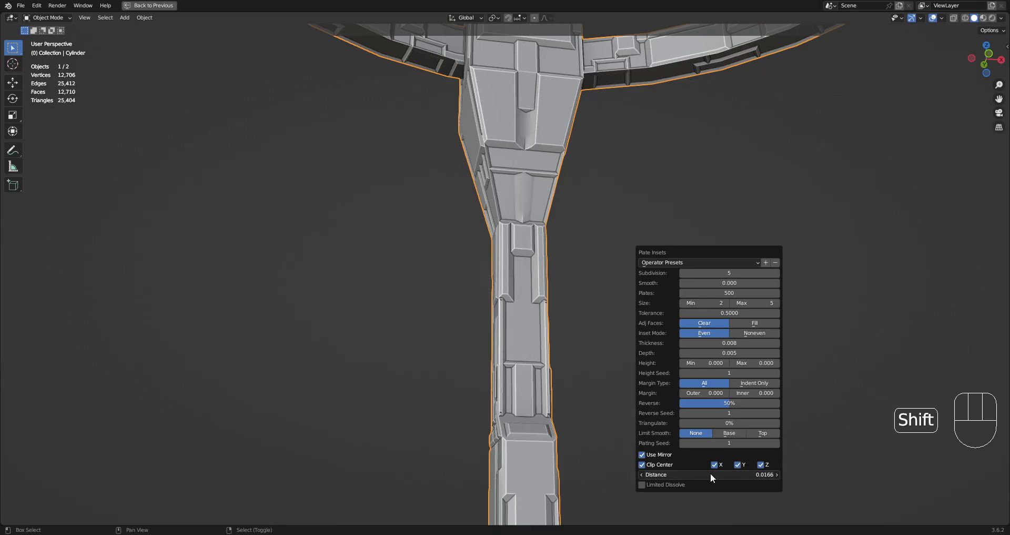
Step: Disable Use Mirror for the Plate Insets and check the resulting pattern on the post
click(650, 455)
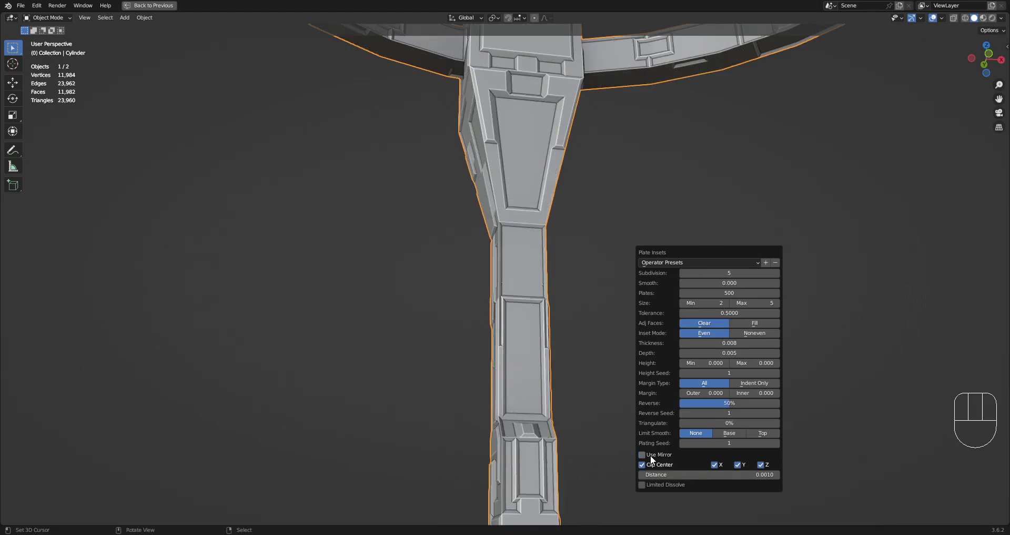
scroll(474, 356, down, 3)
middle_drag(580, 277, 558, 196)
scroll(481, 240, up, 3)
middle_drag(481, 240, 593, 288)
key(F9)
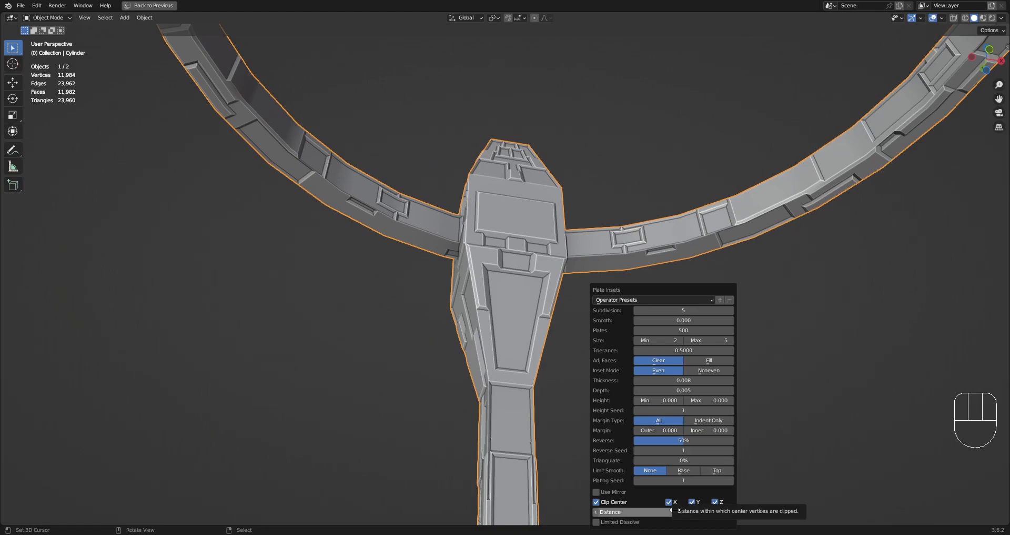
Step: Examine the unmirrored plates on the post and along both ring arms from several angles
scroll(483, 238, down, 5)
middle_drag(484, 238, 622, 278)
scroll(621, 276, up, 4)
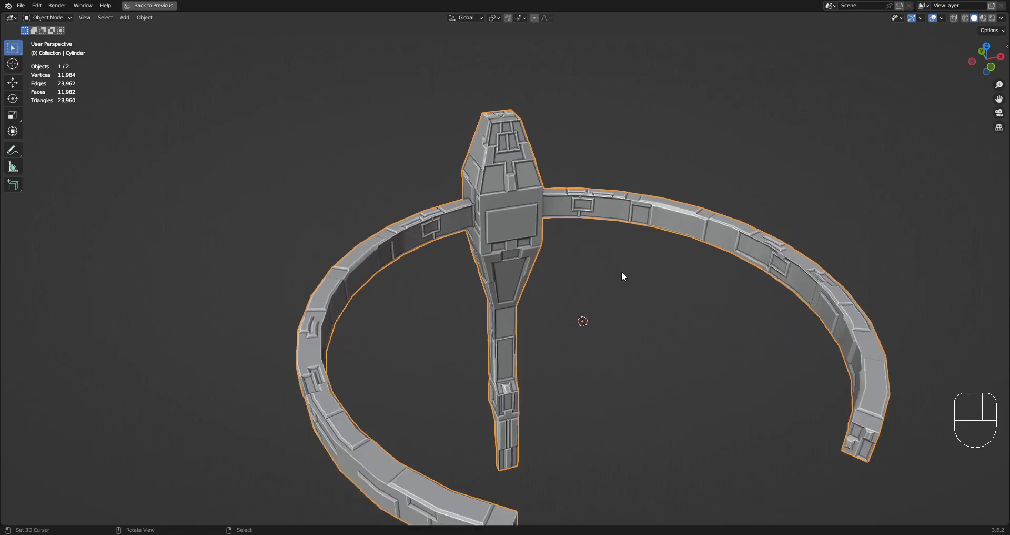
key(F9)
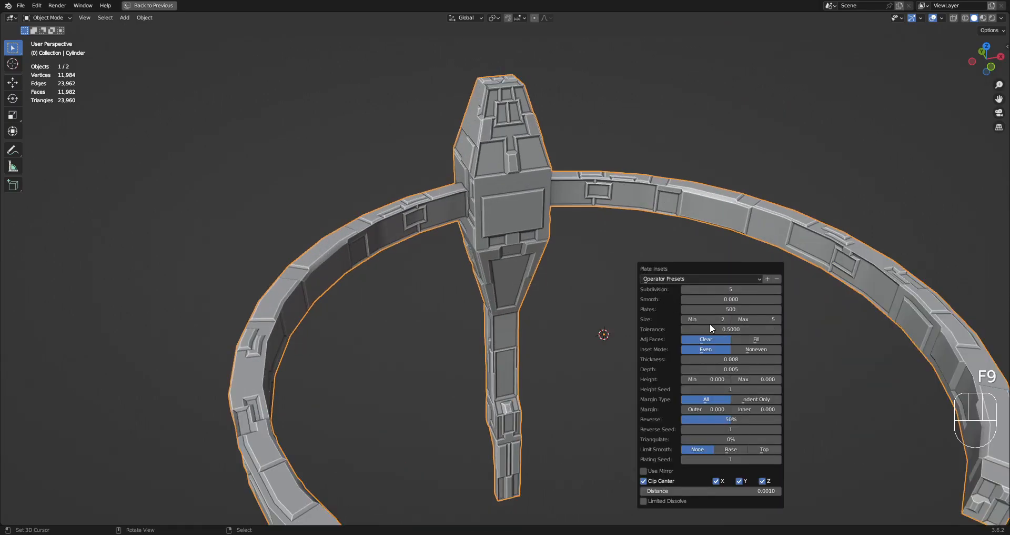
middle_drag(330, 334, 797, 238)
scroll(523, 320, up, 5)
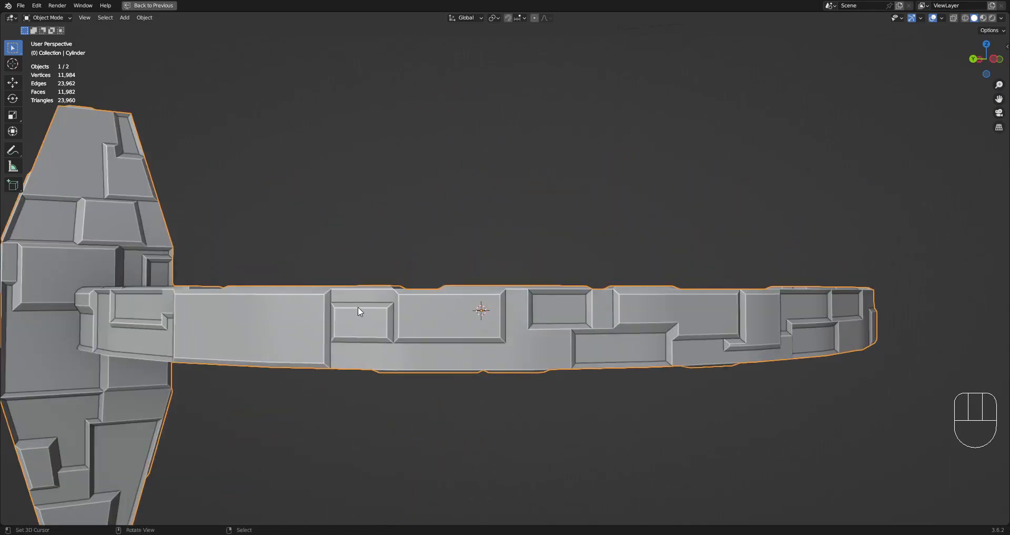
scroll(463, 299, down, 3)
middle_drag(462, 299, 561, 279)
middle_drag(577, 314, 616, 293)
middle_drag(607, 239, 494, 282)
mouse_move(620, 280)
middle_down()
mouse_move(533, 316)
mouse_move(626, 332)
mouse_move(567, 306)
mouse_move(638, 280)
middle_up()
Step: Set the Plate Insets amount to 1000 plates
key(F9)
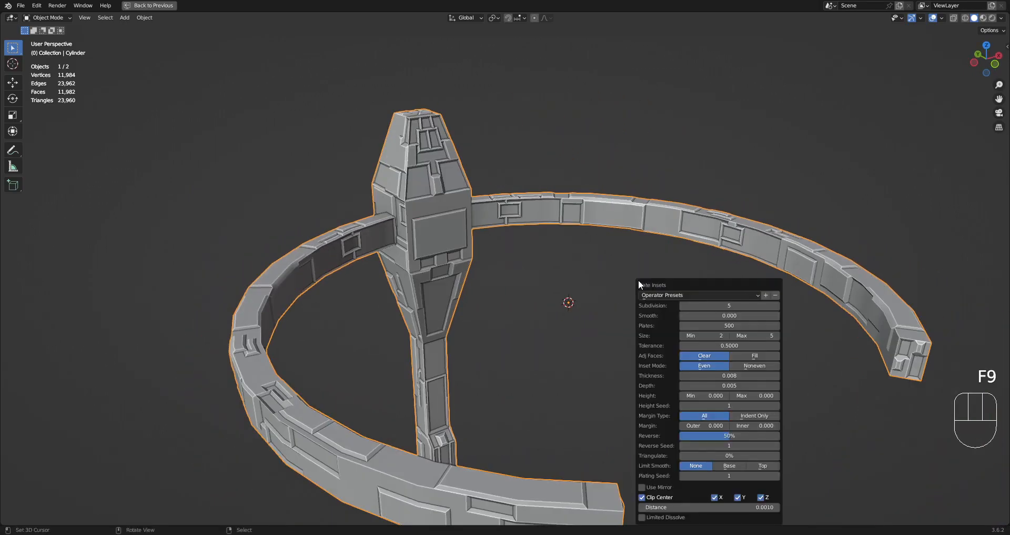
click(725, 327)
key(Return)
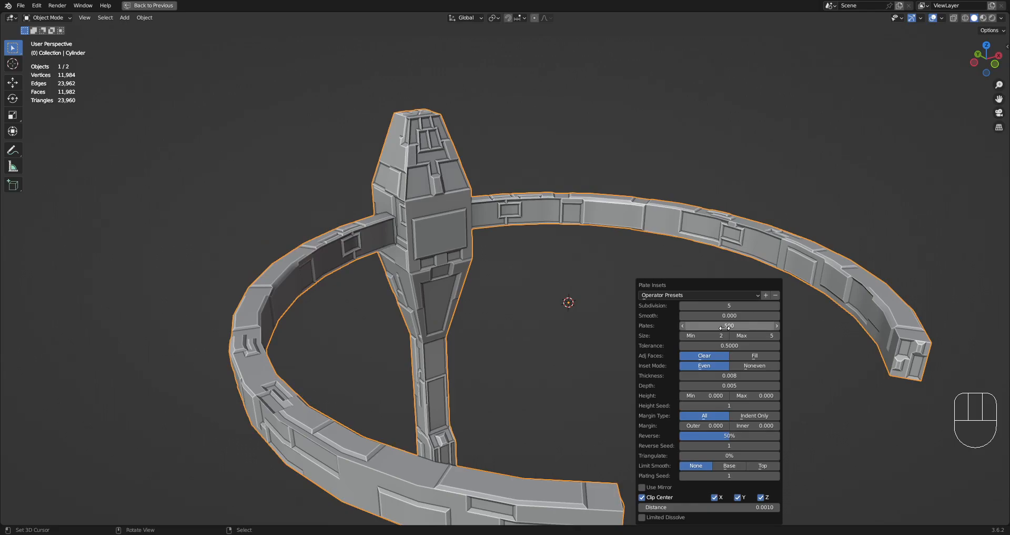
click(724, 327)
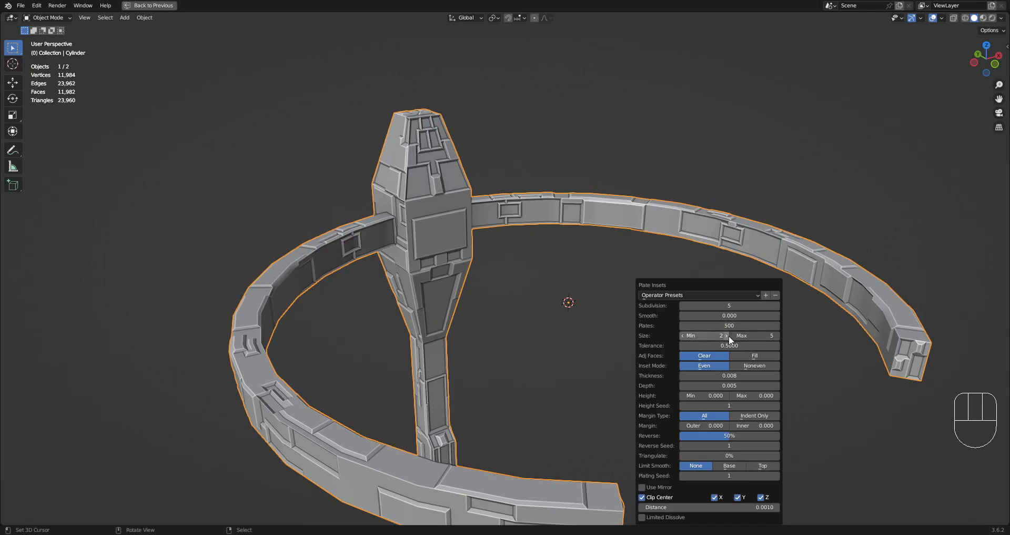
text(1)
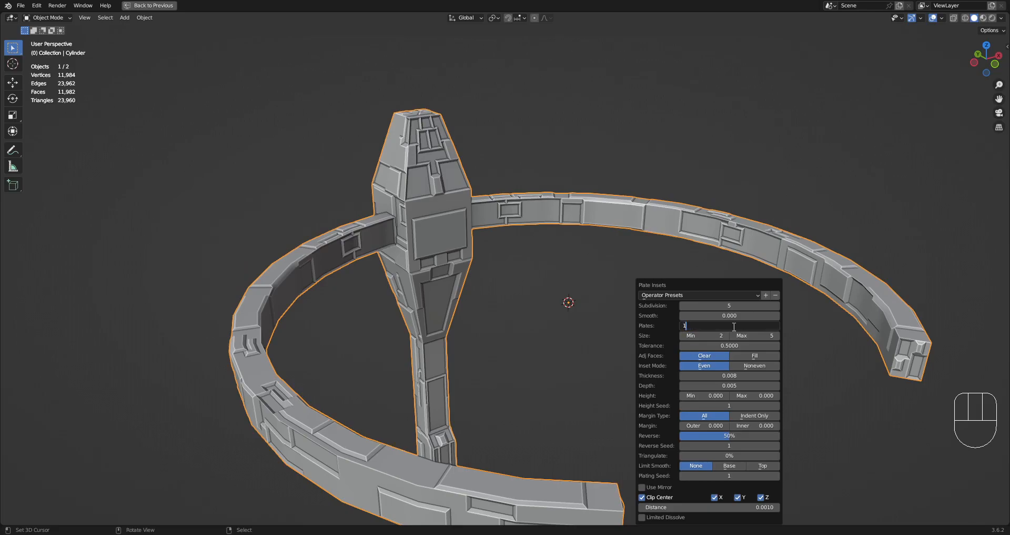
text(000)
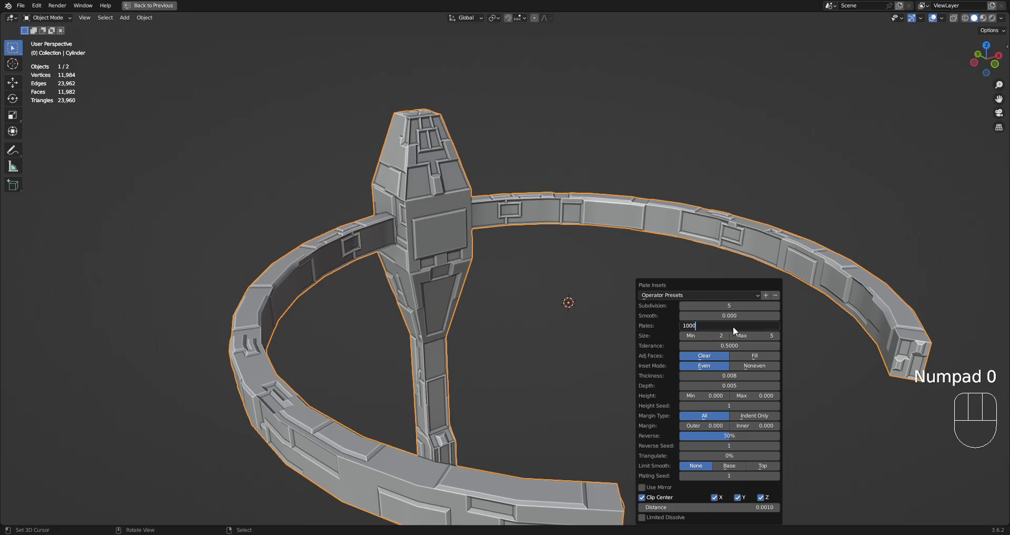
key(Return)
Step: Try the Fill option for adjacent faces, inspect the plates on the post, and return to Clear
middle_drag(610, 326, 579, 296)
key(F9)
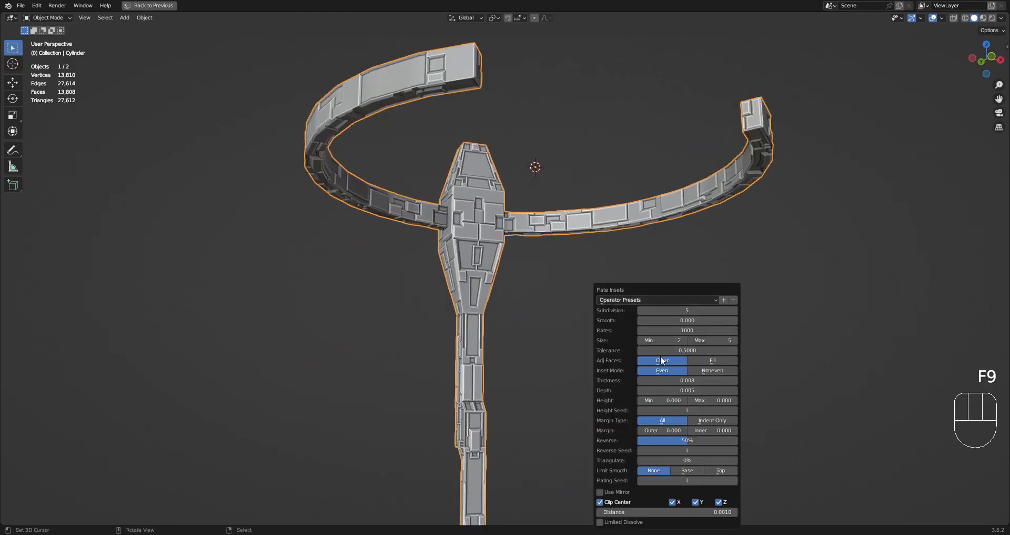
click(705, 360)
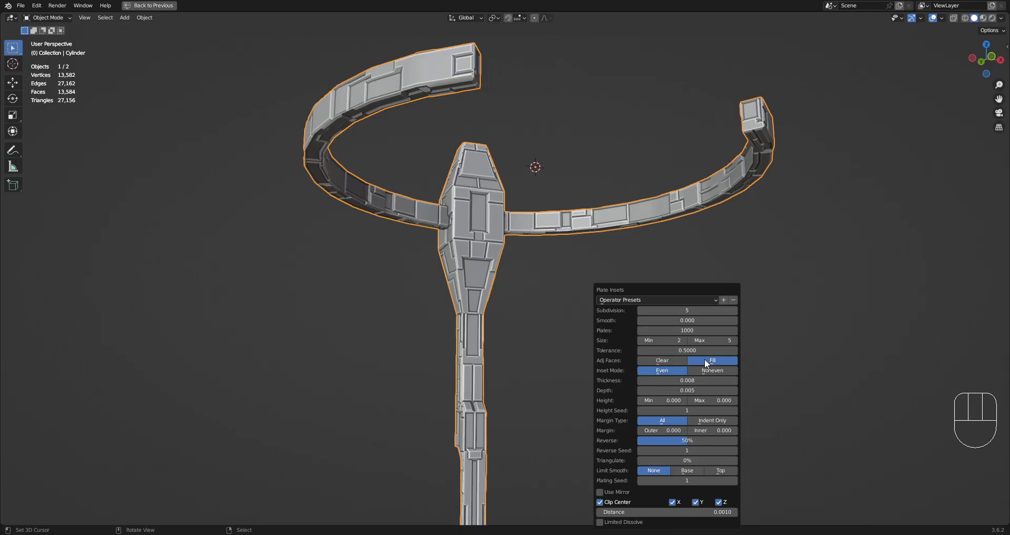
middle_drag(579, 360, 474, 344)
scroll(474, 345, down, 1)
shift+middle_drag(394, 313, 500, 295)
scroll(500, 295, up, 5)
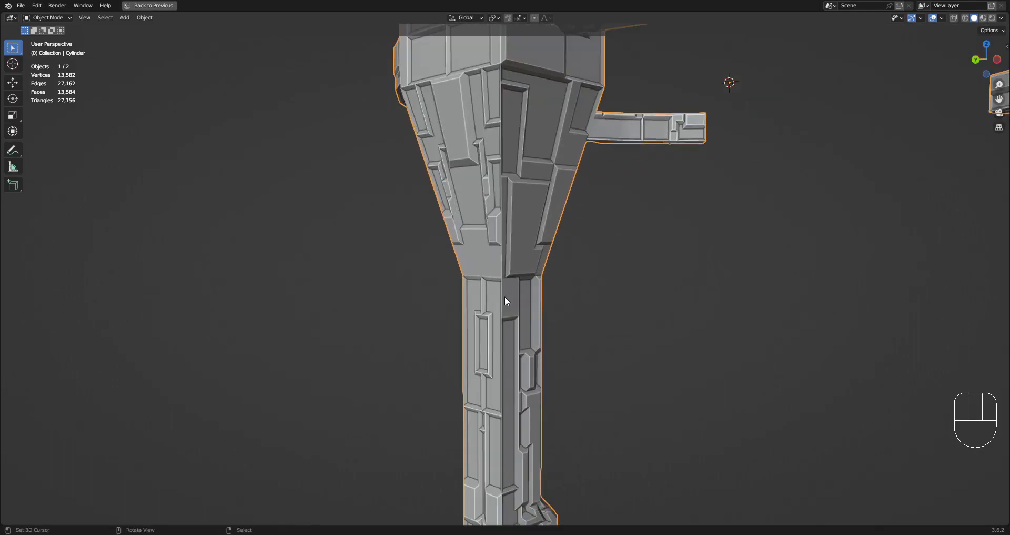
scroll(500, 294, down, 3)
key(F9)
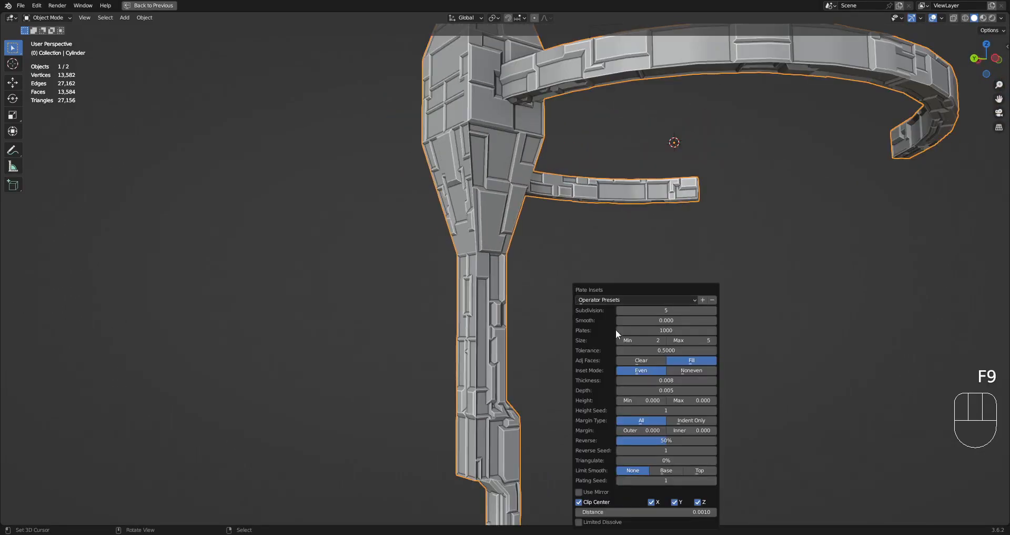
click(642, 362)
middle_drag(379, 307, 402, 295)
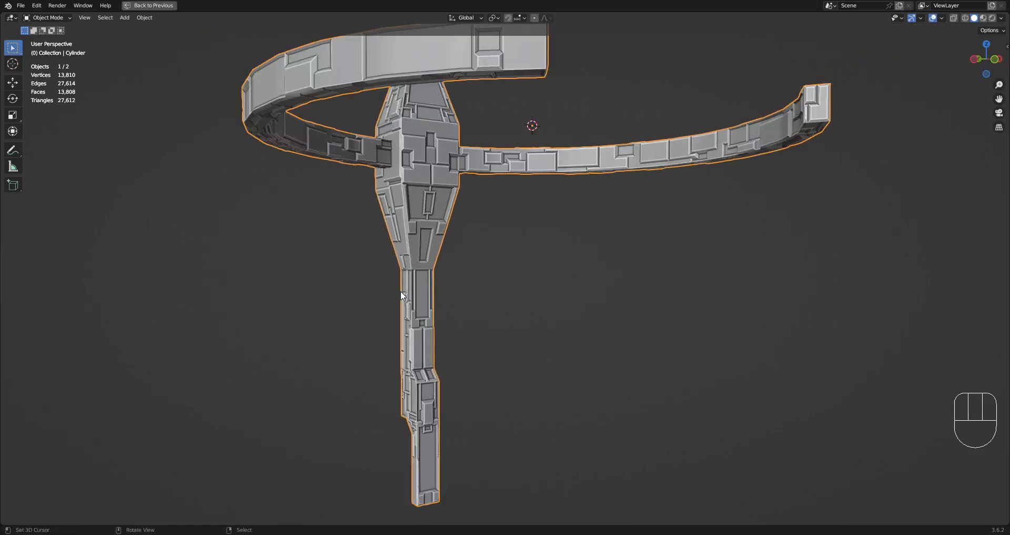
Step: Set the adjacent faces option to Fill and compare the Noneven inset mode, keeping Even
key(F9)
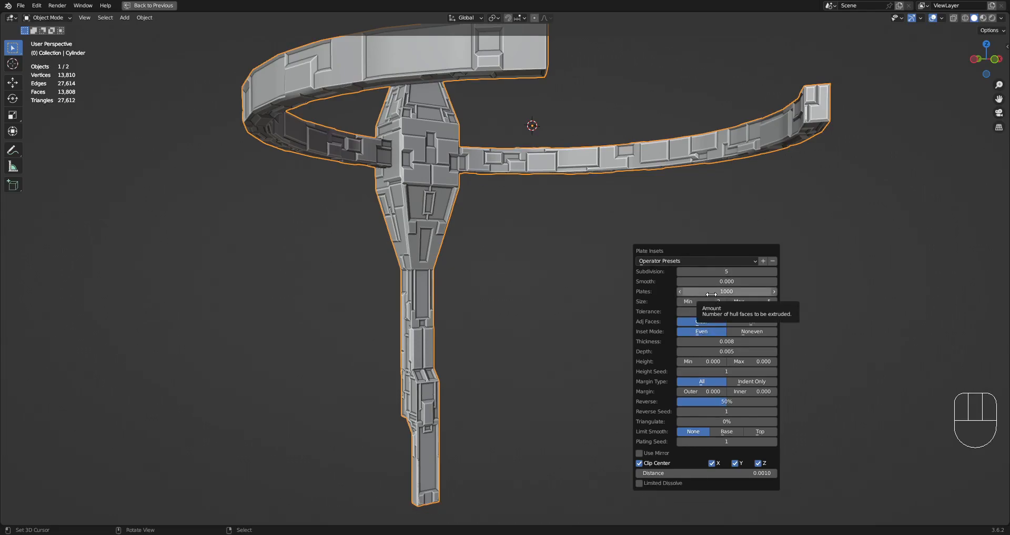
click(744, 322)
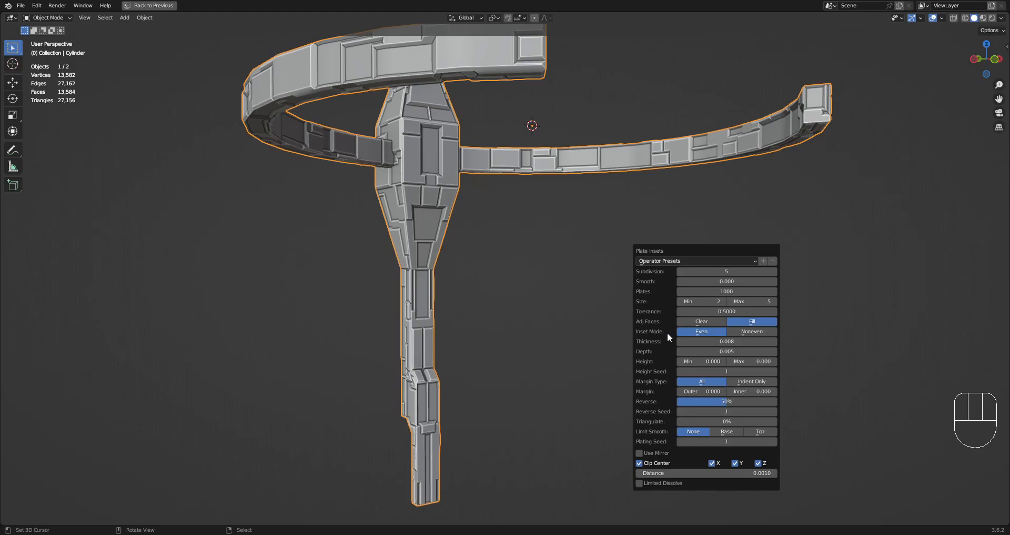
click(745, 332)
click(722, 333)
middle_drag(226, 289, 576, 241)
scroll(582, 225, down, 2)
scroll(545, 179, up, 1)
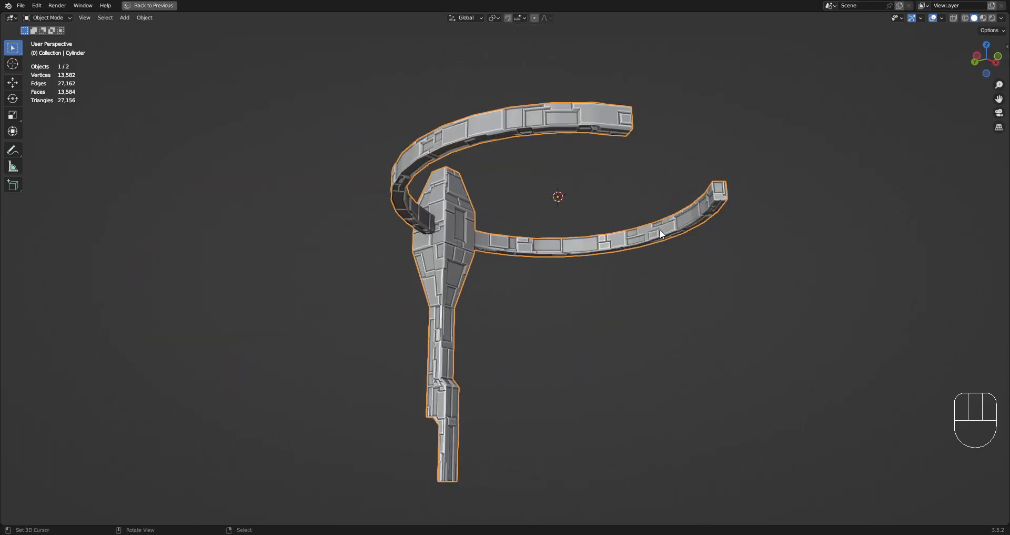
Step: Set the plate size range to a minimum of 1 and a maximum of 4
key(F9)
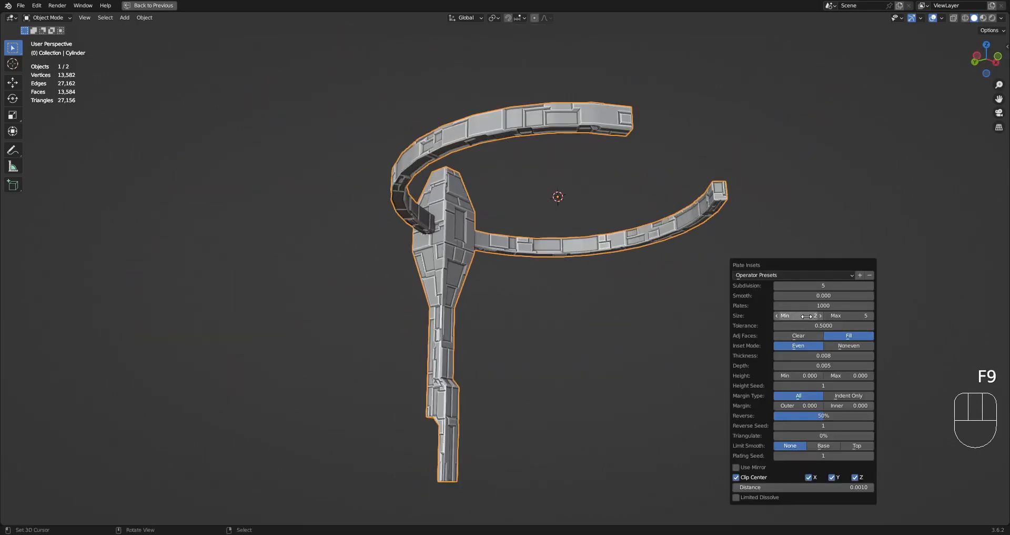
ctrl+scroll(806, 315, down, 1)
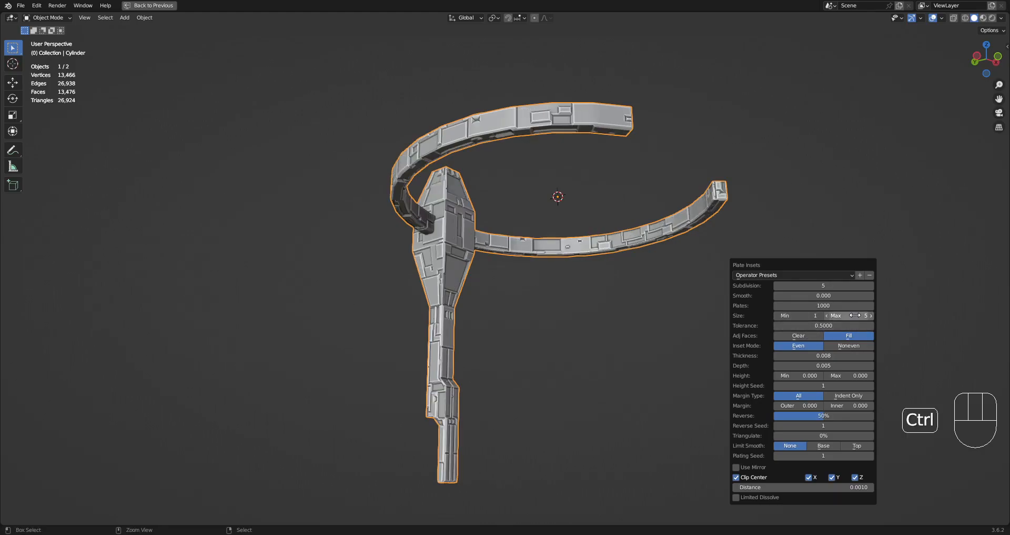
ctrl+scroll(855, 316, down, 1)
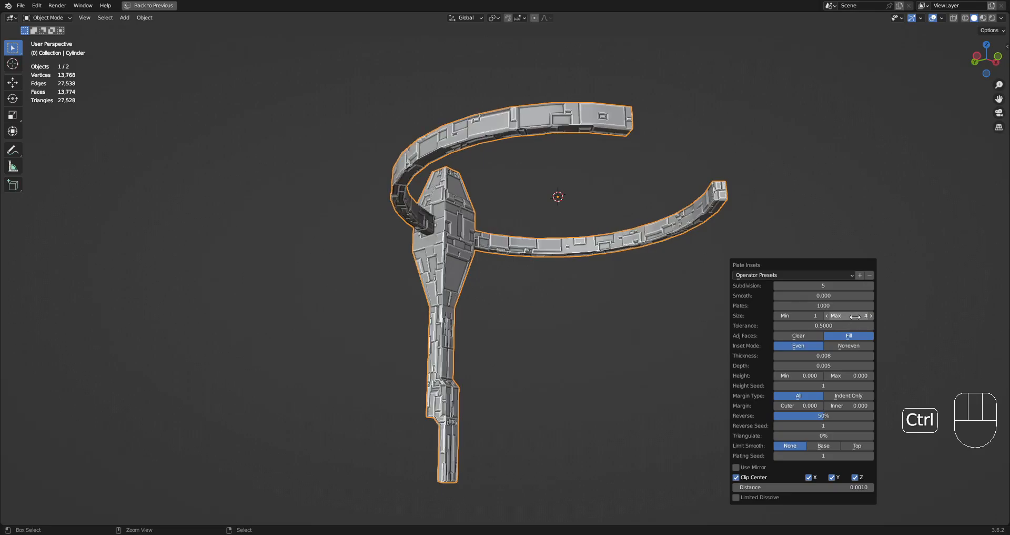
ctrl+scroll(855, 315, down, 1)
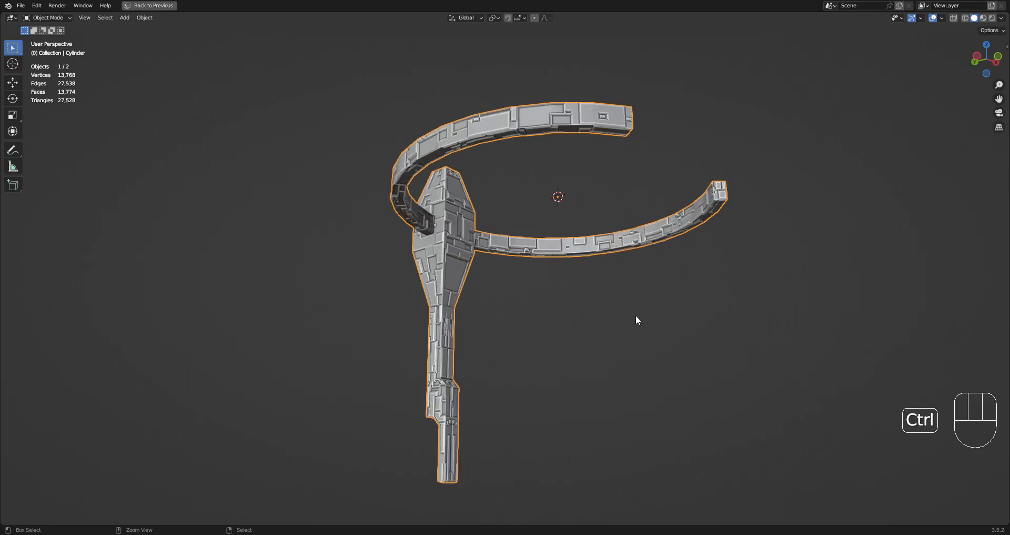
Step: Set the Plate Insets thickness to 0.005
middle_drag(703, 314, 582, 289)
scroll(582, 289, up, 3)
middle_drag(601, 328, 639, 282)
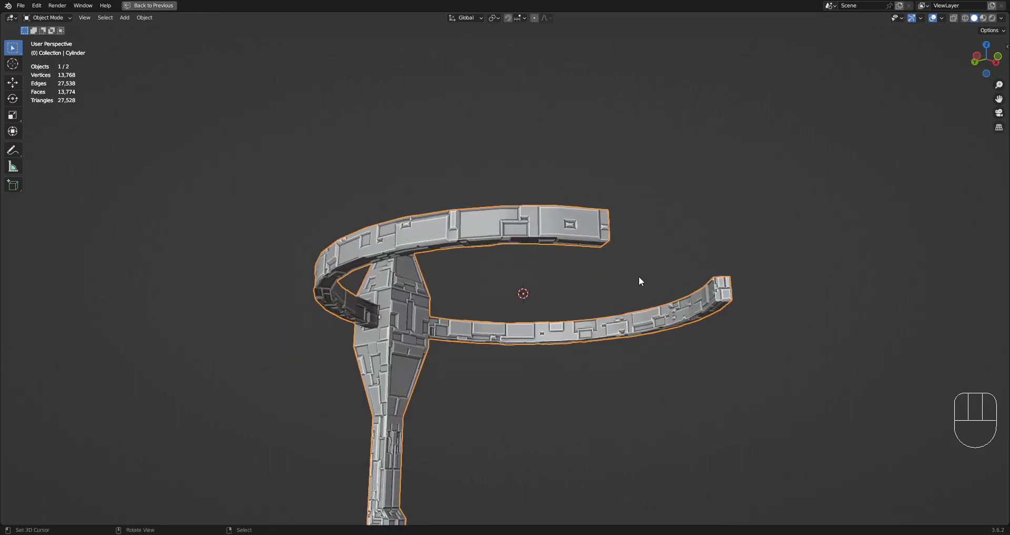
scroll(706, 264, up, 4)
key(F9)
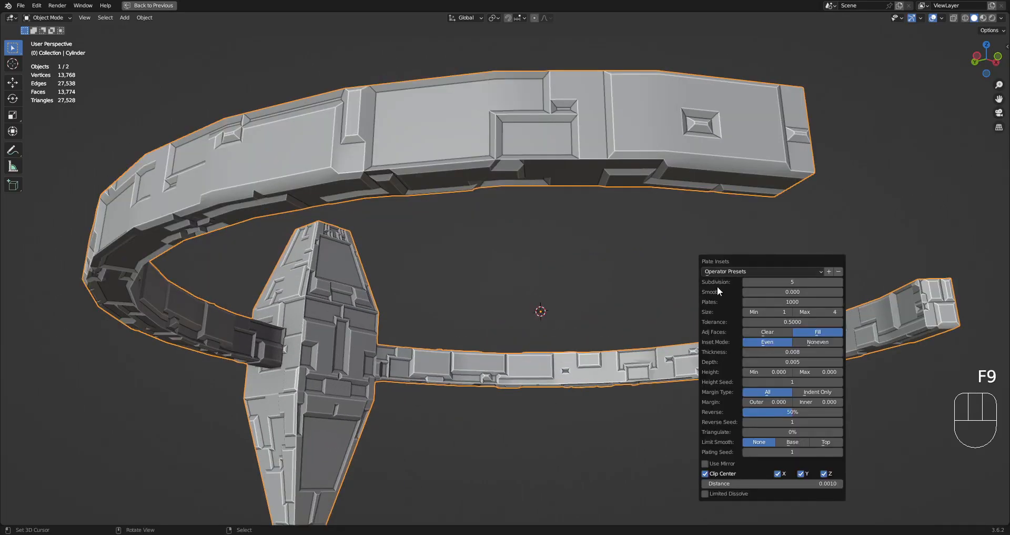
click(771, 351)
text(.005)
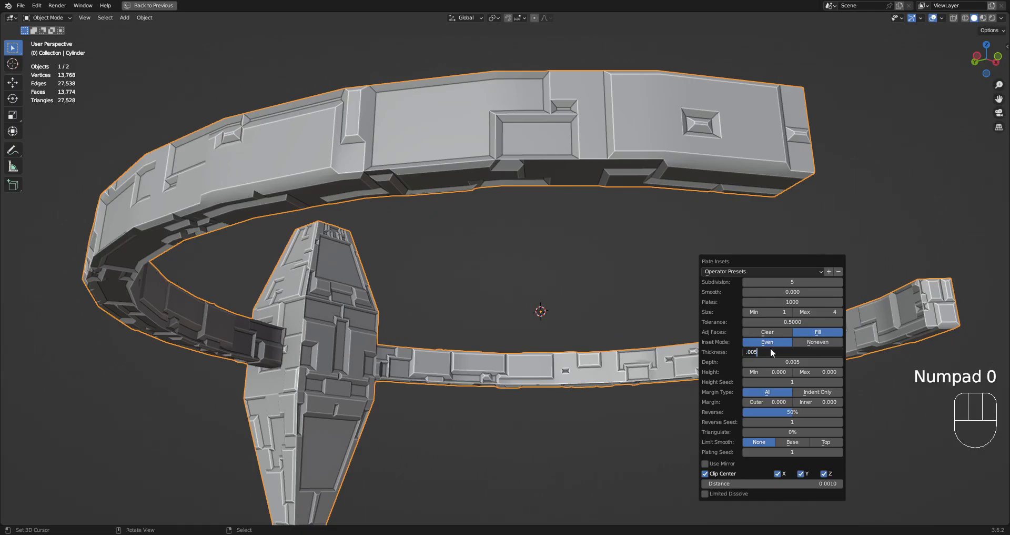
key(Return)
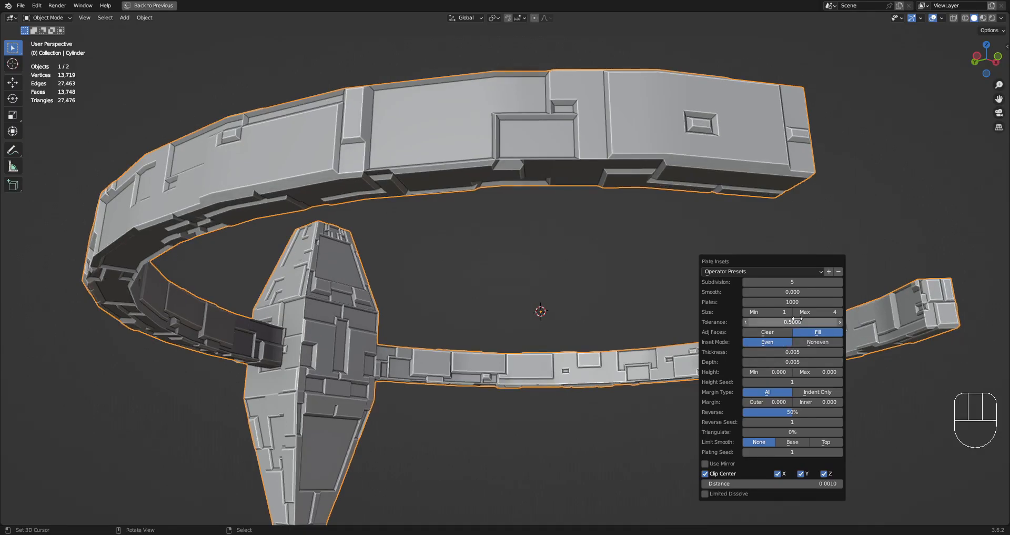
Step: Increase the Plate Insets amount to 2000 plates
click(790, 301)
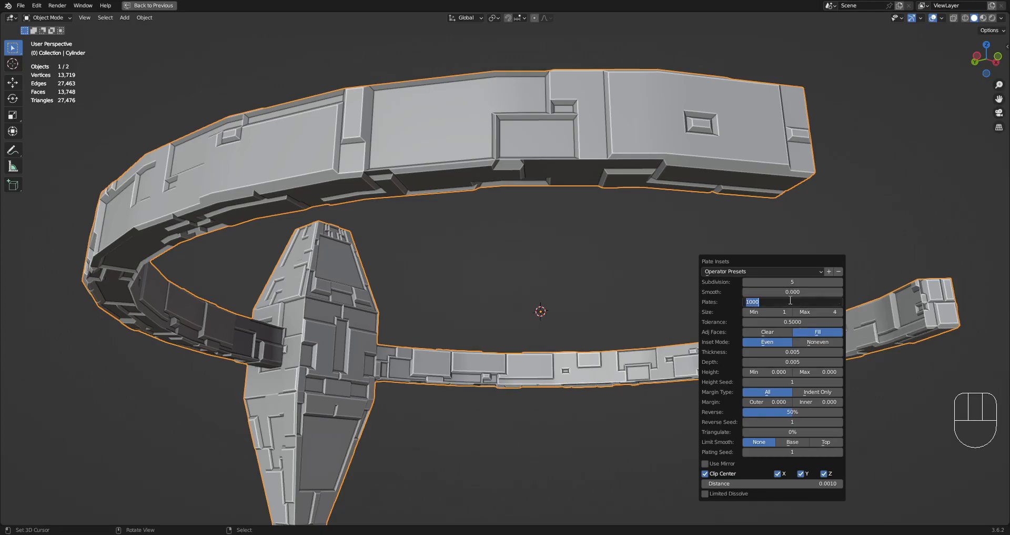
text(2000)
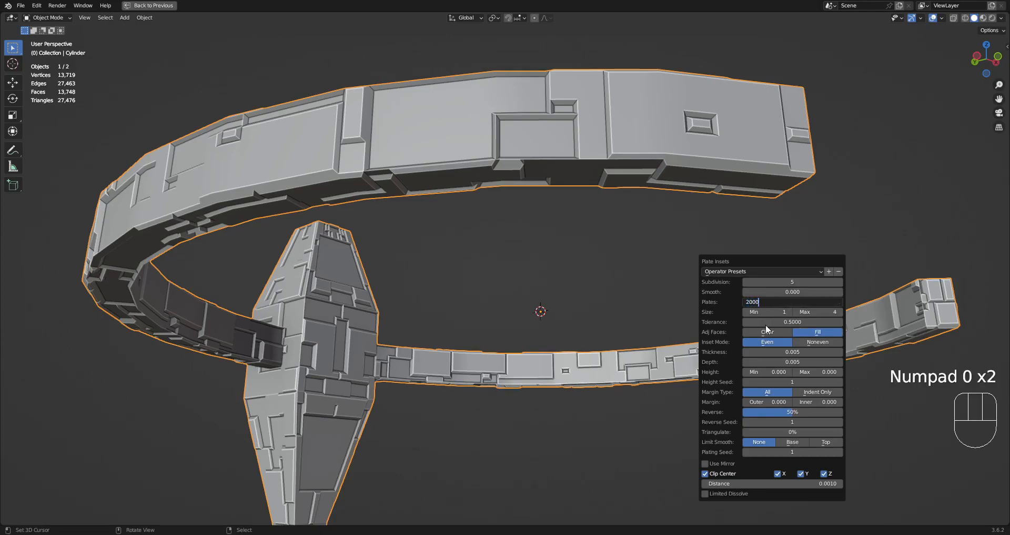
key(Return)
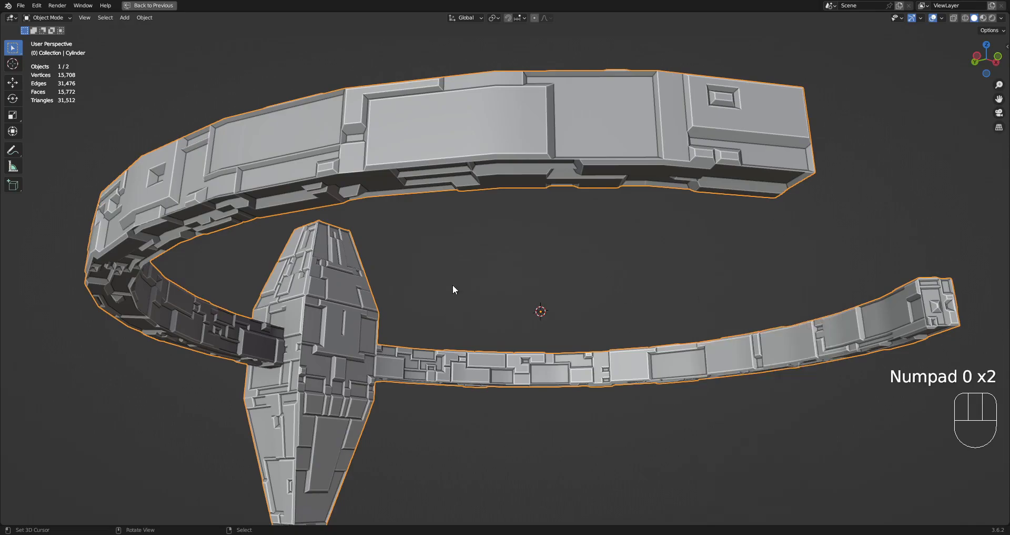
Step: Hide the viewport overlays and examine the denser plating on the whole model from near and far
scroll(473, 269, down, 6)
middle_drag(580, 280, 576, 313)
key(shift+alt+z)
scroll(575, 312, up, 1)
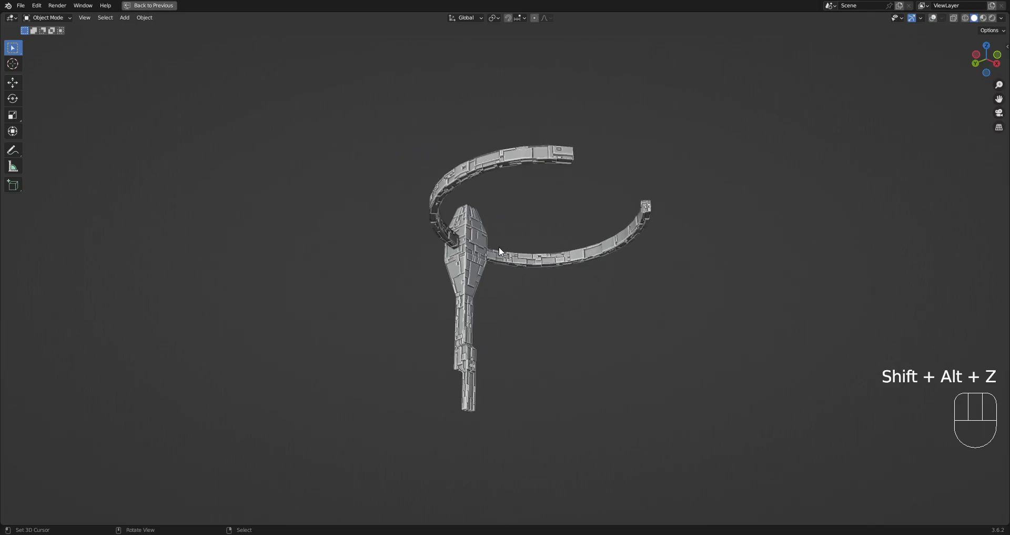
scroll(572, 298, up, 1)
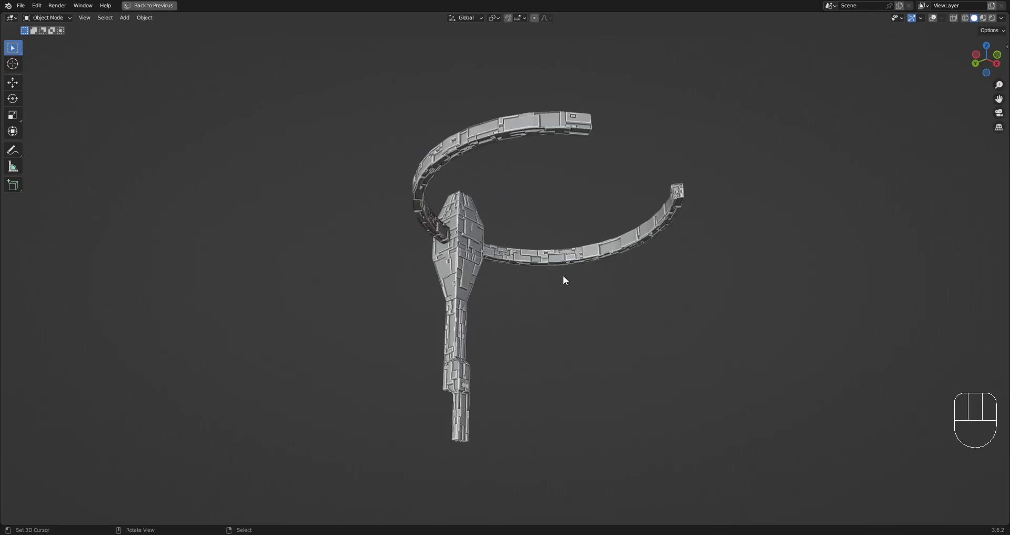
middle_drag(561, 267, 579, 257)
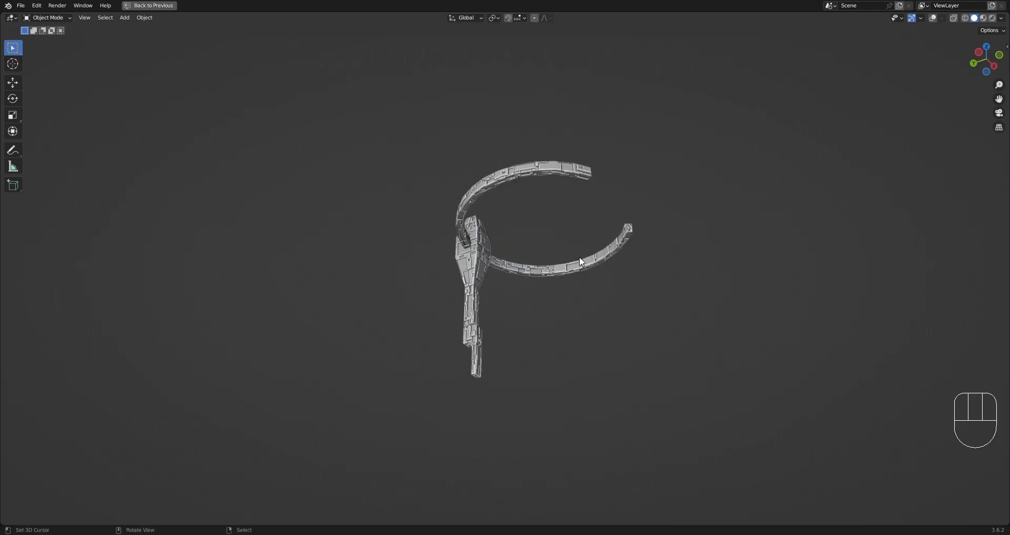
scroll(564, 257, down, 2)
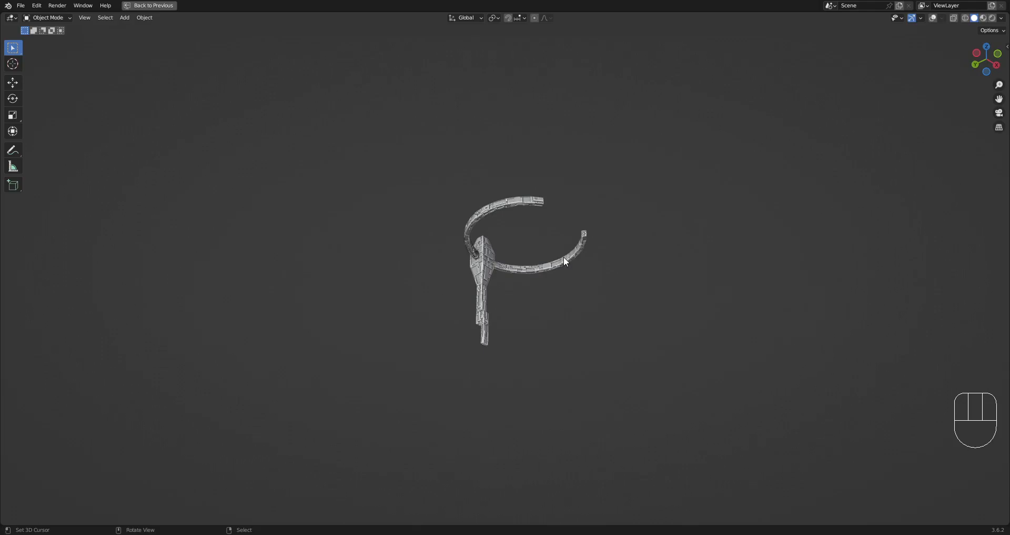
scroll(566, 261, up, 3)
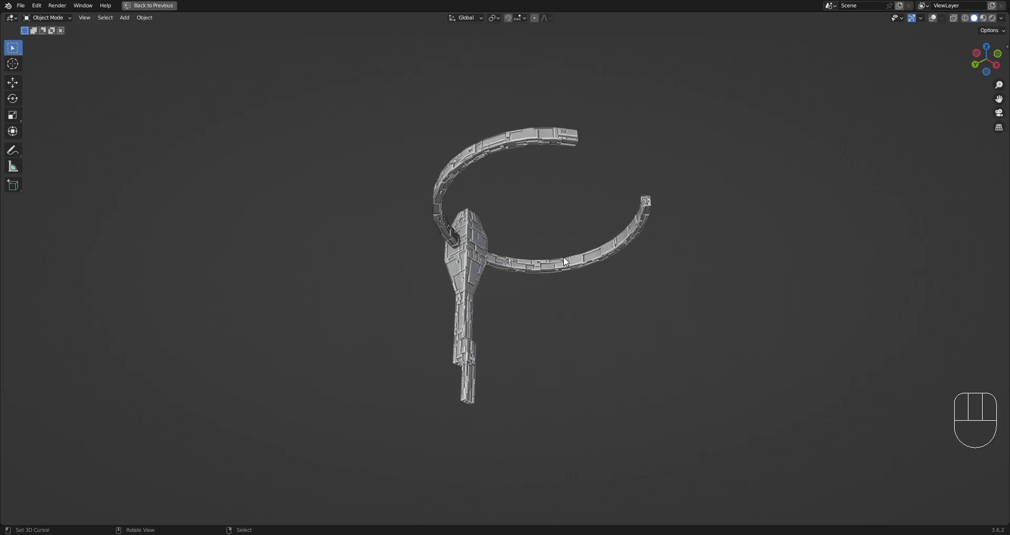
Step: Review the Plate Insets settings and compare how the plate detail reads at different distances and angles
key(F9)
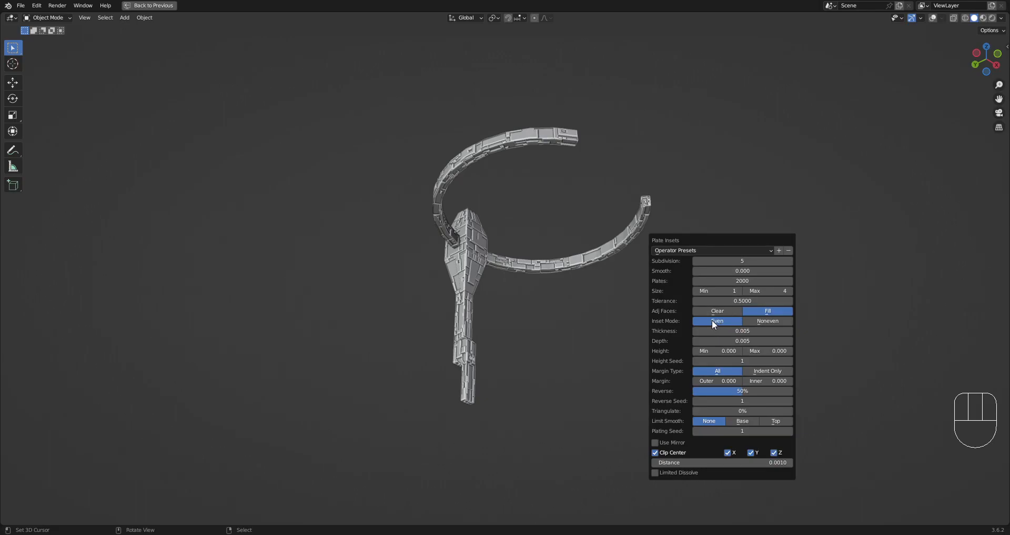
scroll(508, 308, down, 4)
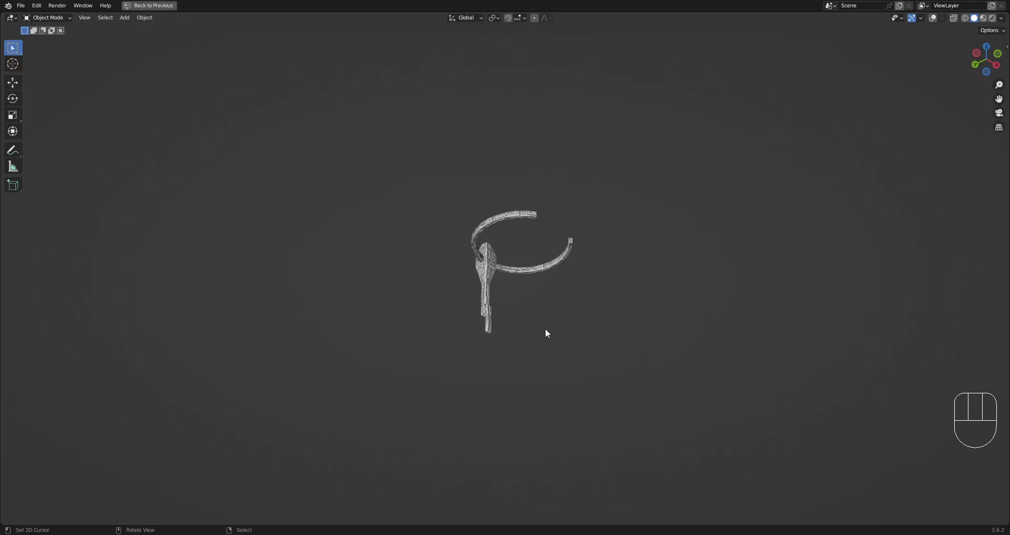
scroll(586, 297, up, 5)
key(F9)
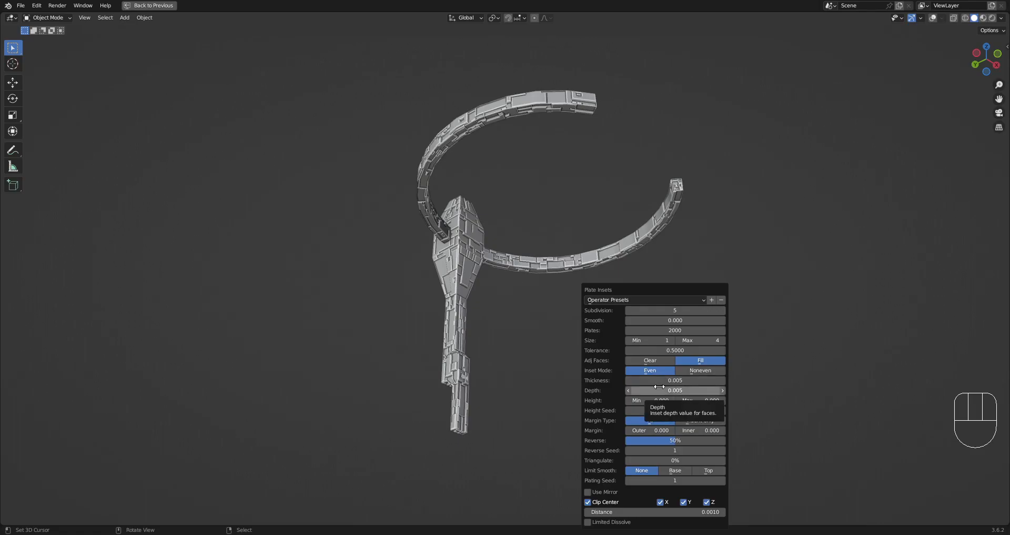
scroll(513, 296, down, 4)
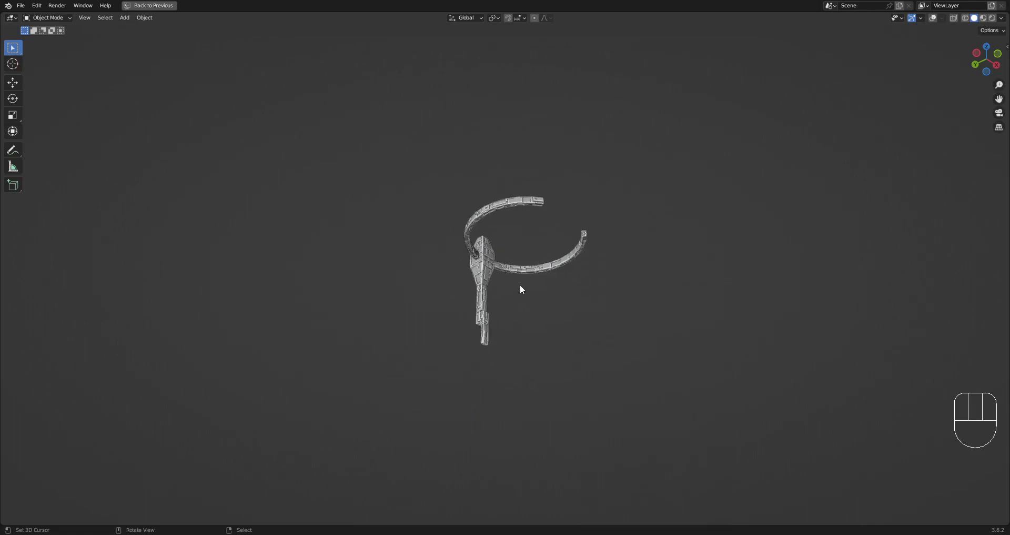
scroll(499, 252, up, 4)
middle_drag(499, 253, 563, 268)
middle_drag(630, 292, 546, 287)
middle_drag(614, 289, 470, 284)
scroll(570, 297, up, 2)
scroll(526, 282, up, 2)
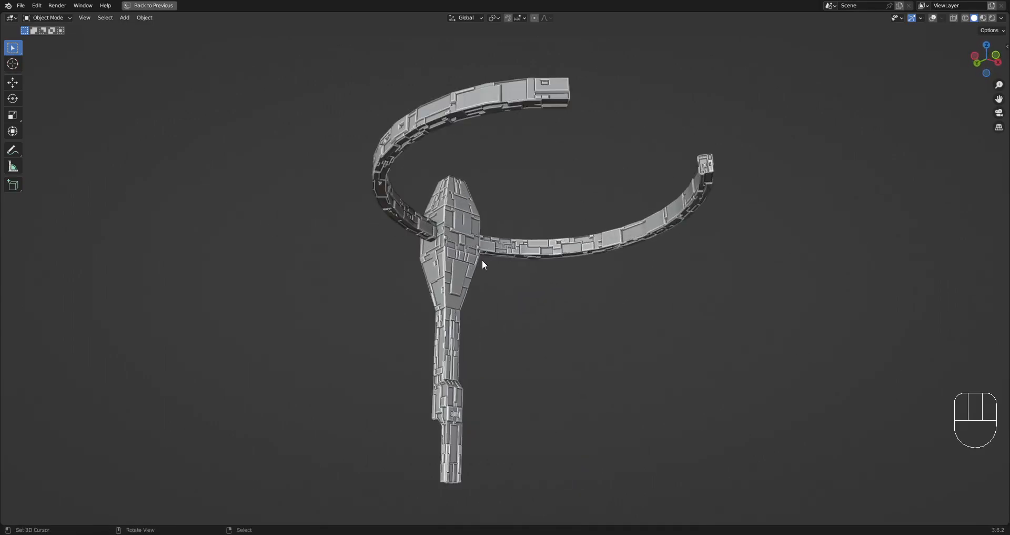
Step: Try plating seed 2 to compare another plate layout, and return the seed to 1
key(F9)
drag(712, 262, 822, 154)
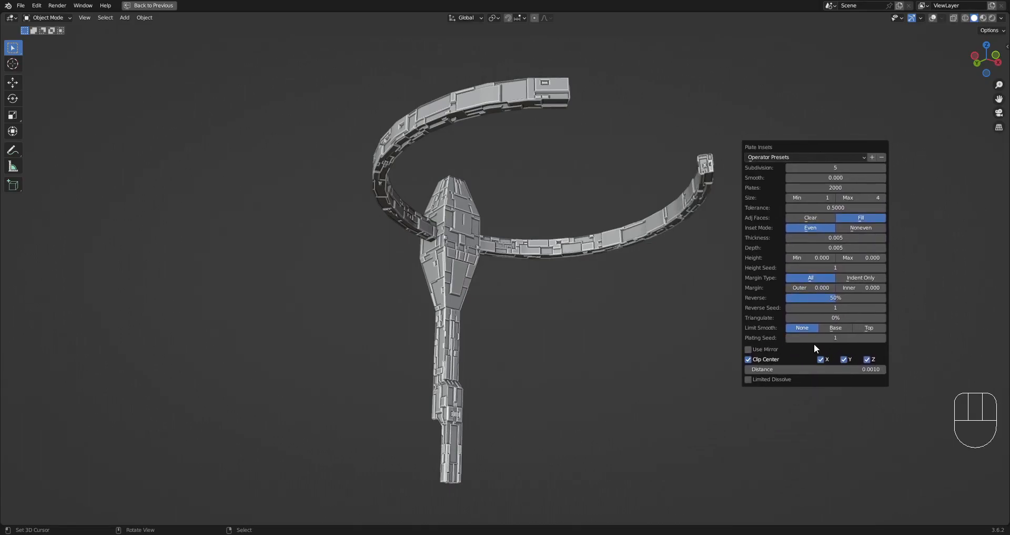
key(ctrl)
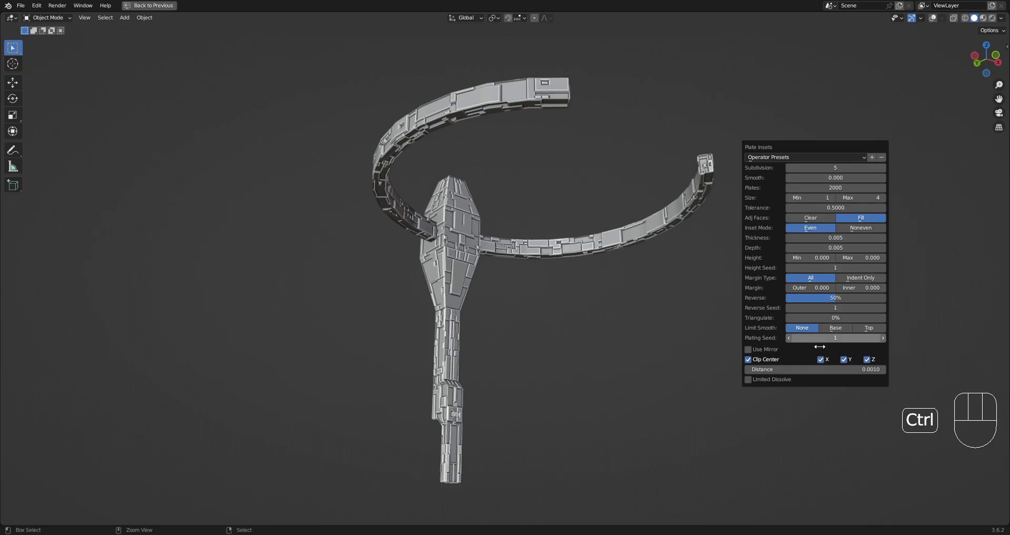
ctrl+scroll(820, 341, up, 1)
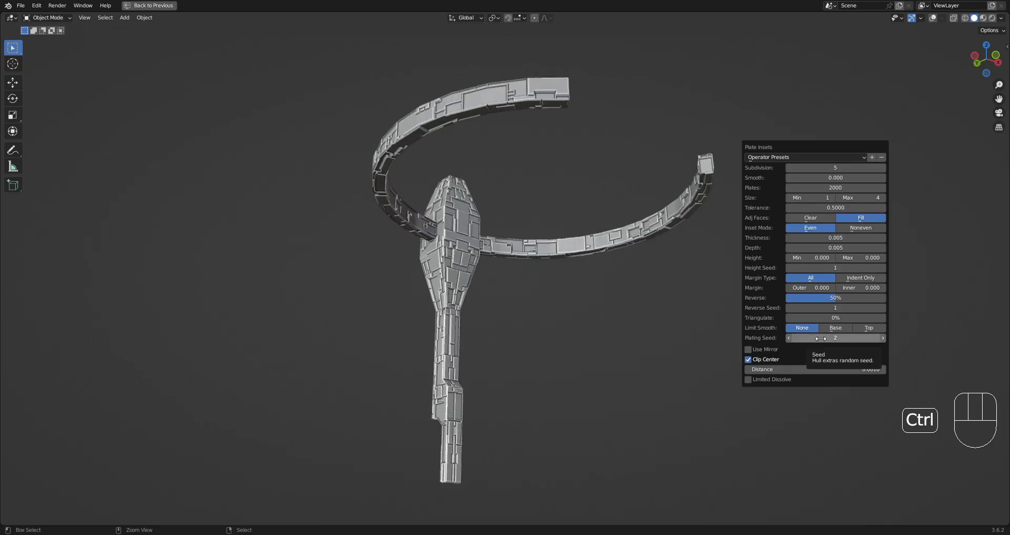
ctrl+scroll(821, 339, down, 1)
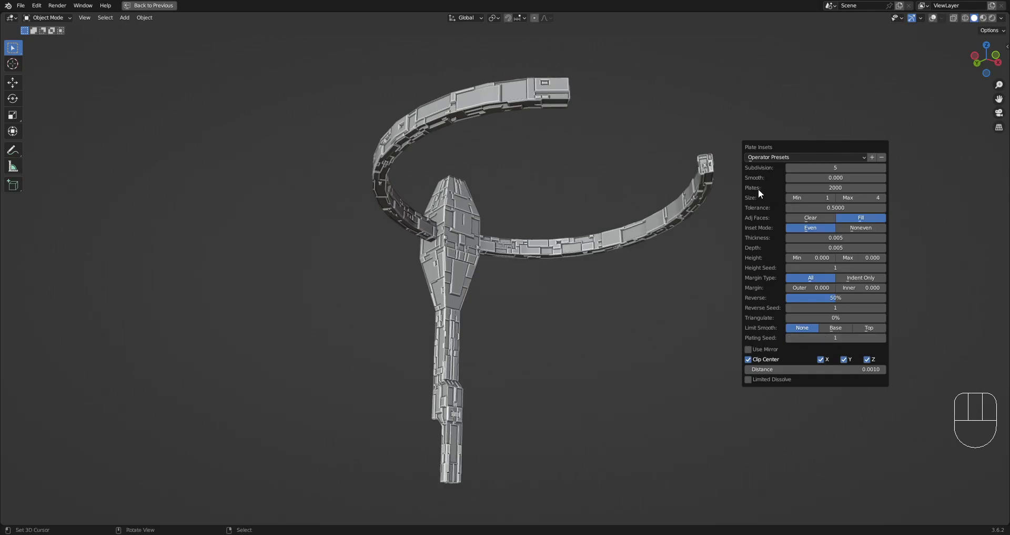
drag(774, 143, 744, 122)
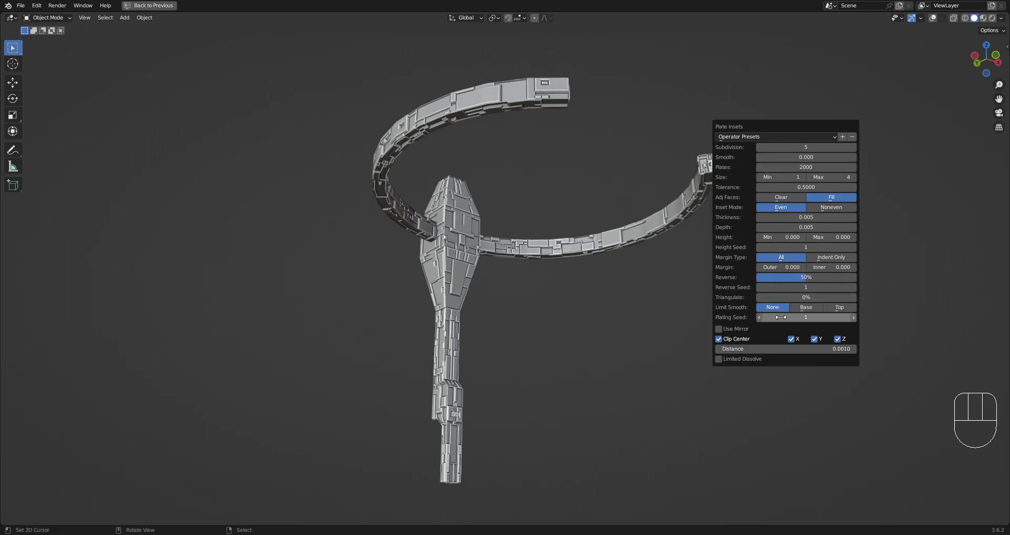
Step: Save the file and examine the plated ring and post from several angles
middle_drag(604, 296, 590, 261)
key(ctrl+s)
scroll(561, 296, down, 3)
scroll(495, 282, up, 3)
middle_drag(496, 282, 555, 284)
scroll(581, 247, down, 2)
scroll(555, 286, up, 1)
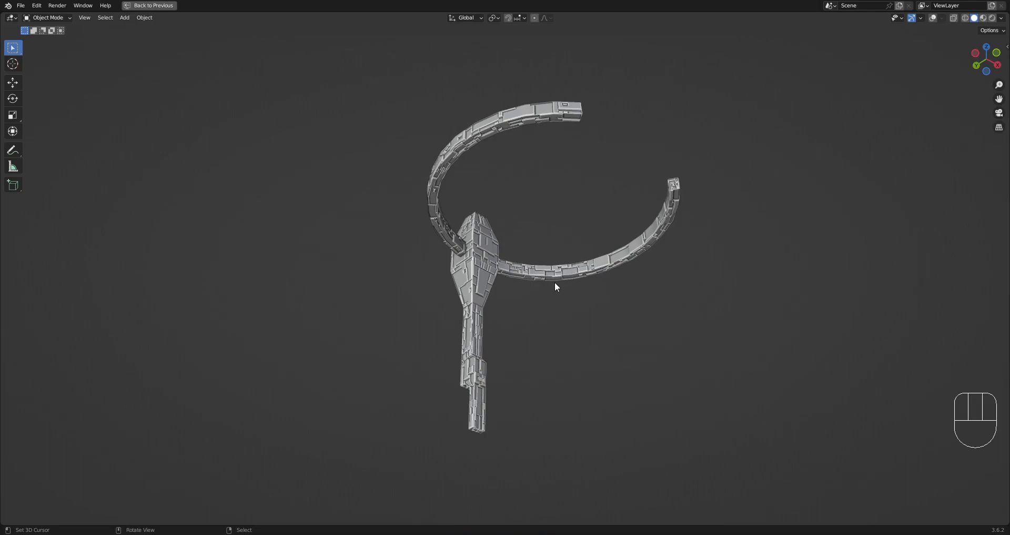
scroll(492, 260, up, 3)
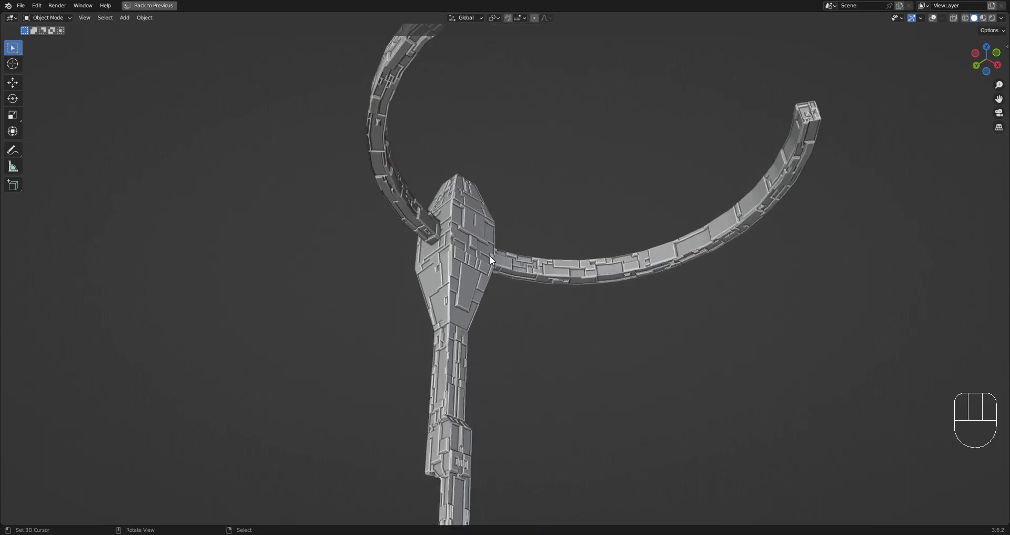
click(488, 253)
scroll(488, 253, down, 4)
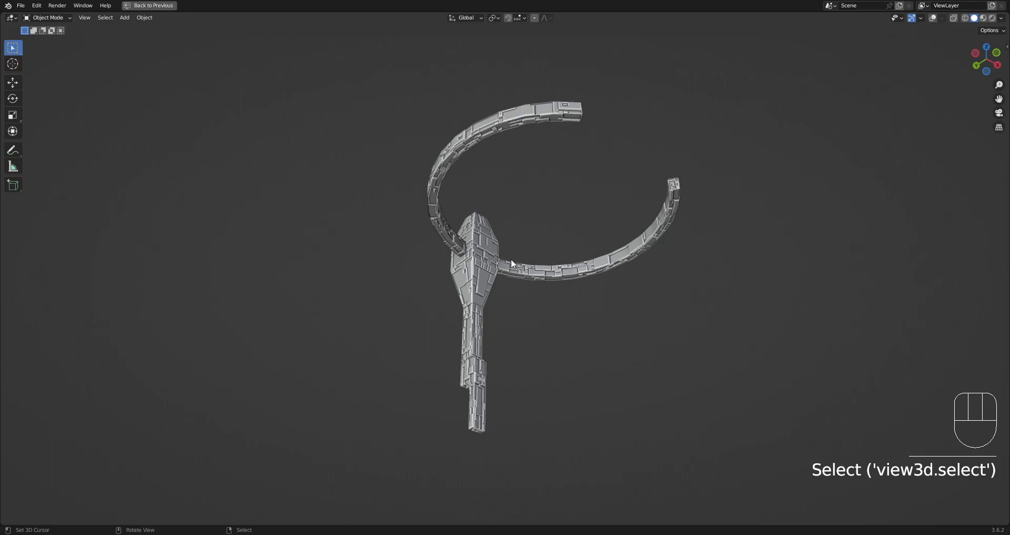
click(463, 215)
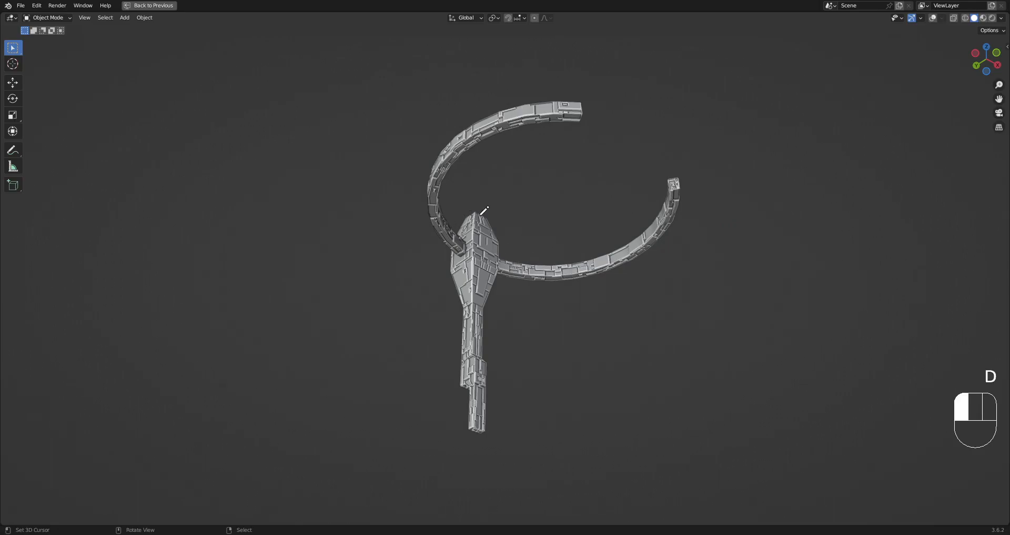
key(space)
key(space)
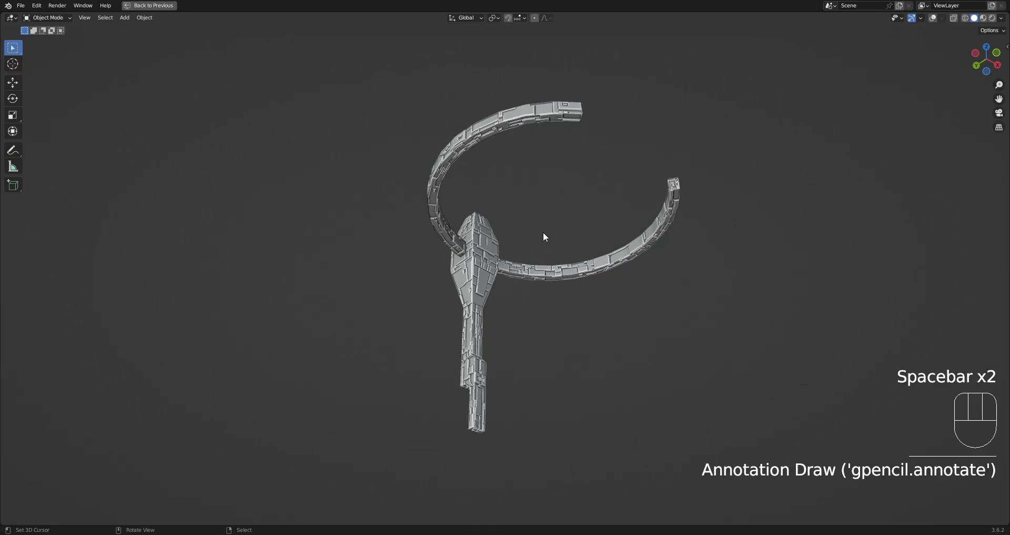
click(462, 230)
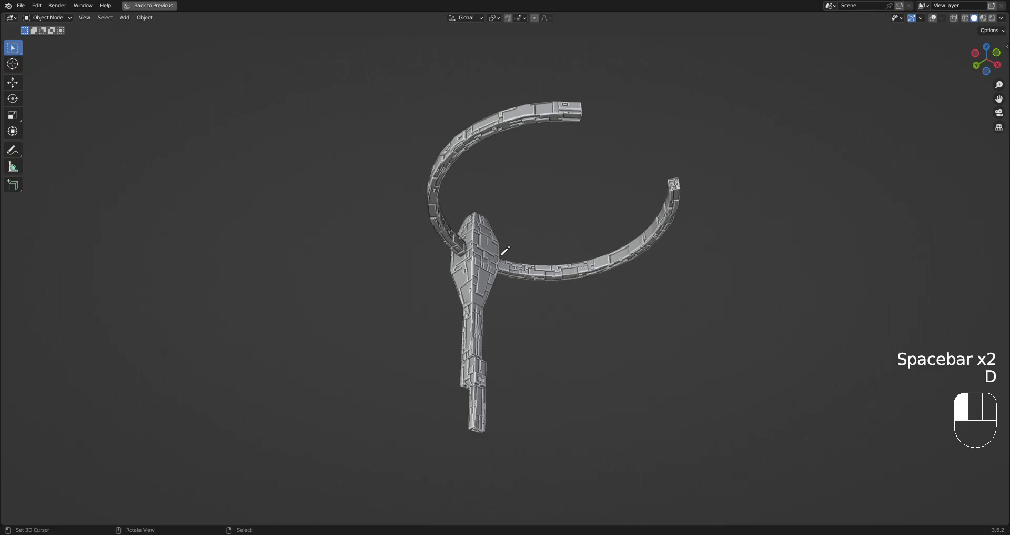
key(space)
key(shift+Left)
key(d)
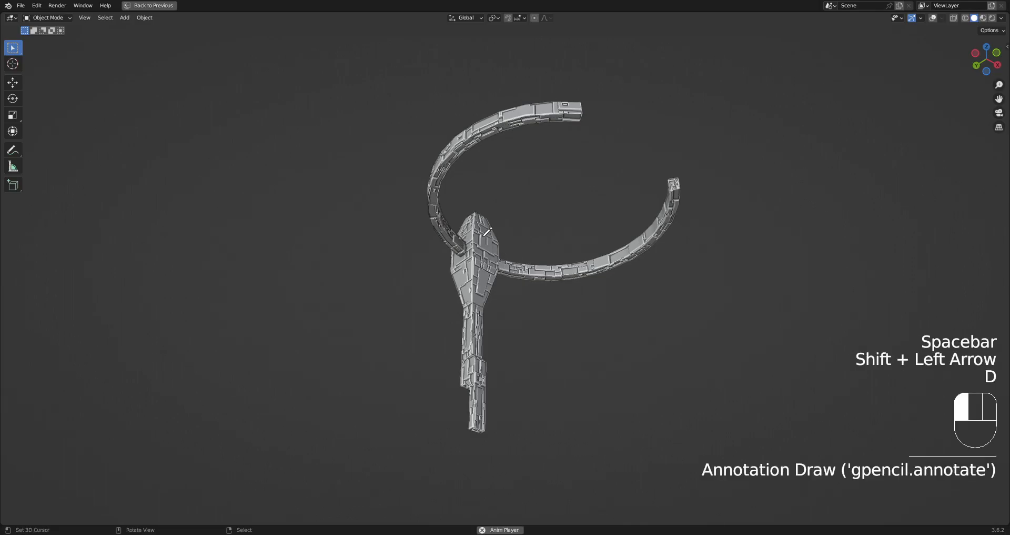
key(space)
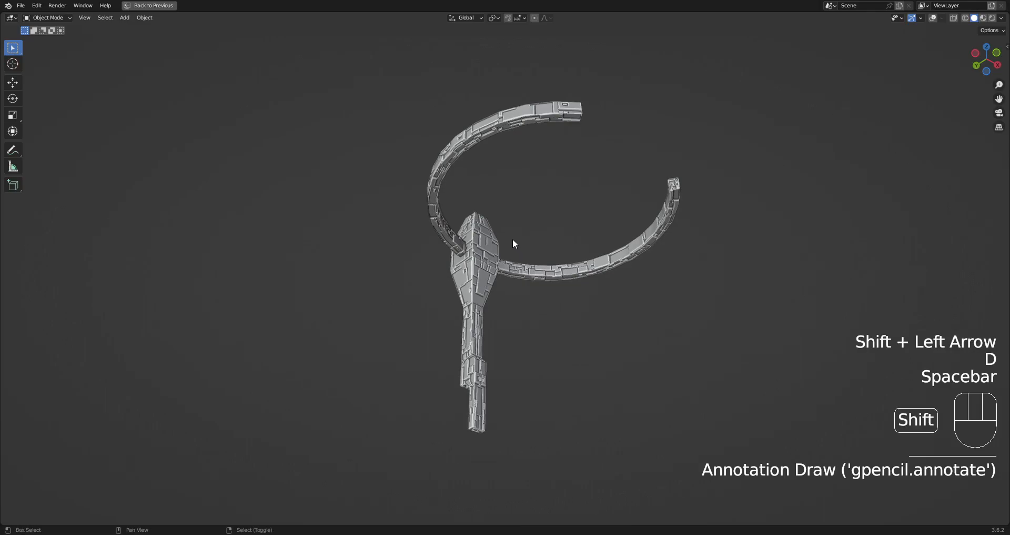
click(511, 235)
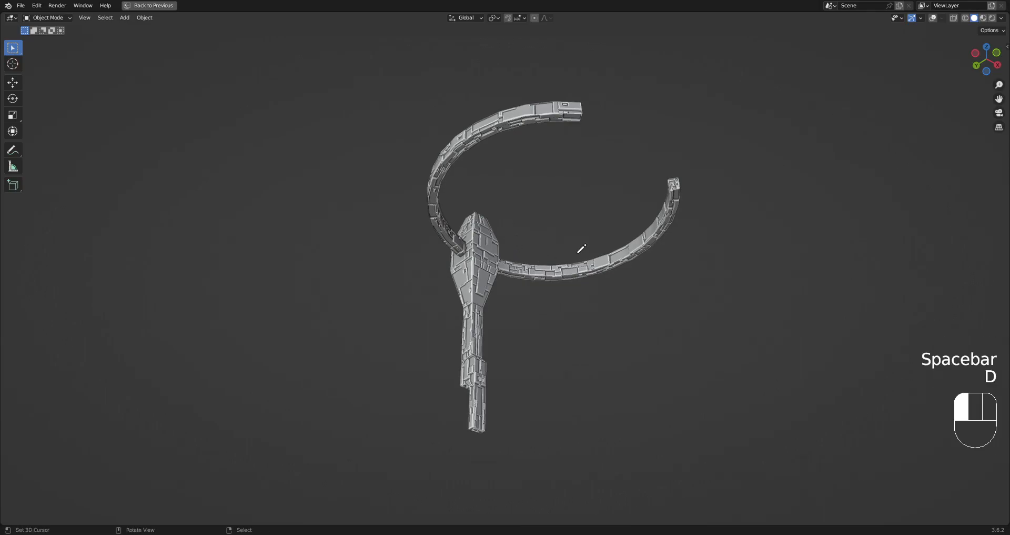
key(space)
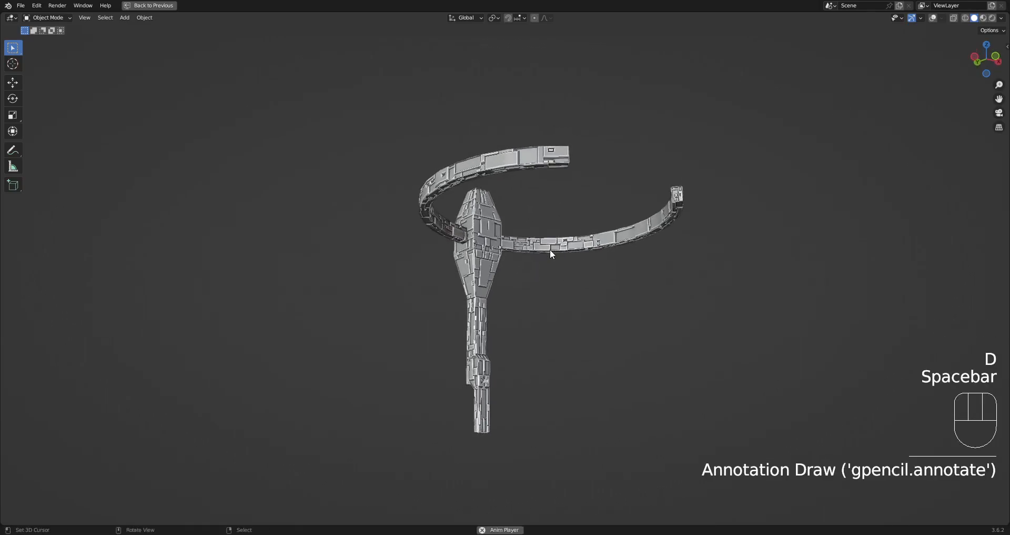
key(space)
key(shift+Left)
key(d)
mouse_move(519, 275)
mouse_down()
mouse_move(571, 273)
mouse_move(537, 355)
mouse_up()
key(d)
key(d)
right_drag(539, 353, 489, 346)
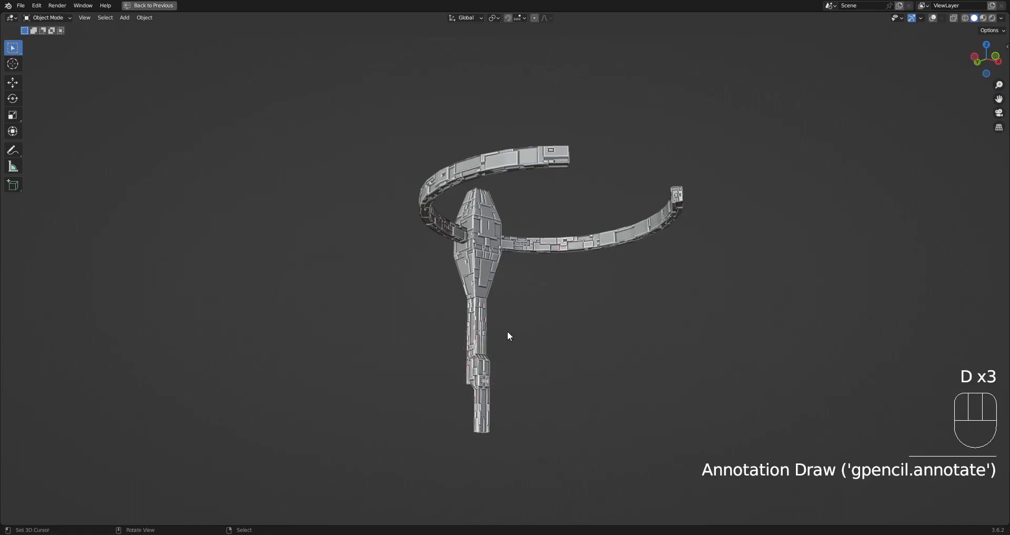
Step: Show the viewport overlays and draw freehand annotation outlines around the post's head, its shaft and the adjoining ring arm
key(shift+alt+z)
key(d)
mouse_move(521, 226)
mouse_down()
mouse_move(509, 277)
mouse_move(519, 273)
mouse_up()
key(d)
key(d)
right_drag(519, 274, 541, 243)
middle_drag(541, 244, 539, 221)
key(d)
mouse_move(458, 229)
mouse_down()
mouse_move(467, 212)
mouse_move(528, 246)
mouse_move(584, 242)
mouse_move(650, 215)
mouse_move(672, 168)
mouse_move(674, 215)
mouse_move(624, 257)
mouse_move(506, 264)
mouse_up()
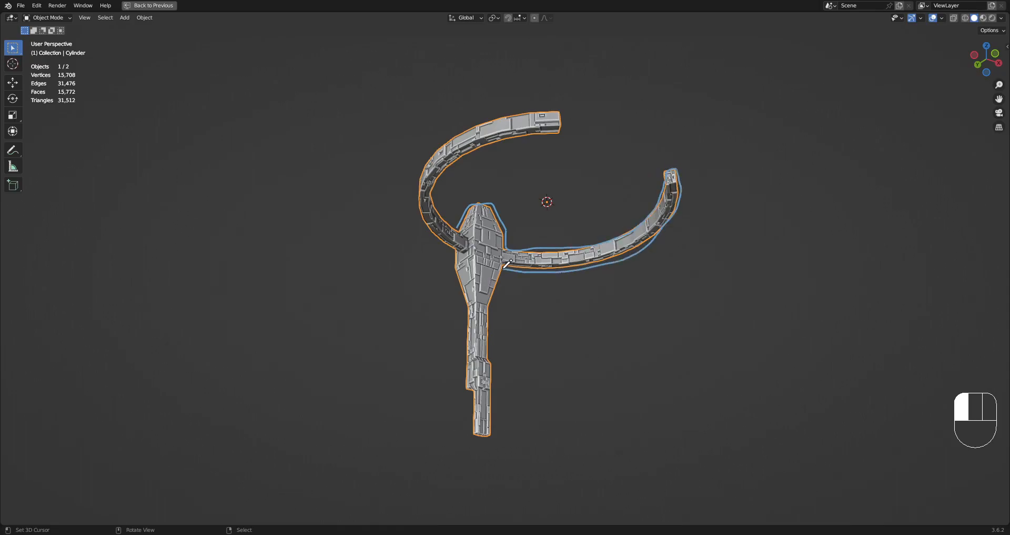
drag(489, 301, 483, 343)
Step: Erase the annotation strokes around the post and start animation playback while examining the plates on its shaft
key(d)
mouse_move(492, 324)
right_down()
mouse_move(482, 327)
mouse_move(551, 233)
mouse_move(675, 176)
mouse_move(521, 233)
mouse_move(437, 157)
mouse_move(465, 293)
right_up()
key(space)
scroll(469, 321, up, 6)
shift+middle_drag(469, 335, 597, 164)
scroll(598, 164, up, 5)
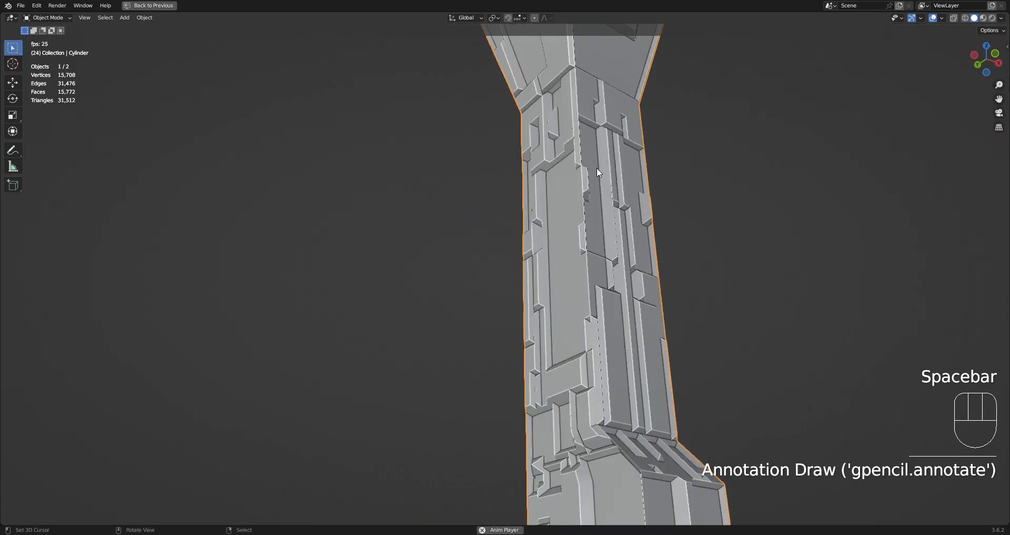
Step: Erase the remaining annotation strokes around the post's head and ring arm, and stop the animation playback
key(Tab)
key(alt+a)
key(Tab)
shift+middle_drag(530, 200, 482, 225)
mouse_move(633, 181)
shift+middle_down()
mouse_move(649, 304)
mouse_move(578, 254)
shift+middle_up()
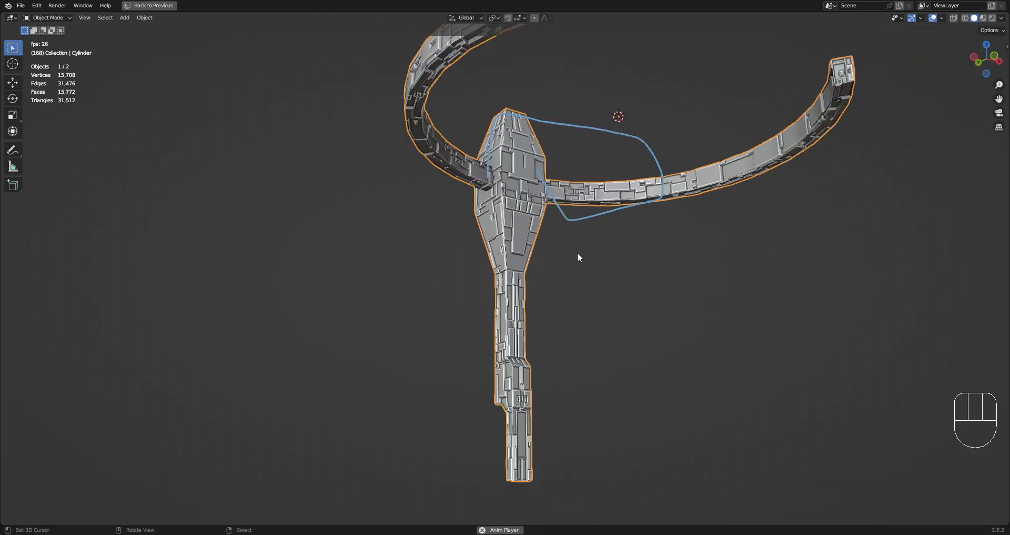
scroll(578, 255, down, 2)
key(d)
mouse_move(558, 195)
right_down()
mouse_move(506, 191)
mouse_move(598, 198)
right_up()
key(space)
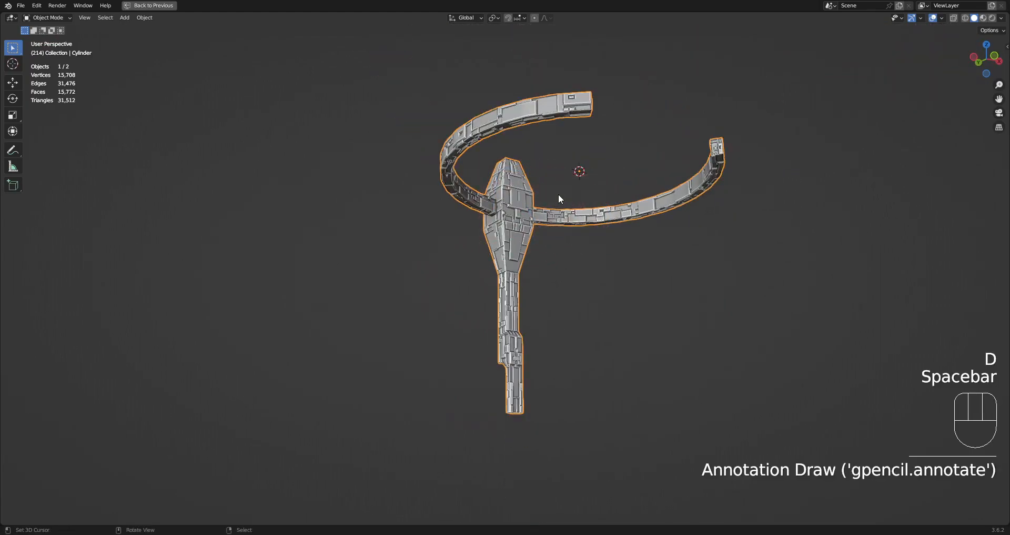
Step: Save the file with nothing selected, and try to snap the 3D cursor to the selection
key(alt+a)
shift+middle_drag(569, 234, 551, 254)
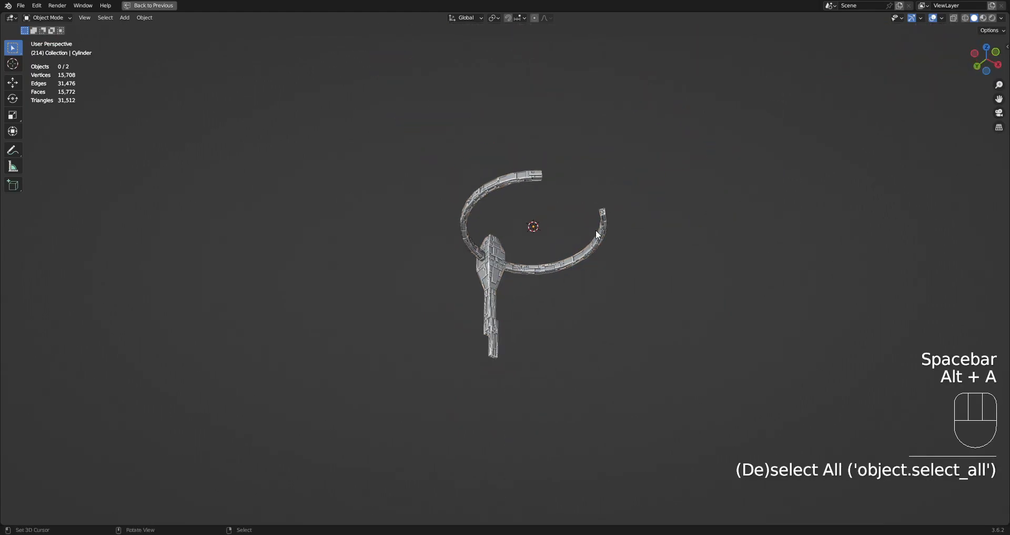
key(ctrl+s)
scroll(552, 196, up, 6)
scroll(552, 197, down, 4)
key(shift+s)
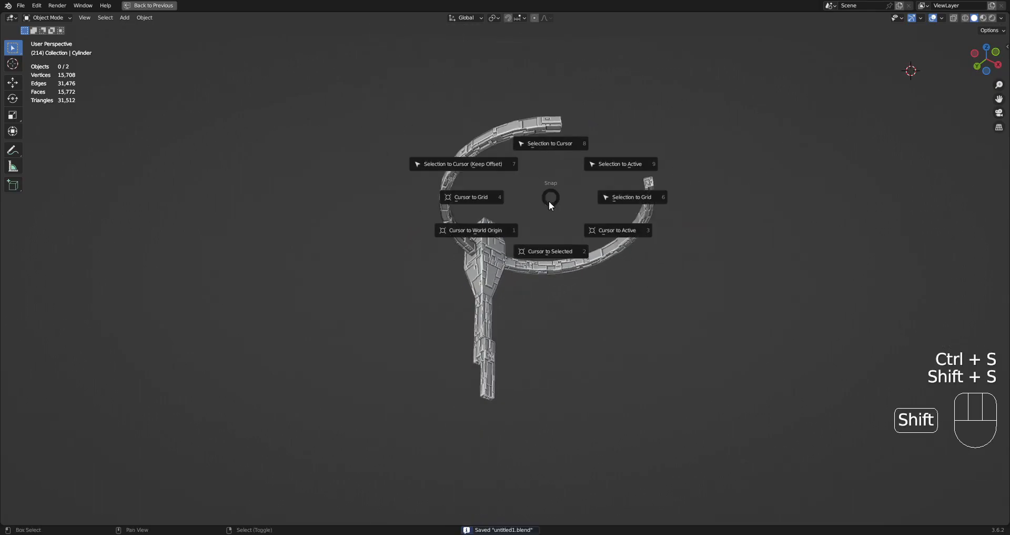
click(541, 253)
Step: Select all geometry of the plated ring and post in Edit Mode, and examine the object in Object Mode with overlays hidden
click(499, 249)
key(Tab)
scroll(525, 234, up, 3)
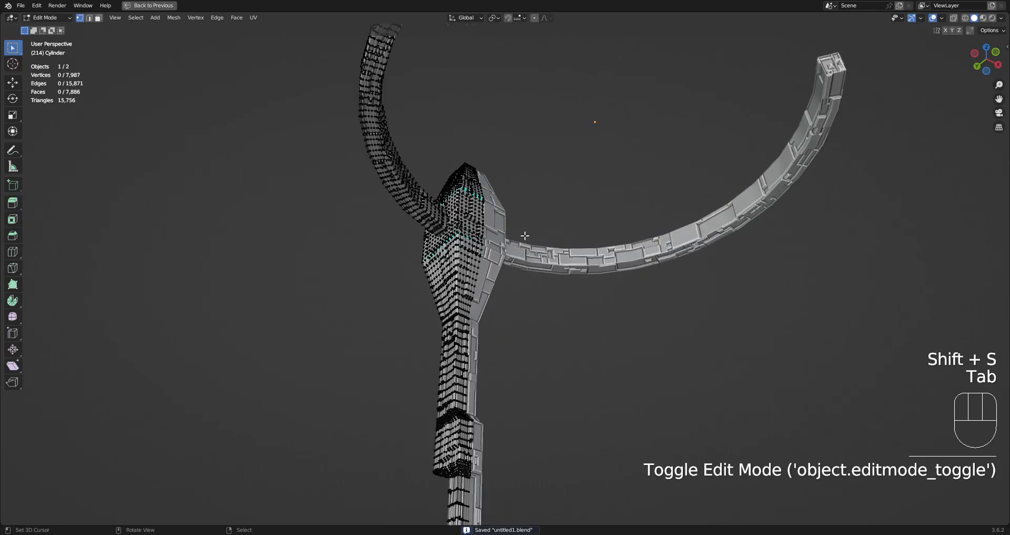
scroll(526, 234, up, 4)
key(a)
key(Tab)
scroll(525, 234, down, 8)
key(shift+alt+z)
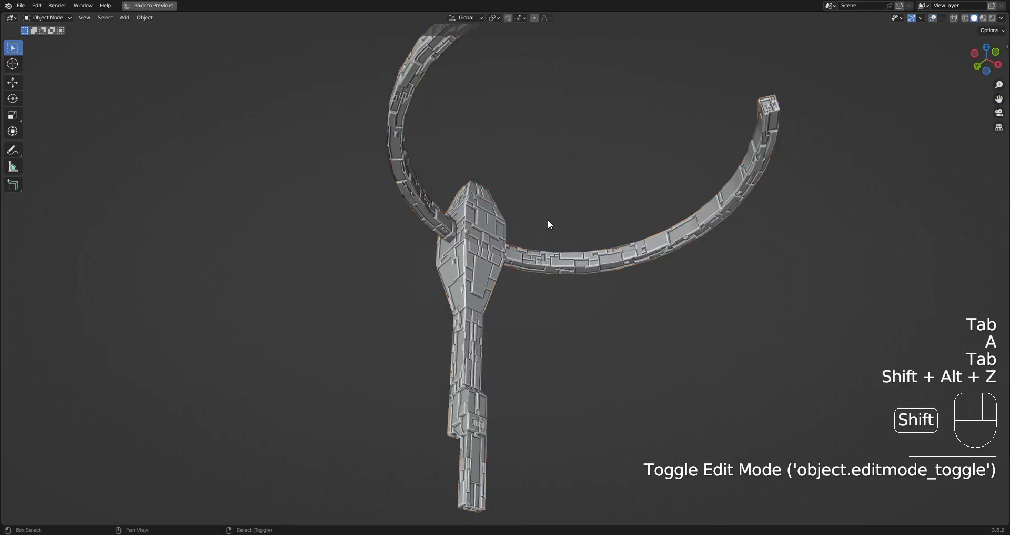
middle_drag(575, 184, 569, 206)
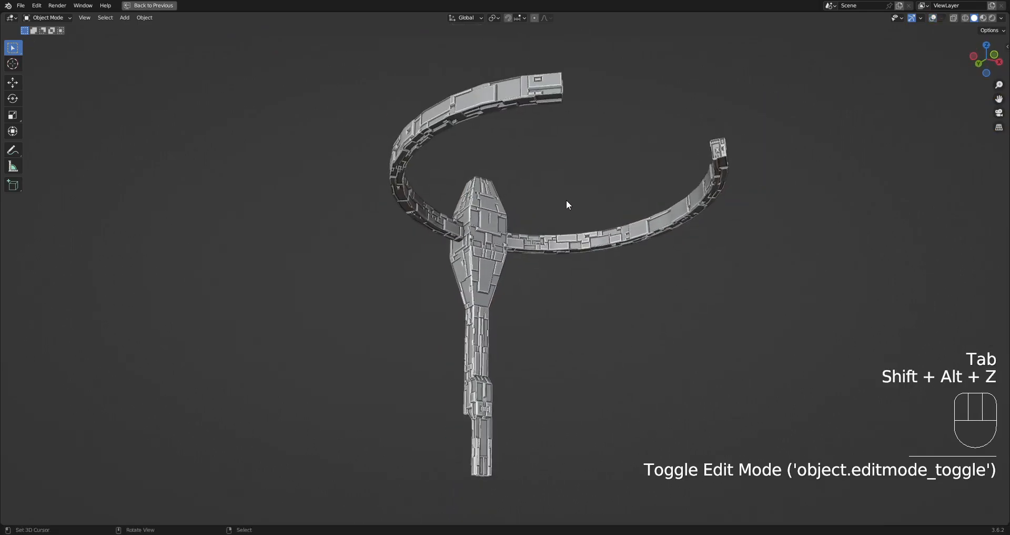
Step: Show the overlays and select a single face on the long plate of the post's lower head in face selection mode
key(Tab)
scroll(558, 211, up, 6)
key(3)
click(459, 221)
key(Tab)
key(shift+alt+z)
alt+shift+click(459, 221)
key(Tab)
key(3)
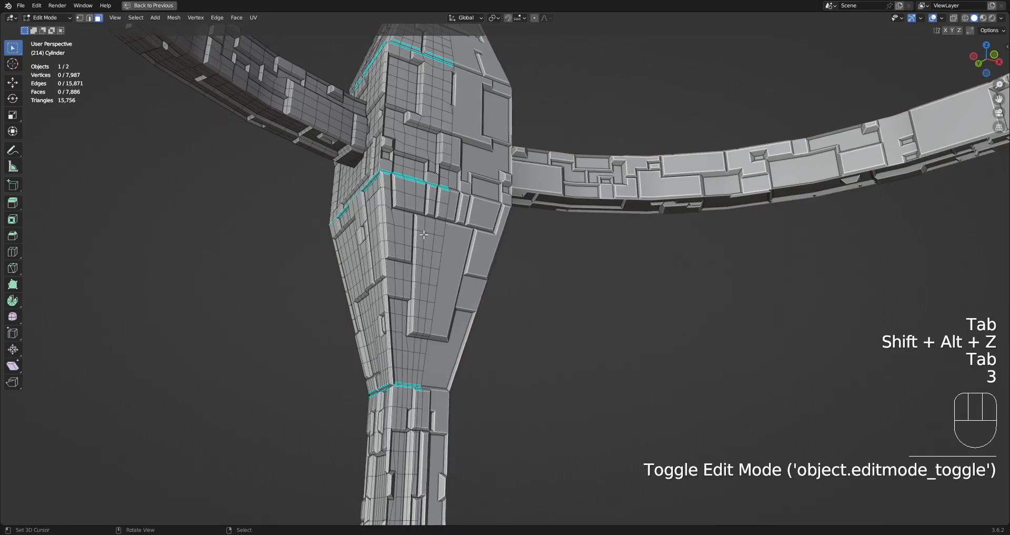
click(424, 233)
shift+middle_drag(446, 223, 528, 239)
scroll(528, 240, up, 5)
scroll(493, 276, down, 3)
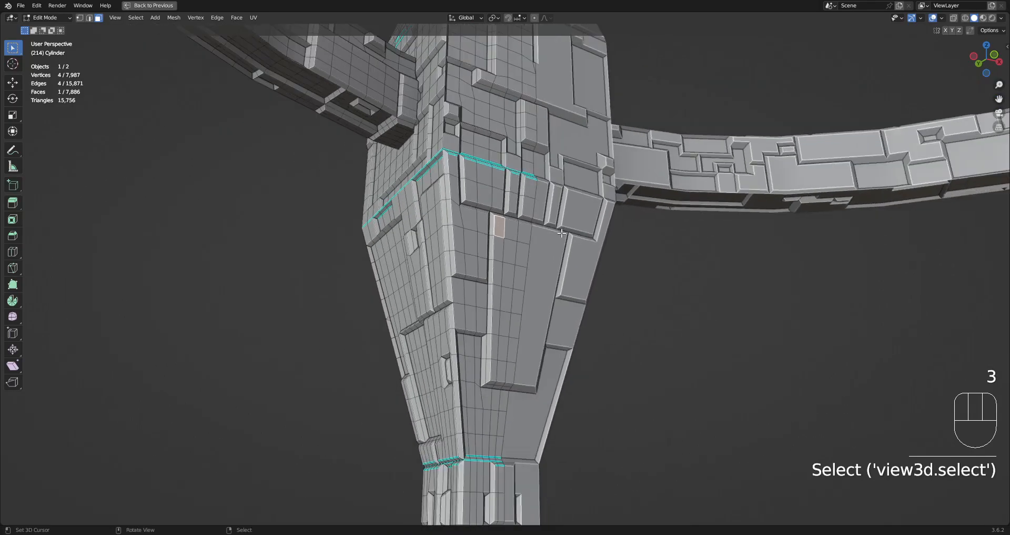
Step: Try Random Flow's Face Select from the single face with length 0.238 and Linked Flat Faces enabled, and undo it
key(shift+q)
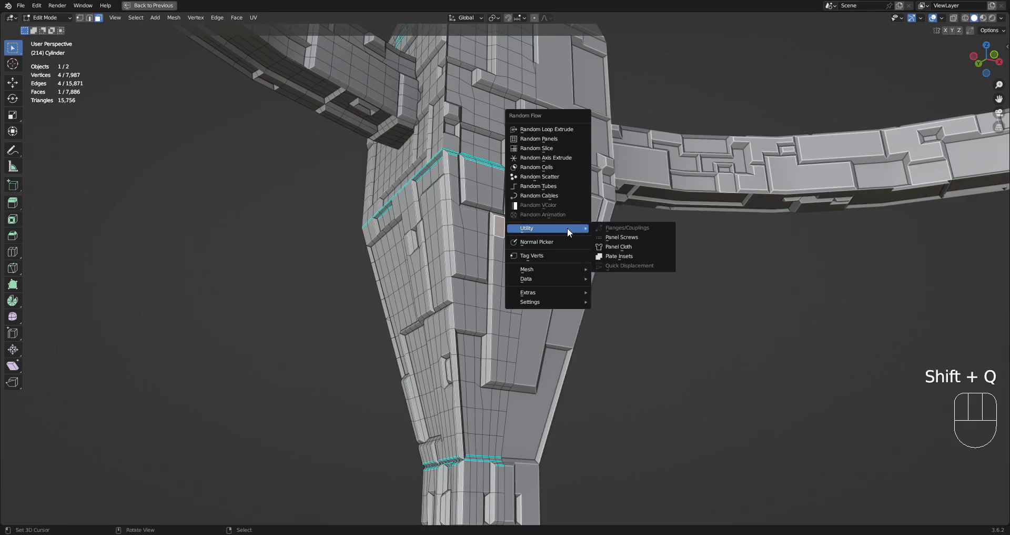
scroll(470, 417, up, 3)
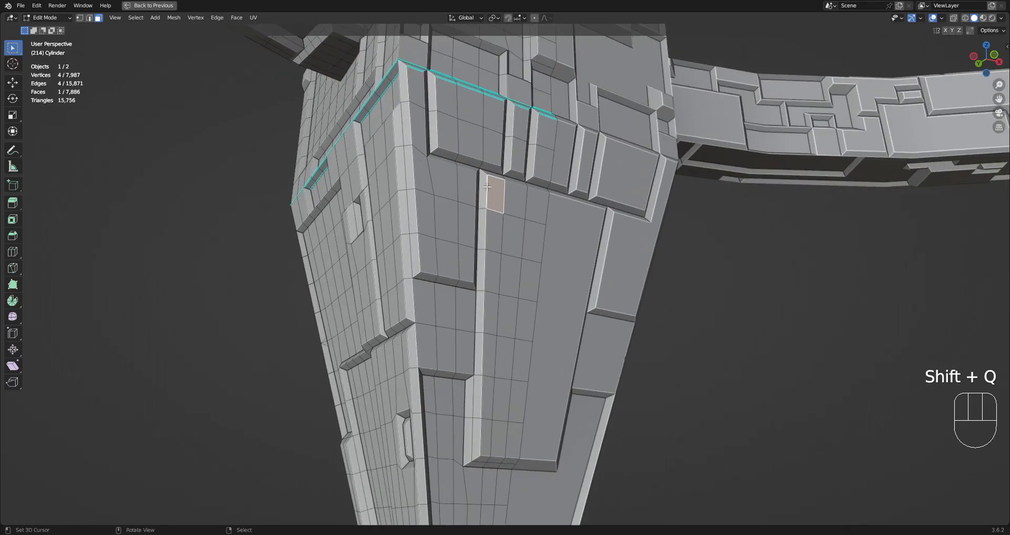
scroll(480, 440, down, 1)
key(shift+q)
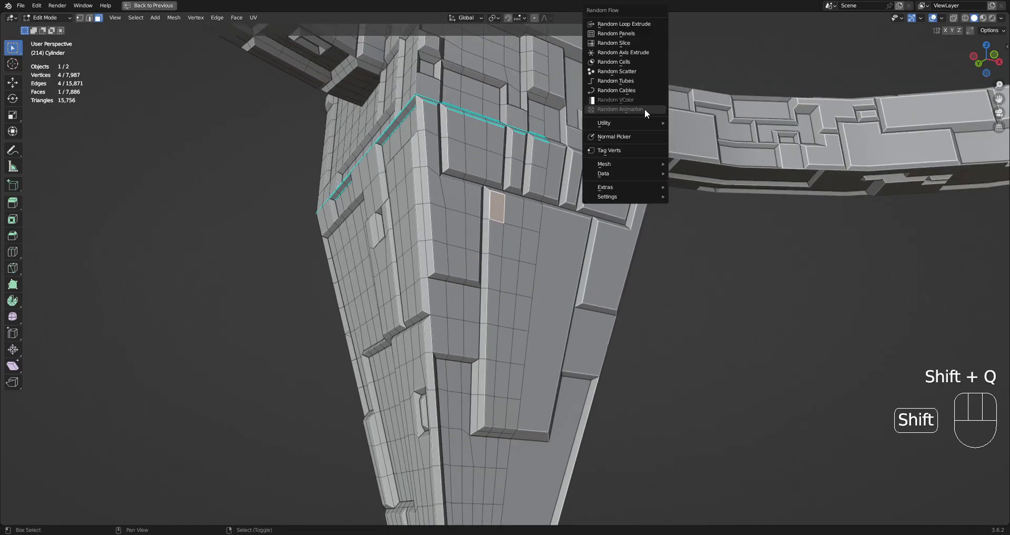
mouse_move(628, 165)
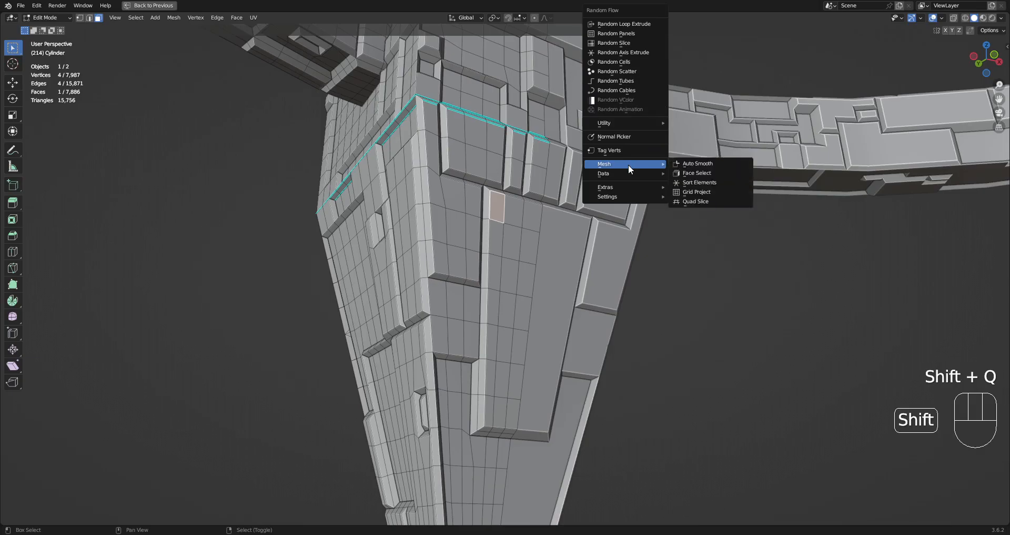
click(694, 173)
mouse_move(763, 217)
shift+mouse_down()
mouse_move(829, 217)
mouse_move(770, 214)
shift+mouse_up()
click(710, 226)
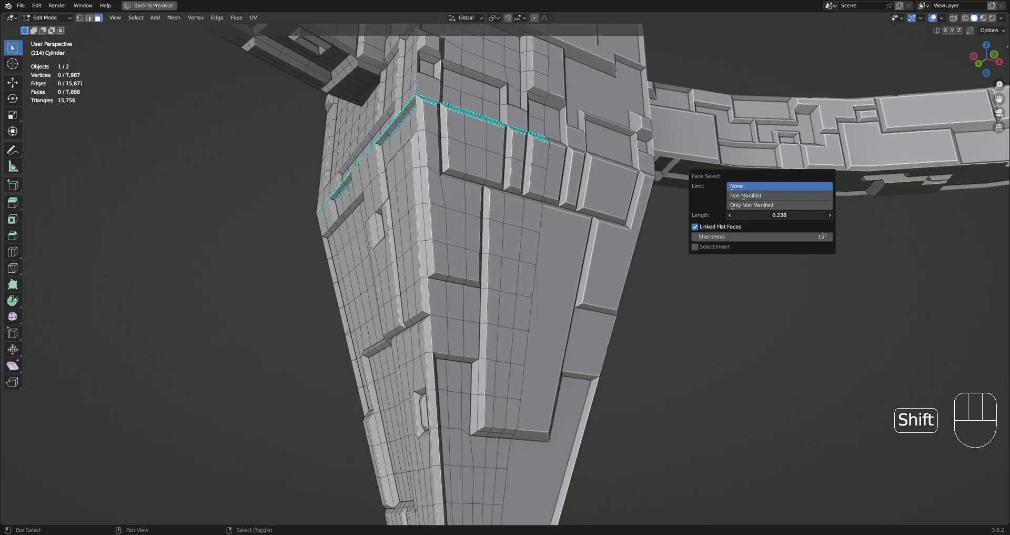
middle_drag(103, 210, 383, 138)
key(ctrl+z)
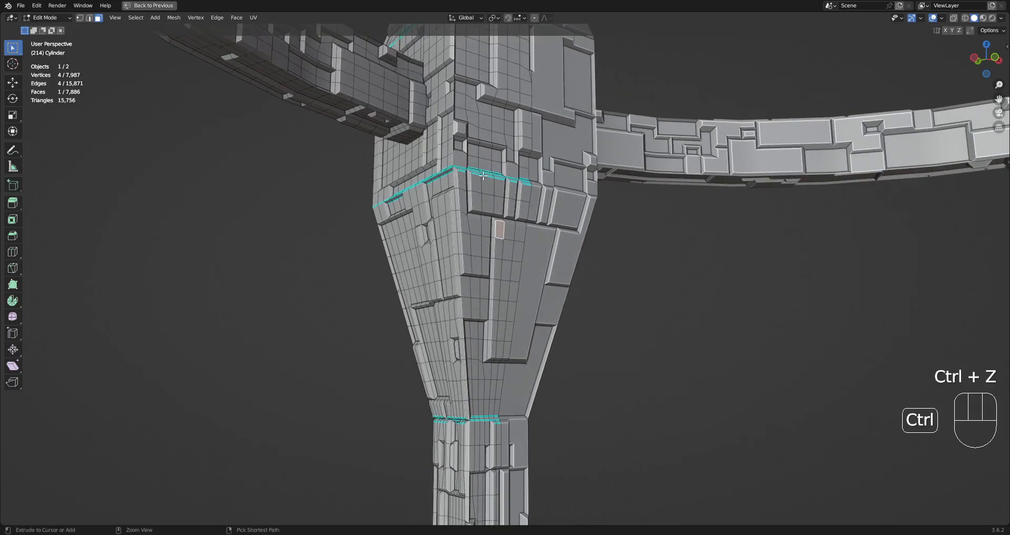
Step: Try Face Select from another face just below the head's widest edge, with length 0.043 and Linked Flat Faces enabled
click(489, 186)
key(shift+q)
mouse_move(657, 172)
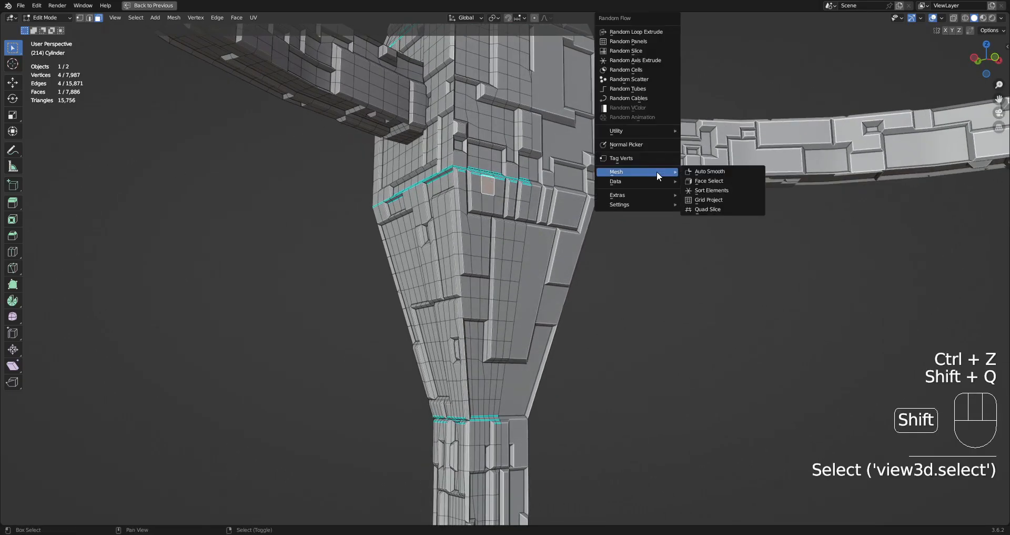
click(709, 180)
shift+drag(803, 223, 755, 223)
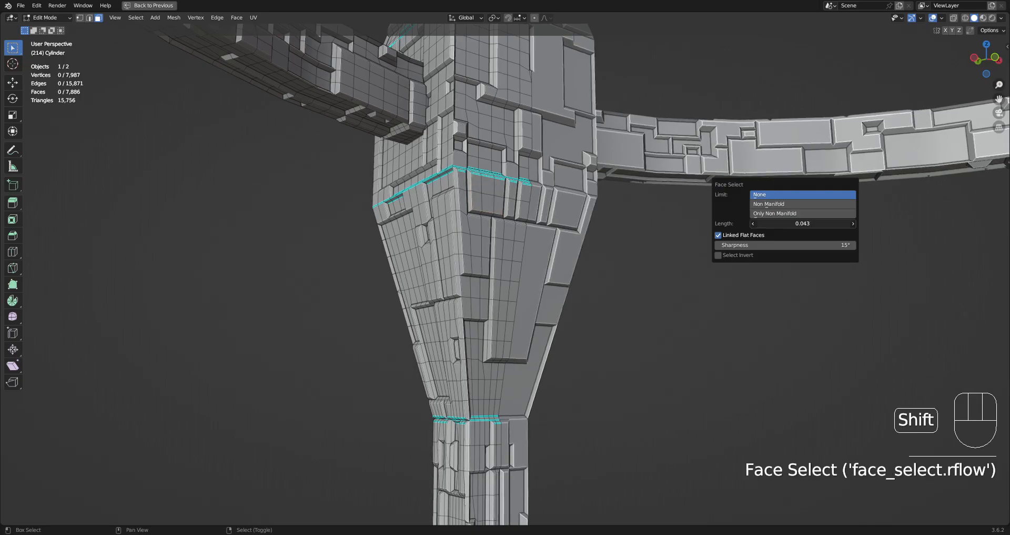
Step: Select the whole mesh and filter it with Face Select at length 0.014, with Linked Flat Faces enabled and sharpness 15°
key(a)
key(shift+q)
mouse_move(616, 162)
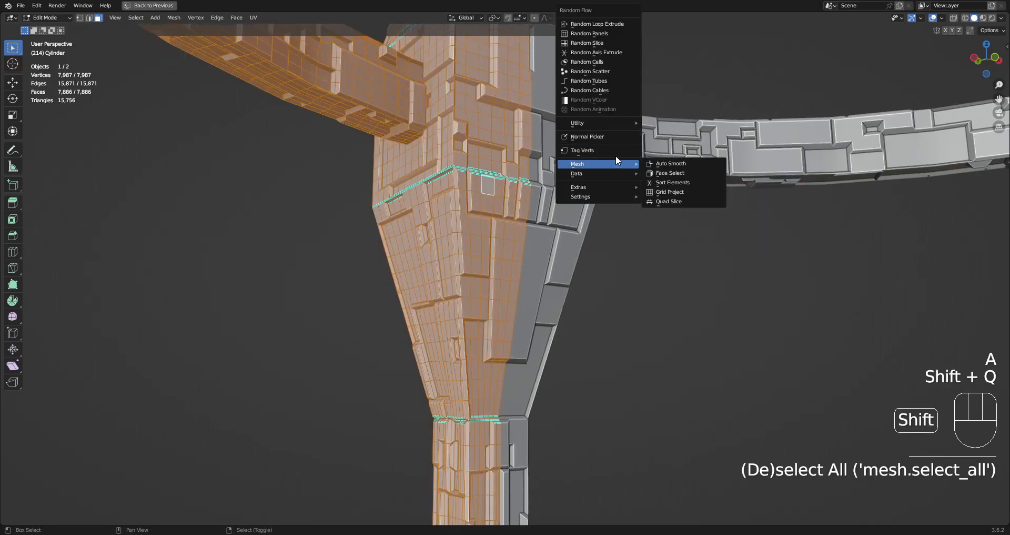
click(667, 175)
shift+drag(765, 223, 759, 218)
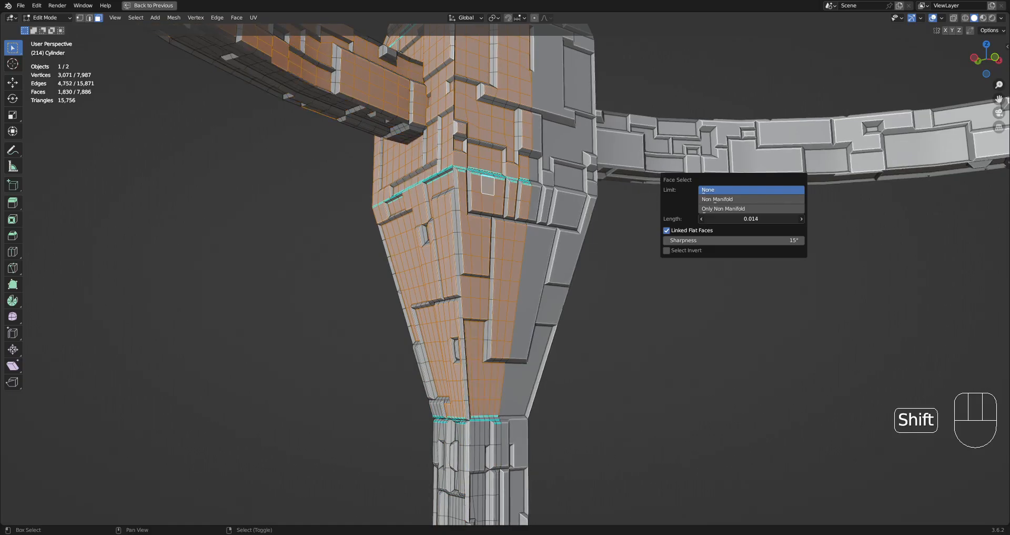
Step: Examine the selected flat plate faces on the ring, the post's head and its shaft, and revisit the Face Select command
scroll(302, 182, down, 5)
middle_drag(528, 132, 529, 172)
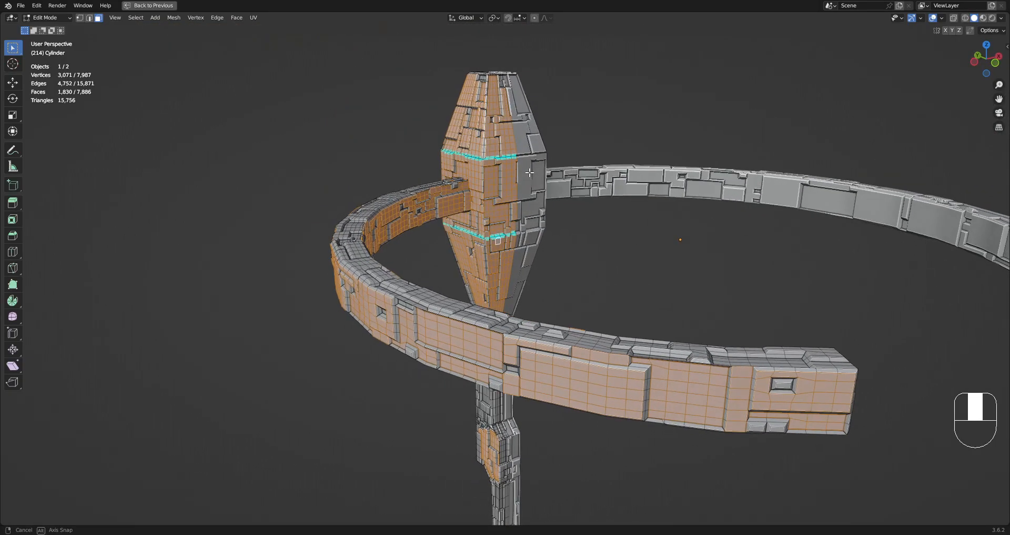
scroll(529, 173, up, 4)
alt+middle_click(485, 206)
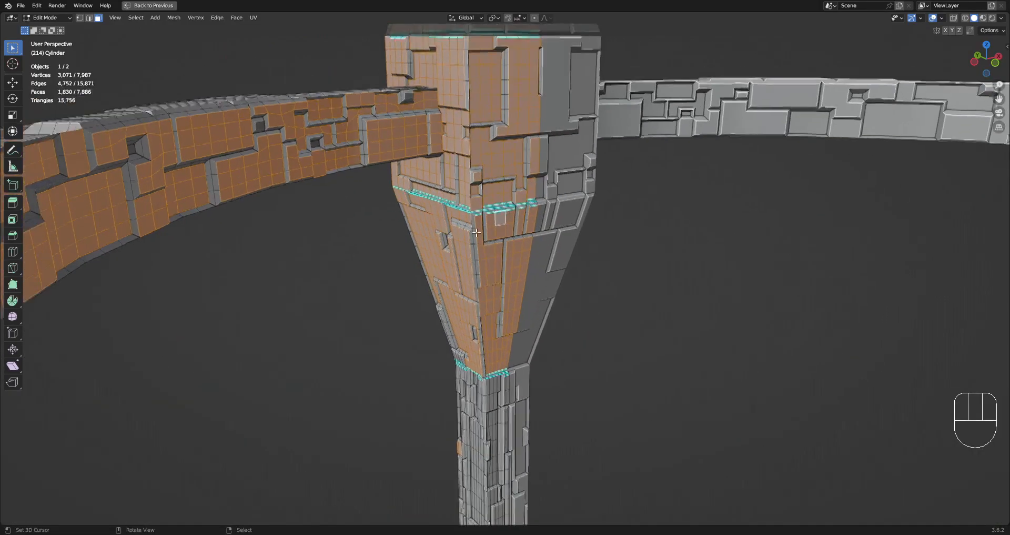
middle_drag(485, 272, 489, 200)
scroll(550, 326, up, 3)
shift+middle_drag(550, 326, 531, 109)
scroll(499, 377, down, 2)
mouse_move(499, 377)
middle_down()
mouse_move(500, 321)
mouse_move(500, 375)
middle_up()
scroll(548, 230, down, 4)
key(shift+q)
mouse_move(548, 232)
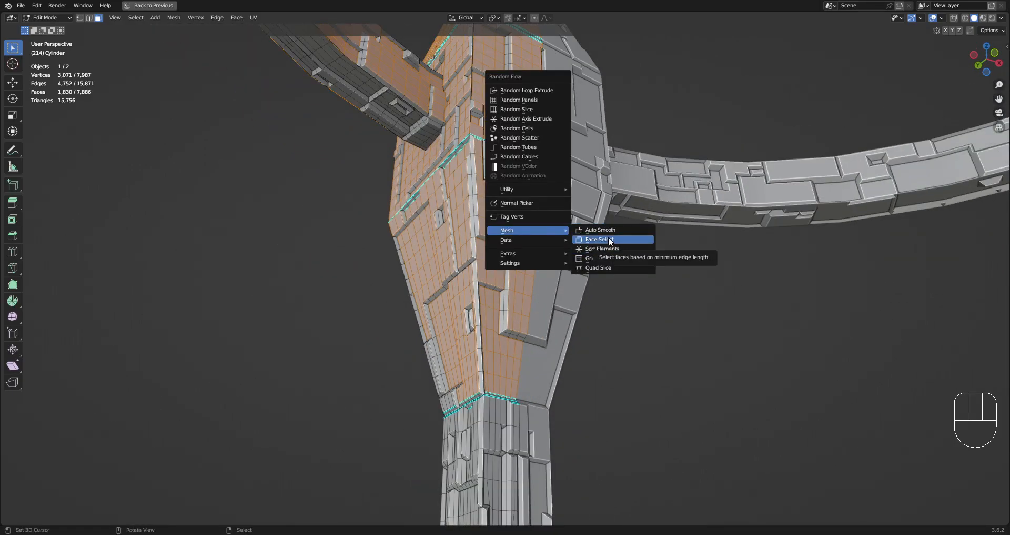
scroll(275, 304, down, 5)
middle_drag(647, 103, 577, 185)
Step: Replace the filtered face selection with the whole mesh, return to Object Mode and save the file
key(alt+a)
key(Tab)
key(Tab)
key(a)
key(Tab)
scroll(563, 243, down, 5)
key(ctrl+s)
scroll(576, 180, up, 4)
key(shift+q)
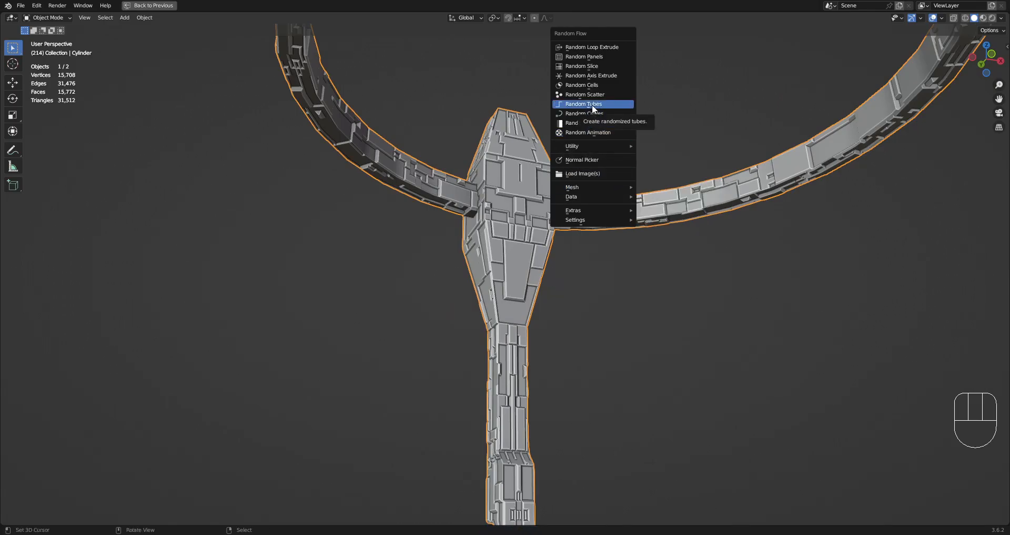
click(593, 67)
drag(637, 70, 670, 103)
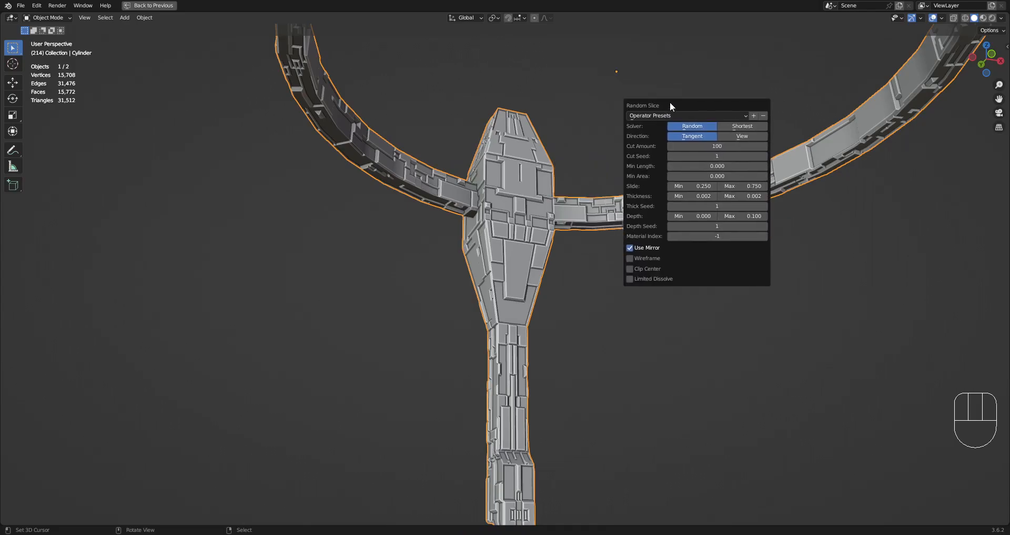
Step: Add a cube mesh at the 3D cursor, off to the side of the ring object
scroll(652, 381, down, 5)
shift+middle_drag(653, 382, 540, 211)
middle_drag(615, 176, 584, 208)
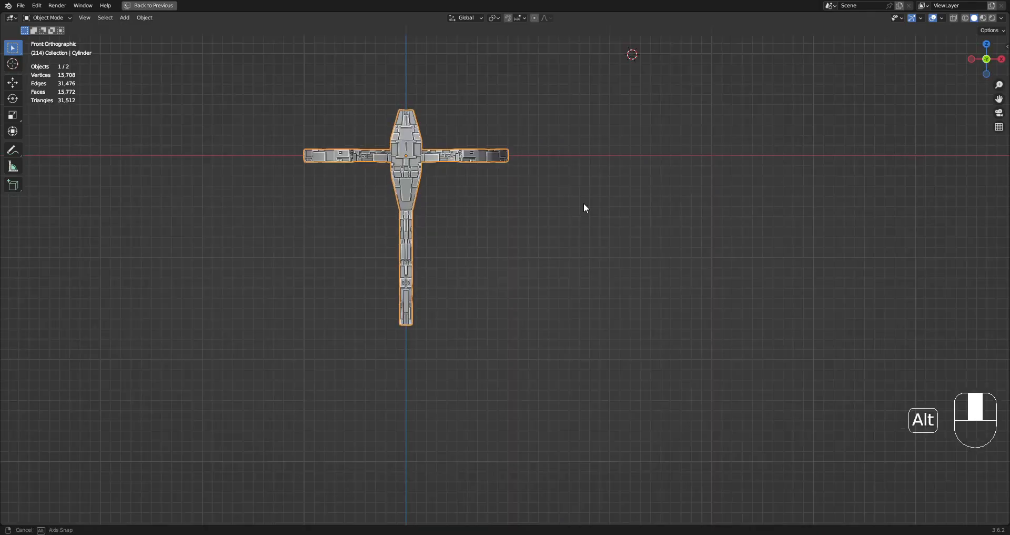
key(shift+a)
mouse_move(568, 234)
click(612, 257)
middle_drag(623, 258, 591, 210)
Step: Snap the 3D cursor to the cube, and return it to the world origin
key(shift+s)
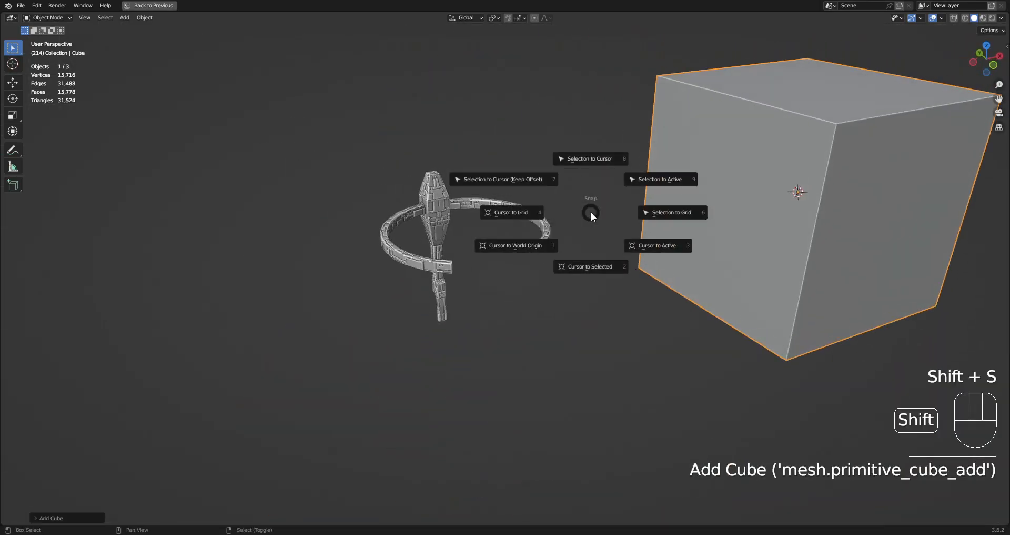
click(585, 270)
key(shift+s)
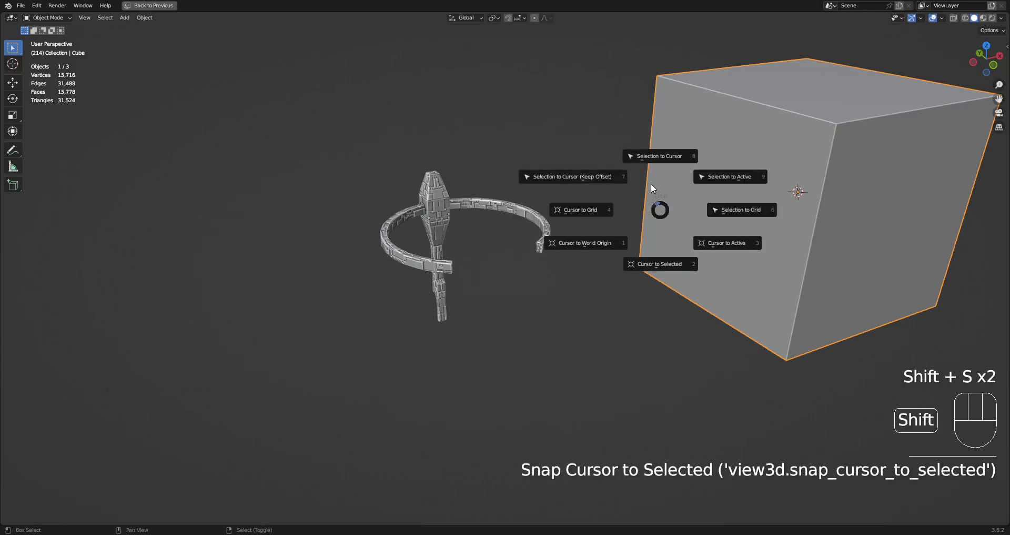
click(611, 241)
Step: Move the cube down and closer to the ring object in the side view
right_click(798, 210)
middle_drag(798, 211, 856, 181)
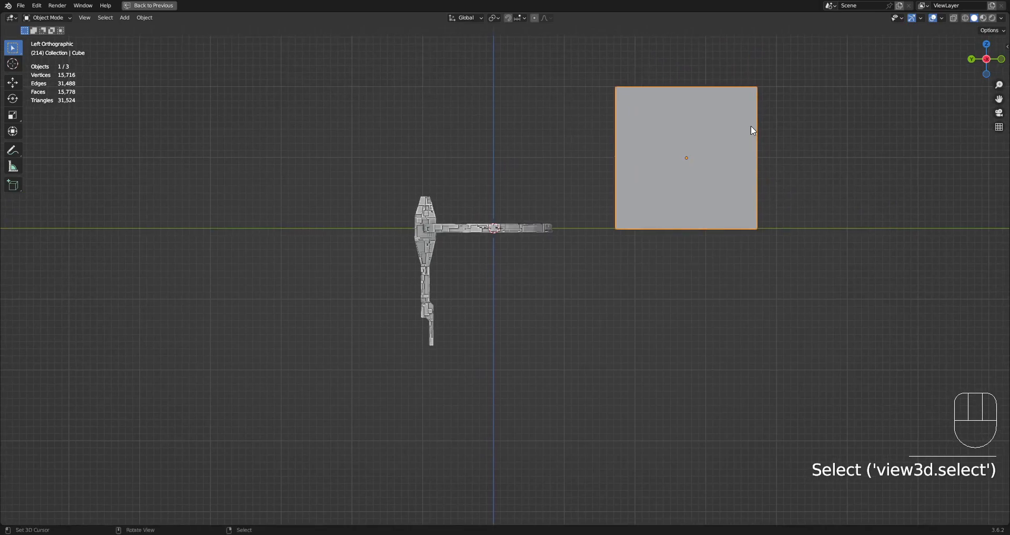
key(g)
click(717, 224)
middle_drag(717, 224, 607, 257)
scroll(605, 252, up, 4)
key(Tab)
key(Tab)
key(shift+q)
click(597, 185)
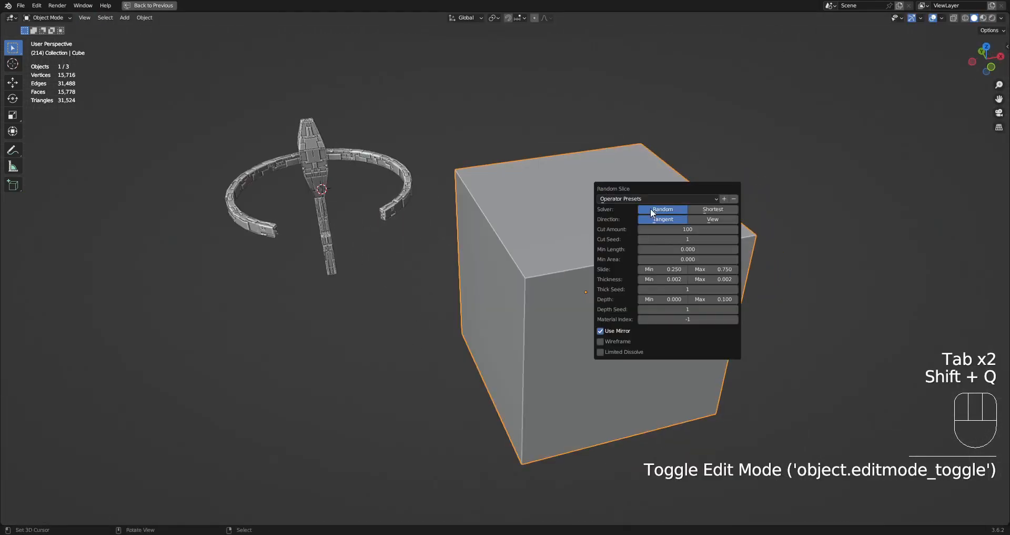
Step: Apply Random Cells to the cube with 24 subdivision cuts and Clear Adjacent Faces enabled
key(shift+q)
click(612, 181)
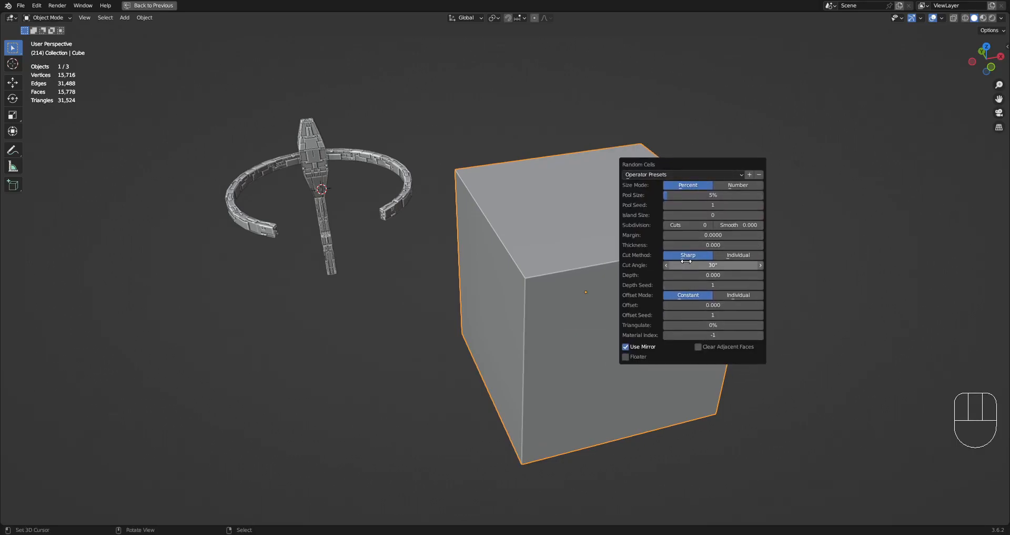
ctrl+scroll(684, 226, up, 12)
ctrl+scroll(684, 227, up, 12)
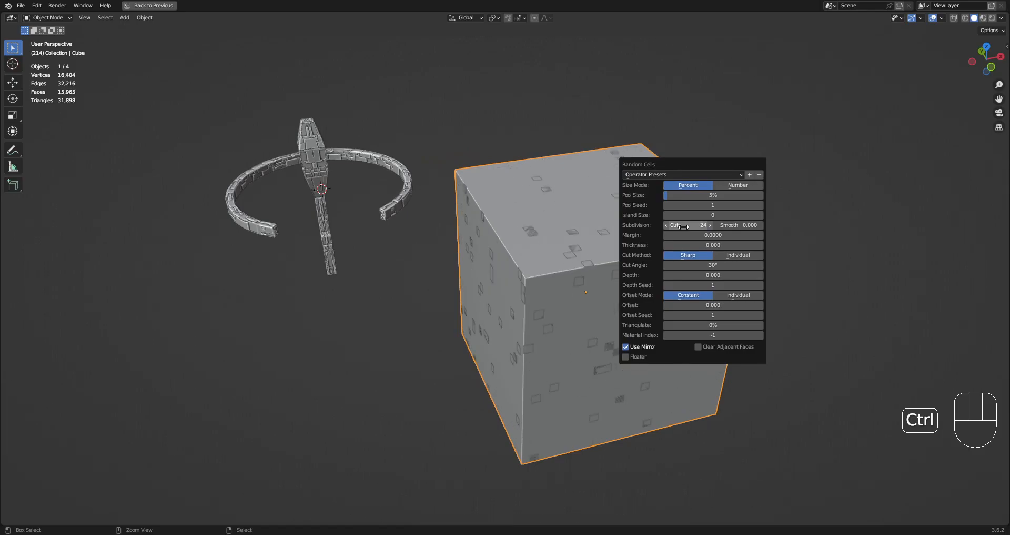
click(699, 347)
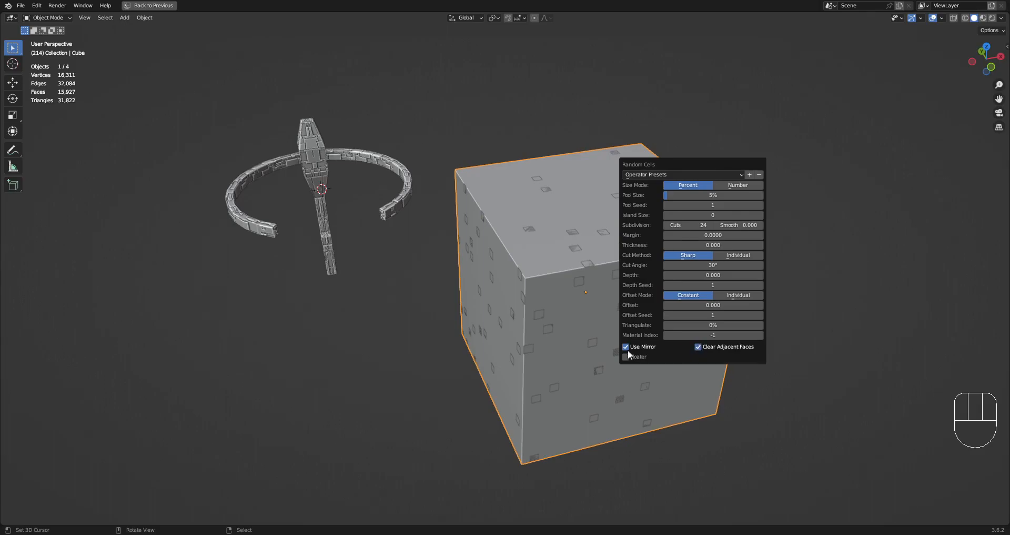
Step: Reopen the Random Cells settings, try raising the offset and cancel it, and set Depth to 0.376
middle_drag(691, 260, 698, 267)
key(F9)
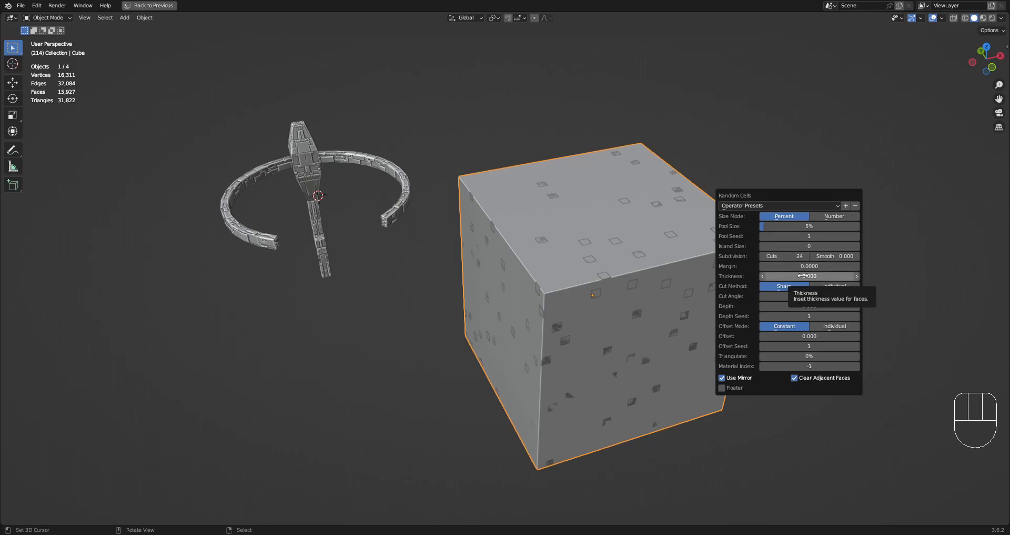
drag(810, 335, 845, 336)
right_click(810, 335)
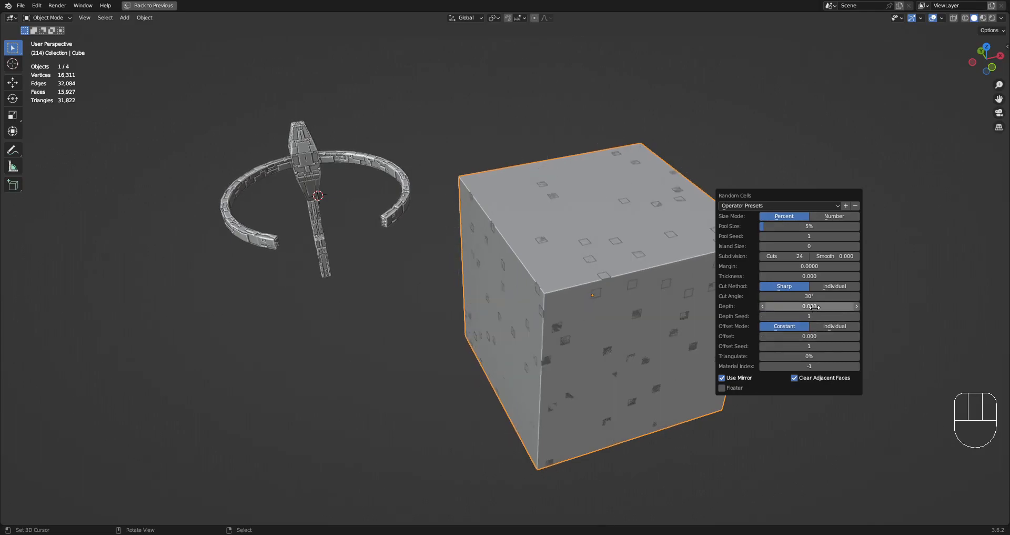
drag(814, 306, 839, 306)
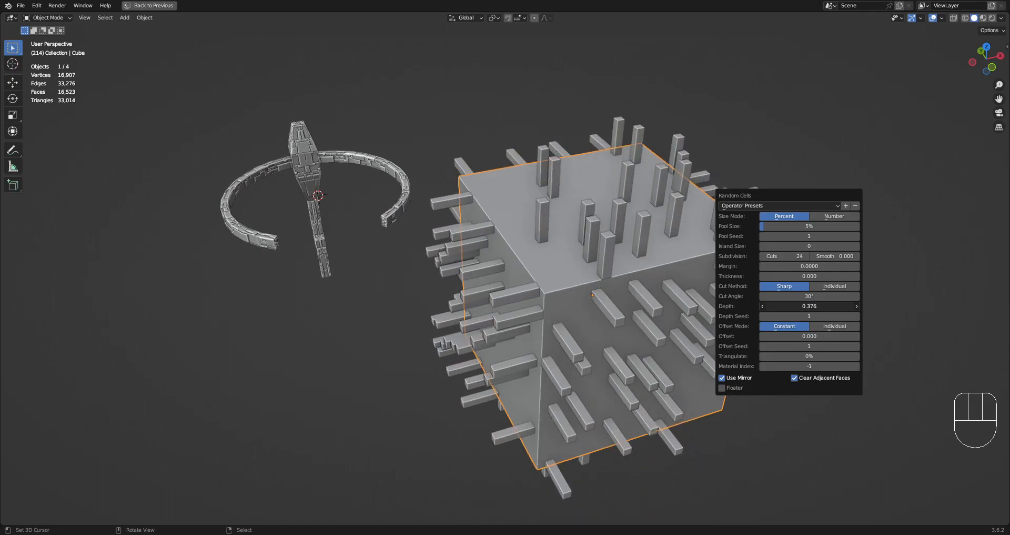
Step: Reopen the Random Cells settings for the cube and try an island size of 5 before returning it to 0
middle_drag(616, 321, 597, 306)
scroll(546, 320, up, 3)
scroll(550, 344, down, 2)
scroll(598, 306, down, 2)
scroll(664, 198, up, 2)
key(F9)
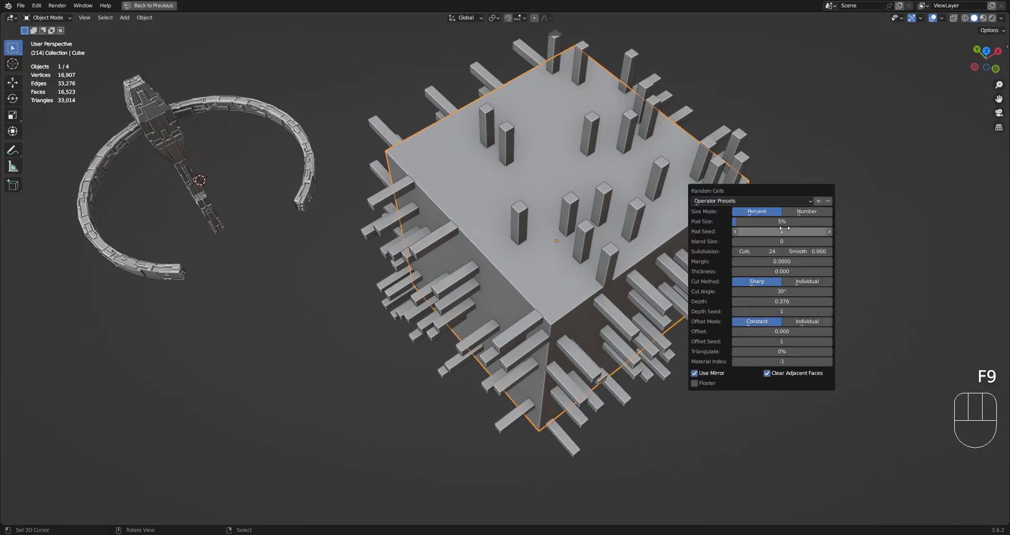
ctrl+scroll(783, 240, up, 2)
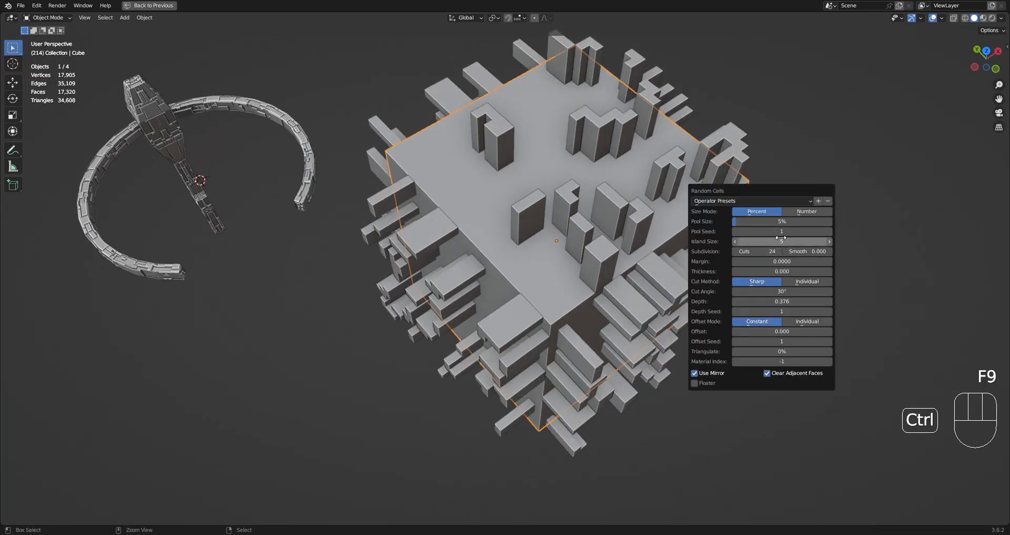
ctrl+scroll(781, 240, down, 3)
Step: Set the cube's Random Cells pool size to 7% and disable Clear Adjacent Faces
drag(776, 223, 739, 221)
click(774, 373)
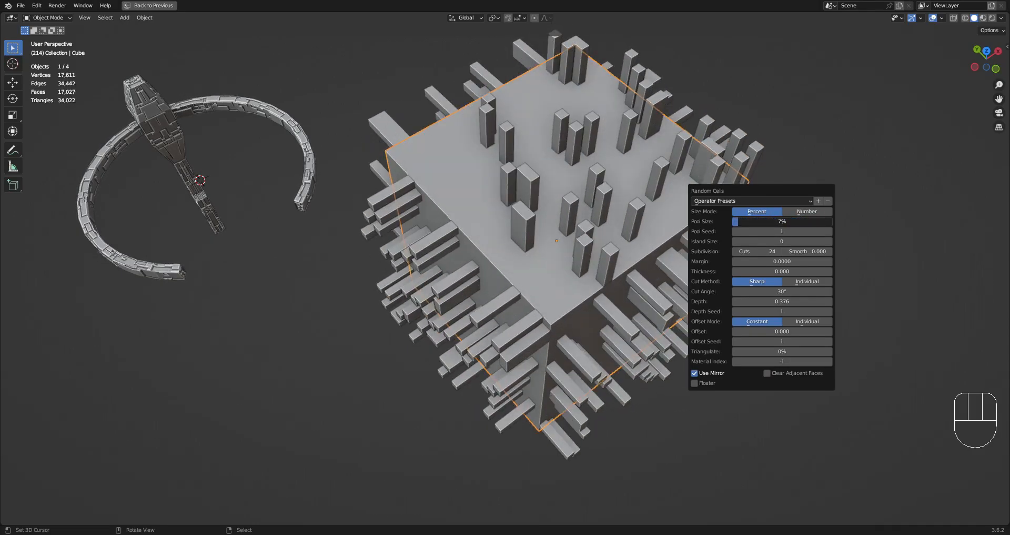
middle_drag(527, 248, 565, 238)
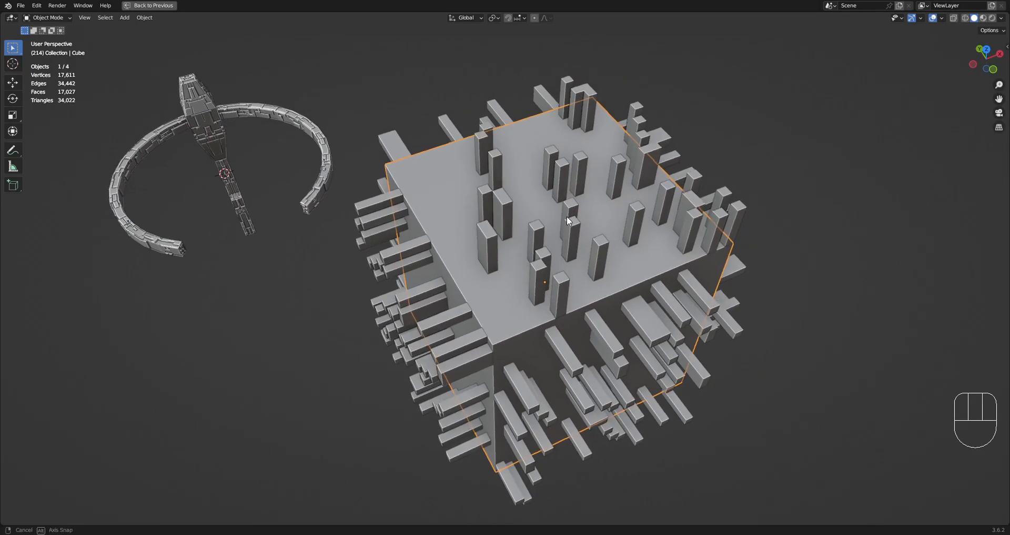
Step: Switch the offset mode of the cube's Random Cells to Individual
key(F9)
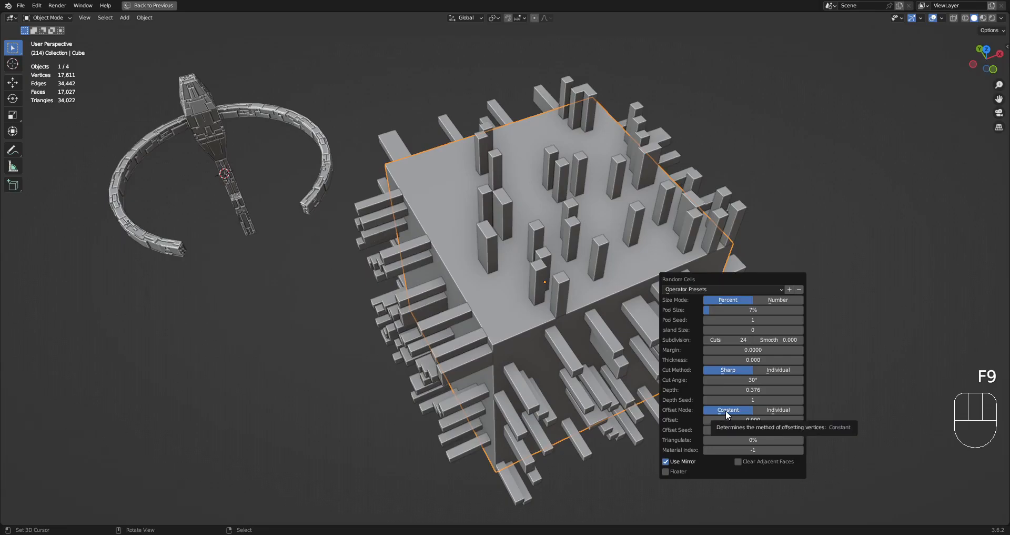
click(768, 412)
scroll(167, 379, down, 3)
mouse_move(620, 300)
middle_down()
mouse_move(620, 266)
mouse_move(622, 286)
middle_up()
scroll(663, 237, up, 1)
Step: Try the cube's Random Cells with an Individual cut method, Constant offset mode and an island size of 30
key(F9)
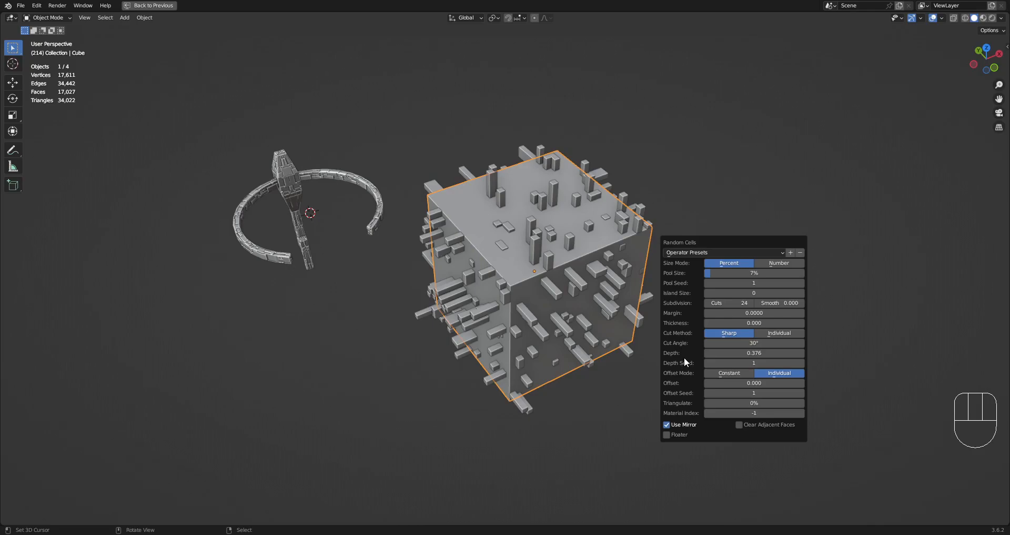
click(780, 332)
drag(754, 352, 787, 353)
right_click(755, 352)
click(733, 373)
drag(756, 291, 849, 291)
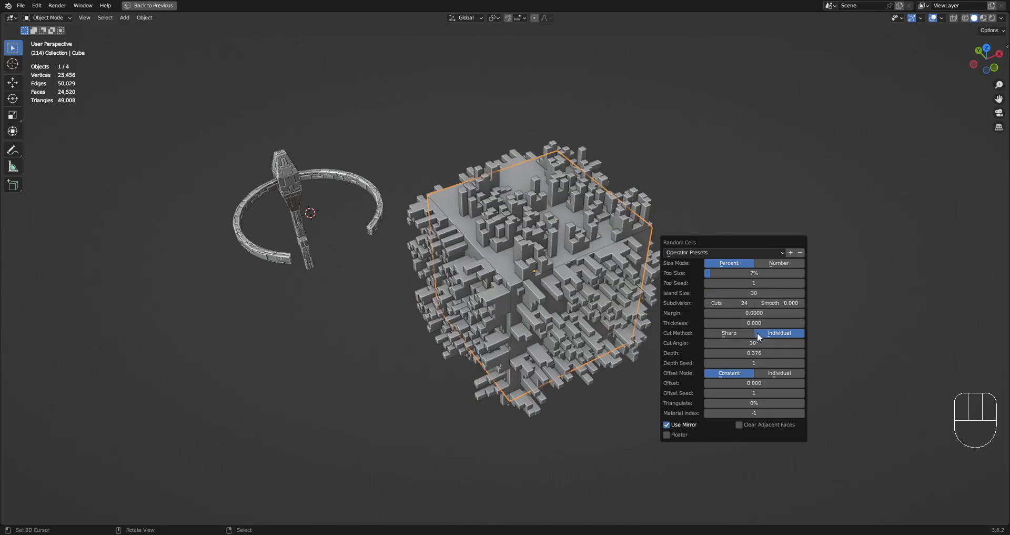
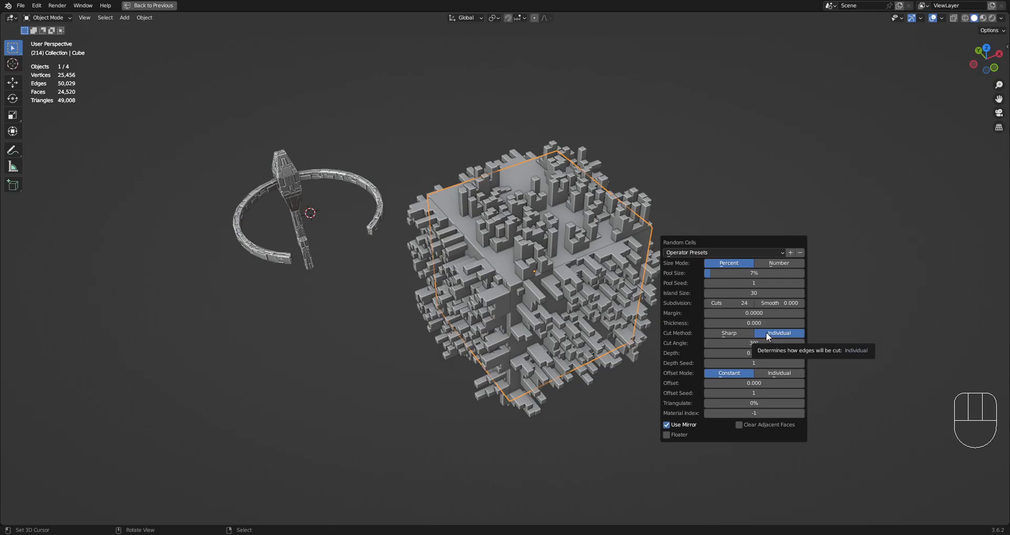
Step: Set the cut method to Sharp and the offset mode to Individual for the cube's cells, and inspect the cube from several angles
click(718, 332)
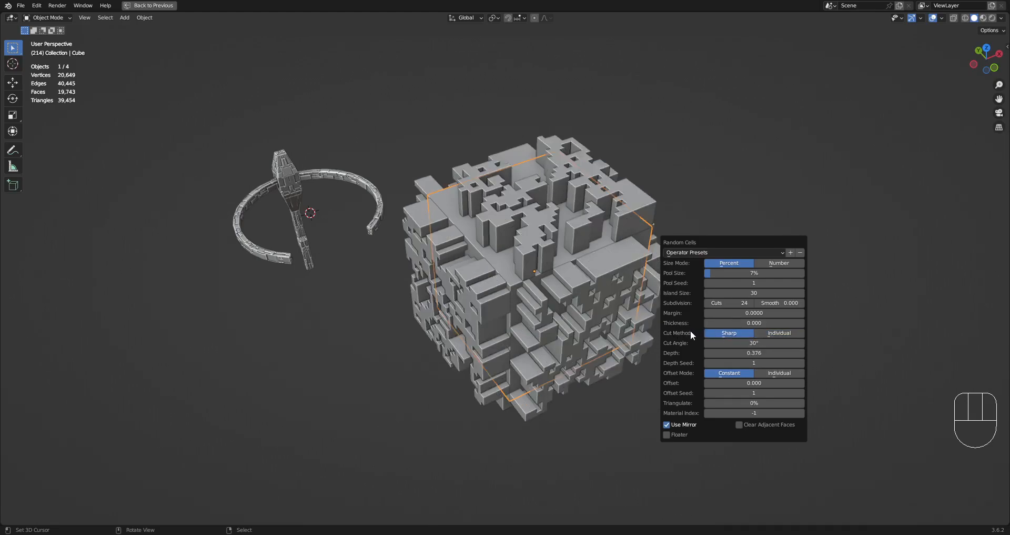
click(771, 373)
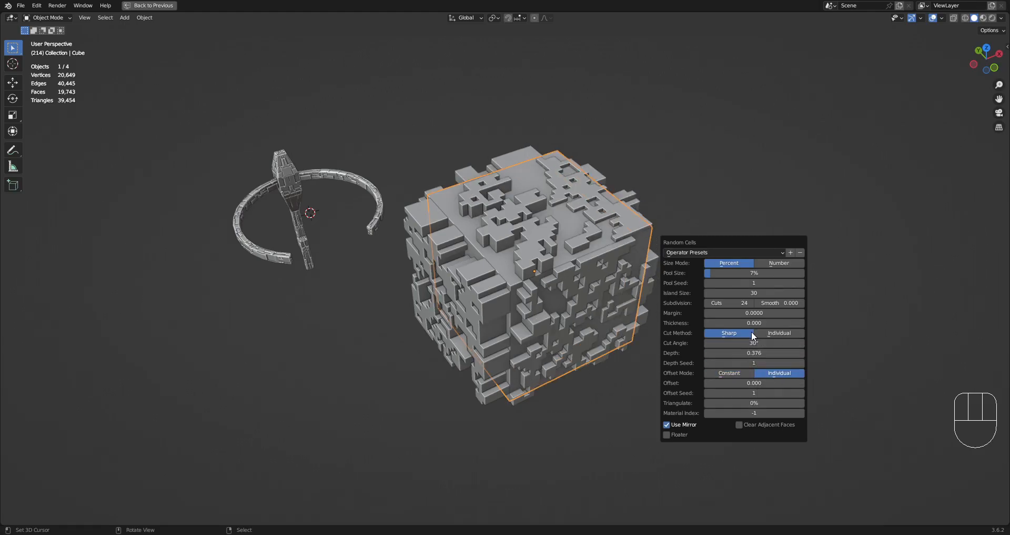
middle_drag(632, 251, 510, 243)
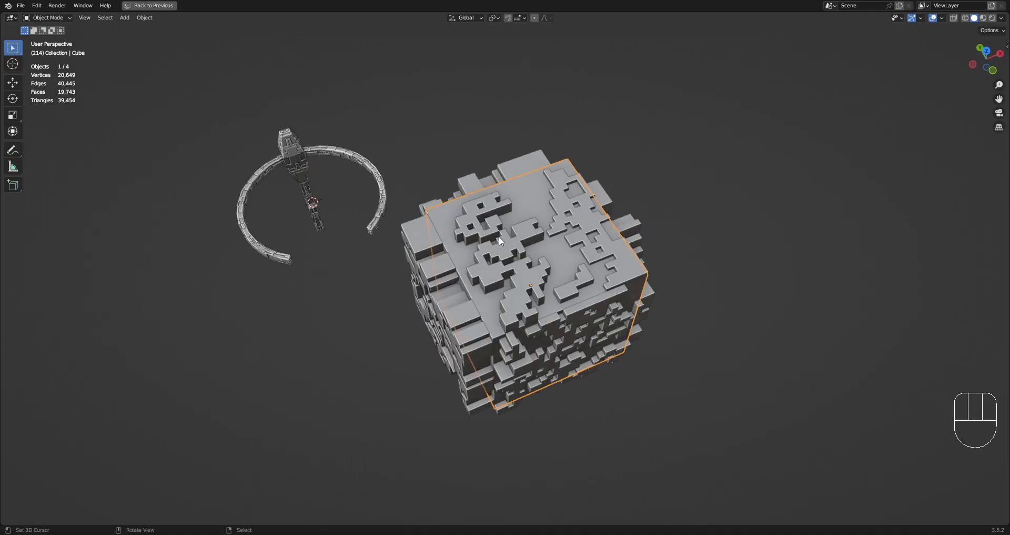
middle_drag(520, 319, 552, 286)
middle_drag(506, 203, 526, 231)
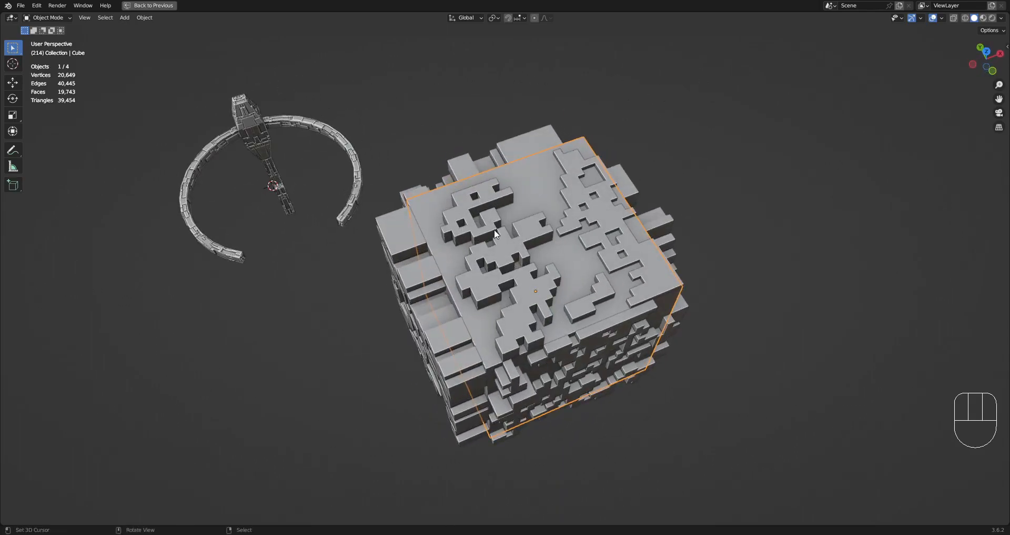
middle_drag(528, 312, 605, 259)
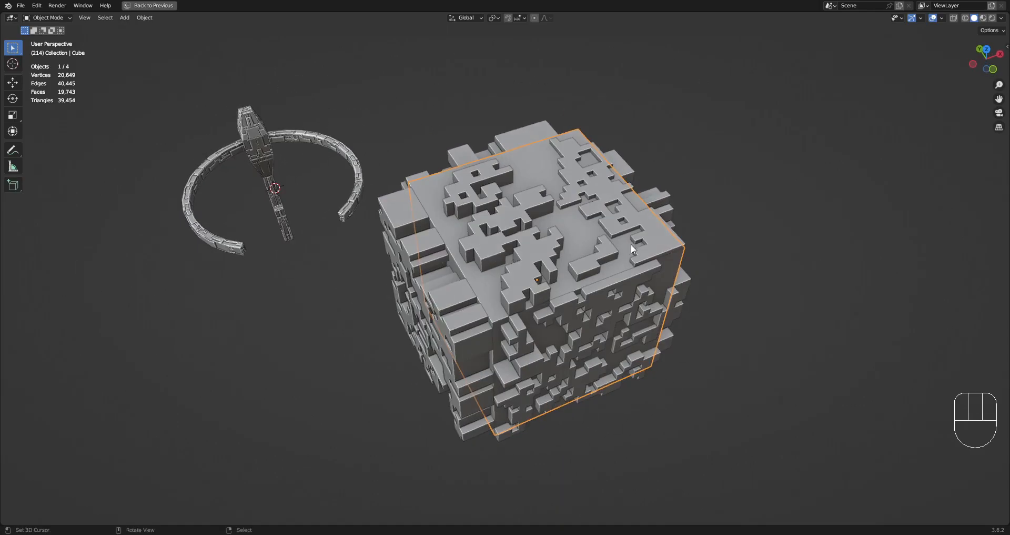
middle_drag(622, 212, 652, 210)
Step: Reopen the Random Cells settings for the cube and set the island size to 4
key(F9)
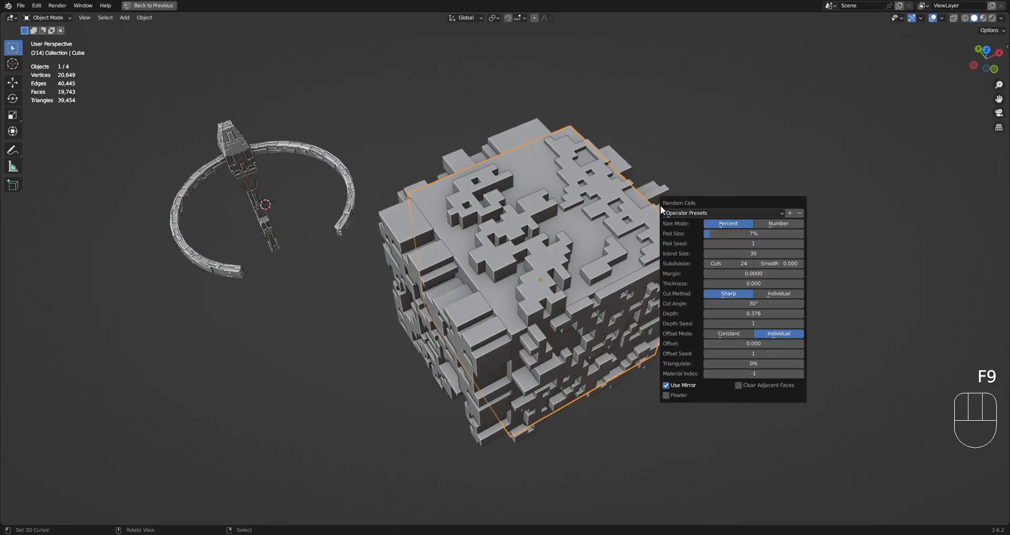
drag(756, 255, 732, 255)
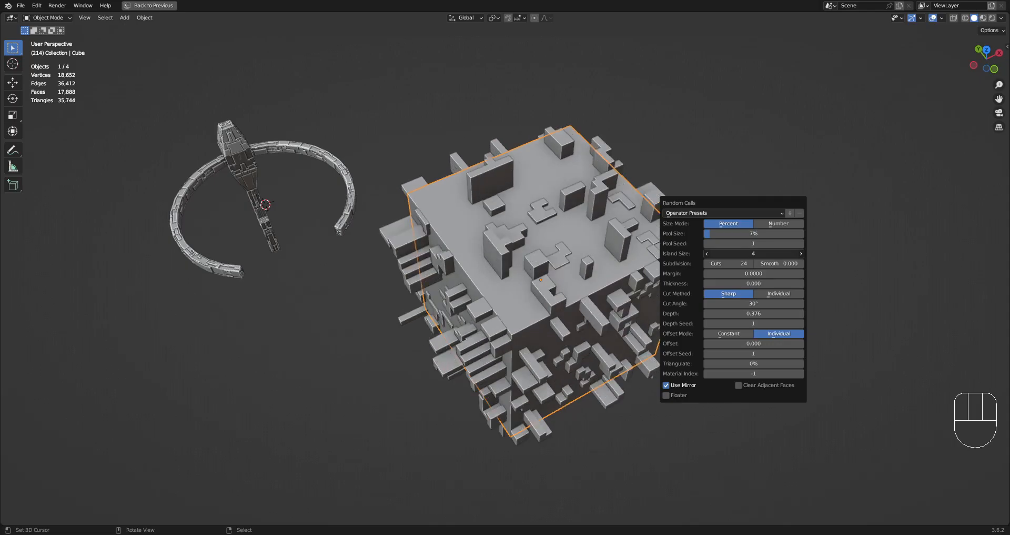
click(746, 211)
click(732, 220)
Step: Delete the cube and save the file with the ring object in view
right_click(509, 271)
key(x)
shift+middle_drag(259, 278, 521, 368)
scroll(510, 325, up, 4)
key(ctrl+s)
Step: Select all of the ring object's faces in Edit Mode, return to Object Mode and save the file
right_click(483, 251)
key(Tab)
key(a)
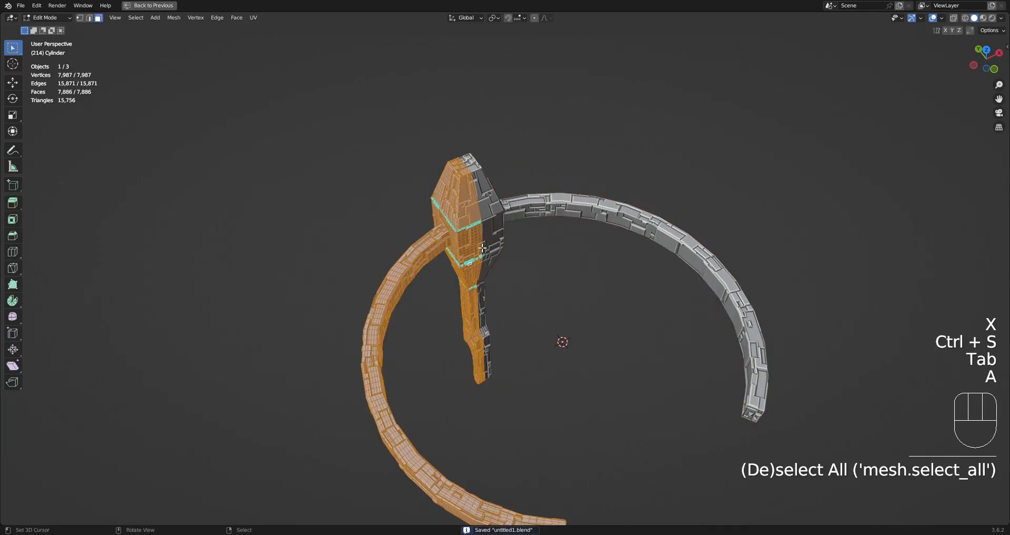
key(Tab)
middle_drag(492, 291, 529, 254)
key(ctrl+s)
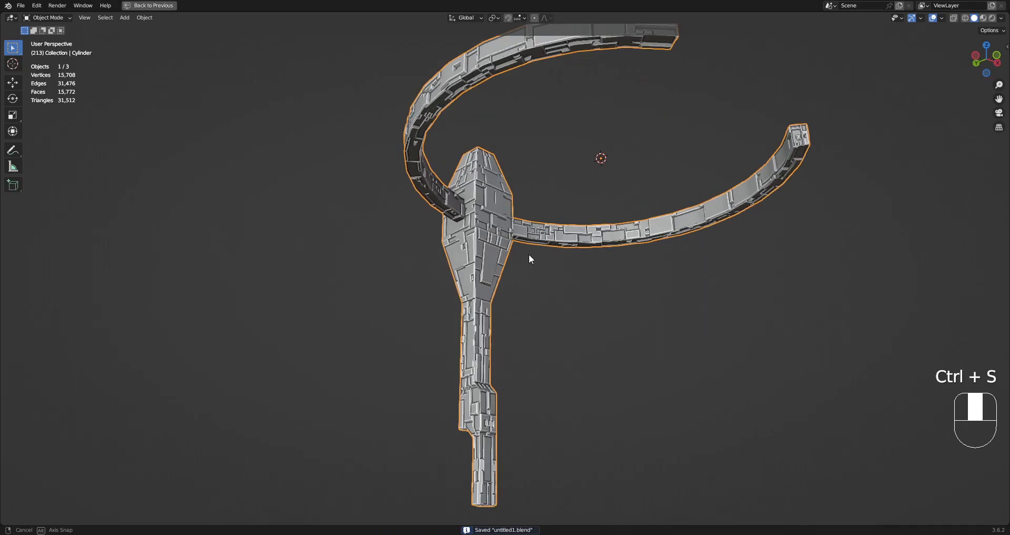
key(shift+q)
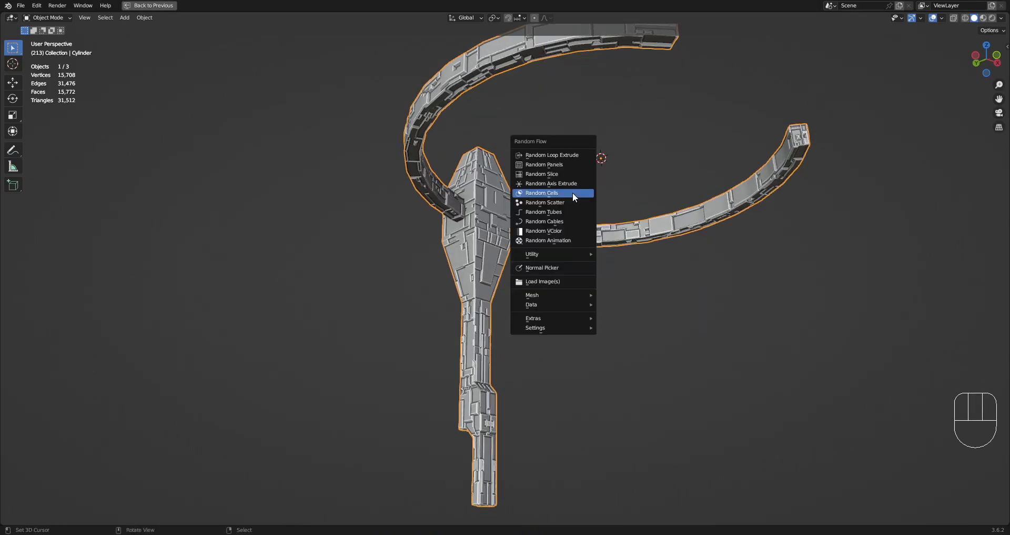
click(574, 193)
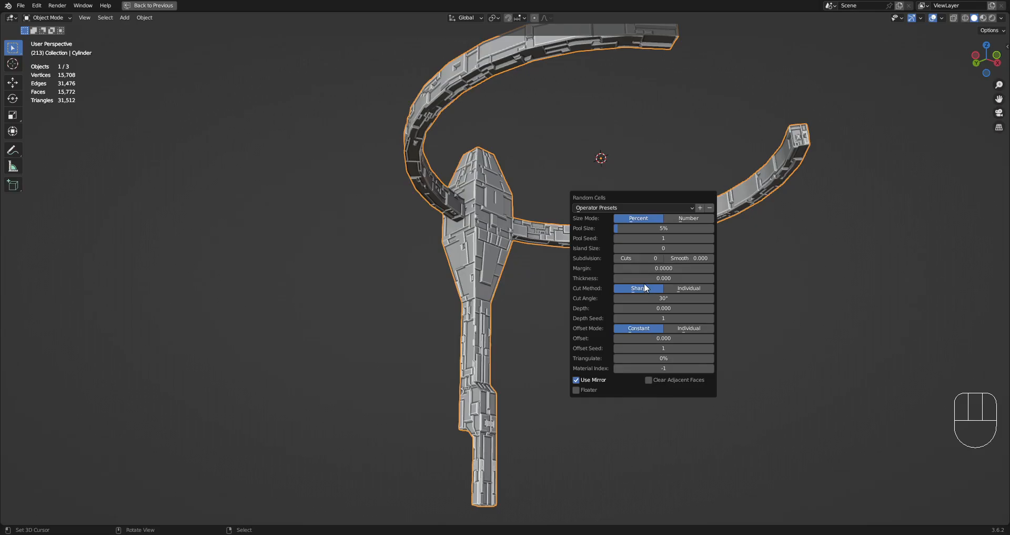
key(Tab)
middle_drag(606, 247, 642, 248)
key(Tab)
Step: Apply Random Cells to the ring object with Depth 0.103, size mode Number and a pool size of 50
key(shift+q)
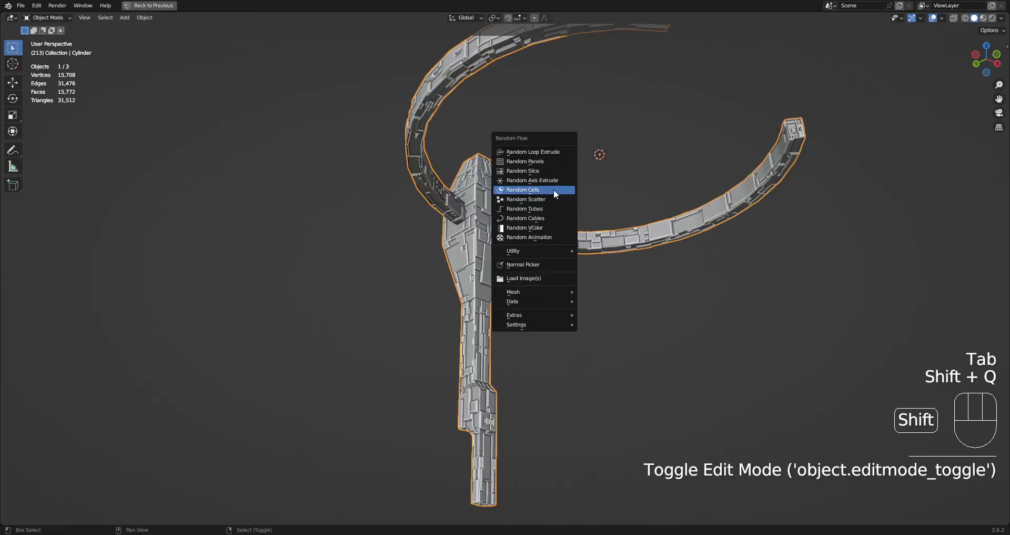
click(554, 188)
drag(570, 197, 592, 162)
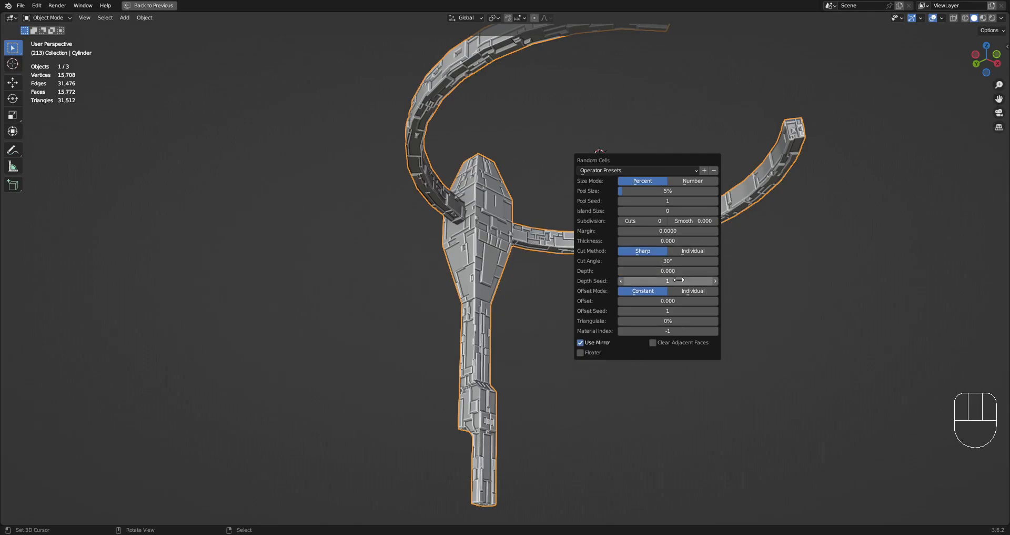
mouse_move(677, 270)
mouse_down()
mouse_move(690, 271)
mouse_move(679, 271)
mouse_up()
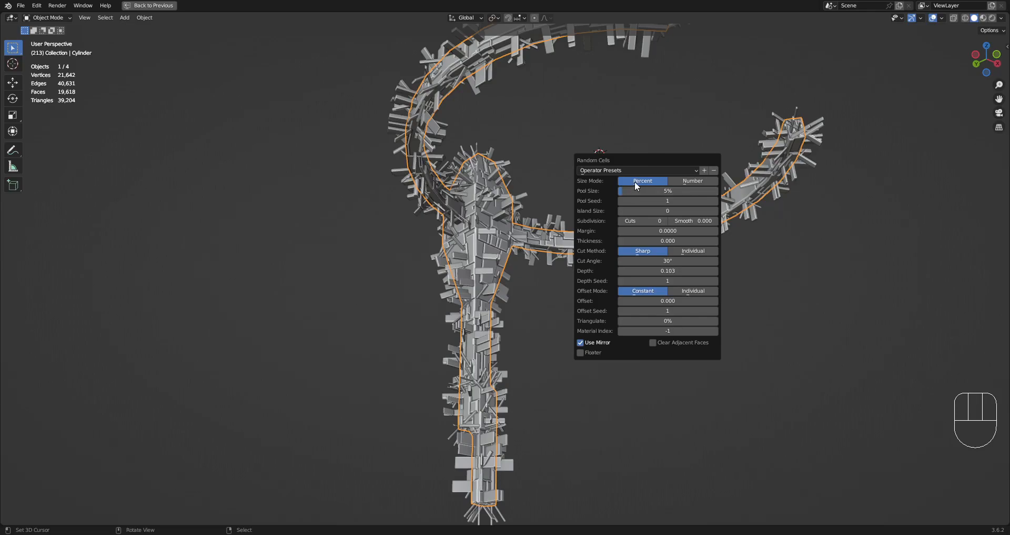
click(699, 179)
click(673, 192)
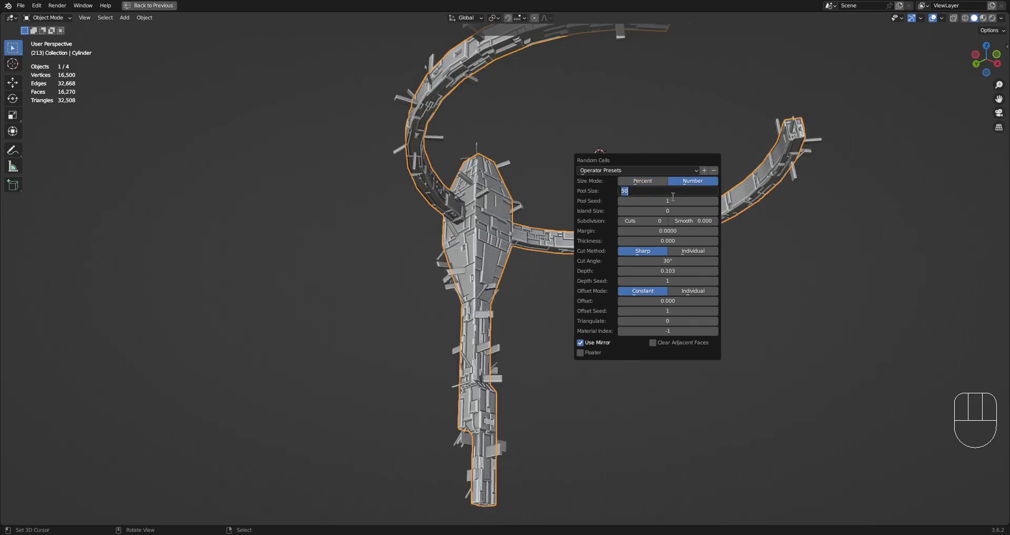
key(Return)
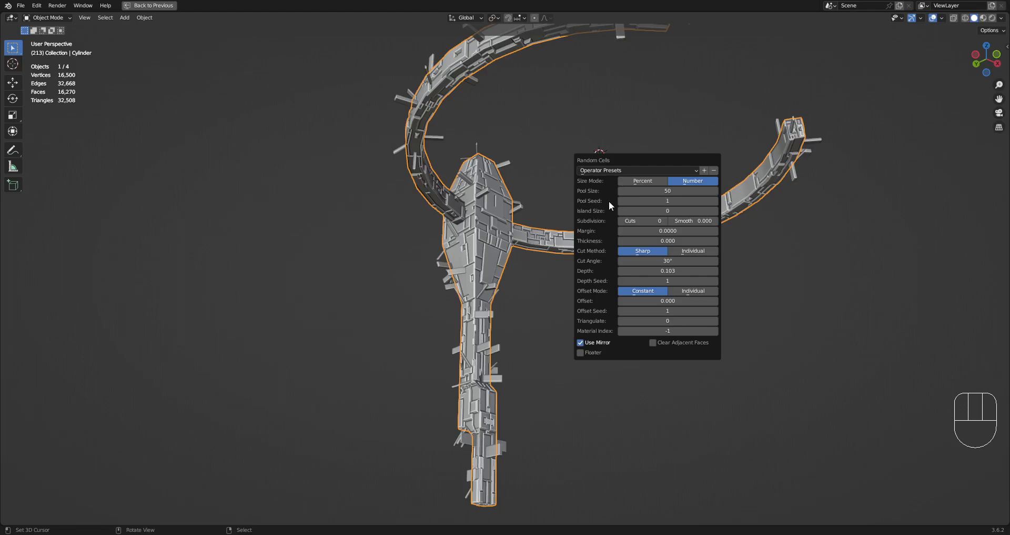
Step: Hide the viewport overlays and switch the offset mode of the ring object's cells to Individual
middle_drag(537, 346, 589, 314)
key(shift+alt+z)
key(F9)
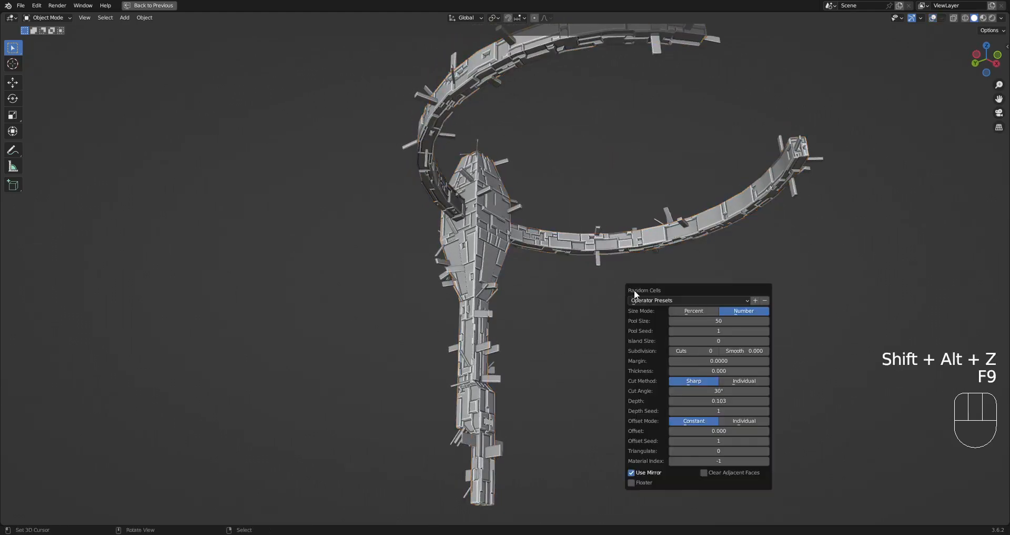
click(744, 419)
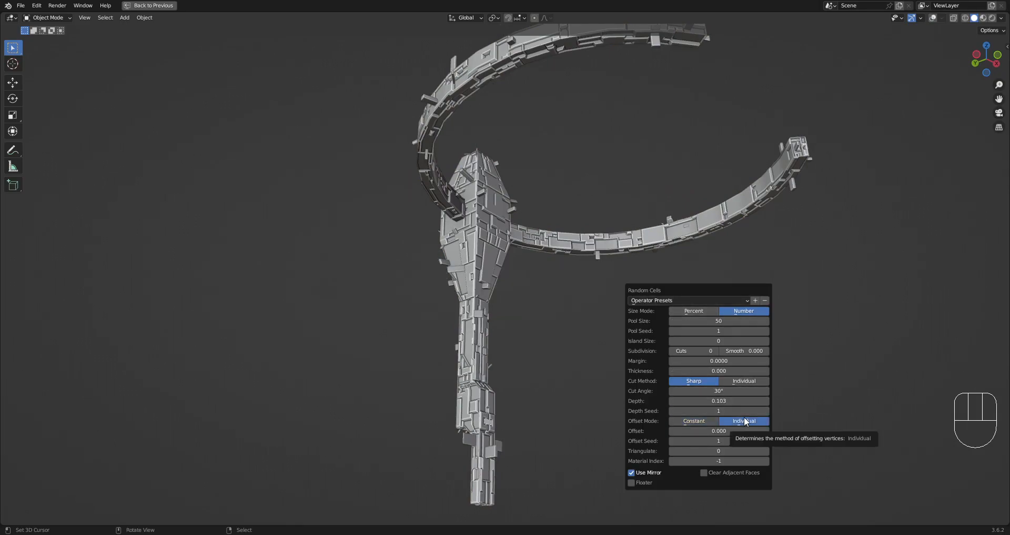
middle_drag(605, 369, 665, 356)
scroll(618, 282, up, 4)
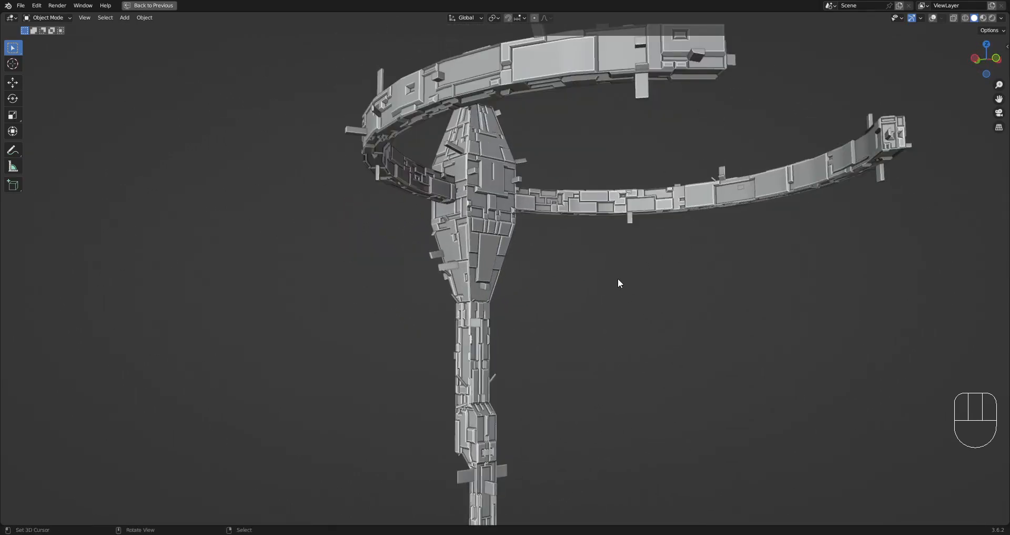
Step: Reopen the Random Cells settings for the ring object and set the subdivision cuts to 2
key(F9)
middle_drag(617, 307, 626, 301)
key(F9)
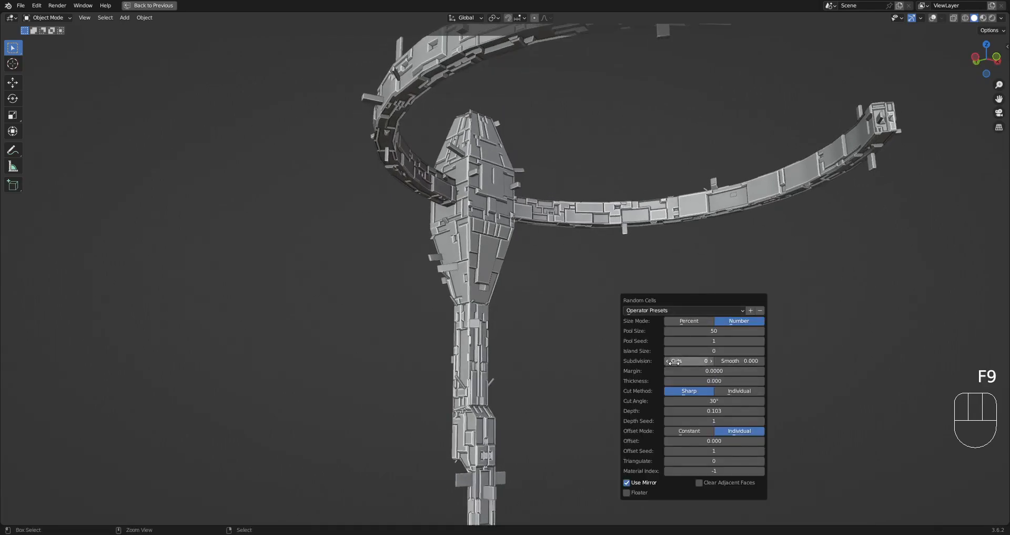
ctrl+scroll(674, 361, up, 1)
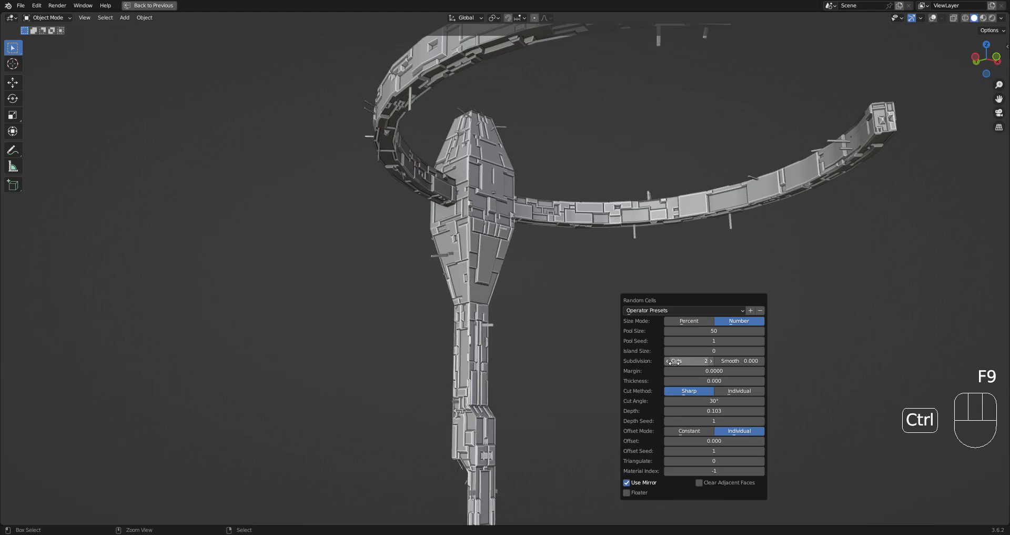
Step: Examine the extruded cells on the ring object from several angles and distances
middle_drag(185, 352, 544, 260)
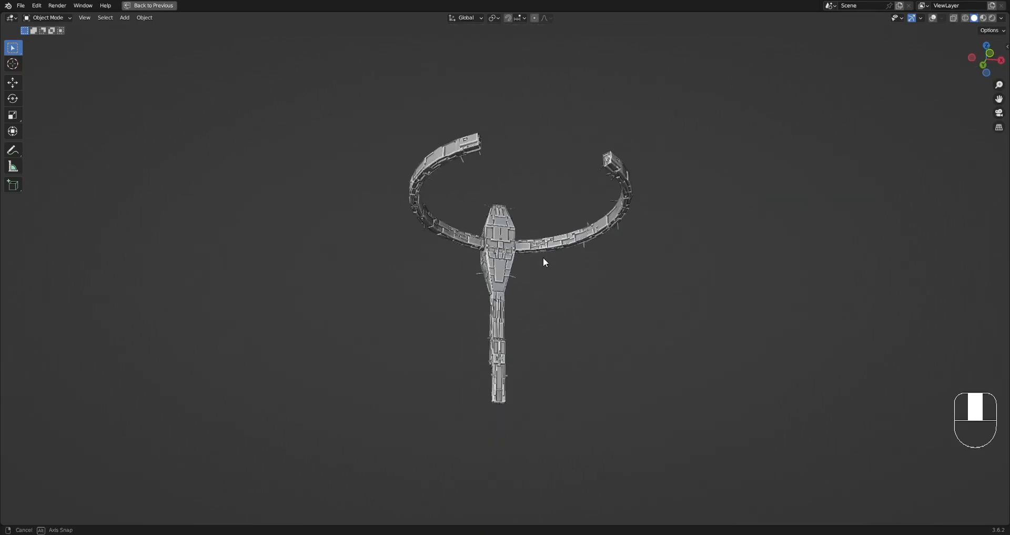
scroll(544, 261, up, 2)
mouse_move(553, 250)
middle_down()
mouse_move(558, 268)
mouse_move(567, 254)
middle_up()
scroll(466, 230, down, 4)
scroll(560, 268, up, 2)
middle_drag(527, 211, 519, 254)
scroll(549, 217, down, 1)
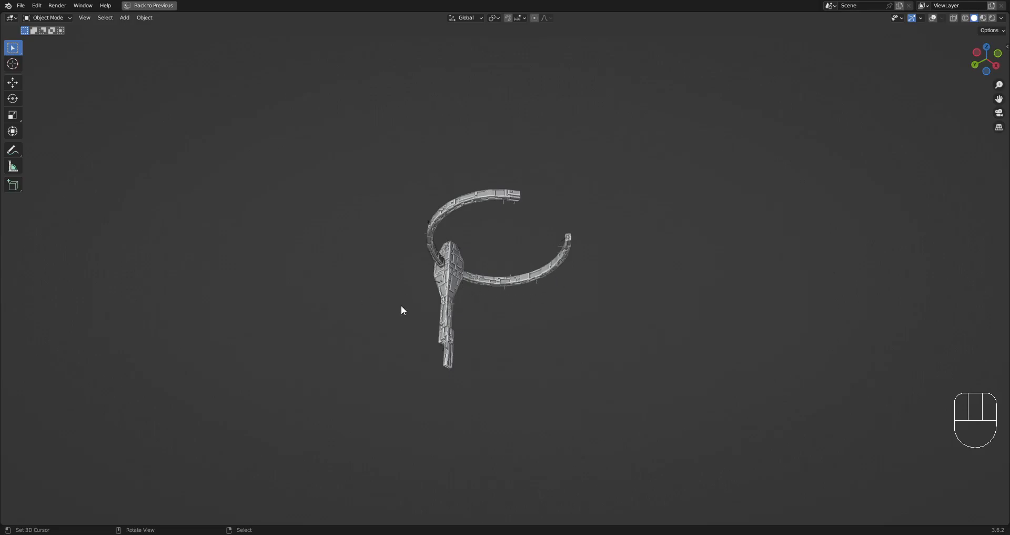
scroll(525, 260, up, 8)
scroll(525, 260, down, 3)
mouse_move(525, 253)
shift+middle_down()
mouse_move(543, 226)
mouse_move(466, 264)
mouse_move(519, 249)
mouse_move(518, 222)
mouse_move(528, 244)
shift+middle_up()
scroll(543, 226, down, 1)
Step: Save the file with the cells added to the ring object
key(ctrl+s)
scroll(465, 265, down, 3)
scroll(517, 235, up, 5)
scroll(519, 222, down, 2)
scroll(598, 250, up, 2)
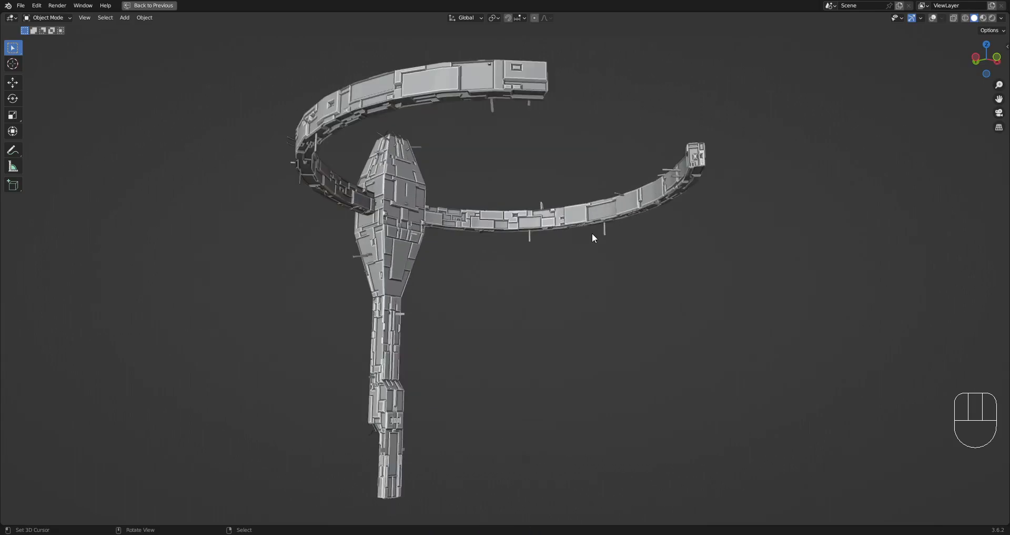
Step: Reopen the Random Cells settings, move them clear of the ring object and set the pool seed to 2
key(F9)
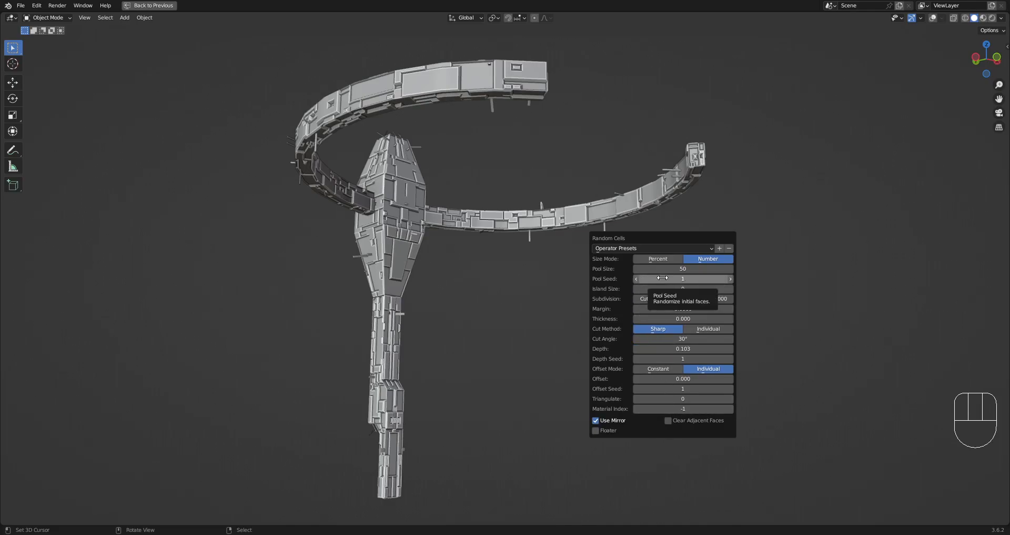
drag(652, 242, 750, 207)
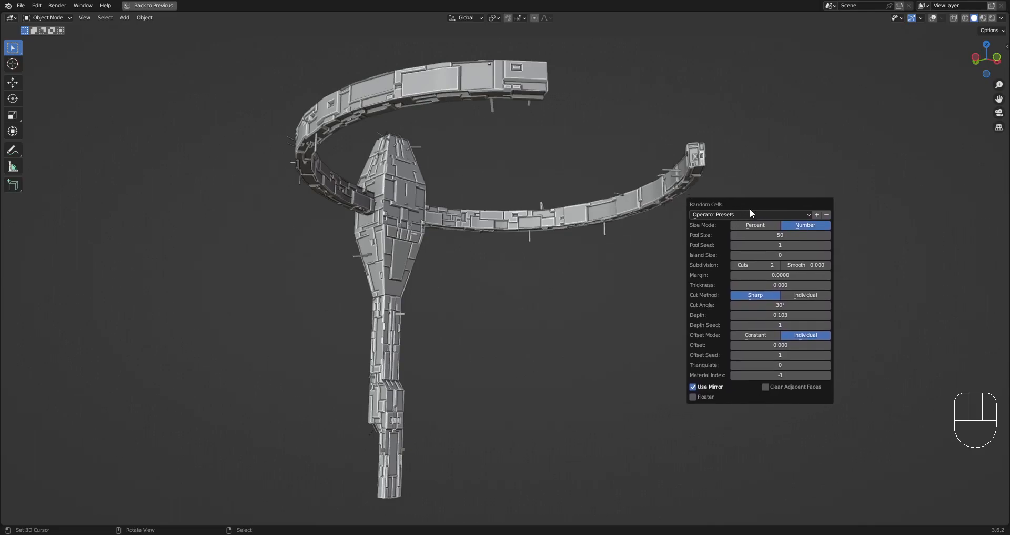
ctrl+scroll(773, 248, up, 1)
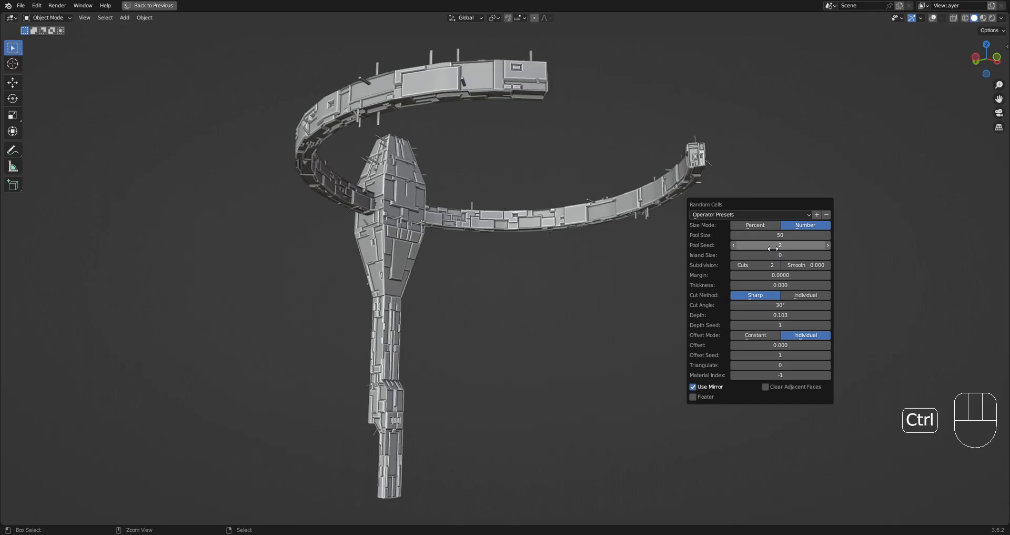
Step: Try other pool seeds for the cells, return to seed 2 and view the ring object from another angle
ctrl+scroll(774, 248, up, 1)
ctrl+scroll(773, 248, up, 1)
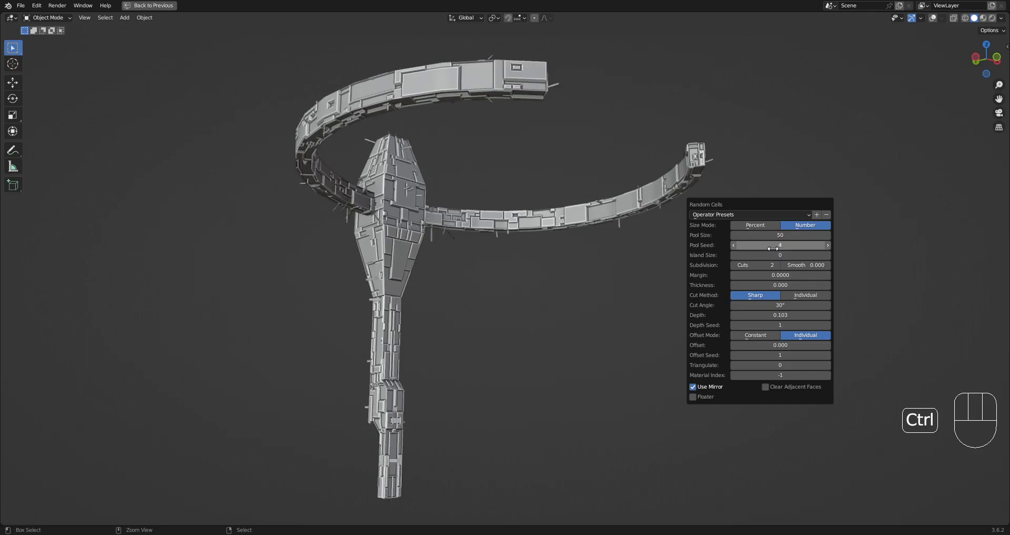
ctrl+scroll(774, 248, down, 1)
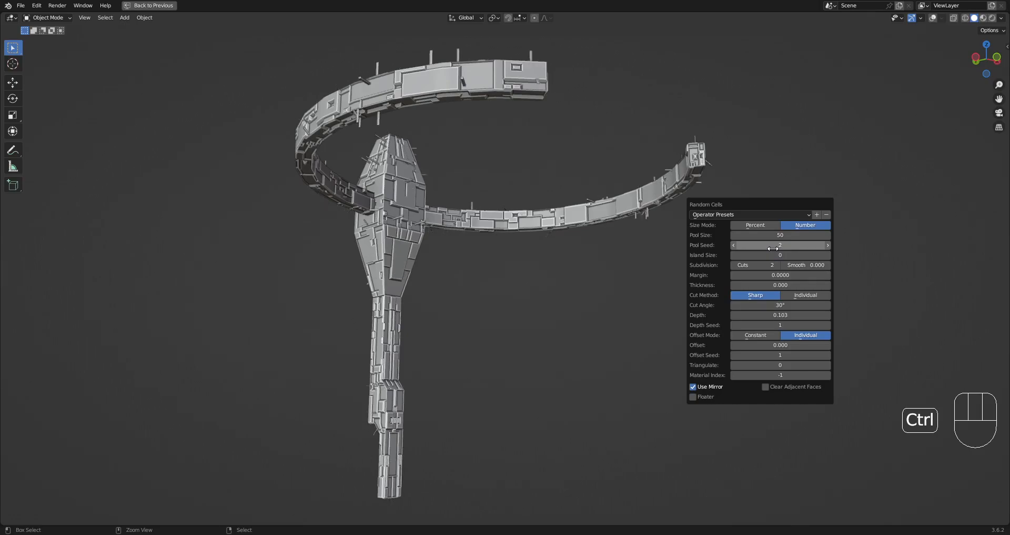
scroll(547, 293, down, 2)
middle_drag(548, 293, 518, 287)
scroll(520, 289, up, 2)
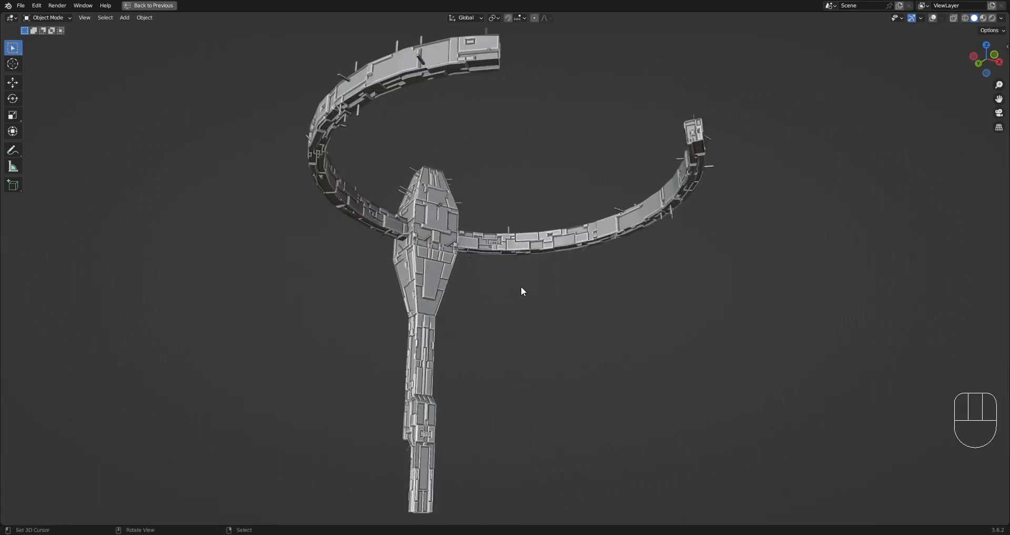
Step: Reopen the Random Cells settings and set the pool seed to 4 and the pool size to 100
key(F9)
ctrl+scroll(704, 339, up, 1)
ctrl+scroll(703, 340, up, 1)
click(705, 330)
text(100)
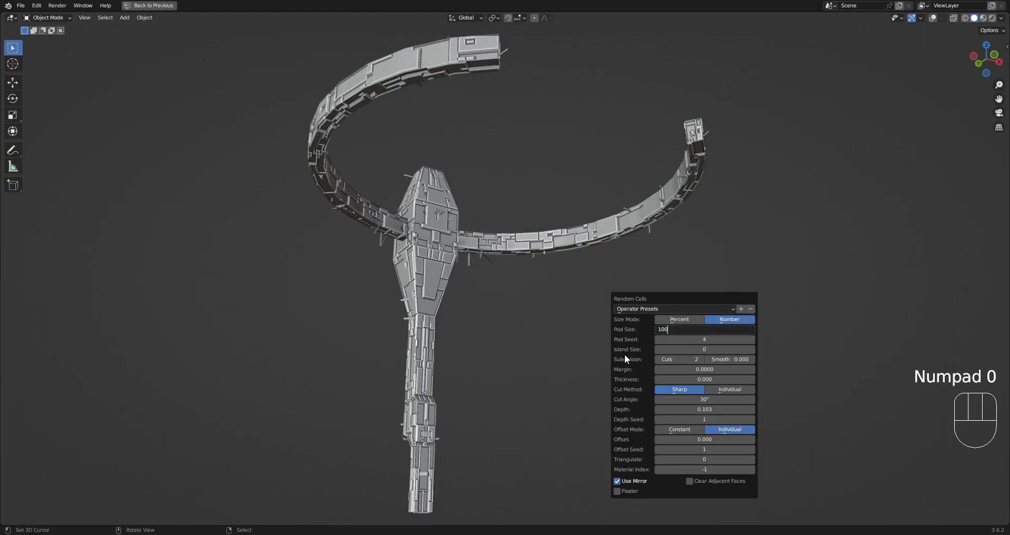
key(Return)
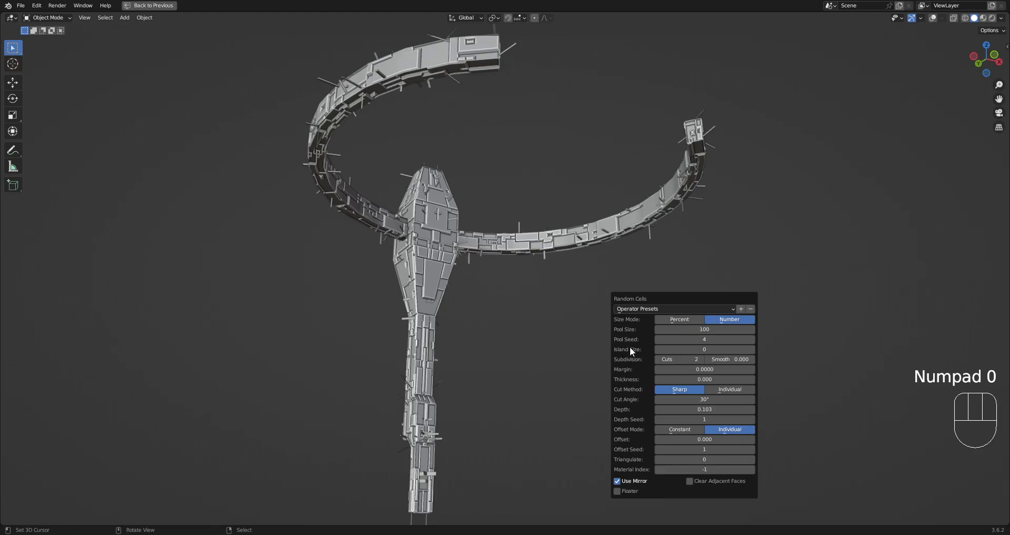
Step: Set the cell depth to 0.05, check the whole ring object and reopen the Random Cells settings
click(702, 410)
text(.05)
key(Return)
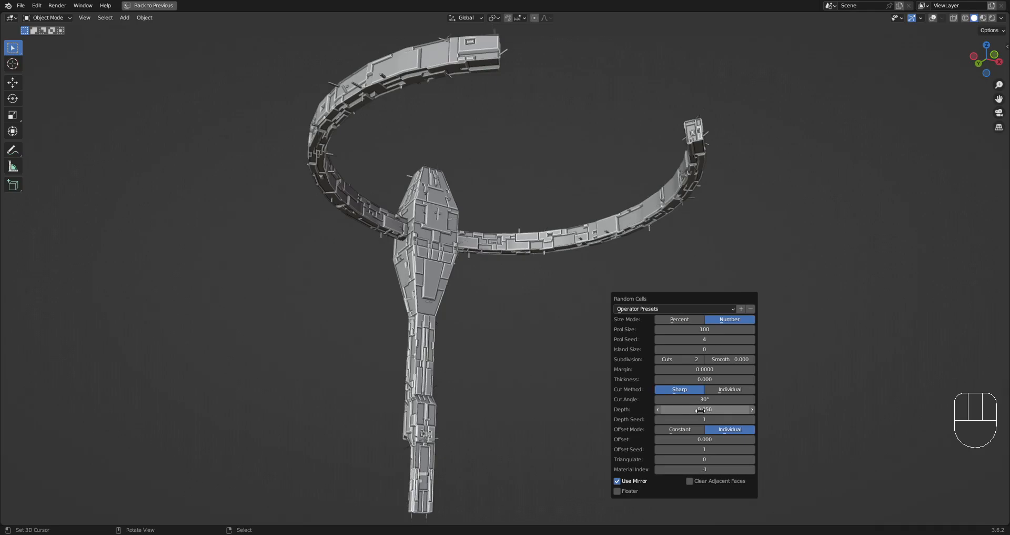
scroll(548, 264, down, 2)
scroll(548, 260, up, 2)
scroll(602, 266, down, 1)
key(F9)
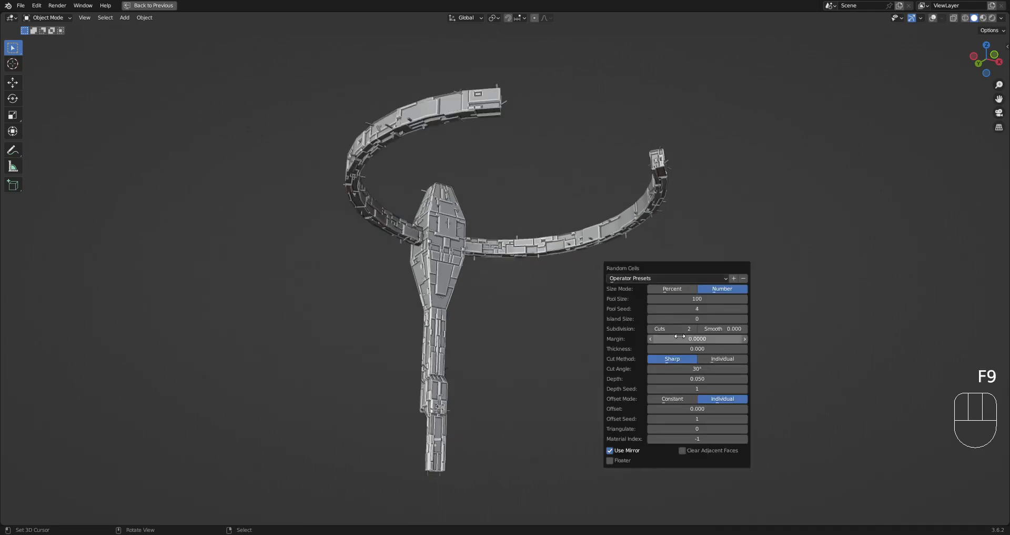
click(695, 381)
text(0)
key(Escape)
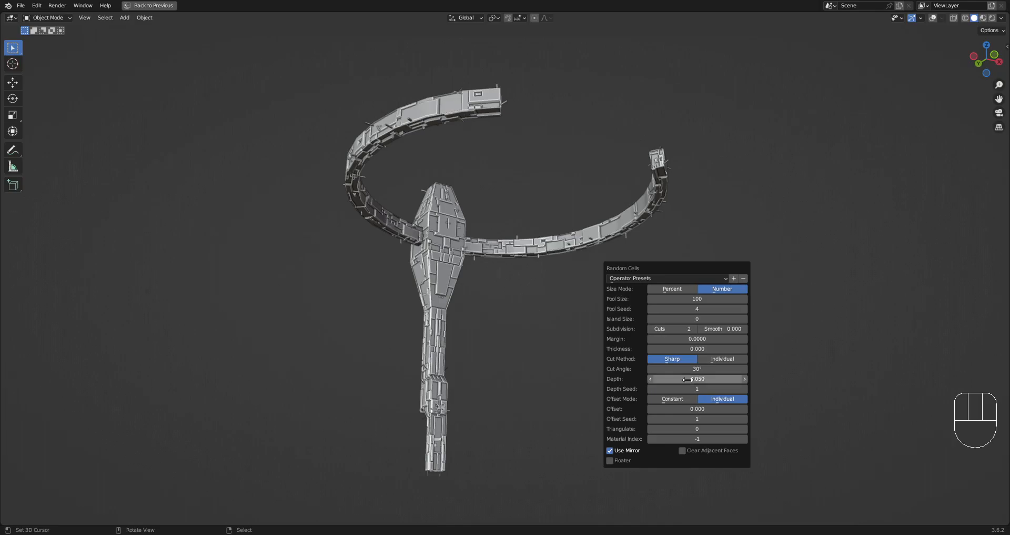
Step: Try an offset of 0.1 for the random cells and reset it to 0
click(700, 409)
key(BackSpace)
key(Return)
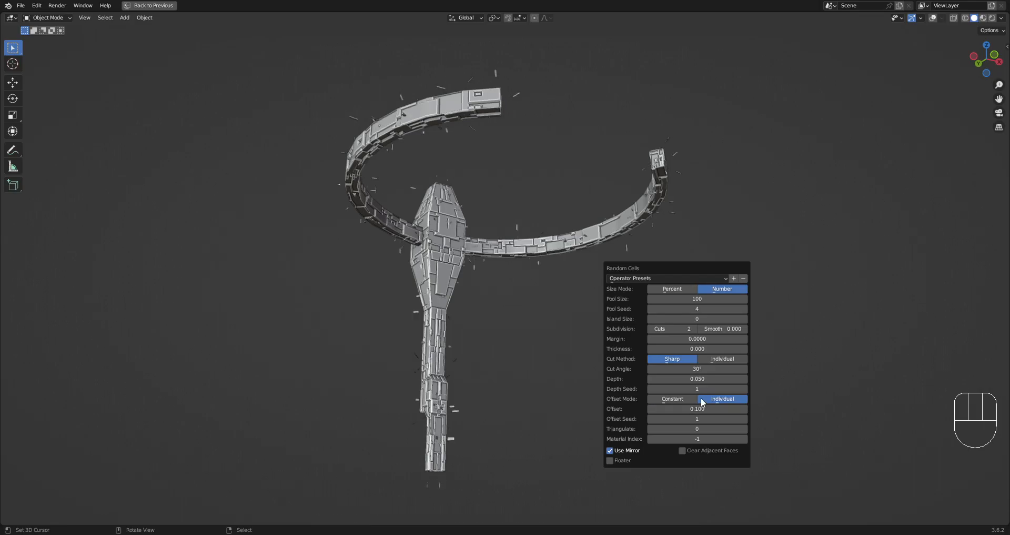
click(705, 408)
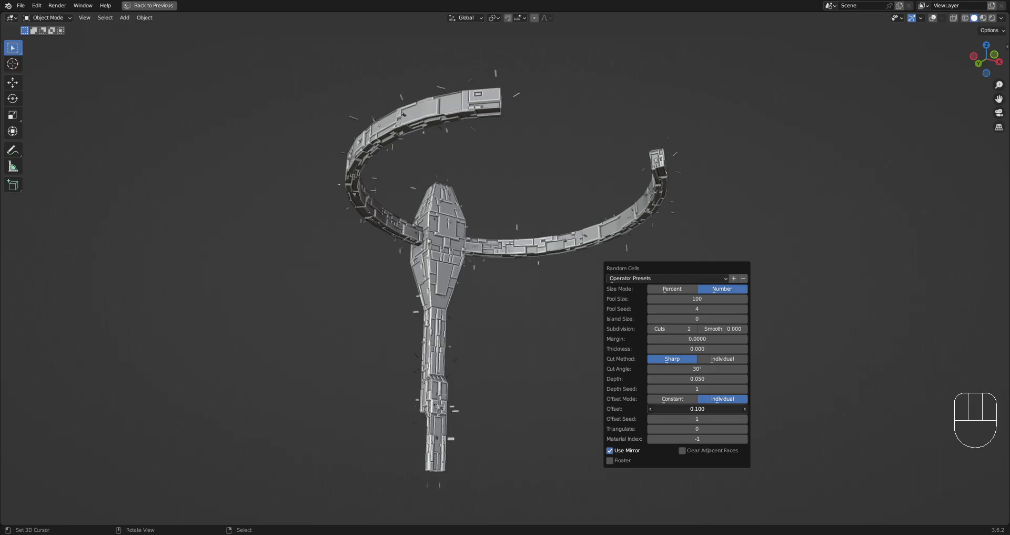
text(0)
key(Return)
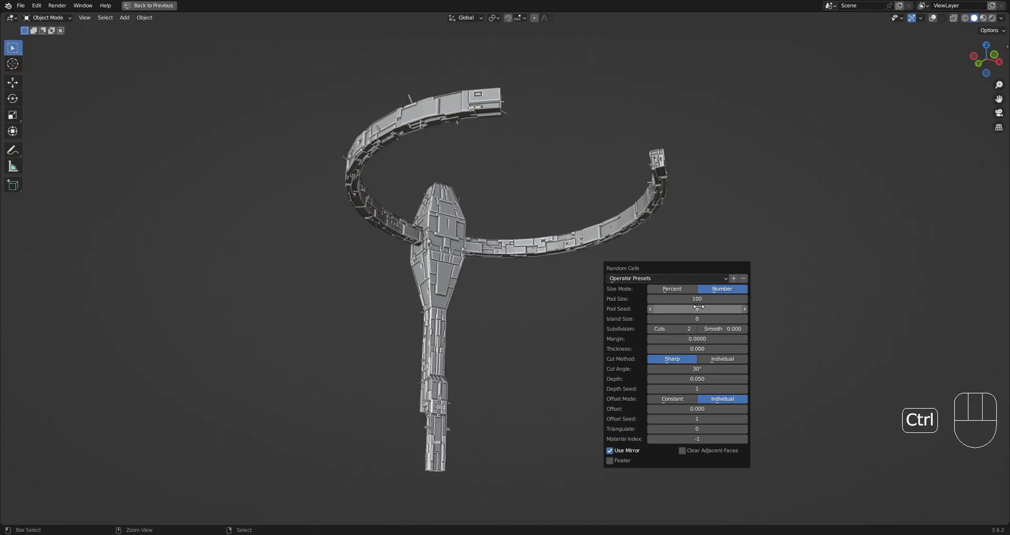
Step: Set the cell depth to 0.1 and raise the island size of the random cells
click(694, 378)
key(BackSpace)
text(.1)
key(Return)
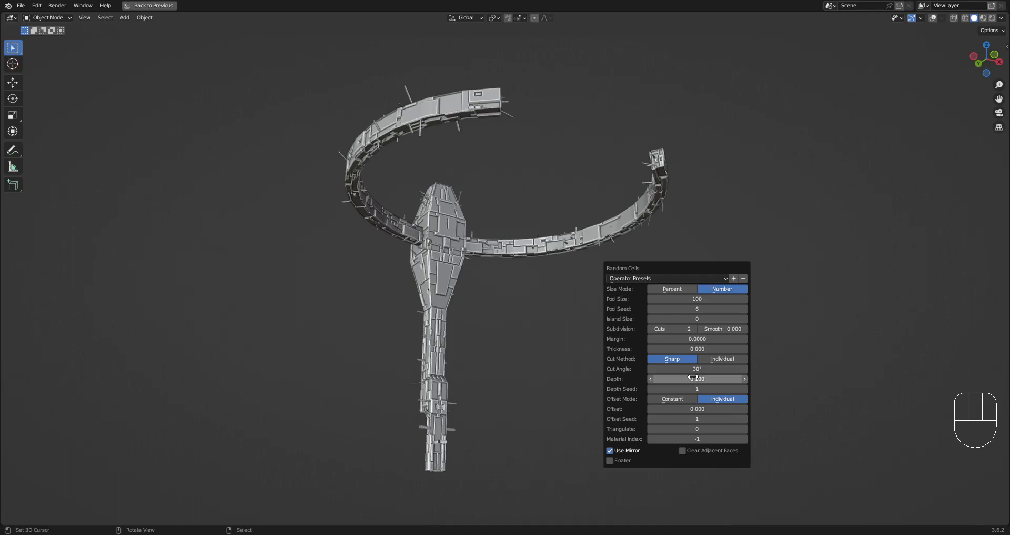
ctrl+scroll(703, 320, up, 1)
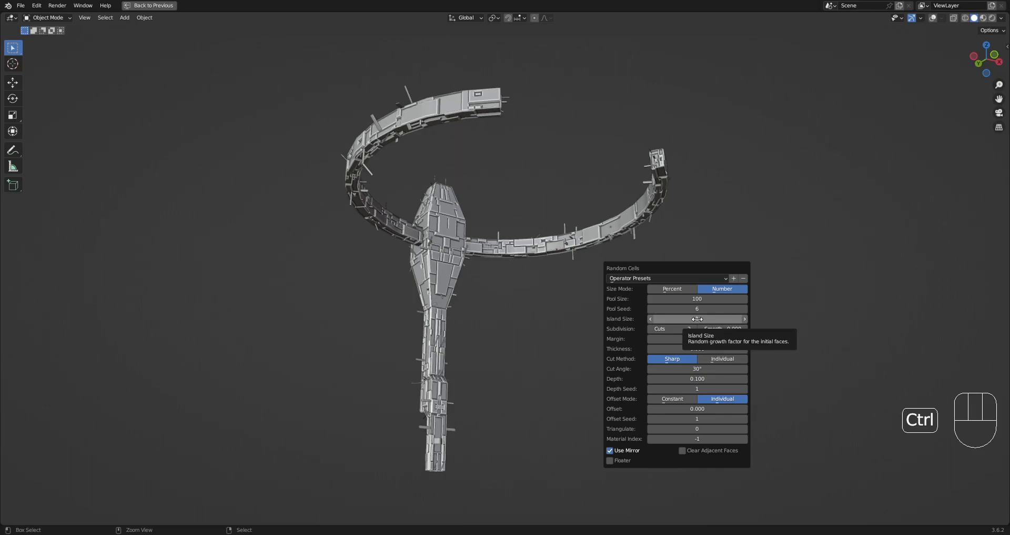
Step: Save the file with the adjusted cells on the ring object
middle_drag(698, 319, 608, 287)
scroll(605, 284, up, 2)
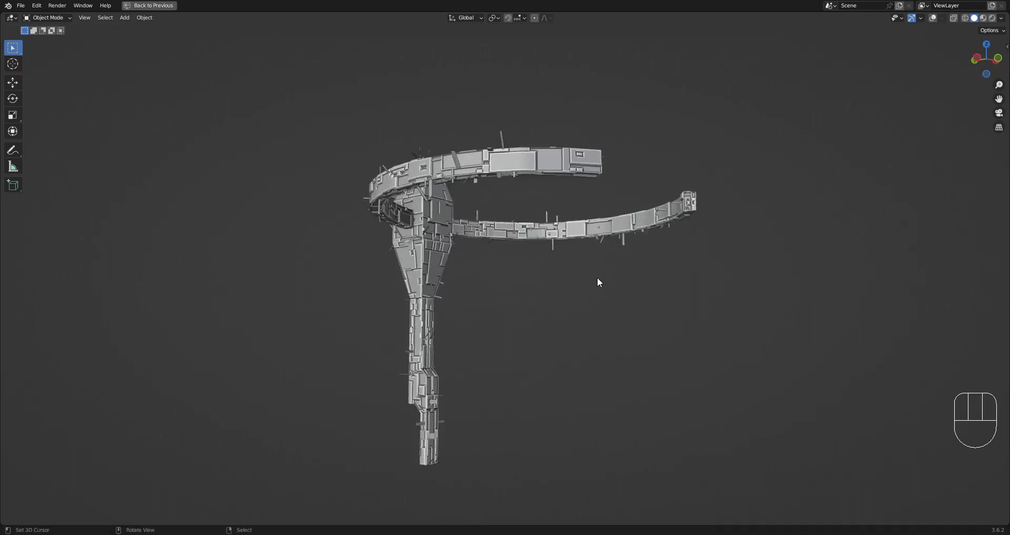
key(ctrl+s)
Step: Show the overlays, edit the extruded cells' mesh and delete the tilted cell on the ring arm's outer face
alt+middle_click(492, 176)
alt+middle_click(483, 239)
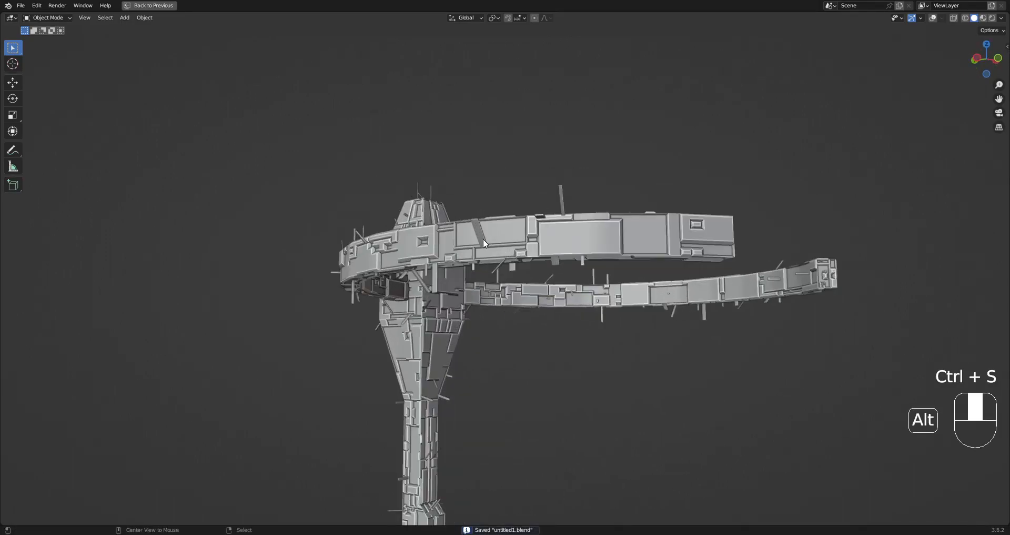
middle_drag(484, 244, 495, 268)
click(500, 263)
key(Tab)
key(shift+alt+z)
key(alt+a)
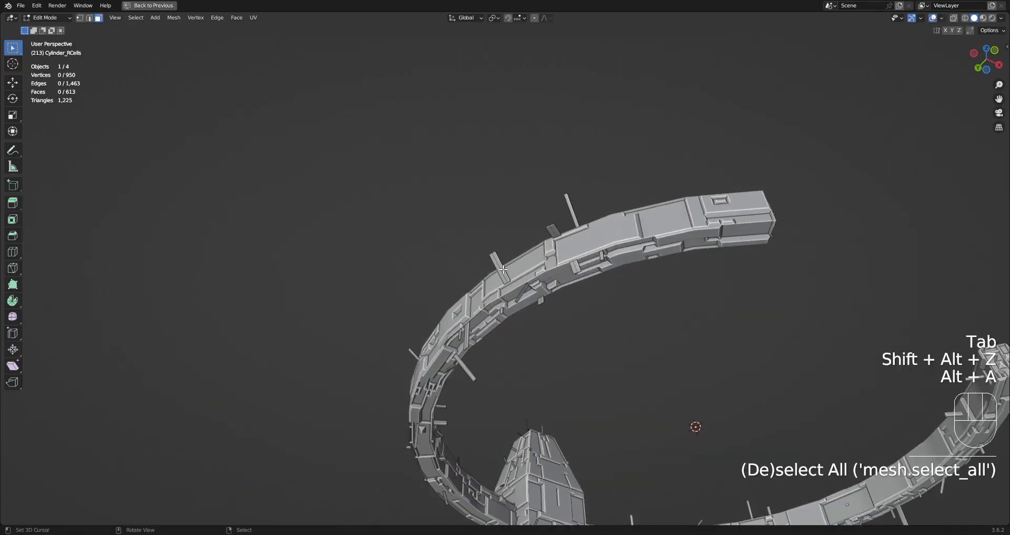
key(l)
mouse_move(510, 256)
middle_down()
mouse_move(496, 318)
mouse_move(506, 286)
mouse_move(496, 247)
middle_up()
middle_drag(504, 286, 533, 273)
key(x)
click(533, 273)
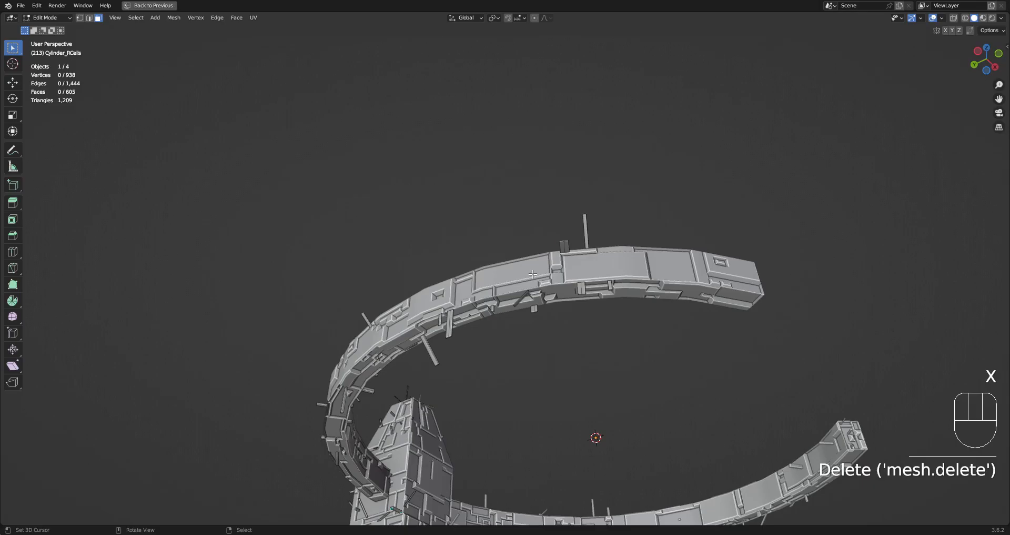
Step: Delete the long slanted cell protruding from the inner side of the ring arm and return to Object Mode
key(Tab)
key(Tab)
key(alt+a)
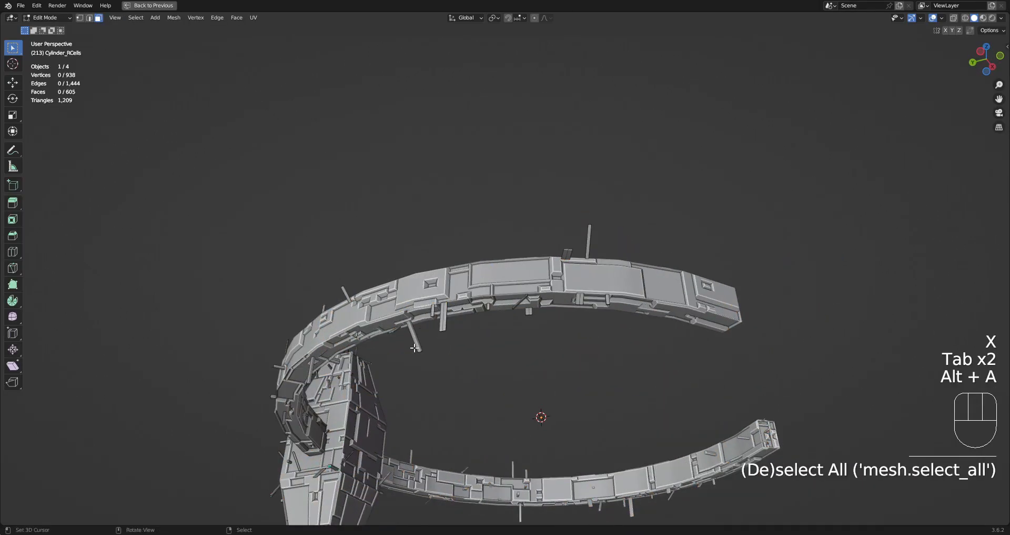
key(l)
key(alt+a)
key(l)
key(x)
click(418, 338)
key(Tab)
Step: Deselect everything, check the cleaned-up cells and save the file
scroll(671, 308, down, 4)
key(alt+a)
middle_drag(671, 308, 566, 297)
scroll(584, 333, up, 4)
alt+middle_click(623, 318)
scroll(534, 316, down, 5)
key(ctrl+s)
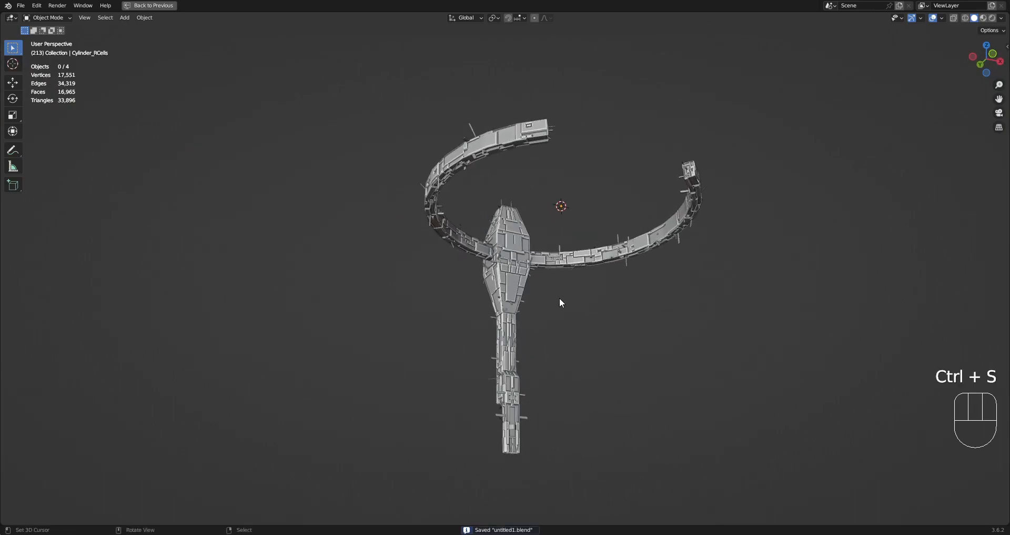
scroll(524, 269, up, 4)
scroll(523, 266, down, 4)
middle_drag(524, 266, 526, 270)
key(ctrl+s)
Step: Select the plated ring object, check its mesh in Edit Mode, save the file and return to Object Mode
click(520, 271)
key(Tab)
scroll(520, 271, up, 4)
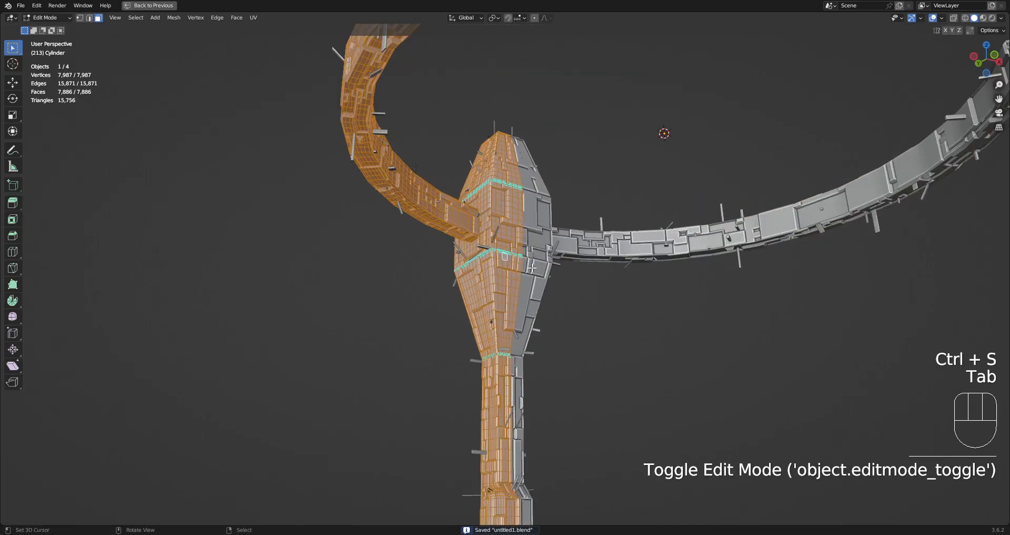
scroll(521, 271, down, 4)
key(Tab)
key(ctrl+s)
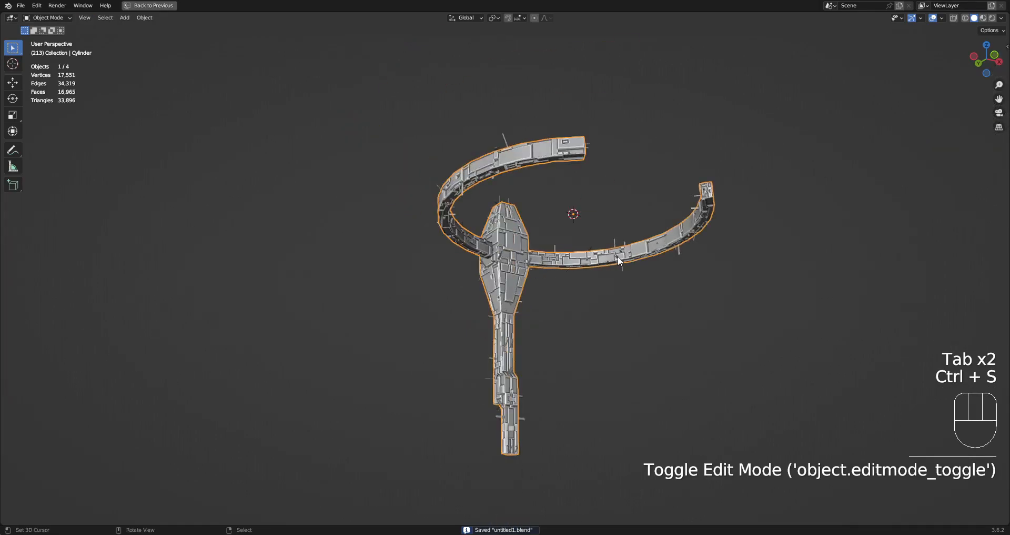
key(Tab)
scroll(618, 255, up, 5)
scroll(618, 255, down, 4)
key(Tab)
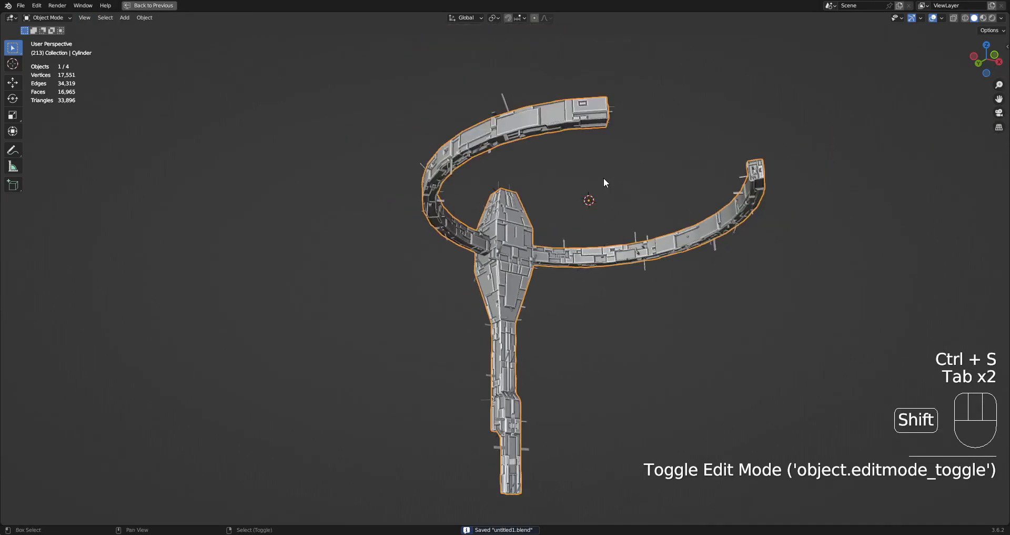
Step: Run Random Scatter on the ring object with the Cube type, move its settings aside and set the maximum size to 0.2
key(shift+q)
click(601, 187)
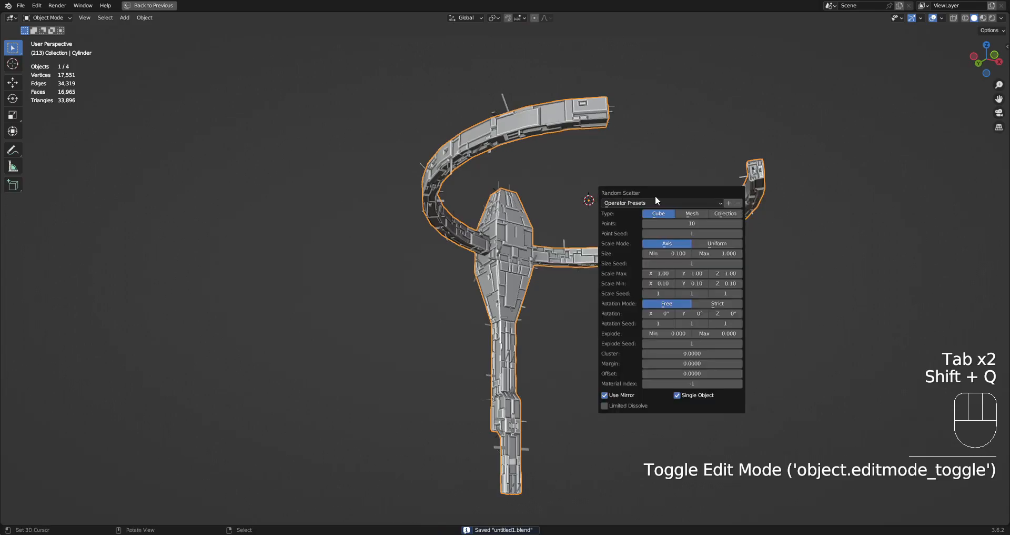
drag(686, 183, 702, 177)
click(716, 192)
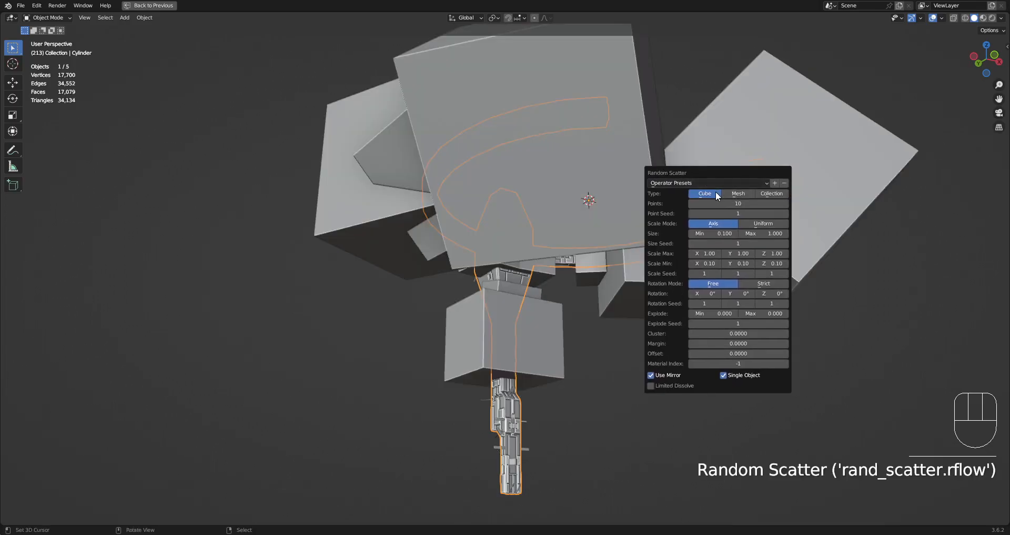
drag(763, 233, 724, 234)
Step: Try the Mesh and Collection scatter types and return to Cube
click(738, 193)
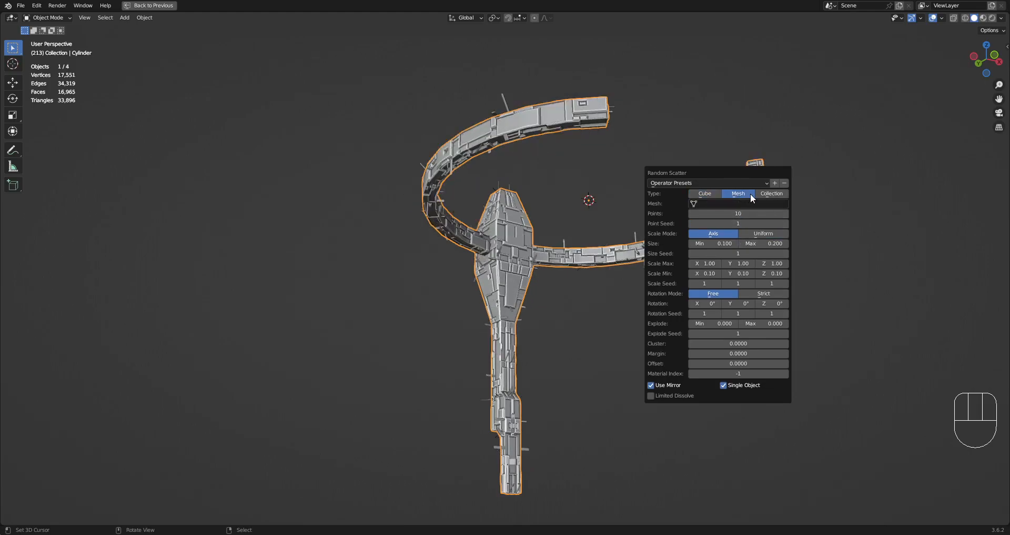
click(763, 195)
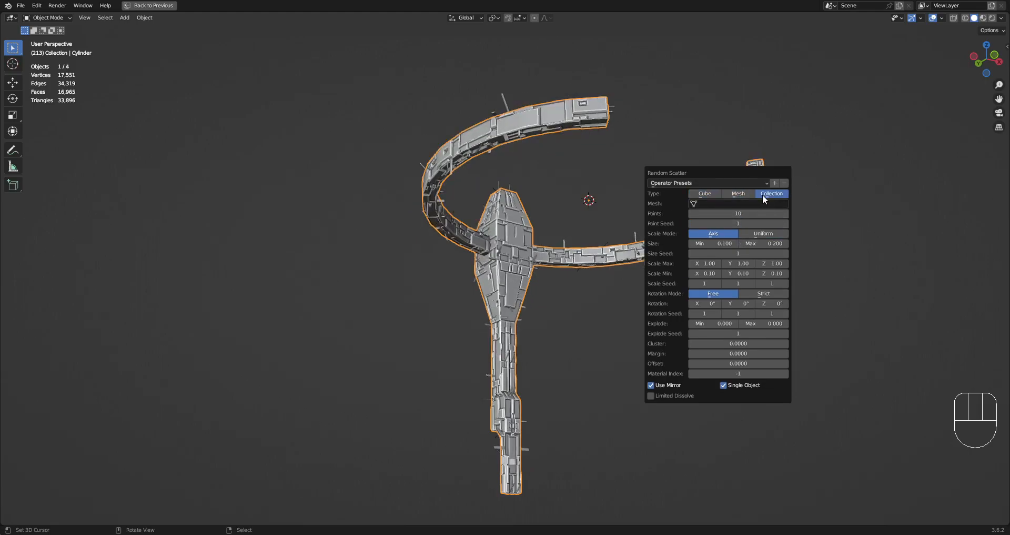
click(706, 193)
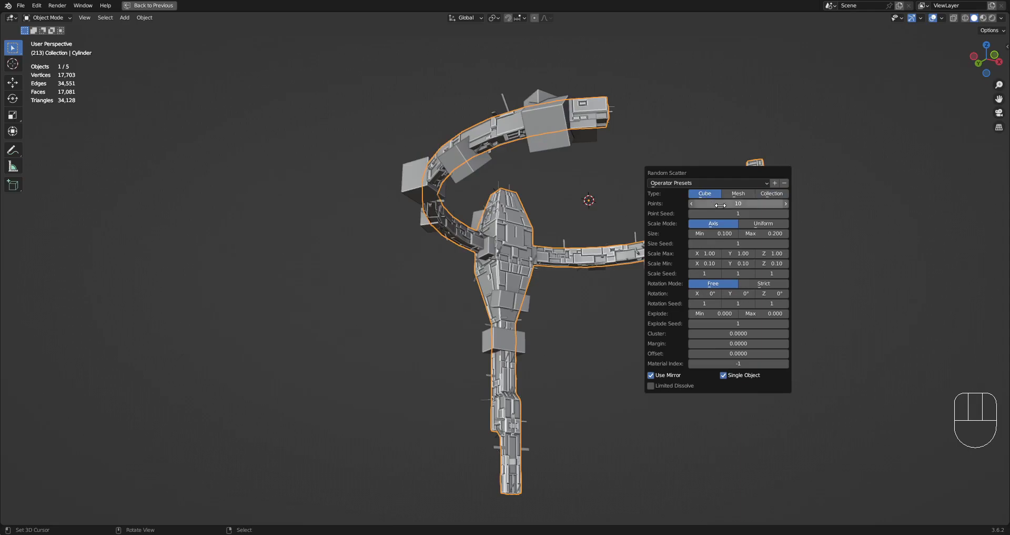
Step: Set the scattered cubes' minimum size to 0.01 and maximum size to 0.05
click(703, 234)
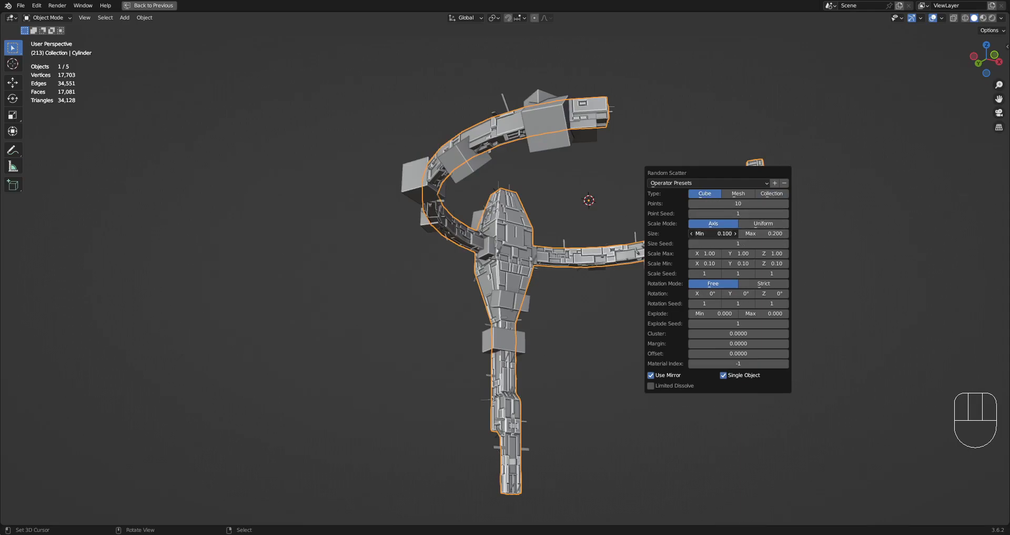
text(.01)
key(Tab)
key(BackSpace)
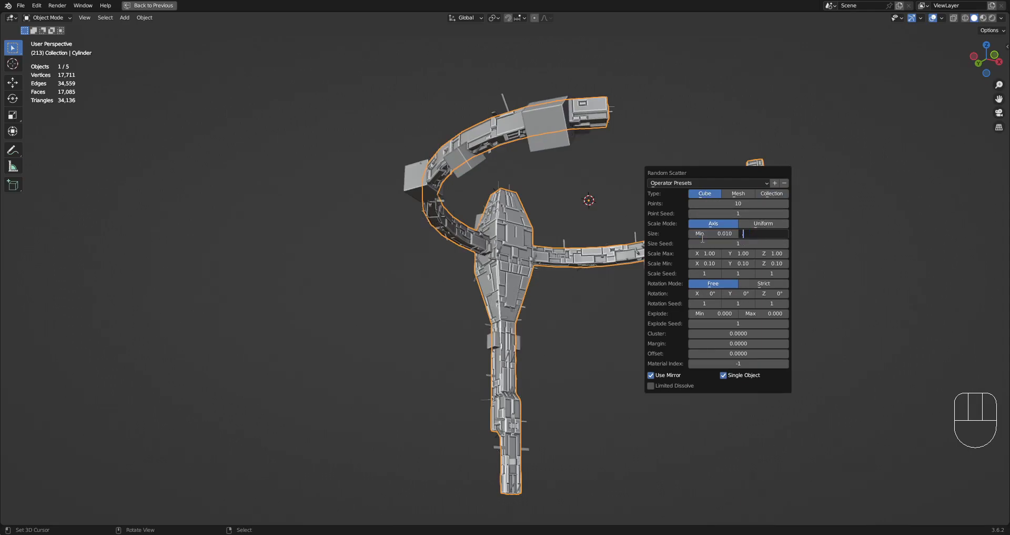
text(.05)
key(Return)
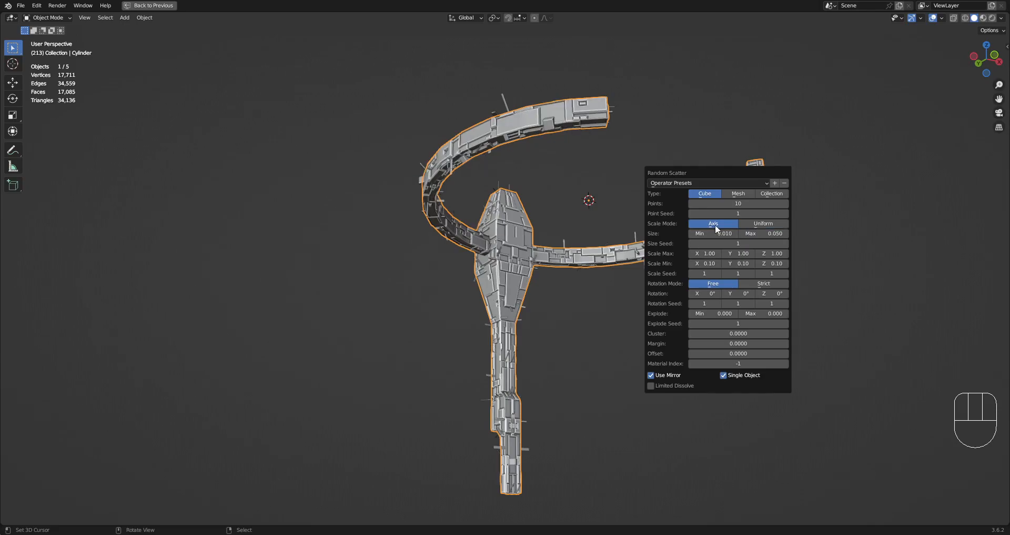
Step: Set the number of scatter points to 200 and the rotation mode to Strict
drag(722, 203, 902, 203)
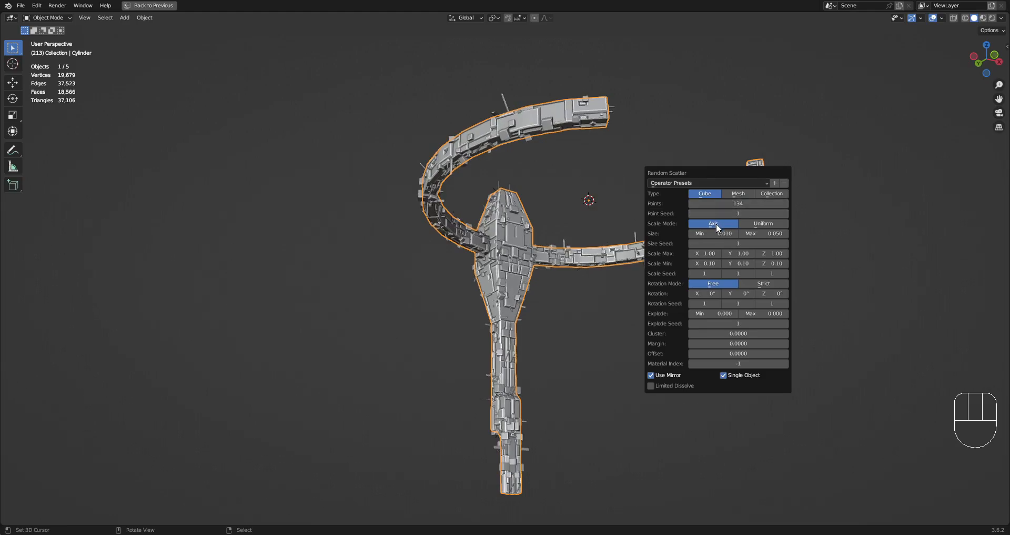
click(725, 205)
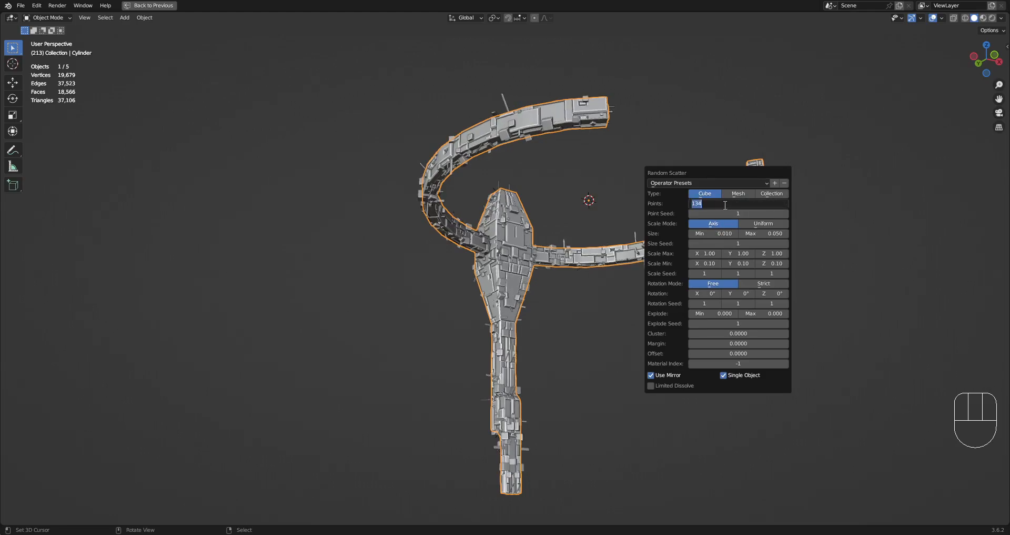
text(200)
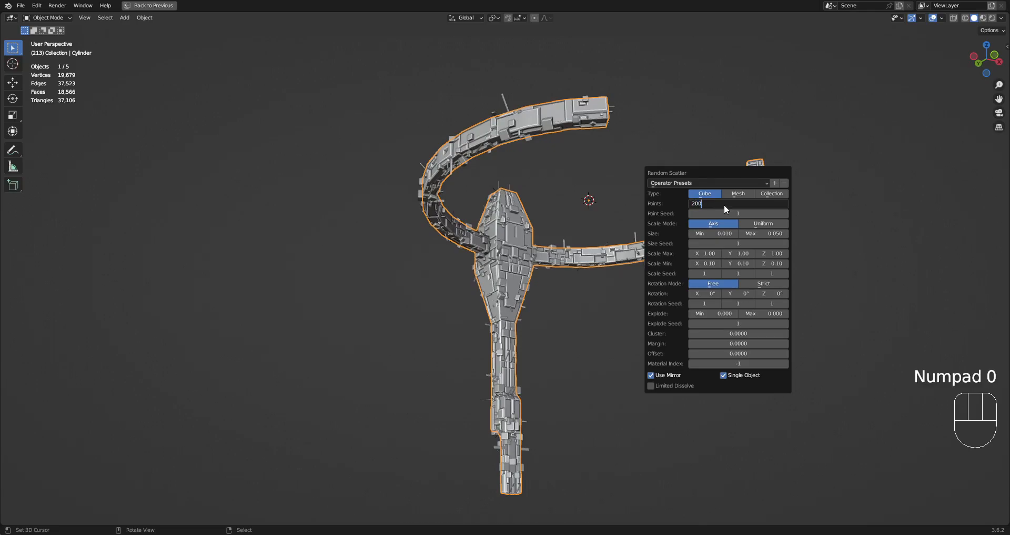
key(Return)
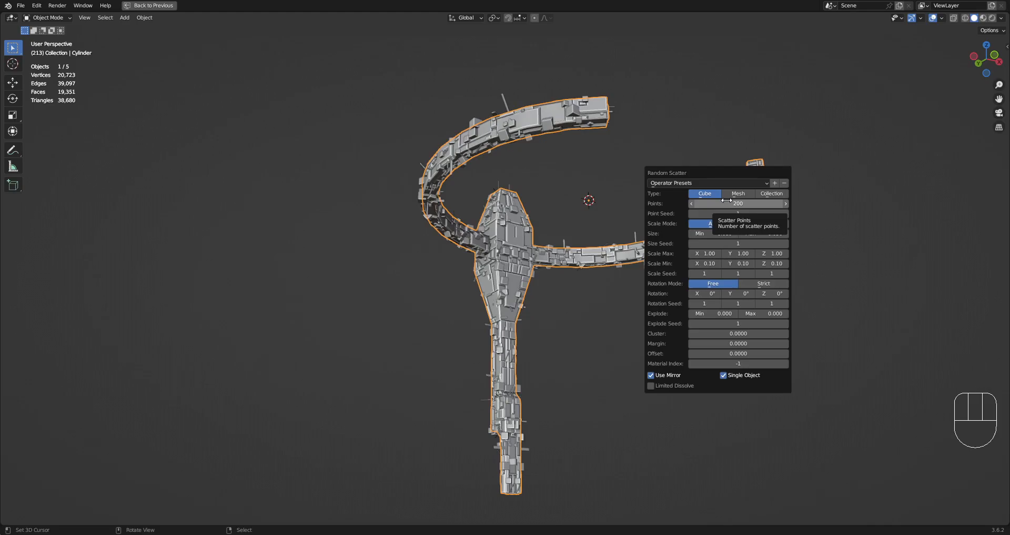
click(728, 286)
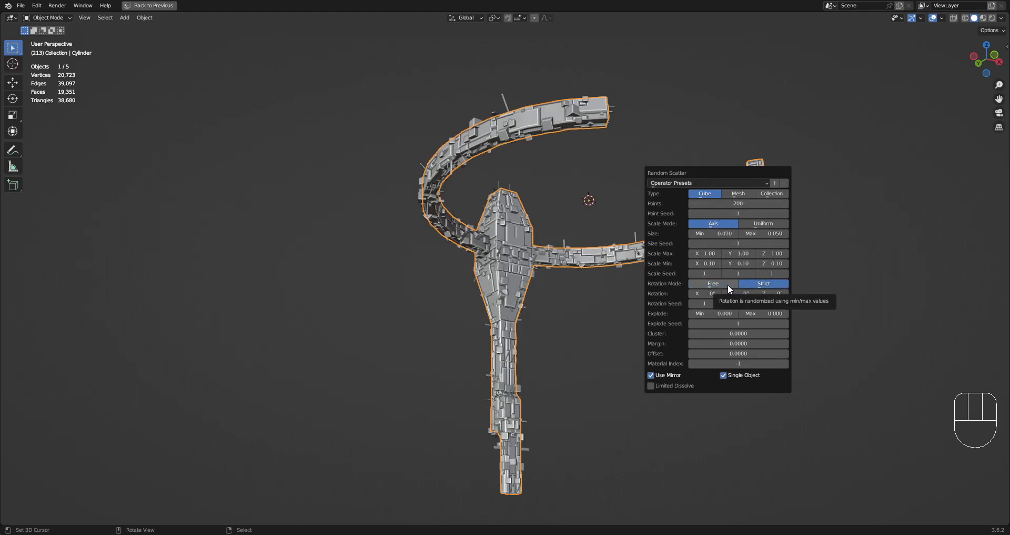
Step: Switch the scatter's rotation mode back to Free and set its X, Y and Z scale seeds to 2
middle_drag(549, 181, 499, 156)
scroll(563, 209, up, 4)
scroll(563, 209, up, 2)
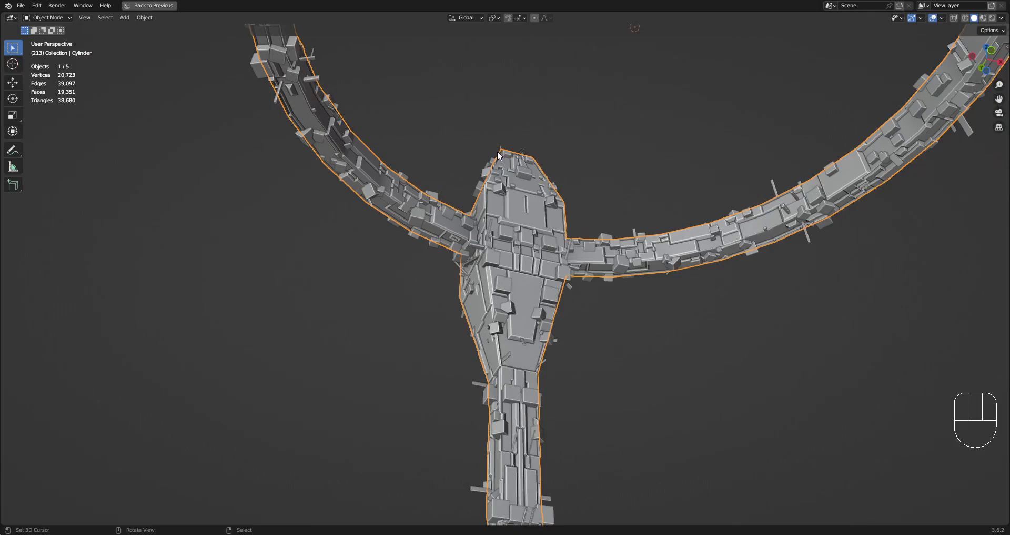
middle_drag(377, 192, 614, 232)
key(F9)
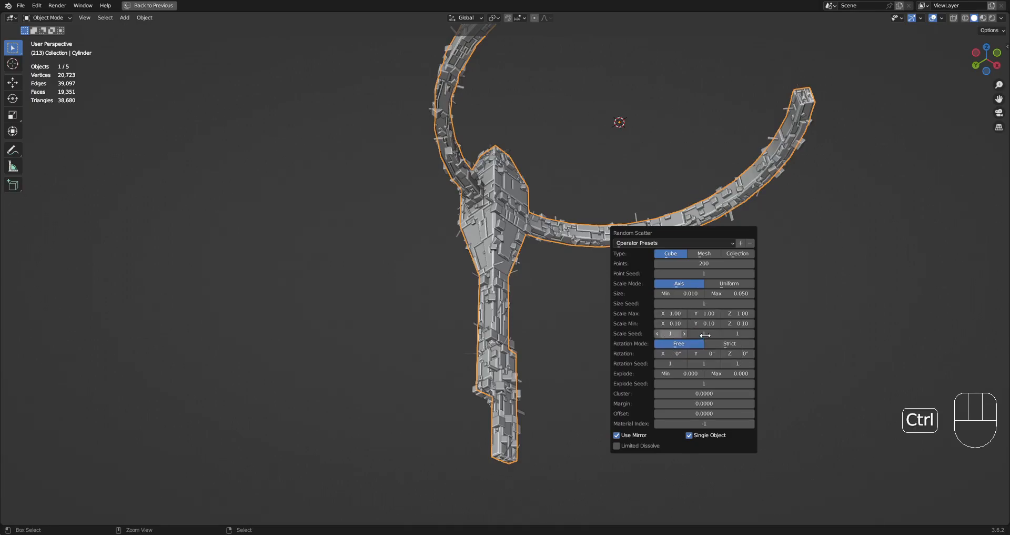
ctrl+scroll(705, 335, up, 1)
ctrl+scroll(742, 333, up, 1)
ctrl+scroll(742, 333, up, 1)
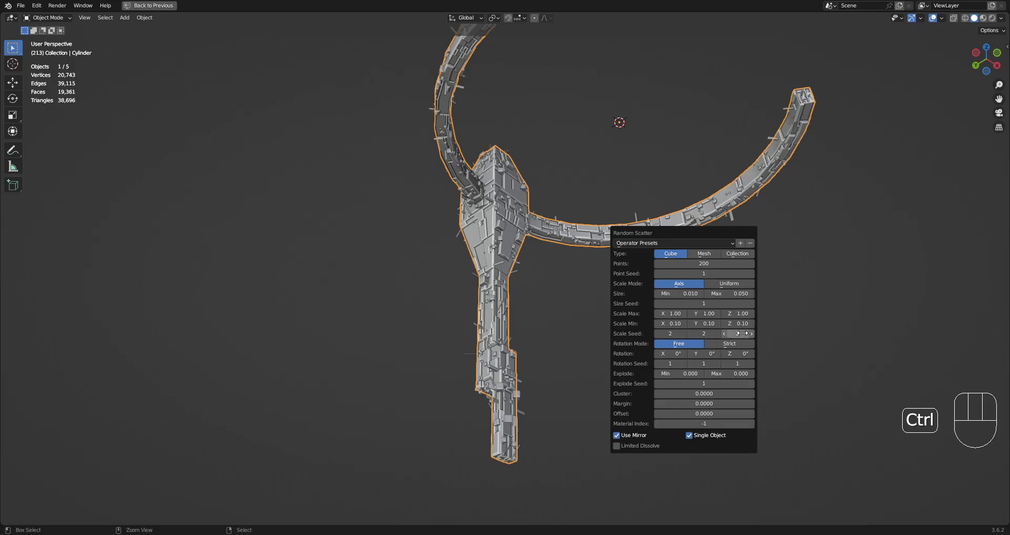
middle_drag(188, 393, 620, 308)
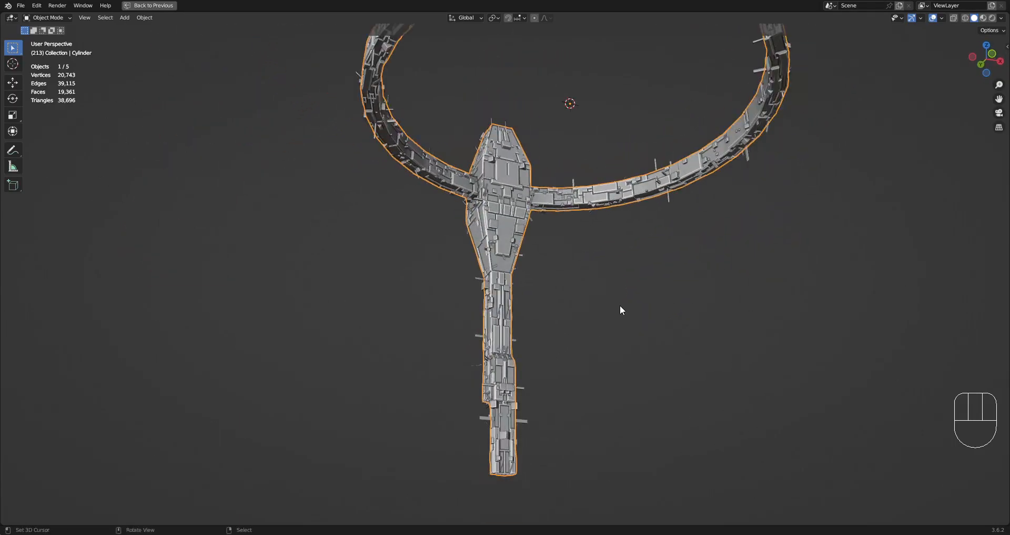
Step: Try the Uniform scale mode for the scattered cubes and return to Axis
key(F9)
drag(655, 302, 680, 235)
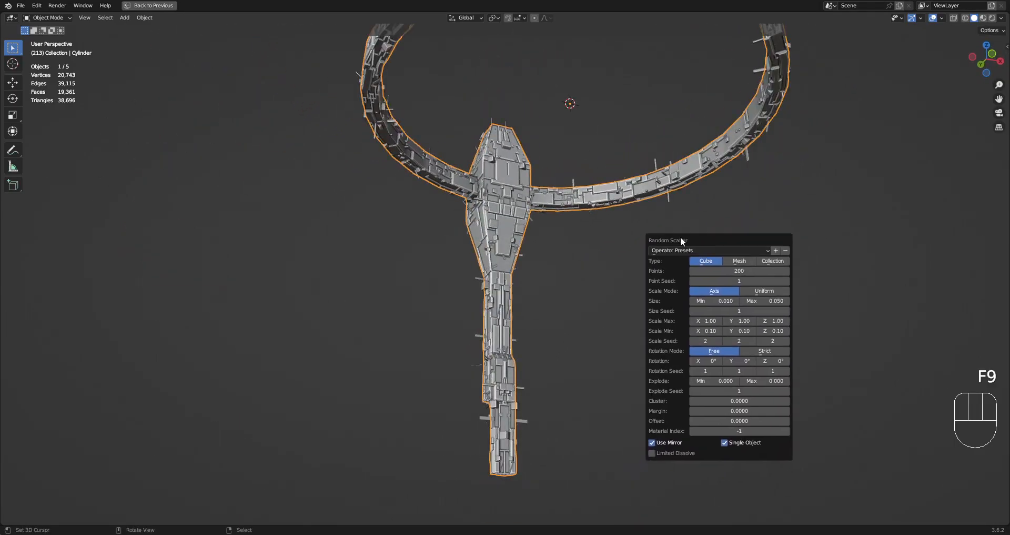
click(747, 291)
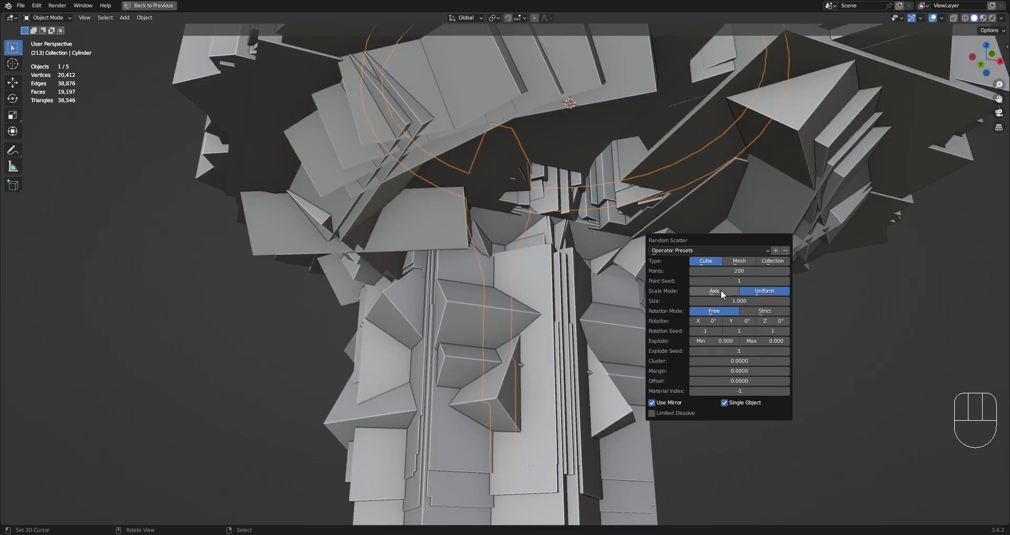
click(722, 293)
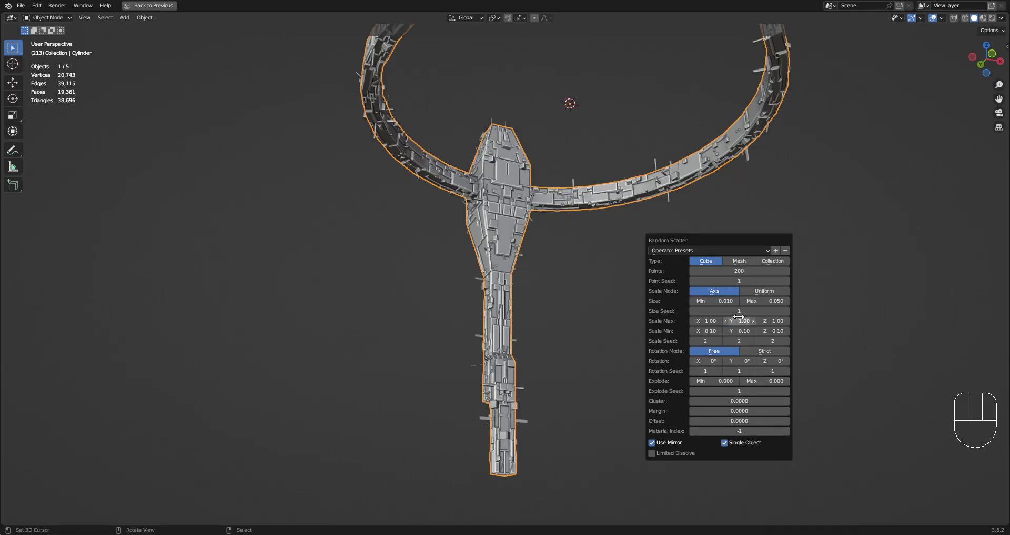
Step: Try 300 scatter points on the ring object and return to 200
click(732, 271)
text(300)
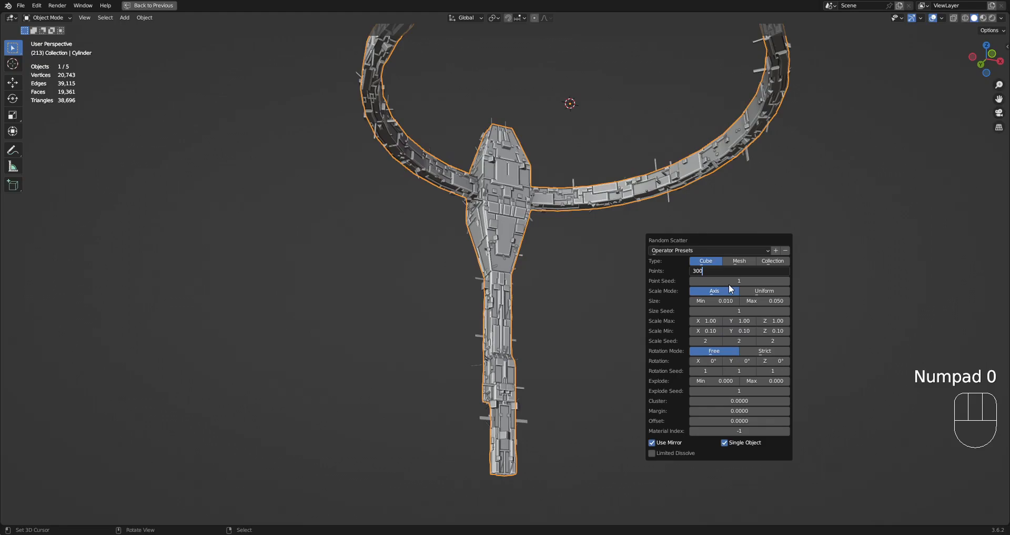
key(Return)
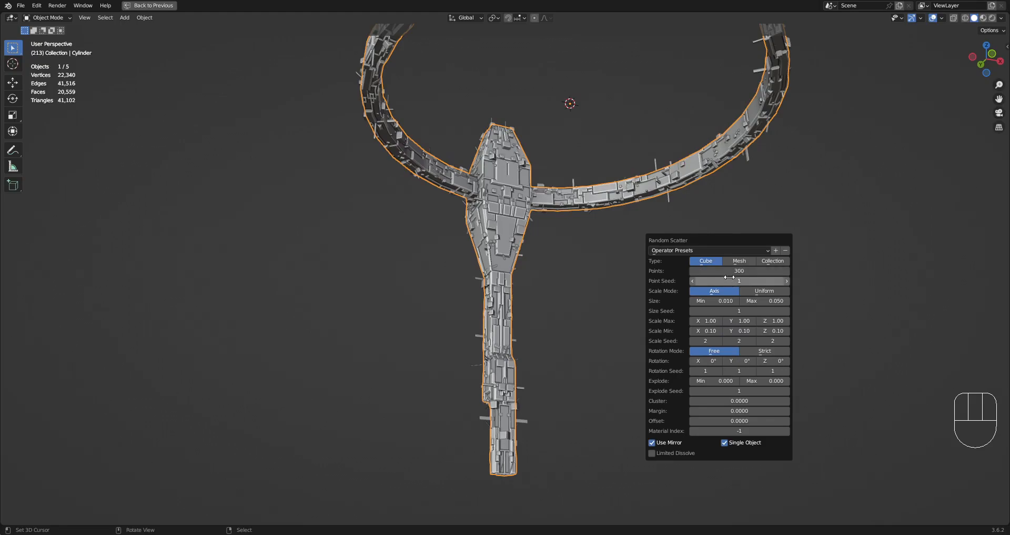
click(729, 270)
text(200)
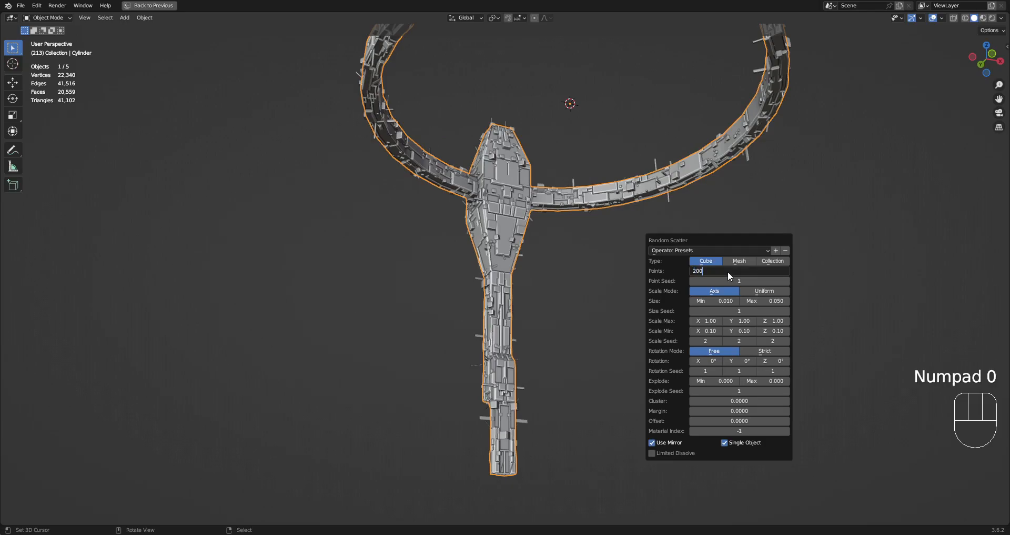
key(Return)
Step: Save the file and check the detail objects on the ring by selecting and test-moving them
middle_drag(702, 255, 572, 238)
scroll(455, 282, up, 2)
key(ctrl+s)
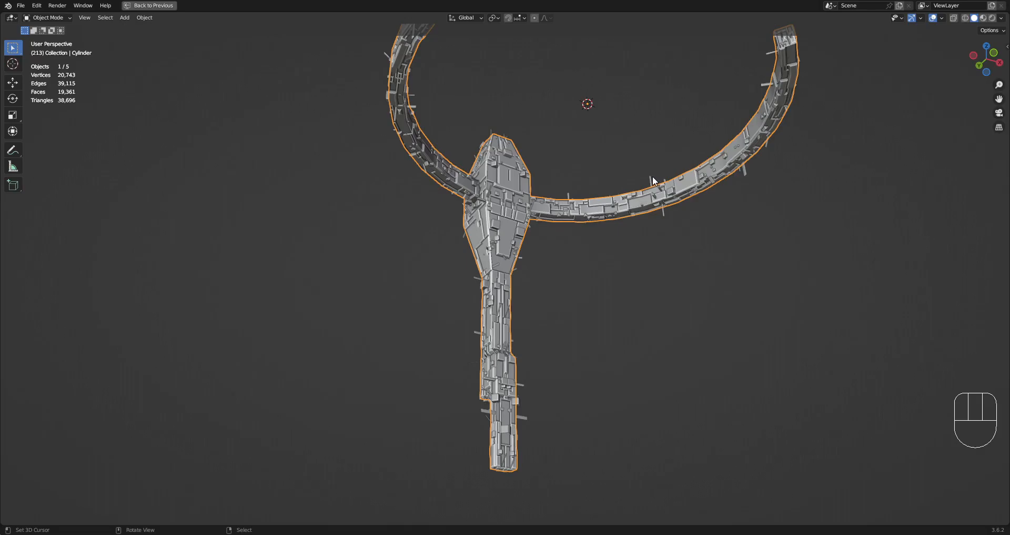
click(653, 182)
key(g)
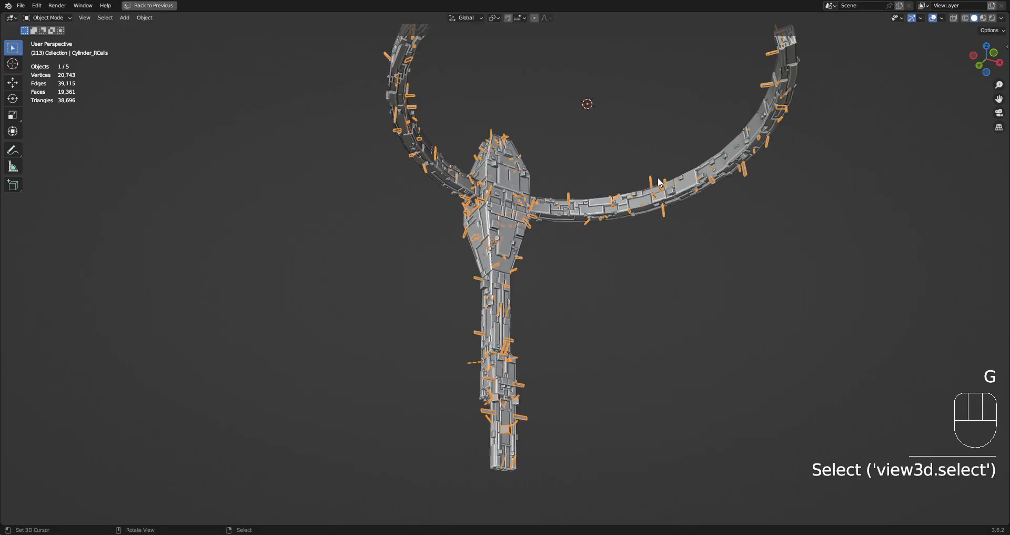
key(alt+a)
click(671, 194)
key(g)
click(627, 270)
Step: Check the base ring mesh in Edit Mode, deselect all objects and save the file
click(514, 223)
key(Tab)
key(Tab)
key(alt+a)
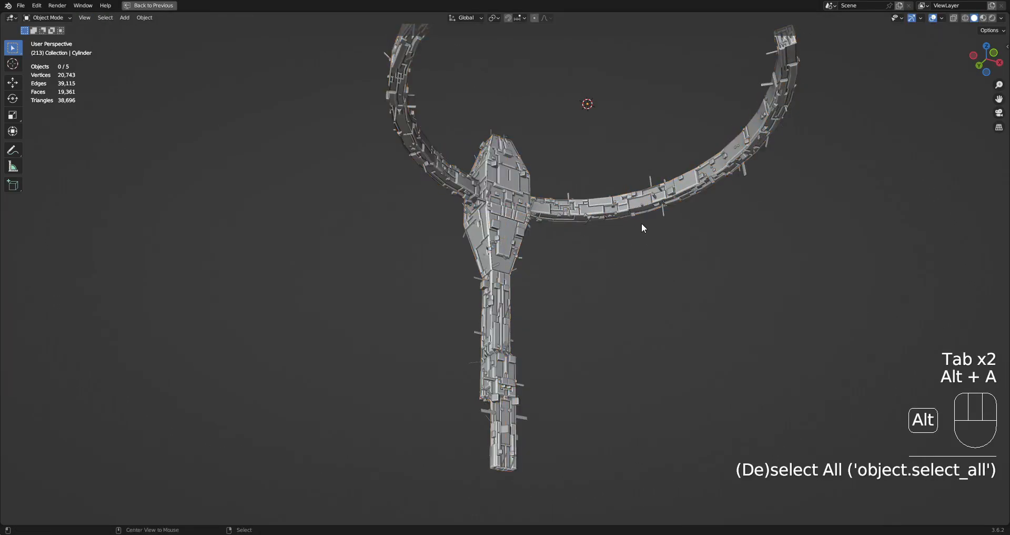
scroll(640, 219, down, 3)
key(ctrl+s)
middle_drag(640, 220, 477, 189)
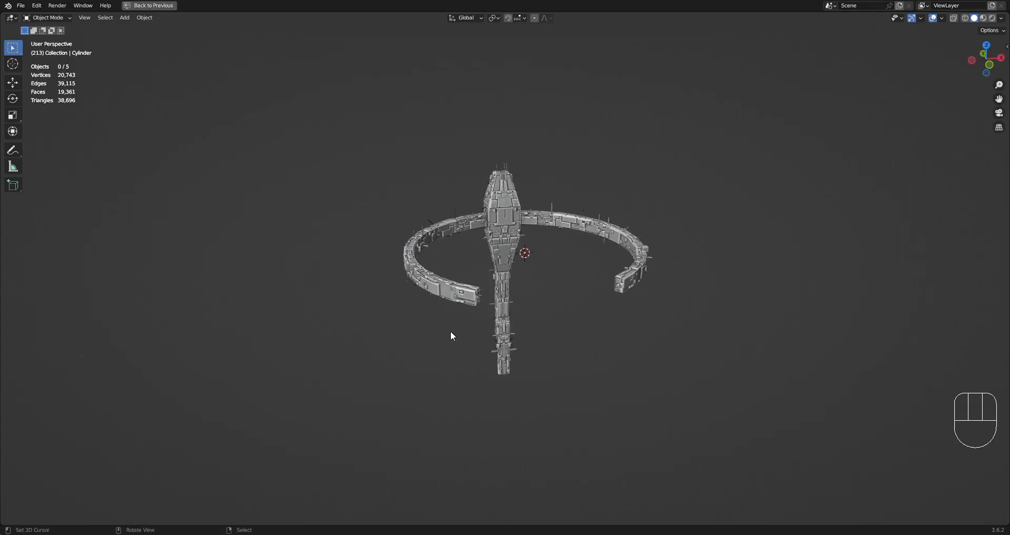
middle_drag(504, 285, 532, 297)
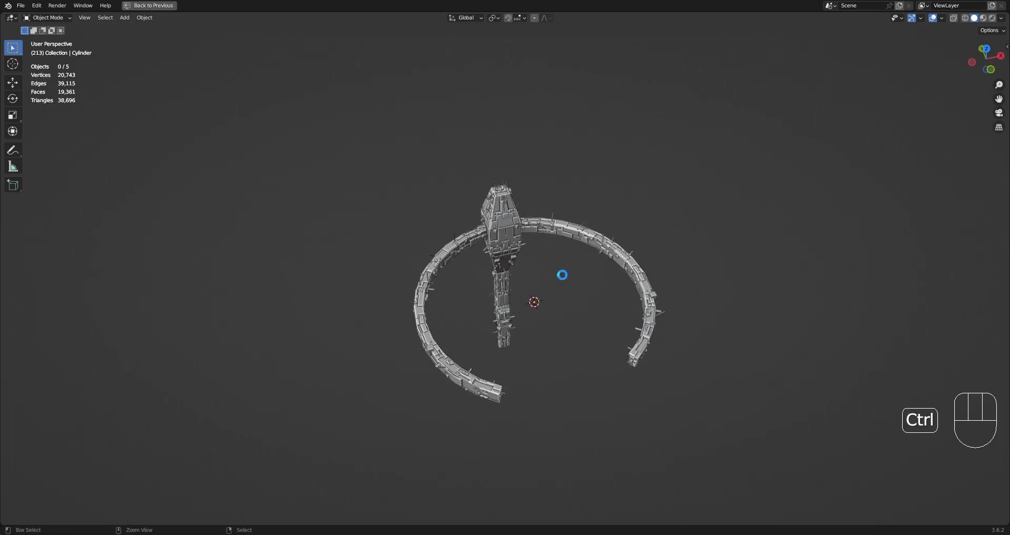
key(ctrl+s)
Step: Add a UV sphere, scale its mesh down in Edit Mode to fit inside the ring, and save the file
key(shift+a)
mouse_move(568, 247)
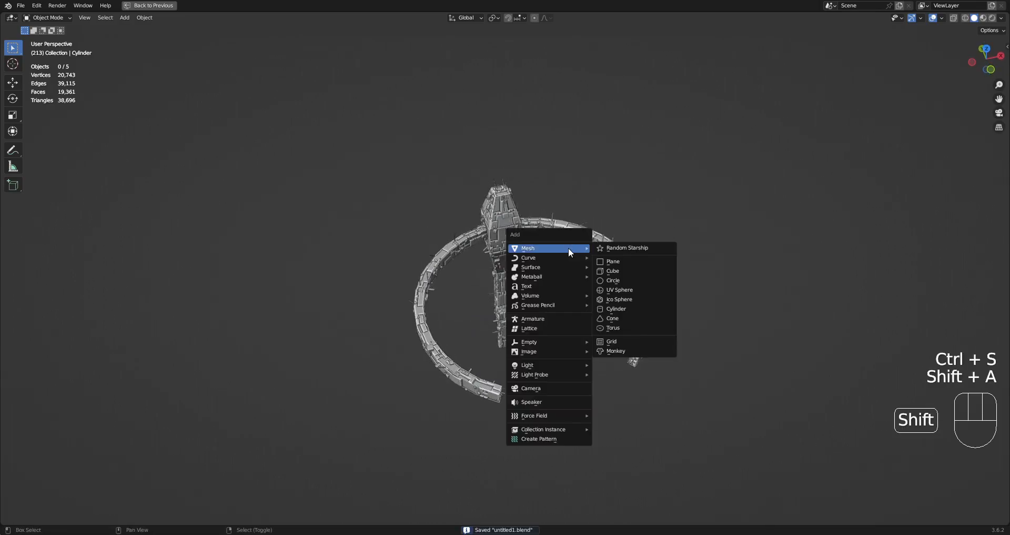
click(630, 290)
key(Tab)
key(s)
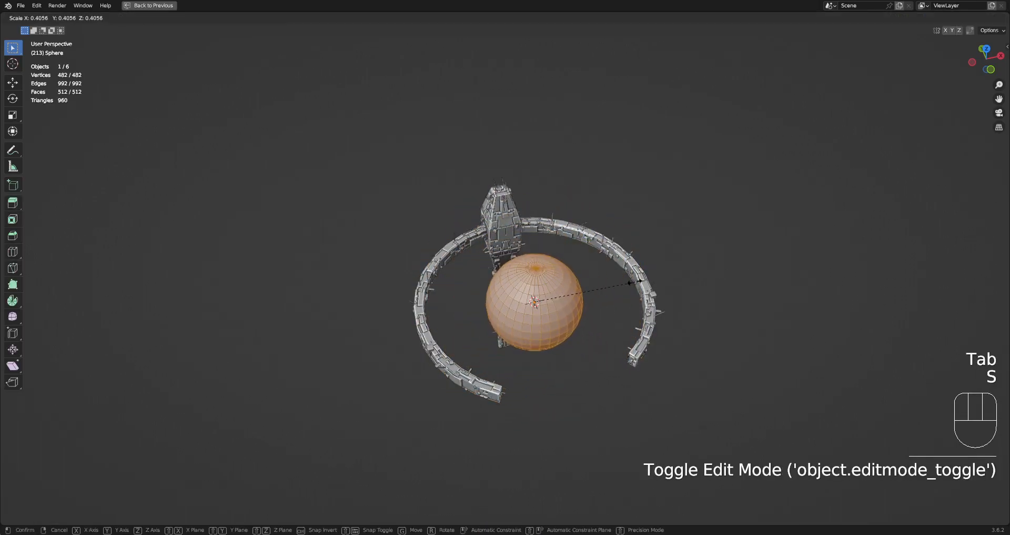
key(s)
click(597, 282)
key(Tab)
middle_drag(596, 281, 608, 242)
key(ctrl+s)
Step: Run Random Scatter on the sphere and set the number of points to 100
key(shift+q)
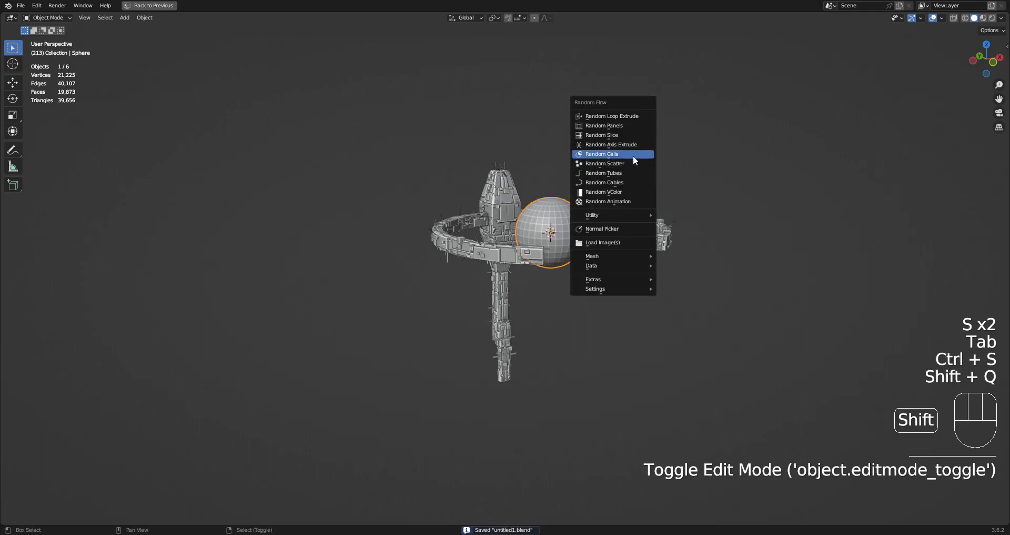
click(633, 163)
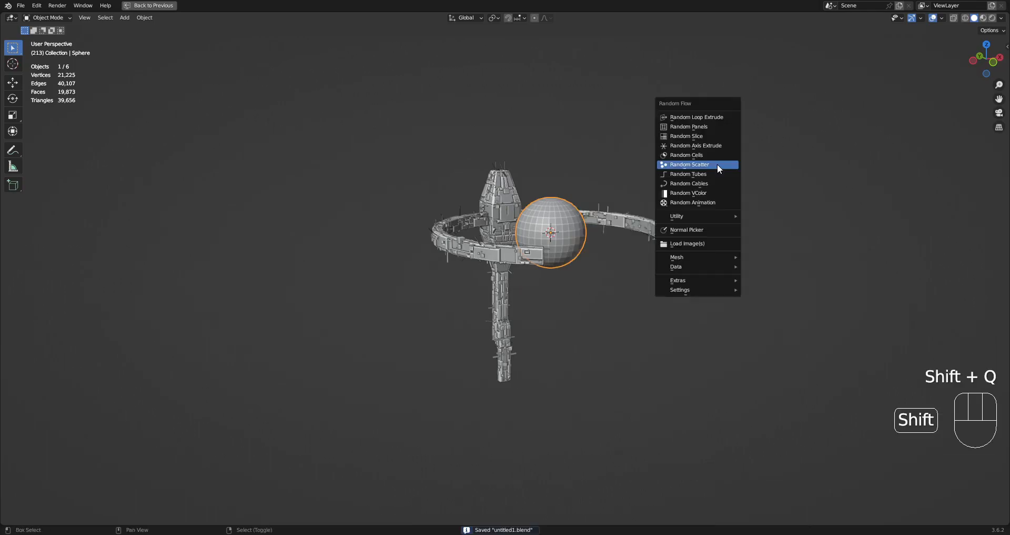
key(shift+q)
click(800, 208)
click(800, 200)
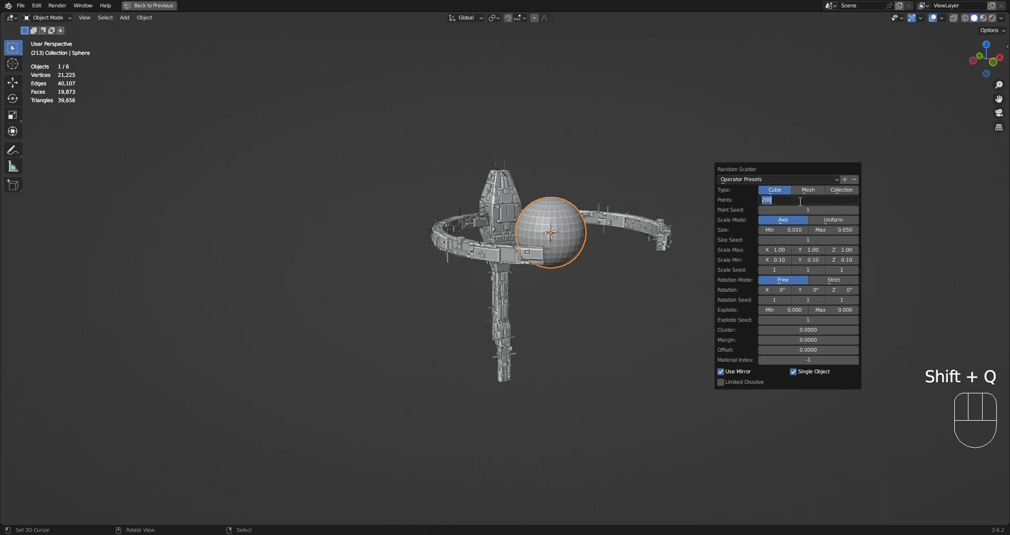
text(100)
key(Return)
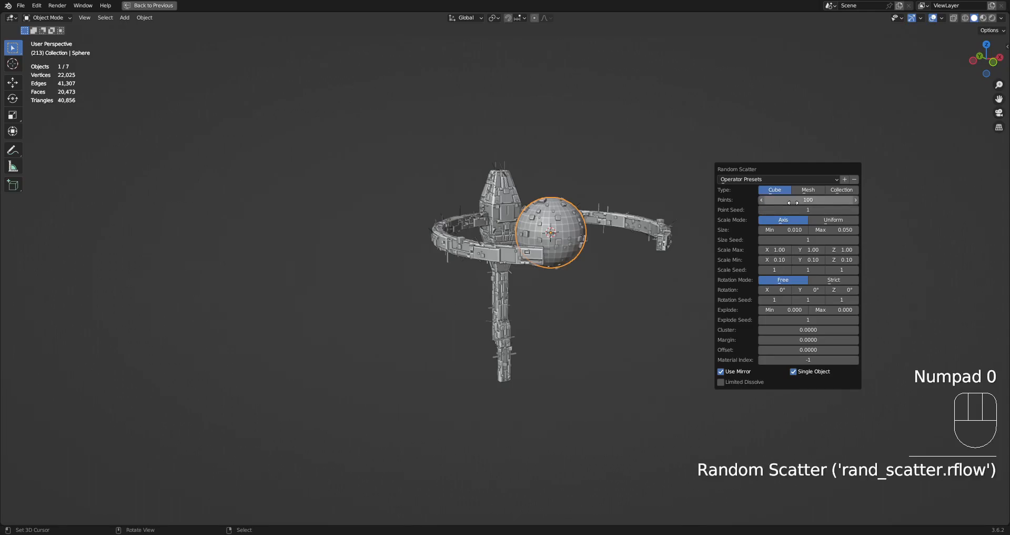
Step: Try the Collection and Mesh scatter types on the sphere and return to Cube
click(838, 189)
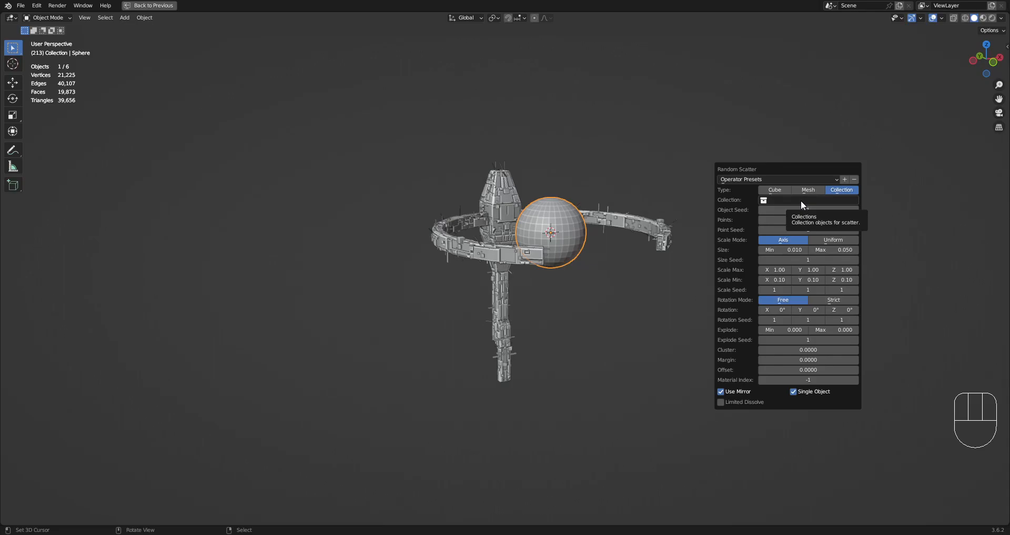
click(808, 189)
click(845, 191)
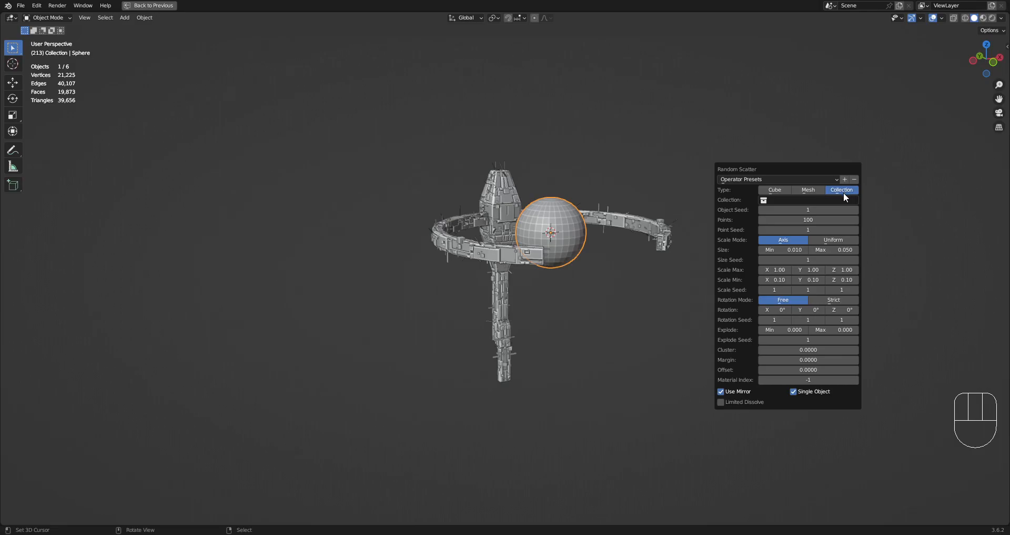
click(781, 194)
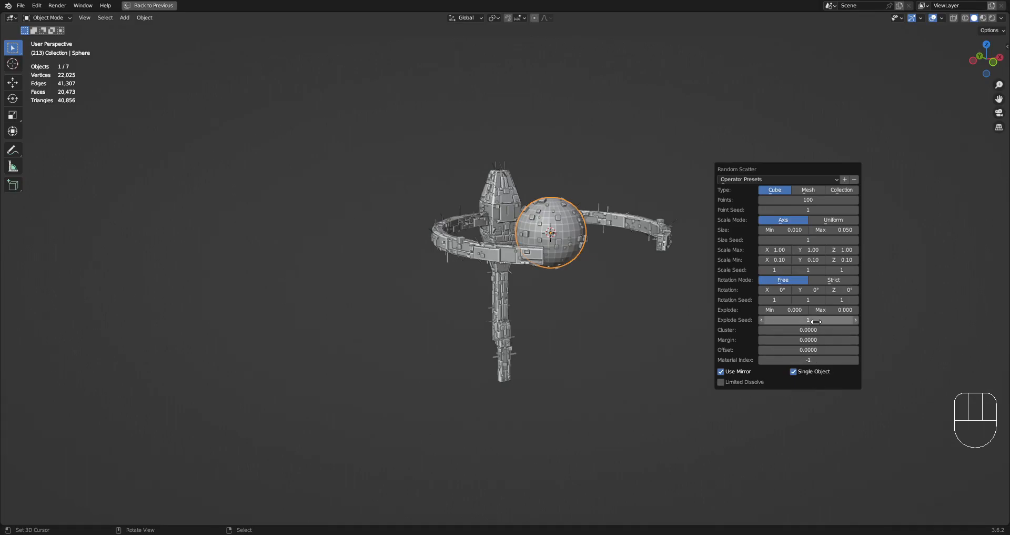
Step: Delete the scattered cubes from the sphere and the sphere itself
middle_drag(313, 361, 616, 259)
scroll(626, 283, up, 5)
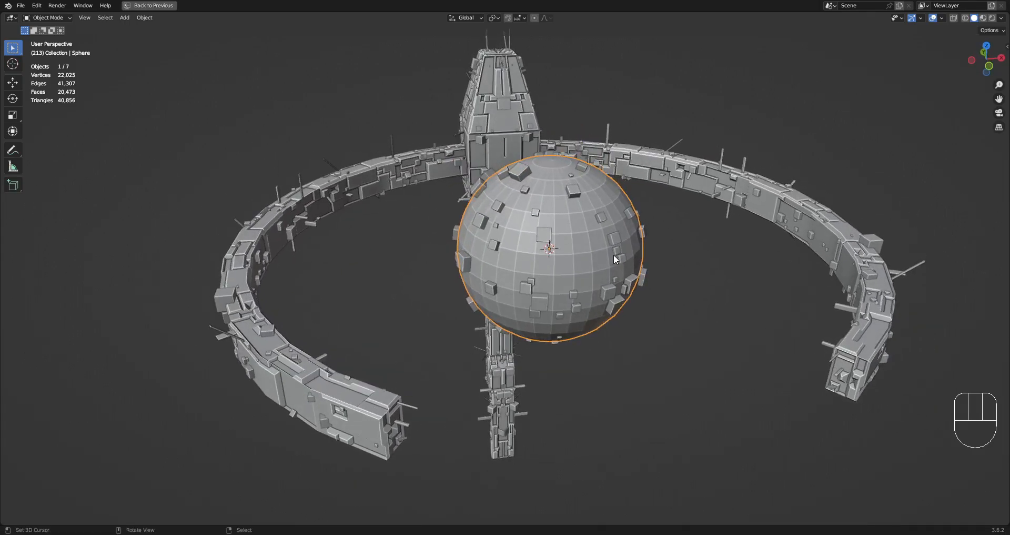
click(603, 223)
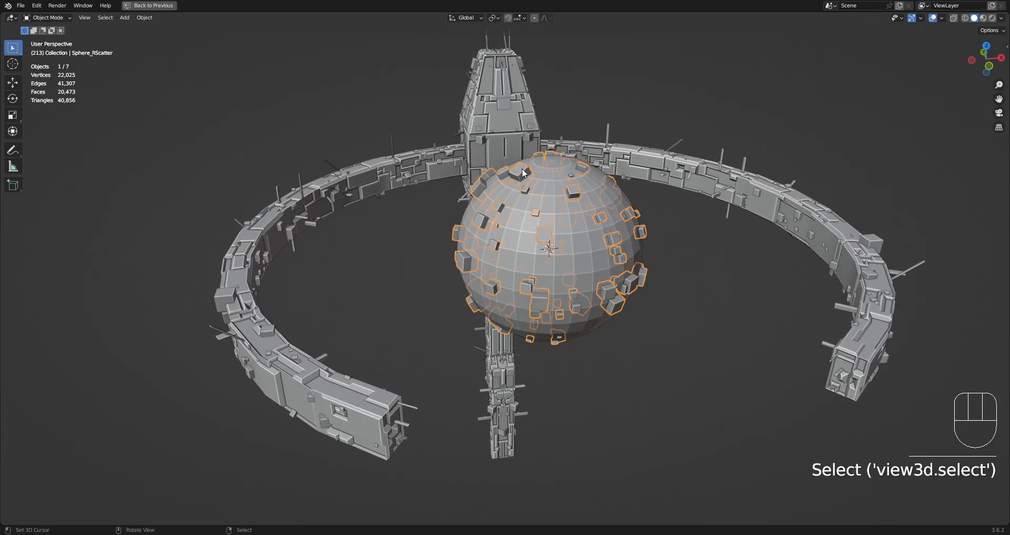
key(x)
click(562, 209)
key(x)
Step: Add a cube and scale its mesh down in Edit Mode to fit inside the ring
key(shift+a)
mouse_move(562, 210)
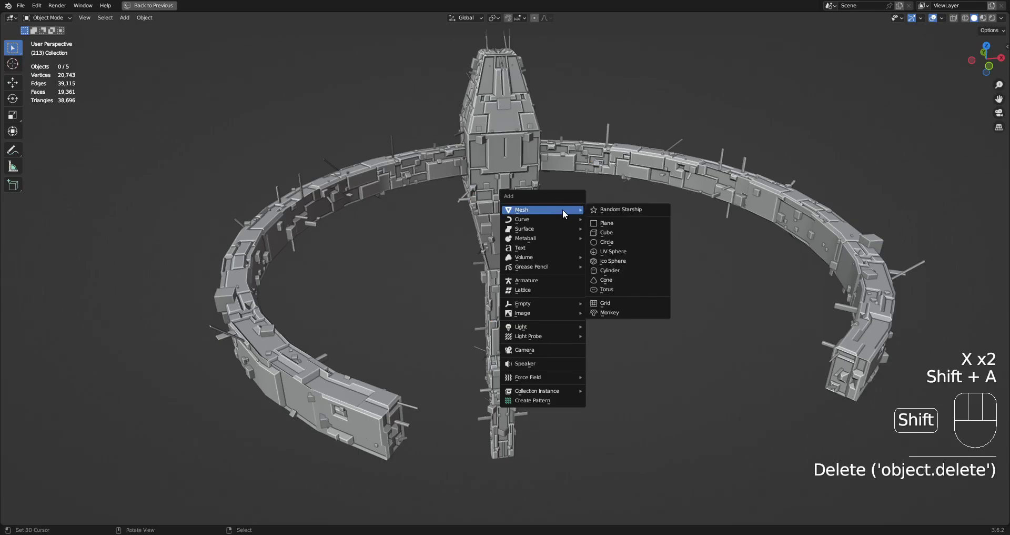
click(614, 235)
scroll(615, 234, down, 5)
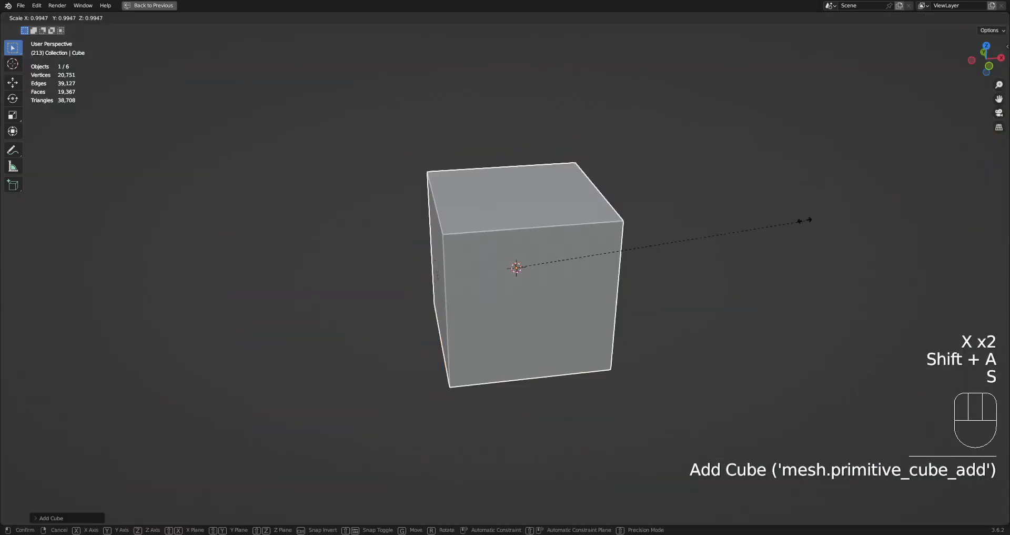
key(s)
key(Tab)
key(s)
click(595, 250)
key(Tab)
middle_drag(564, 244, 579, 254)
scroll(662, 242, up, 4)
Step: Save the file and run Random Scatter on the new cube with the Cube type and 100 points
key(shift+q)
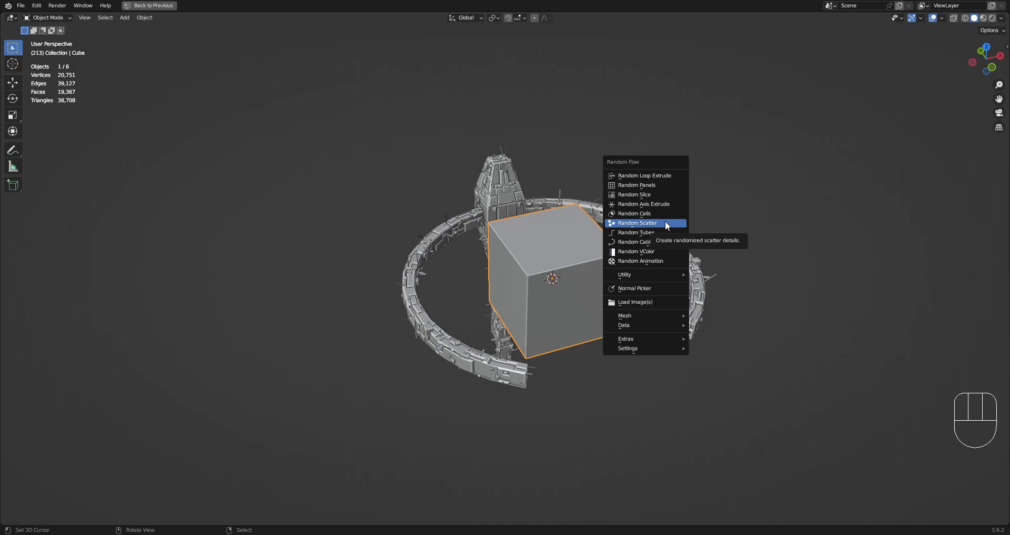
key(Tab)
key(Tab)
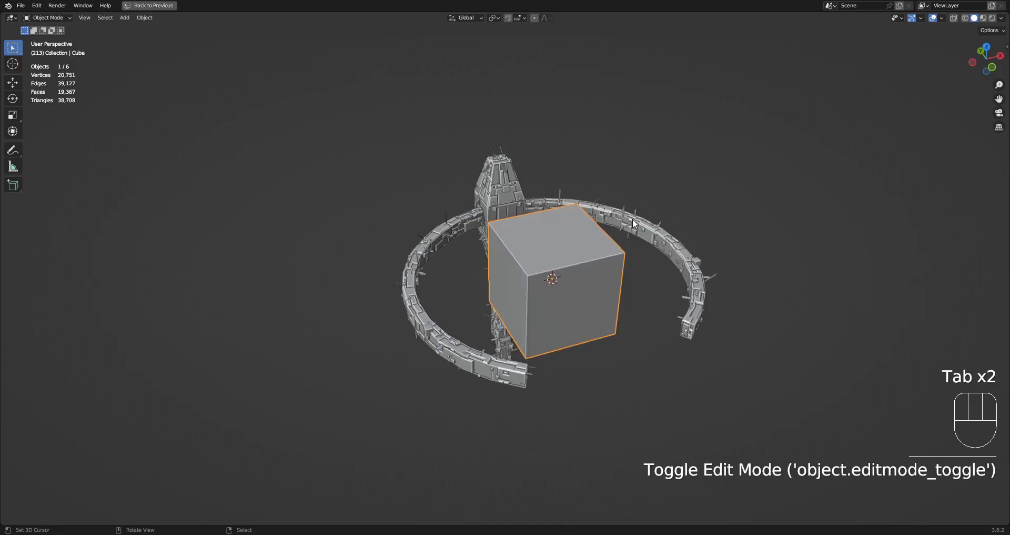
key(ctrl+s)
key(shift+q)
click(633, 219)
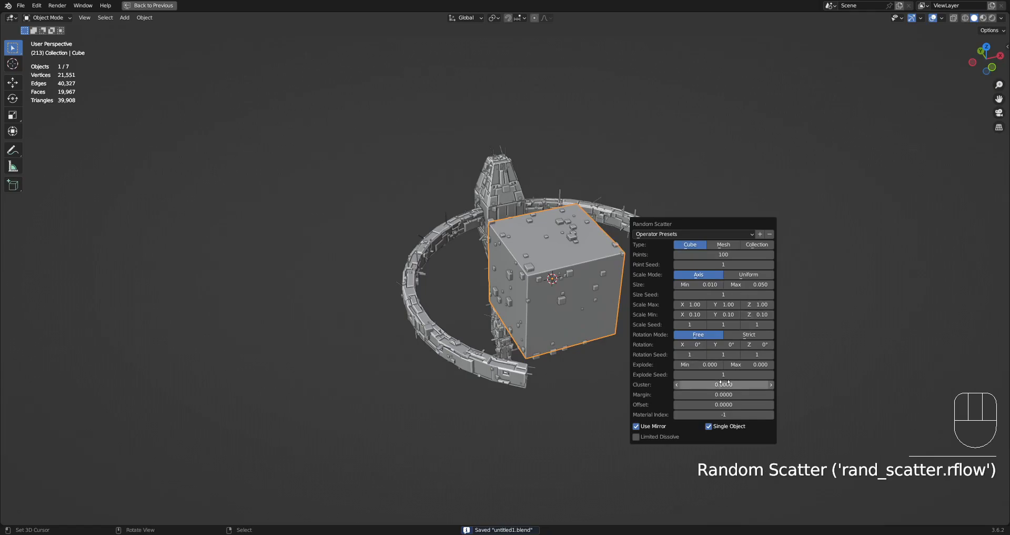
Step: Spread the scattered cubes away from the cube by setting the maximum explode to 2.206
drag(736, 364, 803, 364)
scroll(708, 258, down, 2)
middle_drag(706, 257, 596, 189)
scroll(597, 190, up, 1)
Step: Try a scatter margin of -1 and settle on -0.466 for the exploded cubes
key(F9)
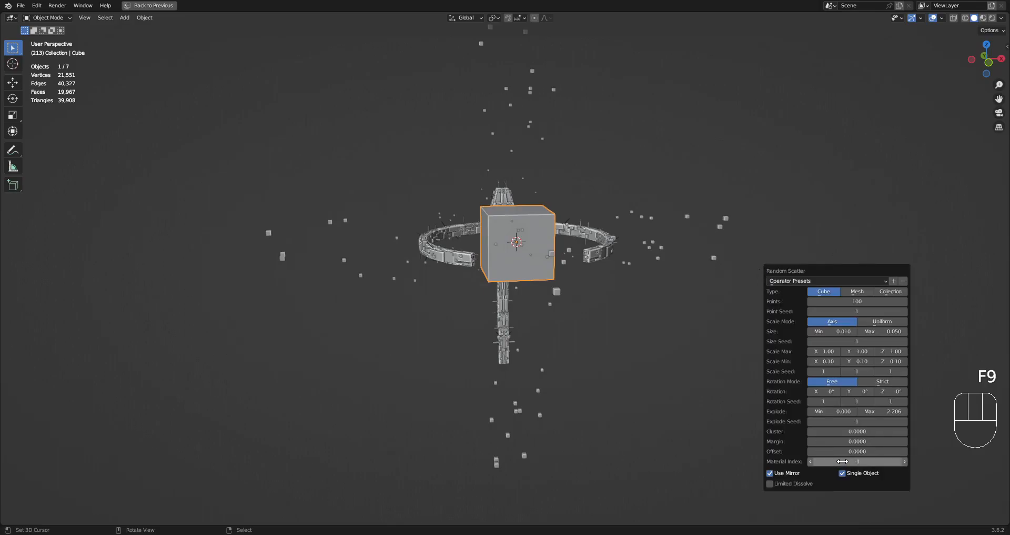
drag(853, 443, 769, 443)
middle_drag(592, 311, 611, 266)
scroll(611, 267, up, 3)
key(F9)
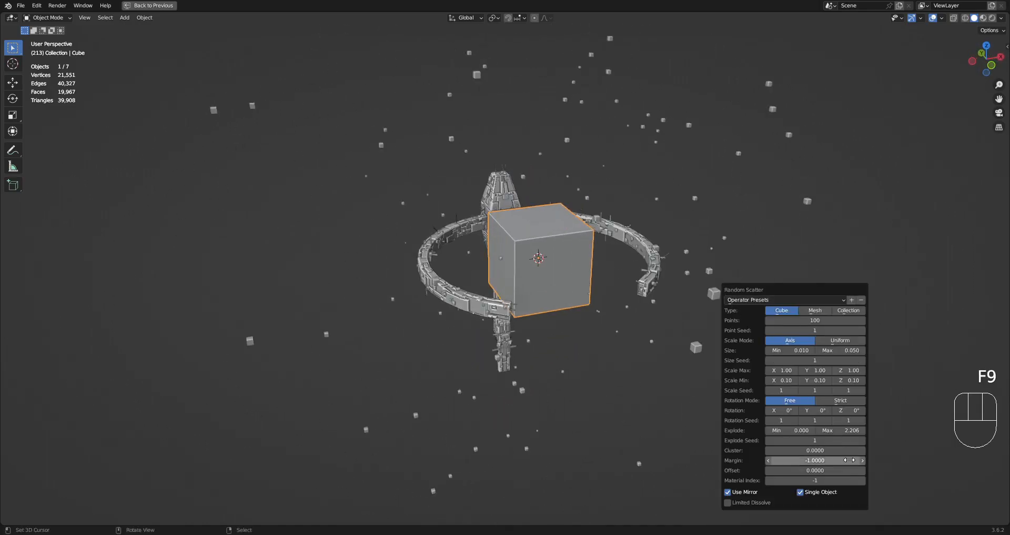
drag(815, 460, 789, 460)
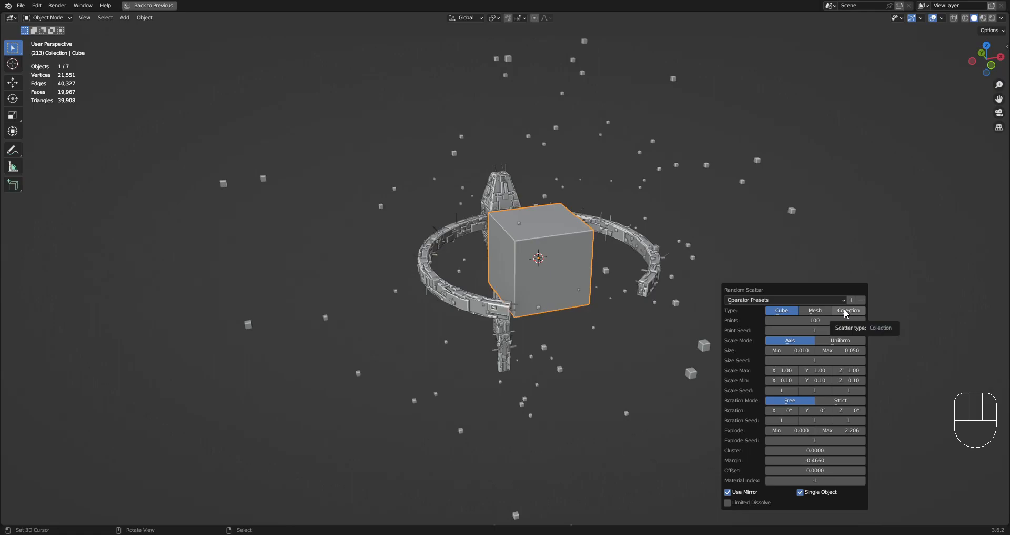
middle_drag(650, 312, 679, 229)
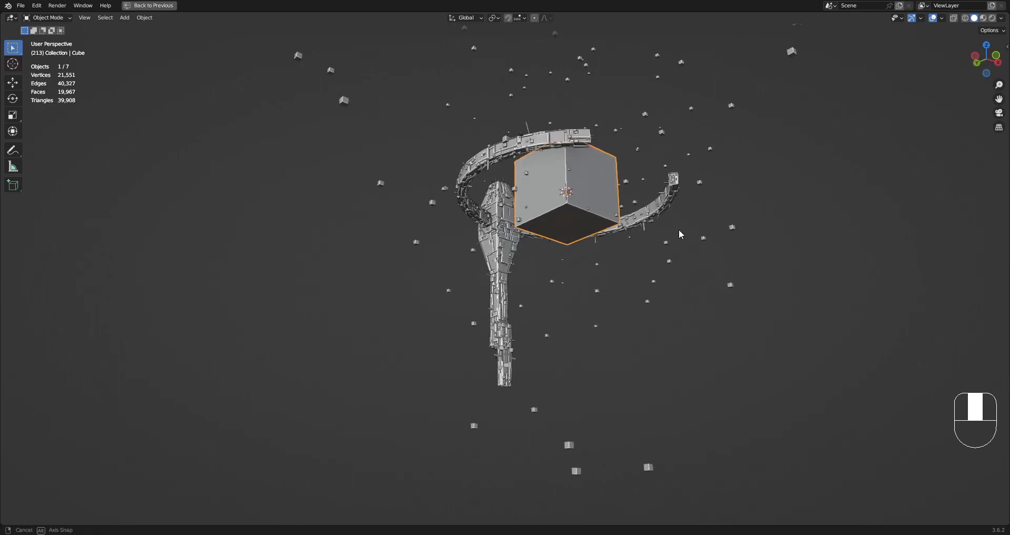
Step: Delete the large central cube and select the object made of small scattered cubes
click(604, 198)
key(x)
click(603, 191)
click(666, 132)
key(Tab)
key(Tab)
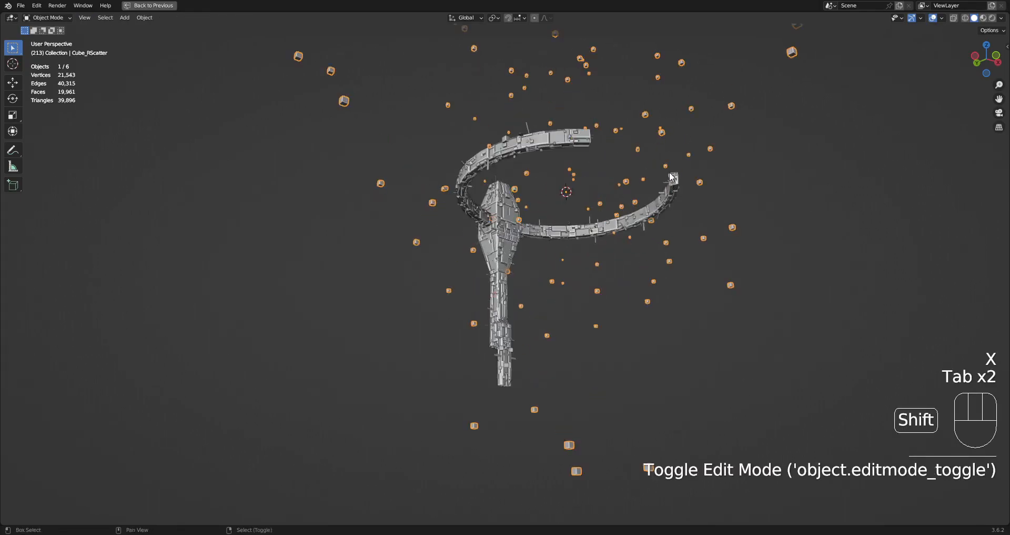
Step: Save the current file with the scattered cubes object selected
key(shift+alt+z)
key(shift+alt+z)
key(ctrl+s)
mouse_move(651, 163)
middle_down()
mouse_move(641, 235)
mouse_move(650, 153)
middle_up()
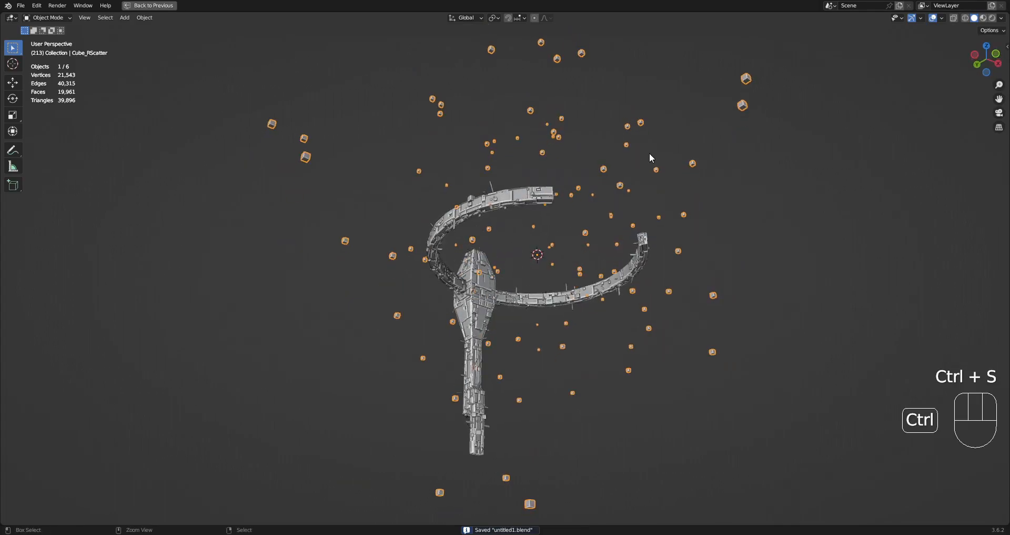
key(ctrl+s)
Step: Inspect the scattered cubes as a single mesh in Edit Mode with all geometry selected
key(Tab)
key(a)
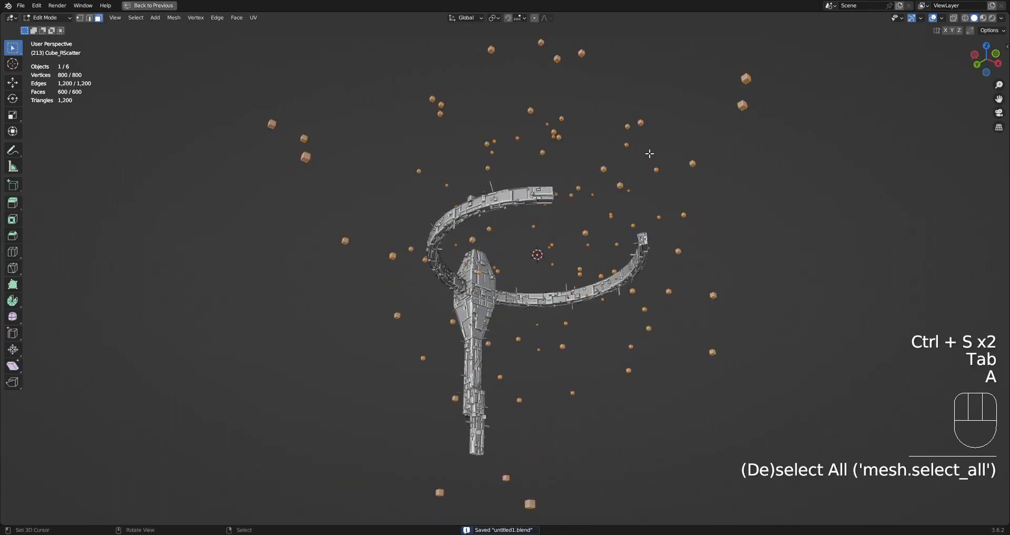
key(Tab)
key(Tab)
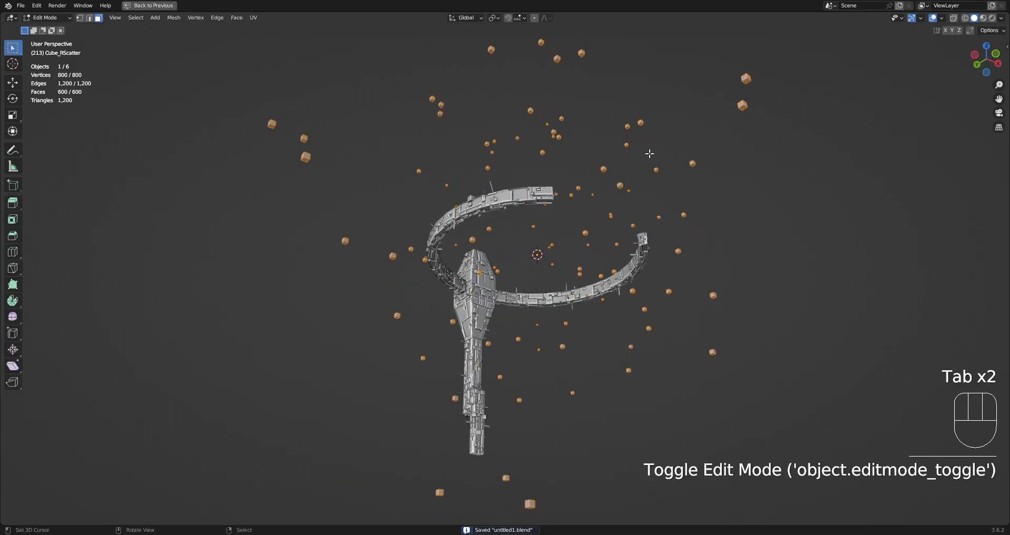
key(Tab)
key(Tab)
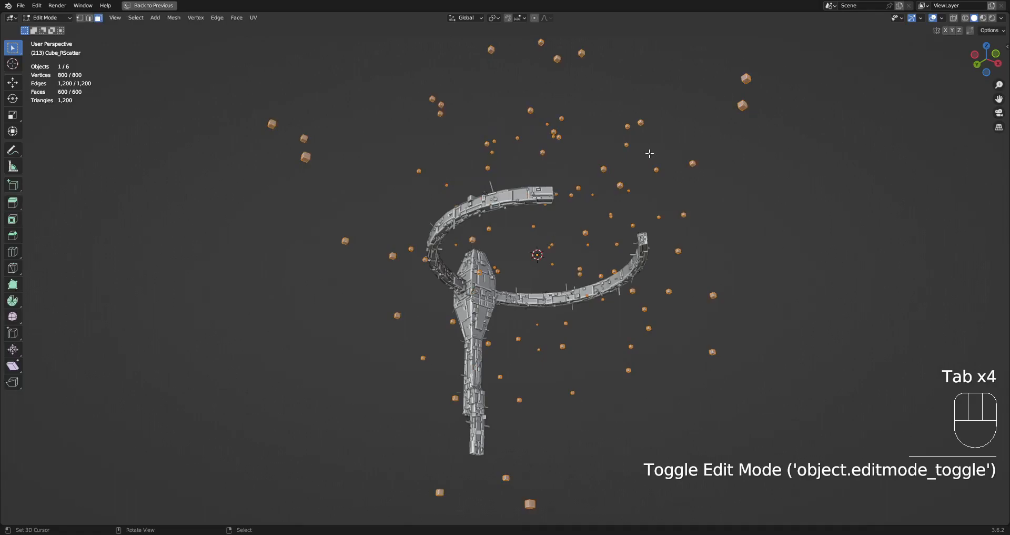
key(Tab)
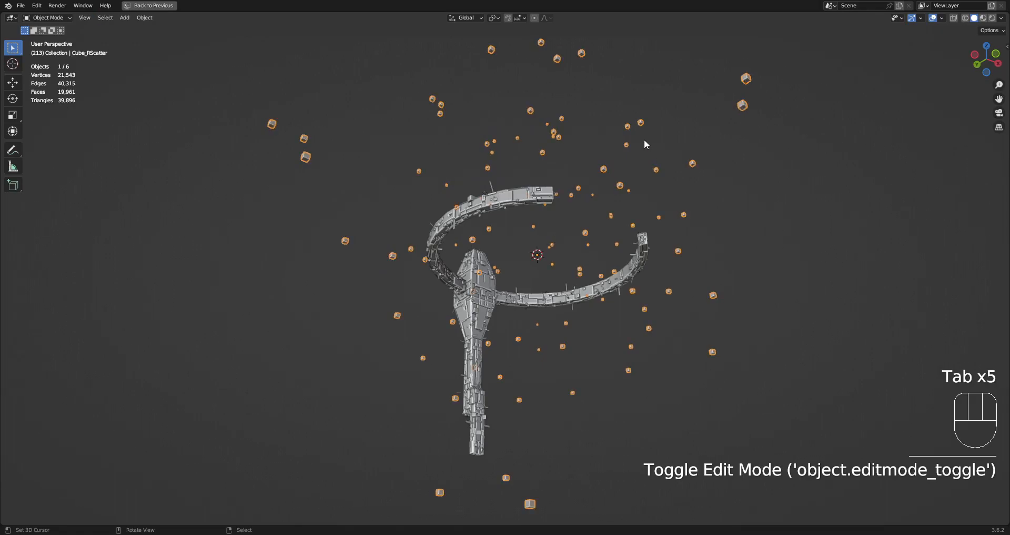
Step: Try a Random Animation on the single scattered cubes object and preview its playback
key(shift+q)
click(642, 174)
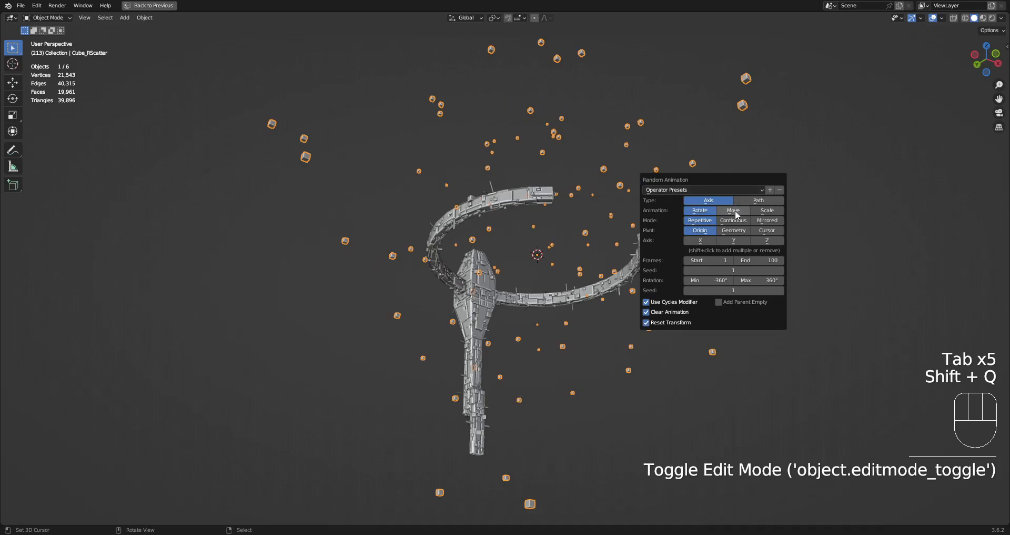
key(space)
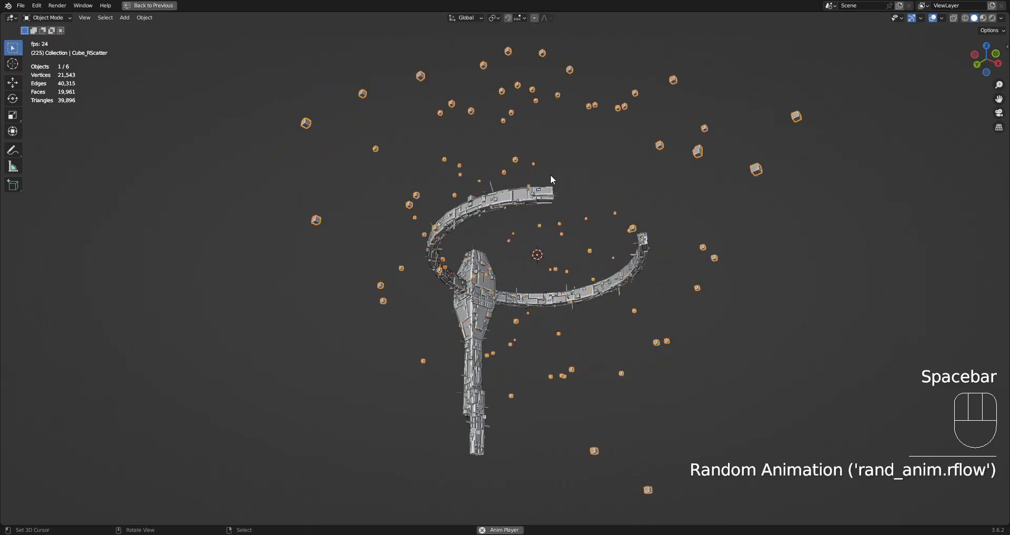
key(space)
key(ctrl+z)
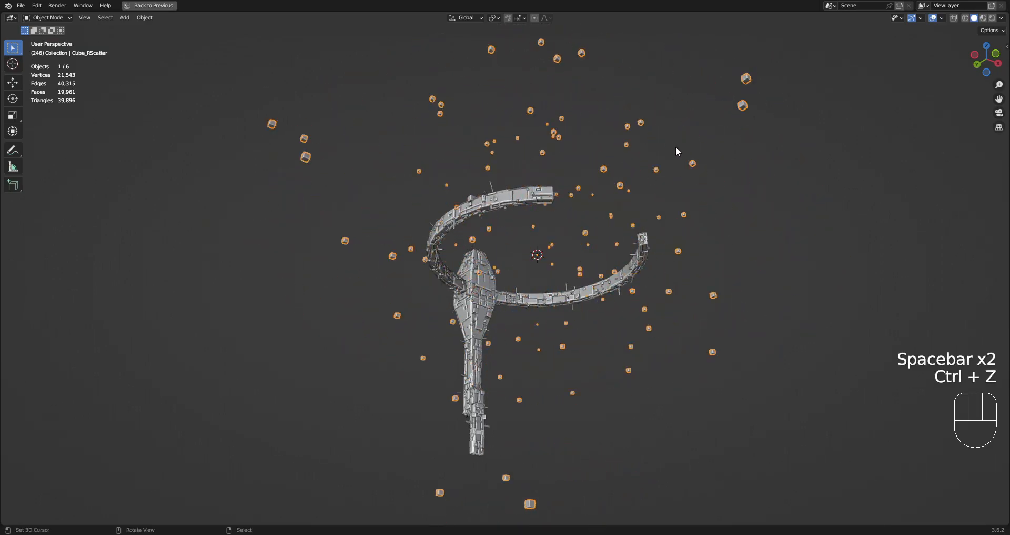
Step: Separate the scattered cubes mesh by loose parts and make one of the resulting selected cubes active in Object Mode
key(Tab)
key(a)
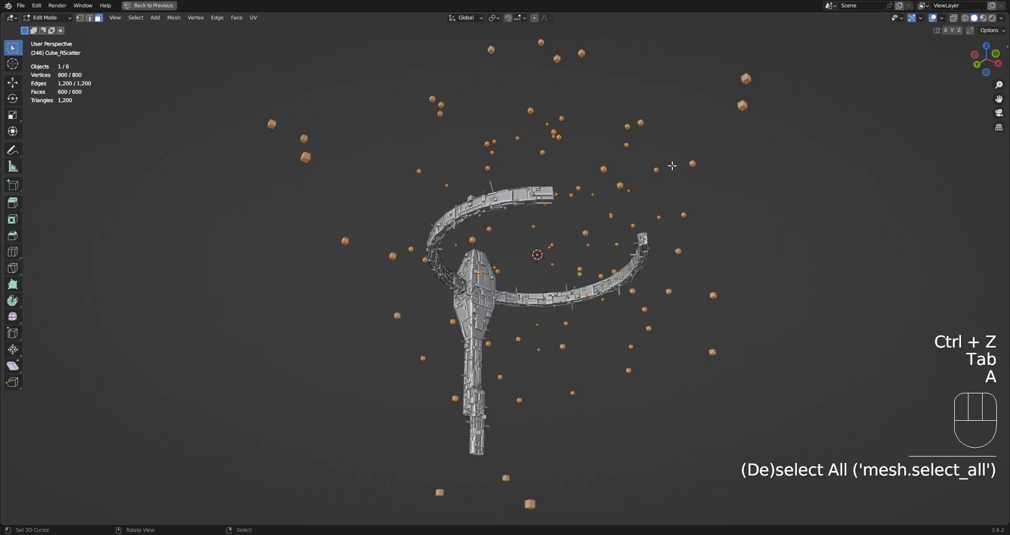
key(p)
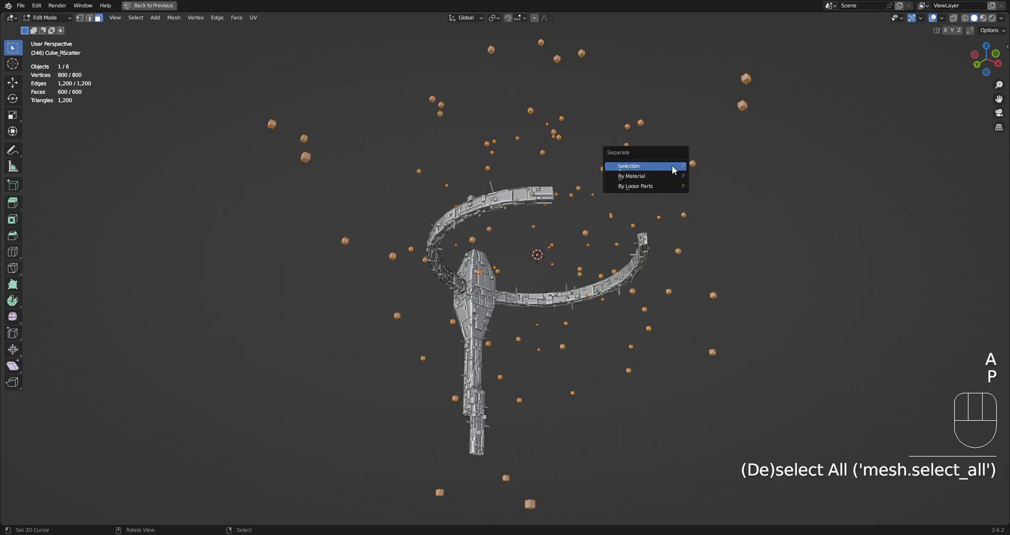
click(671, 187)
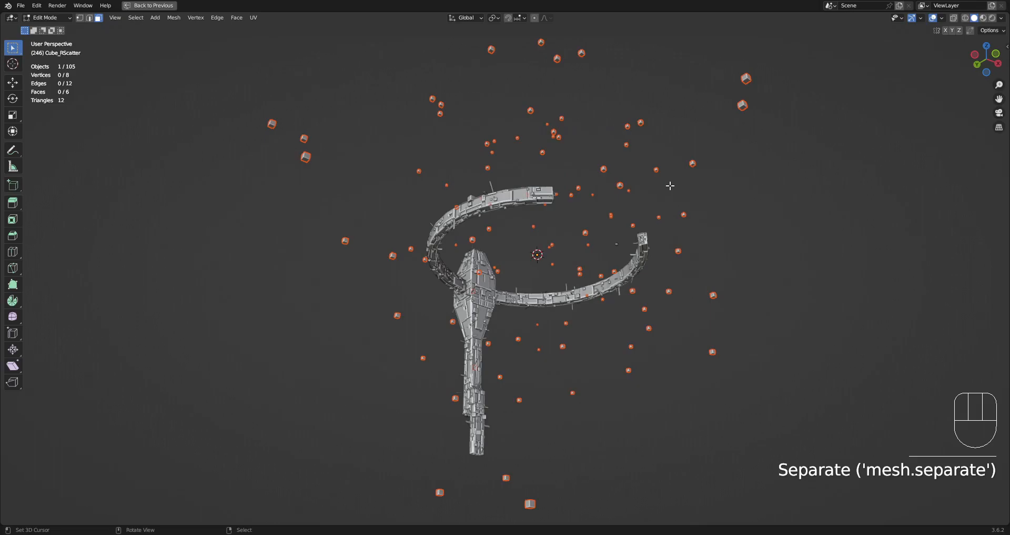
key(Tab)
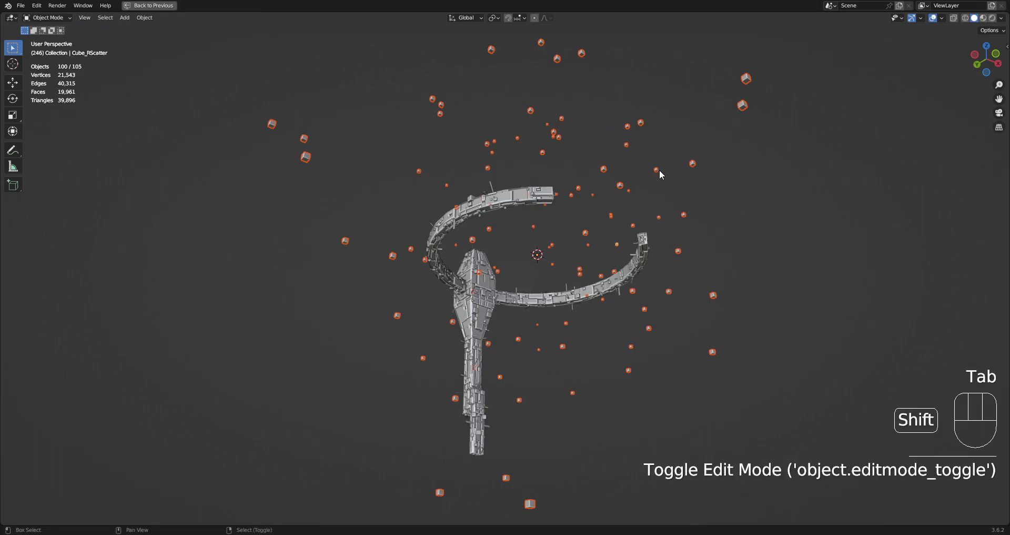
shift+click(659, 169)
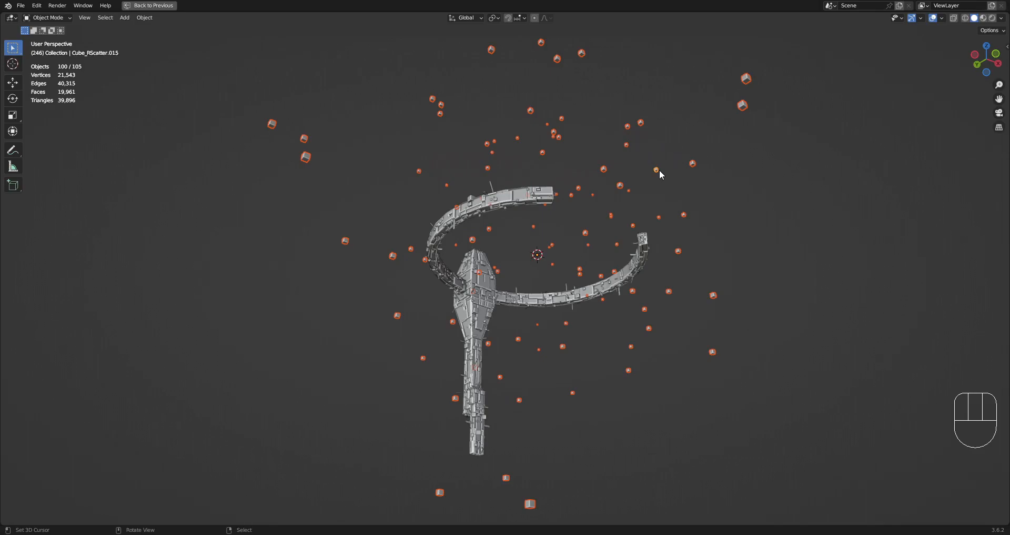
Step: Create a new collection named 1 from the selected separated cubes
middle_drag(659, 170, 662, 193)
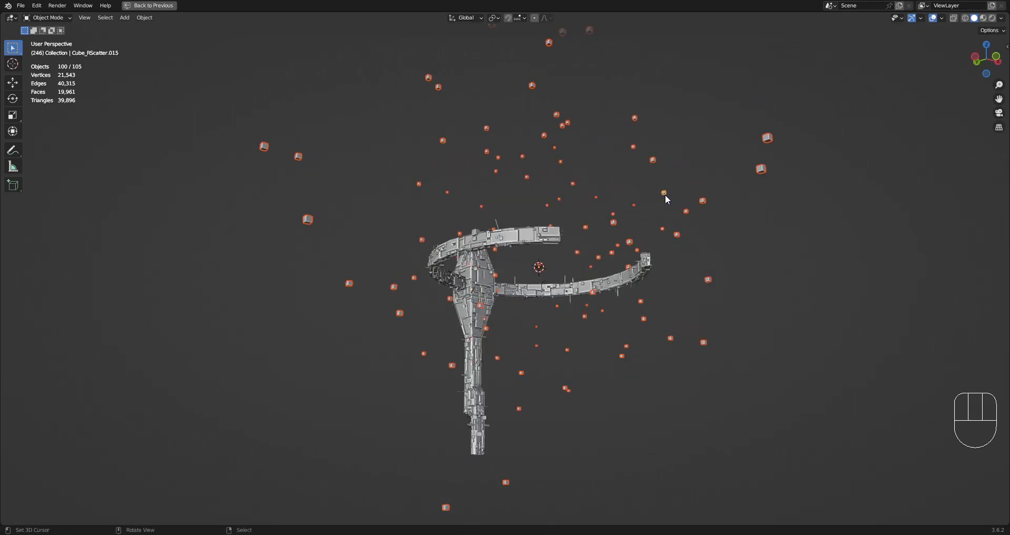
key(ctrl)
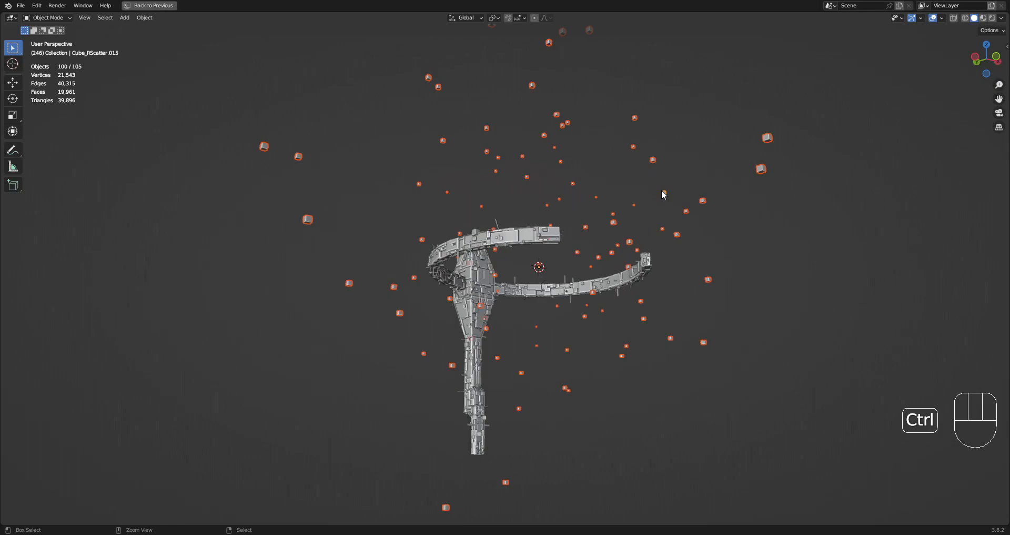
middle_drag(671, 204, 671, 224)
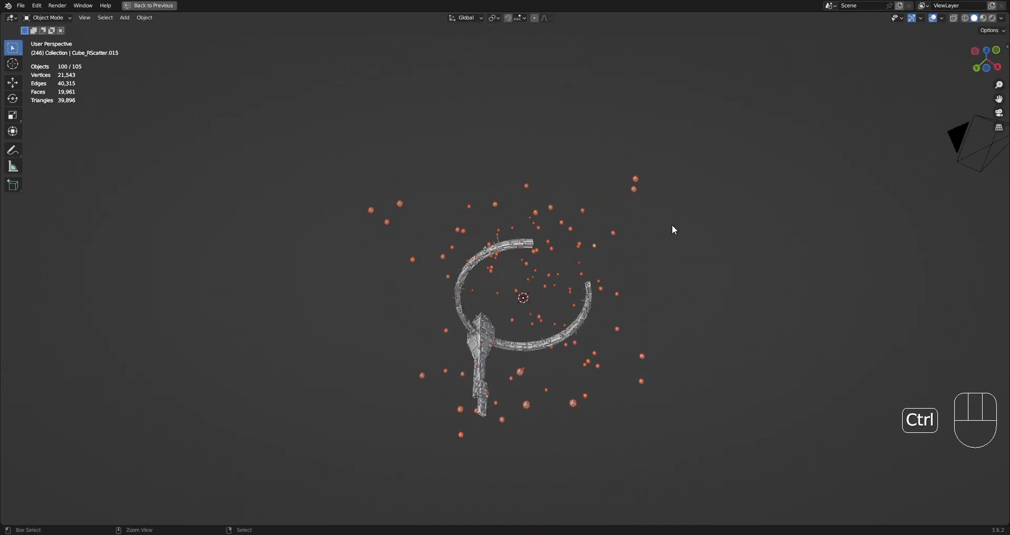
key(ctrl+g)
key(F9)
click(786, 240)
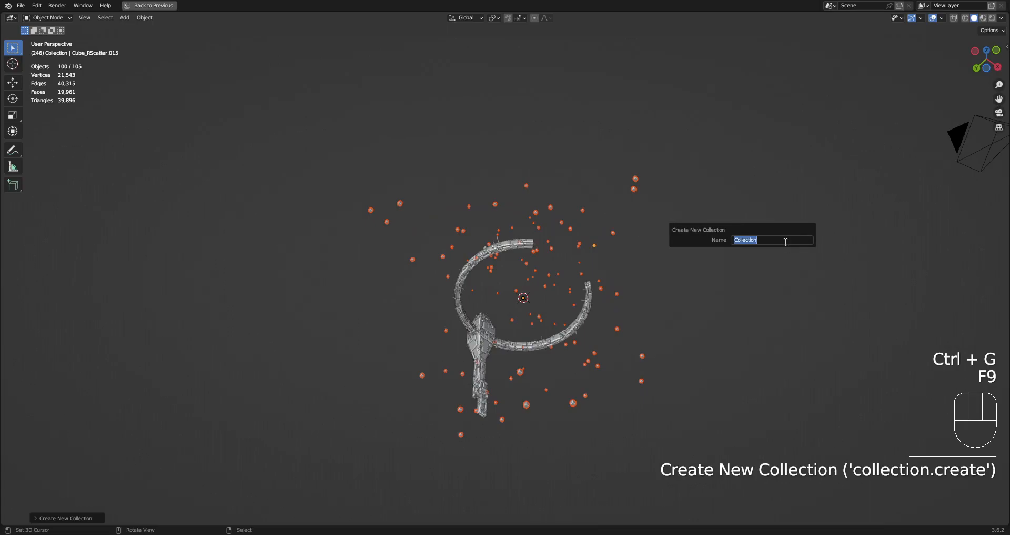
text(1)
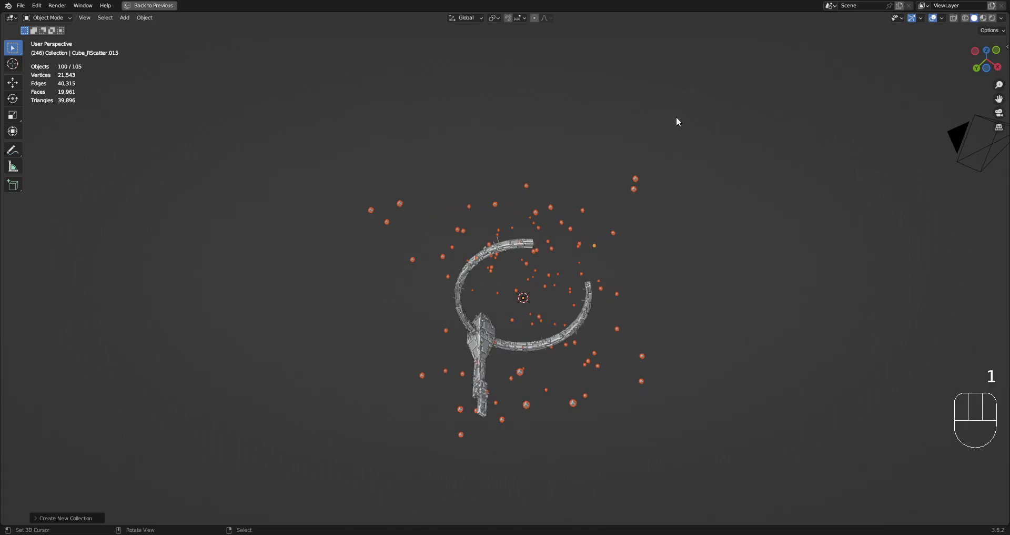
scroll(600, 249, up, 3)
key(shift+g)
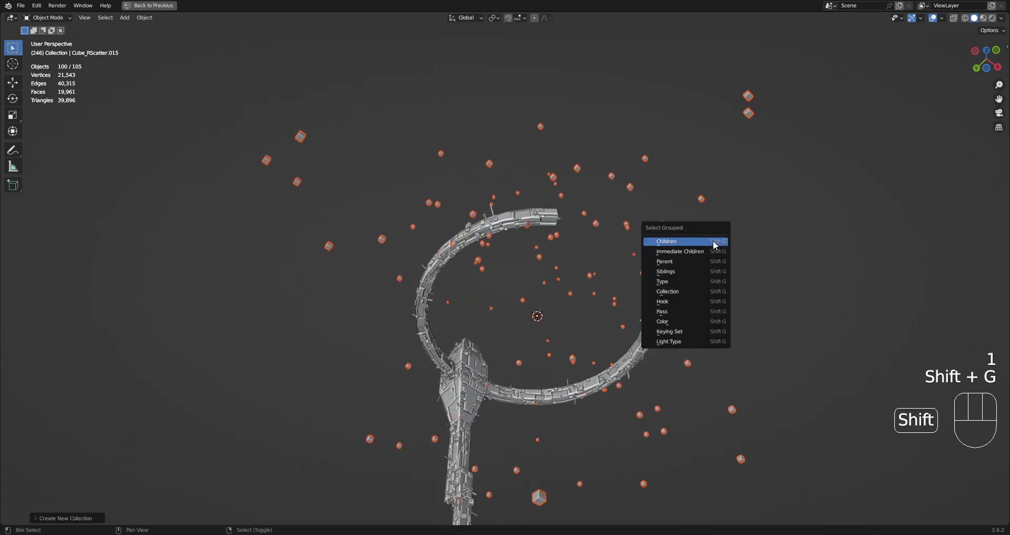
key(Escape)
Step: Apply a Random Animation that rotates the selected cubes about the Z axis and play it
middle_drag(689, 222, 715, 170)
key(shift+q)
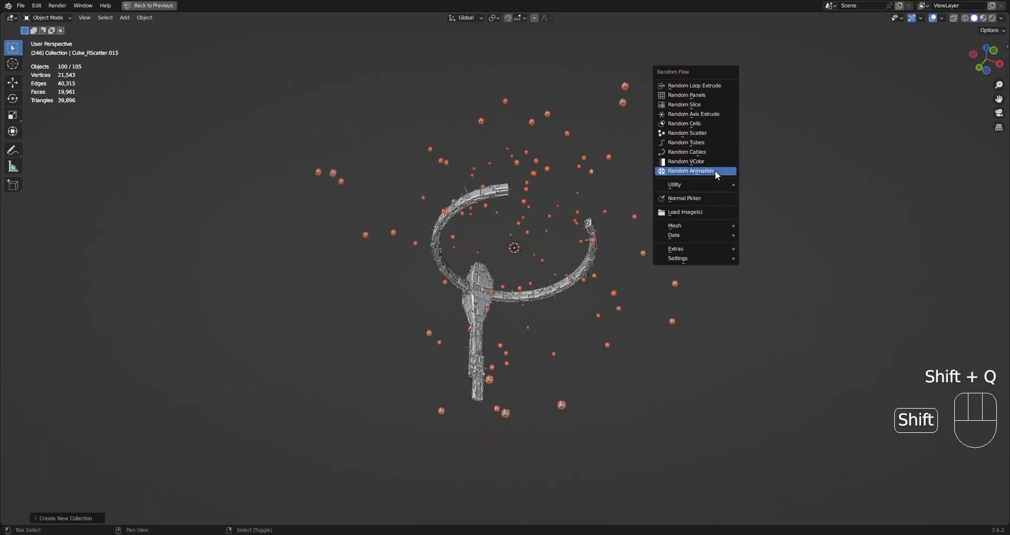
click(715, 170)
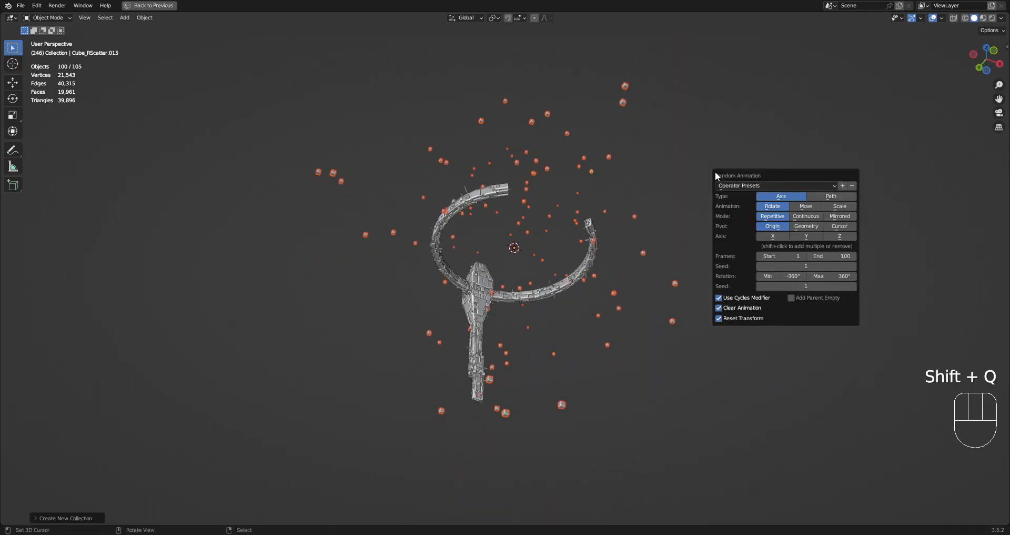
click(838, 238)
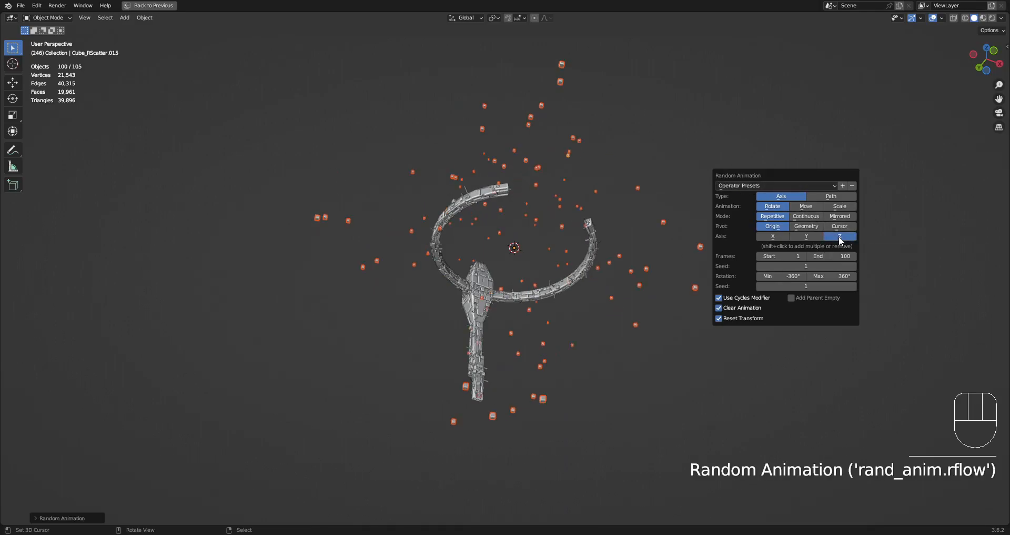
key(space)
Step: Set the random animation's frames seed to 7, rotation seed to 2 and end frame to 1000
key(F9)
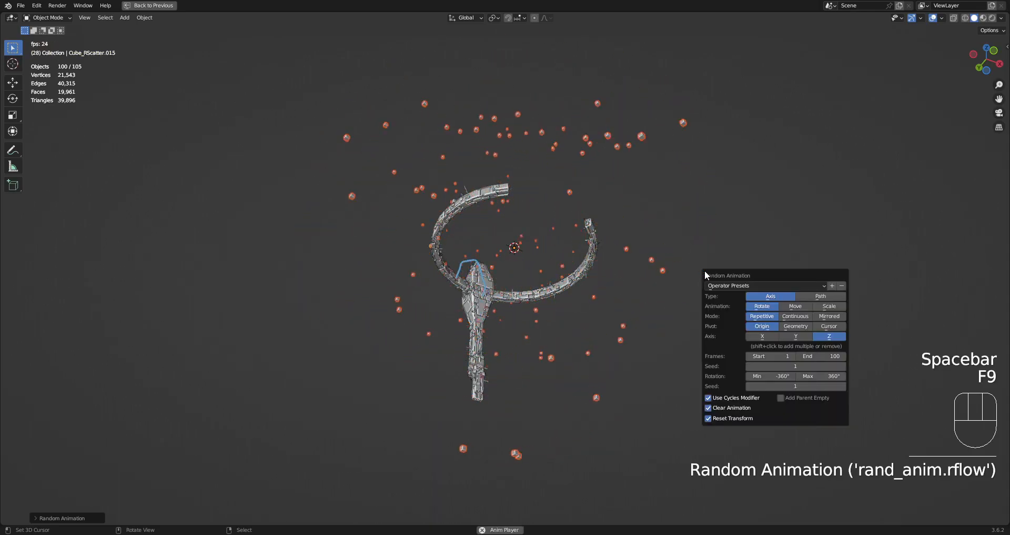
ctrl+scroll(795, 366, up, 1)
ctrl+scroll(796, 386, up, 1)
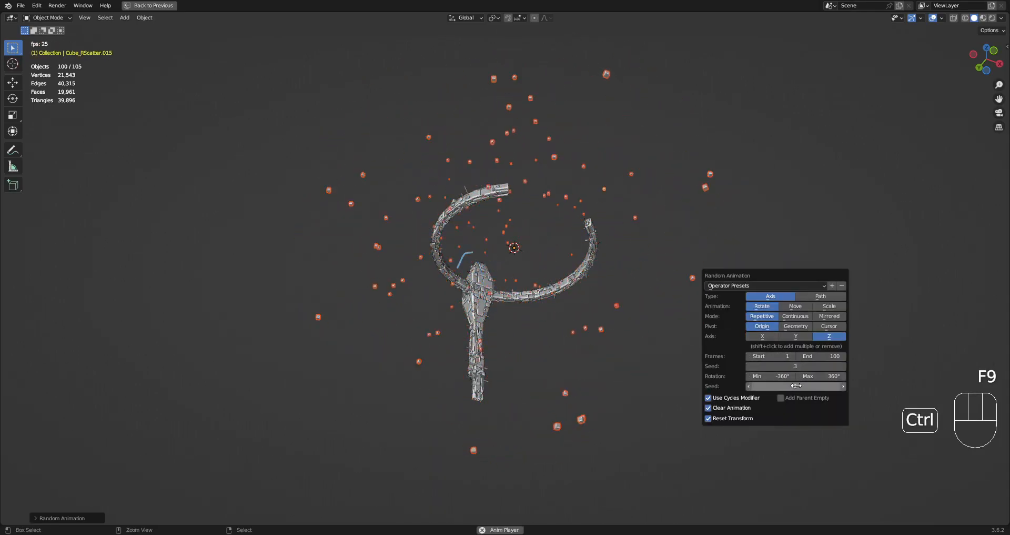
ctrl+scroll(795, 367, up, 1)
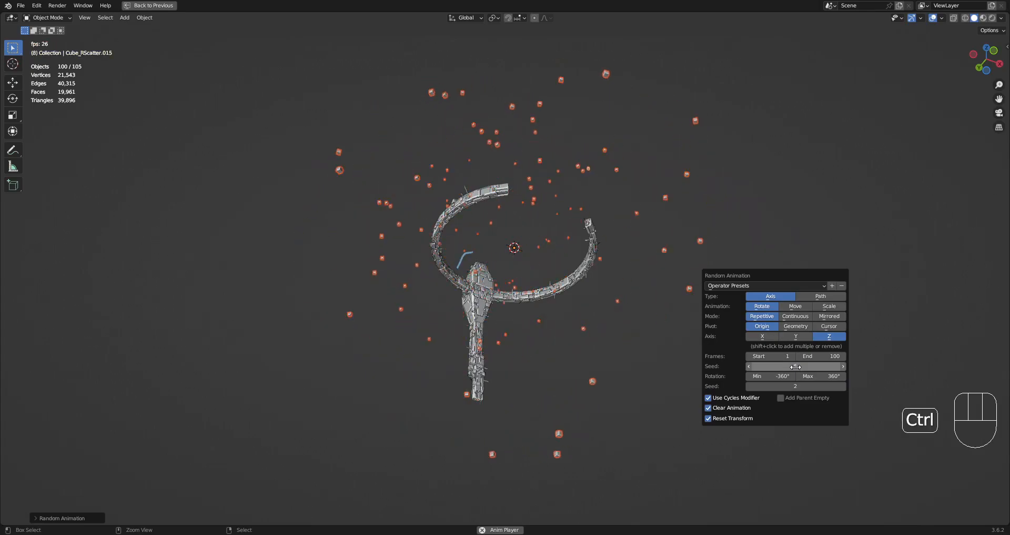
click(823, 356)
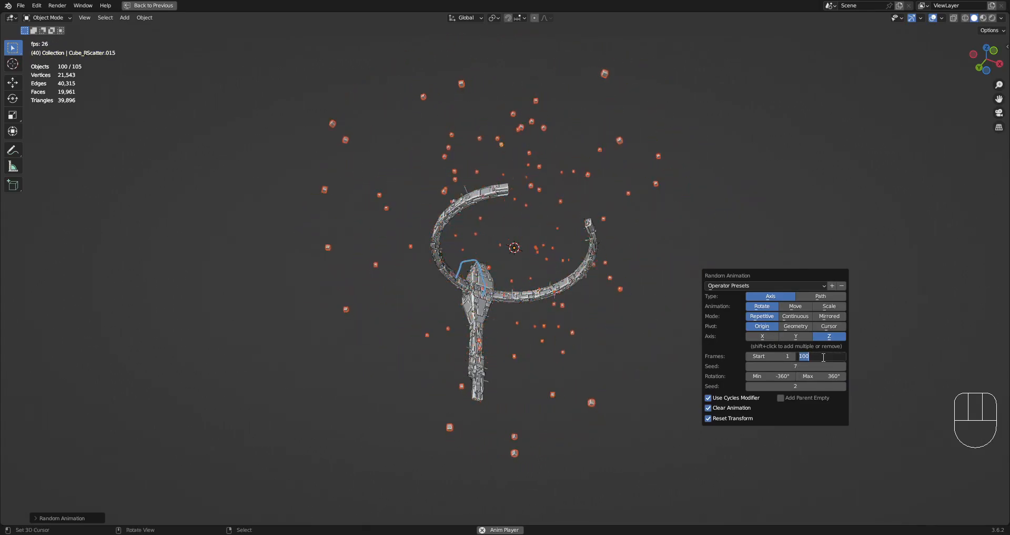
text(100)
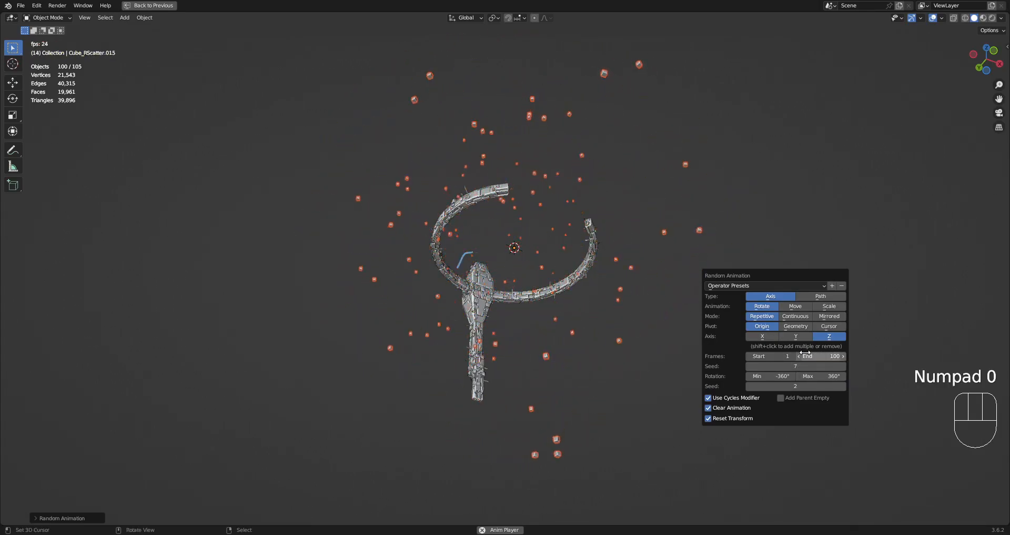
text(0)
key(Return)
Step: Enable Add Parent Empty in the random animation's settings
middle_drag(589, 263, 643, 265)
key(shift+alt+z)
key(shift+alt+z)
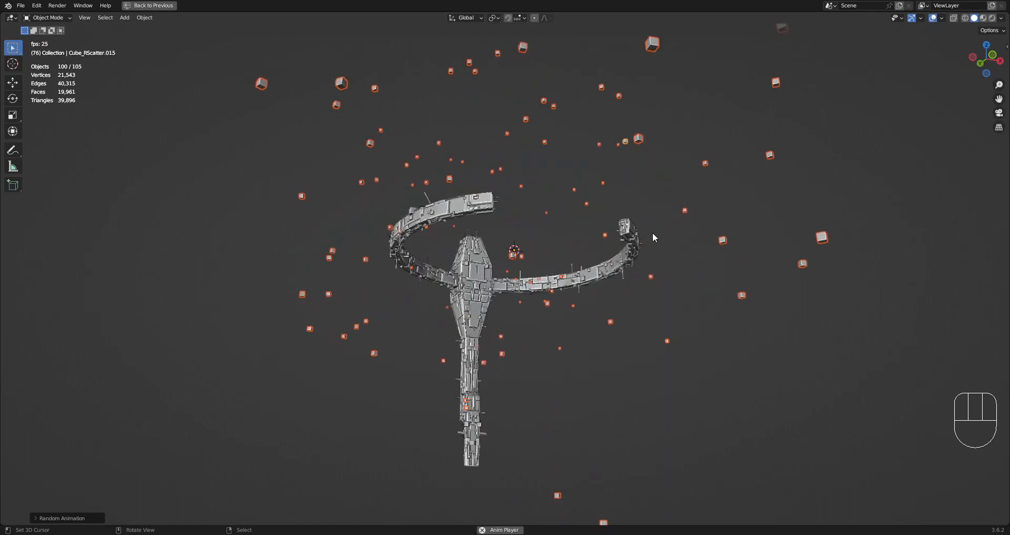
key(F9)
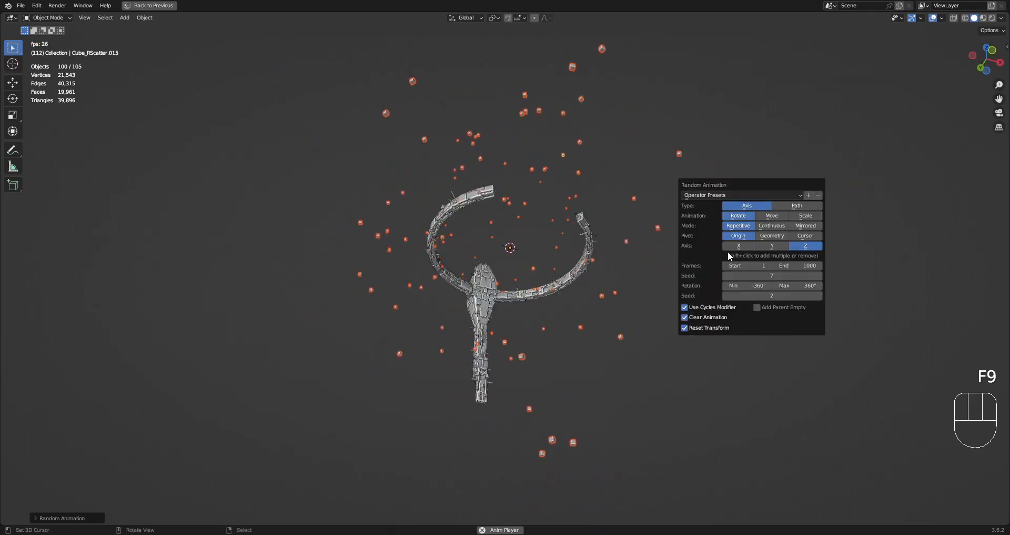
click(760, 305)
Step: Try moving the parent empty to shift all the animated cubes together
click(532, 232)
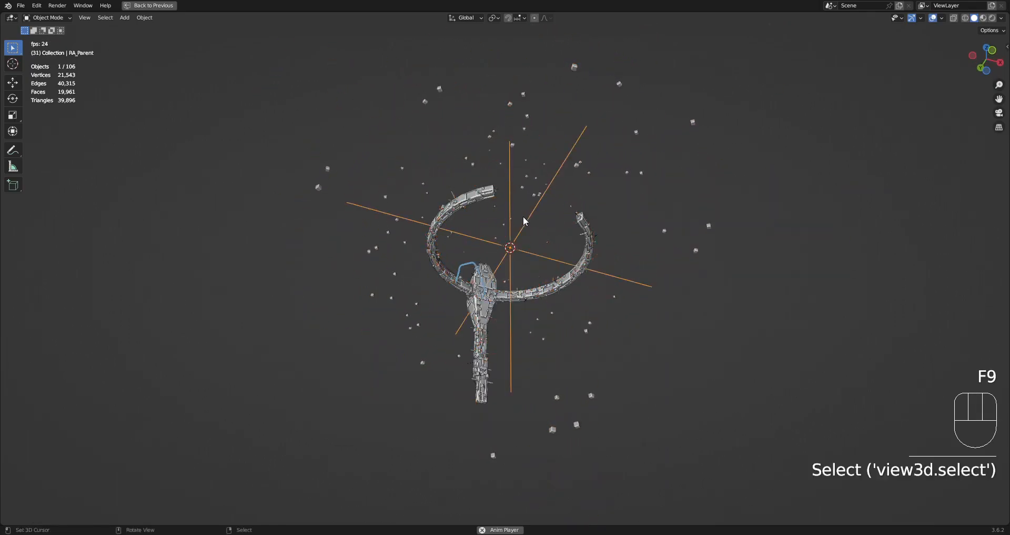
scroll(589, 251, down, 4)
key(g)
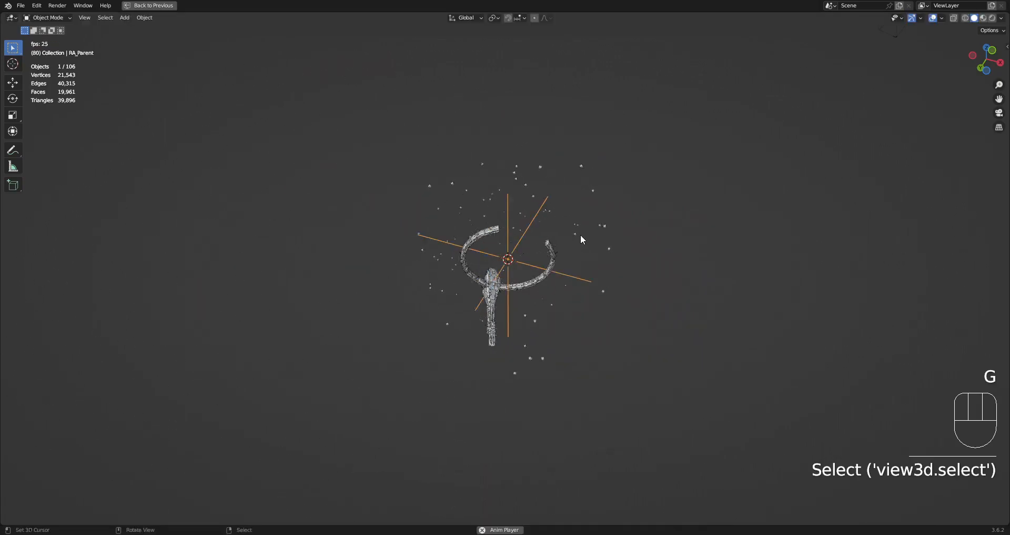
key(g)
right_click(747, 293)
key(g)
right_click(609, 302)
middle_drag(608, 304, 606, 256)
key(g)
right_click(597, 260)
Step: Watch the playing animation from several angles with overlays hidden, select one scattered cube and show the overlays again
scroll(596, 260, up, 4)
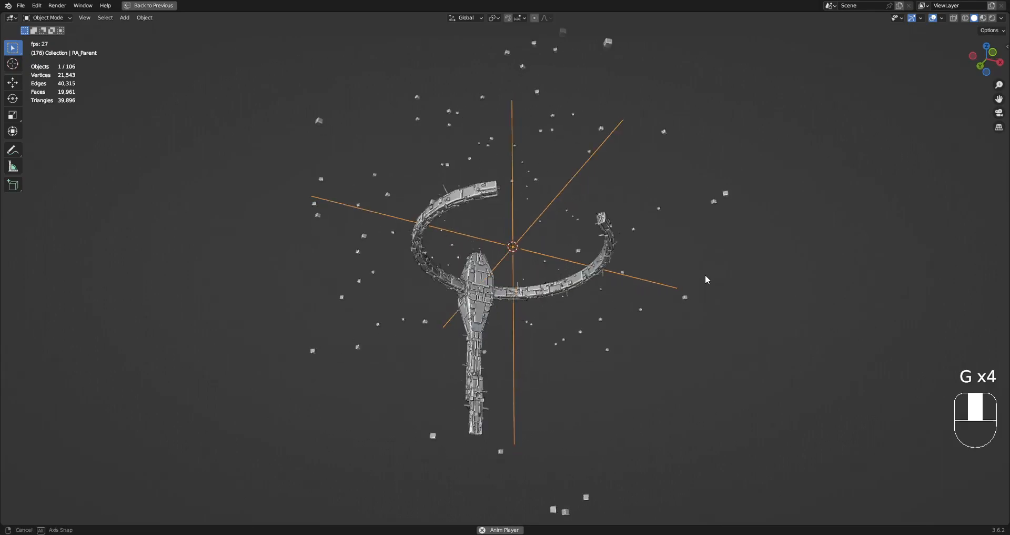
middle_drag(706, 277, 696, 249)
key(shift+alt+z)
middle_drag(555, 287, 642, 284)
scroll(642, 284, down, 3)
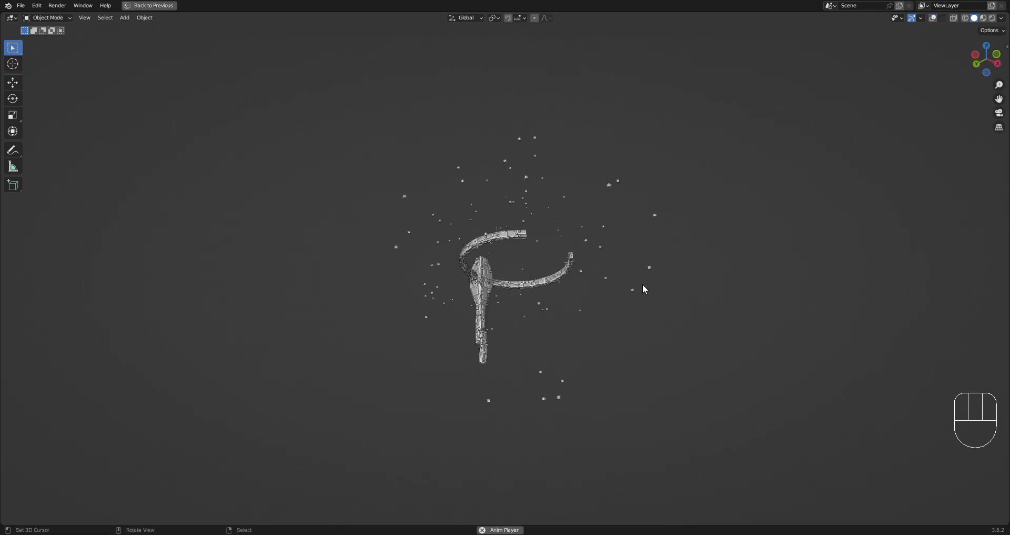
scroll(624, 248, up, 3)
click(564, 158)
key(shift+alt+z)
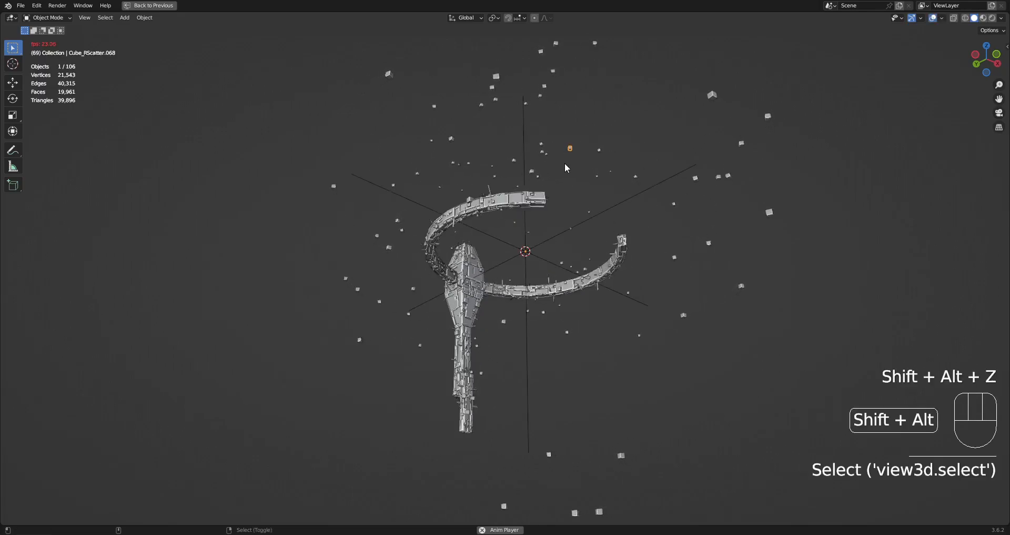
Step: Stop the animation playback and delete the parent empty together with two of the scattered cubes
shift+click(567, 229)
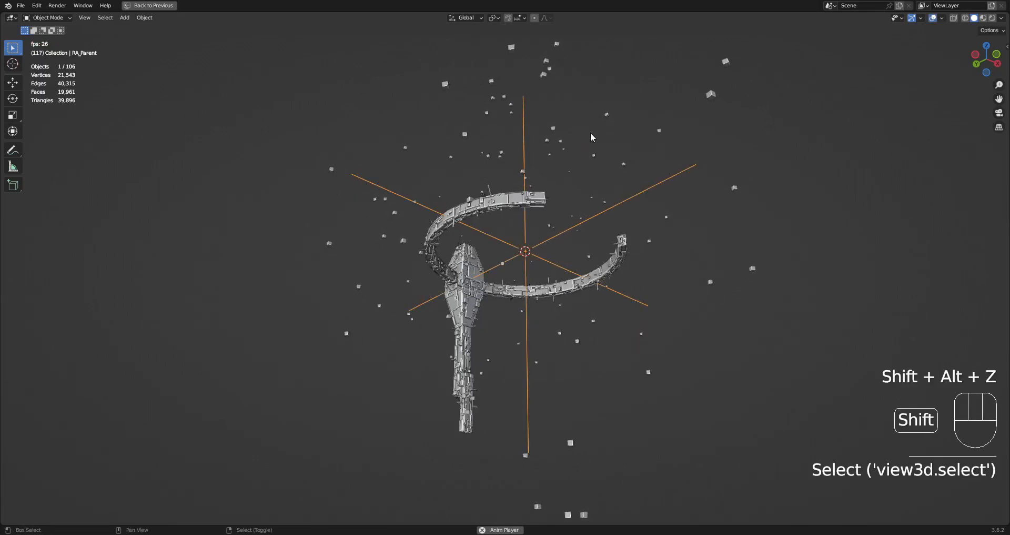
key(space)
shift+click(568, 131)
key(x)
click(572, 128)
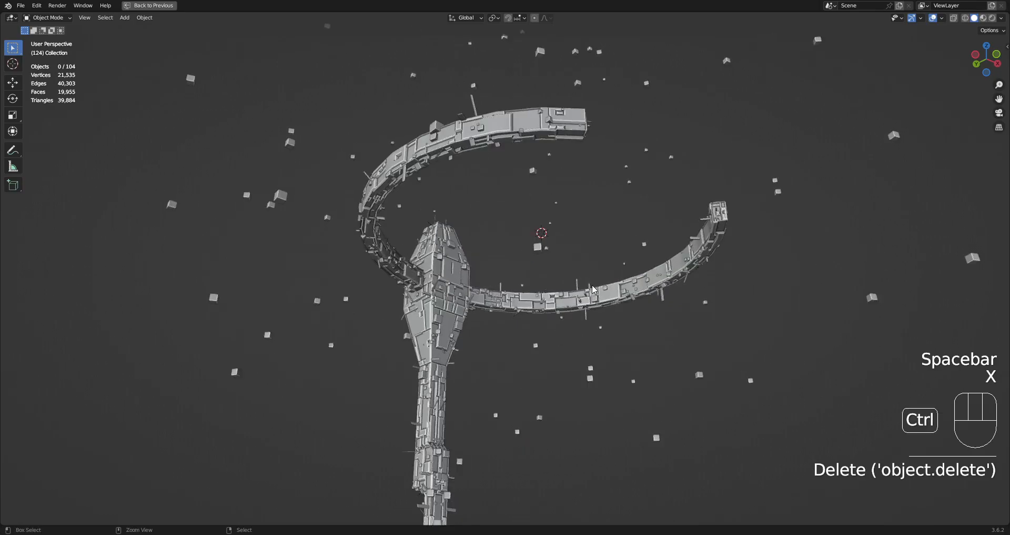
key(ctrl+s)
click(538, 246)
key(x)
click(534, 248)
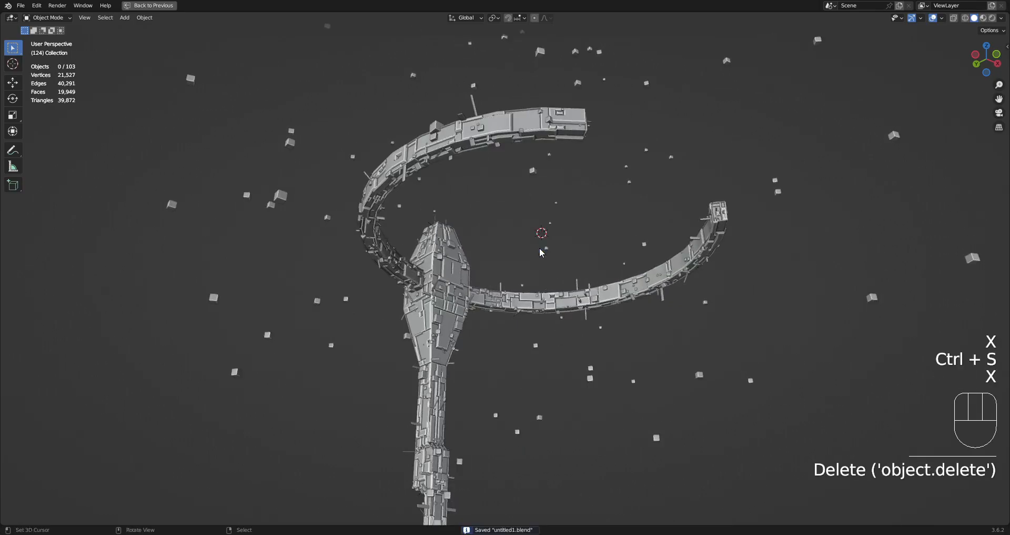
Step: Select all remaining scattered cubes with Select Grouped, delete them and save the file
scroll(570, 226, down, 4)
shift+click(569, 228)
key(shift+g)
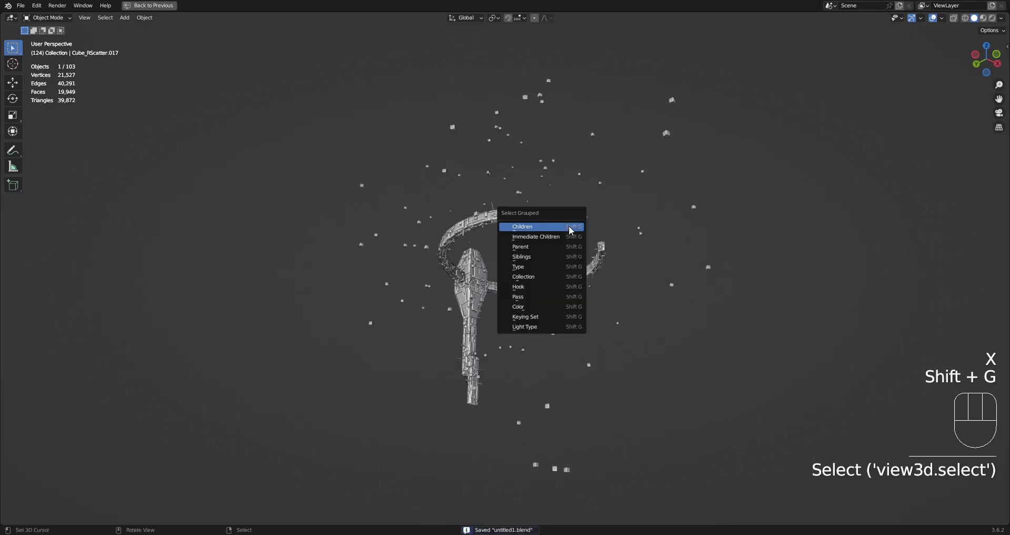
click(557, 238)
key(x)
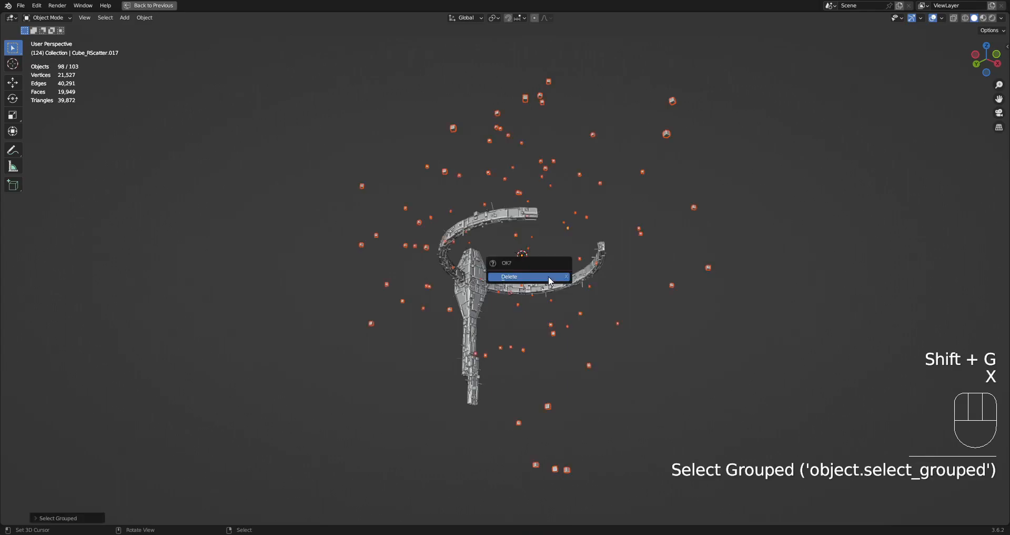
click(548, 276)
key(ctrl+s)
Step: Save the file and apply Random VColor to the main structure with the bw operator preset
click(549, 277)
middle_drag(469, 275, 490, 302)
scroll(489, 284, up, 4)
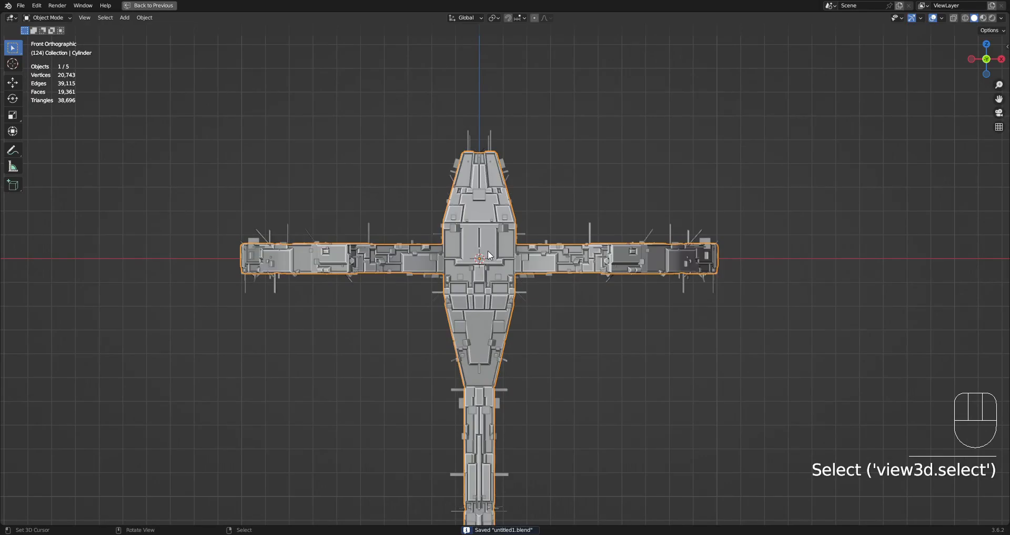
scroll(504, 251, down, 2)
middle_drag(505, 250, 569, 178)
key(Tab)
key(Tab)
scroll(596, 258, up, 1)
key(ctrl+s)
key(shift+q)
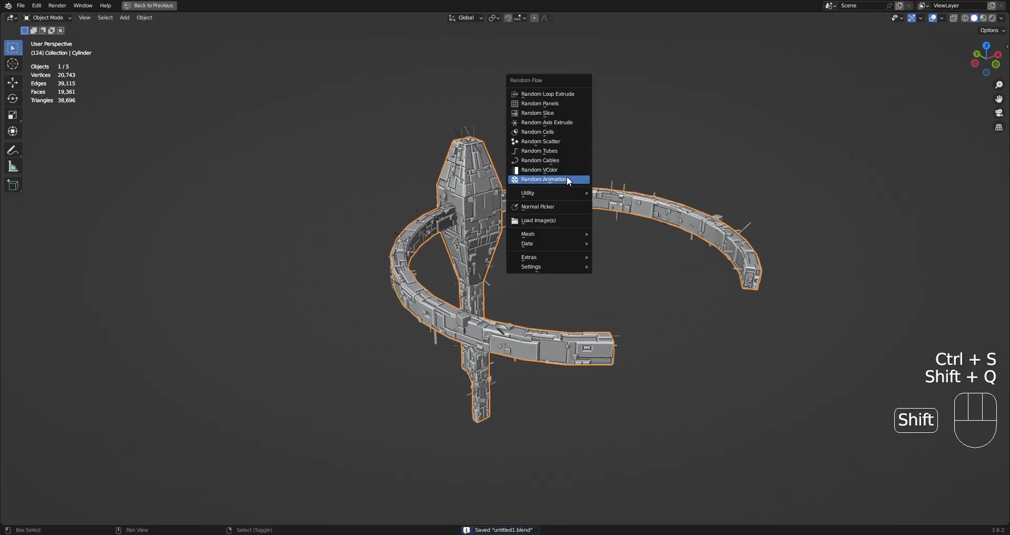
click(562, 169)
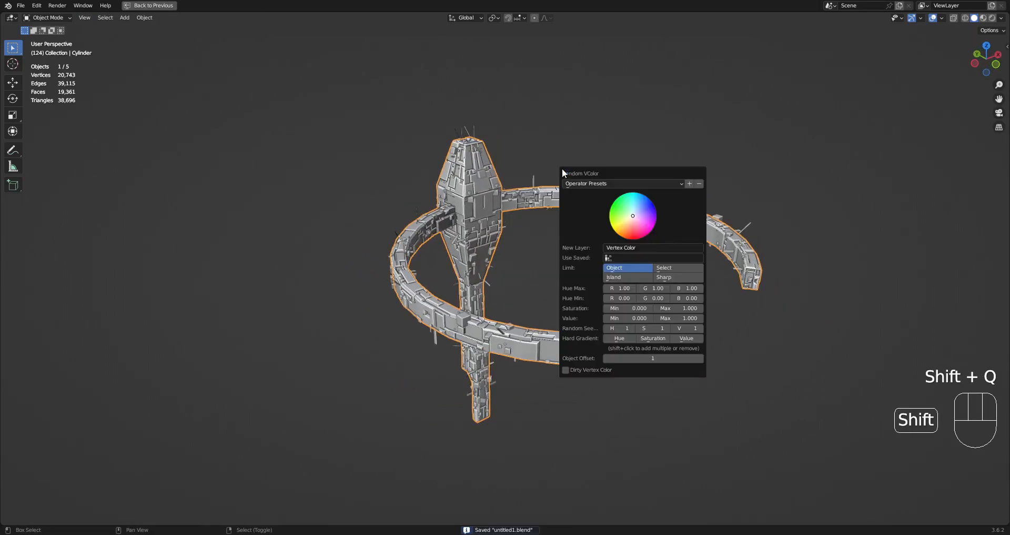
click(604, 182)
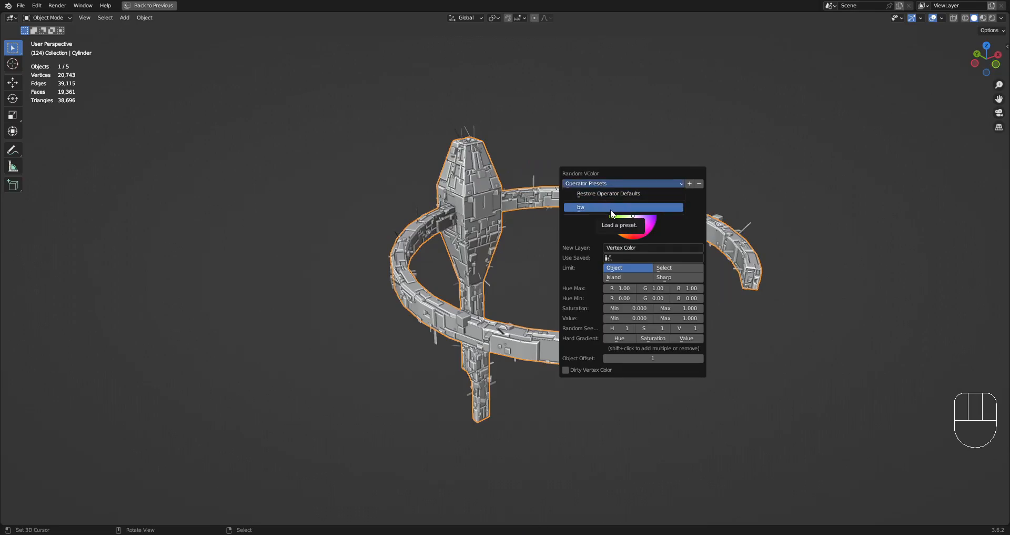
click(612, 207)
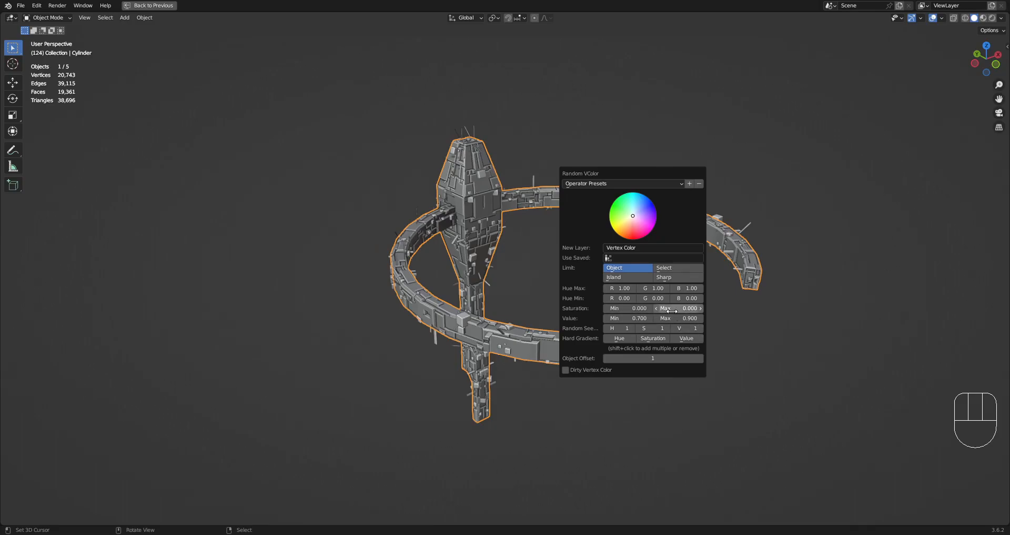
double_click(639, 318)
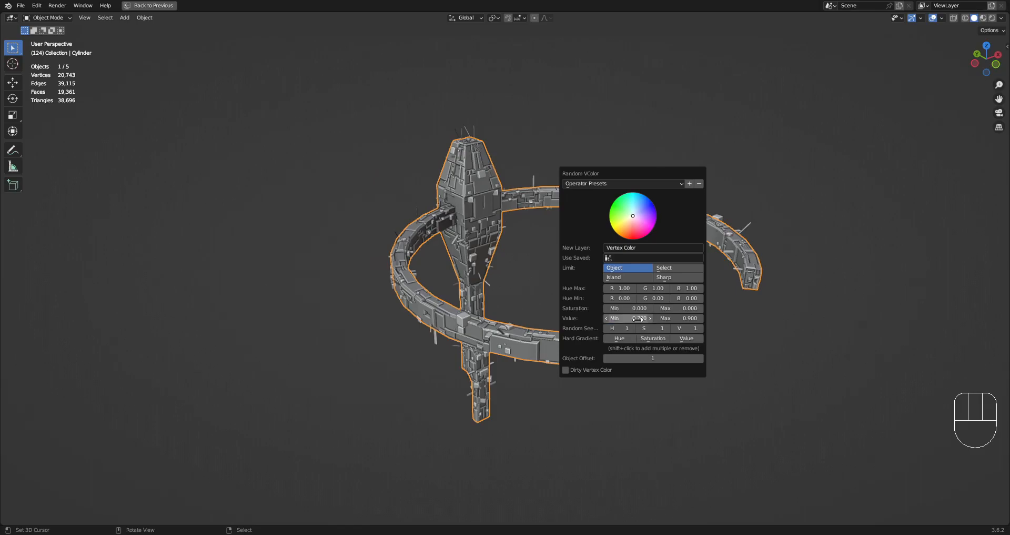
key(Return)
drag(628, 319, 600, 319)
right_click(628, 319)
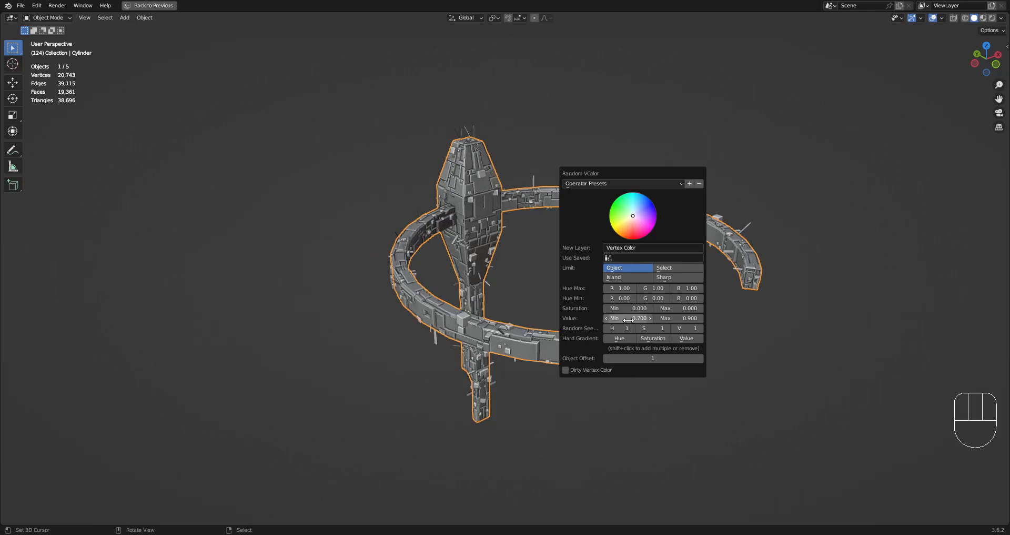
Step: Try the Island limit for the random vertex colours, switch the limit to Sharp and enable Mark Sharp
click(629, 277)
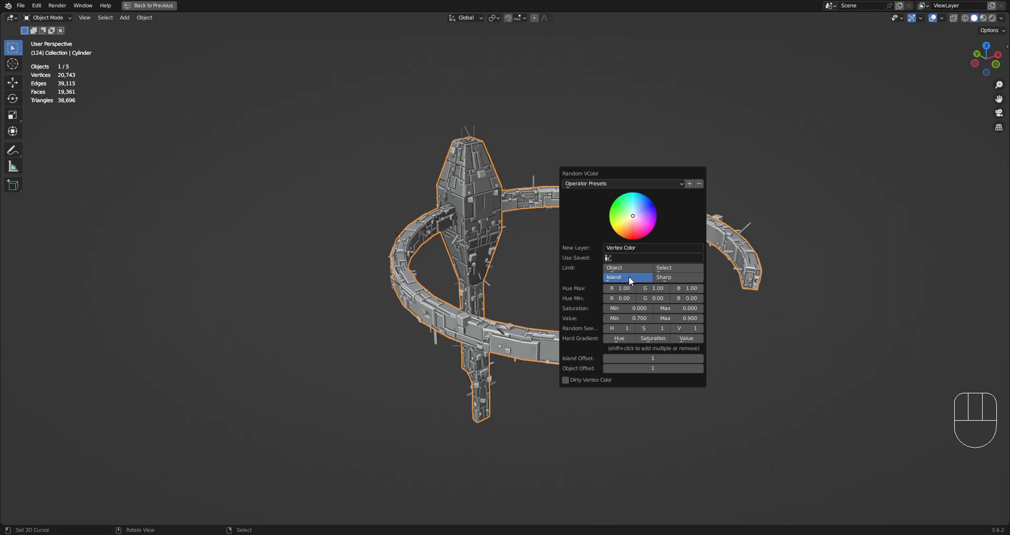
click(629, 265)
click(631, 274)
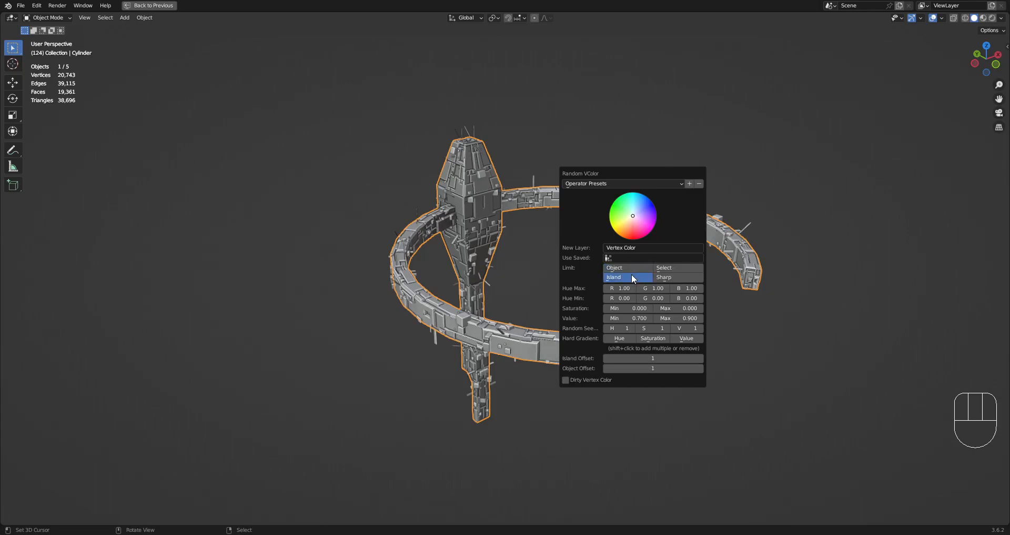
click(693, 280)
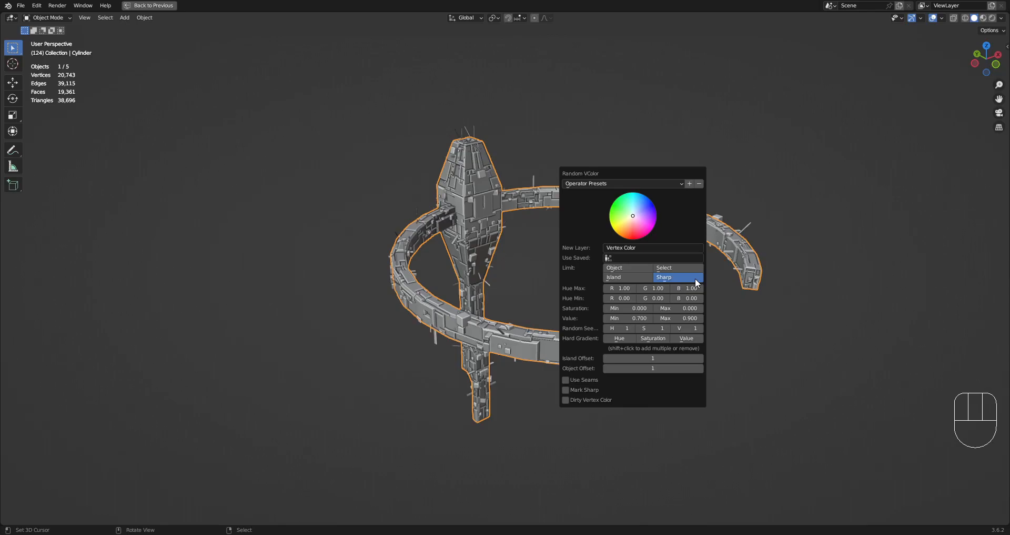
click(589, 388)
Step: Set the Random VColor value seed to 5 and save the file
middle_drag(533, 390, 476, 295)
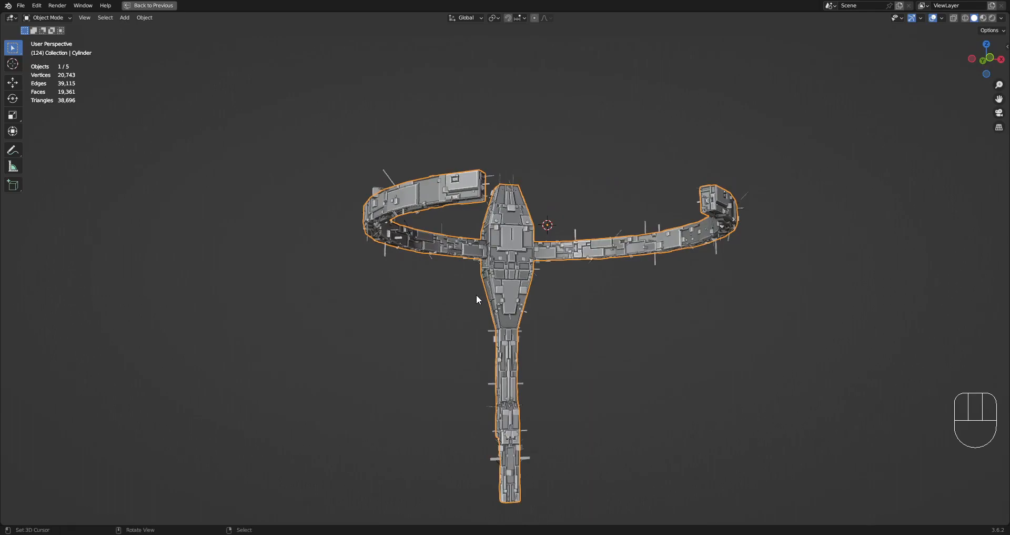
key(F9)
key(F9)
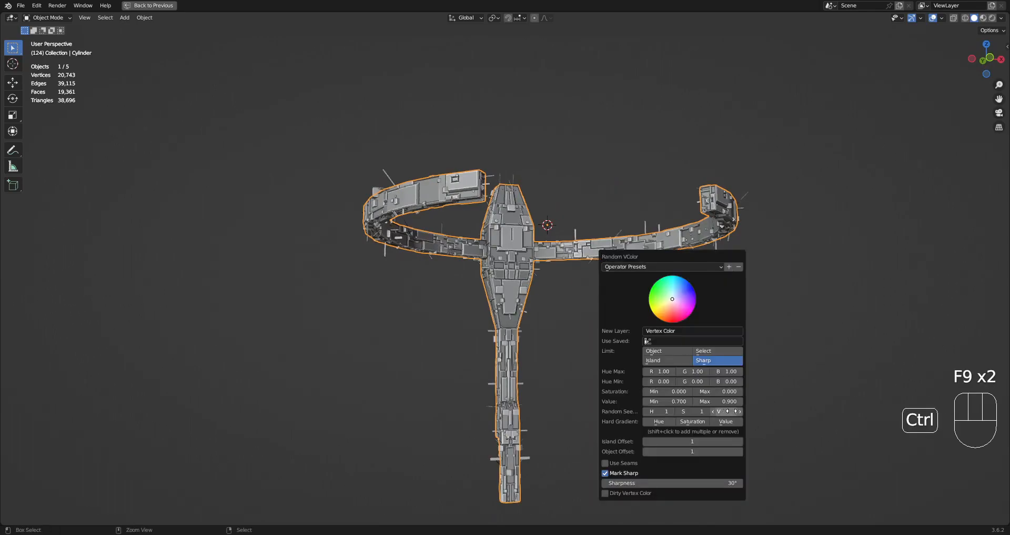
ctrl+scroll(729, 412, up, 1)
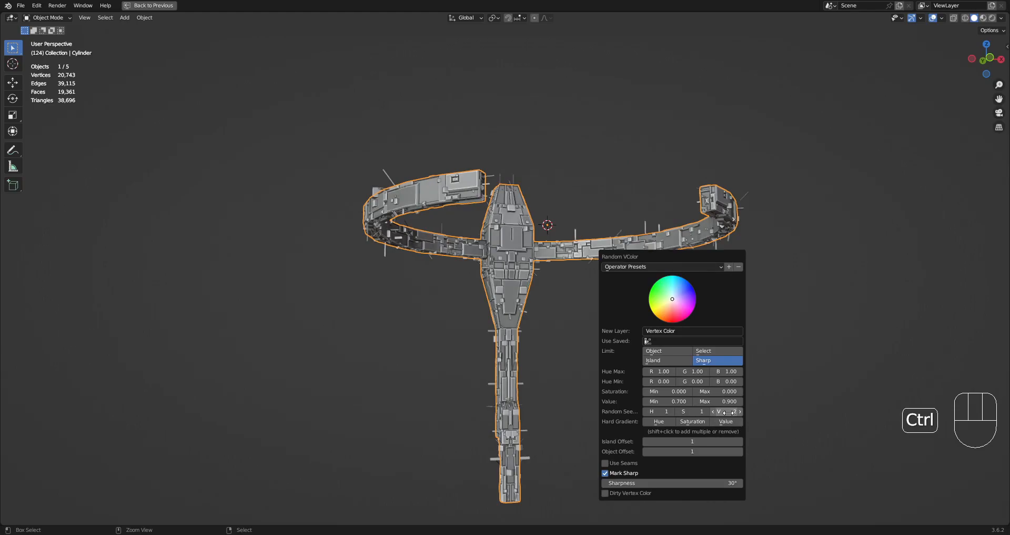
ctrl+scroll(729, 412, up, 1)
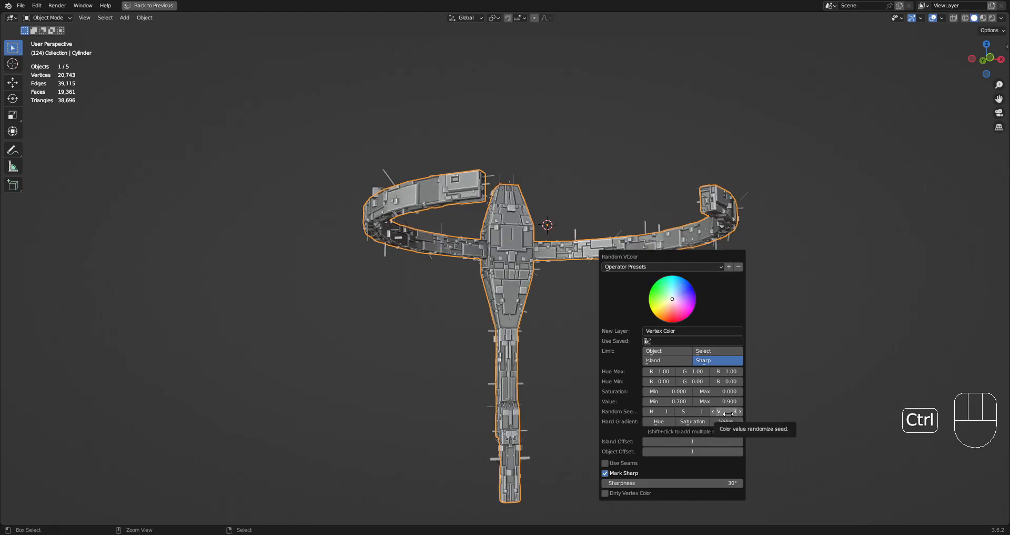
ctrl+scroll(729, 413, up, 2)
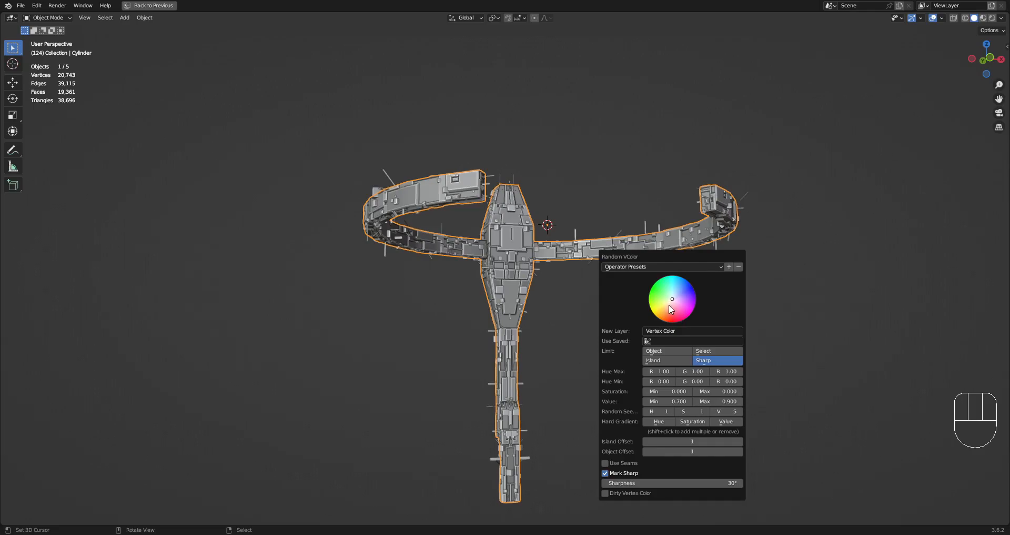
middle_drag(745, 422, 567, 228)
scroll(560, 221, up, 3)
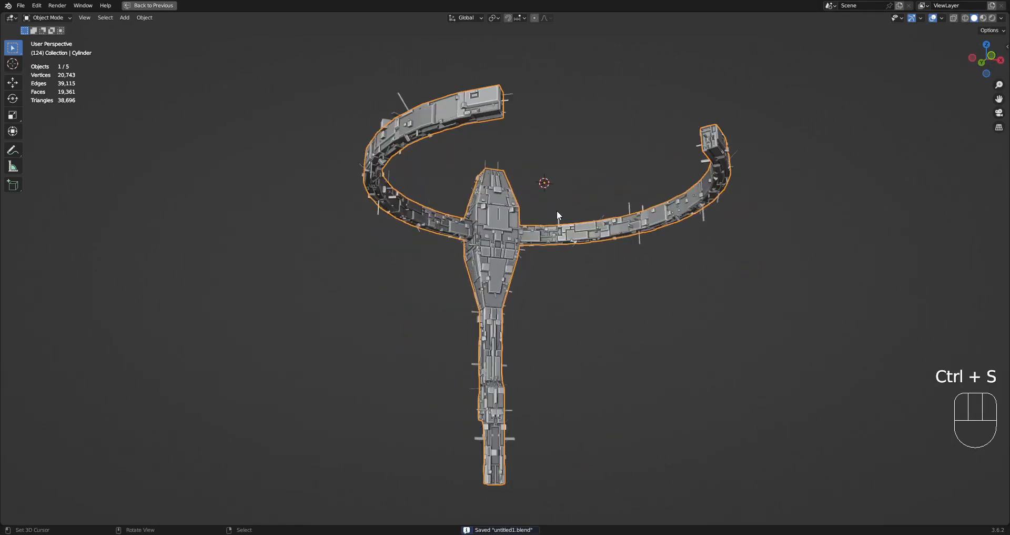
click(508, 223)
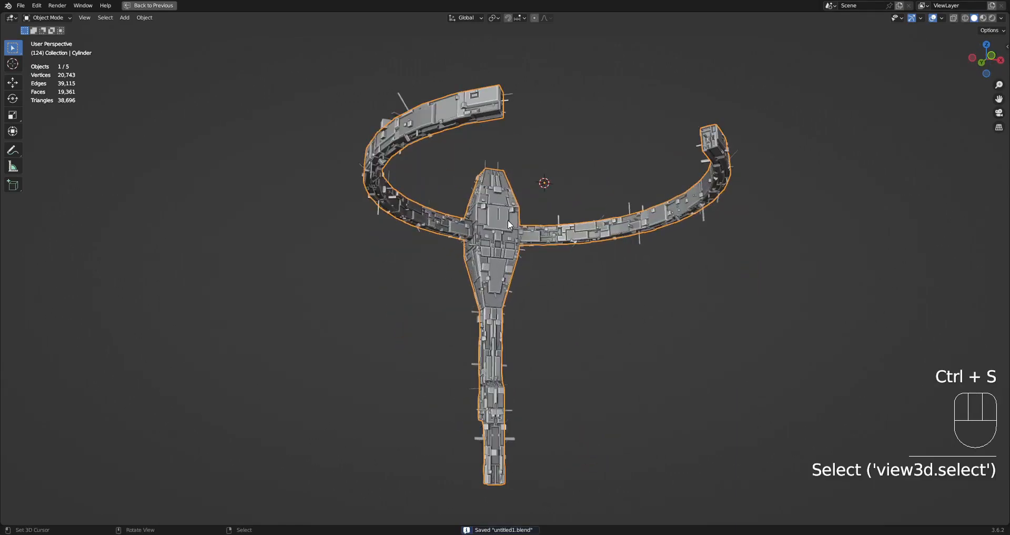
key(F4)
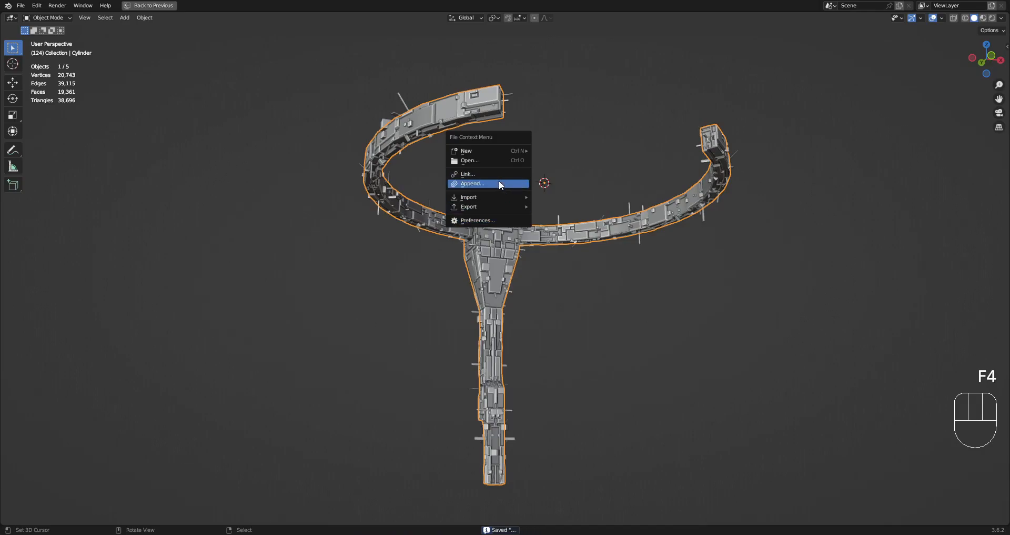
key(Escape)
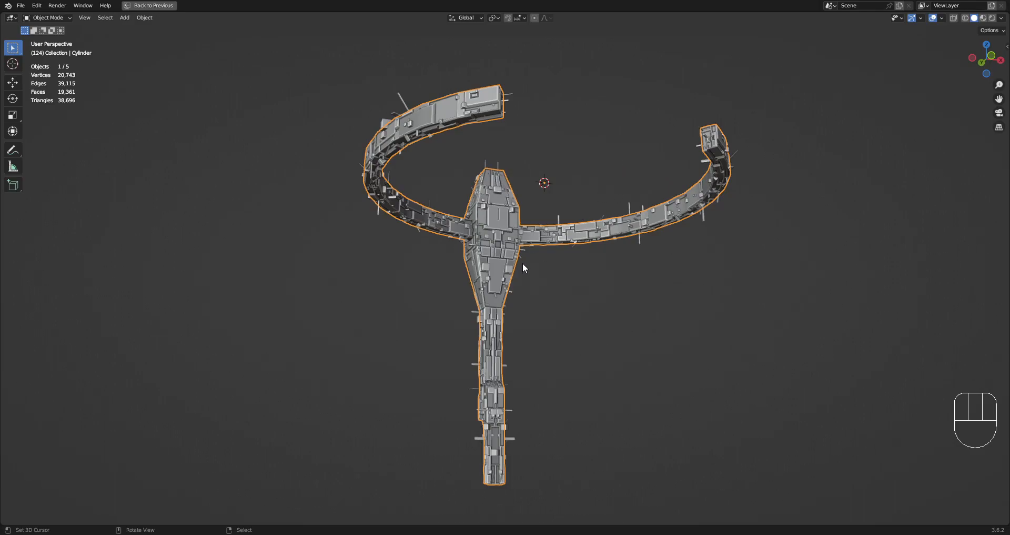
Step: Restore the full workspace layout from the maximized 3D viewport and save the file
click(402, 163)
ctrl+click(558, 241)
key(ctrl+space)
key(ctrl+s)
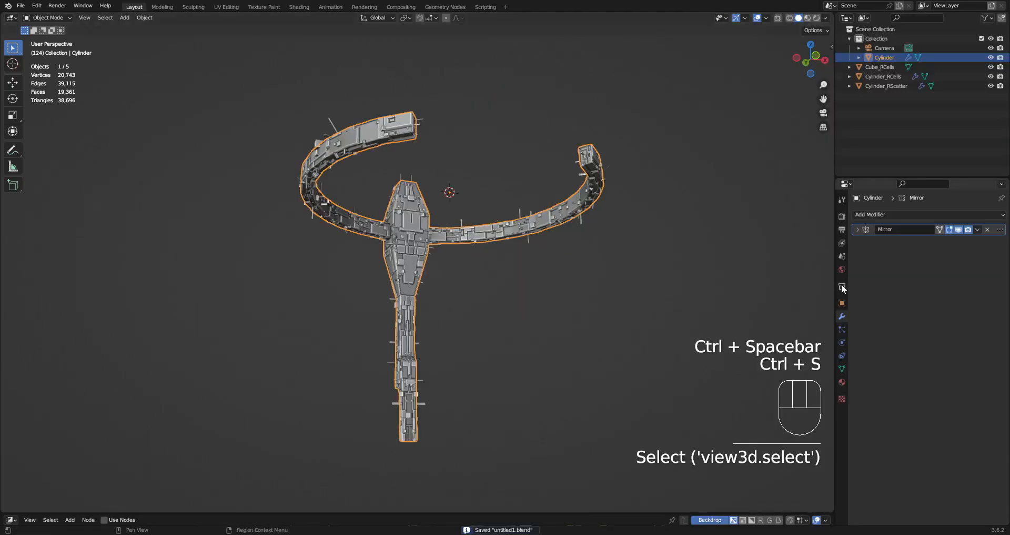
Step: Enable the HDRI environment in the world settings and choose the Quarry 03 image
click(843, 270)
click(865, 335)
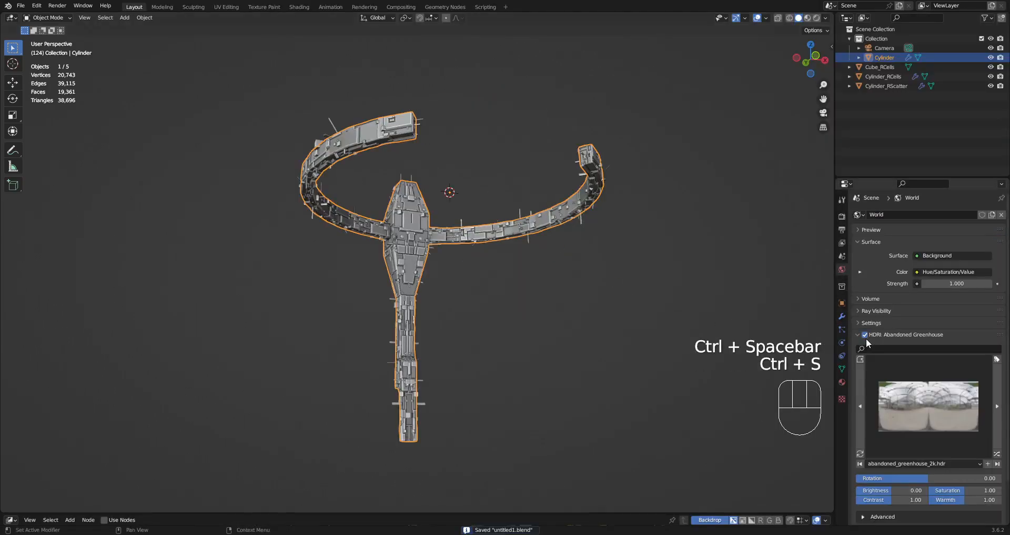
click(917, 409)
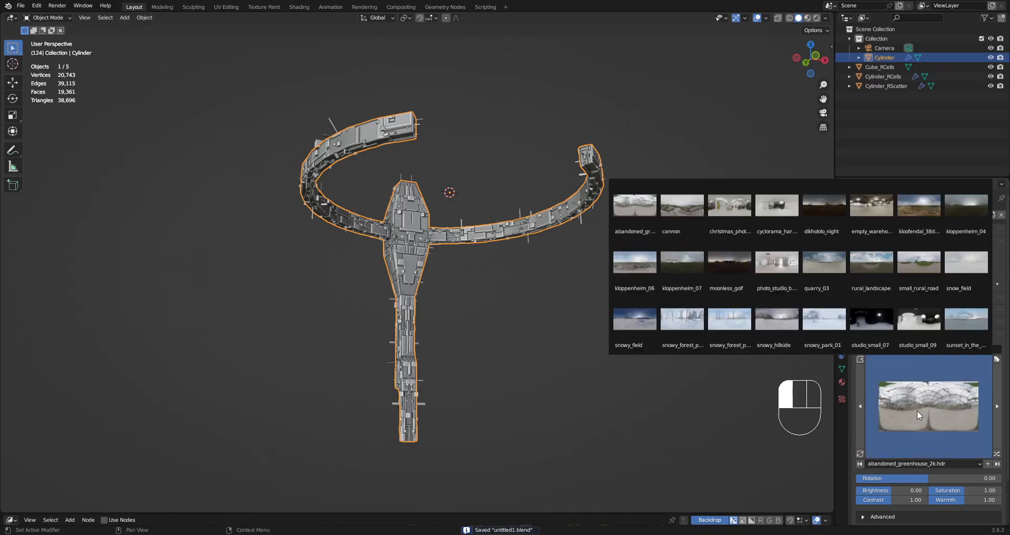
click(837, 263)
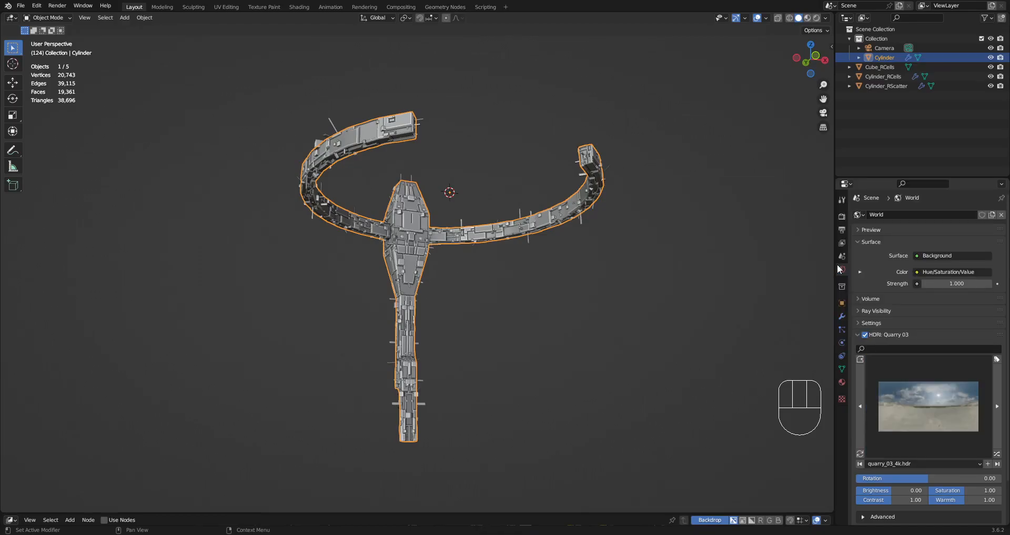
Step: Select all four meshes of the structure and assign them the grunge_metal material with Creative Flow
ctrl+shift+click(451, 238)
key(shift+g)
click(460, 254)
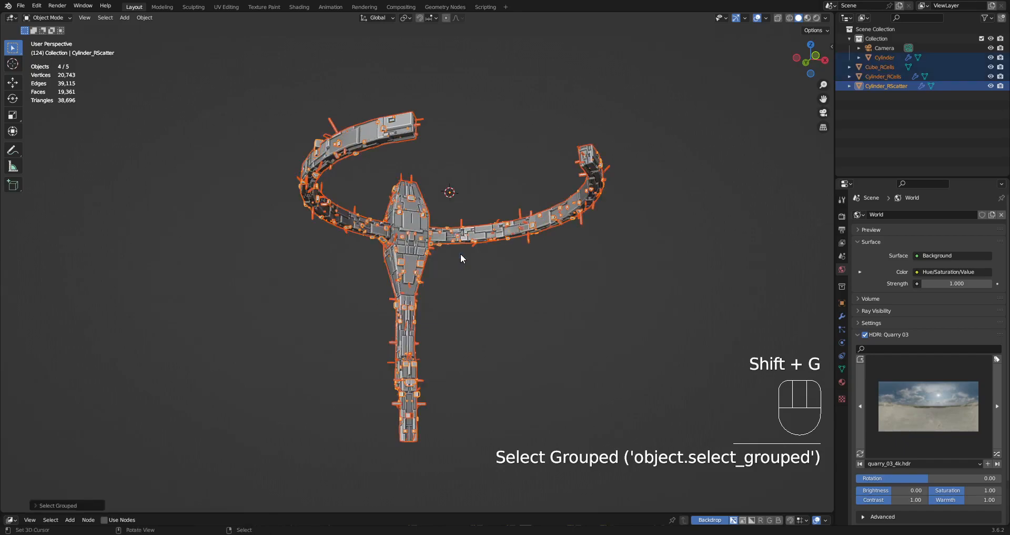
key(ctrl+shift+x)
mouse_move(456, 145)
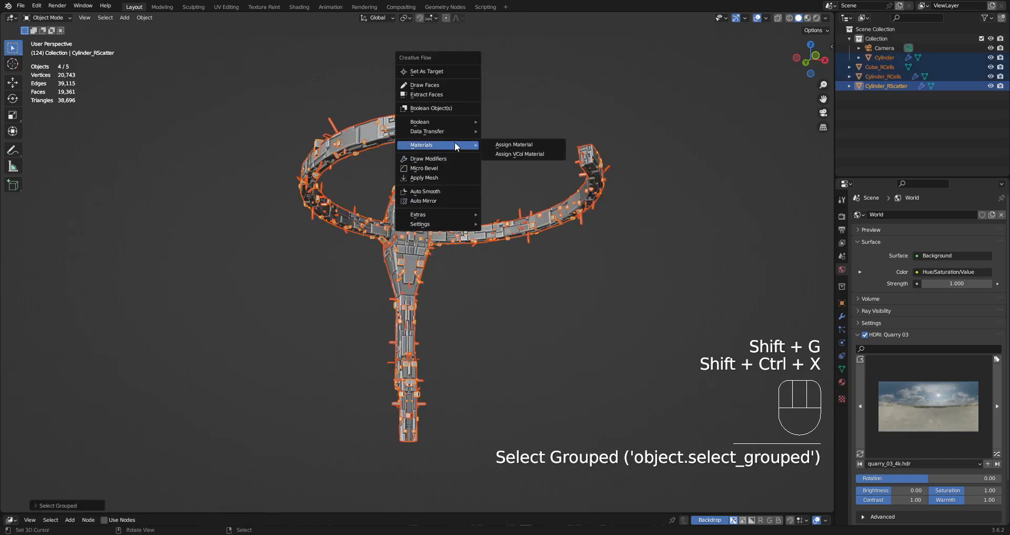
click(501, 144)
click(519, 160)
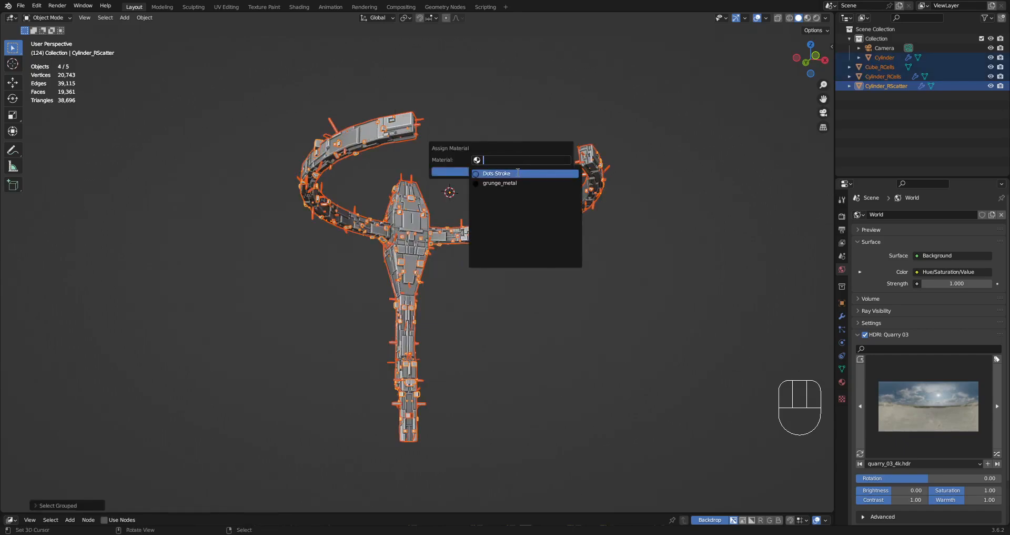
click(519, 183)
click(520, 169)
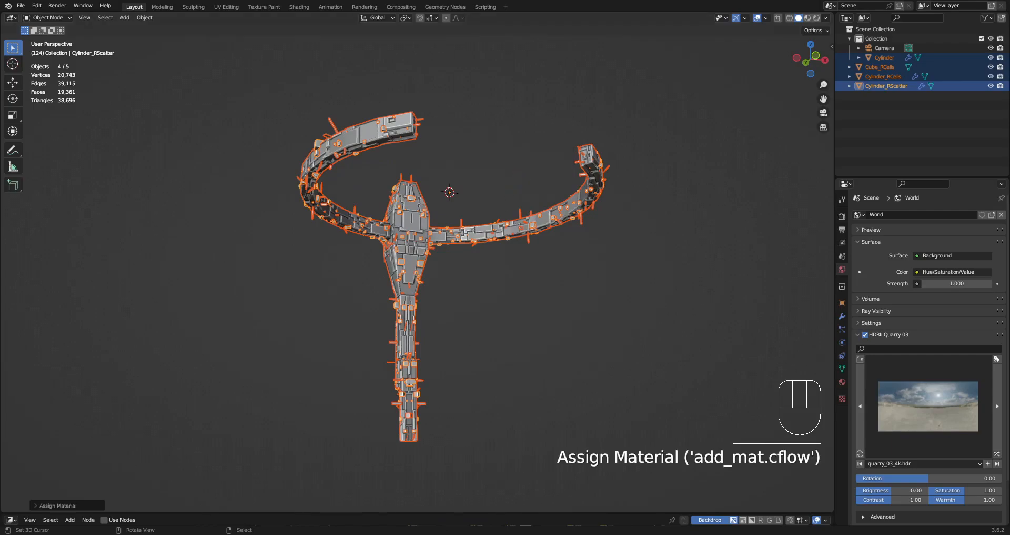
Step: Enlarge the node editor area below the viewport, deselect everything, save and show the structure in Rendered shading
drag(450, 513, 452, 389)
key(alt+a)
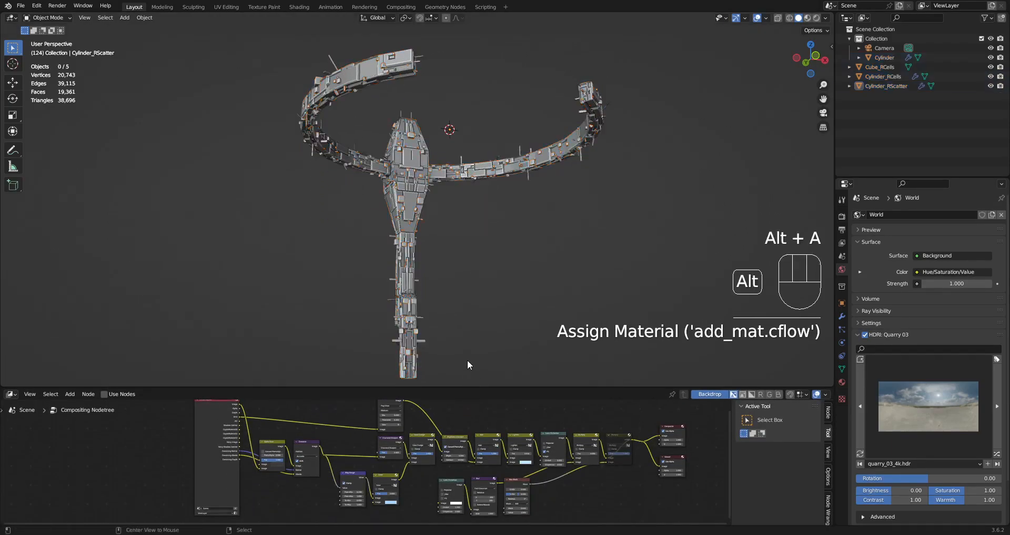
key(ctrl+s)
key(z)
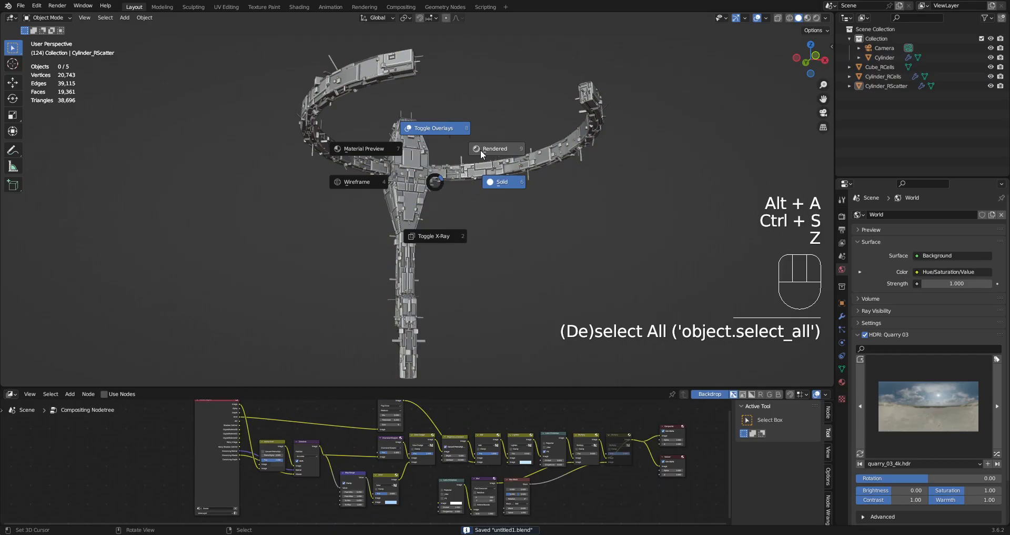
click(481, 150)
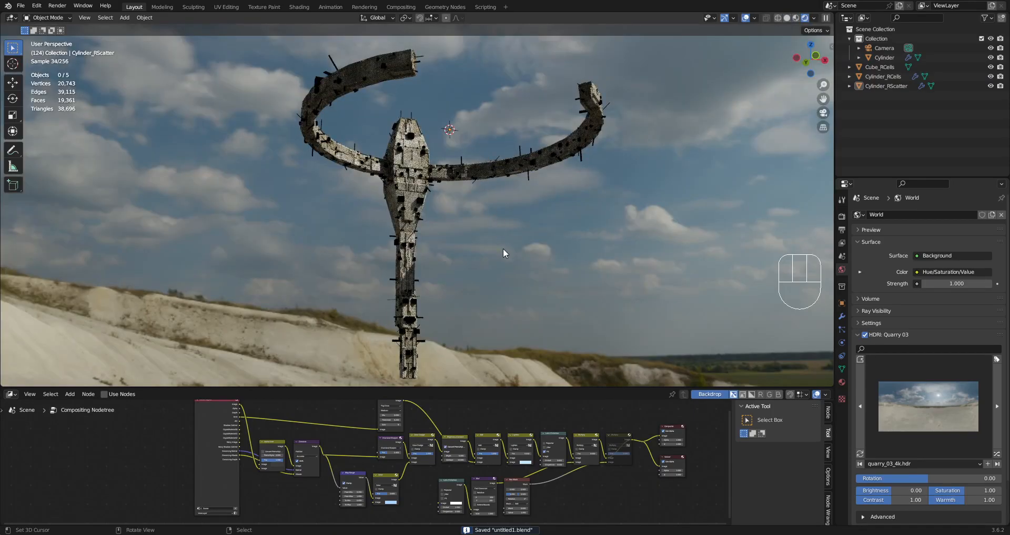
Step: Rotate the Quarry 03 HDRI environment to 91.61
middle_drag(503, 248, 523, 221)
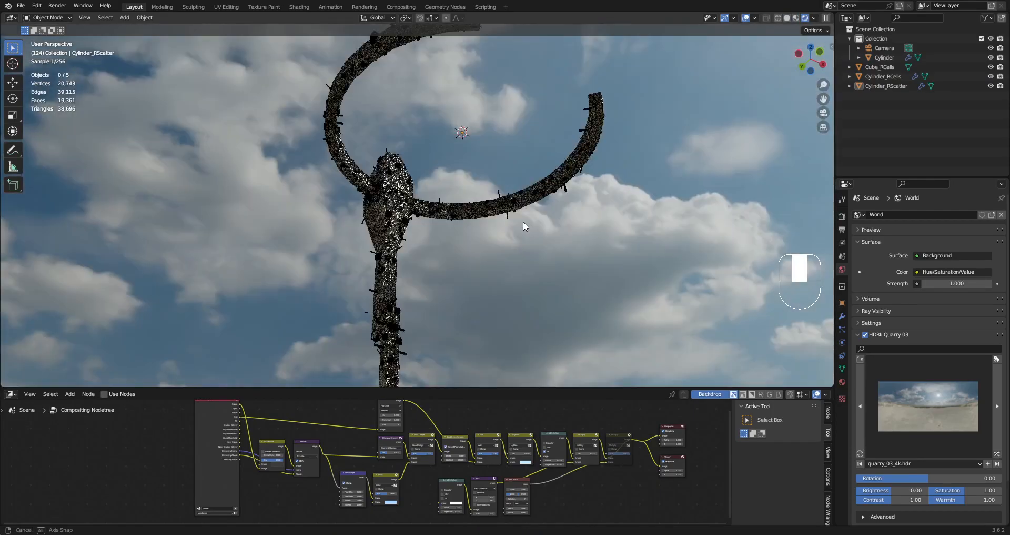
click(927, 418)
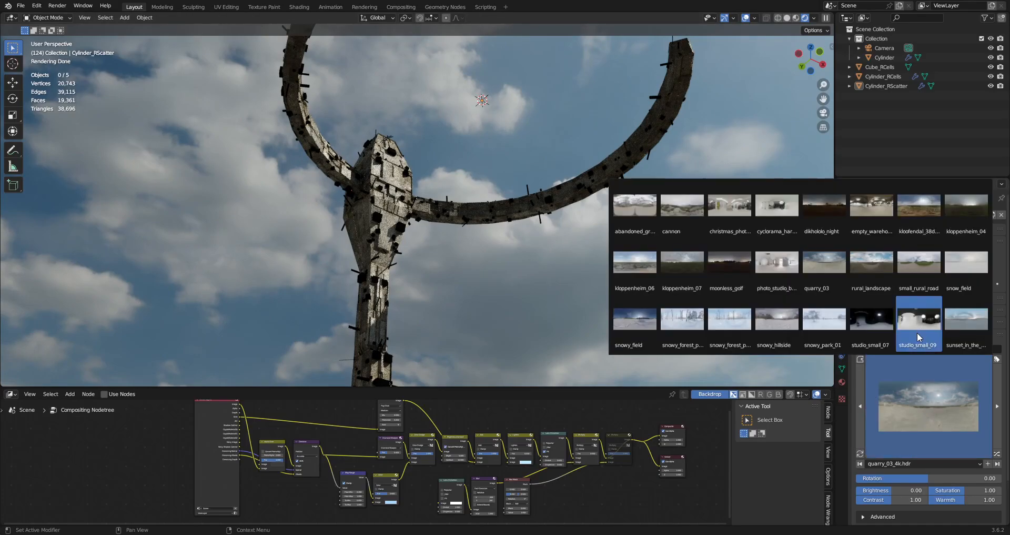
mouse_move(928, 478)
mouse_down()
mouse_move(916, 478)
mouse_move(966, 478)
mouse_up()
Step: In Solid shading, randomize the vertex colours of the scattered Cylinder_RScatter cubes with Random VColor limited by Island, and deselect them
key(z)
click(566, 254)
key(Tab)
key(shift+alt+z)
key(Tab)
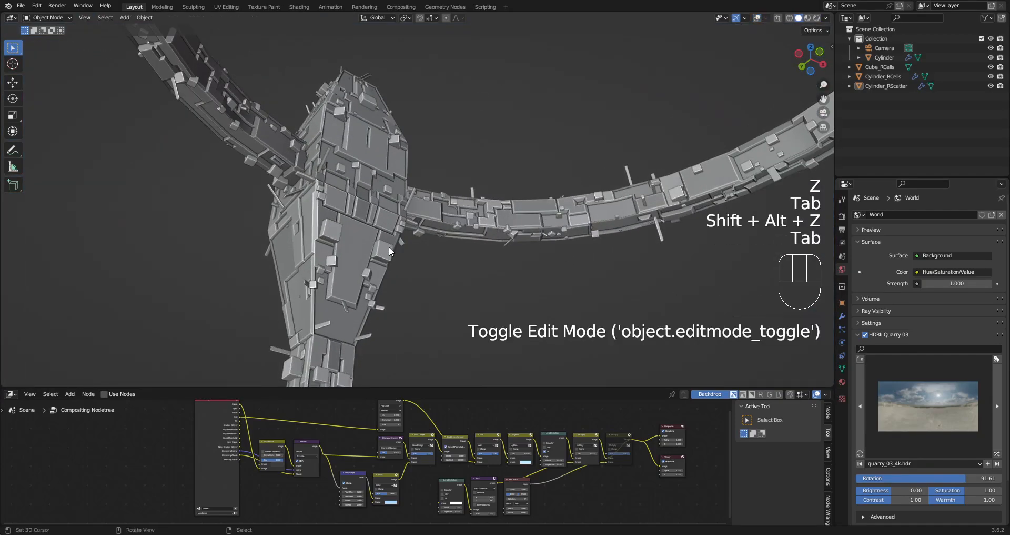
click(390, 247)
key(shift+alt+z)
key(shift+q)
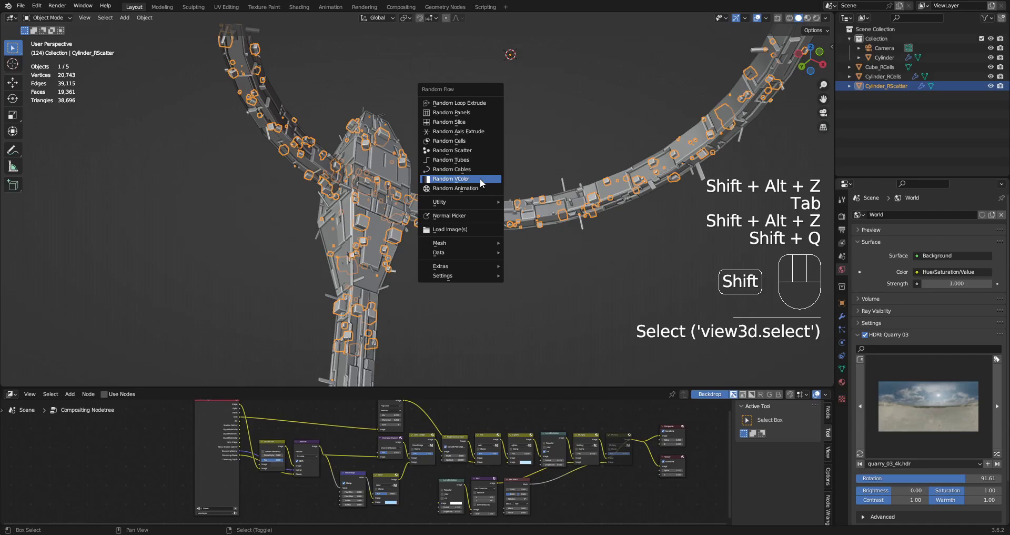
click(481, 179)
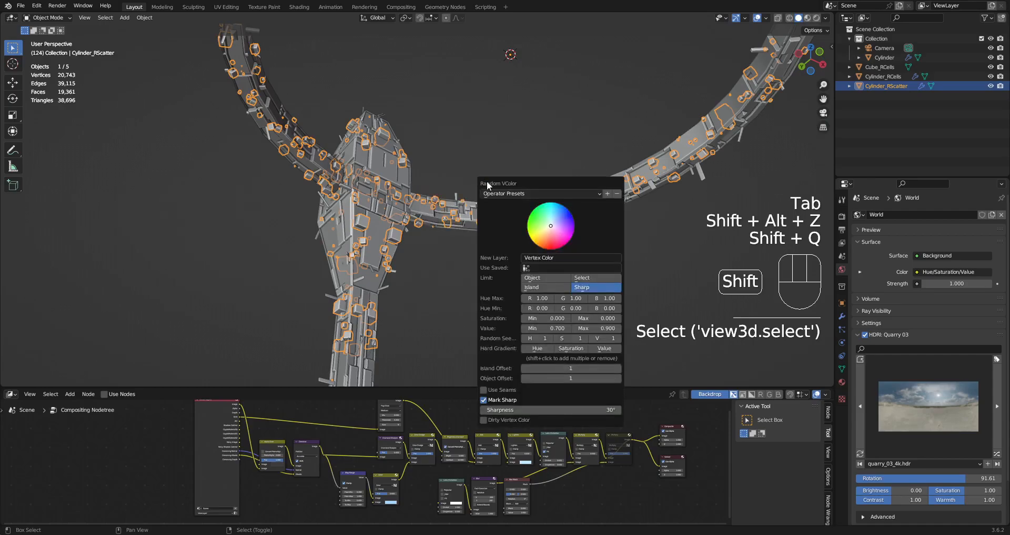
click(557, 283)
key(alt+a)
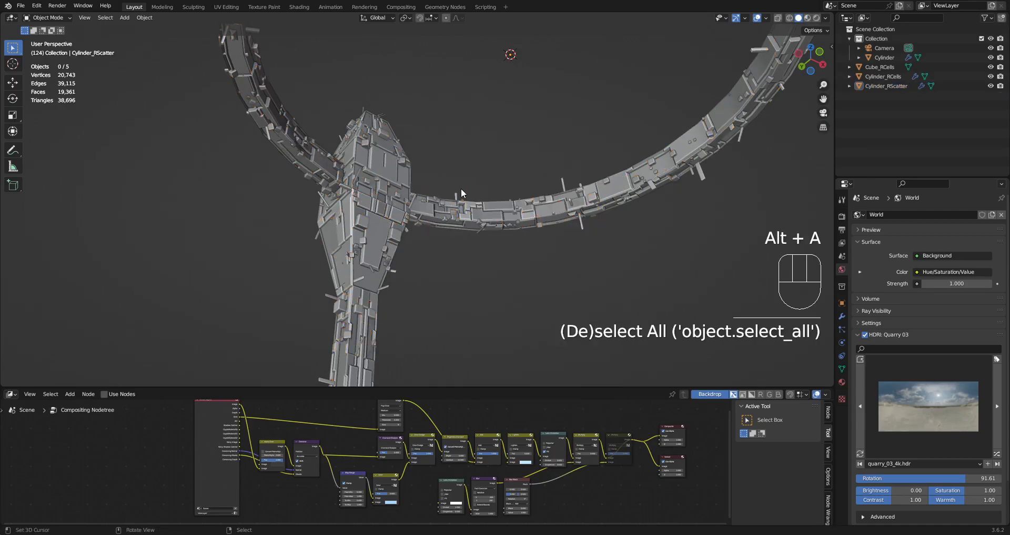
Step: Apply Random VColor limited by Island to the protruding Cylinder_RCells pieces and deselect everything
click(459, 190)
key(shift+q)
click(518, 172)
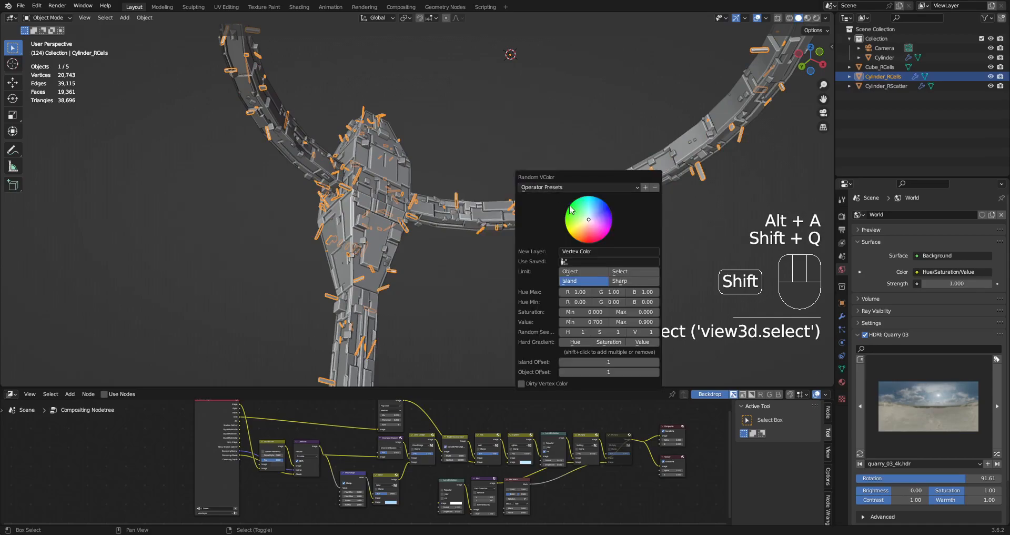
click(594, 280)
key(alt+a)
Step: Select the main Cylinder body and bring up its grunge_metal texture coordinate and mapping nodes in the Shader Editor
click(389, 207)
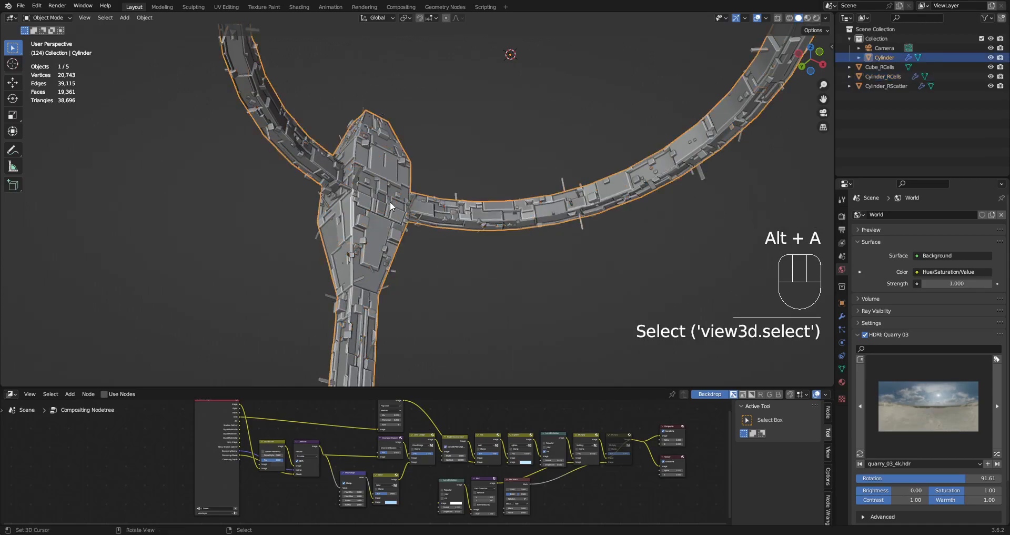
click(15, 394)
click(36, 480)
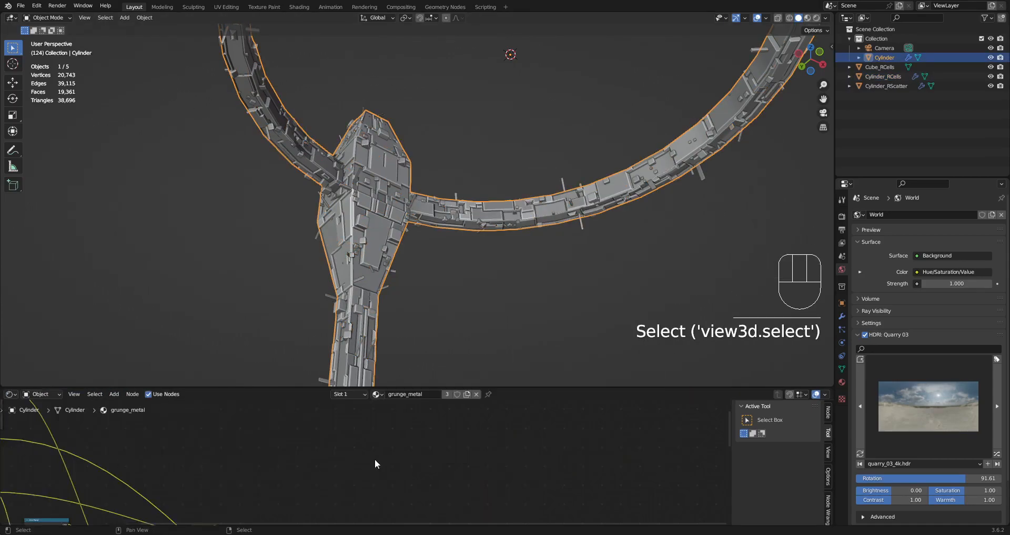
scroll(383, 456, down, 8)
middle_drag(118, 474, 292, 450)
scroll(315, 456, up, 4)
scroll(313, 455, up, 5)
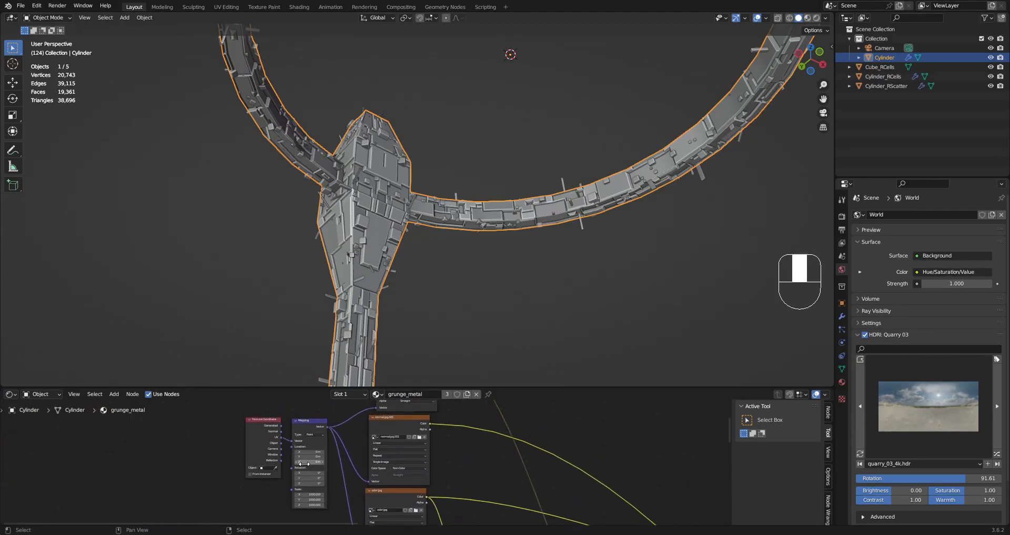
Step: Extend the selection from the scattered cubes to all four structure meshes with Select Grouped, and save the file
click(423, 222)
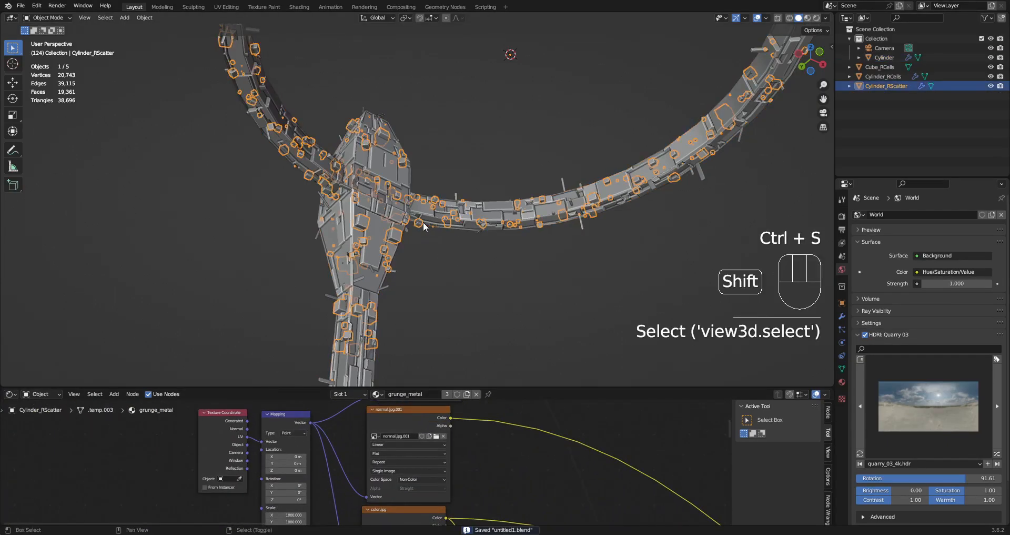
key(shift+g)
click(423, 222)
key(ctrl+s)
Step: UV-map all faces of the four selected meshes with Cube Projection, return to Object Mode and save the file
scroll(448, 224, down, 4)
middle_drag(449, 221, 469, 270)
key(Tab)
key(a)
scroll(466, 191, up, 2)
key(ctrl+s)
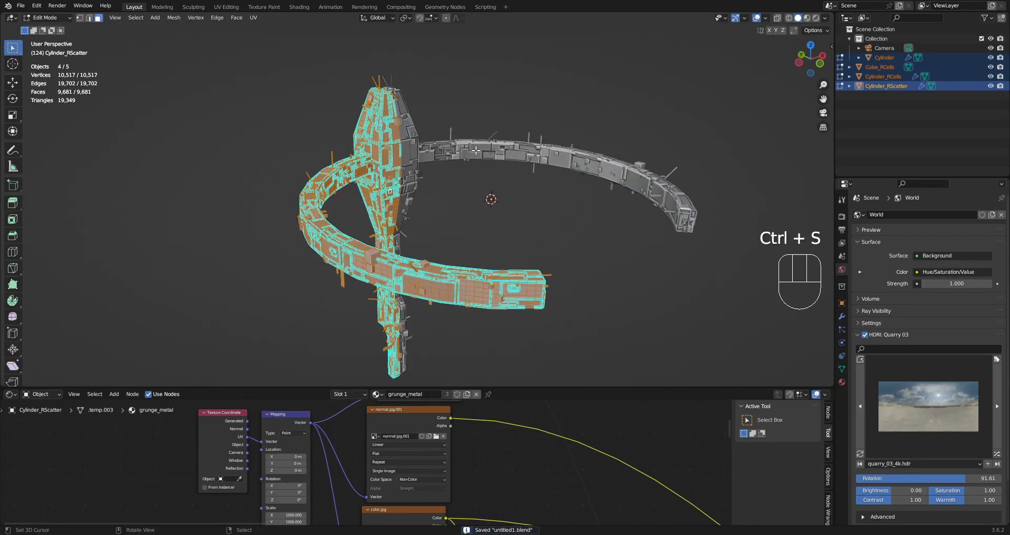
key(u)
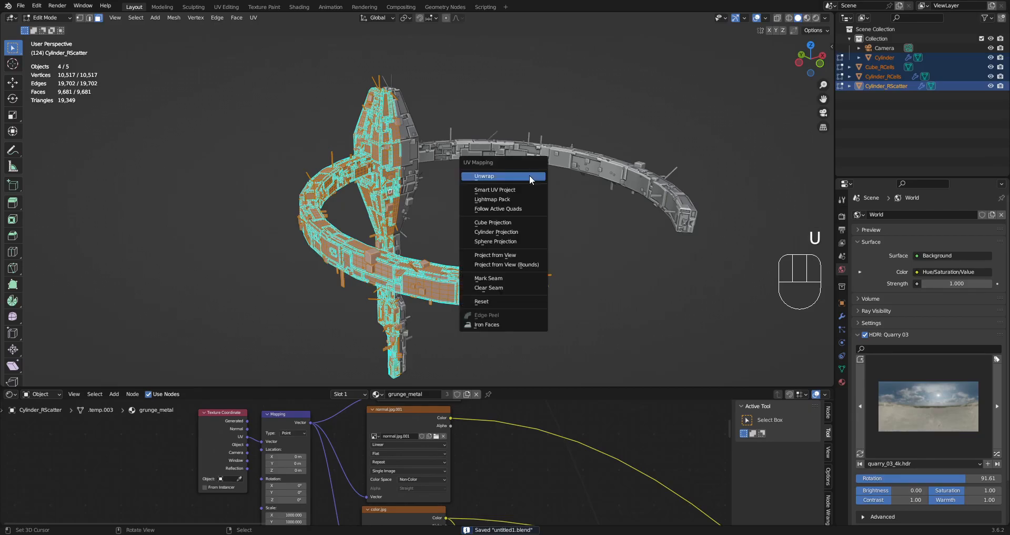
click(515, 223)
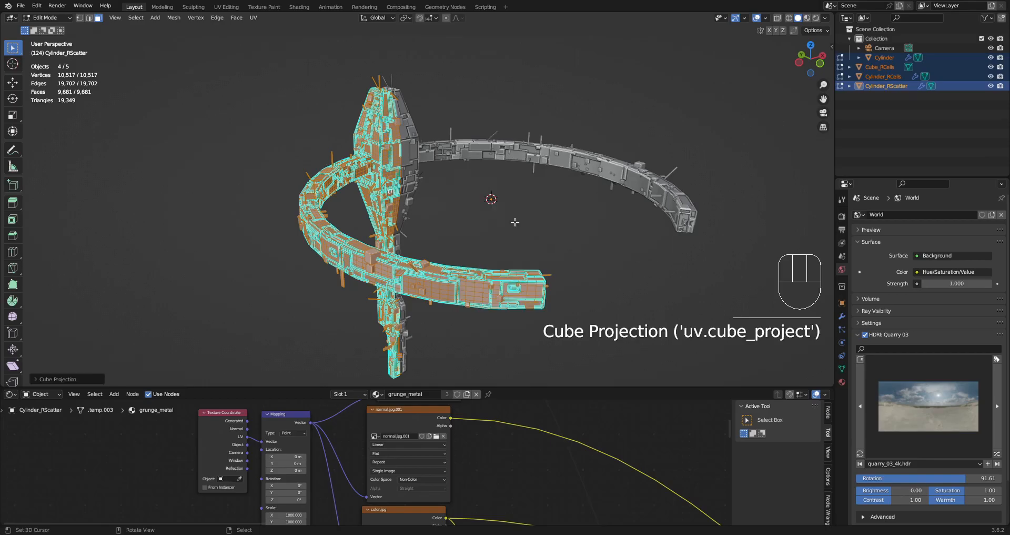
key(Tab)
middle_drag(555, 280, 542, 214)
key(ctrl+s)
Step: Show the structure in Rendered shading with the viewport overlays hidden
scroll(542, 215, up, 4)
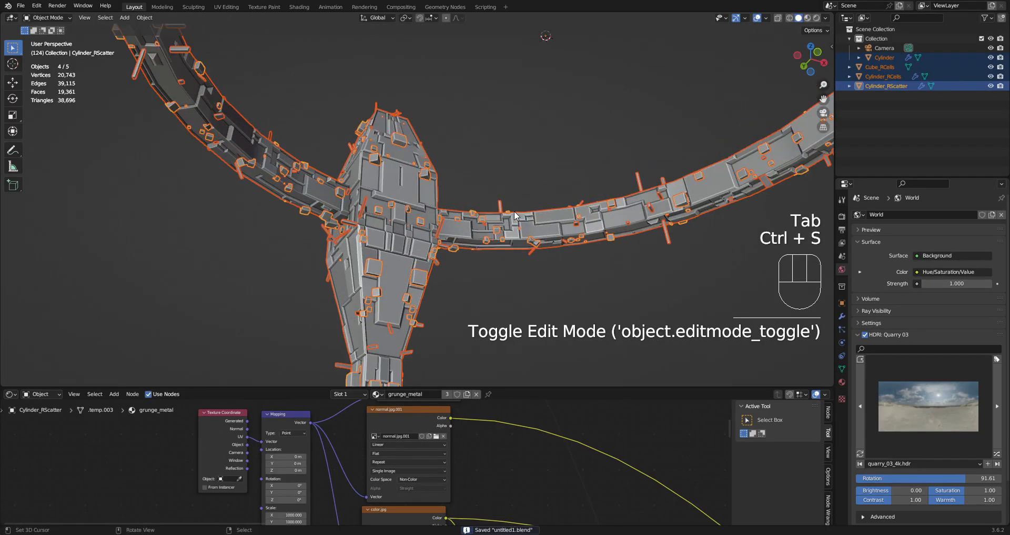
key(z)
click(563, 177)
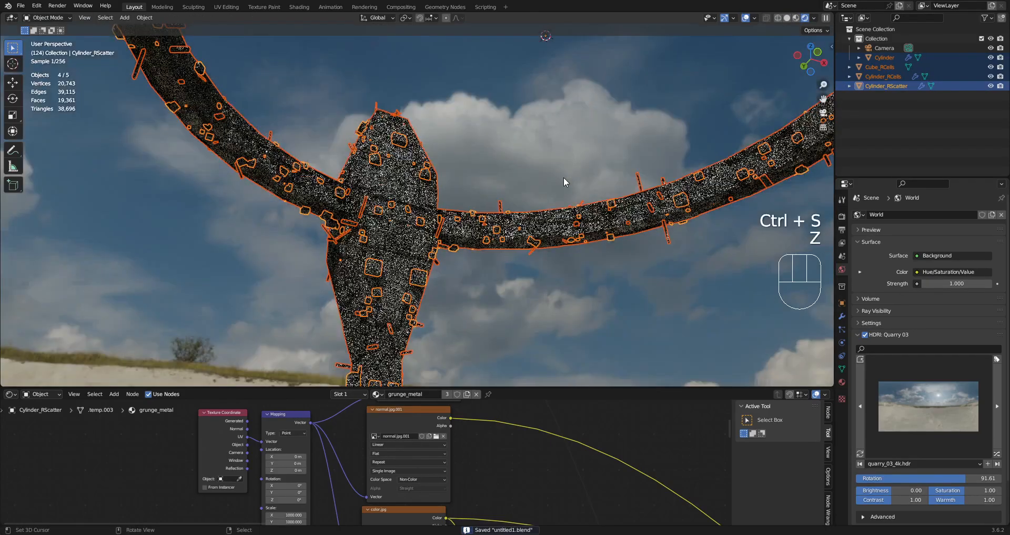
key(shift+alt+z)
mouse_move(566, 169)
middle_down()
mouse_move(437, 235)
mouse_move(498, 267)
mouse_move(512, 225)
middle_up()
key(z)
click(577, 226)
scroll(526, 237, down, 4)
mouse_move(482, 259)
shift+middle_down()
mouse_move(497, 231)
mouse_move(504, 247)
shift+middle_up()
scroll(519, 263, up, 3)
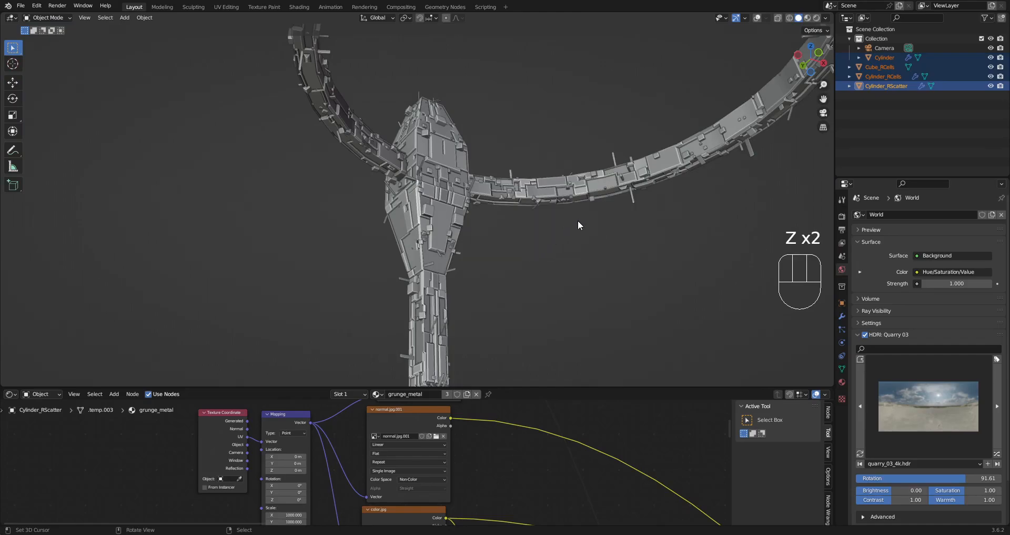
key(z)
click(644, 186)
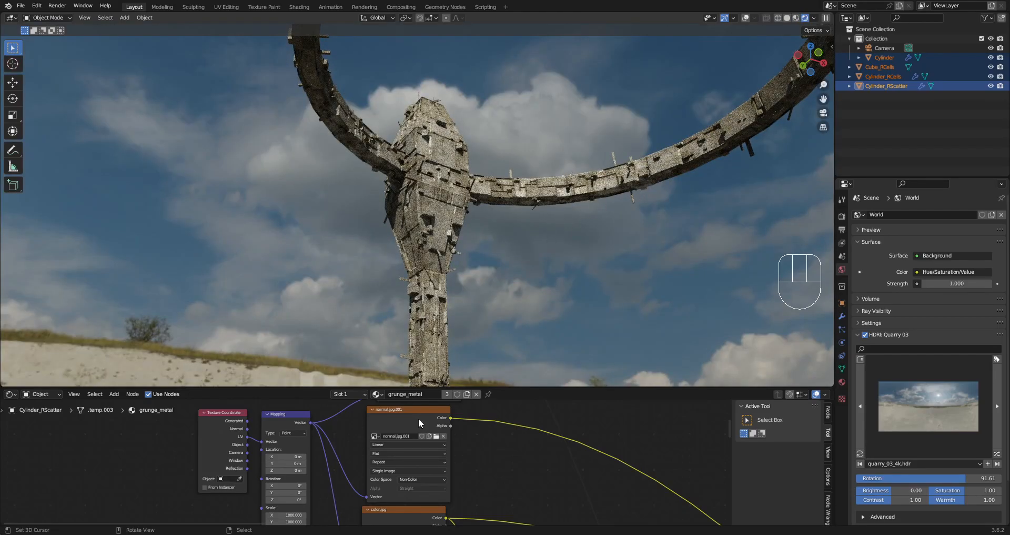
Step: Preview the color.jpg texture node of grunge_metal on the structure
scroll(396, 449, down, 11)
middle_drag(400, 476, 396, 444)
scroll(396, 444, up, 14)
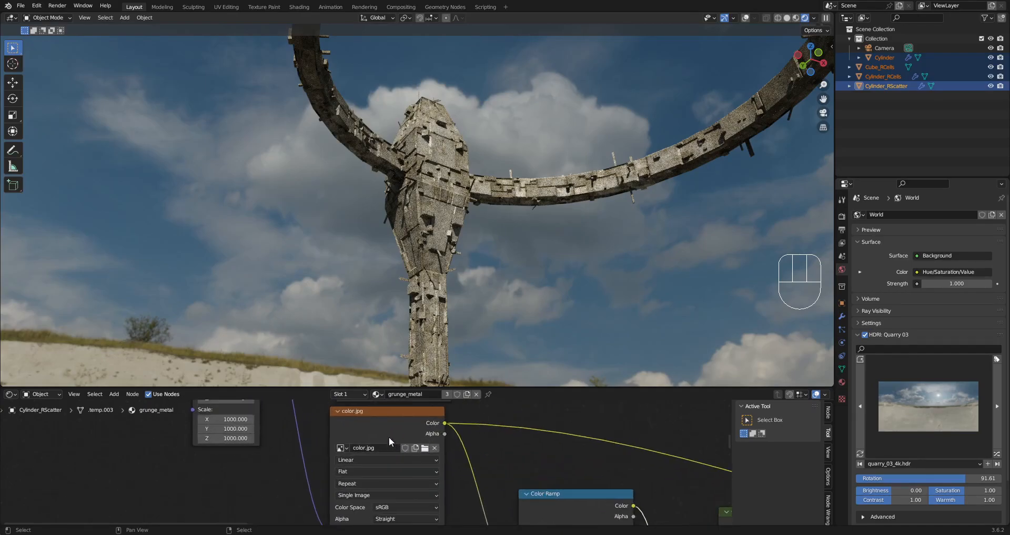
ctrl+shift+click(386, 426)
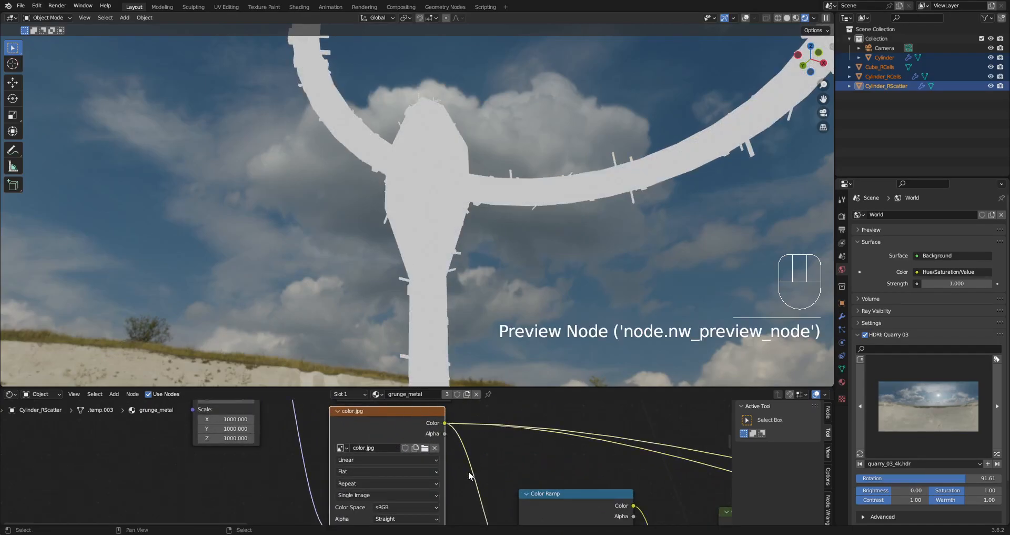
Step: Set the Mapping node's scale to 5 on all three axes
scroll(287, 435, up, 1)
click(232, 416)
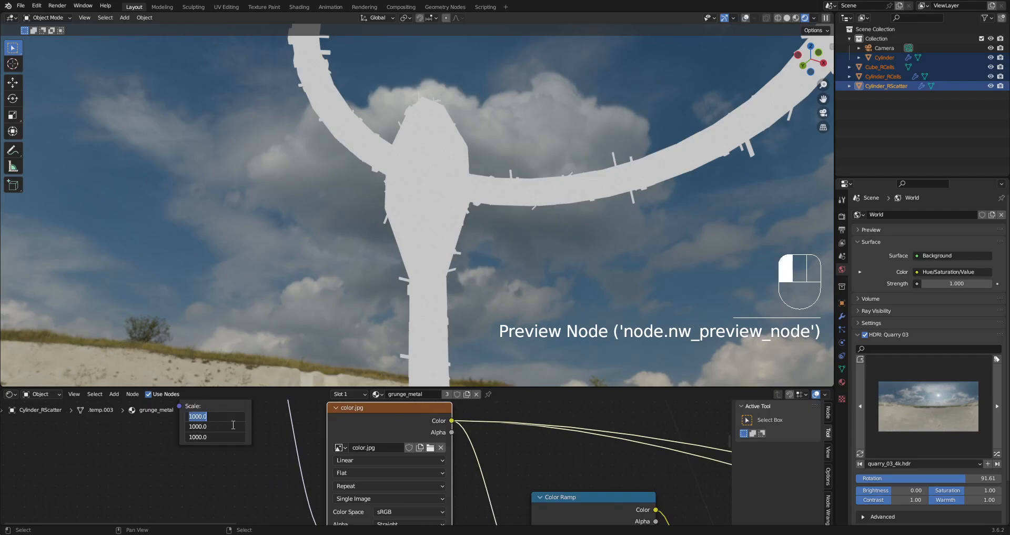
click(233, 425)
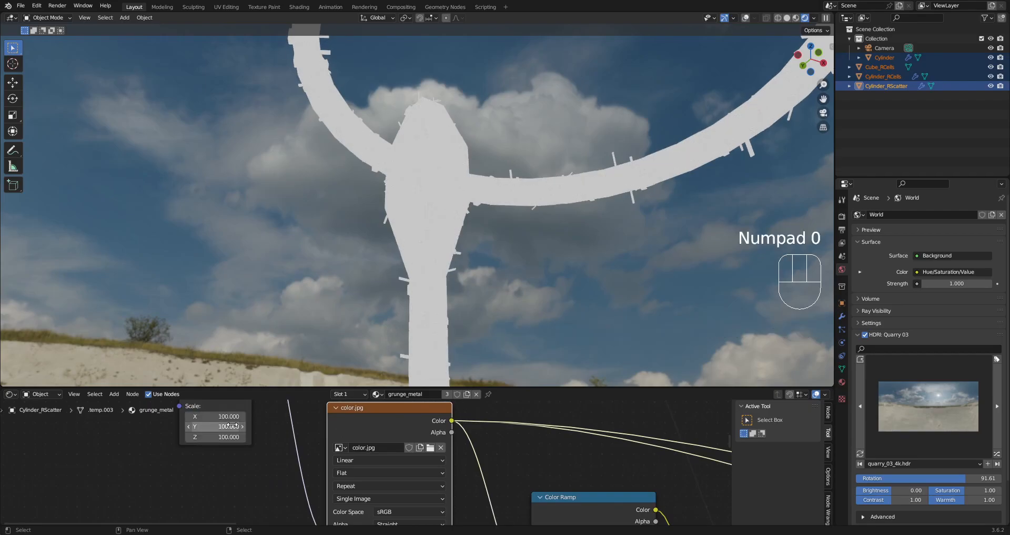
drag(230, 425, 229, 417)
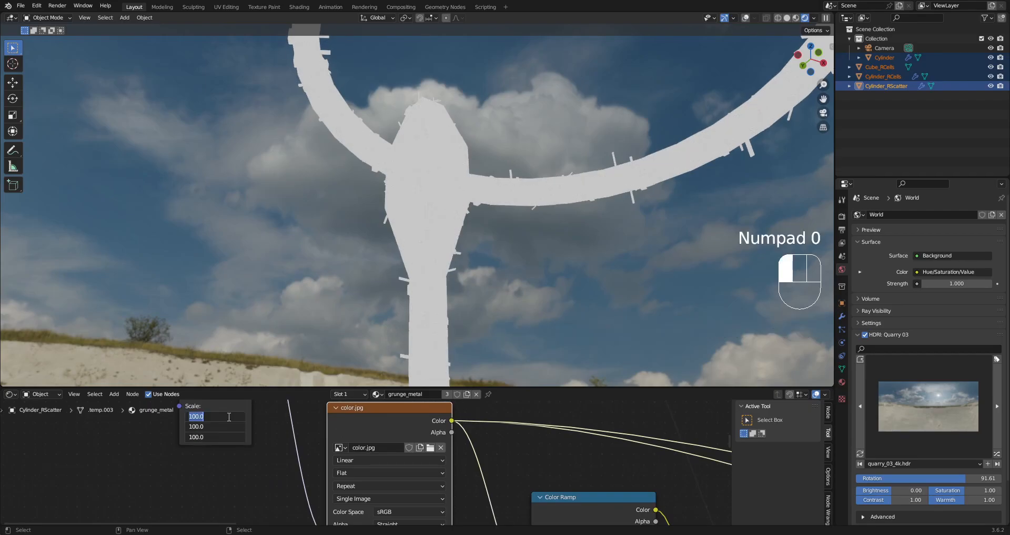
text(5)
key(Return)
Step: Reconnect the Principled BSDF shader as the previewed output and examine the rescaled metal texture on the structure
scroll(491, 444, down, 6)
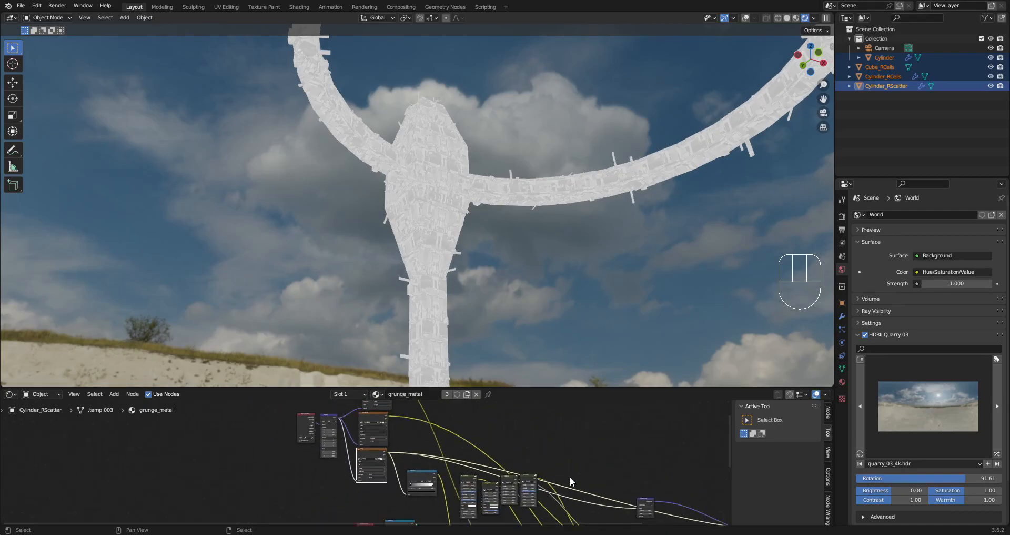
ctrl+shift+click(447, 452)
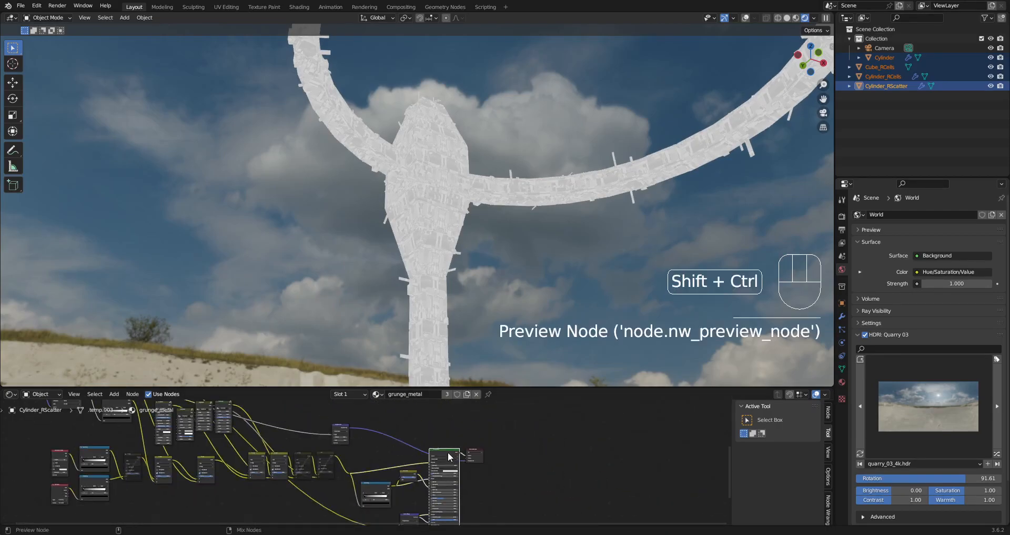
scroll(519, 218, up, 4)
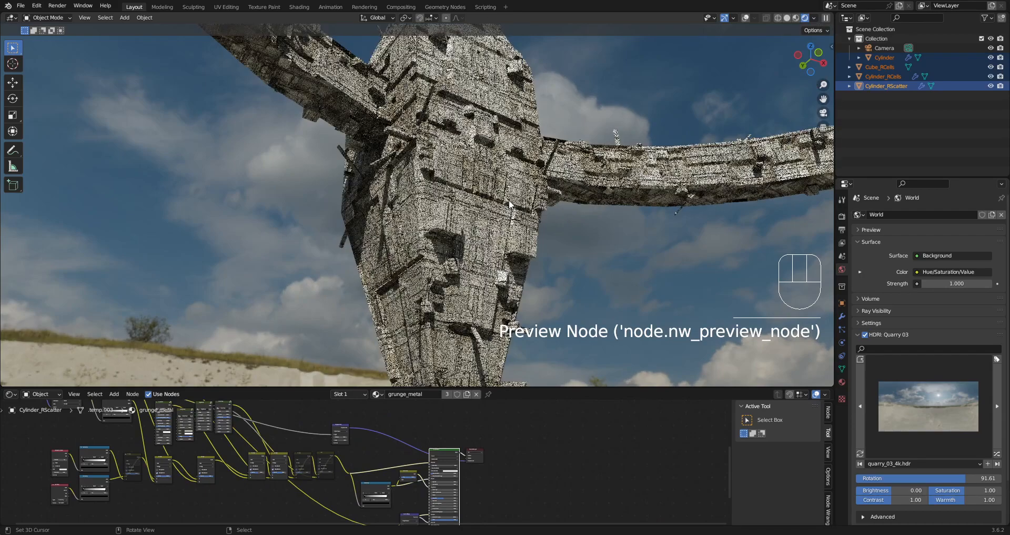
middle_drag(507, 195, 471, 202)
scroll(561, 223, down, 5)
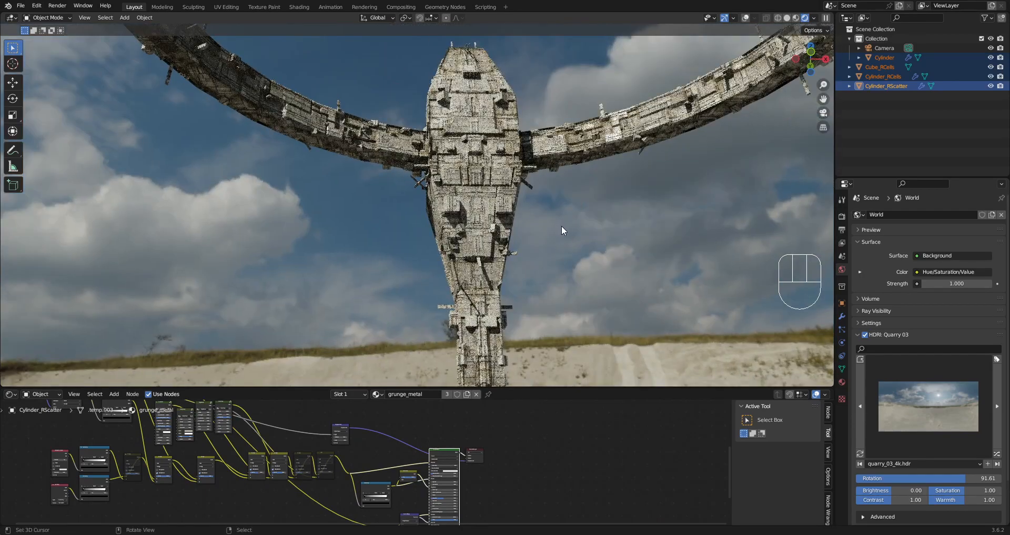
middle_drag(560, 226, 529, 223)
Step: Try the Studio Small 07 HDRI and switch the environment to Kloofendal 38d Partly Cloudy
click(929, 428)
click(868, 318)
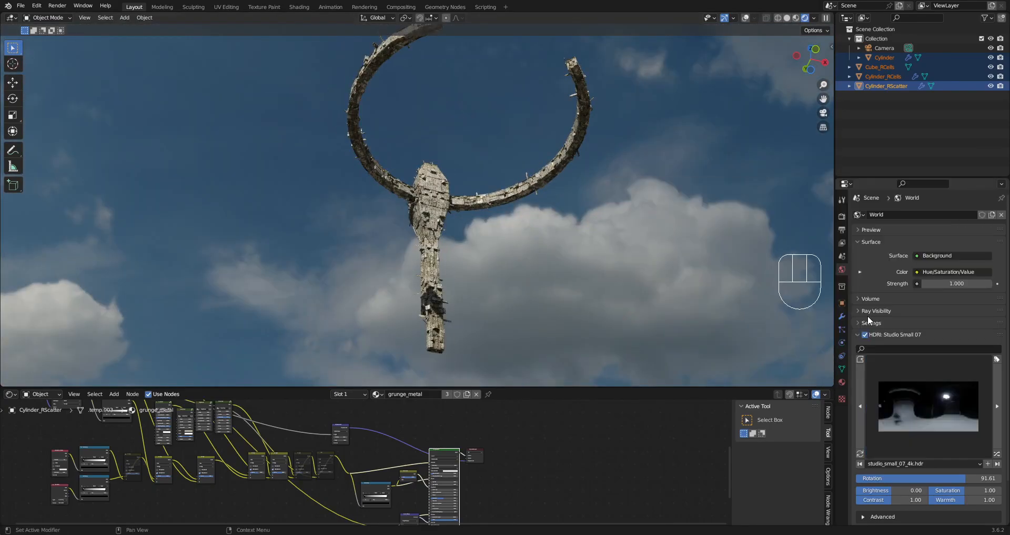
click(906, 409)
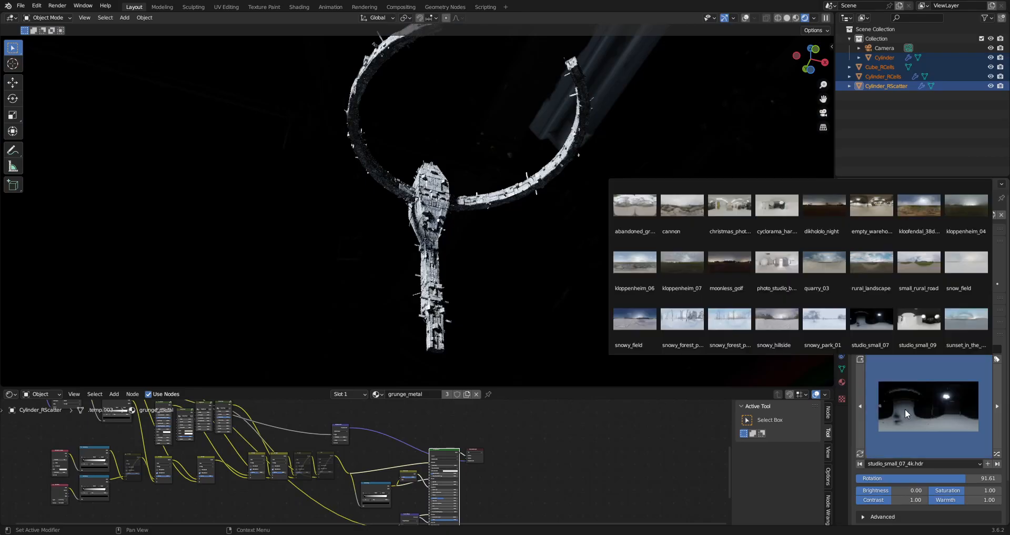
click(921, 204)
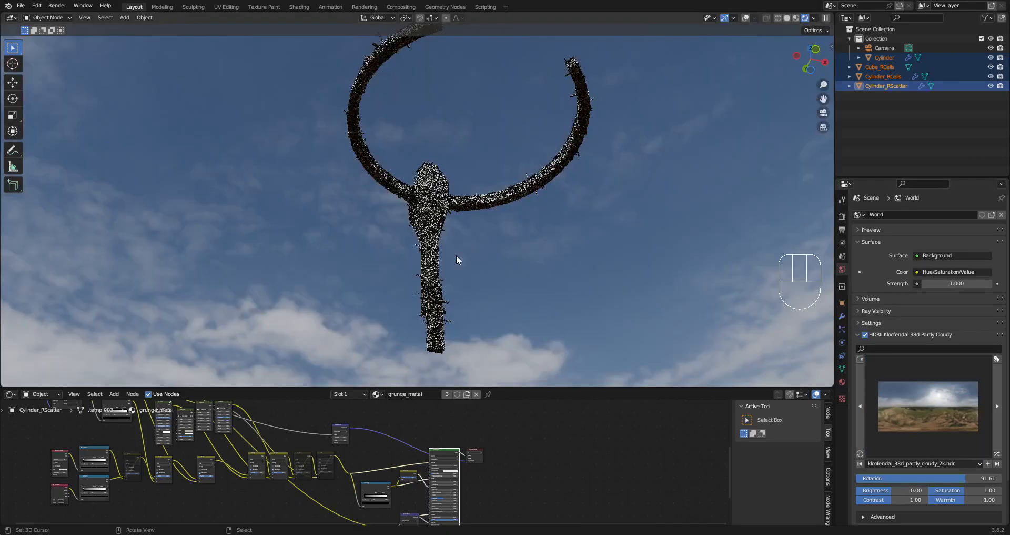
middle_drag(455, 255, 523, 287)
scroll(478, 246, up, 7)
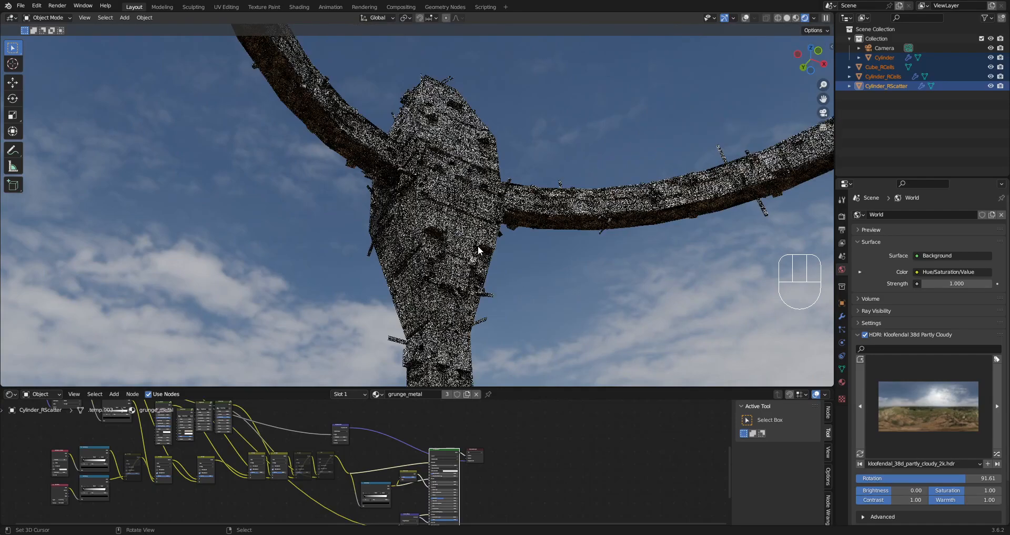
Step: Switch to Solid shading, save the file and inspect the panels of the curved ring up close
middle_drag(505, 194, 463, 290)
scroll(482, 257, down, 6)
scroll(503, 241, down, 4)
scroll(463, 289, up, 5)
key(z)
key(ctrl+s)
middle_drag(414, 244, 450, 251)
scroll(450, 252, up, 3)
alt+middle_click(389, 207)
mouse_move(402, 218)
middle_down()
mouse_move(511, 277)
mouse_move(484, 216)
middle_up()
scroll(479, 211, up, 6)
Step: Examine the metal texture on the central column up close in Rendered shading
key(z)
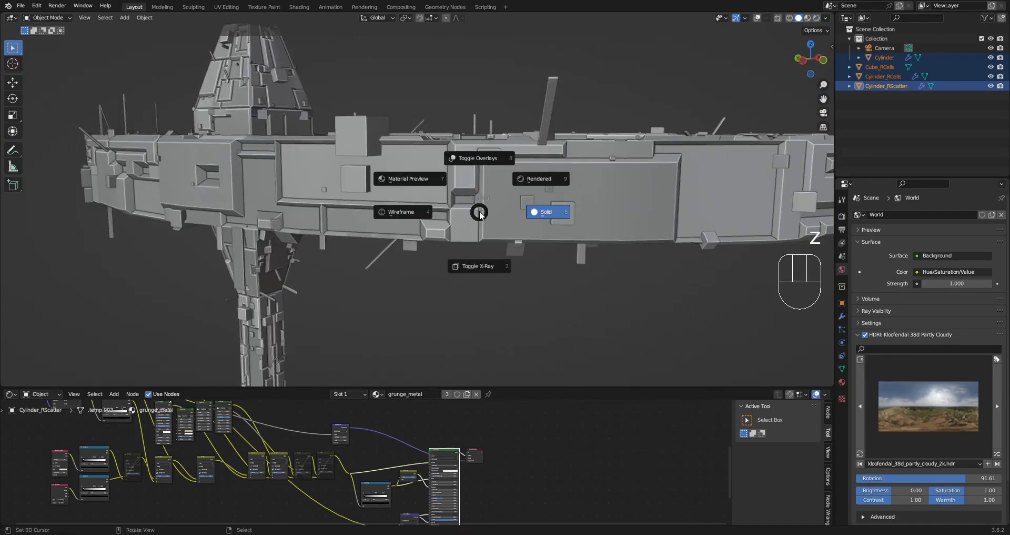
click(538, 171)
middle_drag(538, 172, 375, 139)
shift+middle_drag(528, 172, 488, 177)
scroll(488, 177, up, 4)
shift+middle_drag(611, 221, 545, 213)
scroll(516, 195, up, 3)
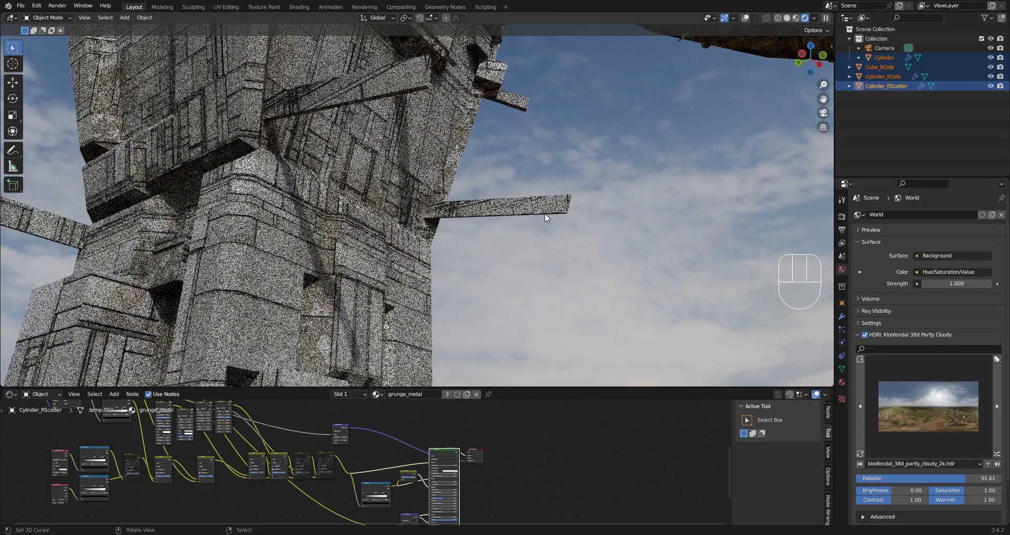
Step: Return to Solid shading with overlays shown and draw a freehand annotation along the thin bar protruding from the column
key(z)
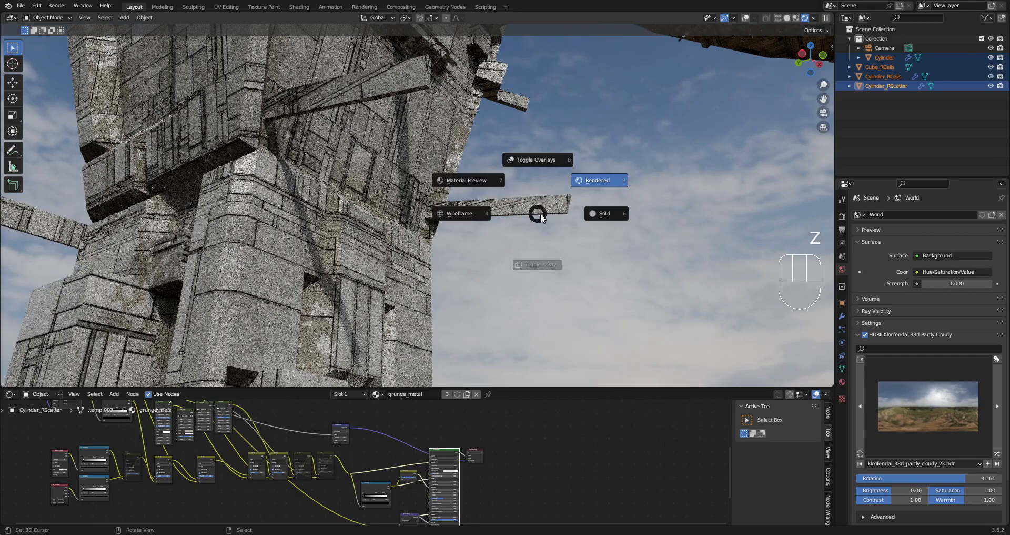
click(591, 214)
key(s)
right_click(429, 209)
key(d)
mouse_move(429, 210)
mouse_down()
mouse_move(570, 207)
mouse_move(552, 201)
mouse_up()
key(shift+alt+z)
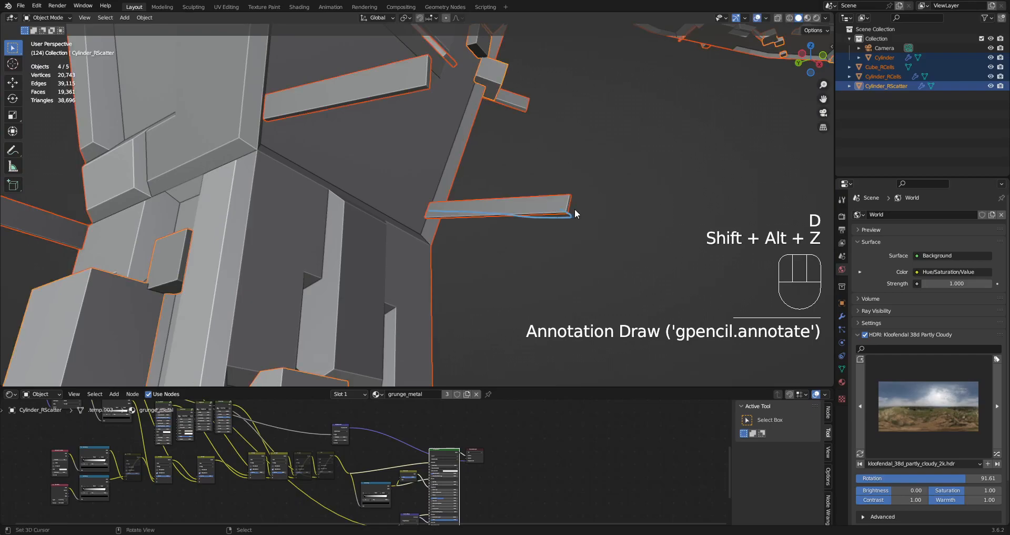
Step: Erase the freehand annotation along the thin protruding bar and start animation playback
key(d)
right_drag(567, 203, 486, 200)
key(space)
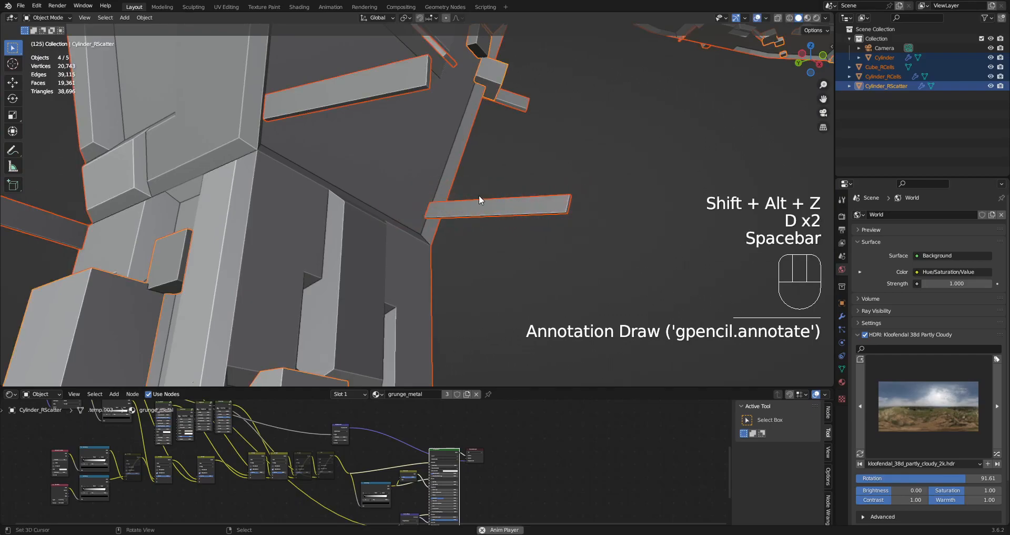
Step: Examine the whole structure in Rendered shading with overlays hidden, and return to Solid shading
key(z)
click(548, 155)
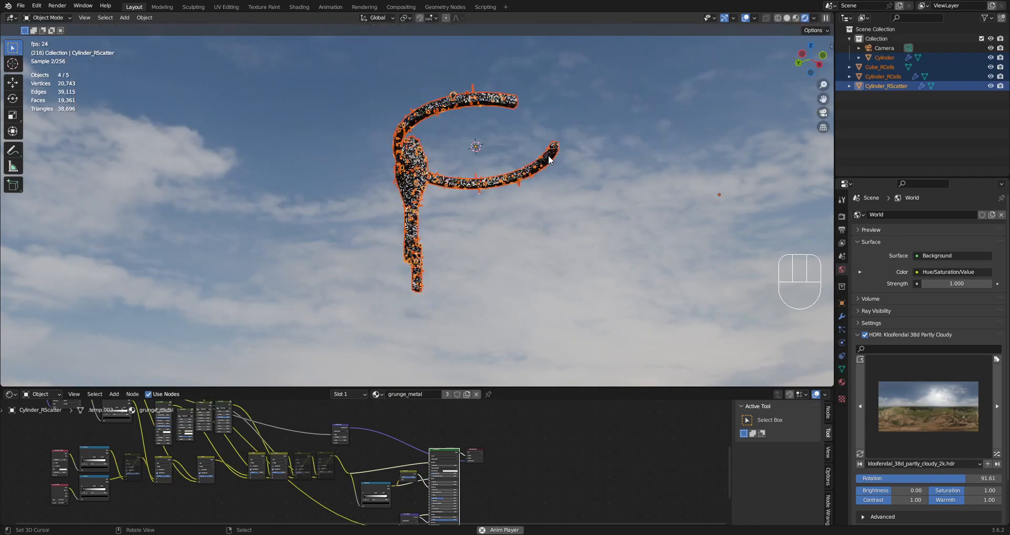
key(shift+alt+z)
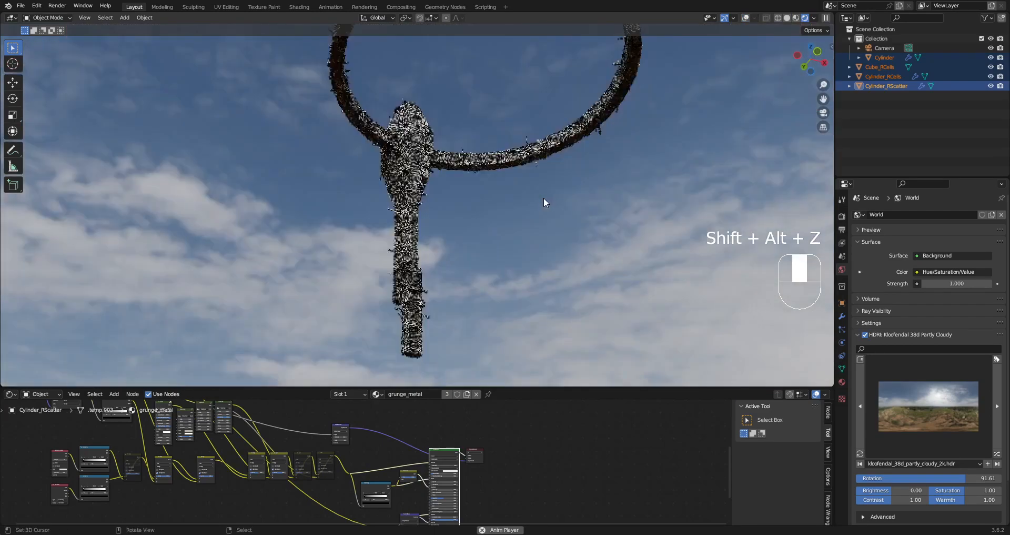
key(z)
click(610, 199)
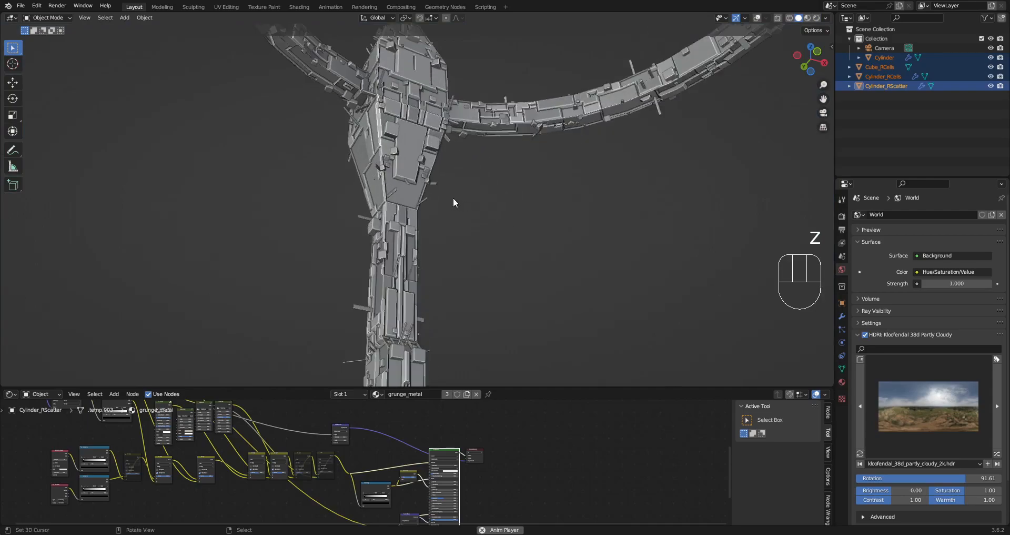
Step: Select the structure's four mesh objects by grouping from the scatter object, open them together in Edit Mode and save the file
key(ctrl+s)
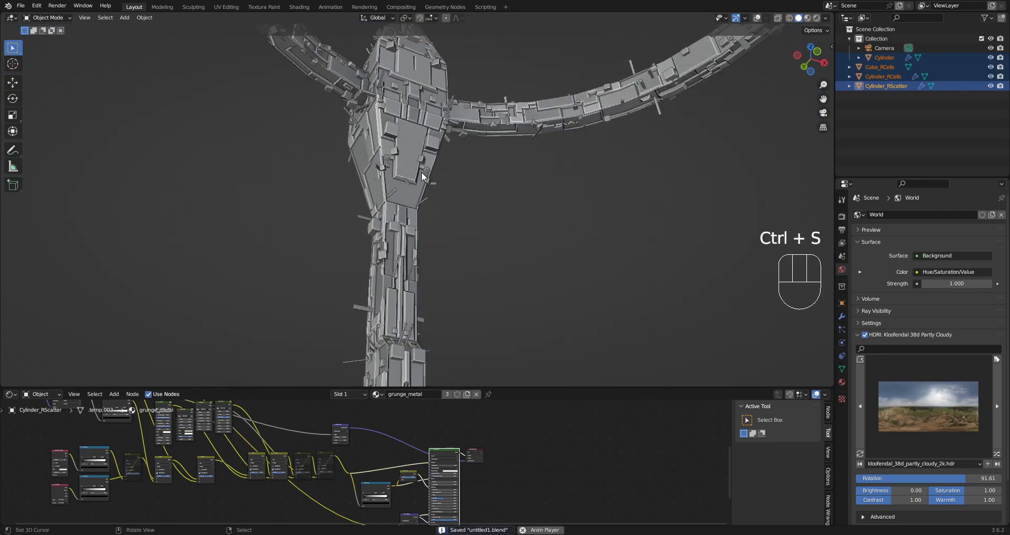
click(421, 157)
key(Tab)
key(shift+alt+z)
key(a)
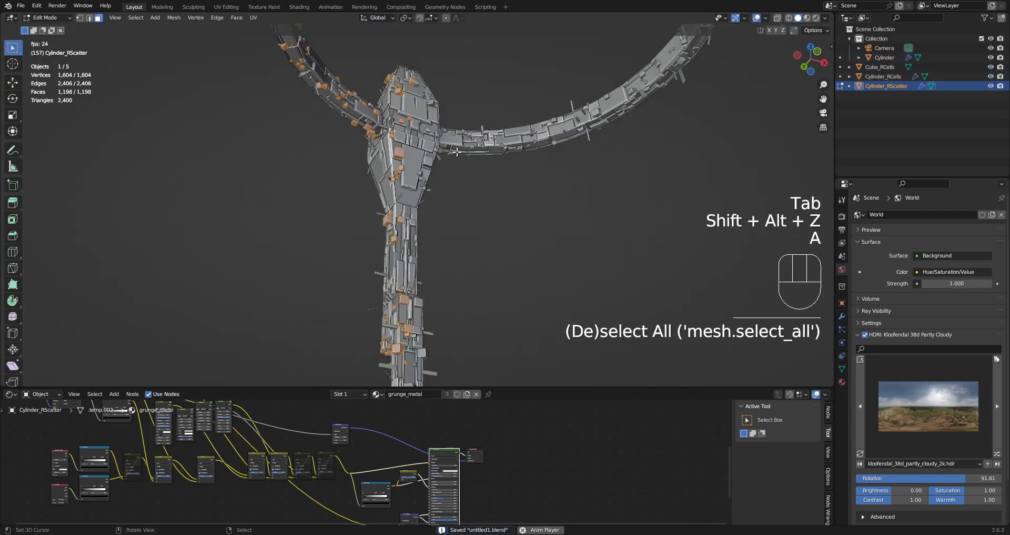
key(Tab)
key(shift+g)
click(441, 150)
key(Tab)
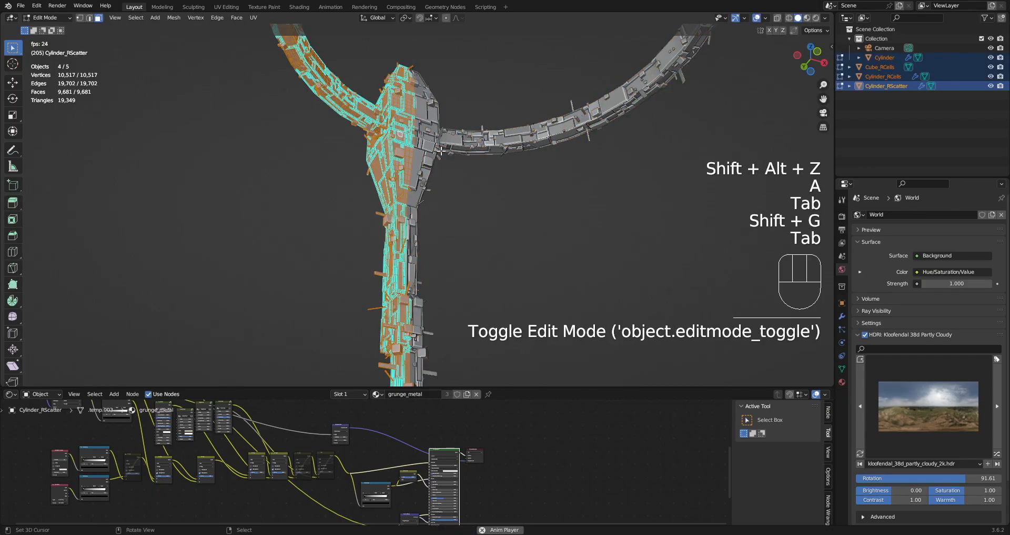
key(ctrl+s)
Step: Unwrap all faces of the structure with Smart UV Project at a 66° angle limit and 0 island margin
key(a)
key(u)
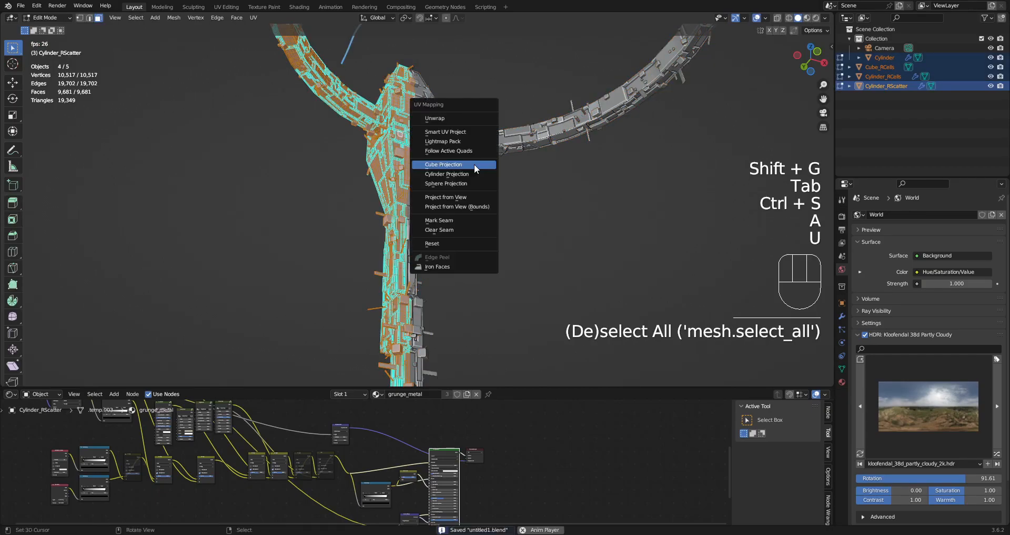
click(469, 131)
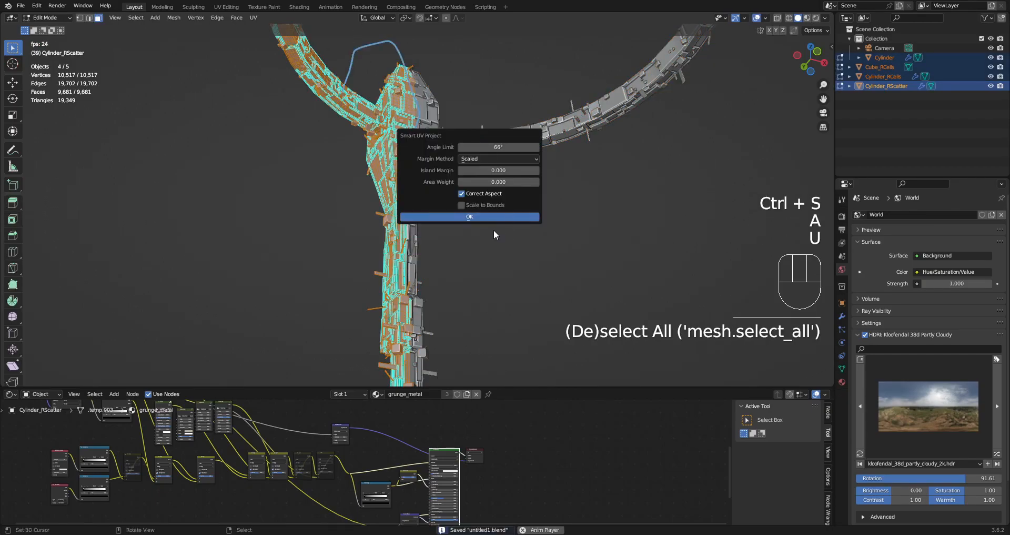
click(469, 216)
key(Tab)
Step: Examine the structure's metal texture from several angles in Rendered shading without overlays, and return to Solid shading
key(z)
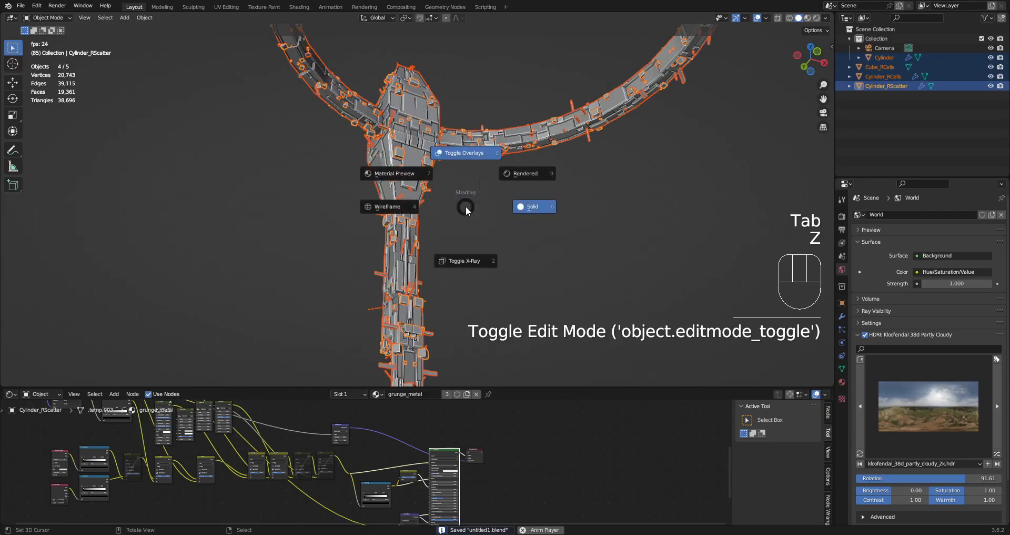
click(518, 174)
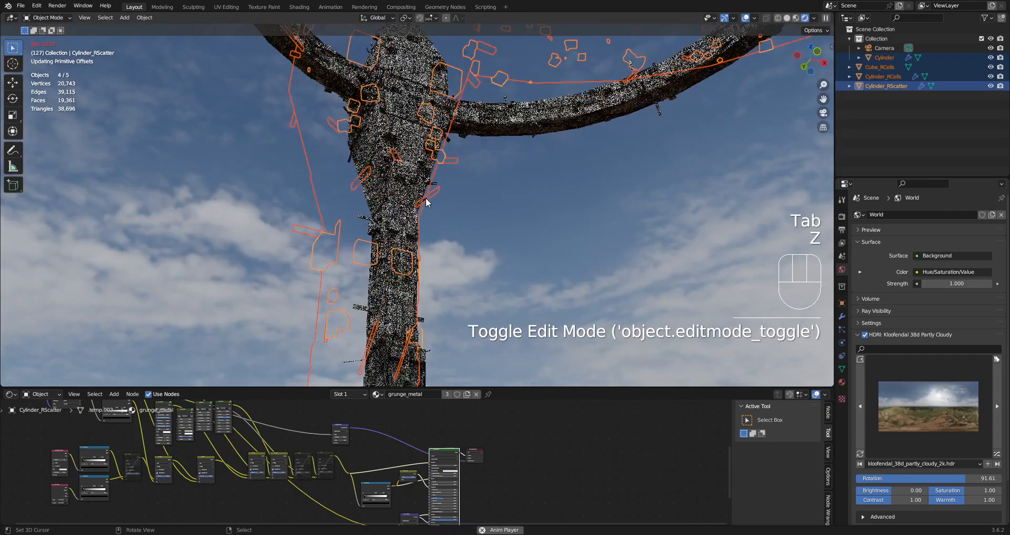
key(shift+alt+z)
middle_drag(425, 198, 485, 187)
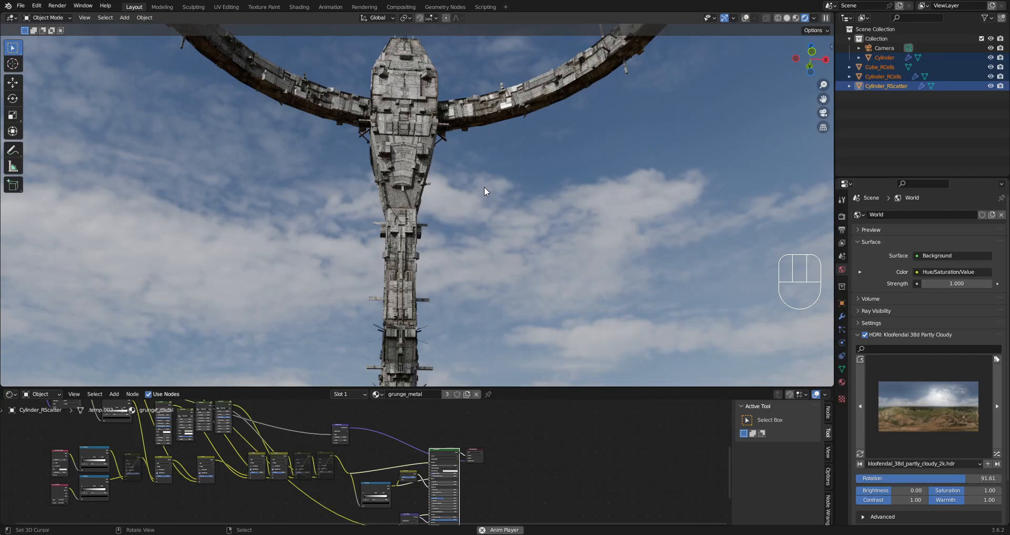
mouse_move(485, 188)
middle_down()
mouse_move(444, 203)
mouse_move(481, 197)
middle_up()
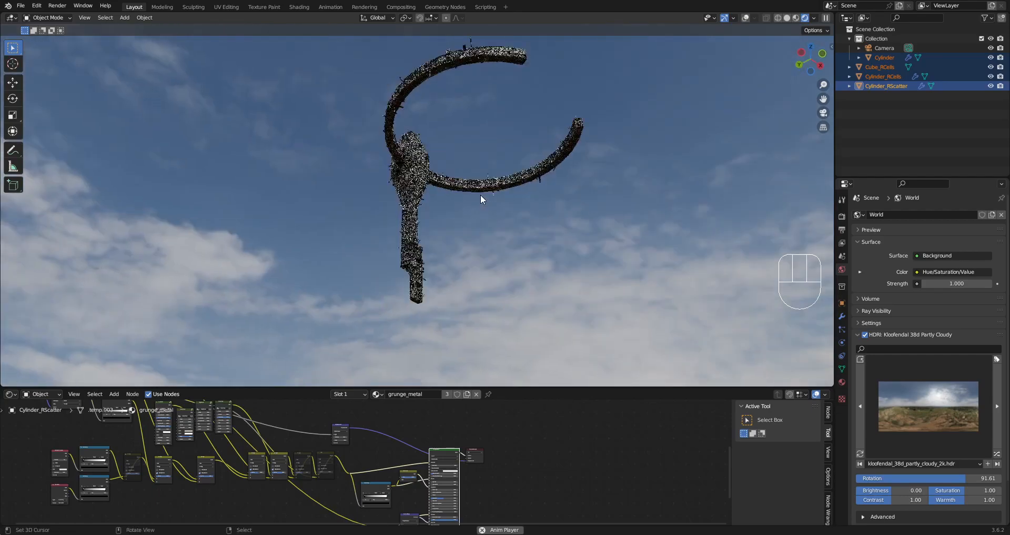
scroll(481, 195, up, 5)
key(z)
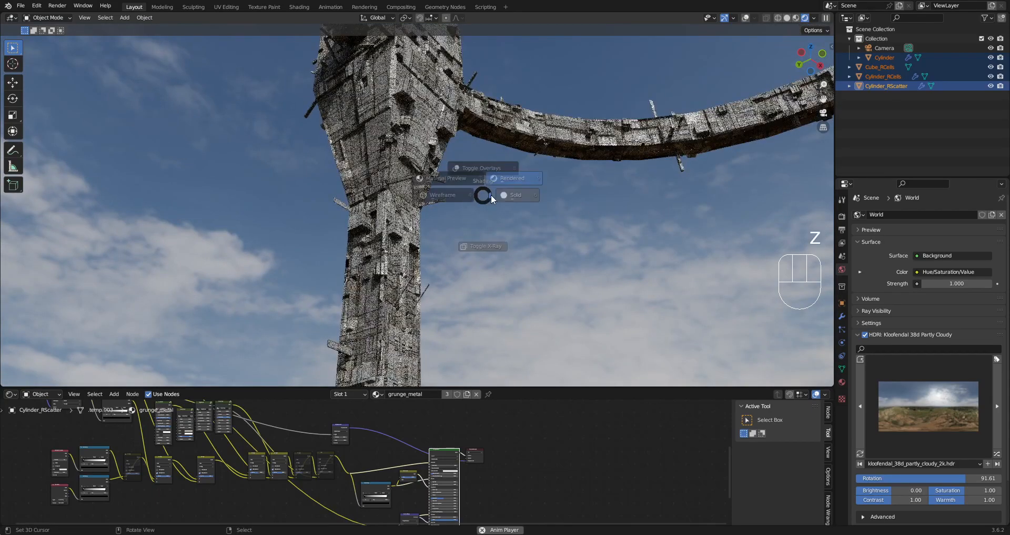
key(z)
Step: Remap all faces of the four structure meshes with Cube Projection, with overlays shown
shift+middle_drag(502, 161, 496, 238)
scroll(496, 238, up, 3)
key(Tab)
key(shift+alt+z)
key(a)
key(u)
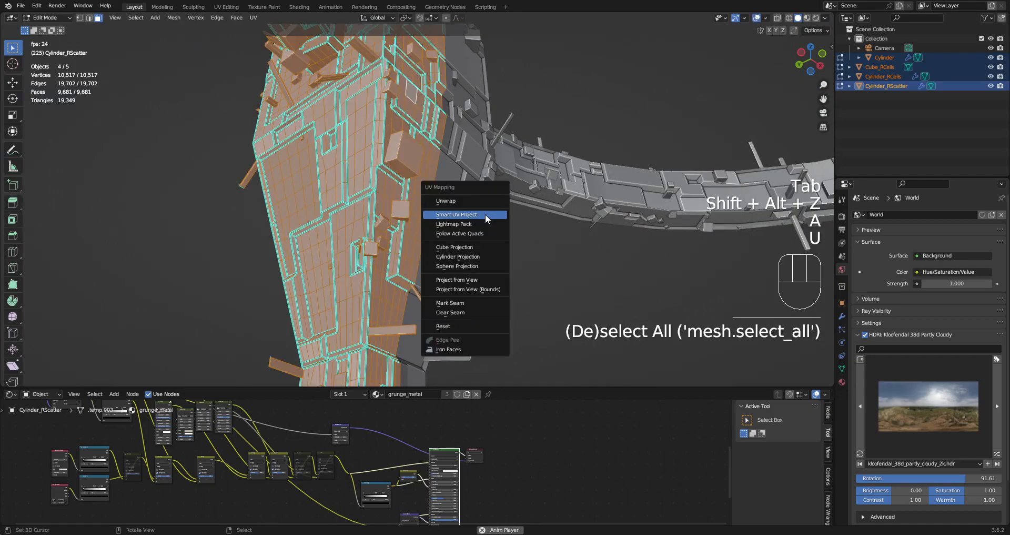
click(487, 246)
key(Tab)
Step: Deselect all objects and check the projected texture on the structure in Rendered shading, returning to Solid shading
scroll(514, 248, down, 12)
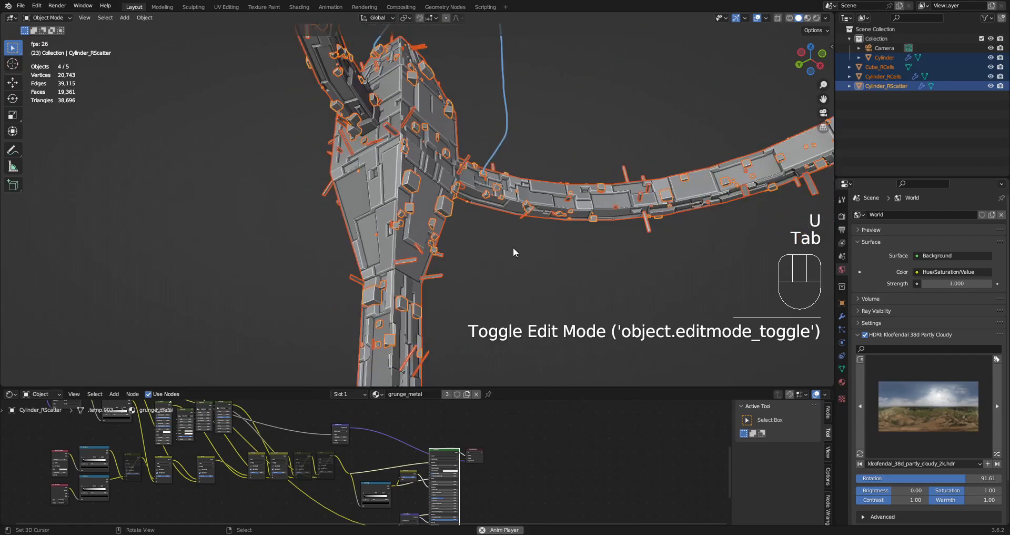
middle_drag(513, 225, 499, 234)
scroll(500, 234, up, 7)
key(alt+a)
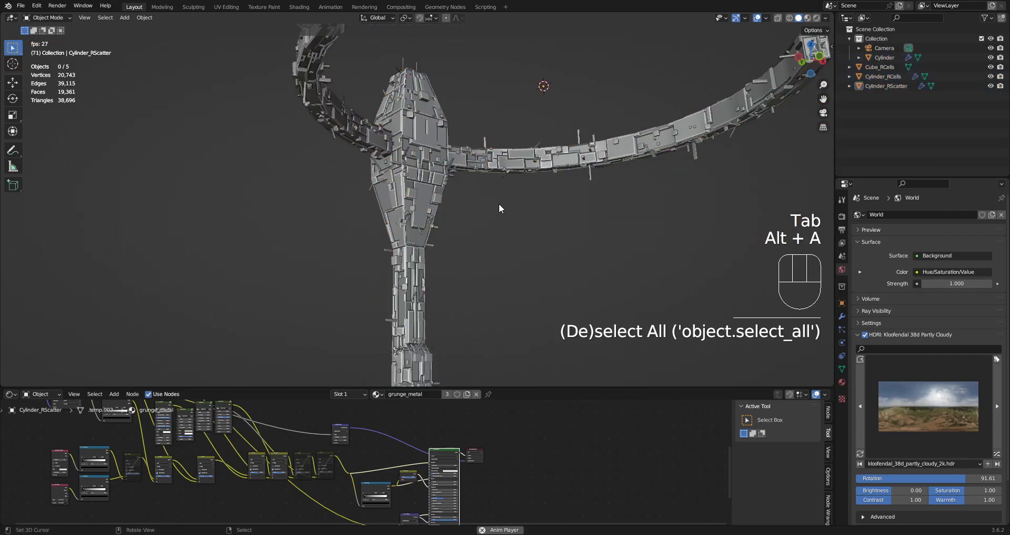
key(z)
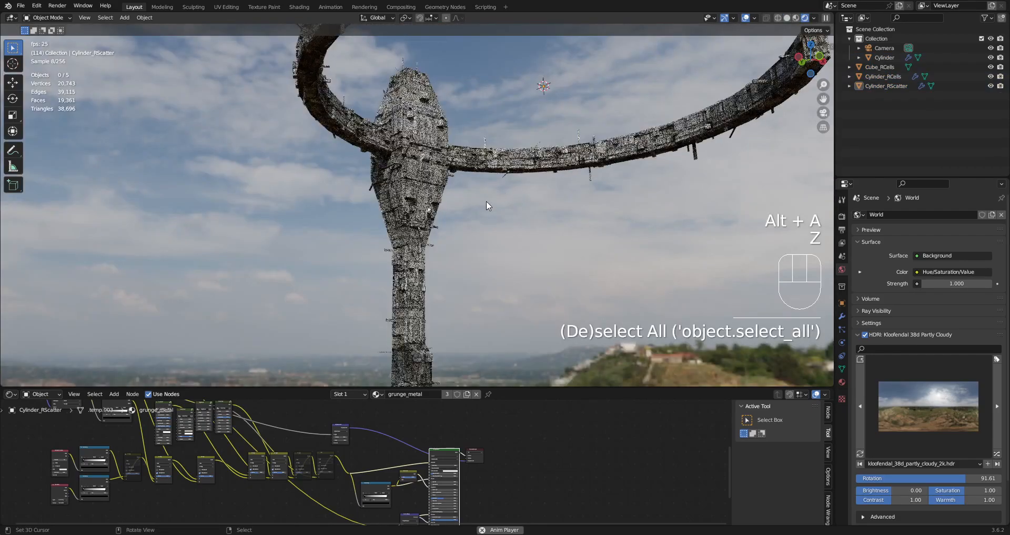
key(z)
click(544, 201)
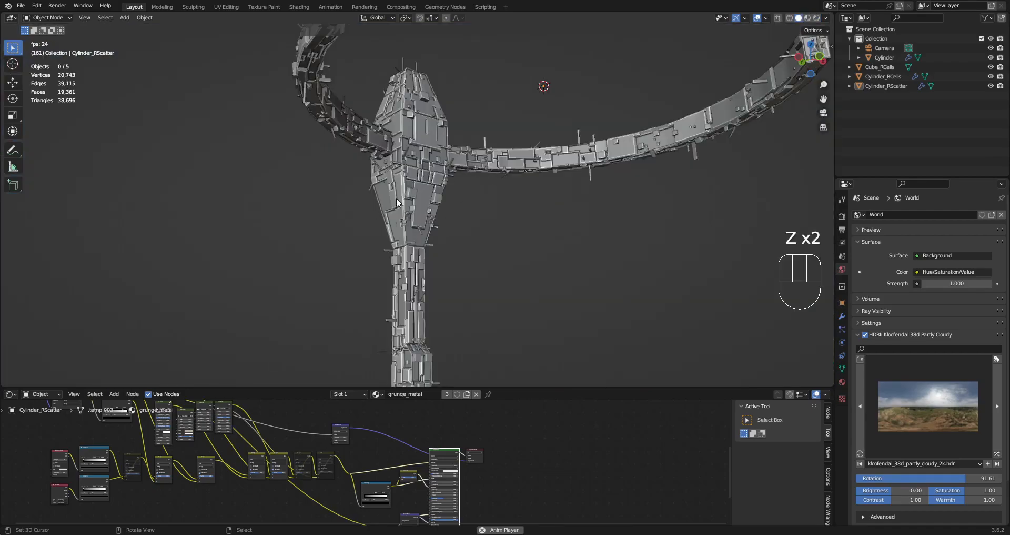
Step: Reselect the structure's four mesh objects by grouping, select all their faces in Edit Mode and save the file
key(Tab)
key(a)
key(Tab)
key(shift+g)
click(419, 188)
key(Tab)
key(a)
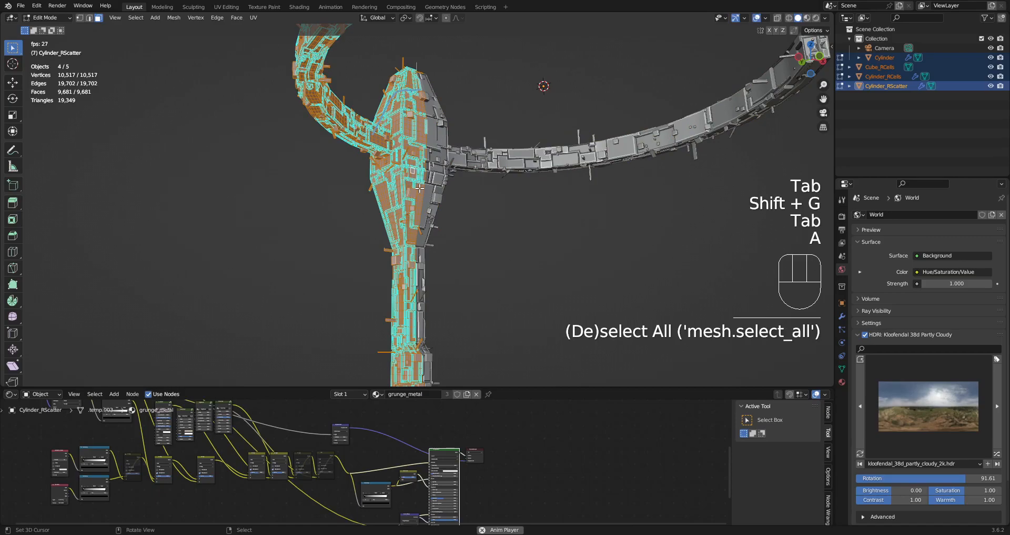
key(ctrl+s)
Step: Unwrap all selected faces of the structure with Lightmap Pack
right_drag(447, 198, 447, 198)
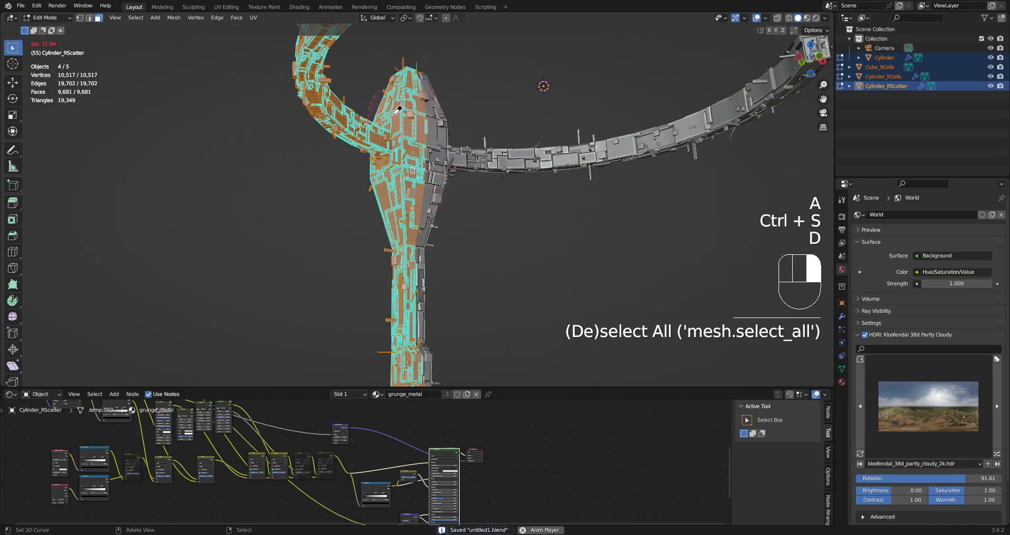
scroll(421, 179, up, 5)
key(Tab)
key(Tab)
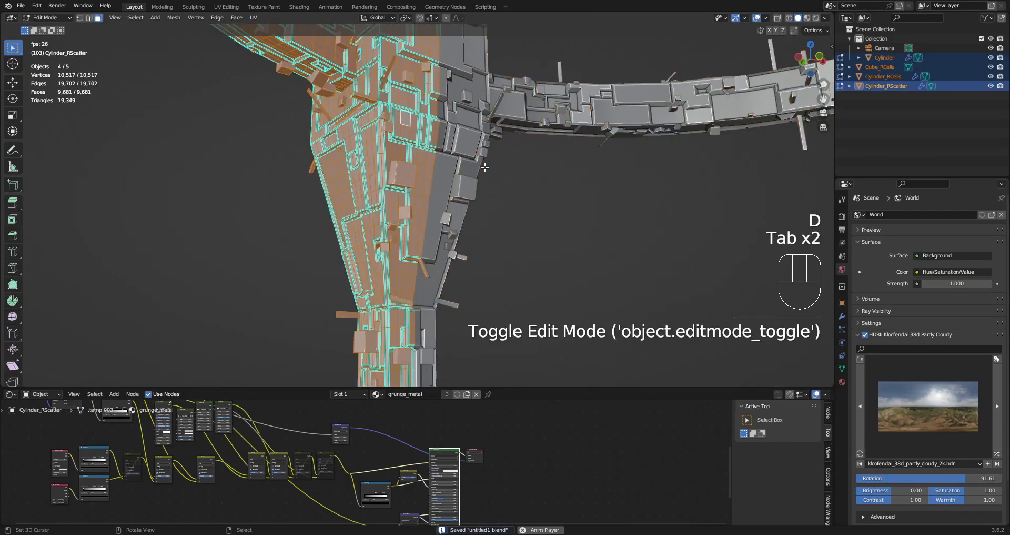
key(w)
key(u)
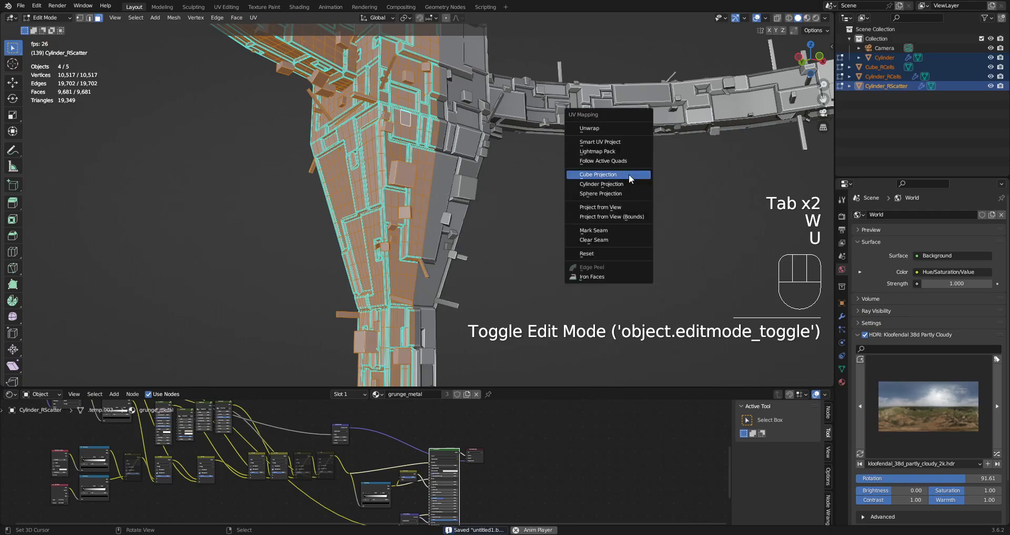
click(614, 151)
click(615, 224)
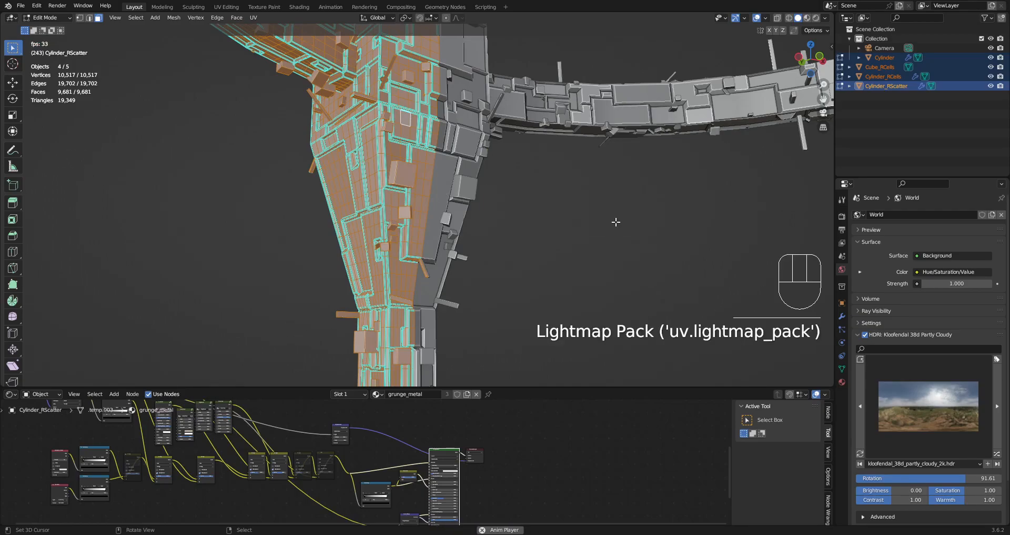
Step: Select a single face in the middle of the tapered column's central panel and return to Object Mode in Rendered shading
key(Tab)
key(Tab)
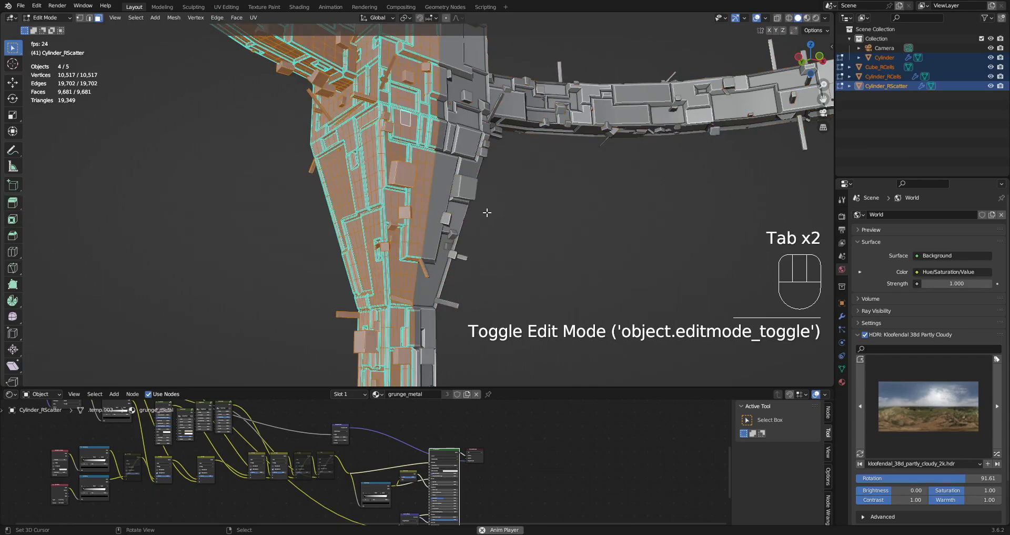
middle_drag(562, 324, 437, 198)
key(3)
click(437, 198)
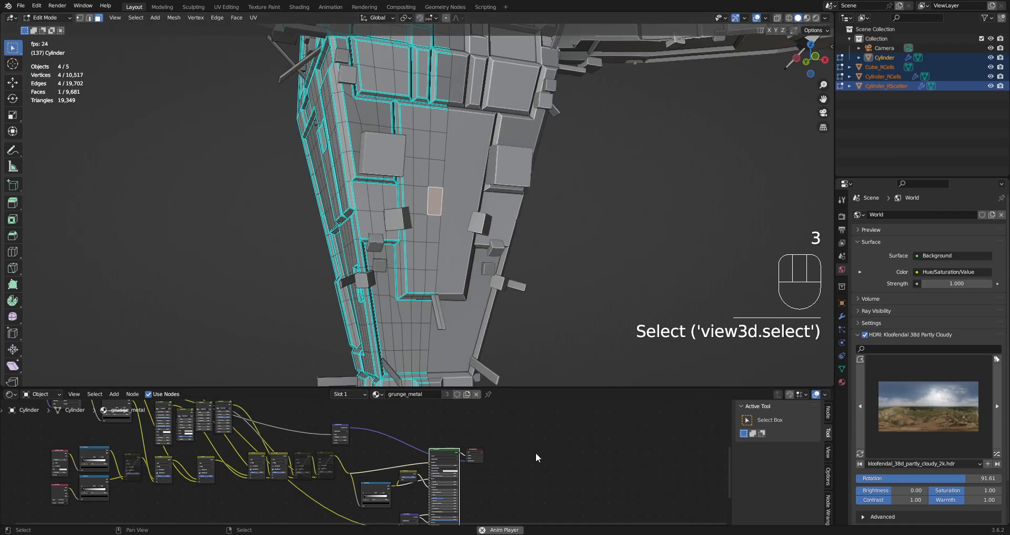
key(Tab)
key(z)
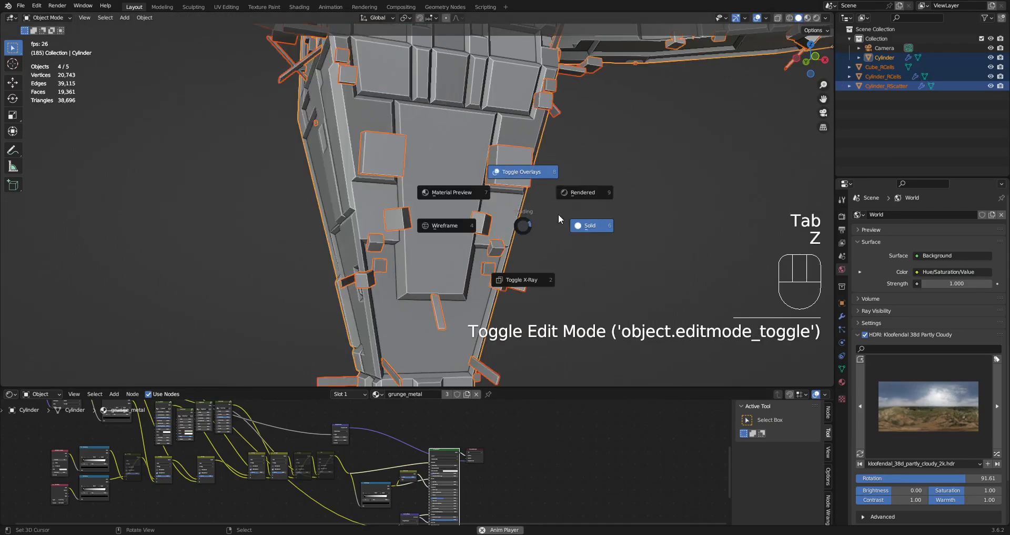
click(582, 188)
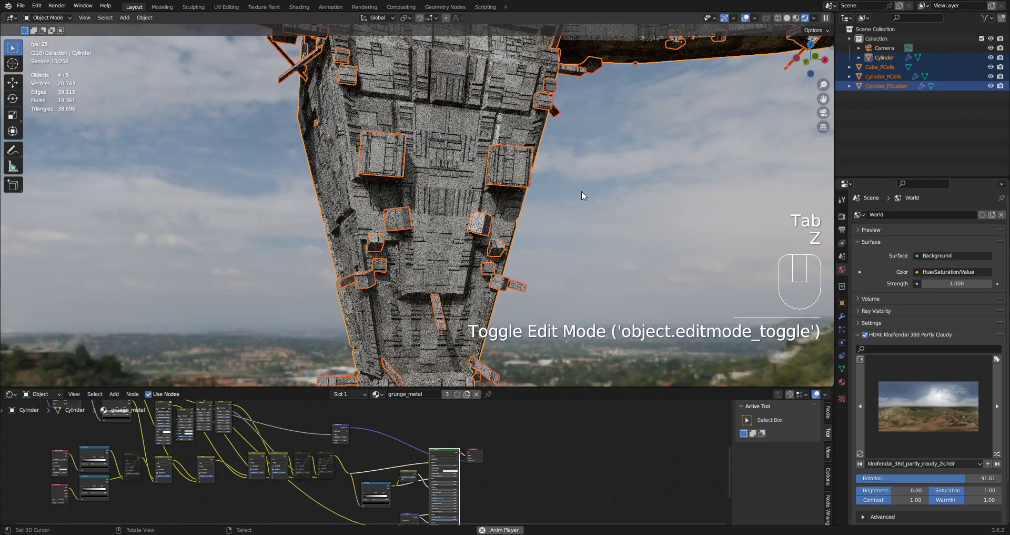
Step: Set the X, Y and Z scale of the grunge_metal material's Mapping node to 20
middle_drag(177, 472, 221, 467)
scroll(158, 447, up, 5)
middle_drag(158, 447, 344, 417)
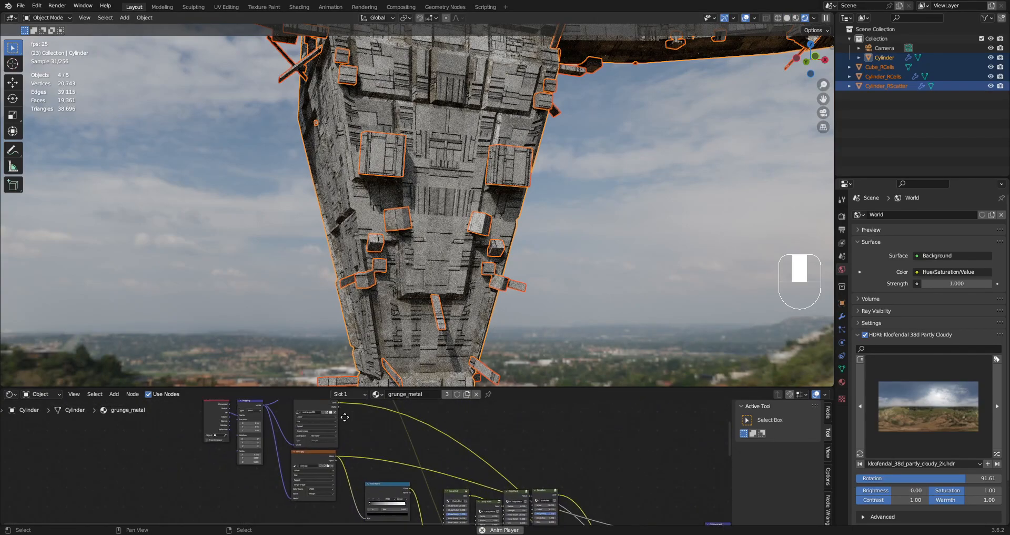
scroll(363, 448, up, 3)
drag(150, 457, 150, 470)
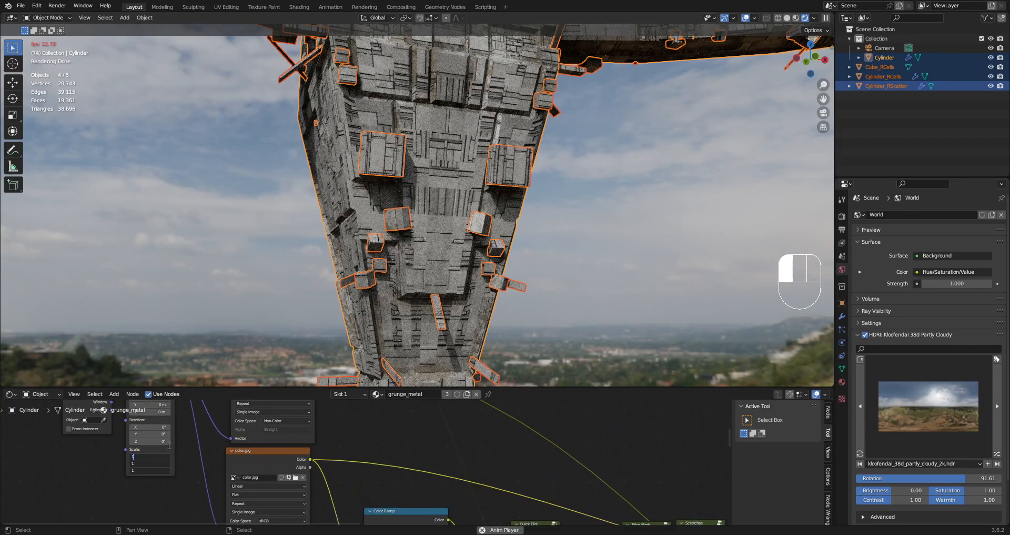
text(1)
key(Return)
drag(143, 457, 143, 470)
text(20)
key(Return)
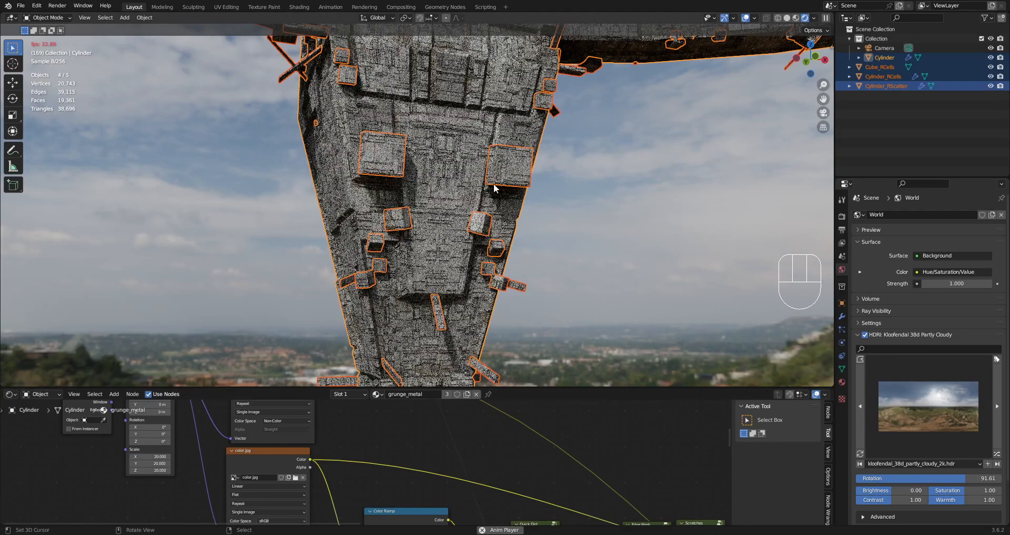
Step: Hide the overlays and examine the rescaled texture on the column and ring from far and near
key(shift+alt+z)
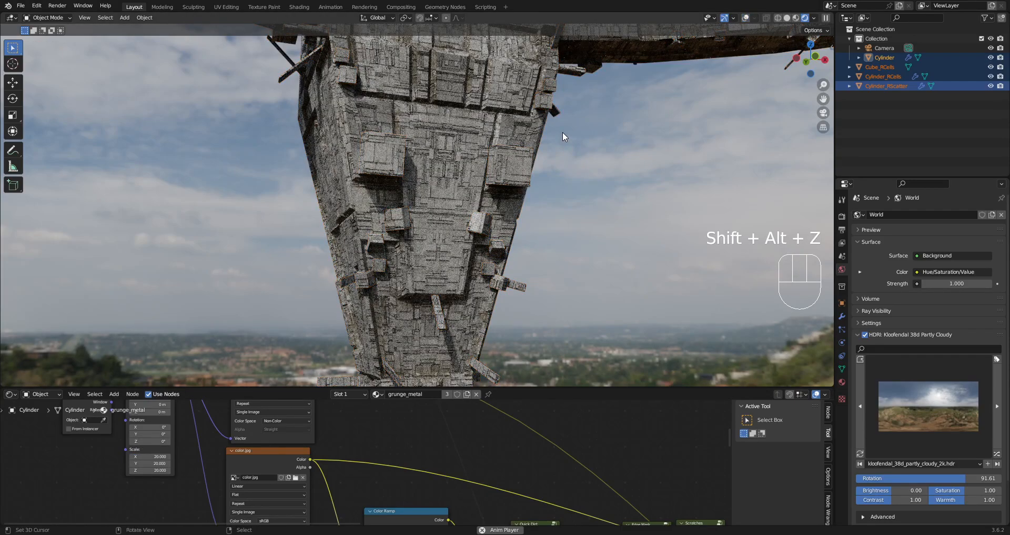
middle_drag(563, 132, 541, 140)
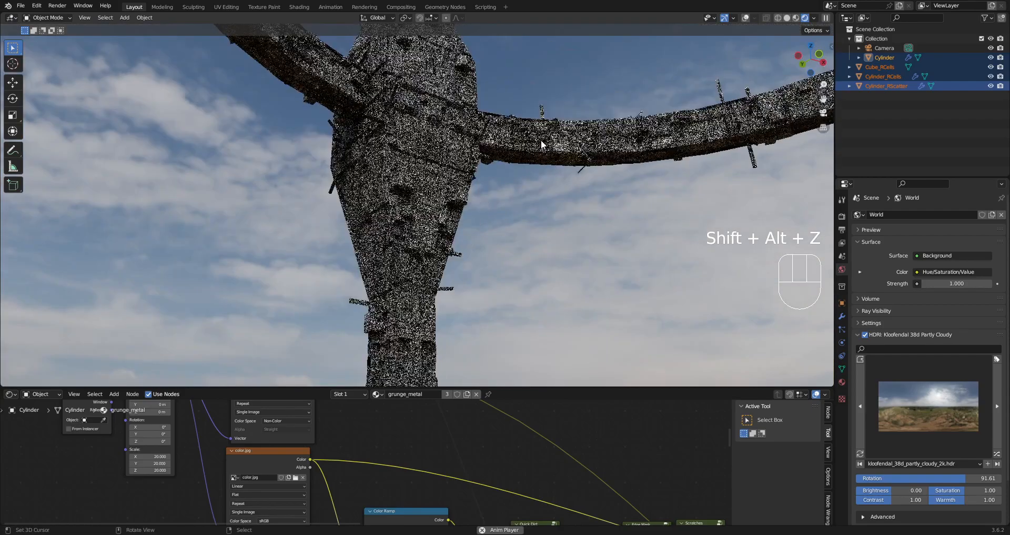
scroll(541, 140, down, 4)
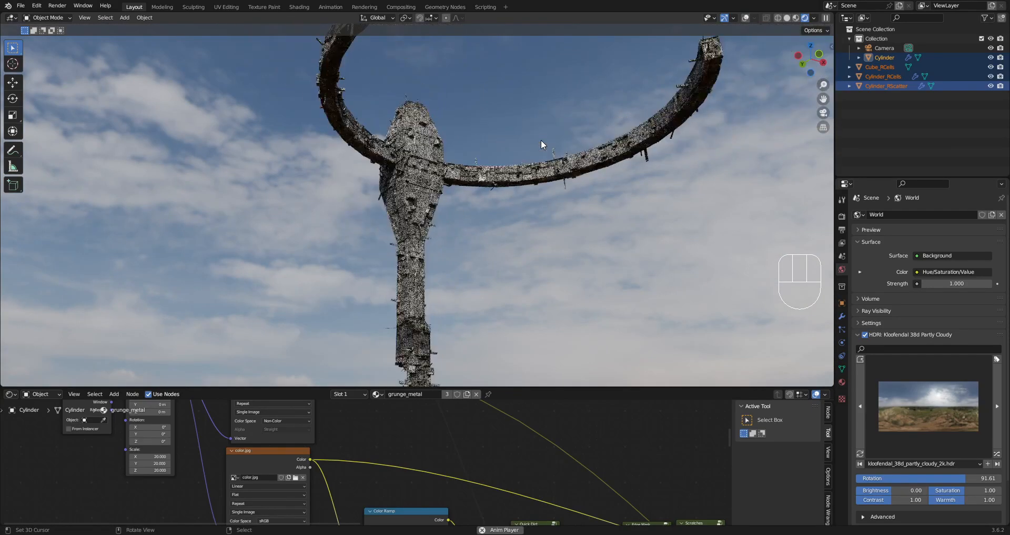
scroll(541, 140, up, 8)
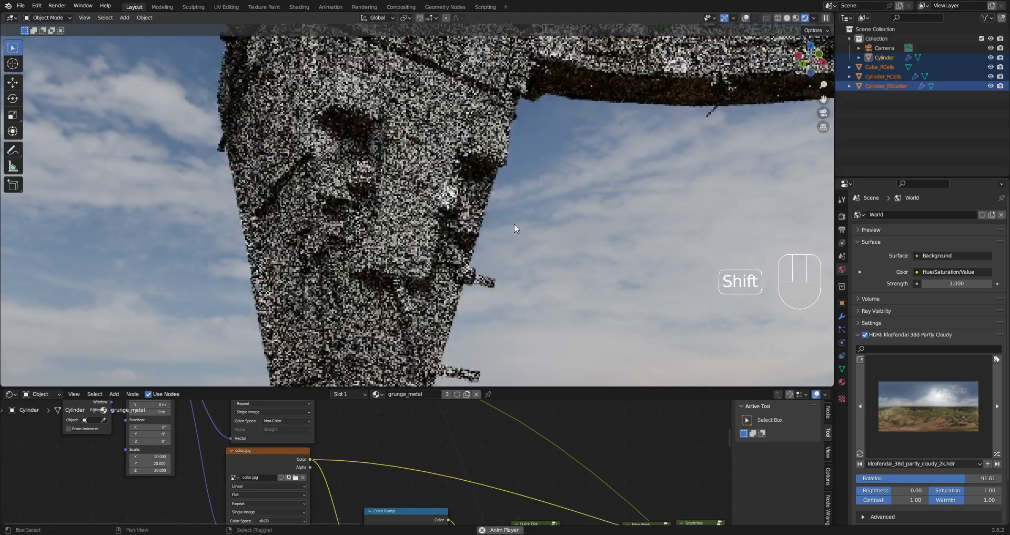
Step: Save the file in Solid shading and set the grunge_metal Mapping node's X, Y and Z scale to 10
shift+middle_drag(521, 342, 563, 158)
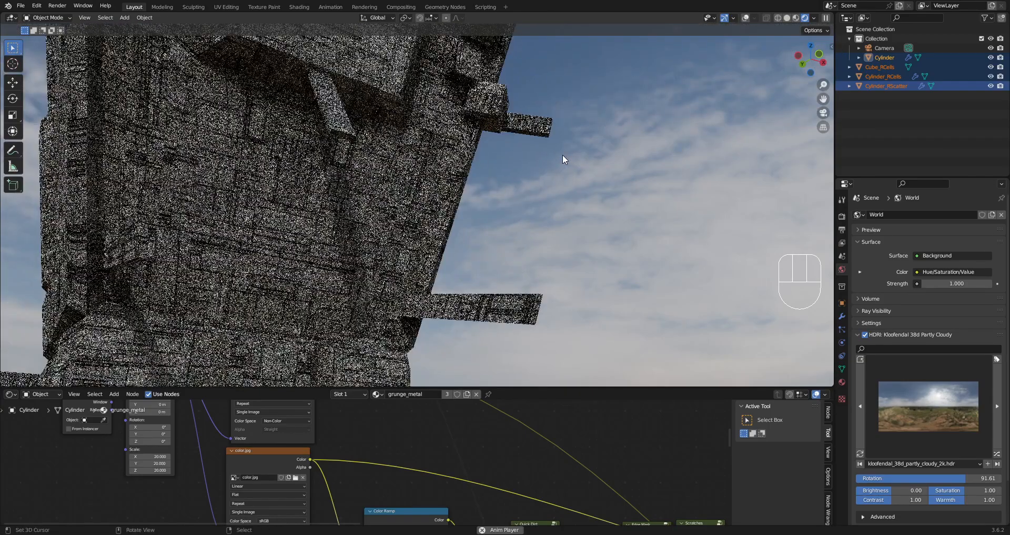
scroll(470, 158, down, 6)
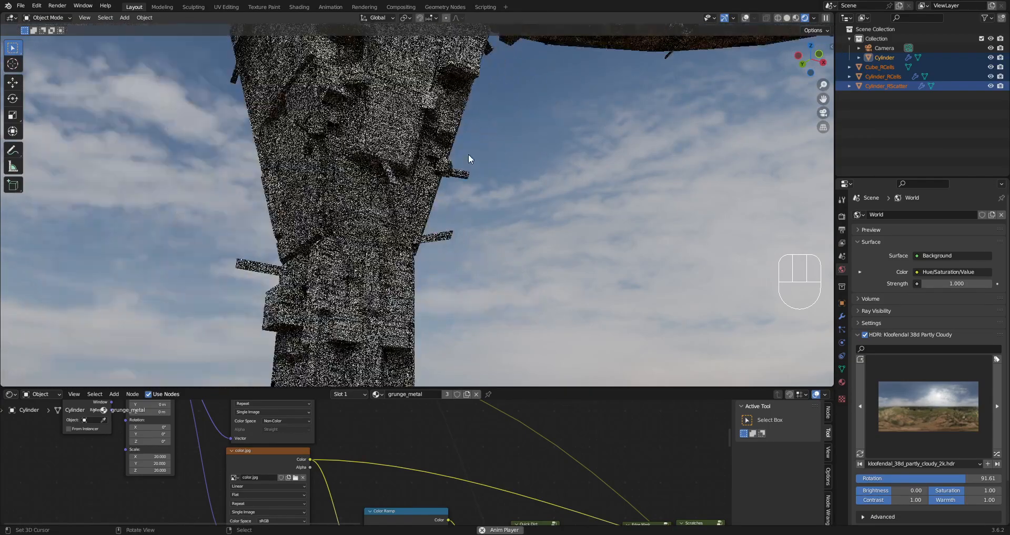
scroll(469, 153, up, 8)
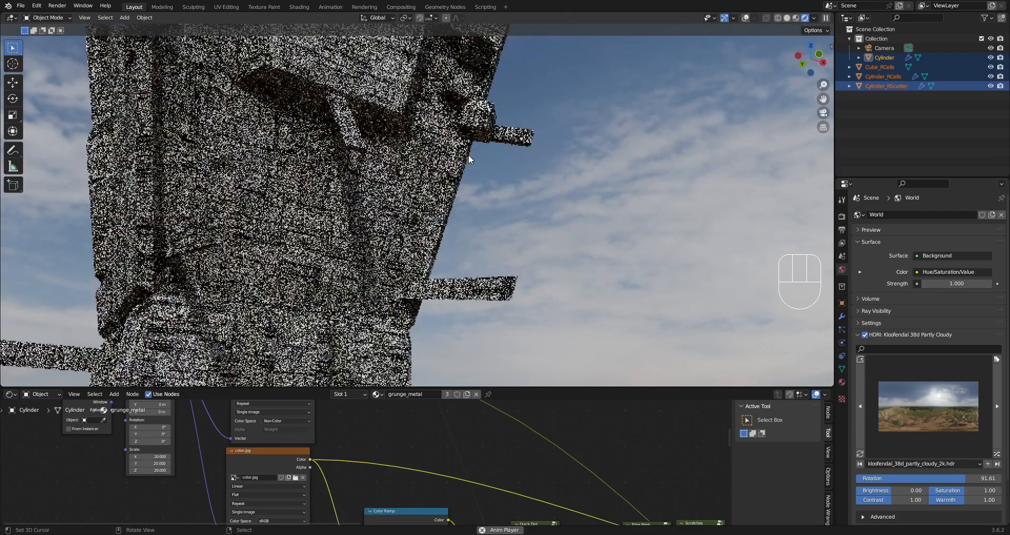
key(z)
click(543, 233)
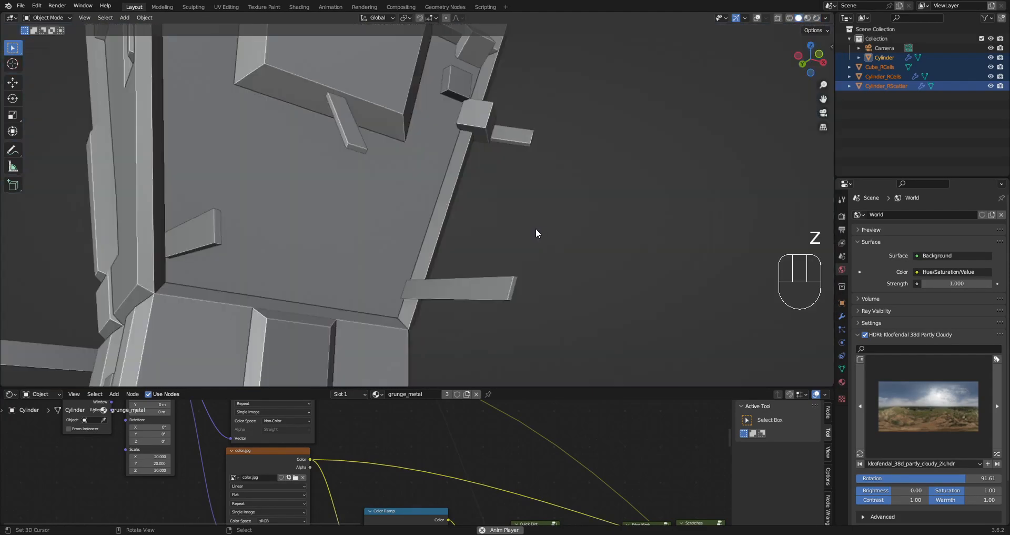
middle_drag(191, 451, 261, 437)
scroll(261, 436, up, 3)
drag(216, 433, 216, 441)
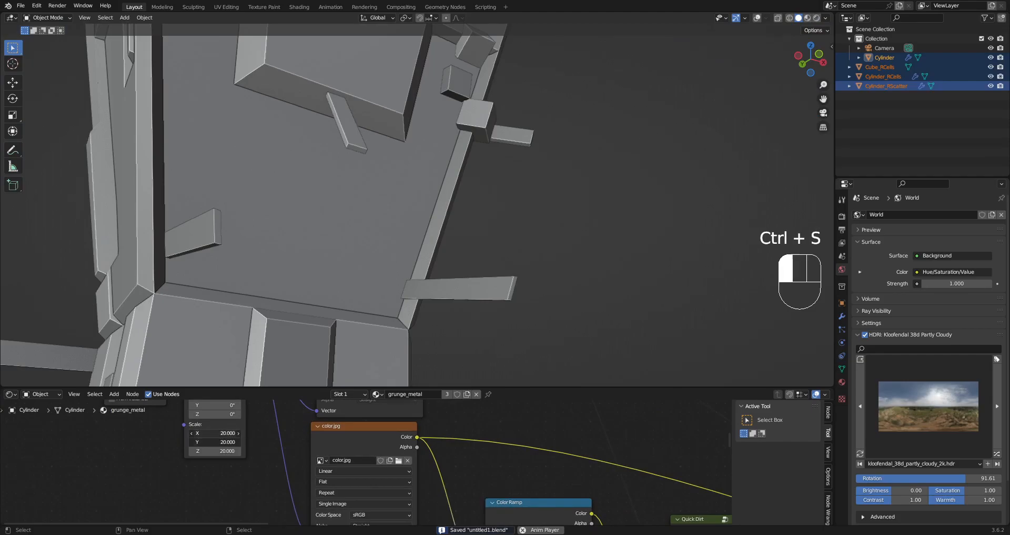
text(10)
key(Return)
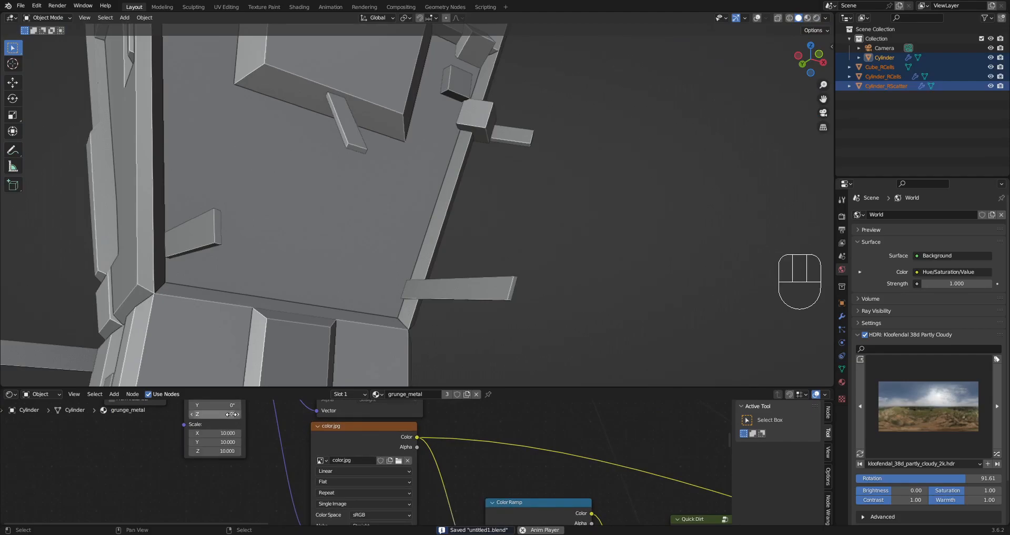
Step: Switch to Rendered shading and examine the rescaled texture on the column and ring from near, far and below
middle_drag(475, 150, 471, 206)
key(z)
click(528, 179)
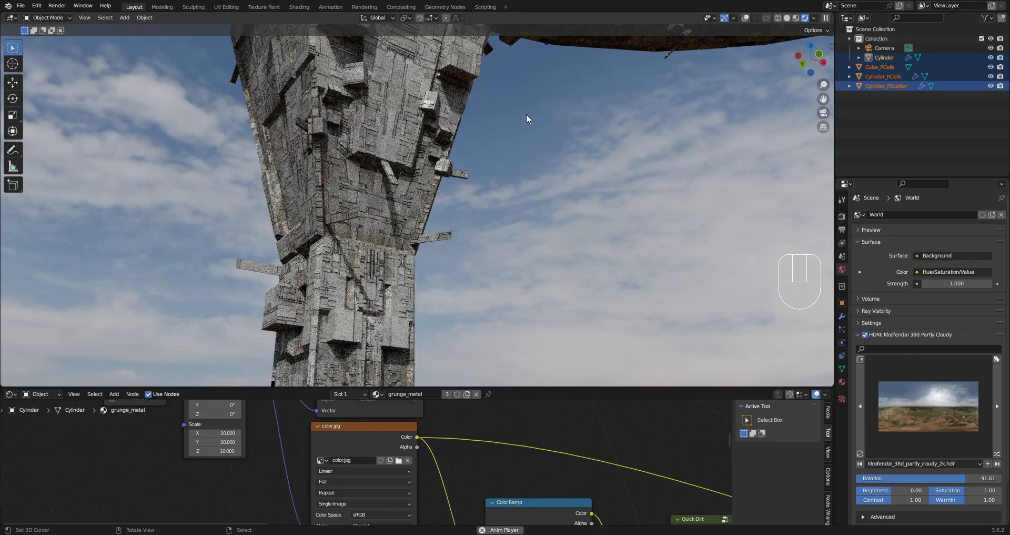
scroll(526, 113, down, 4)
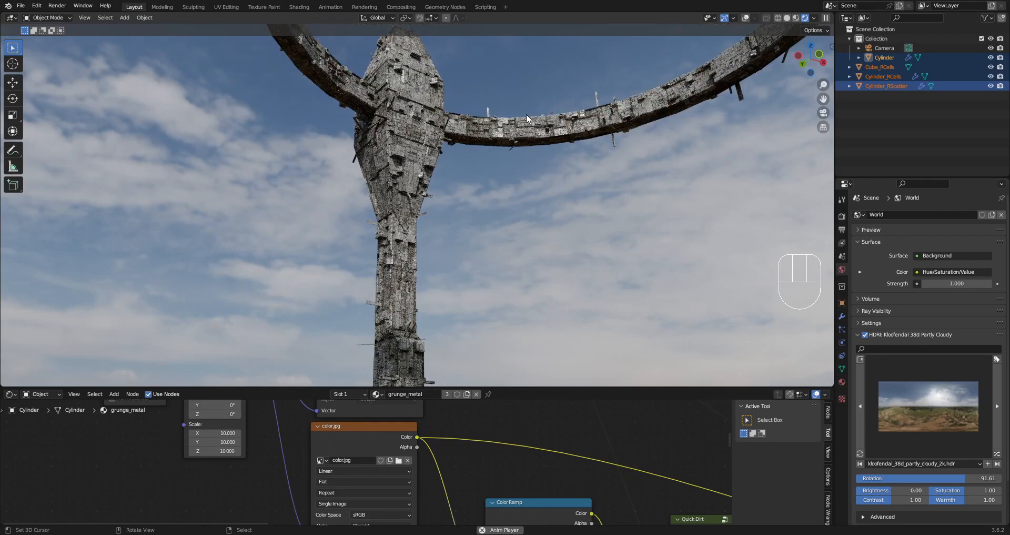
scroll(526, 114, down, 3)
middle_drag(526, 113, 501, 203)
middle_drag(581, 220, 543, 267)
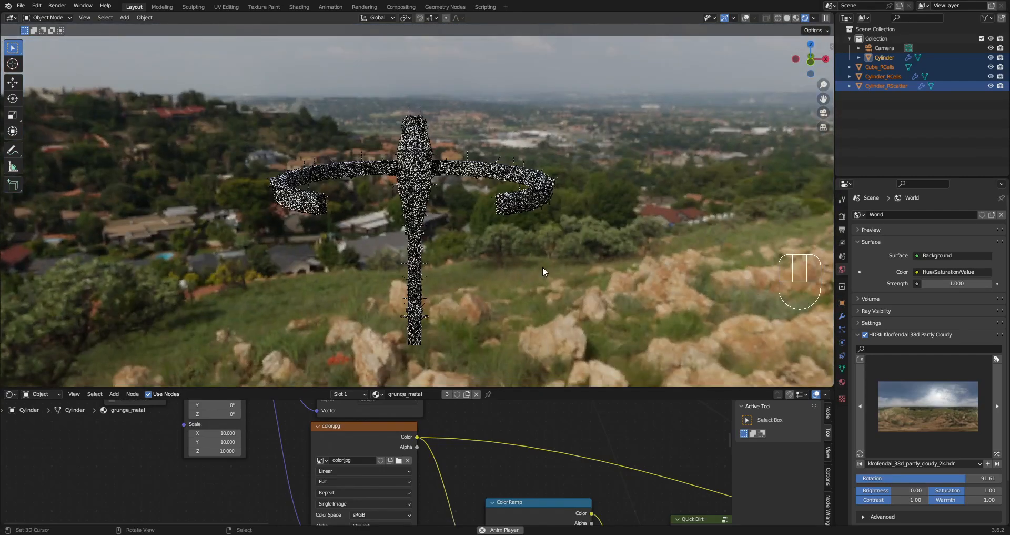
mouse_move(457, 283)
middle_down()
mouse_move(564, 259)
mouse_move(509, 241)
mouse_move(503, 259)
mouse_move(499, 223)
mouse_move(516, 220)
middle_up()
key(z)
scroll(488, 229, up, 5)
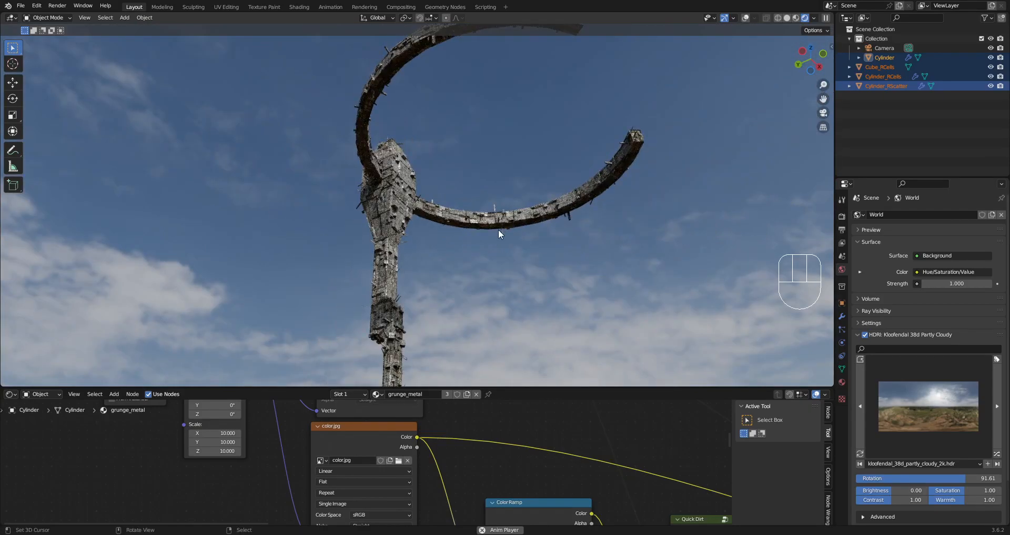
Step: Switch to Solid shading to save the file and return to Rendered shading
key(z)
click(561, 231)
key(ctrl+s)
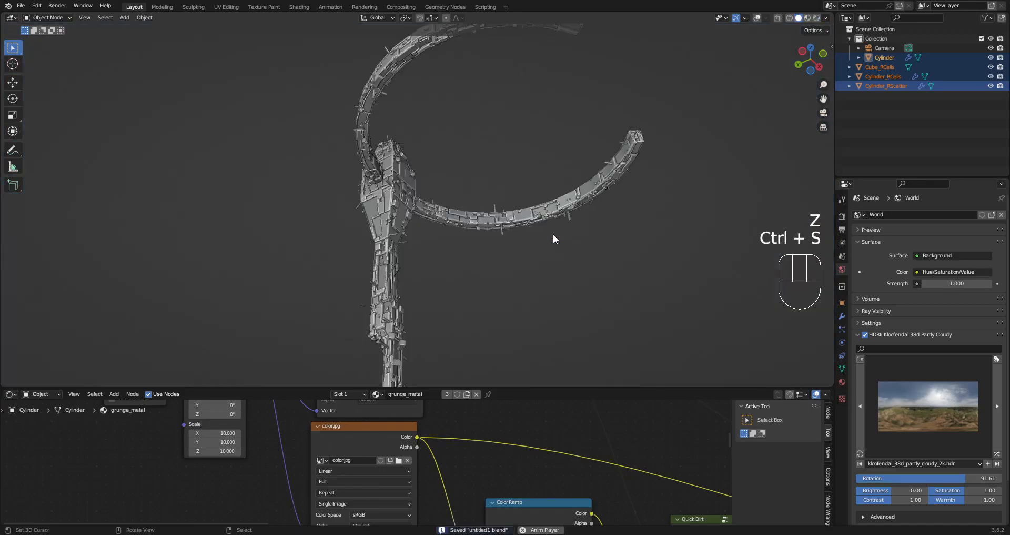
key(z)
click(557, 219)
Step: Set the Displacement node's scale to 0.2 in the grunge_metal material
scroll(627, 446, down, 3)
scroll(627, 441, down, 3)
middle_drag(653, 432, 426, 408)
scroll(425, 458, up, 3)
scroll(421, 412, up, 4)
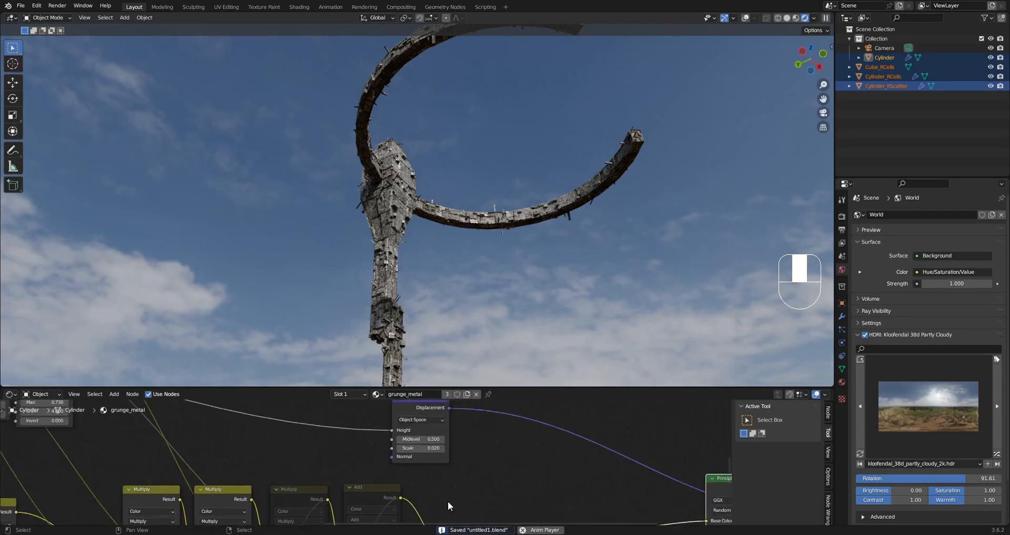
click(455, 438)
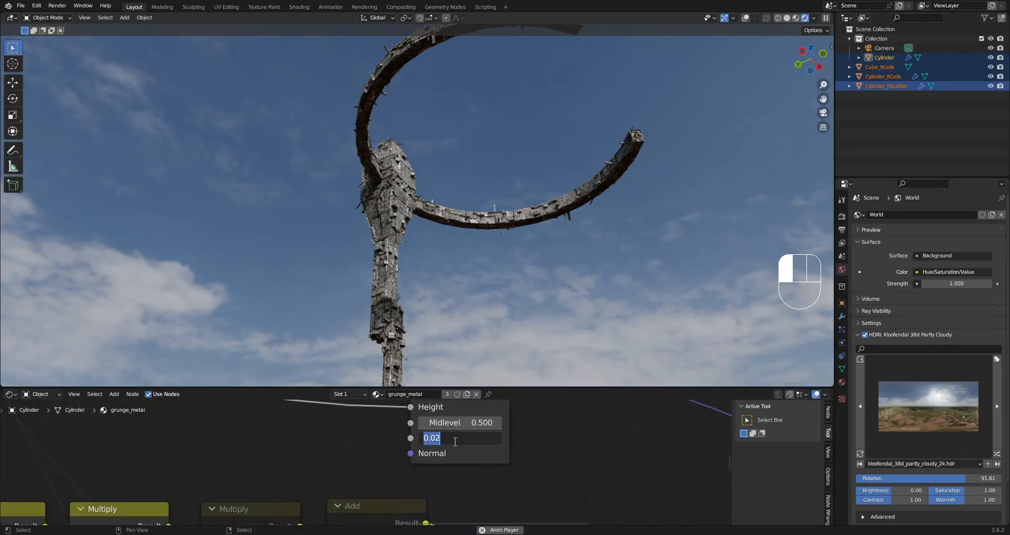
text(.2)
key(Return)
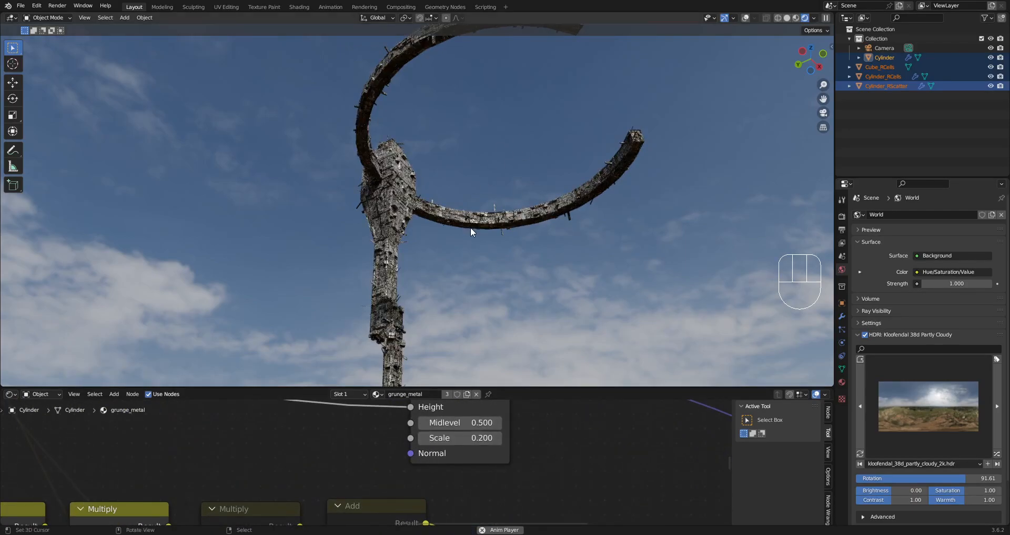
Step: Select only the main Cylinder and examine the displaced surface on the column and ring
click(471, 226)
scroll(402, 267, up, 5)
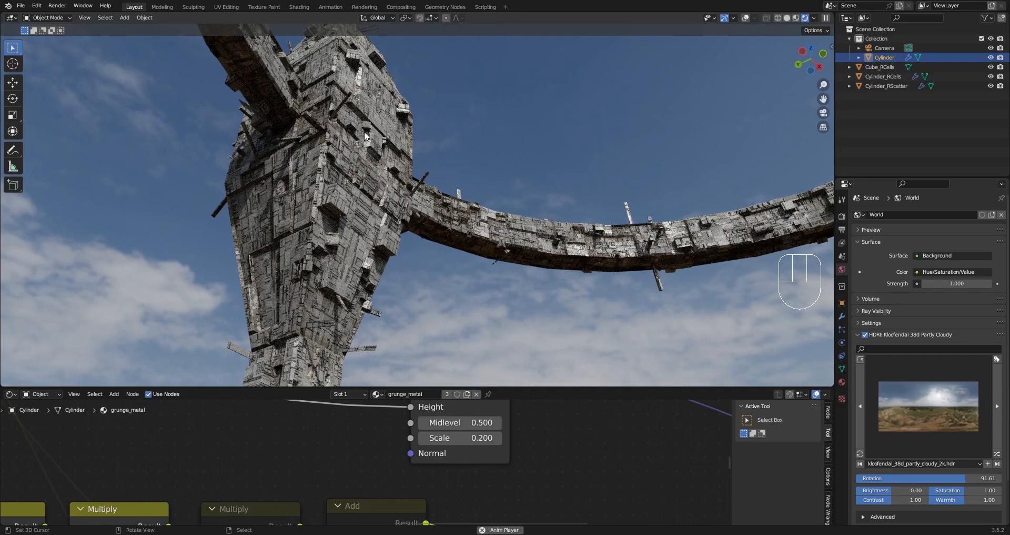
scroll(273, 450, down, 2)
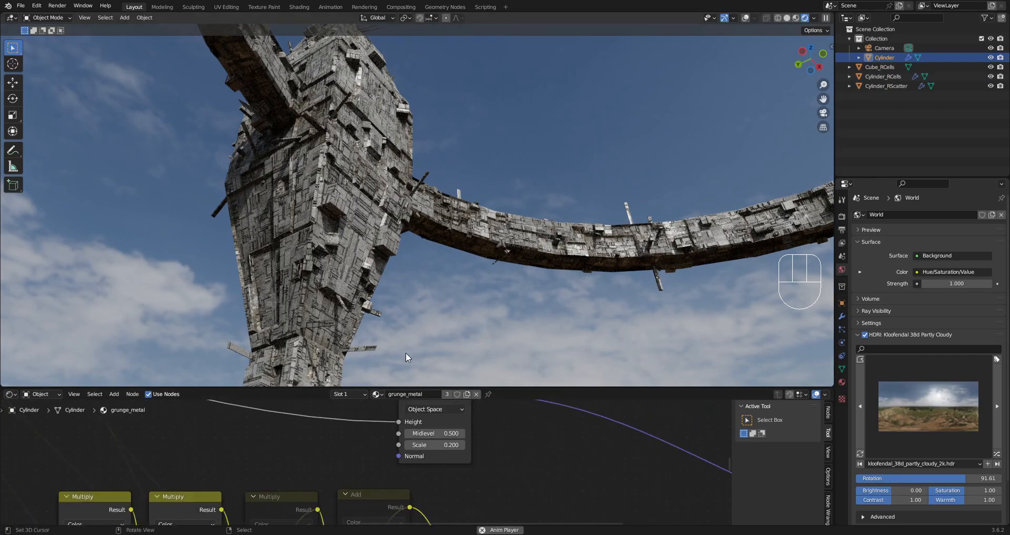
middle_drag(476, 299, 434, 301)
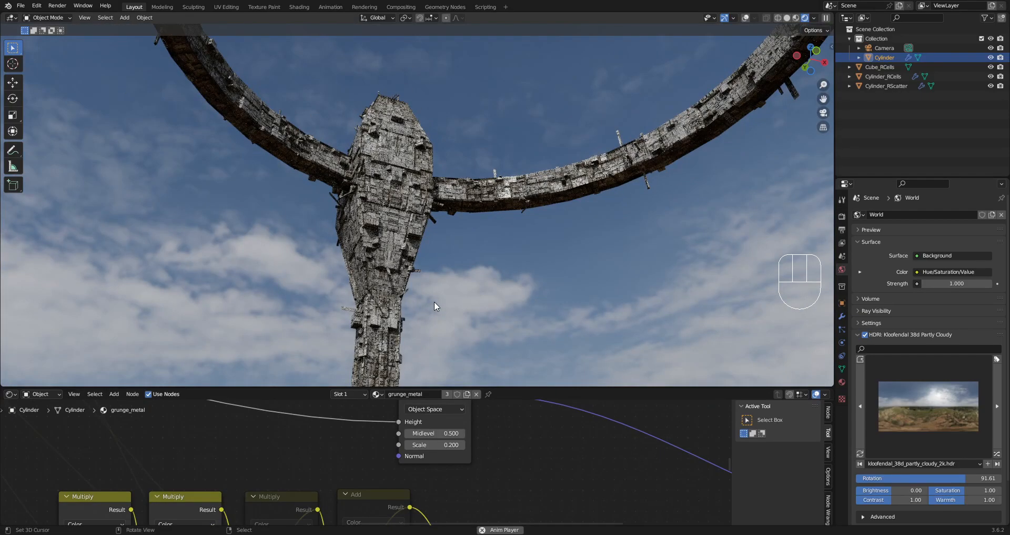
Step: Switch to Solid shading, line up the ao, normal and color image texture nodes in the maximized shader editor, and save the file
key(z)
click(503, 301)
key(ctrl+space)
scroll(260, 409, down, 2)
middle_drag(221, 174, 675, 289)
middle_drag(360, 168, 663, 344)
scroll(662, 343, up, 3)
drag(454, 107, 429, 94)
drag(437, 270, 428, 259)
drag(448, 426, 446, 425)
scroll(614, 336, down, 3)
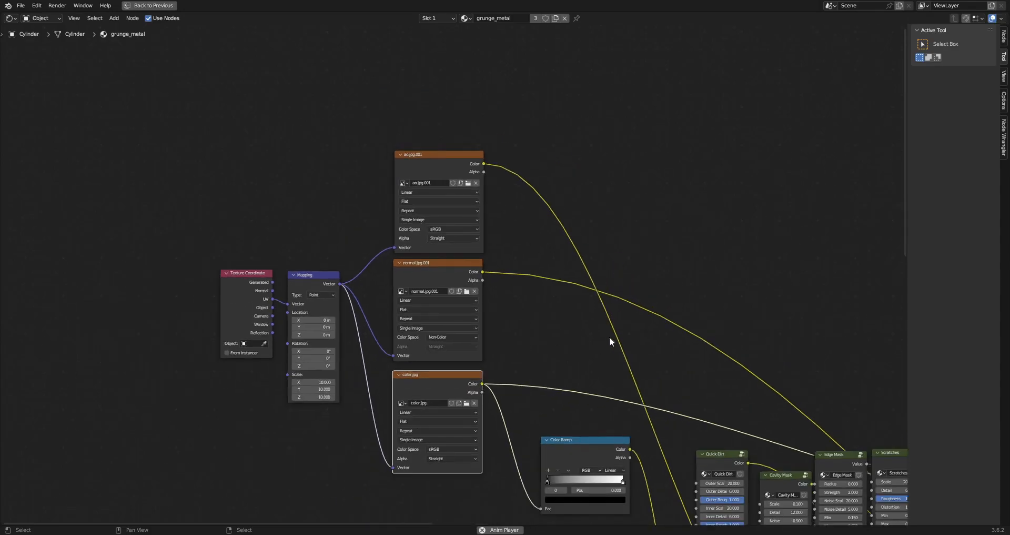
scroll(443, 233, up, 1)
key(ctrl+space)
key(ctrl+s)
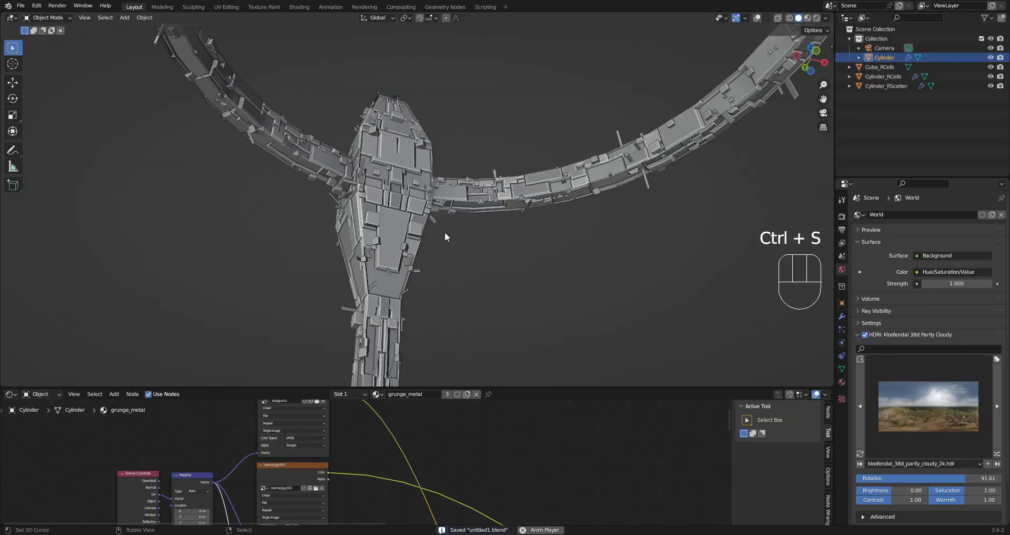
Step: Check the whole structure in Rendered shading, save the file from Solid shading, and return to Rendered
middle_drag(445, 232, 488, 226)
key(z)
click(532, 191)
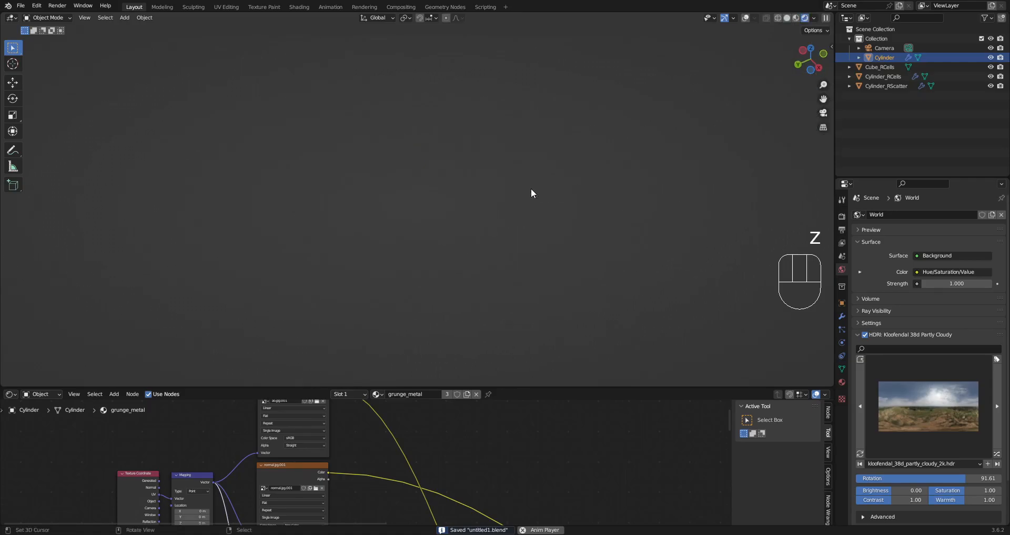
scroll(531, 188, down, 5)
key(z)
click(613, 188)
scroll(536, 263, down, 5)
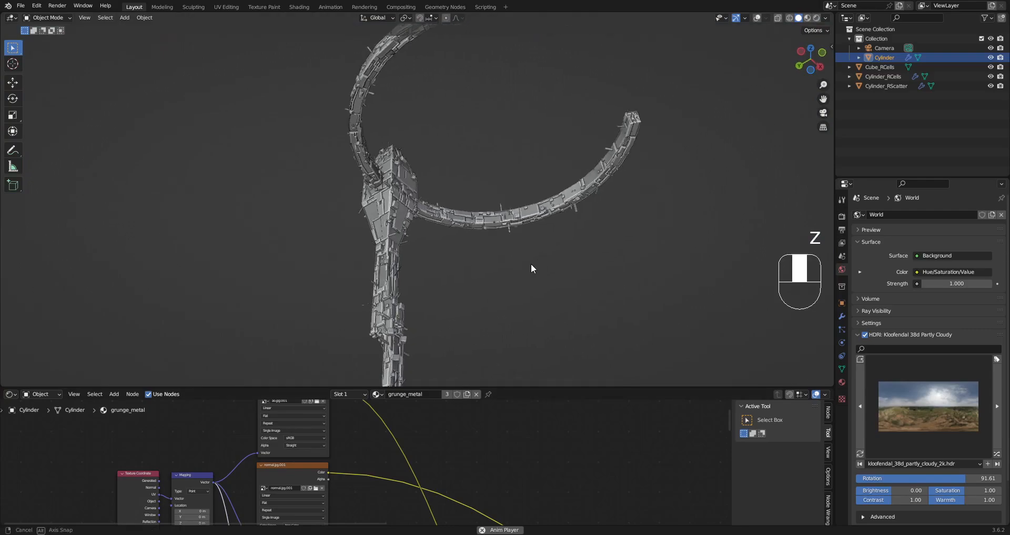
key(ctrl+s)
key(z)
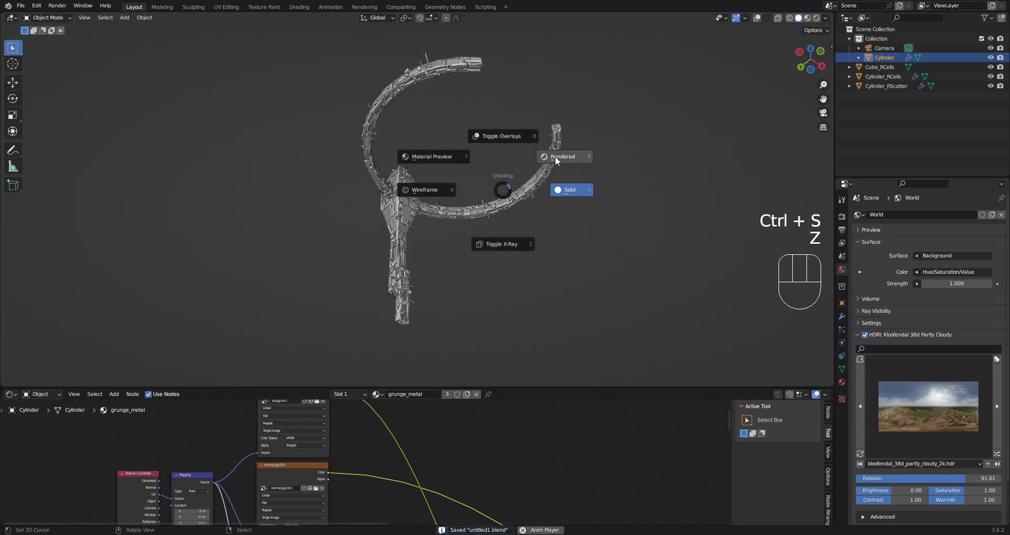
click(555, 158)
Step: Locate and select the Lights.001 node group in the grunge_metal material and save the file in Solid shading
scroll(574, 458, down, 9)
middle_drag(589, 486, 274, 486)
scroll(282, 481, up, 6)
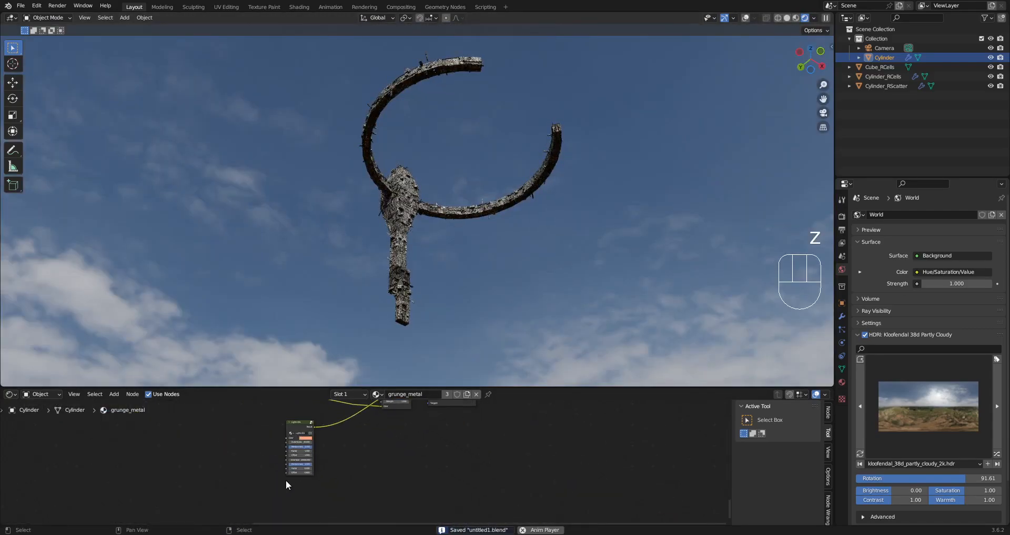
scroll(464, 296, up, 4)
mouse_move(401, 480)
middle_down()
mouse_move(417, 426)
mouse_move(418, 481)
middle_up()
scroll(412, 426, up, 3)
scroll(413, 425, down, 5)
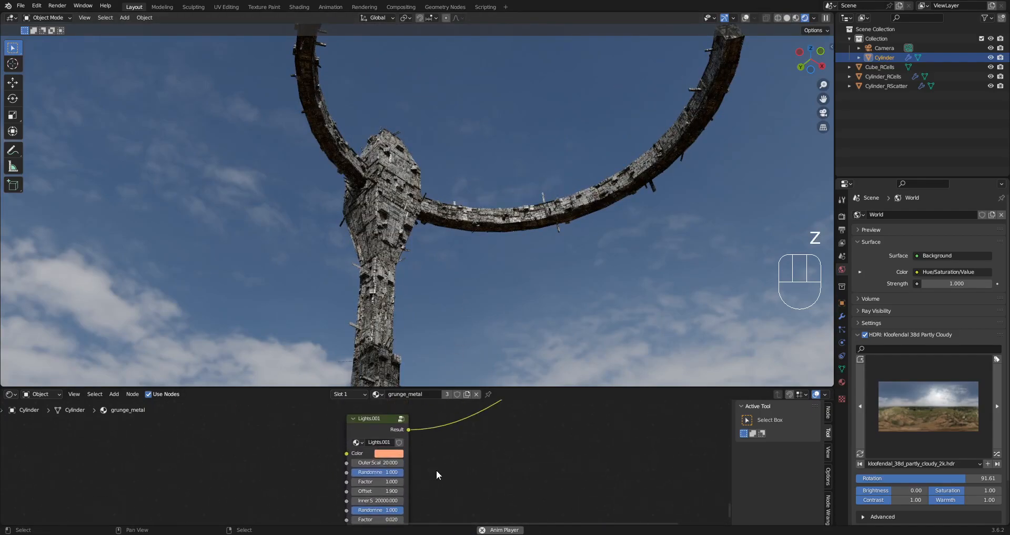
key(z)
click(547, 282)
click(377, 427)
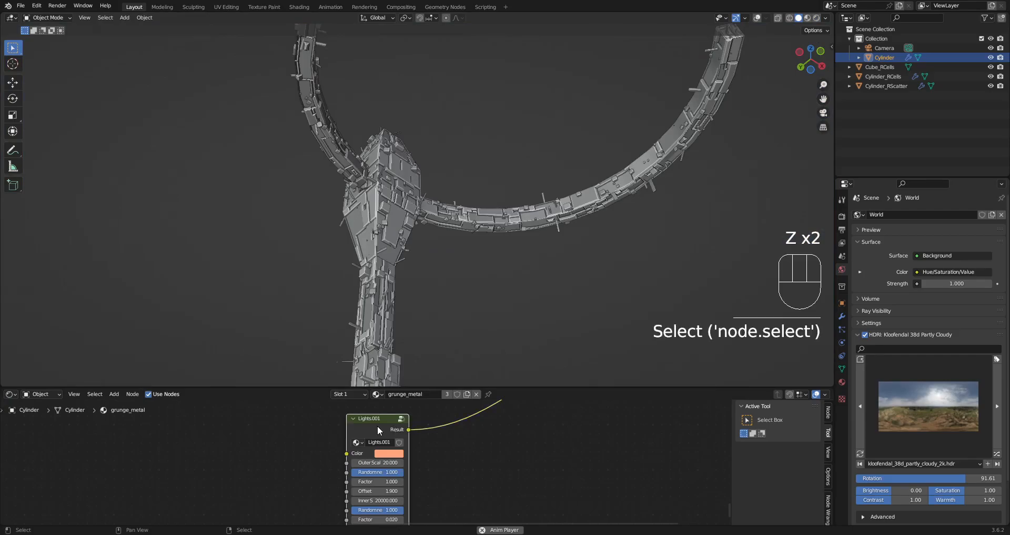
key(ctrl+s)
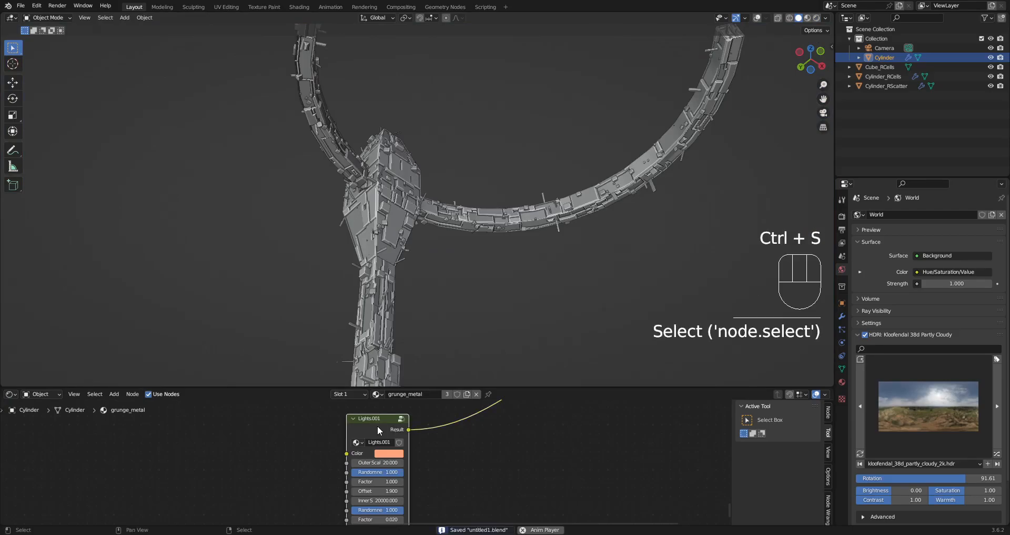
Step: Return to Rendered shading and set the Lights.001 node's inner Factor to 0.05
key(z)
click(499, 248)
scroll(474, 448, up, 3)
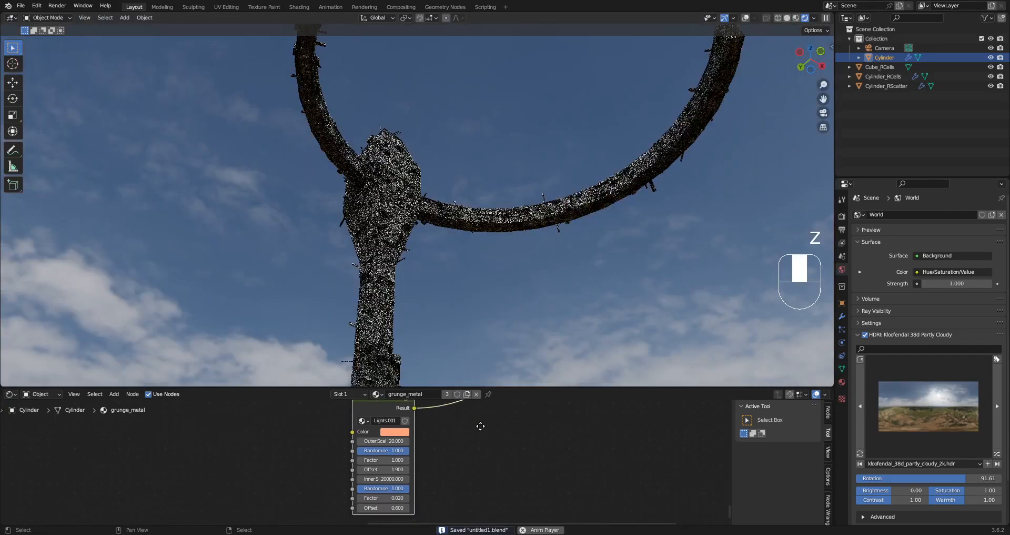
click(415, 491)
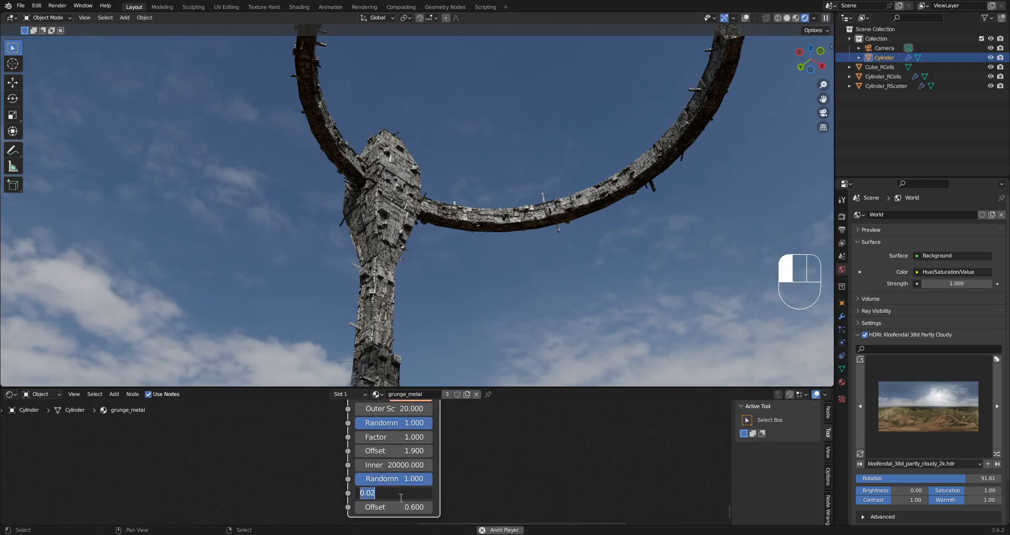
text(.05)
key(Return)
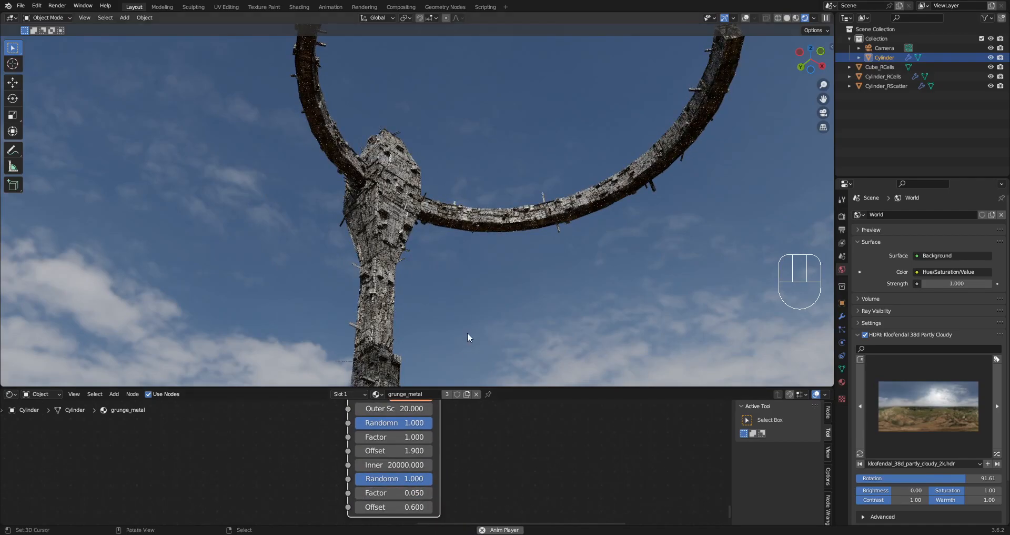
Step: Try an Inner Scale of 200 on the Lights.001 node group
click(404, 465)
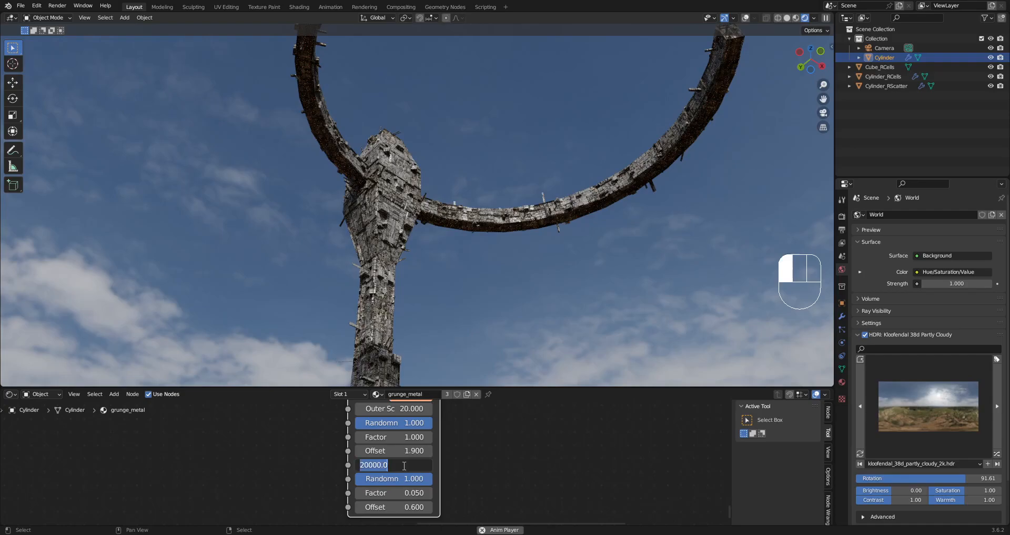
text(200)
key(Return)
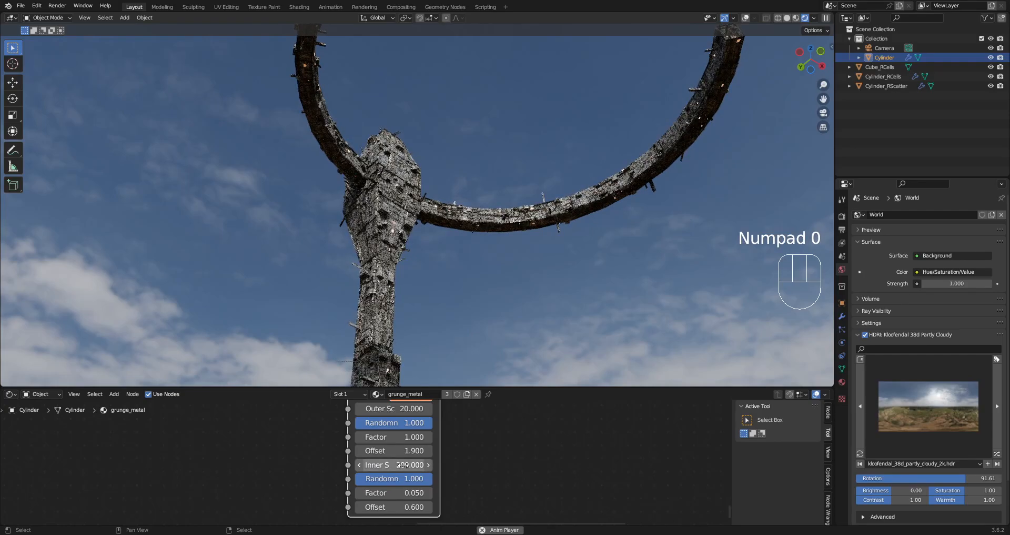
Step: Set the Lights.001 node group's Inner Scale to 300
click(400, 467)
text(3)
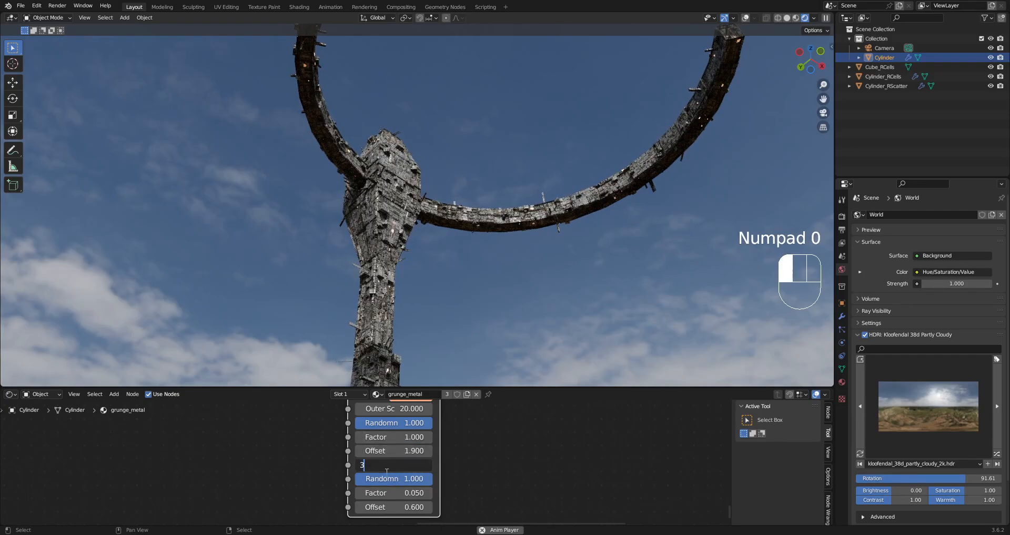
text(00)
key(Return)
Step: Rotate the Kloofendal HDRI to about -3.87 and examine the small lights on the structure's shaded side
scroll(465, 210, down, 2)
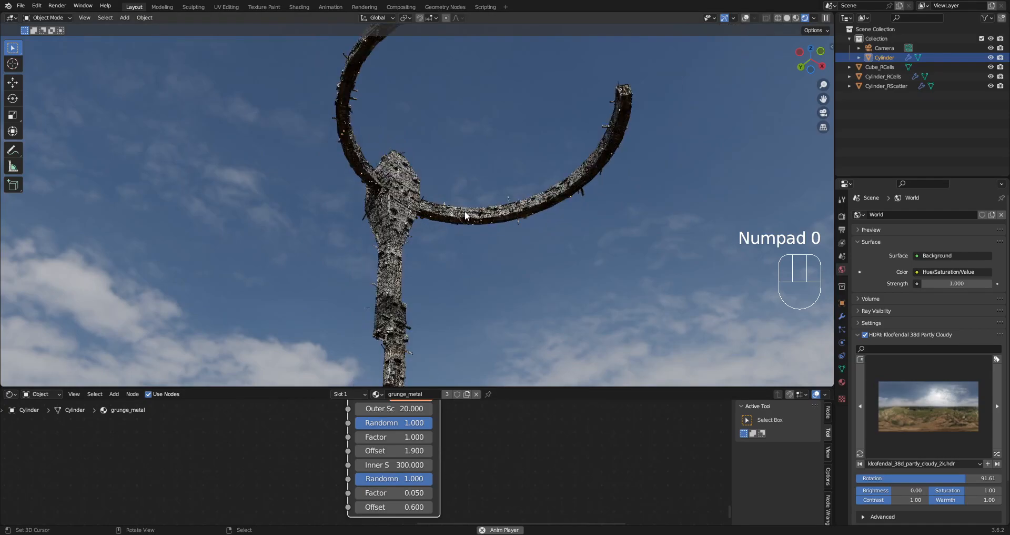
middle_drag(465, 210, 473, 217)
scroll(472, 217, down, 1)
drag(936, 471, 897, 472)
middle_drag(561, 239, 548, 254)
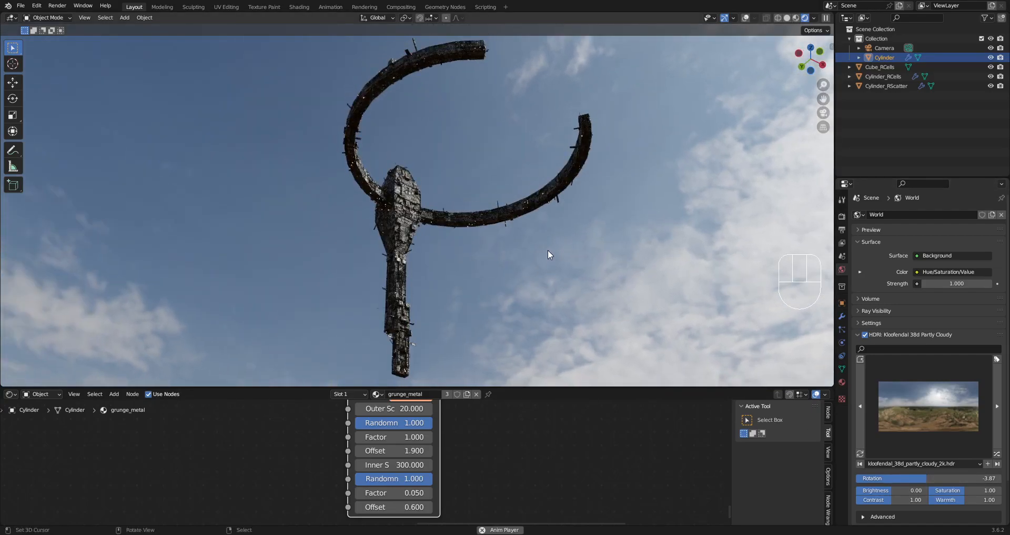
scroll(321, 468, down, 6)
middle_drag(301, 464, 431, 485)
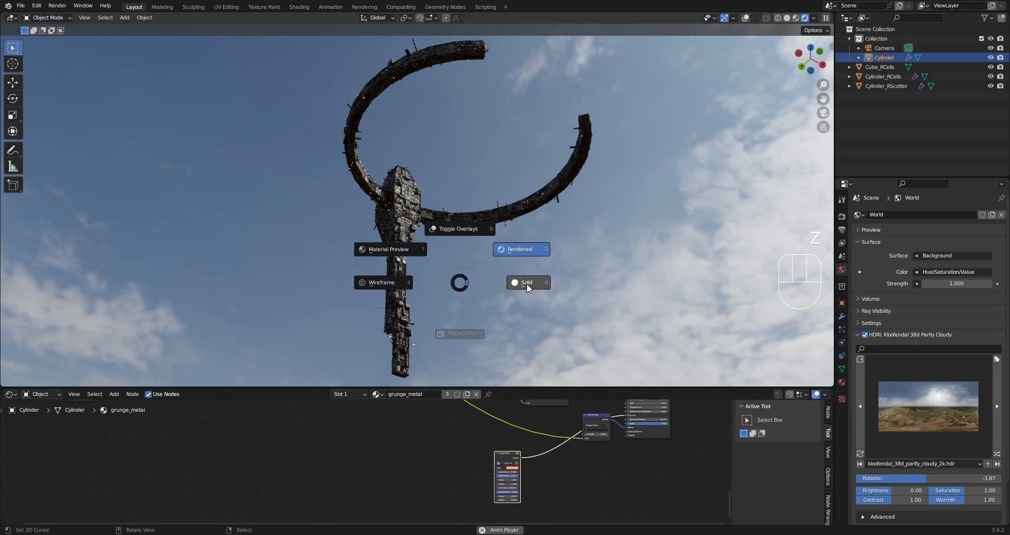
Step: Switch the viewport to Solid shading and save the file
click(526, 283)
key(ctrl+s)
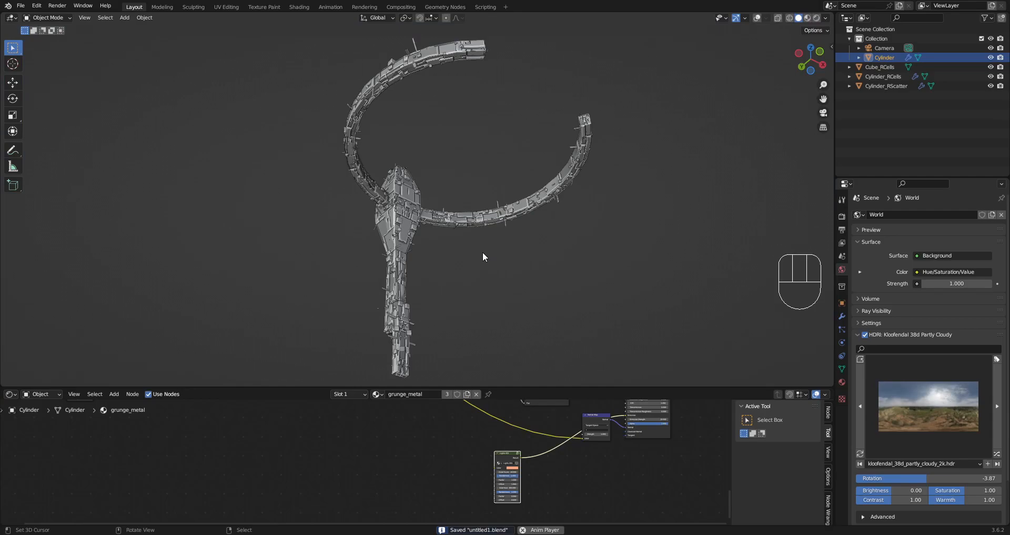
click(426, 233)
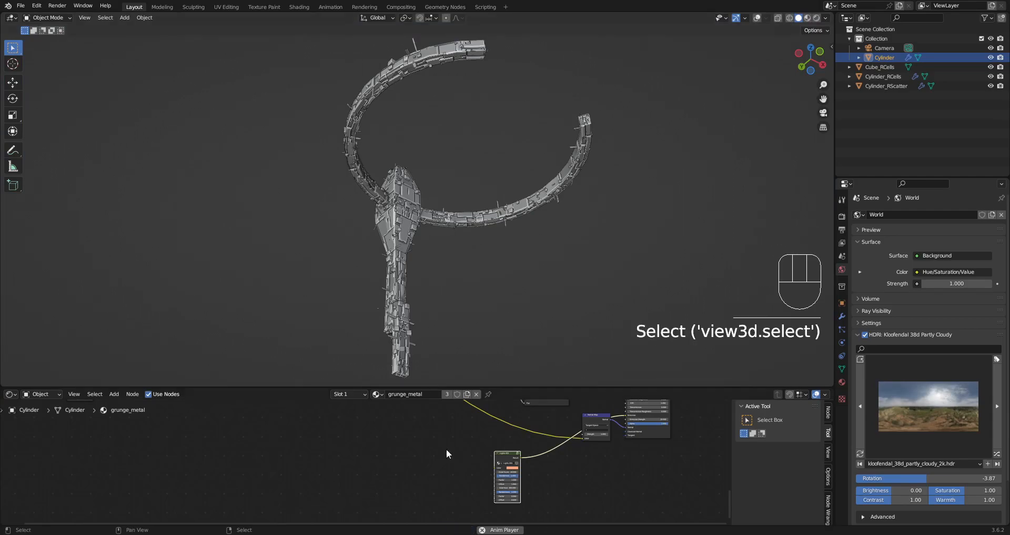
scroll(425, 405, down, 4)
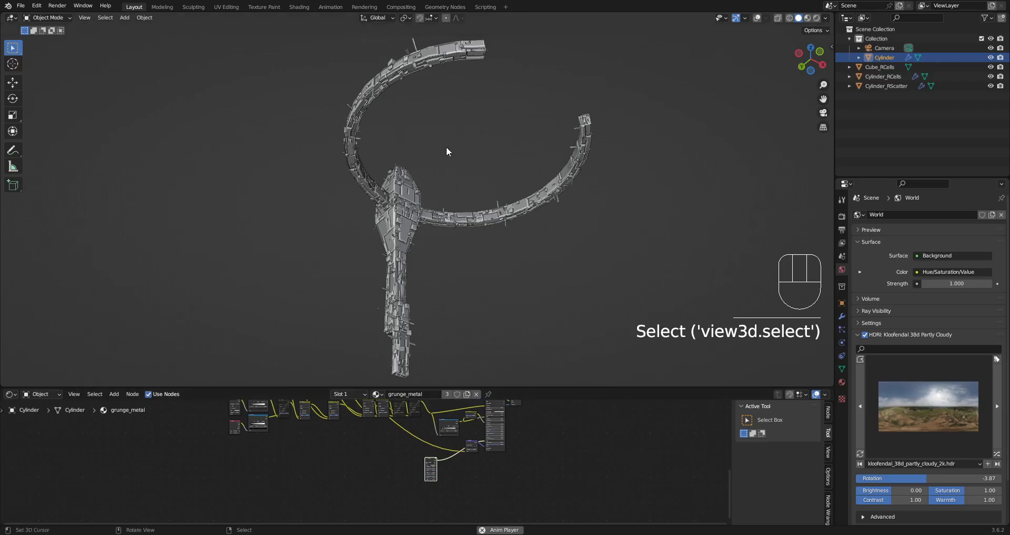
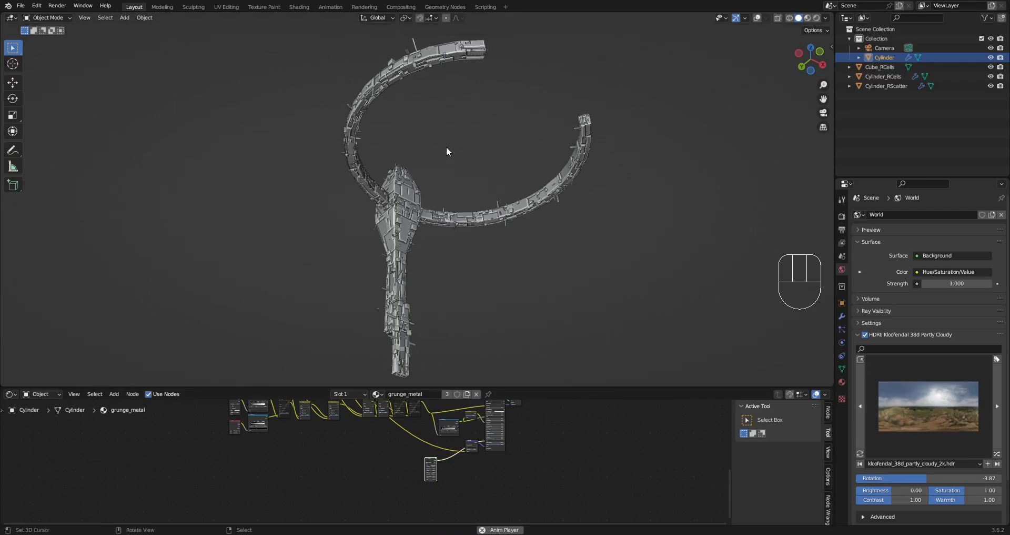
Step: Return to Rendered shading and examine the grunge texture on the structure's hull and ring from its other side
key(z)
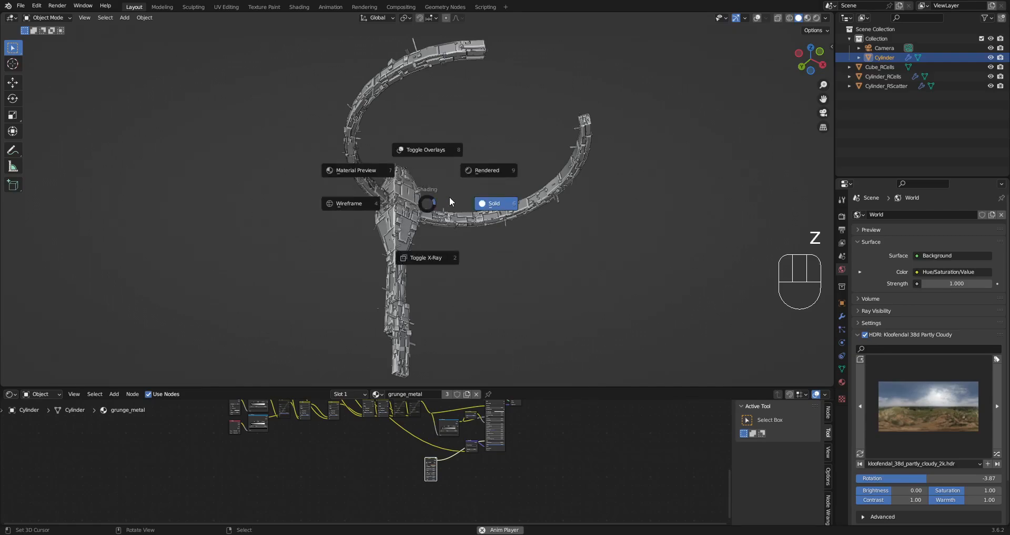
click(488, 171)
key(z)
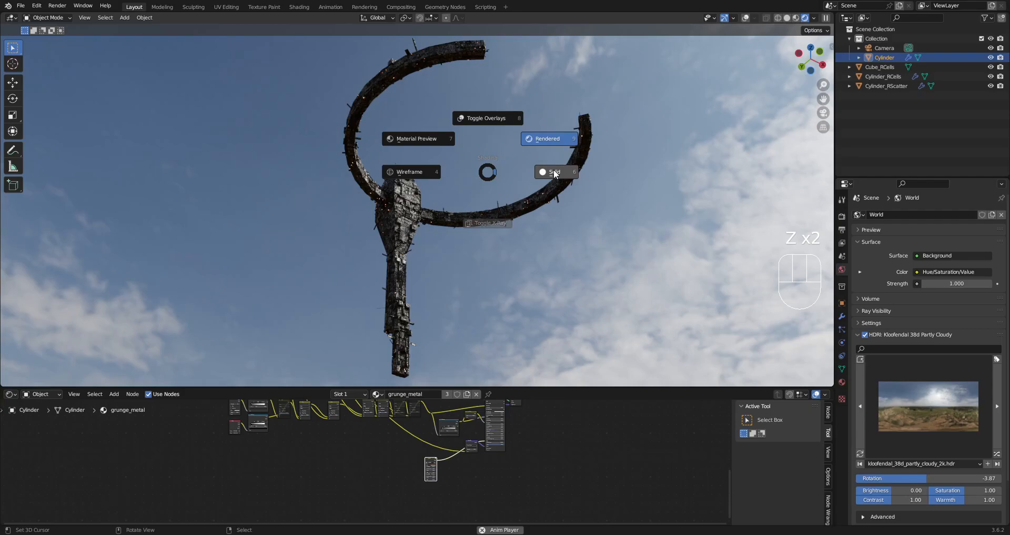
right_click(505, 179)
mouse_move(506, 180)
middle_down()
mouse_move(517, 190)
mouse_move(456, 187)
middle_up()
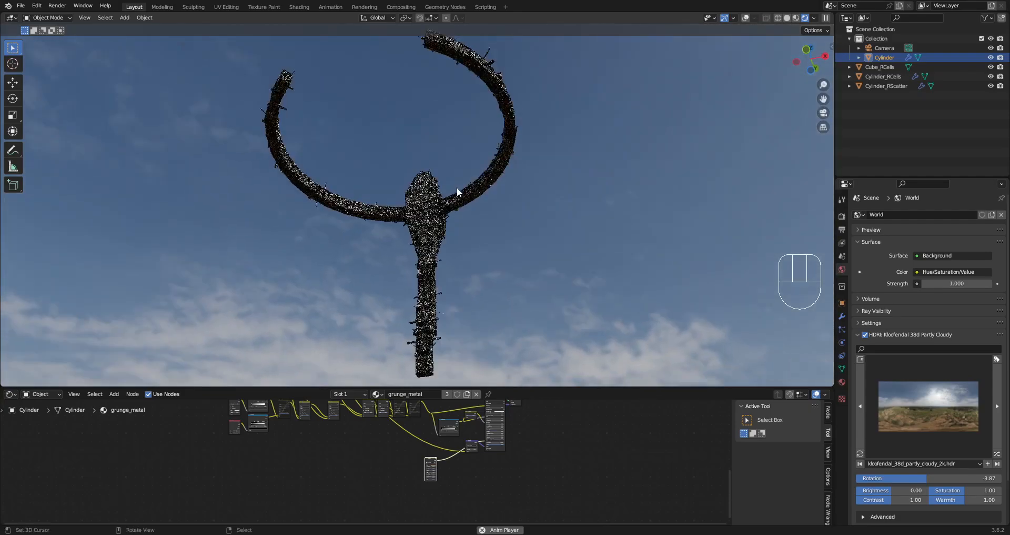
scroll(477, 214, up, 3)
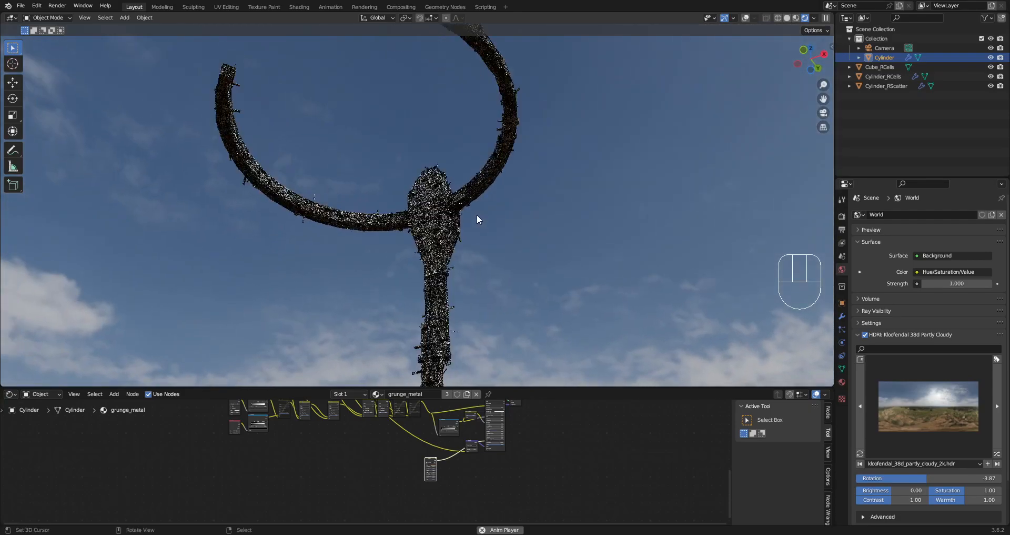
scroll(477, 214, up, 3)
scroll(376, 477, up, 4)
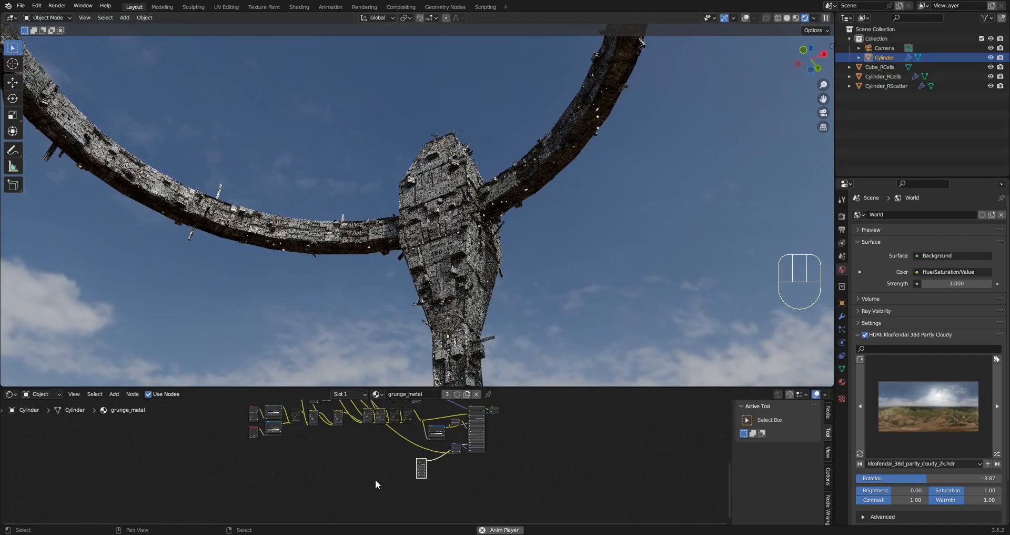
Step: Set the Mapping node's Scale to 5 on X, Y and Z in the grunge_metal material
scroll(403, 451, up, 2)
middle_drag(418, 513, 367, 475)
scroll(354, 413, up, 10)
scroll(367, 476, up, 8)
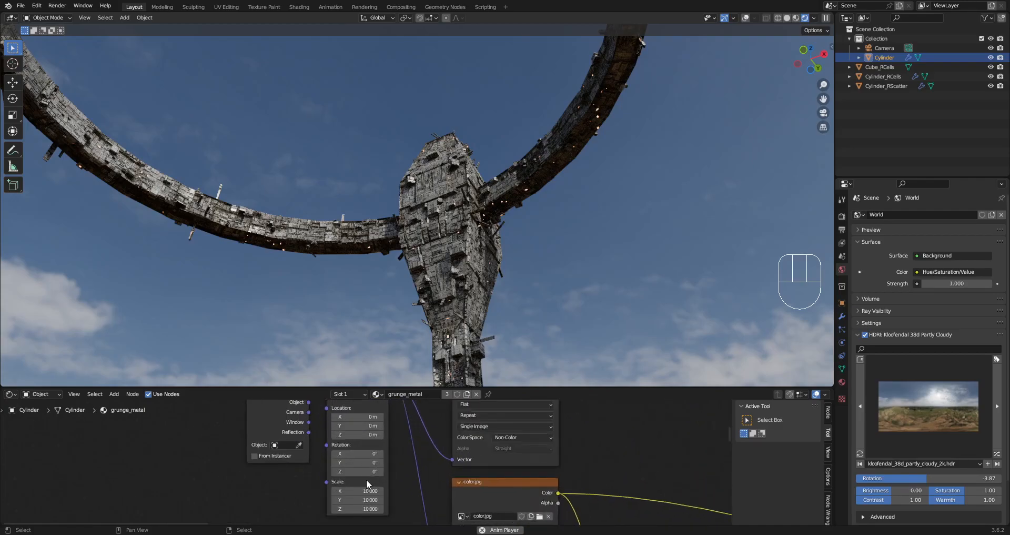
drag(370, 493, 370, 512)
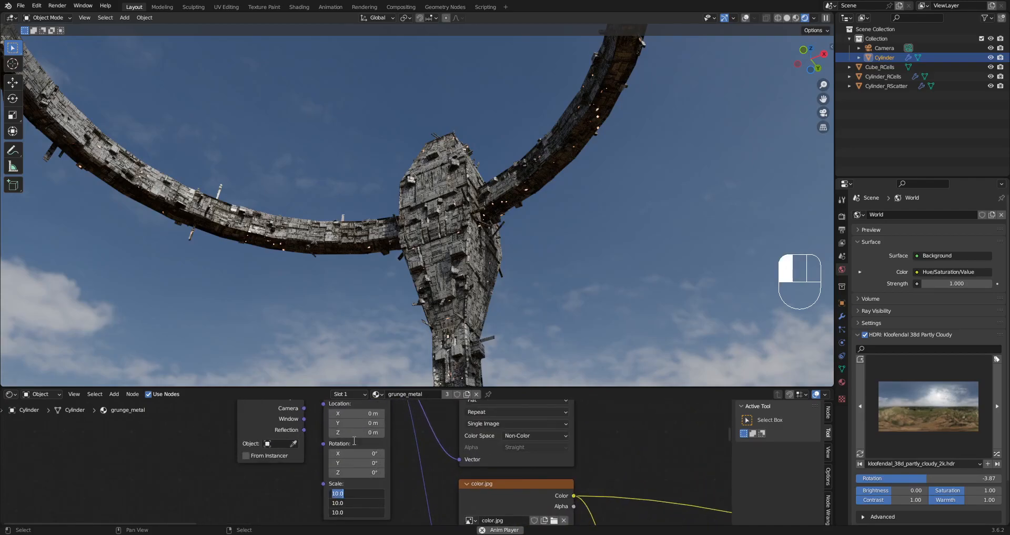
text(5)
key(Return)
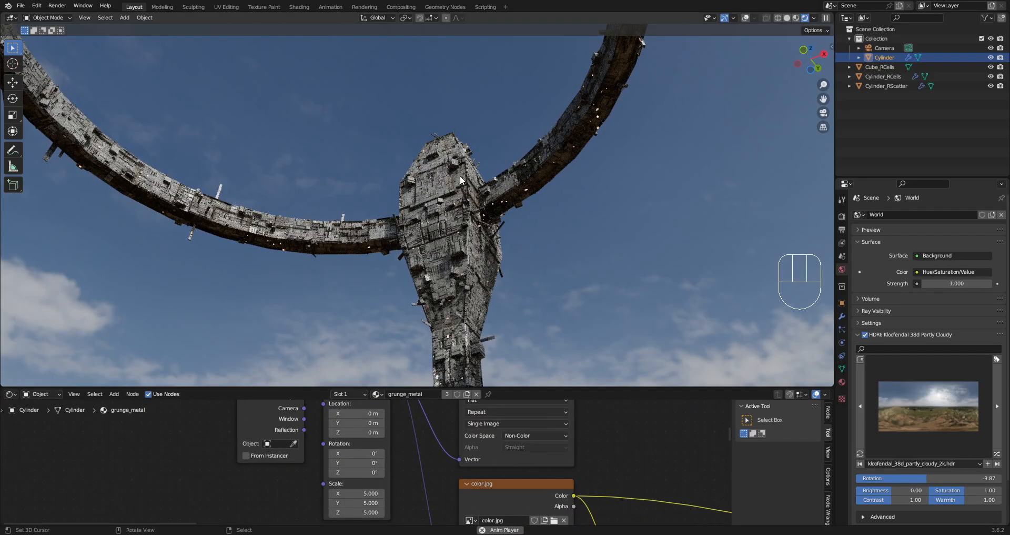
Step: Check the rescaled texture on the whole structure, return to Solid shading and save the file
shift+middle_drag(359, 244, 495, 264)
key(z)
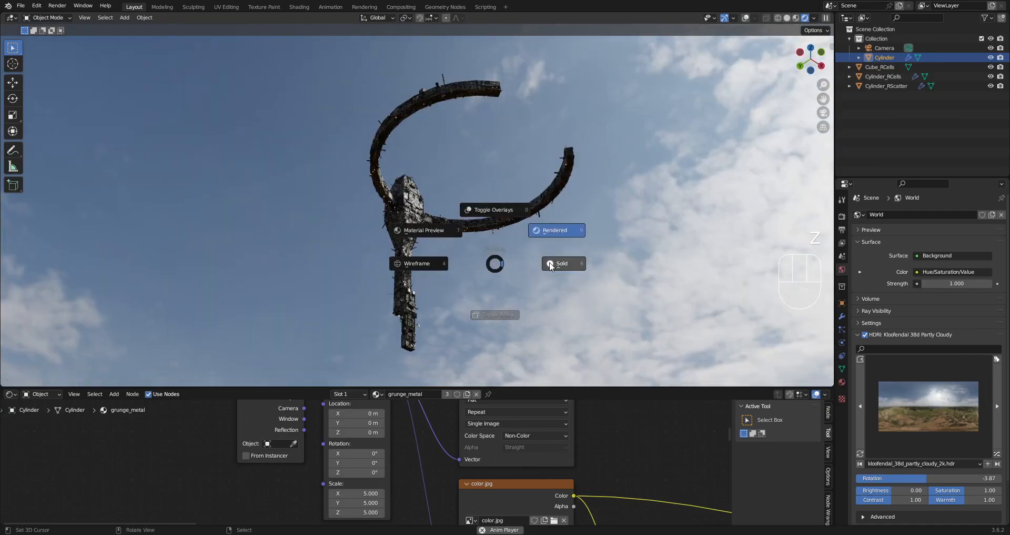
click(532, 251)
key(ctrl+s)
key(z)
key(Escape)
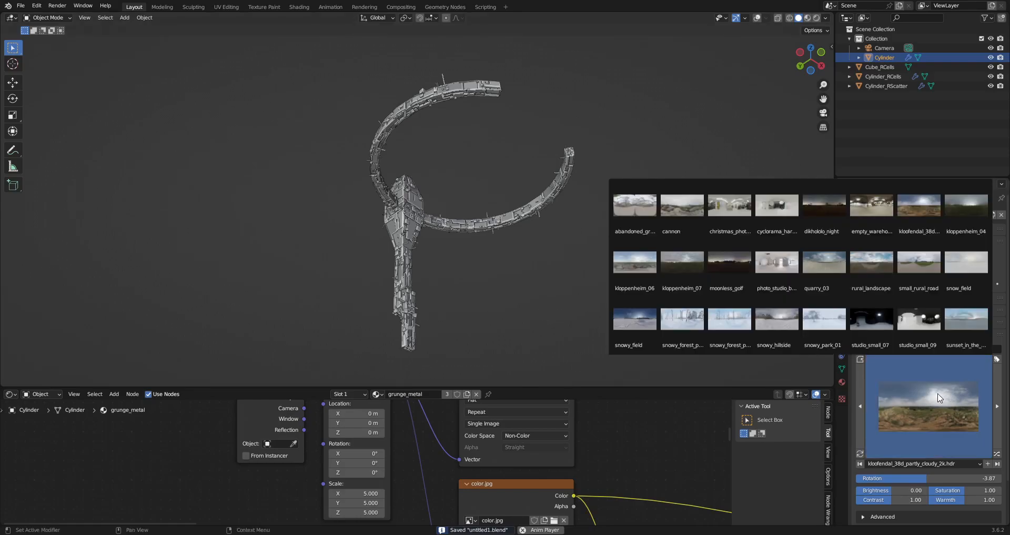
Step: Set the HDRI Rotation to about 103.23 while previewing studio_small_07 in Rendered shading, and switch back to the Kloofendal HDRI
click(860, 322)
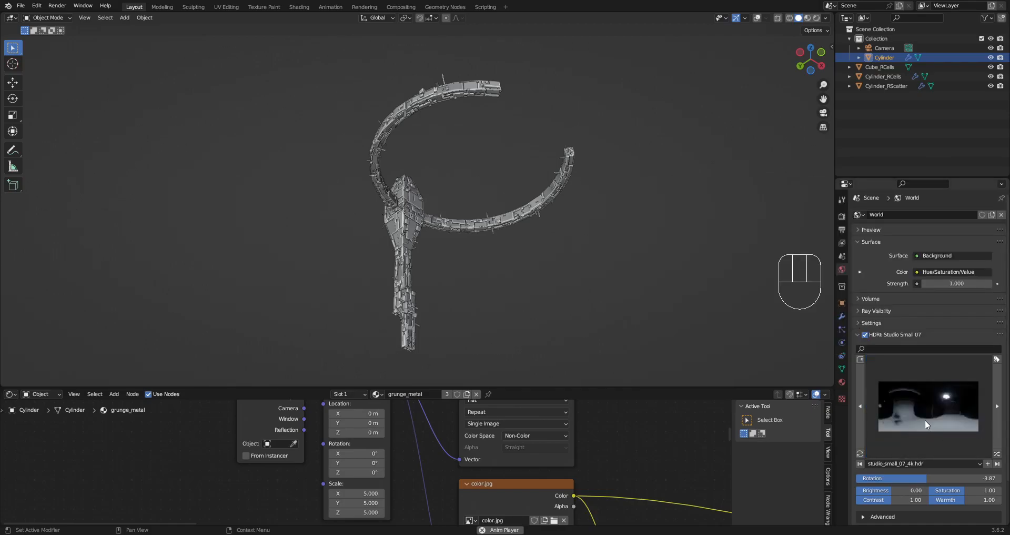
key(z)
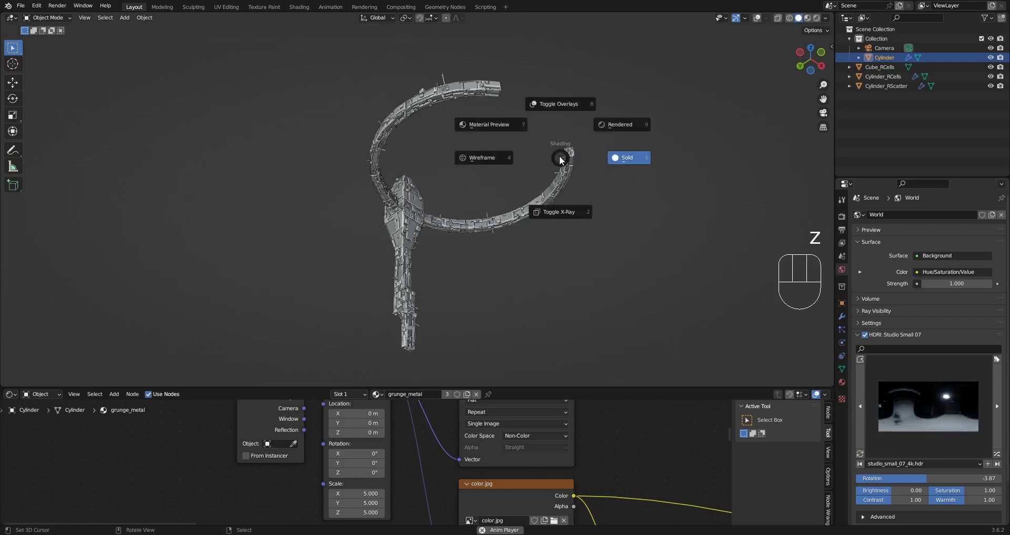
click(606, 127)
drag(930, 473, 971, 475)
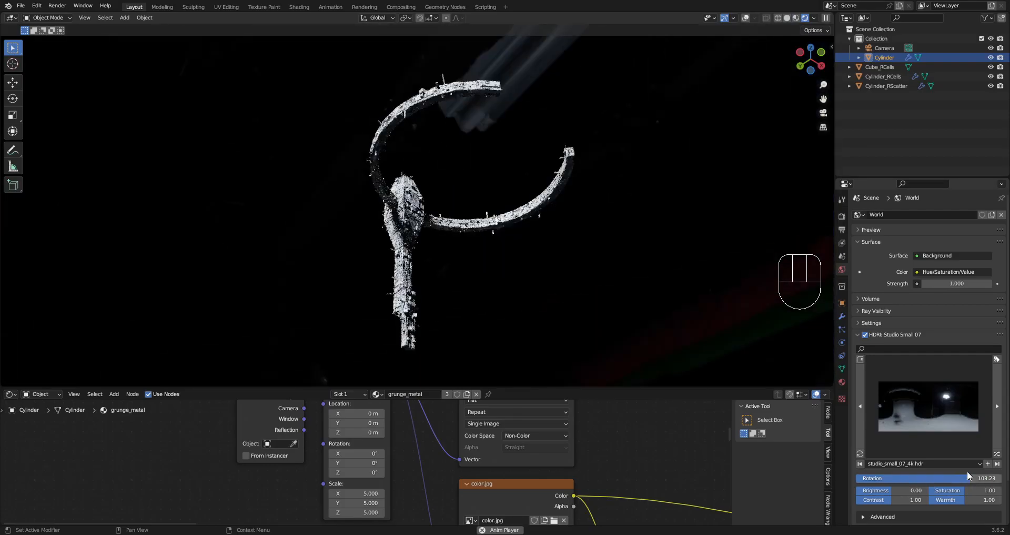
click(940, 405)
click(911, 194)
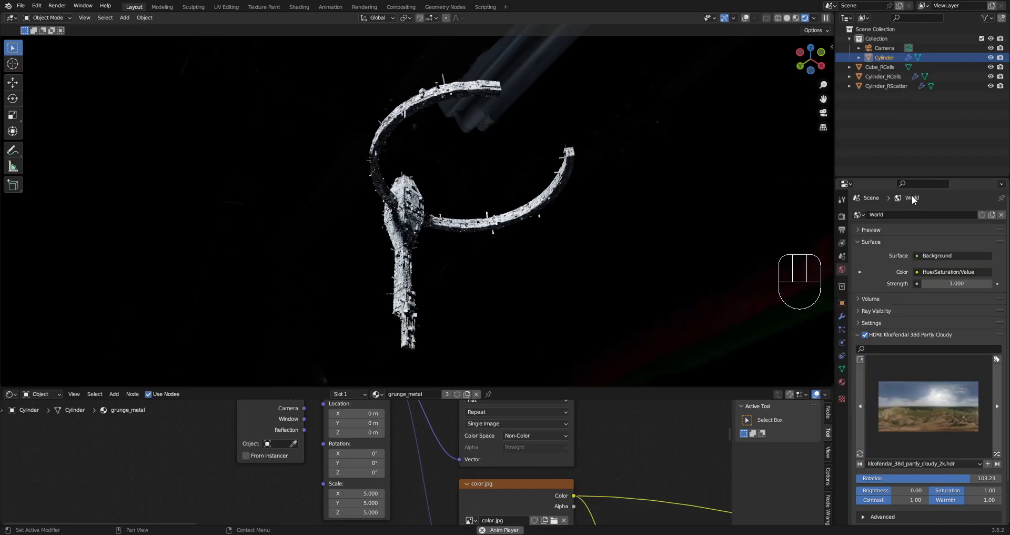
Step: Try the quarry_03 HDRI as the world background and return to the Kloofendal HDRI
click(927, 428)
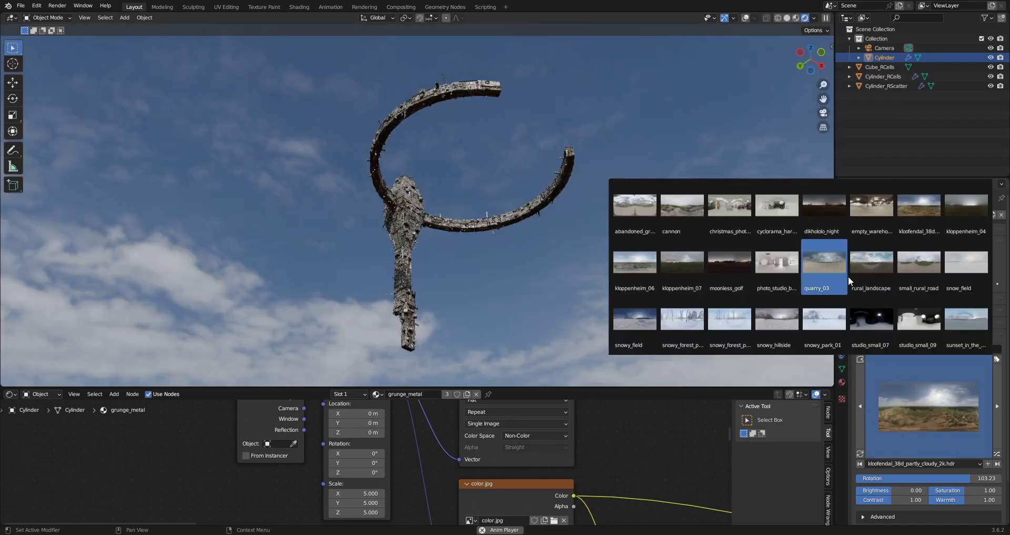
click(842, 268)
click(933, 410)
click(928, 211)
Step: View the relit structure from a lower angle, set the viewport to Solid shading and save the file
mouse_move(556, 258)
middle_down()
mouse_move(533, 263)
mouse_move(534, 234)
middle_up()
scroll(534, 263, up, 1)
key(z)
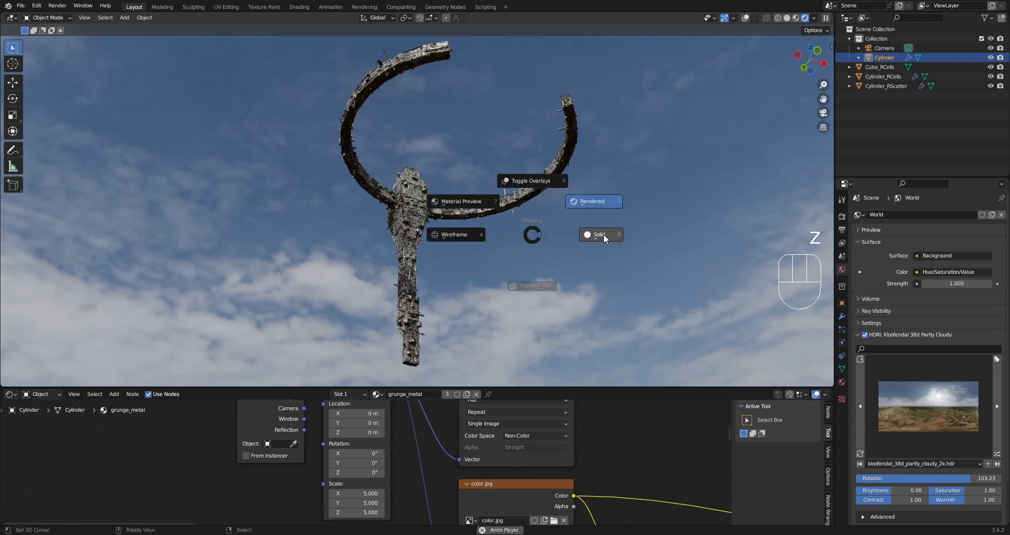
click(600, 235)
scroll(450, 187, up, 2)
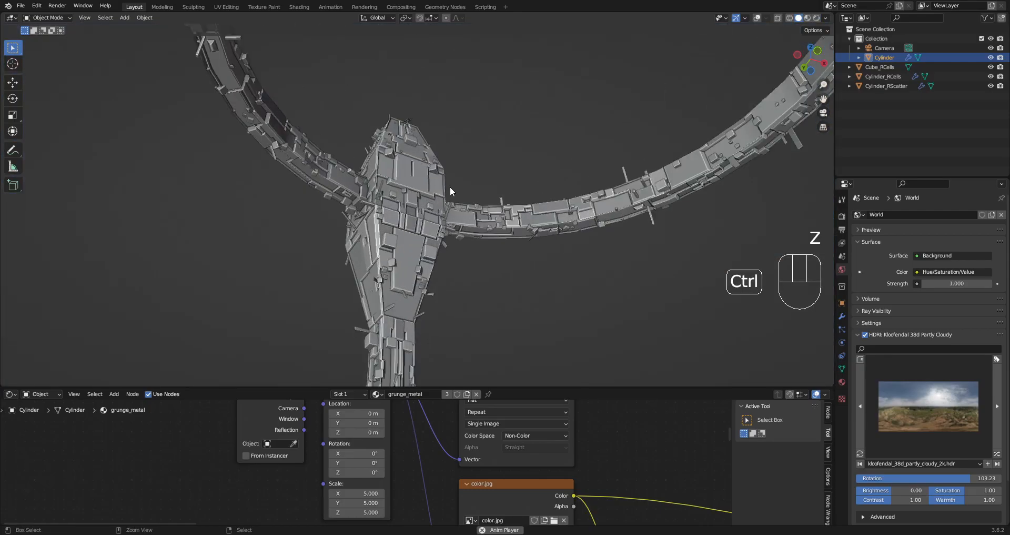
key(ctrl+s)
Step: Enter Edit Mode on the Cylinder and turn on the viewport overlays to show its marked edges
scroll(425, 205, down, 3)
scroll(424, 210, up, 5)
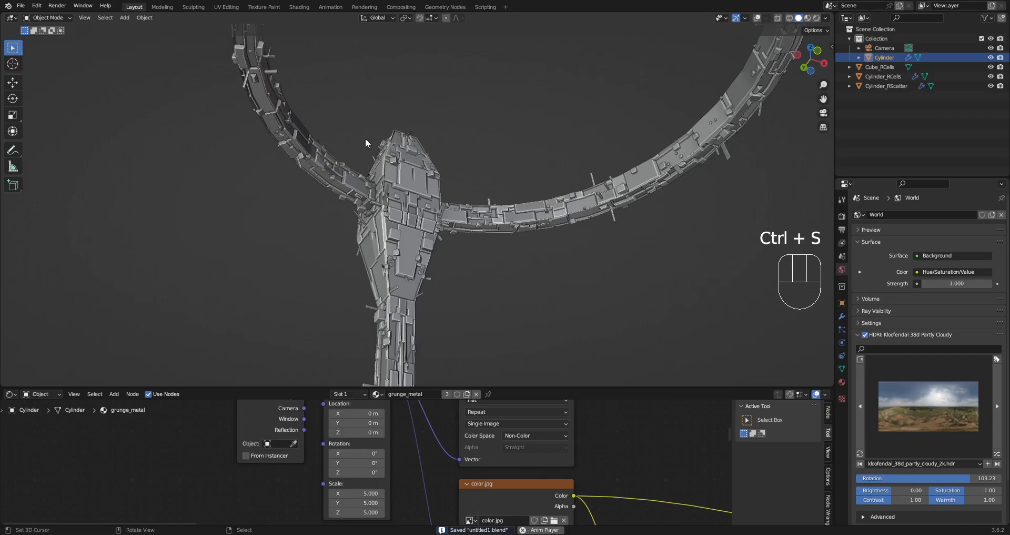
scroll(353, 112, down, 3)
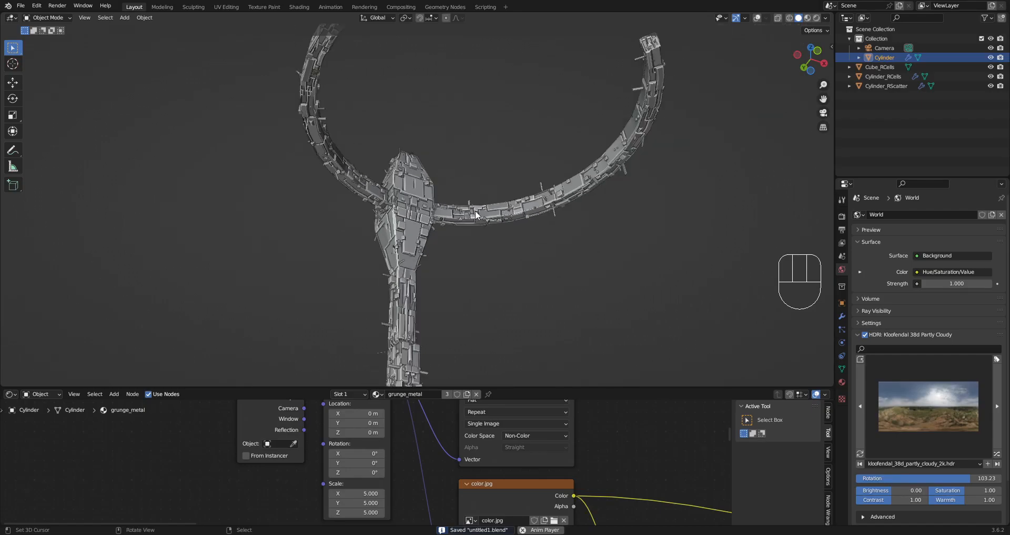
scroll(474, 217, down, 4)
scroll(415, 238, up, 5)
click(415, 237)
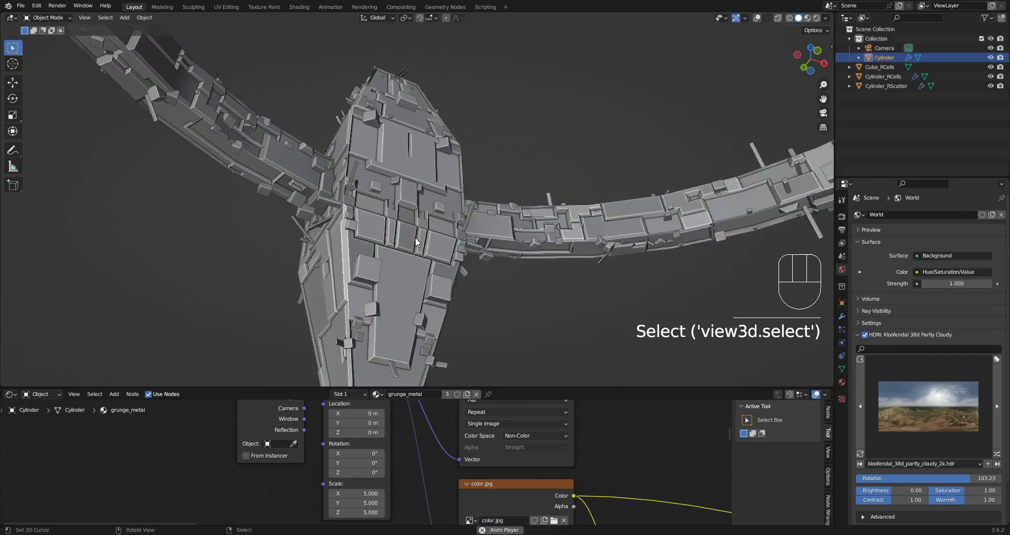
key(Tab)
scroll(415, 237, down, 2)
key(shift+alt+z)
mouse_move(446, 230)
middle_down()
mouse_move(437, 303)
mouse_move(395, 309)
mouse_move(196, 280)
mouse_move(440, 322)
mouse_move(437, 312)
middle_up()
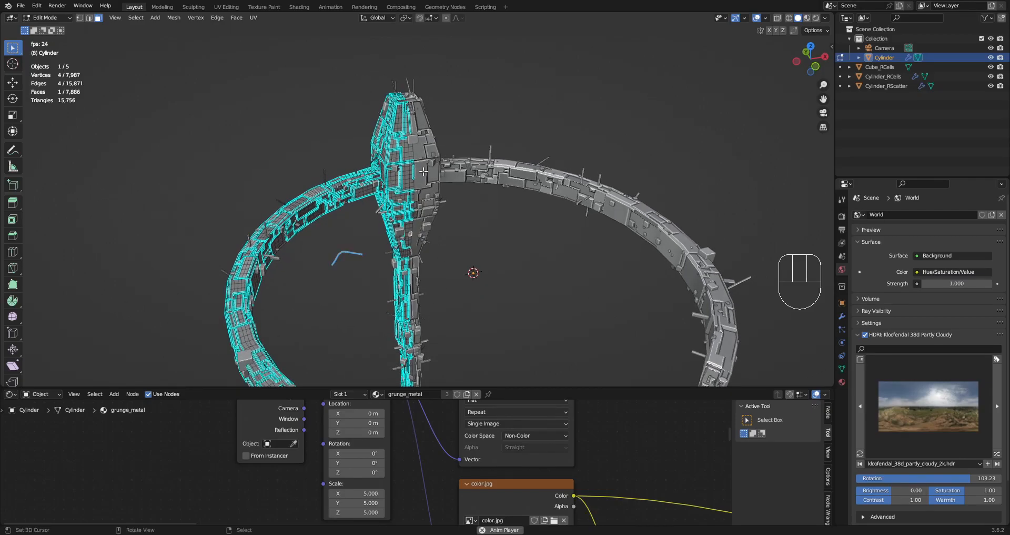
key(space)
key(space)
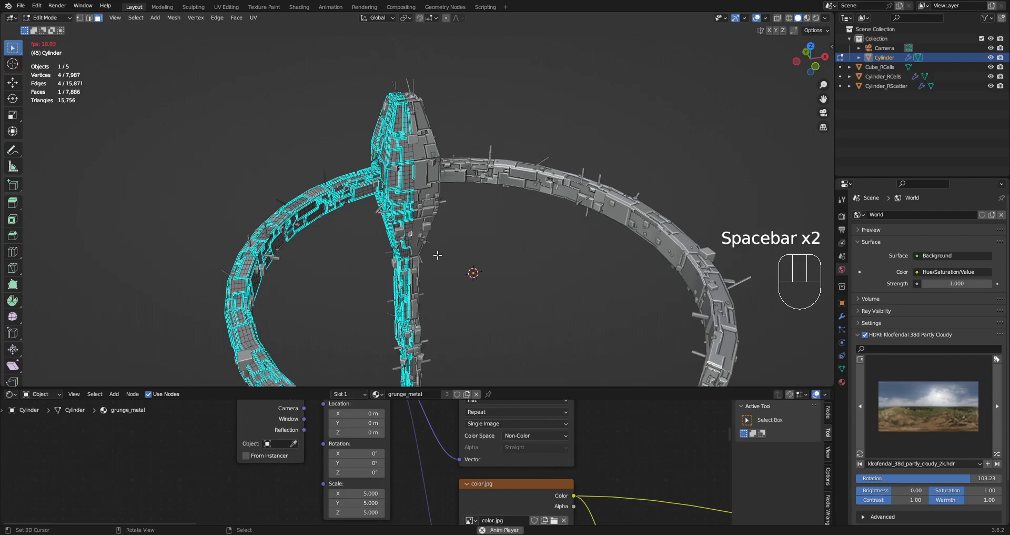
Step: Hide every object except the Cylinder, save the file and select its whole mesh in Edit Mode
key(Tab)
key(shift+h)
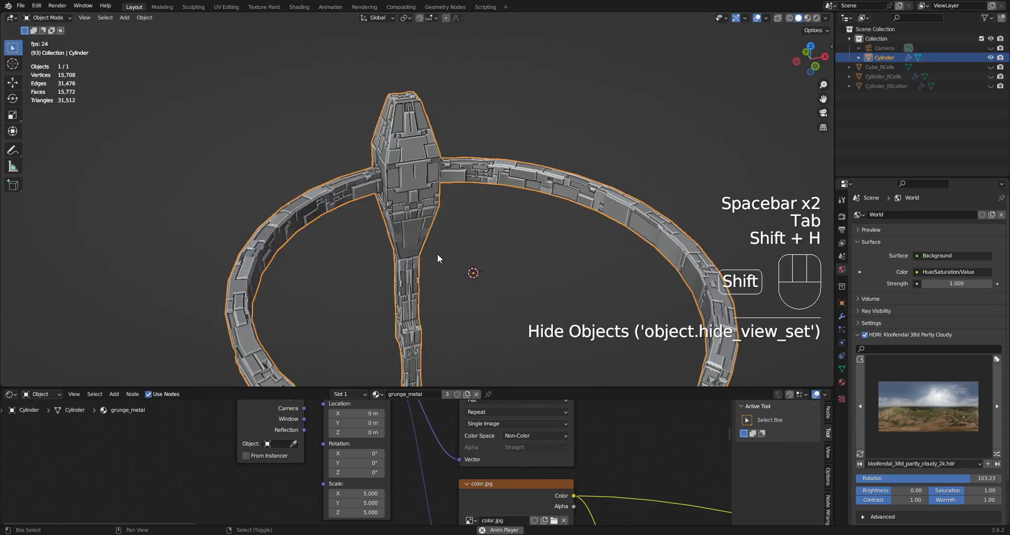
key(Tab)
key(ctrl+s)
key(a)
scroll(440, 252, up, 5)
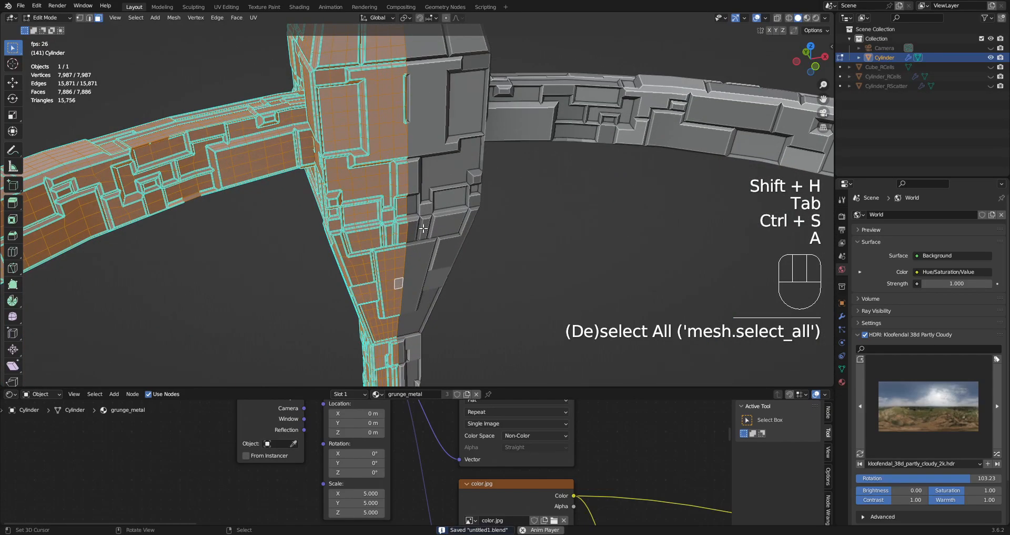
scroll(375, 86, down, 6)
key(Tab)
key(w)
key(shift+q)
click(509, 160)
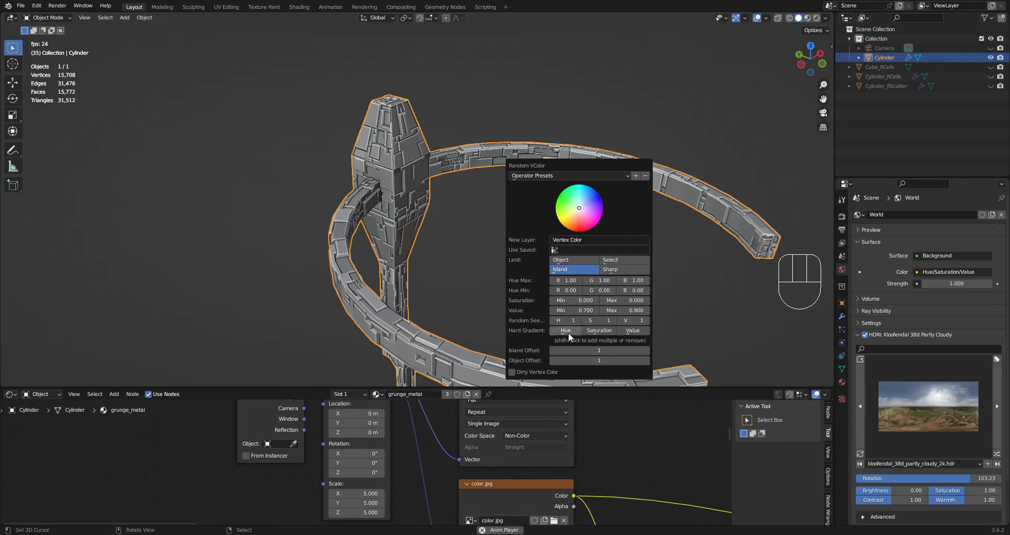
scroll(431, 273, down, 3)
Step: Clear the sharp marks from all edges of the Cylinder mesh and save the file
middle_drag(431, 273, 525, 213)
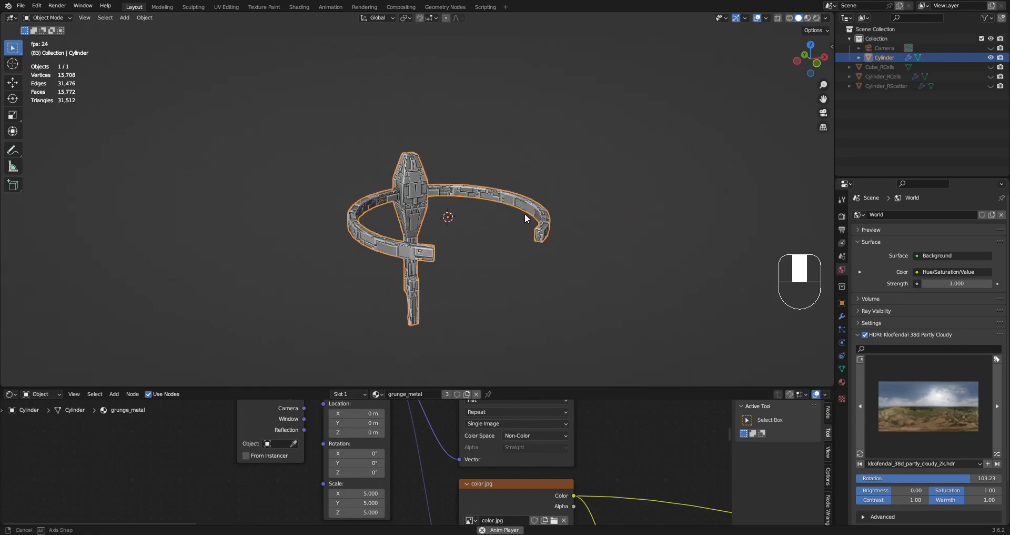
scroll(525, 213, up, 6)
key(Tab)
key(a)
scroll(455, 193, up, 4)
scroll(455, 193, down, 5)
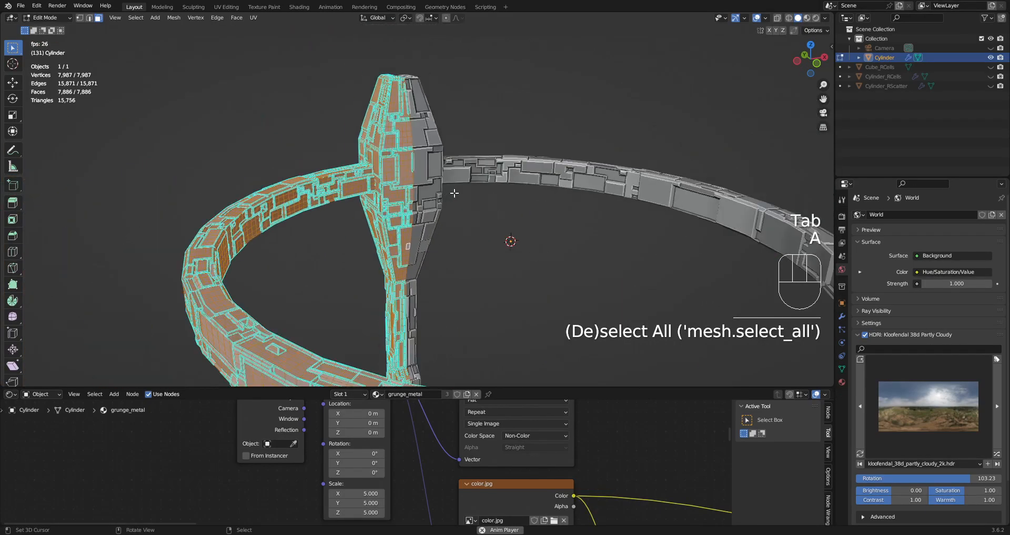
key(ctrl+e)
click(459, 218)
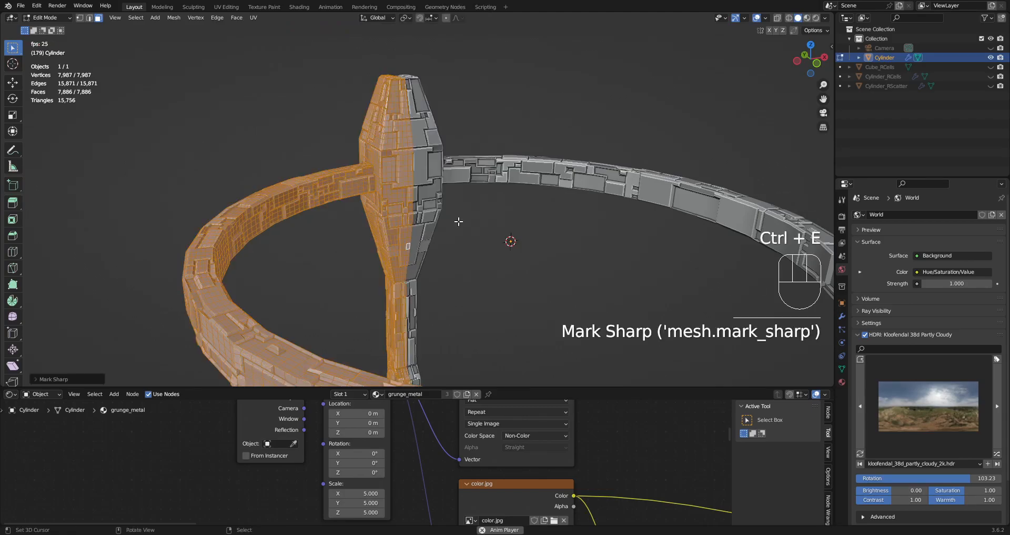
key(ctrl+s)
scroll(469, 196, up, 4)
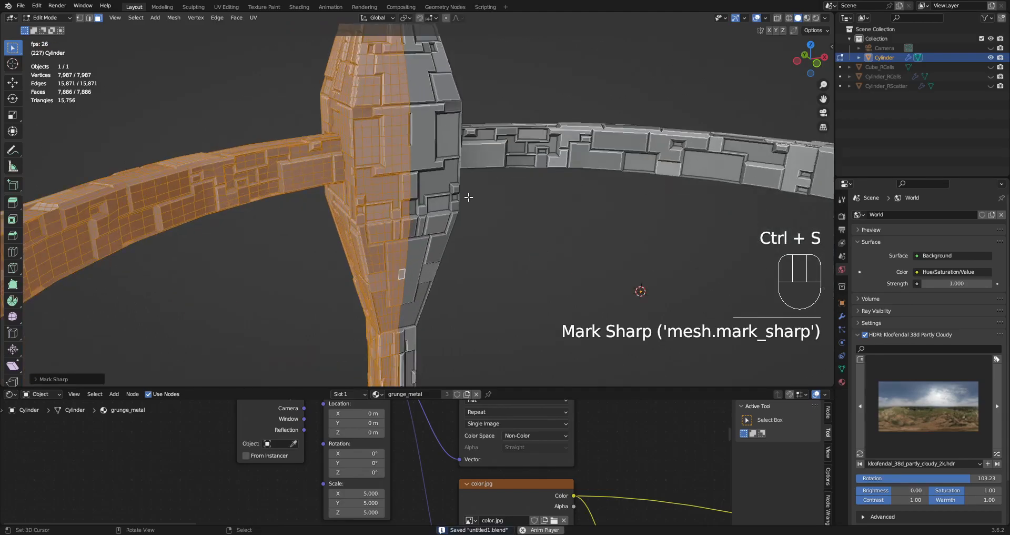
key(ctrl+s)
Step: Maximize the 3D viewport, stop the animation playback and save the file
middle_drag(469, 197, 449, 239)
key(ctrl+space)
key(space)
mouse_move(550, 223)
middle_down()
mouse_move(557, 285)
mouse_move(544, 230)
middle_up()
key(ctrl+s)
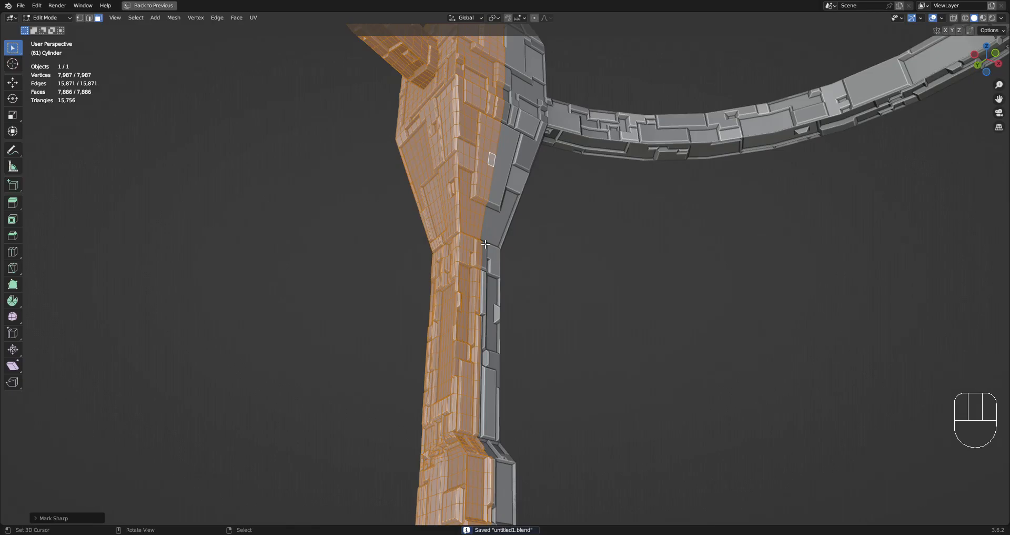
scroll(486, 244, down, 5)
middle_drag(486, 244, 489, 213)
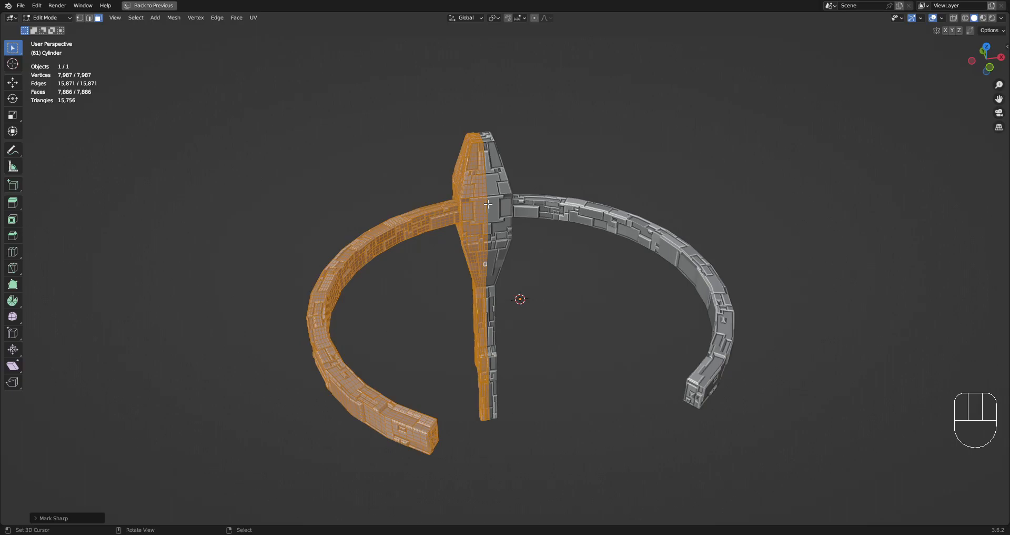
Step: Deselect the whole mesh and examine the panel edges on the Cylinder's central body and ring arms
scroll(488, 204, up, 6)
scroll(481, 189, down, 6)
scroll(483, 195, up, 4)
middle_drag(482, 208, 526, 257)
scroll(521, 124, down, 2)
scroll(516, 284, down, 3)
scroll(511, 239, up, 3)
middle_drag(643, 235, 596, 238)
key(alt+a)
scroll(595, 234, up, 3)
scroll(595, 233, up, 2)
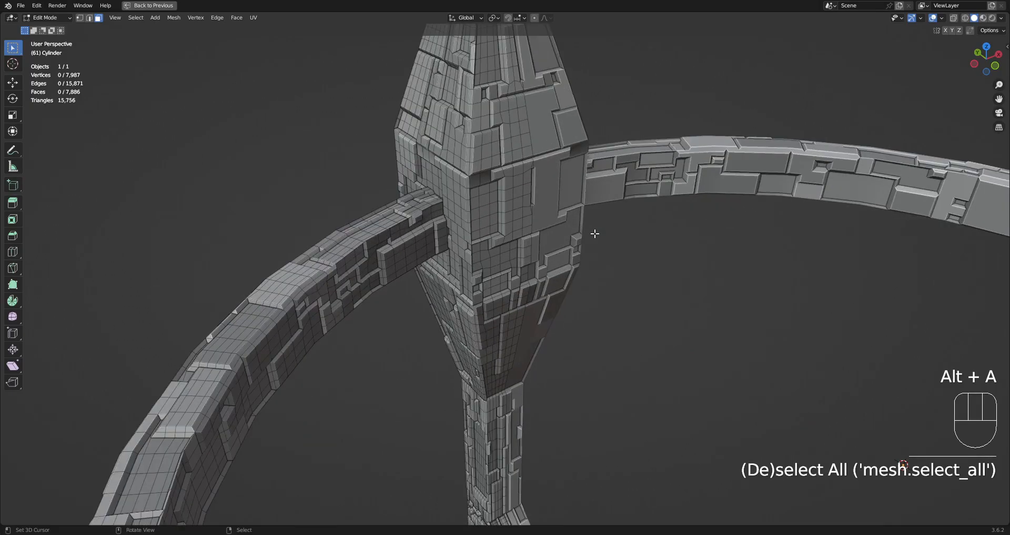
mouse_move(597, 273)
middle_down()
mouse_move(600, 216)
mouse_move(600, 286)
mouse_move(593, 255)
mouse_move(596, 273)
middle_up()
Step: Select the Cylinder's whole mesh again
key(a)
key(alt+a)
scroll(594, 281, down, 3)
key(a)
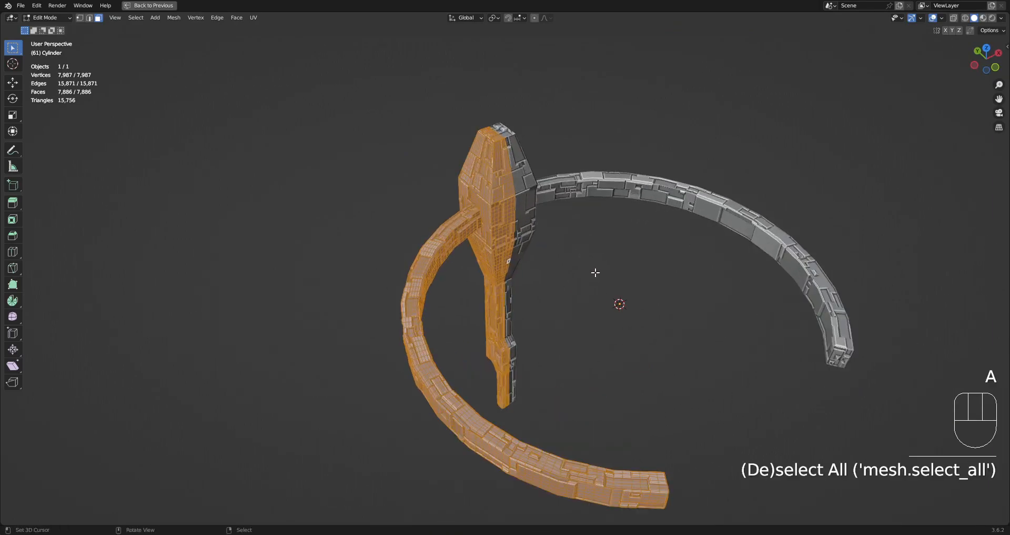
key(F3)
text(mark)
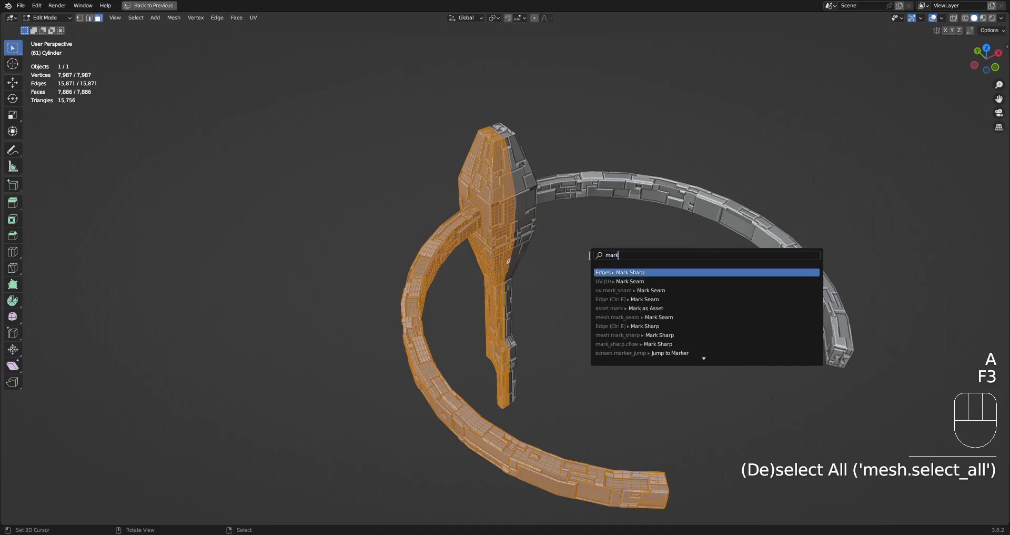
click(623, 274)
key(ctrl+z)
Step: Run the Get Sharp operator to select only the sharp edges of the Cylinder mesh
key(F3)
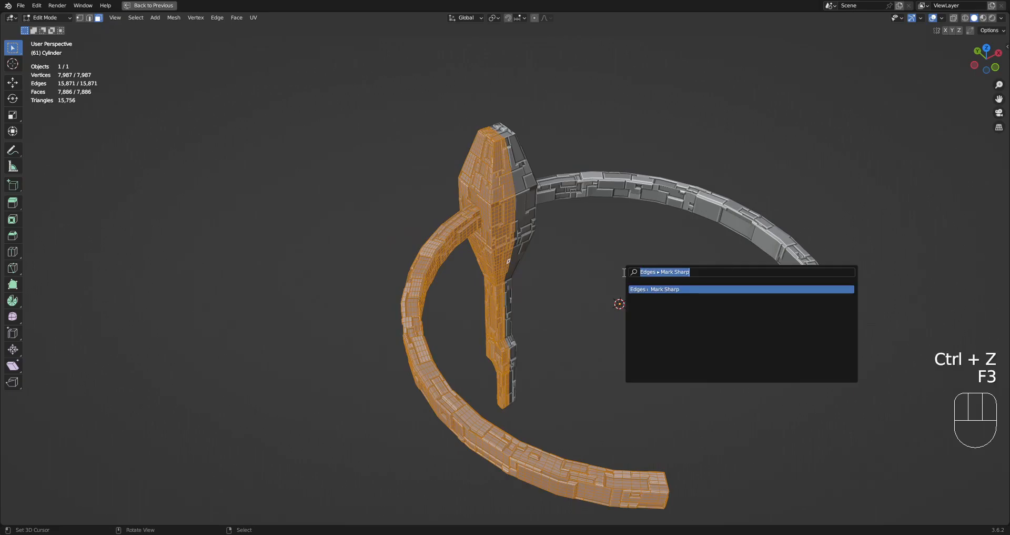
text(get s)
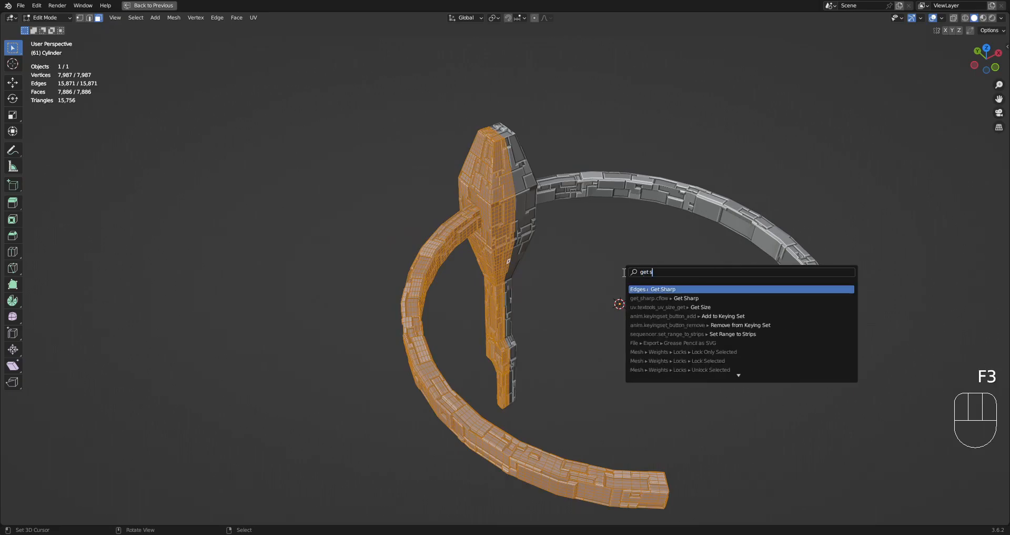
key(Return)
scroll(624, 272, up, 3)
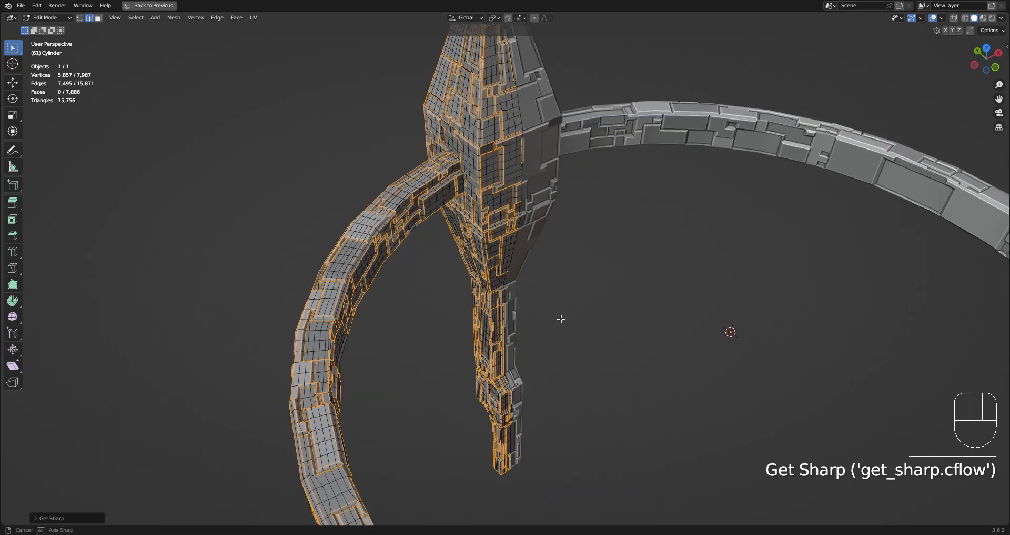
middle_drag(562, 320, 611, 229)
Step: Mark the selected edges as sharp and clear the selection
key(ctrl+e)
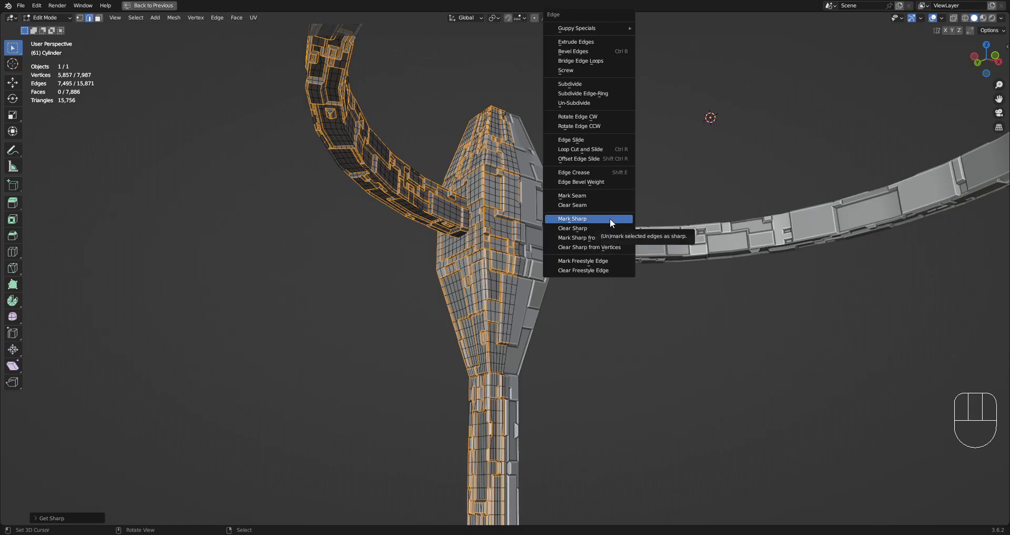
click(610, 217)
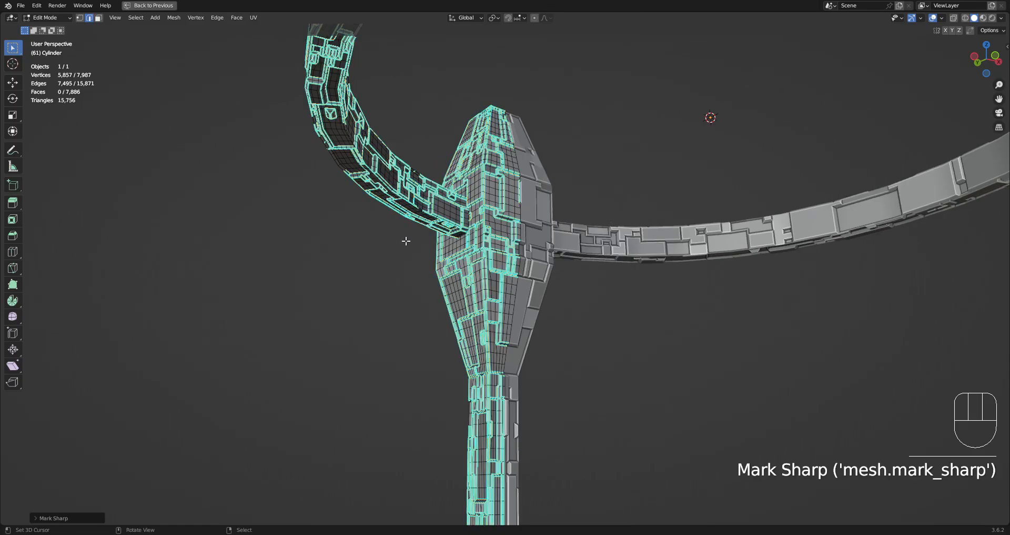
scroll(401, 236, up, 5)
key(alt+a)
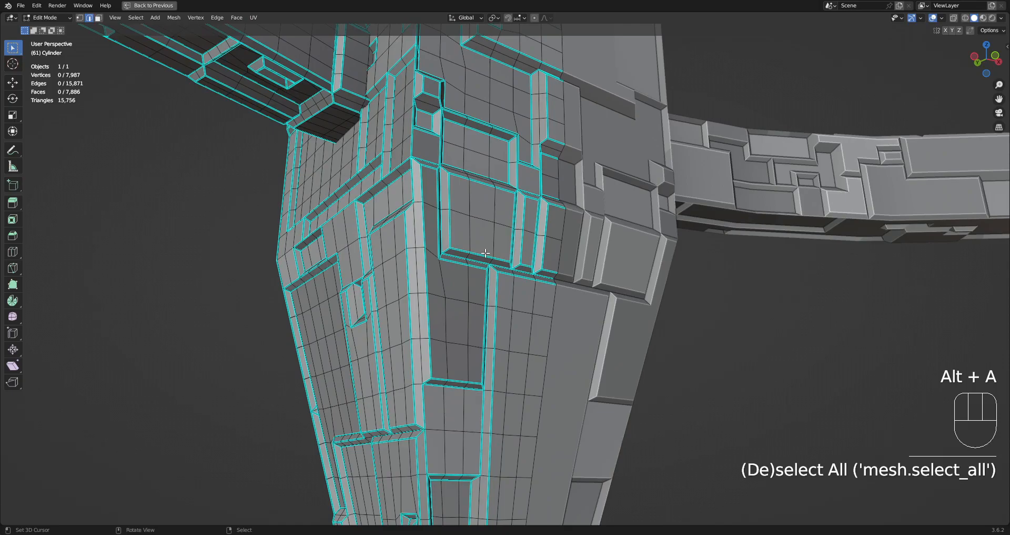
Step: Select every sharp edge by picking one and matching similar Sharpness, and mark them all as seams
click(485, 254)
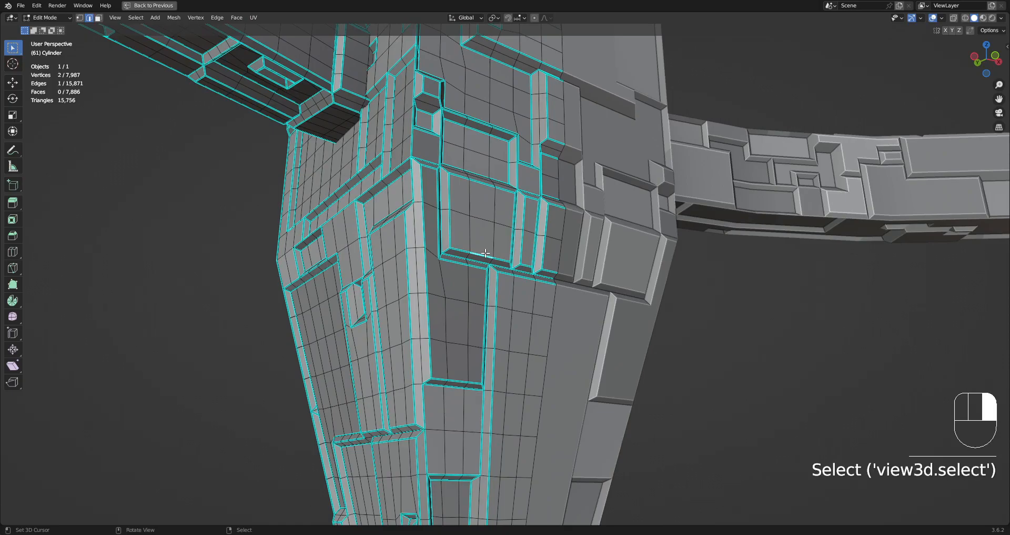
key(shift+g)
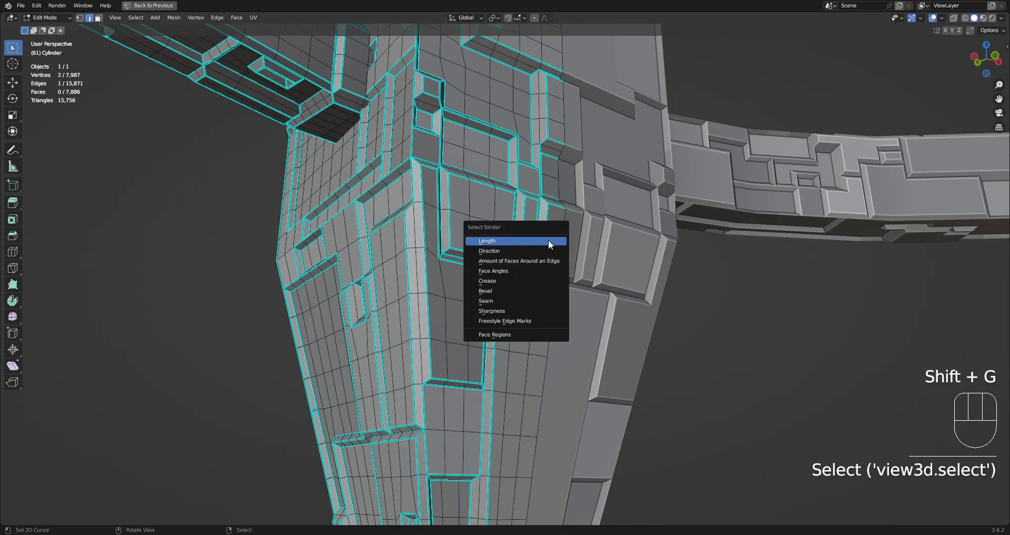
click(527, 309)
scroll(620, 298, down, 7)
key(g)
right_click(684, 232)
scroll(621, 252, up, 5)
key(ctrl+e)
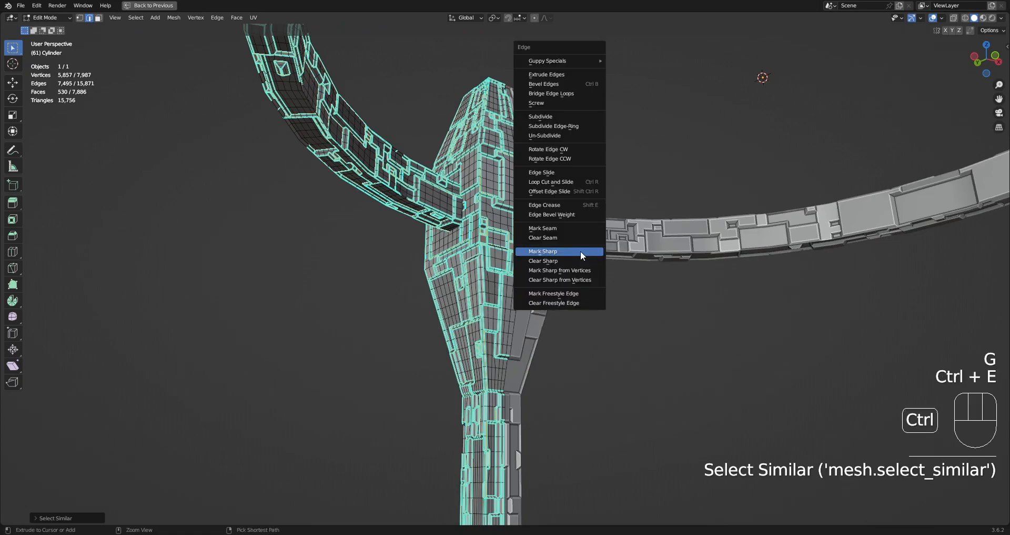
click(574, 227)
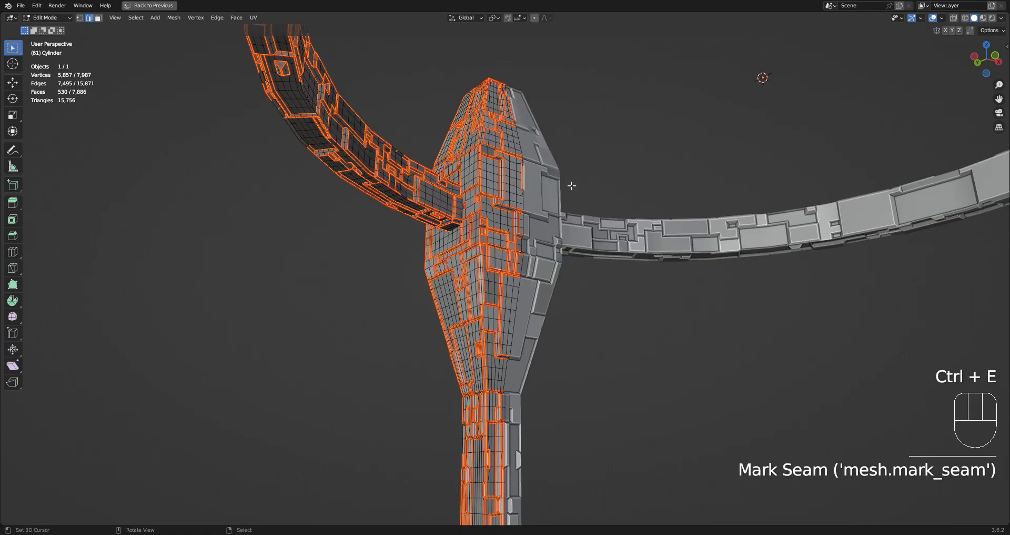
Step: Select the whole Cylinder mesh and unwrap its UVs along the seams
key(a)
scroll(574, 192, down, 5)
middle_drag(578, 198, 547, 226)
scroll(568, 196, up, 6)
shift+middle_drag(568, 195, 560, 290)
scroll(559, 290, up, 1)
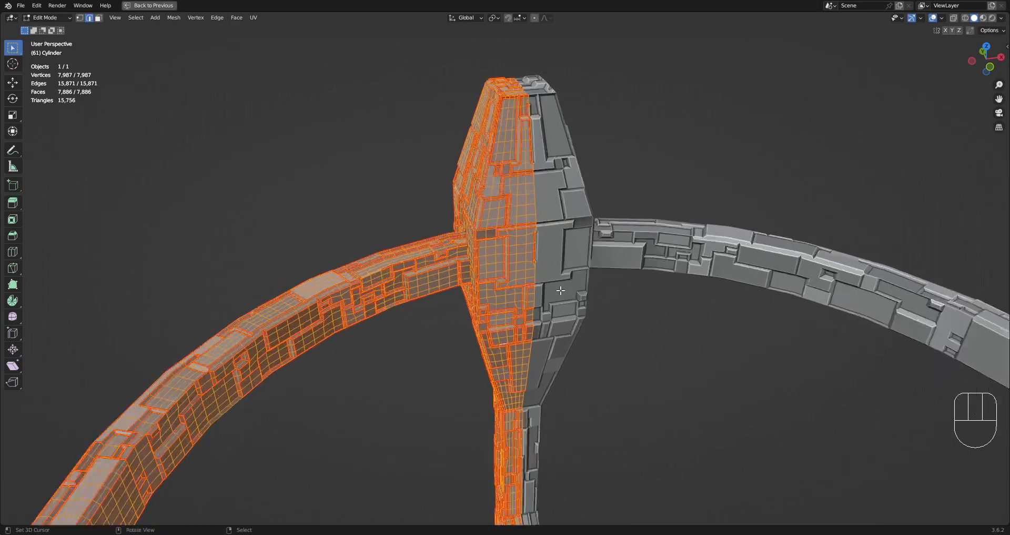
scroll(559, 290, up, 2)
key(u)
click(576, 242)
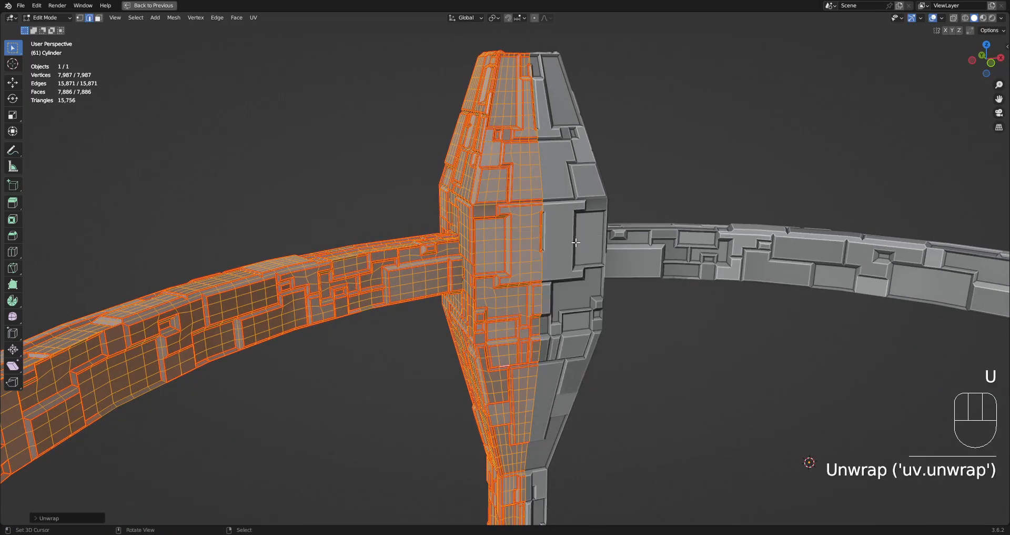
Step: Preview the unwrapped Cylinder in Object Mode with rendered shading and return to Edit Mode in solid shading with nothing selected
key(Tab)
key(z)
click(623, 206)
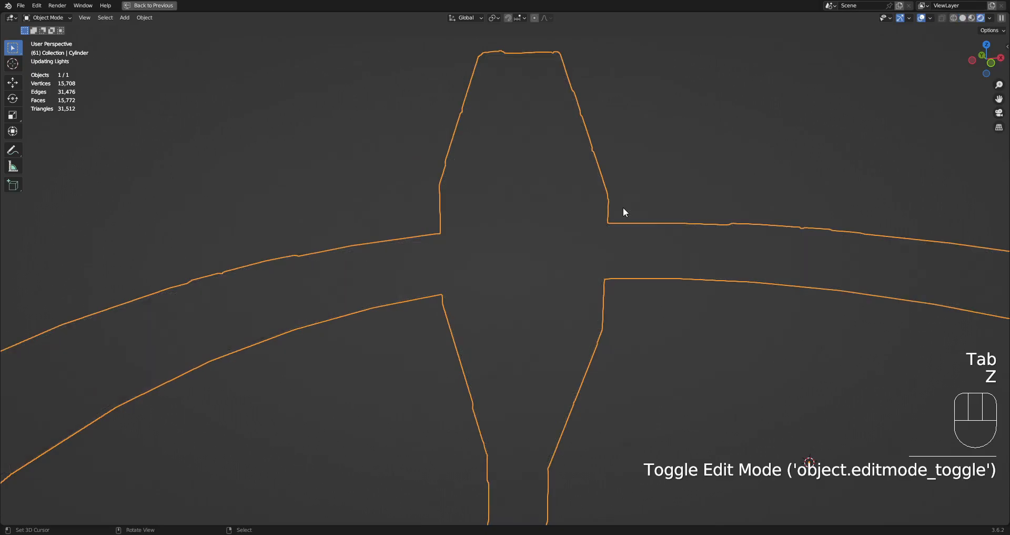
mouse_move(622, 215)
middle_down()
mouse_move(676, 273)
mouse_move(536, 296)
mouse_move(531, 263)
middle_up()
key(z)
click(668, 282)
key(Tab)
scroll(536, 297, up, 4)
key(alt+a)
scroll(536, 297, up, 4)
scroll(537, 296, down, 5)
Step: Restore the full layout, enlarge the lower editor area and change it from the shader nodes to the UV Editor
key(ctrl+space)
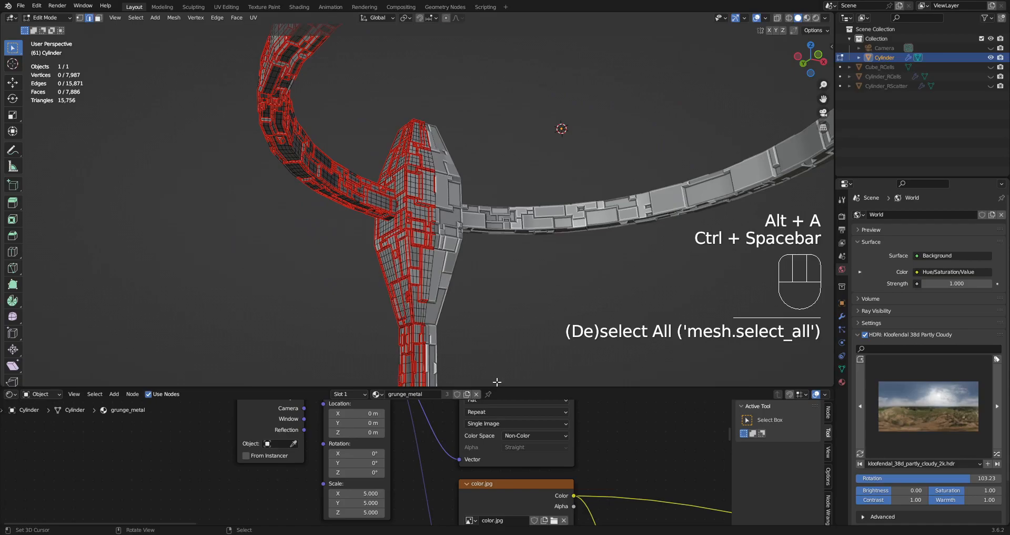
drag(500, 388, 501, 279)
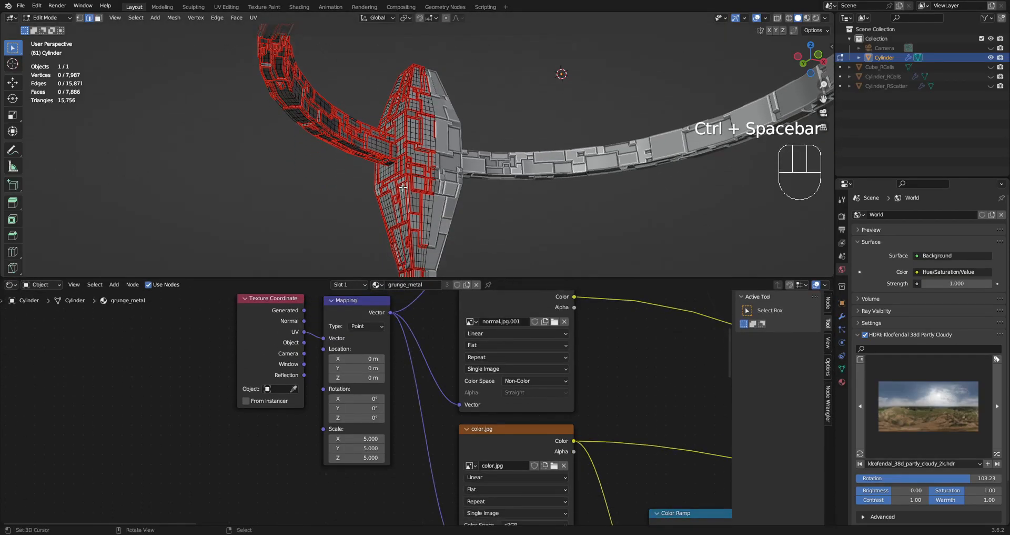
scroll(403, 187, up, 3)
click(10, 285)
click(127, 340)
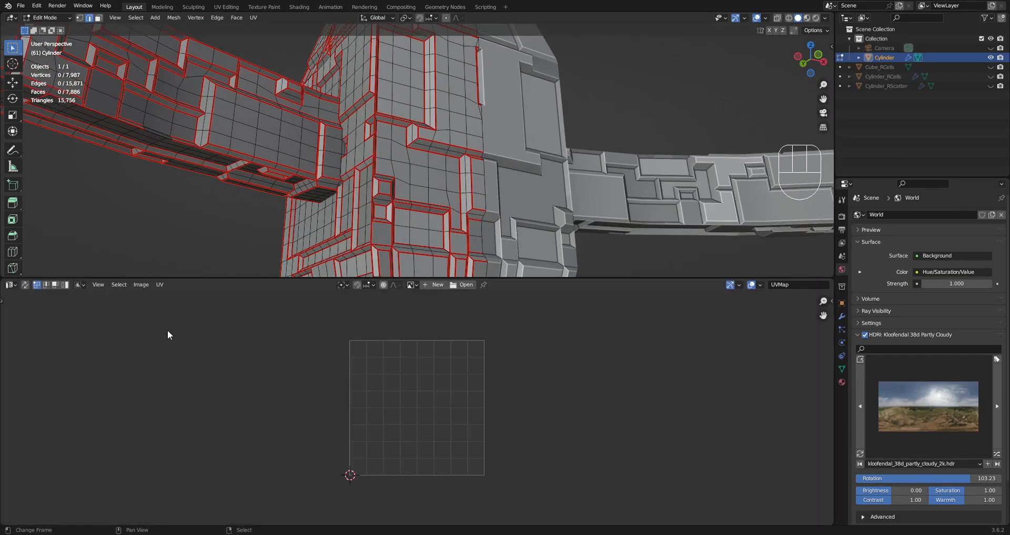
Step: Select the whole mesh to show its UV layout and examine the unwrapped islands
key(a)
scroll(450, 434, up, 8)
scroll(450, 429, down, 4)
middle_drag(445, 438, 449, 453)
key(alt+a)
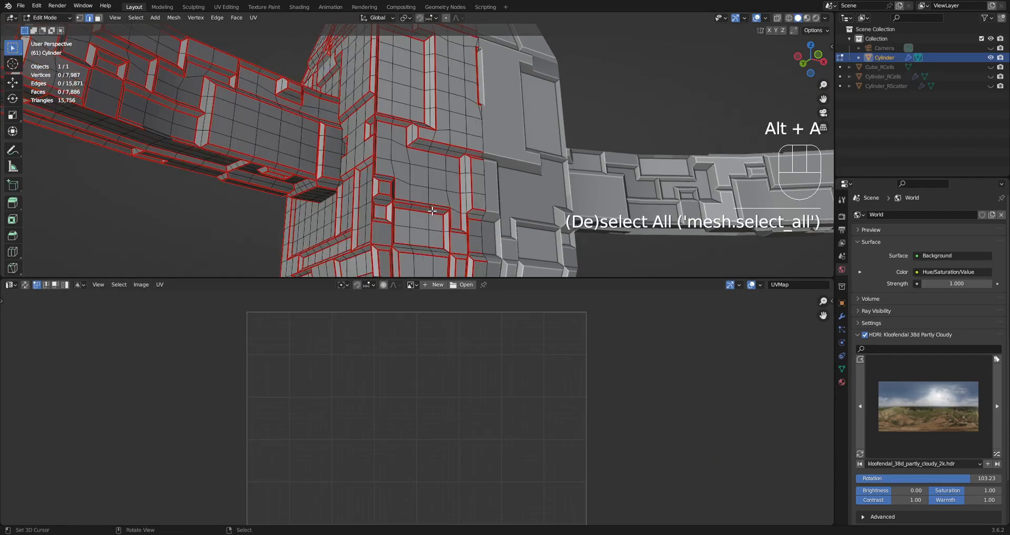
scroll(432, 173, down, 2)
key(a)
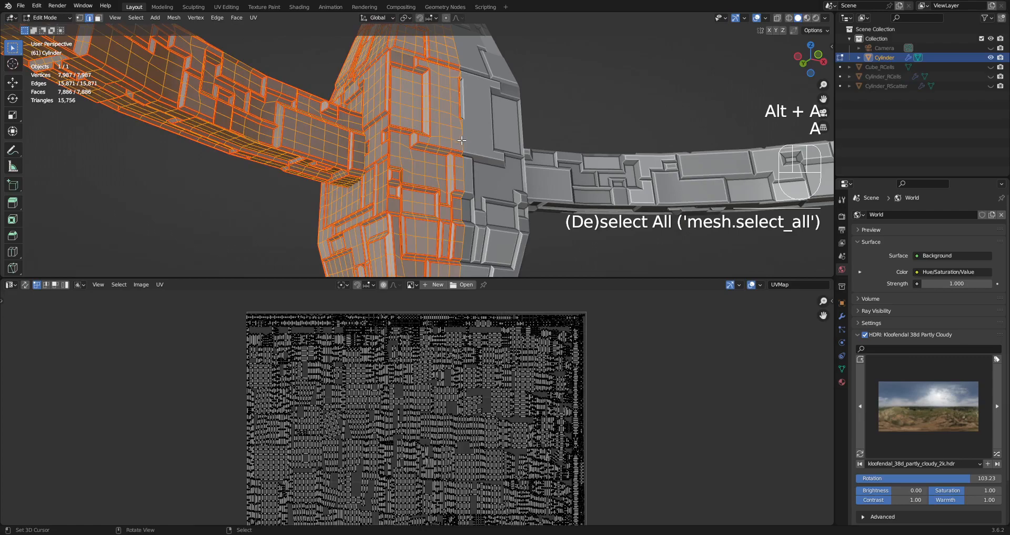
Step: Preview the texture's scale and direction on the Cylinder's front in Object Mode with rendered shading, and go back to solid shading
middle_drag(449, 190, 442, 152)
key(Tab)
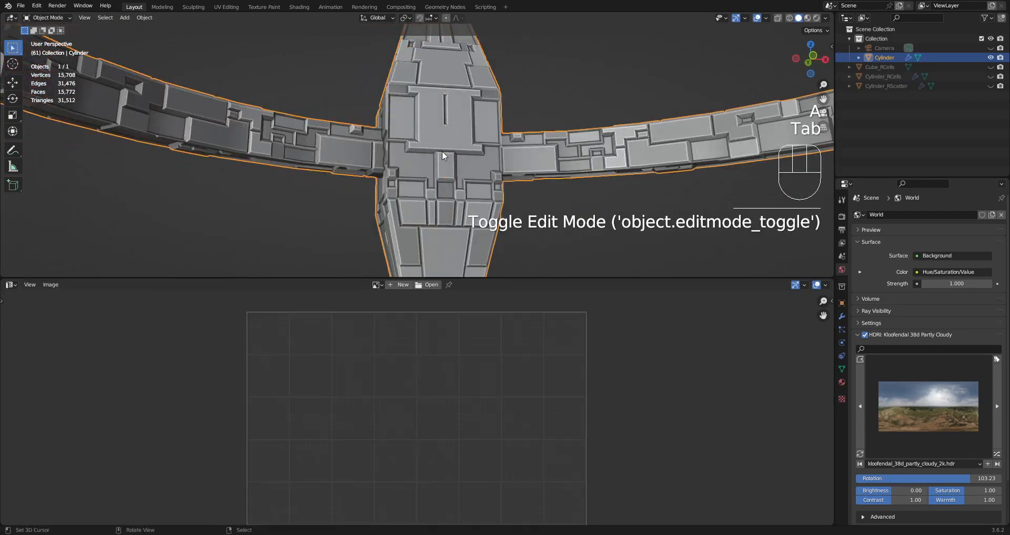
key(z)
click(491, 121)
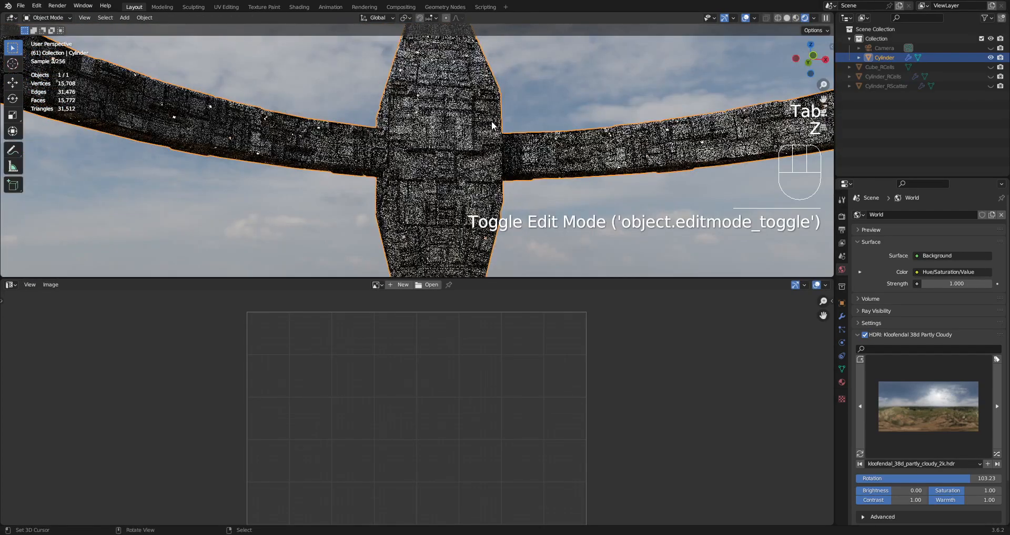
scroll(474, 187, up, 4)
key(z)
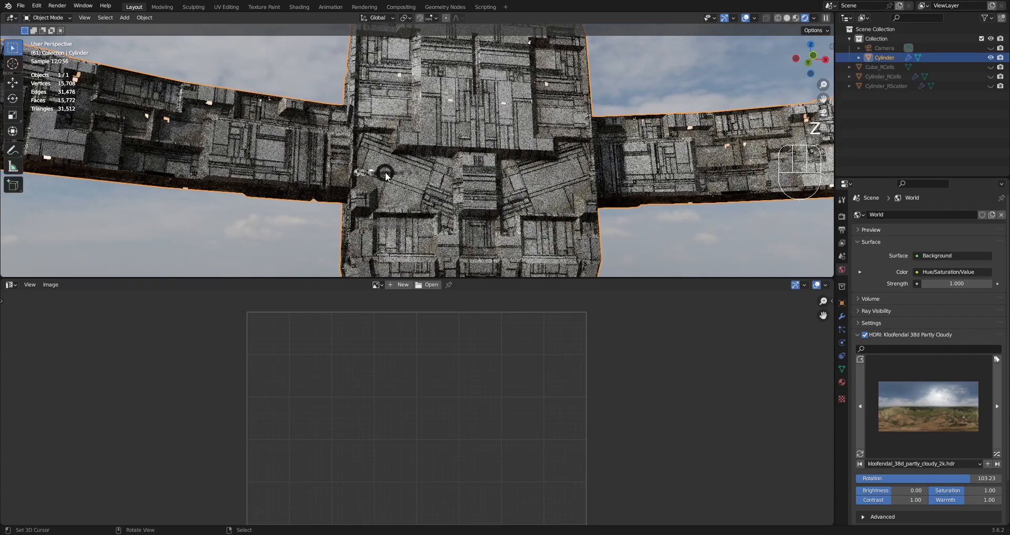
click(454, 173)
Step: Return to Edit Mode with all geometry selected and inspect the packed UV islands up close
key(Tab)
key(alt+a)
key(a)
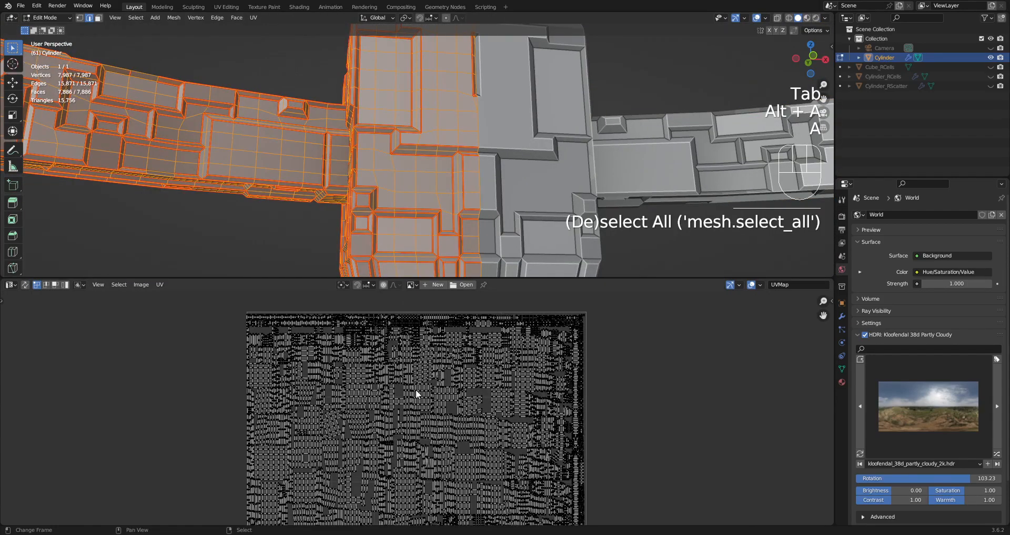
scroll(390, 409, down, 2)
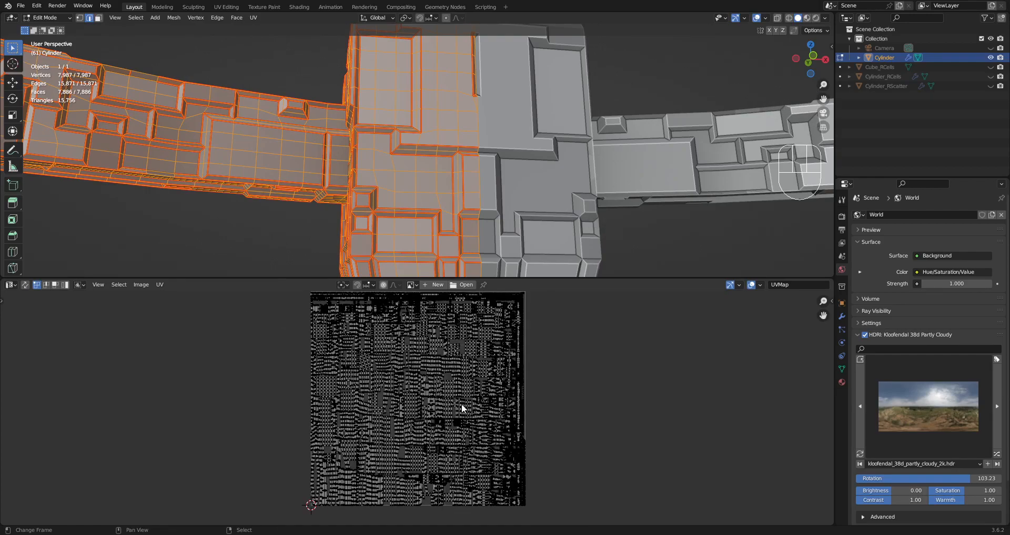
scroll(469, 407, up, 5)
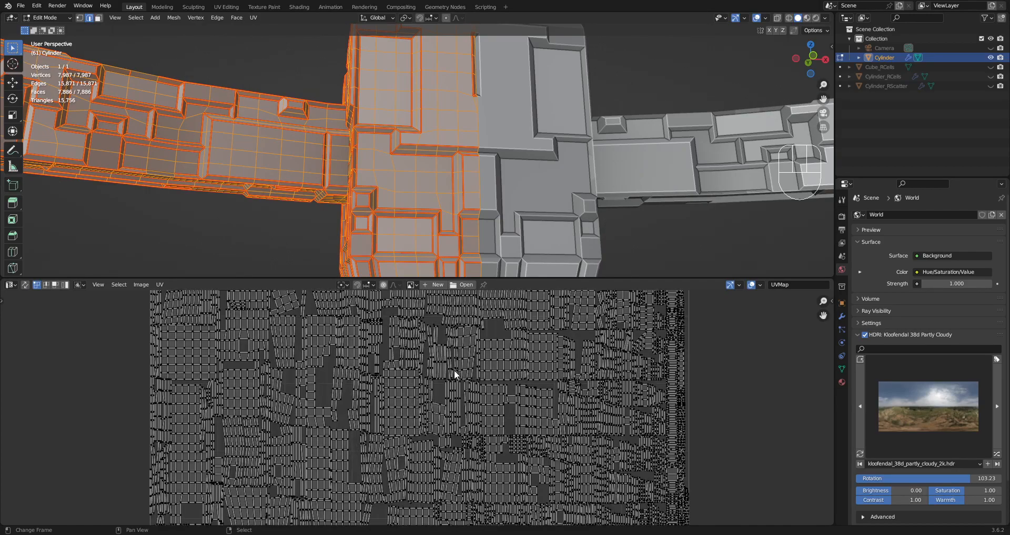
scroll(368, 419, down, 4)
Step: Deselect everything and, in face select mode, select the linked faces of the seam-bounded panel on the front of the central body
key(alt+a)
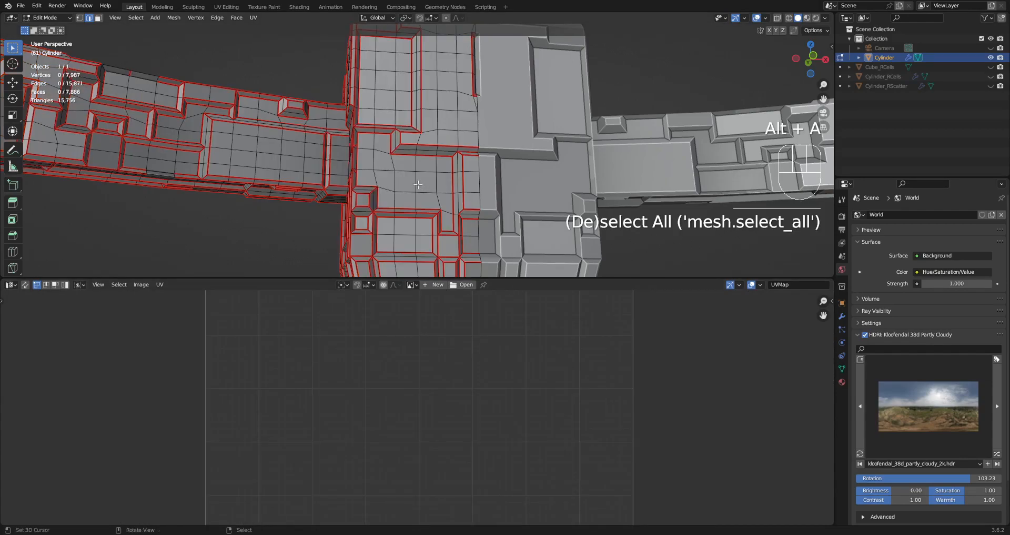
key(l)
key(alt+a)
key(3)
key(l)
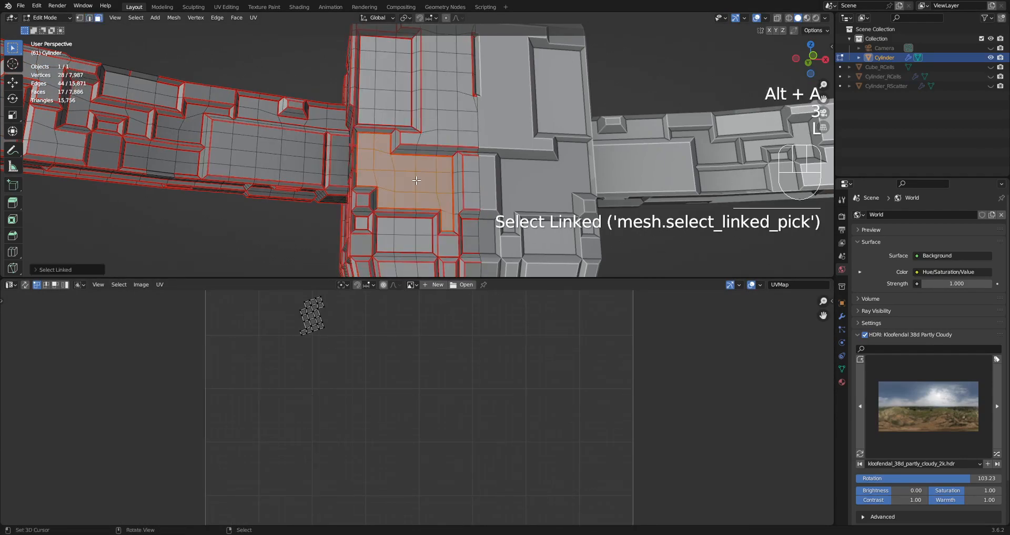
key(alt+a)
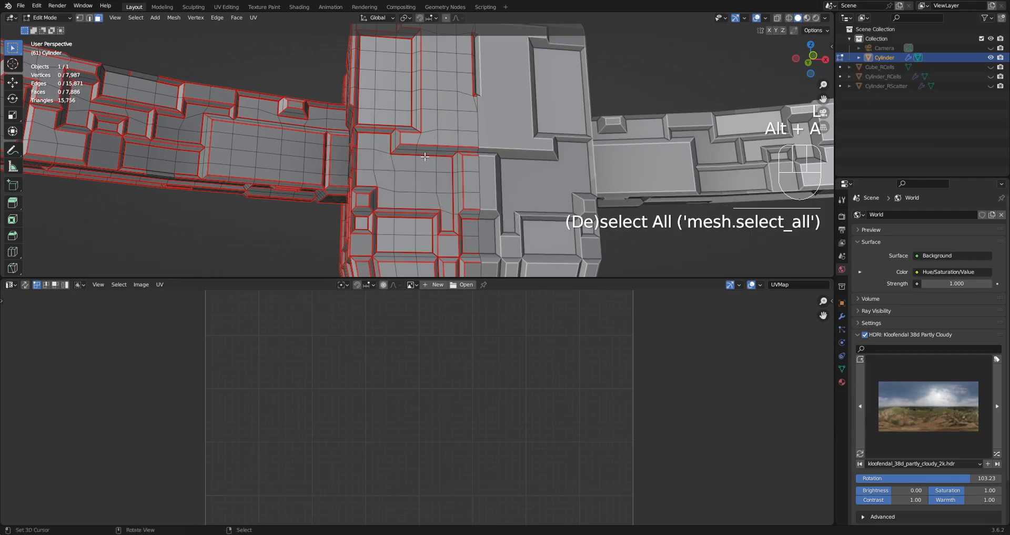
key(1)
key(2)
key(3)
key(3)
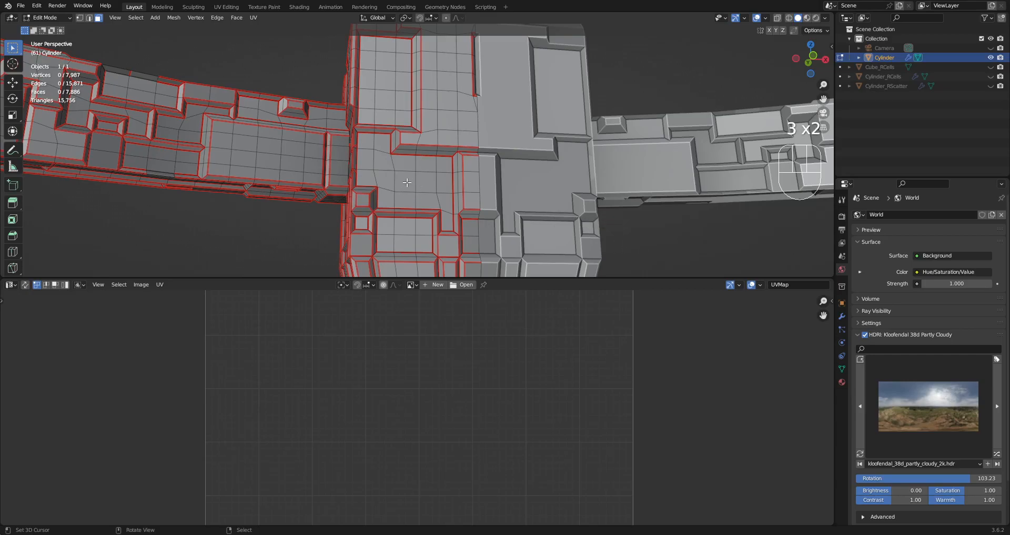
key(l)
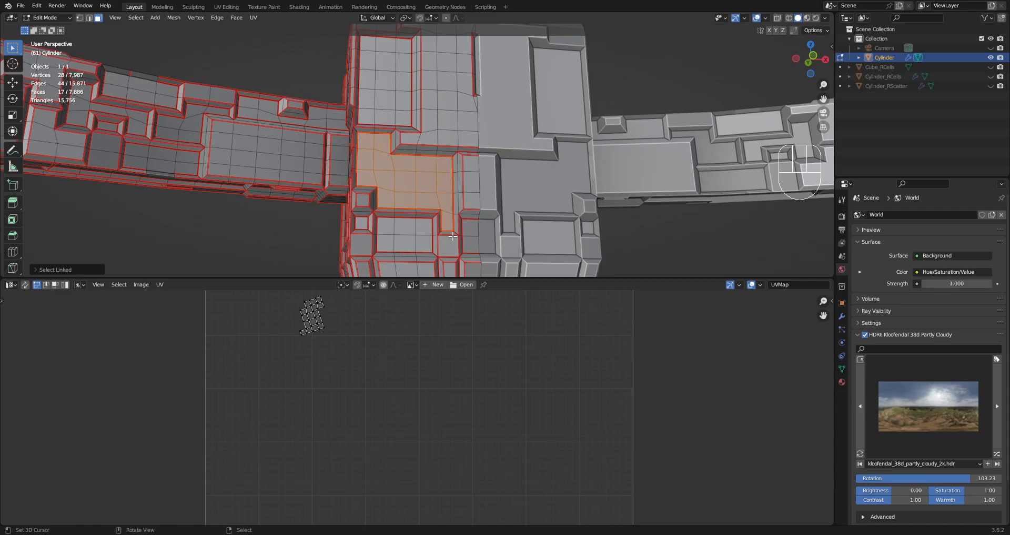
Step: Examine the selected panel in the viewport and compare its orientation with its island in the UV layout
scroll(456, 201, up, 5)
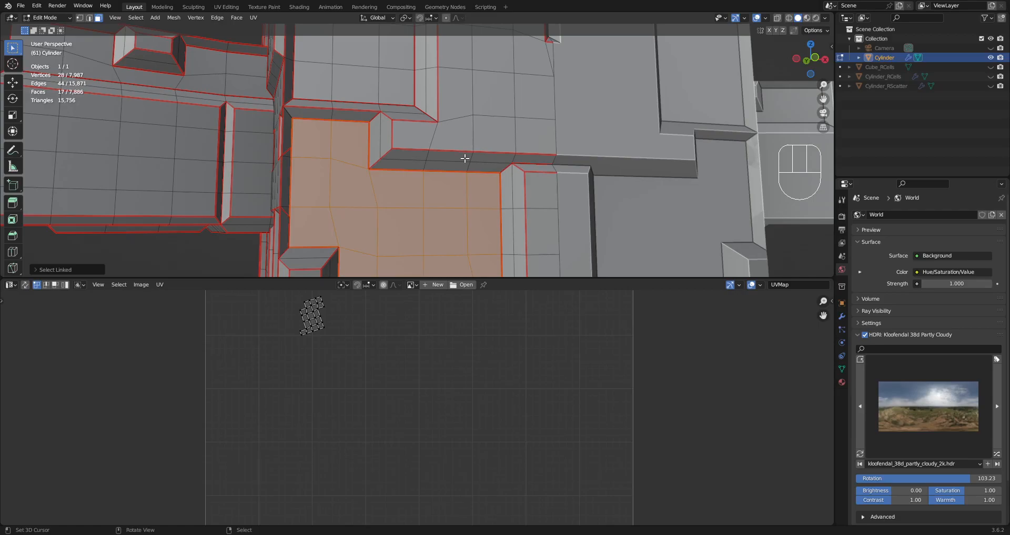
scroll(465, 158, down, 1)
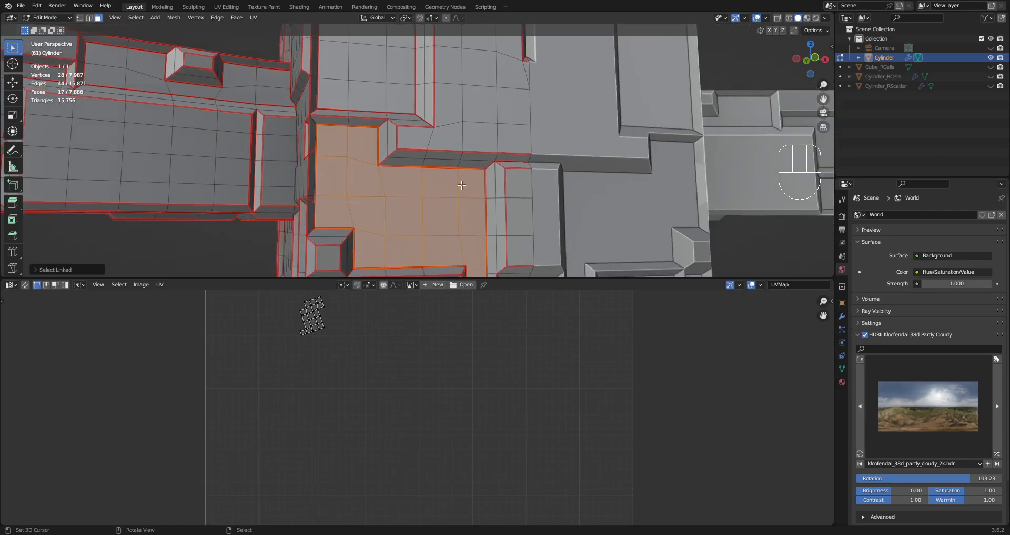
scroll(311, 358, down, 3)
middle_drag(323, 350, 374, 385)
scroll(396, 401, up, 6)
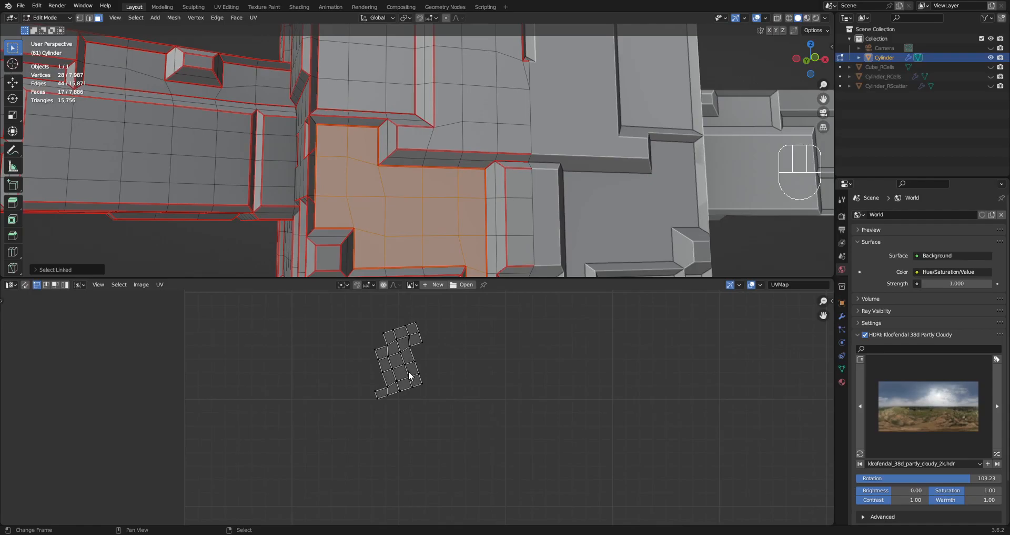
Step: Select all UVs of the central body's front panel and rotate its tilted island toward upright in the UV layout
key(alt+a)
key(a)
key(alt+a)
key(a)
key(r)
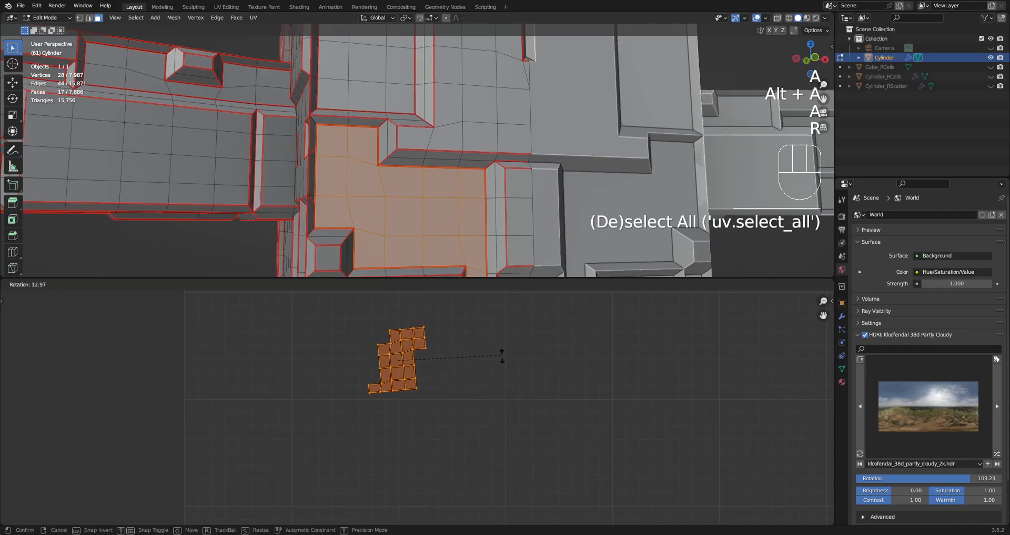
click(507, 364)
Step: Preview the Cylinder's texture in Object Mode with rendered shading, and go back to solid shading
key(Tab)
key(z)
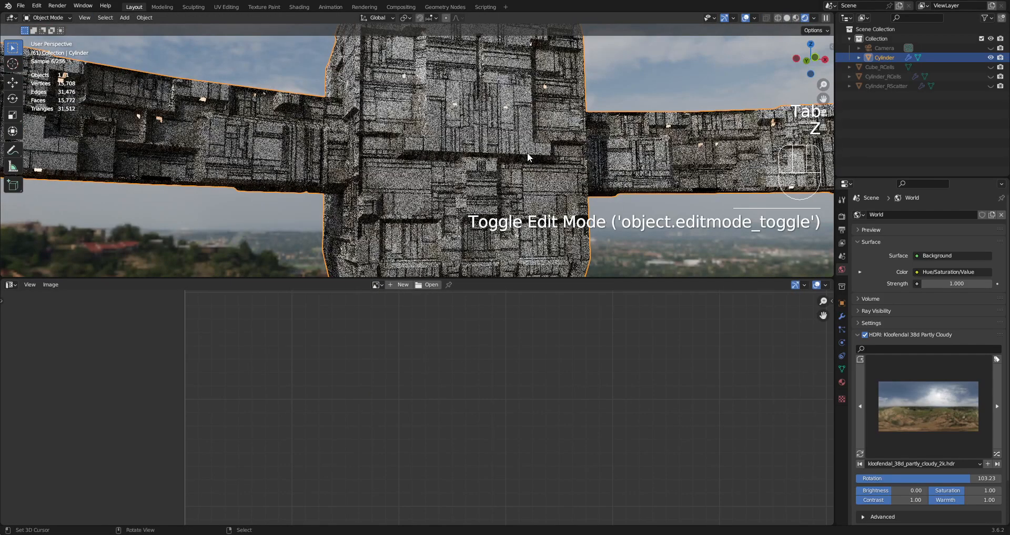
key(z)
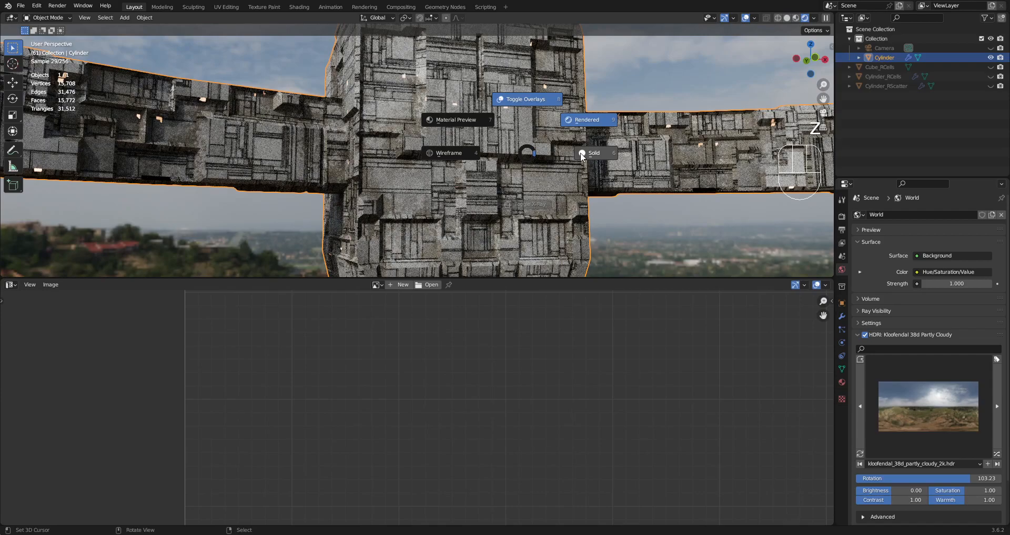
click(582, 153)
scroll(526, 168, down, 4)
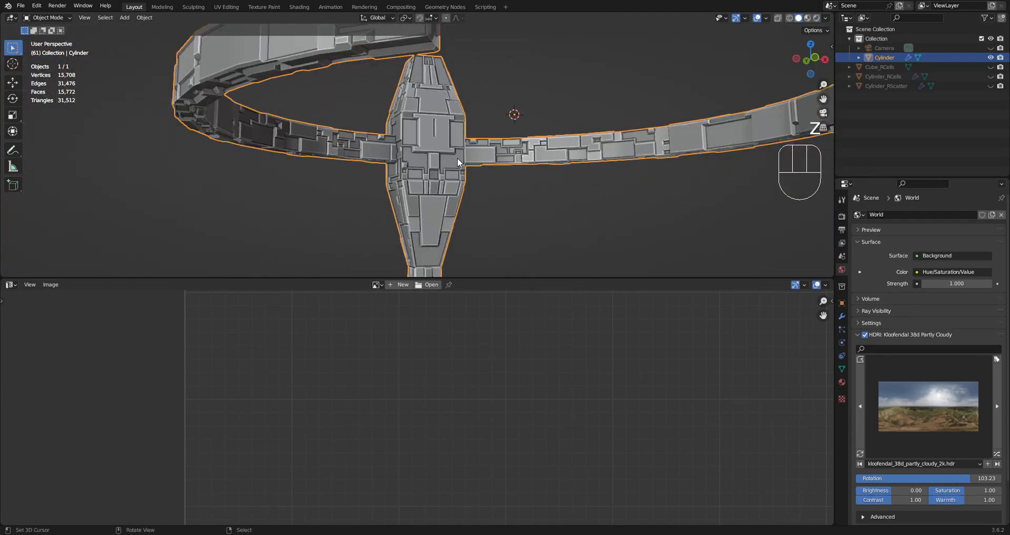
scroll(457, 156, down, 5)
Step: Return to Edit Mode on the Cylinder and deselect all geometry
key(Tab)
scroll(453, 181, up, 1)
middle_drag(452, 181, 450, 216)
scroll(450, 191, up, 3)
key(alt+a)
scroll(450, 164, up, 4)
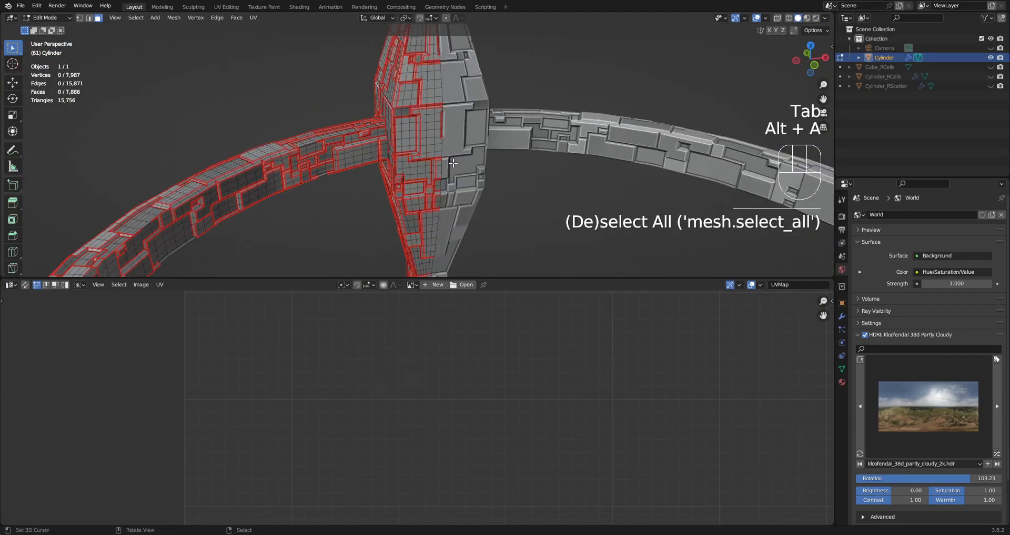
Step: Try to select linked geometry on the central body in vertex and edge select modes
key(1)
middle_drag(424, 136, 401, 115)
key(l)
key(alt+a)
key(2)
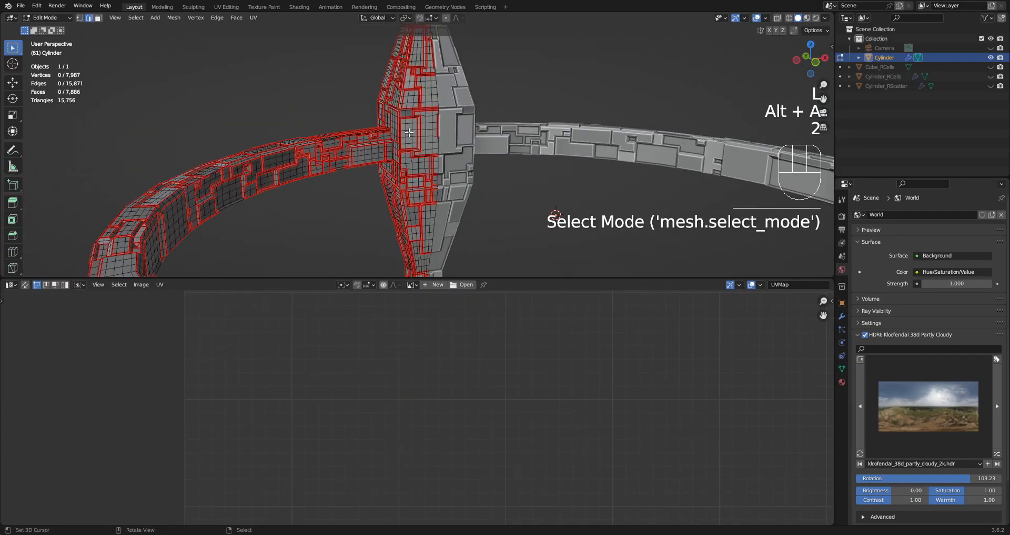
key(l)
key(alt+a)
Step: In face select mode, select the linked faces of the seam-bounded rectangular panel on the central body's front and locate its UV island
key(3)
middle_drag(410, 132, 418, 156)
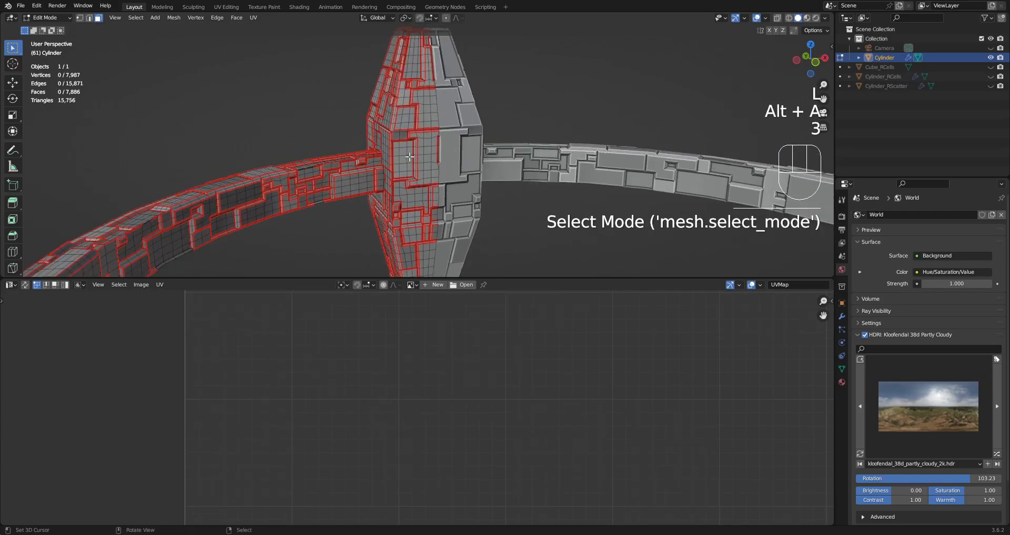
key(l)
scroll(526, 362, down, 6)
scroll(527, 371, up, 6)
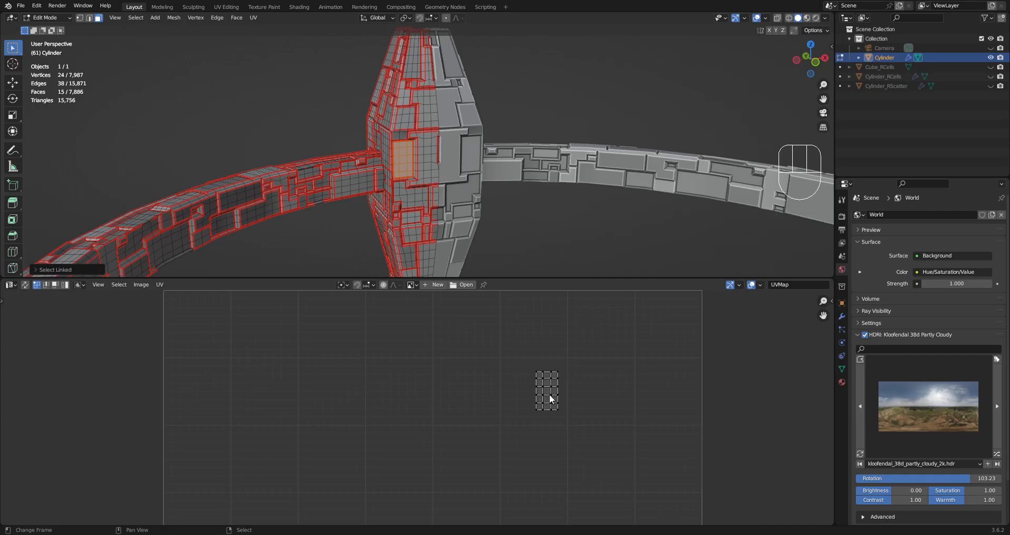
Step: Try rotating the selected rectangular panel's UV island while comparing it with the panel on the mesh
middle_drag(471, 197, 506, 173)
key(a)
key(r)
right_click(601, 330)
scroll(405, 146, up, 4)
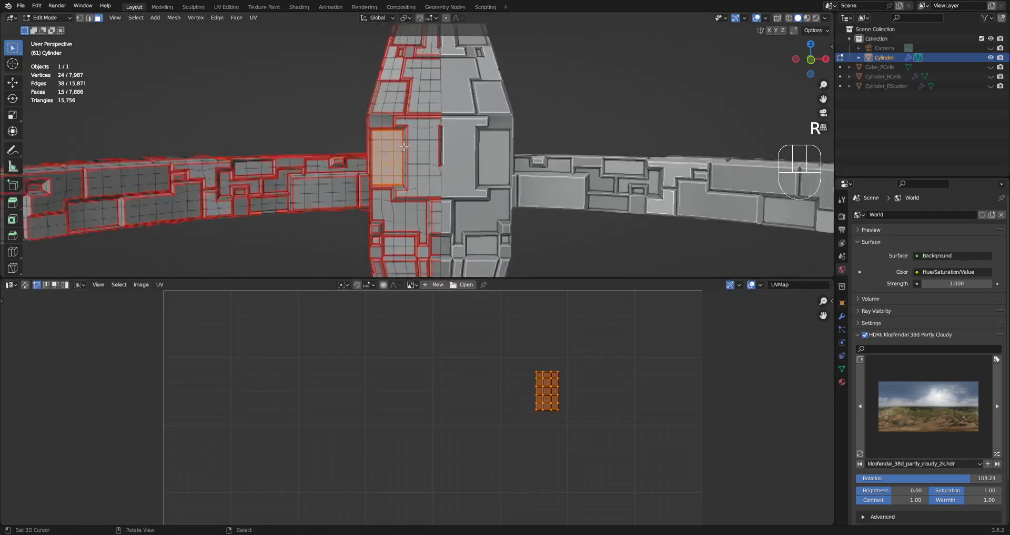
key(r)
right_click(600, 320)
key(r)
right_click(555, 324)
scroll(482, 146, down, 4)
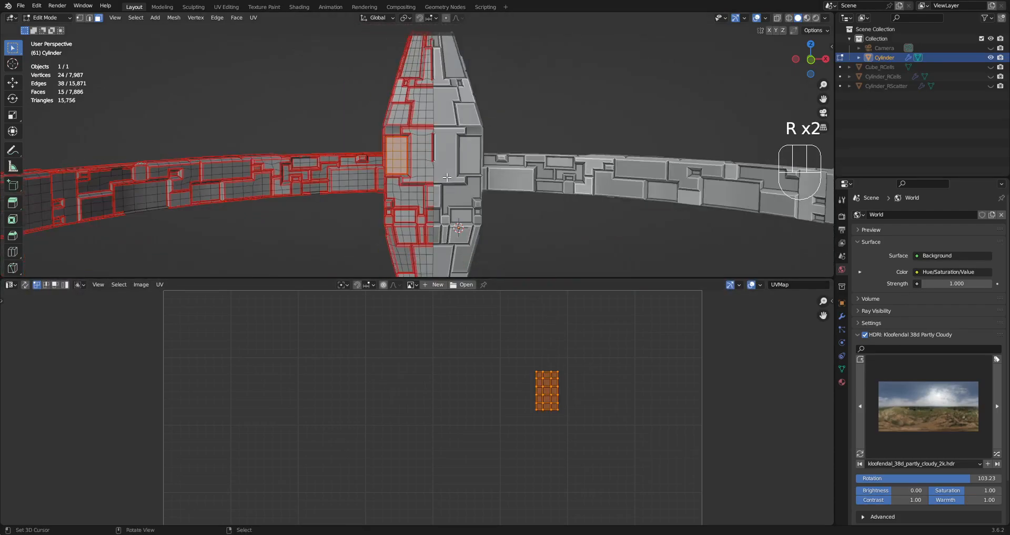
Step: Return to Object Mode, unhide all hidden objects and deselect everything
middle_drag(482, 146, 479, 216)
scroll(448, 143, down, 5)
key(alt+a)
key(Tab)
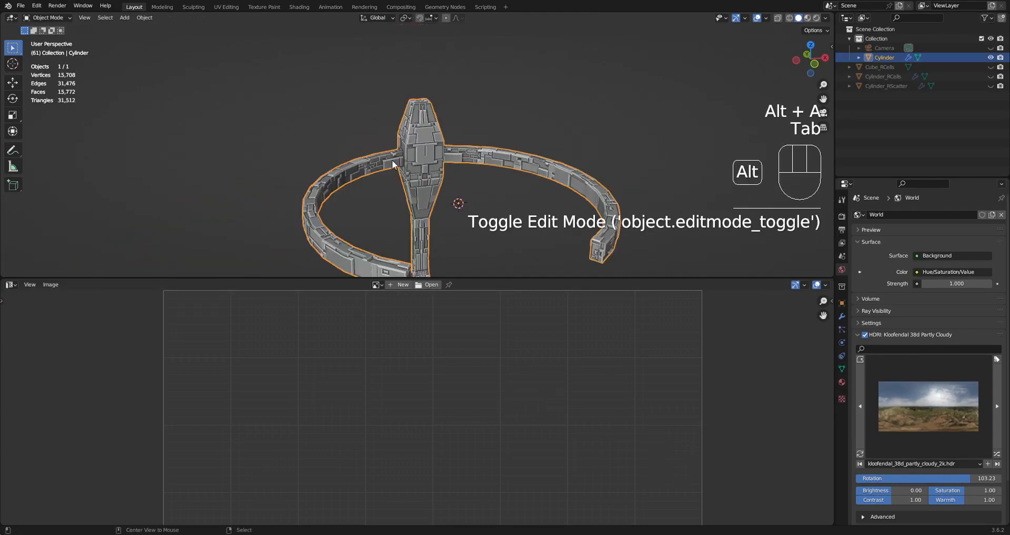
key(alt+h)
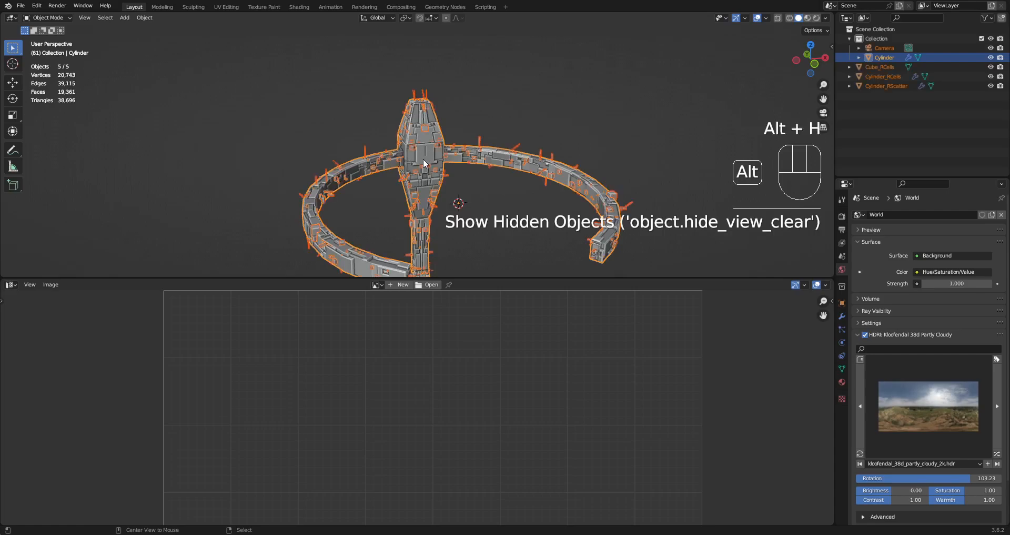
key(alt+a)
scroll(448, 179, down, 3)
scroll(471, 195, up, 5)
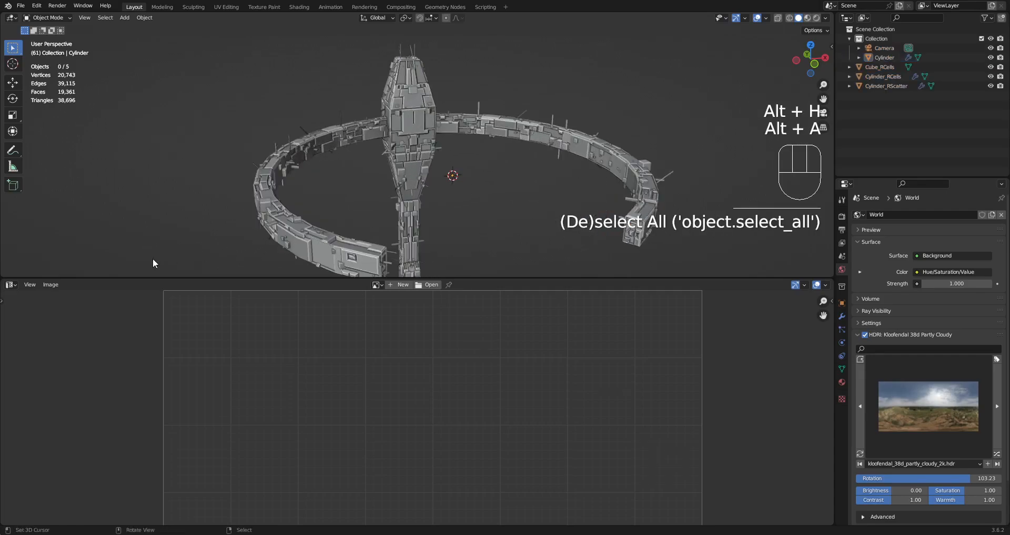
Step: Change the UV editor area to the Shader Editor with the 3D viewport enlarged, and save the file
click(9, 284)
click(31, 361)
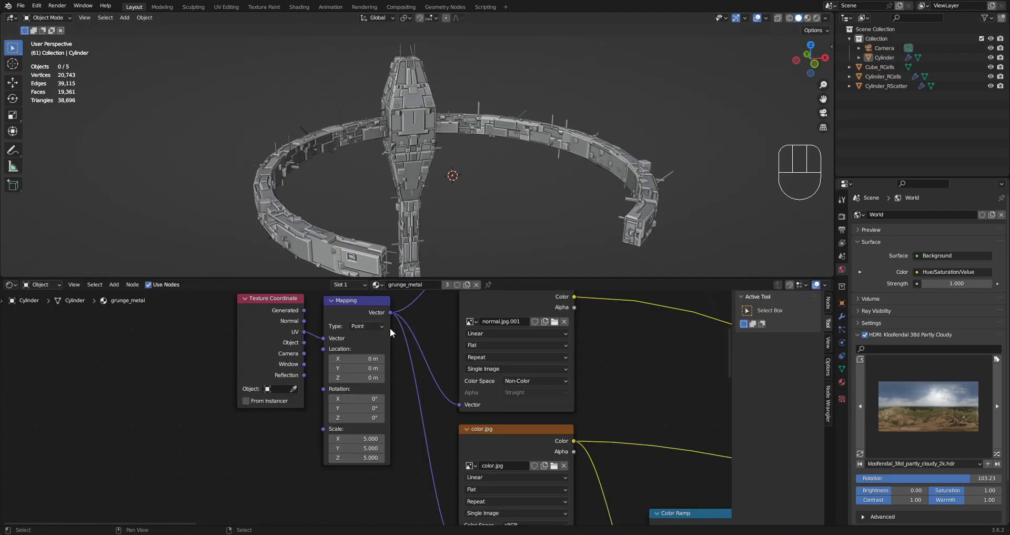
drag(550, 276, 526, 344)
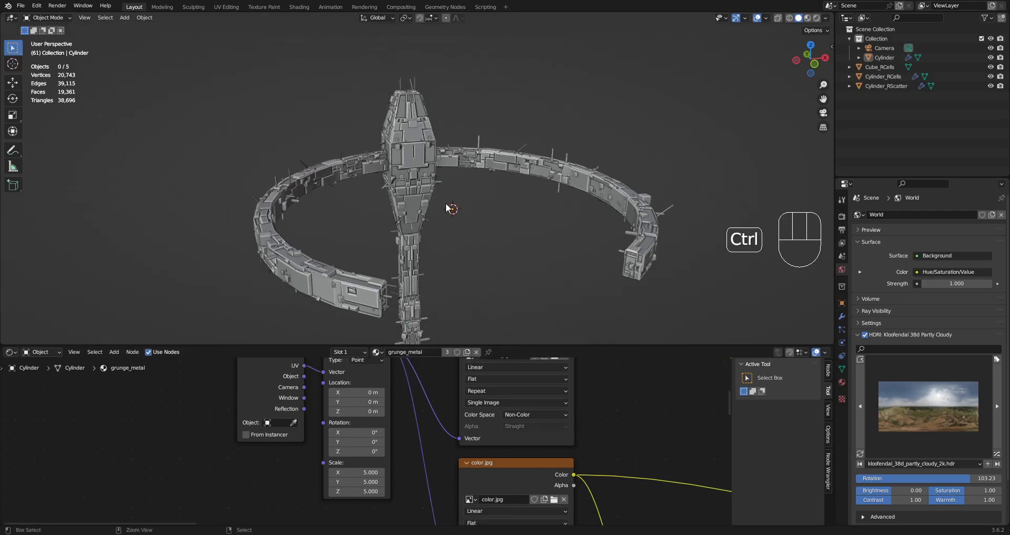
key(ctrl+s)
Step: Inspect the complete structure's central body in rendered shading, and go back to solid shading
middle_drag(451, 209, 491, 209)
key(z)
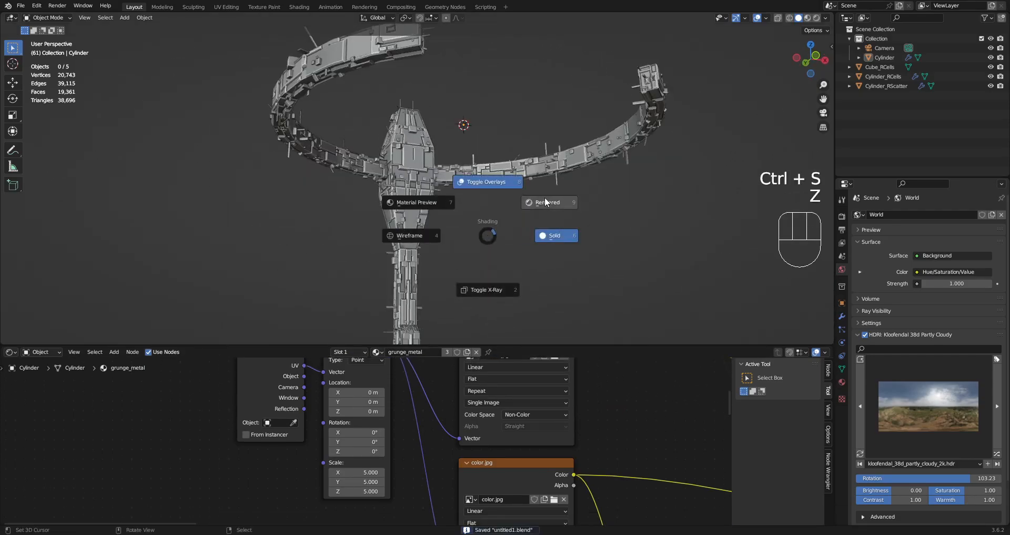
click(545, 197)
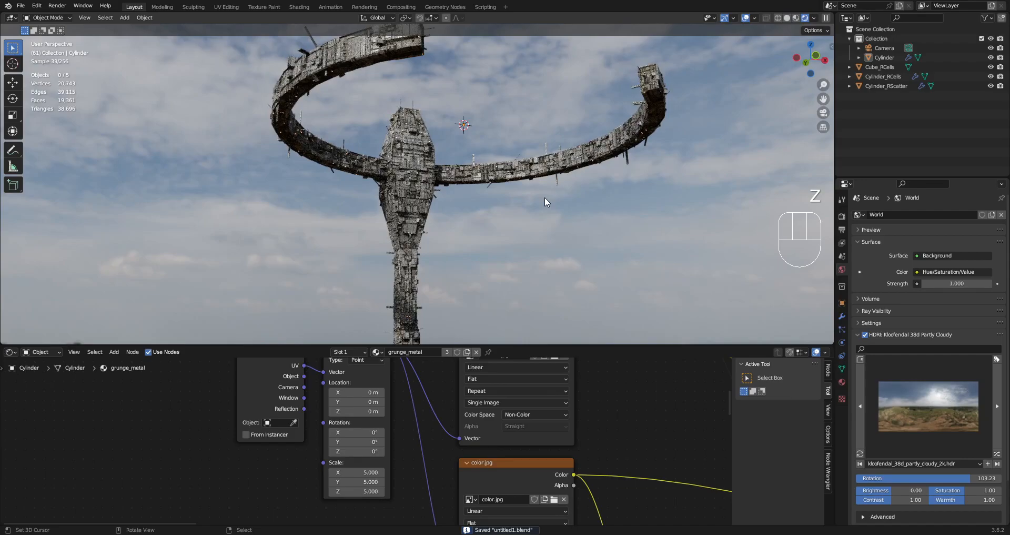
scroll(422, 210, up, 3)
scroll(422, 209, up, 2)
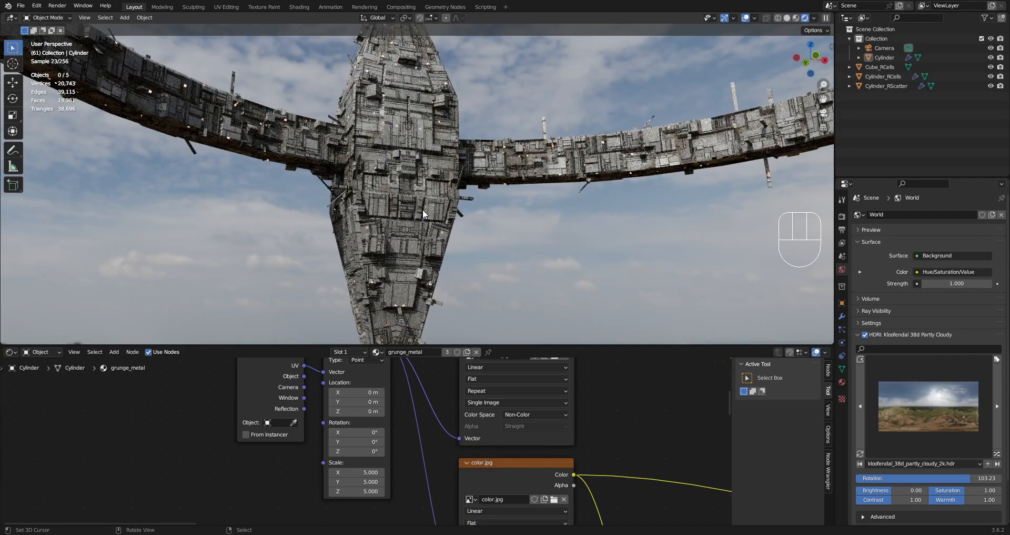
key(z)
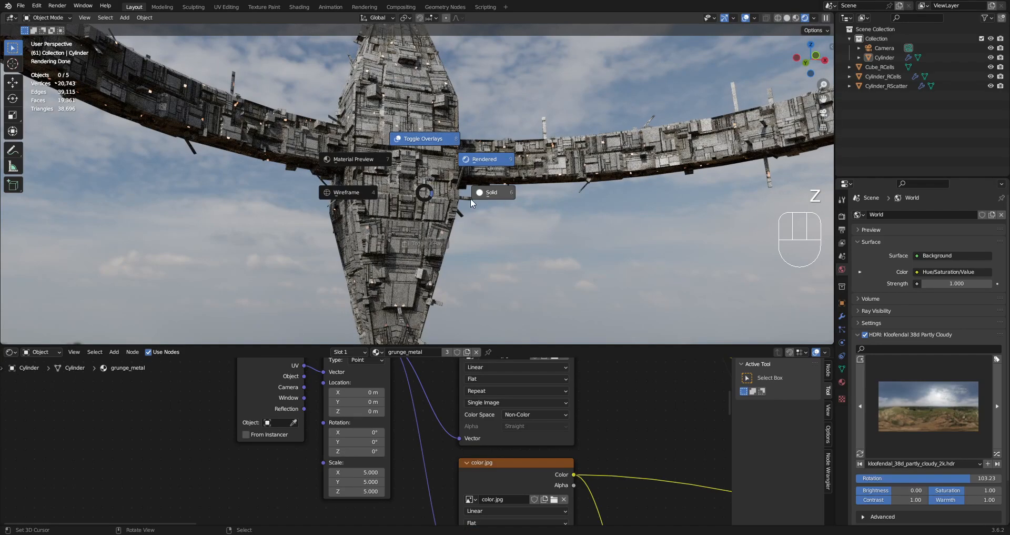
click(495, 192)
key(z)
click(556, 188)
Step: Unwrap all of the Cylinder's geometry in Edit Mode with Lightmap Pack at its default settings
key(Tab)
key(shift+alt+z)
key(shift+alt+z)
key(a)
scroll(468, 180, up, 5)
key(u)
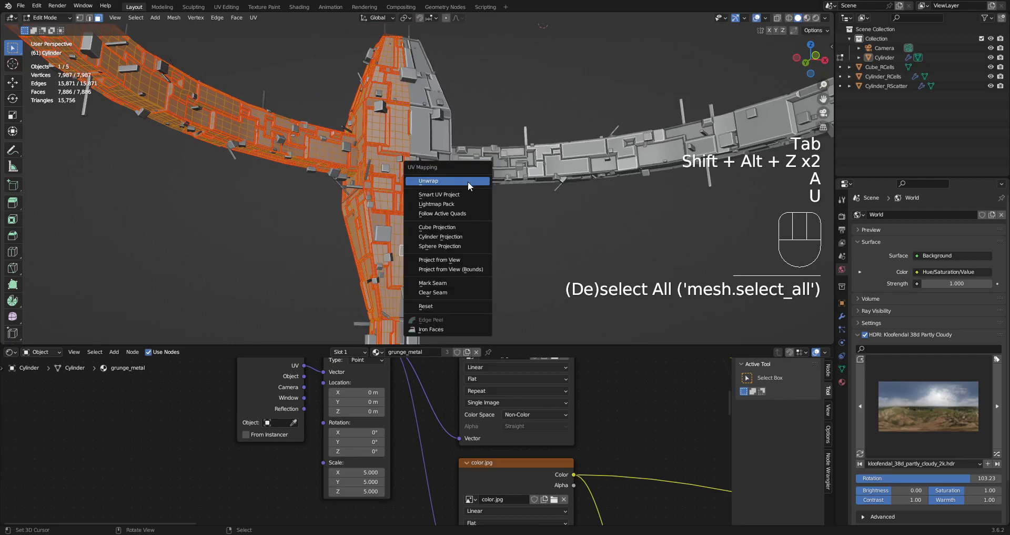
click(466, 206)
click(482, 279)
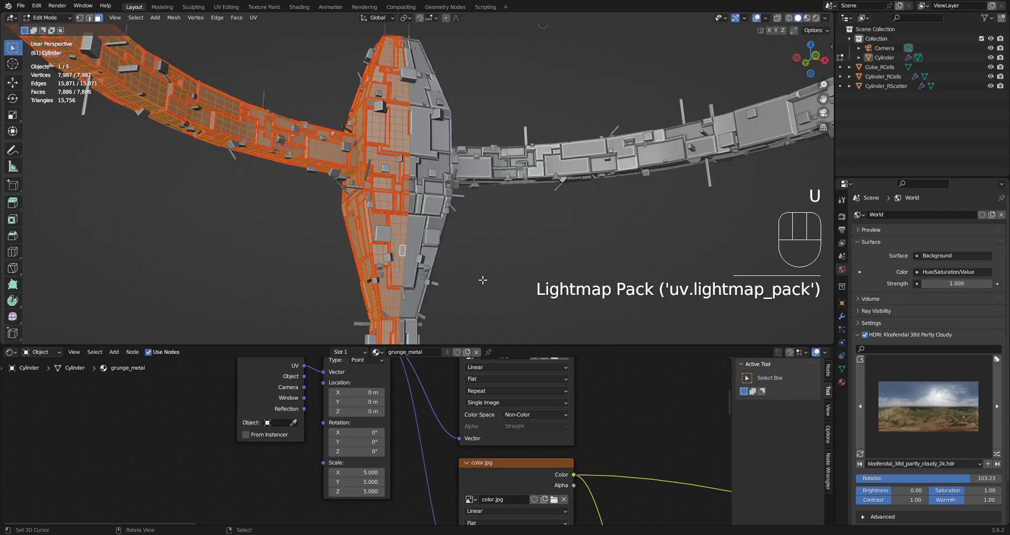
Step: Preview the repacked texture on the whole structure in Object Mode with rendered shading
key(Tab)
key(z)
click(495, 183)
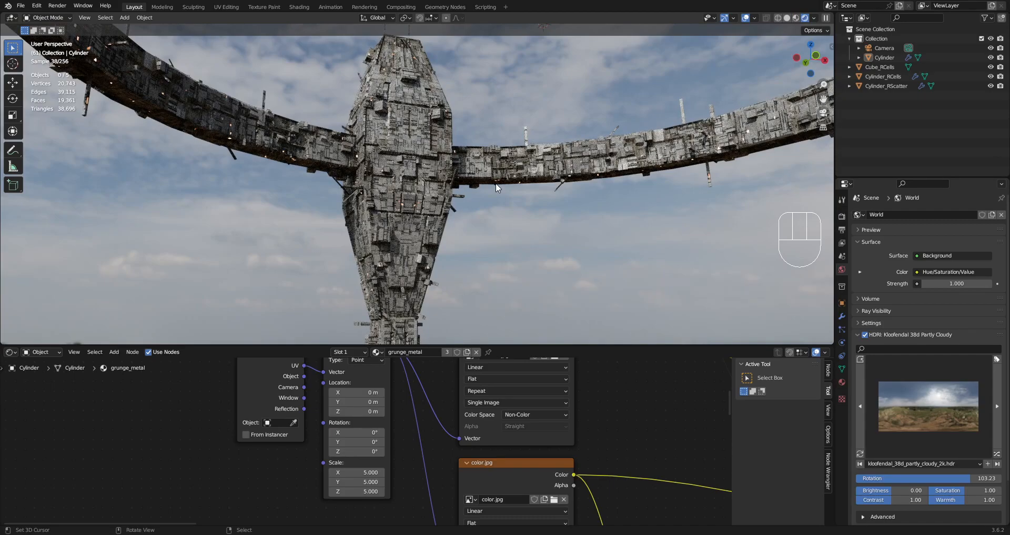
scroll(495, 183, down, 8)
scroll(442, 232, up, 3)
middle_drag(454, 230, 488, 210)
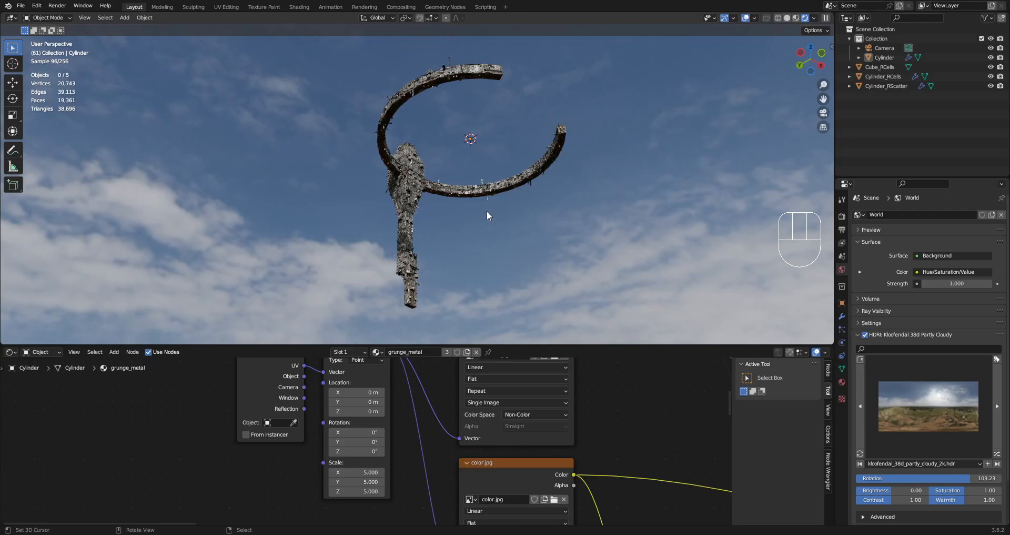
Step: Go back to solid shading and save the file
key(z)
click(543, 211)
mouse_move(502, 184)
middle_down()
mouse_move(495, 201)
mouse_move(498, 189)
middle_up()
key(ctrl+s)
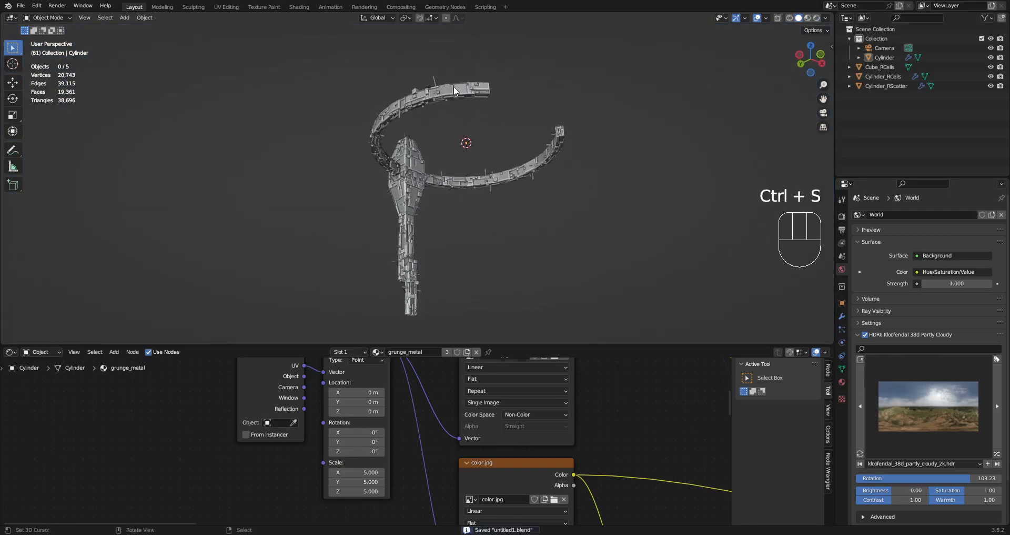
Step: Isolate the Cylinder by hiding the other objects, unhide them all again and deselect everything
click(453, 88)
key(shift+h)
middle_drag(550, 185, 512, 156)
key(alt+h)
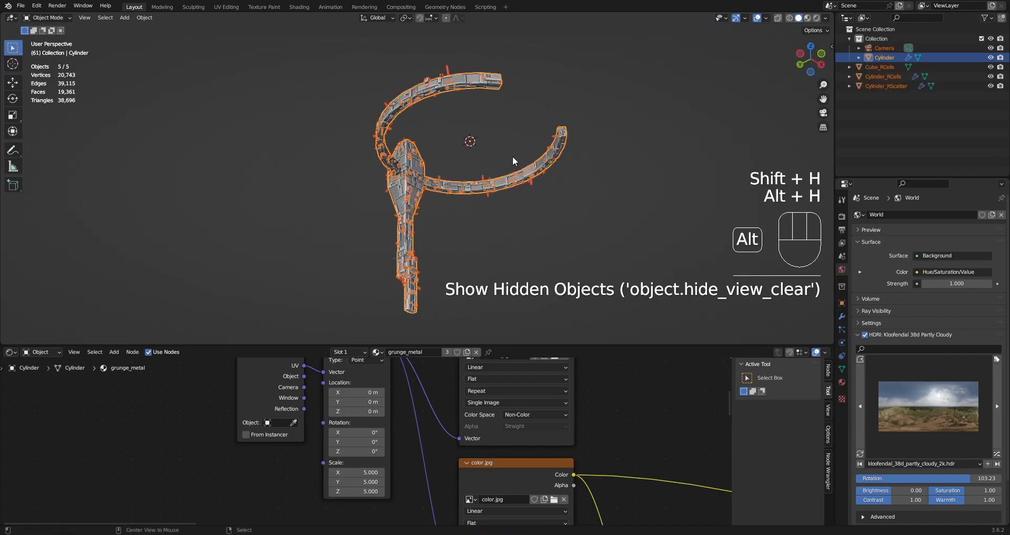
key(alt+a)
Step: Try moving Cylinder_RScatter and Cylinder_RCells away from the structure to show their scattered pieces
click(451, 103)
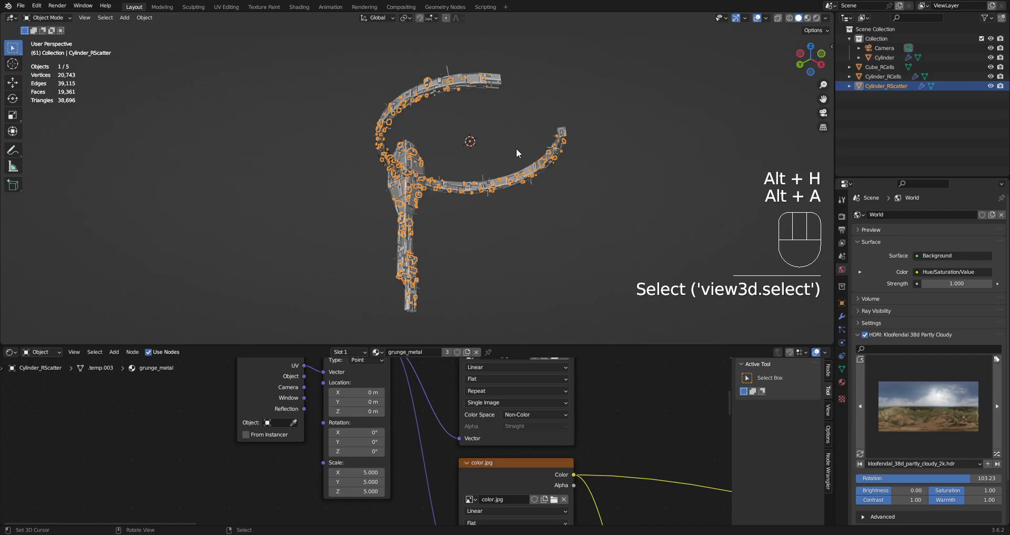
key(g)
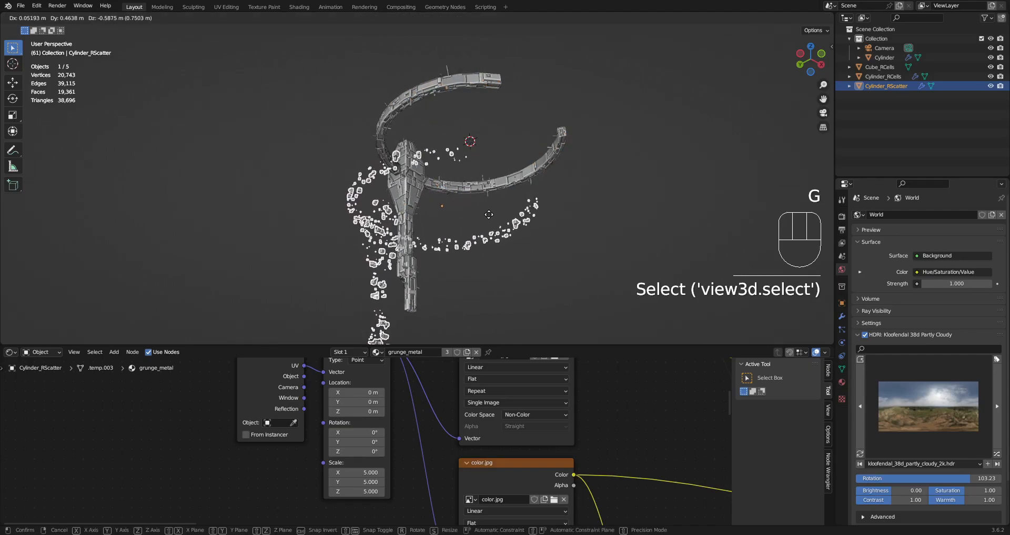
right_click(529, 150)
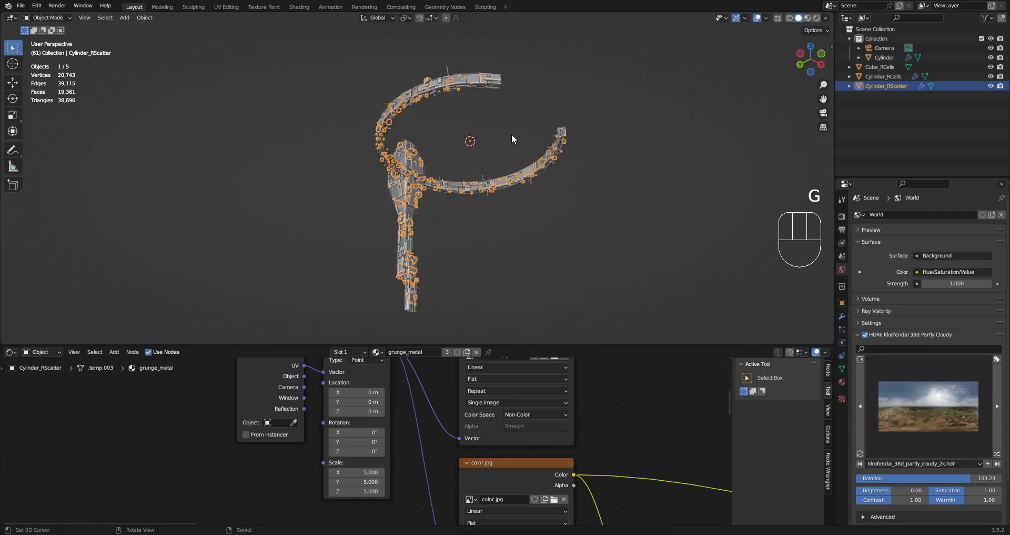
click(448, 78)
key(g)
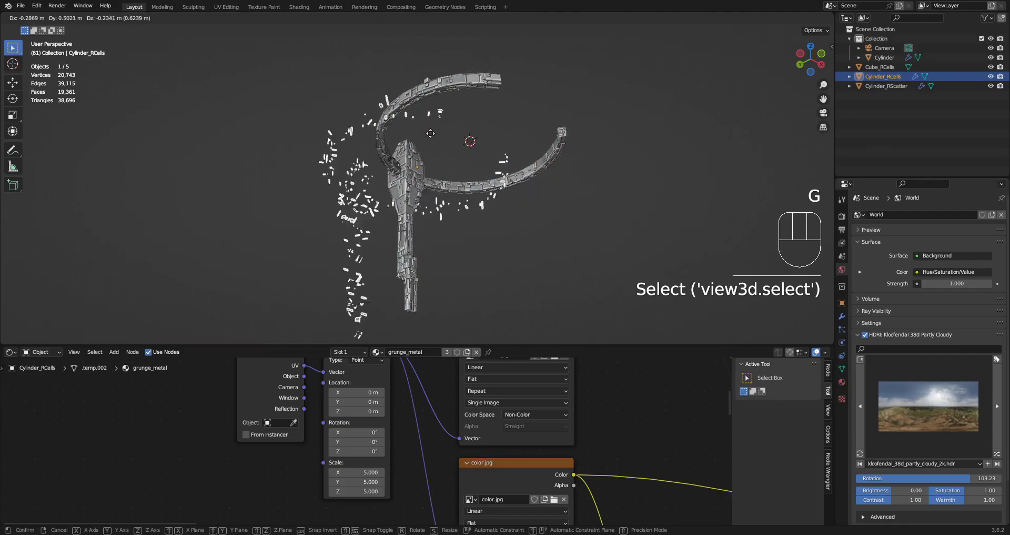
right_click(519, 127)
Step: Deselect all objects and save the file
scroll(519, 126, up, 4)
key(alt+a)
scroll(513, 174, down, 4)
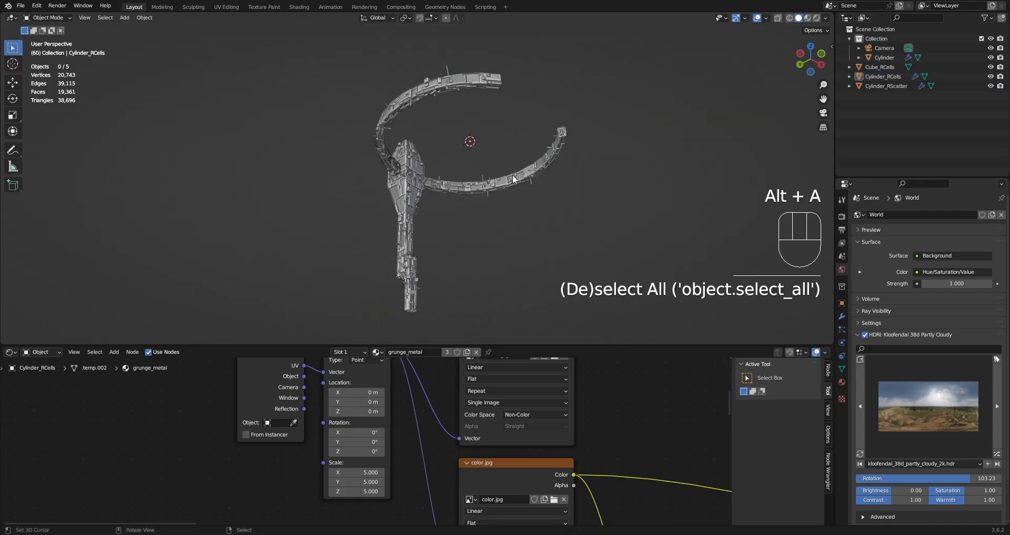
middle_drag(501, 141, 502, 143)
key(ctrl+s)
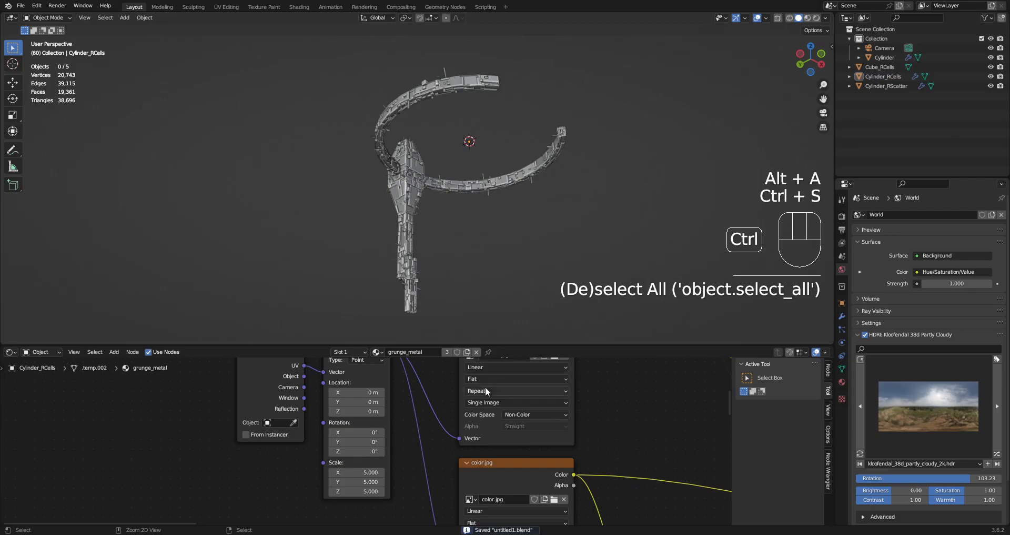
Step: Maximize the 3D viewport and frame the whole structure in it
scroll(490, 399, down, 5)
middle_drag(355, 379, 322, 290)
scroll(347, 461, up, 3)
shift+middle_drag(417, 167, 419, 164)
scroll(419, 164, up, 2)
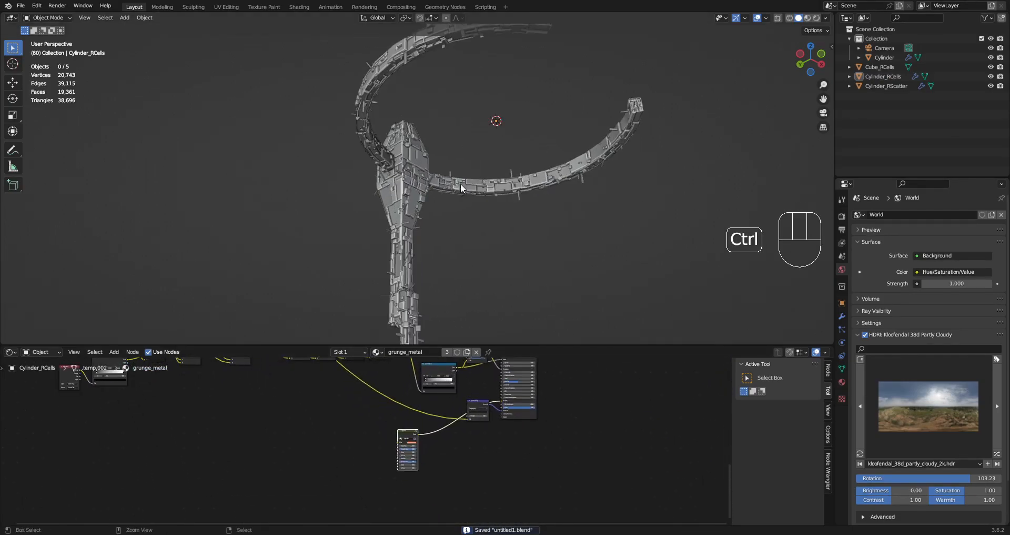
key(ctrl+space)
scroll(515, 243, down, 2)
shift+middle_drag(569, 232, 496, 210)
scroll(497, 211, up, 2)
Step: Reframe the structure against the sky and display it in rendered shading
key(z)
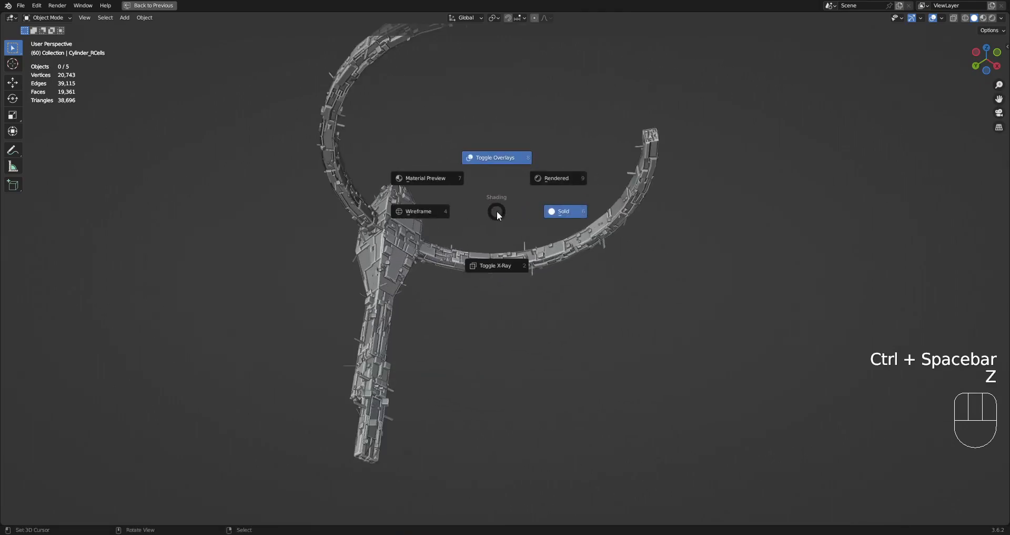
click(550, 178)
key(z)
click(608, 179)
scroll(525, 194, down, 2)
shift+middle_drag(526, 194, 544, 195)
scroll(526, 213, up, 2)
key(z)
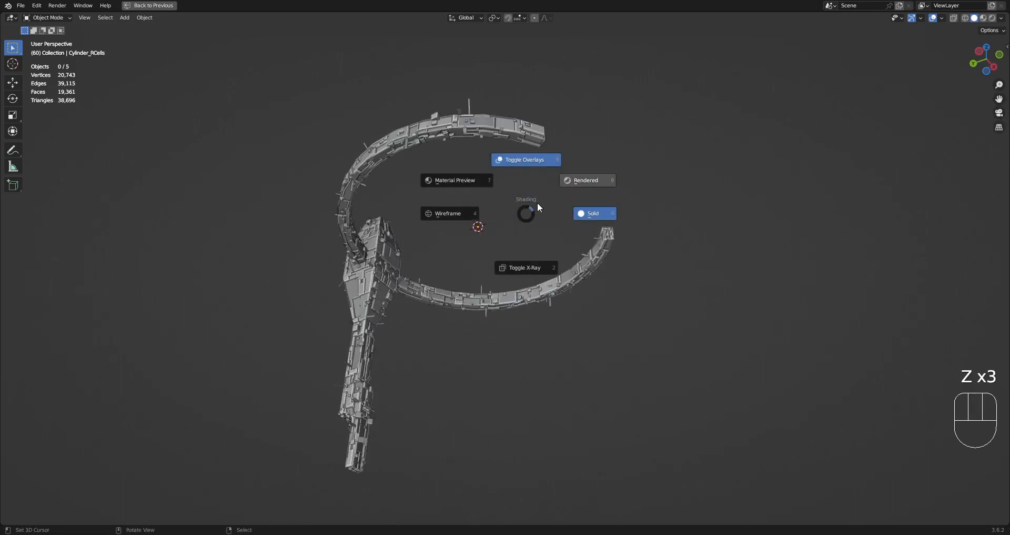
click(579, 180)
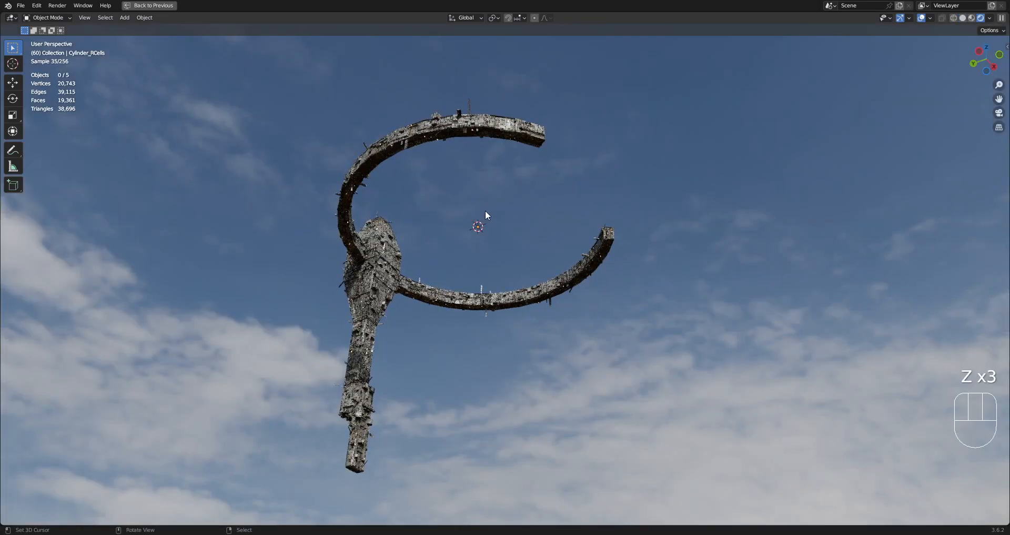
Step: Switch the viewport to solid shading and save the file
key(z)
click(550, 209)
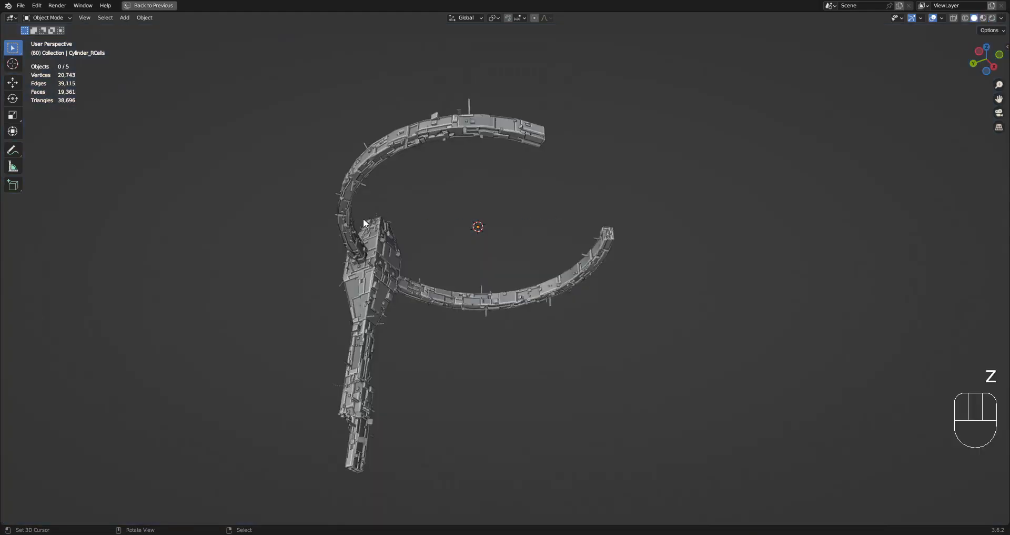
key(ctrl+s)
Step: Inspect the structure's lower curved arm up close in rendered shading, and return to solid shading
key(z)
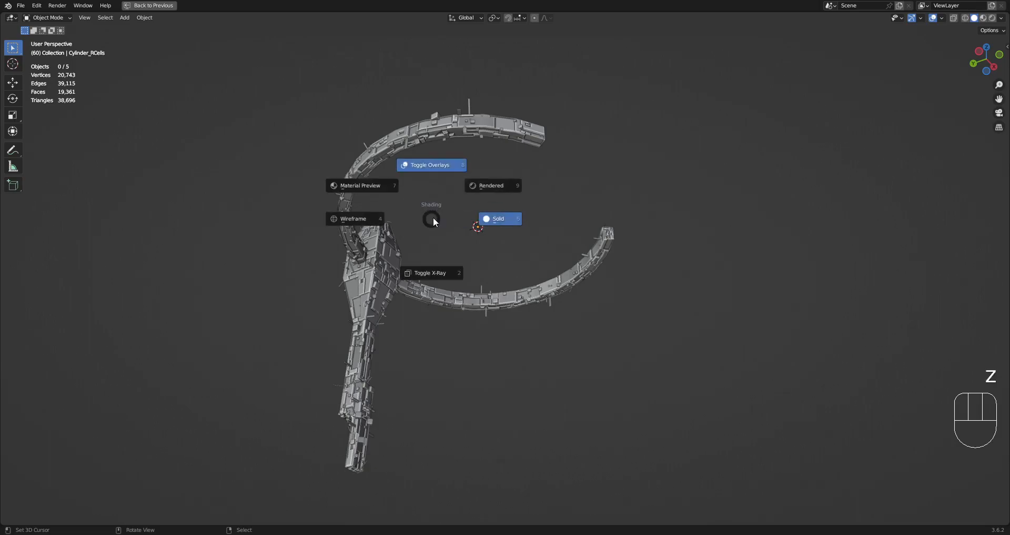
click(491, 180)
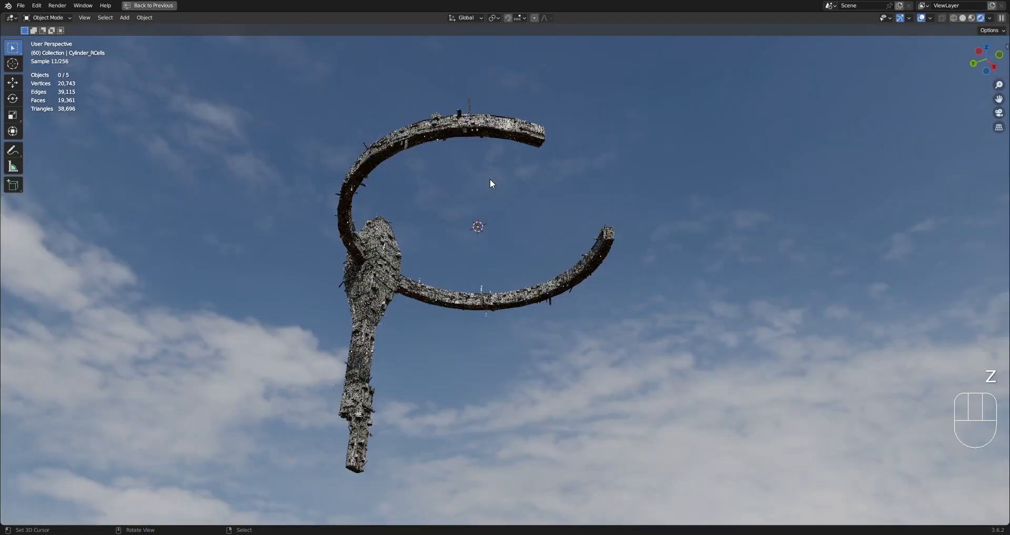
mouse_move(490, 178)
middle_down()
mouse_move(536, 230)
mouse_move(579, 232)
middle_up()
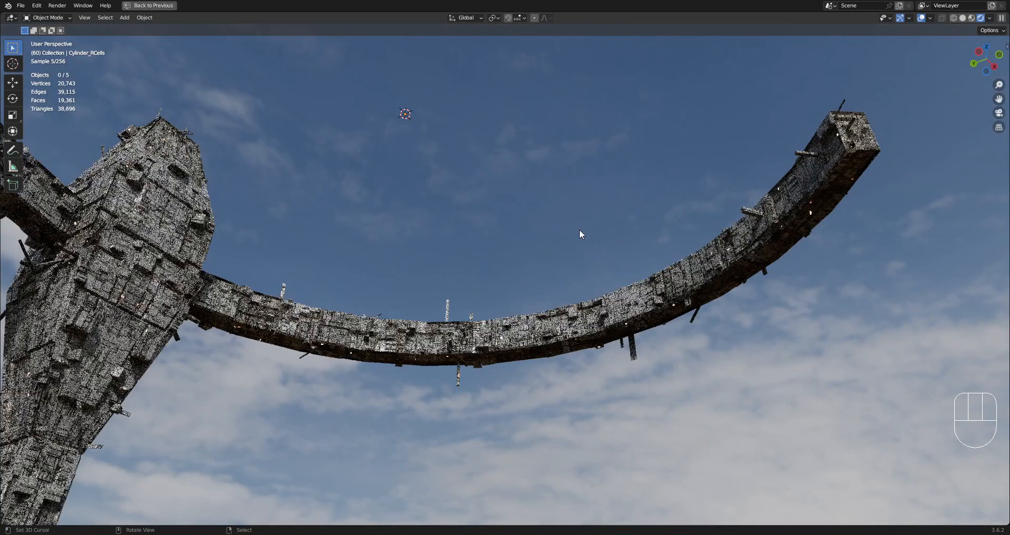
key(z)
click(635, 233)
Step: Preview the whole structure small against the sky in rendered shading, and return to solid shading
scroll(441, 257, down, 5)
mouse_move(441, 256)
shift+middle_down()
mouse_move(525, 266)
mouse_move(503, 265)
shift+middle_up()
scroll(463, 251, down, 6)
key(z)
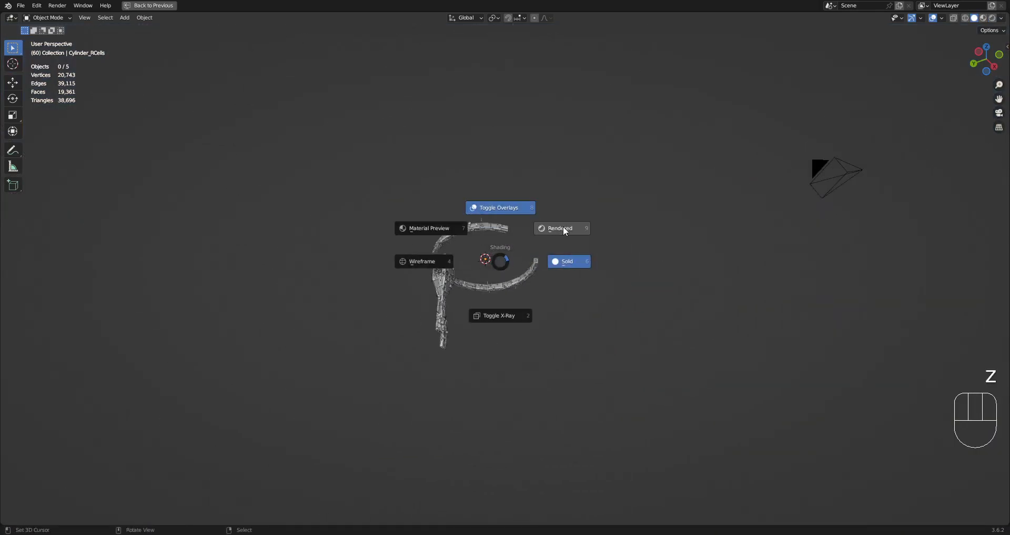
click(563, 227)
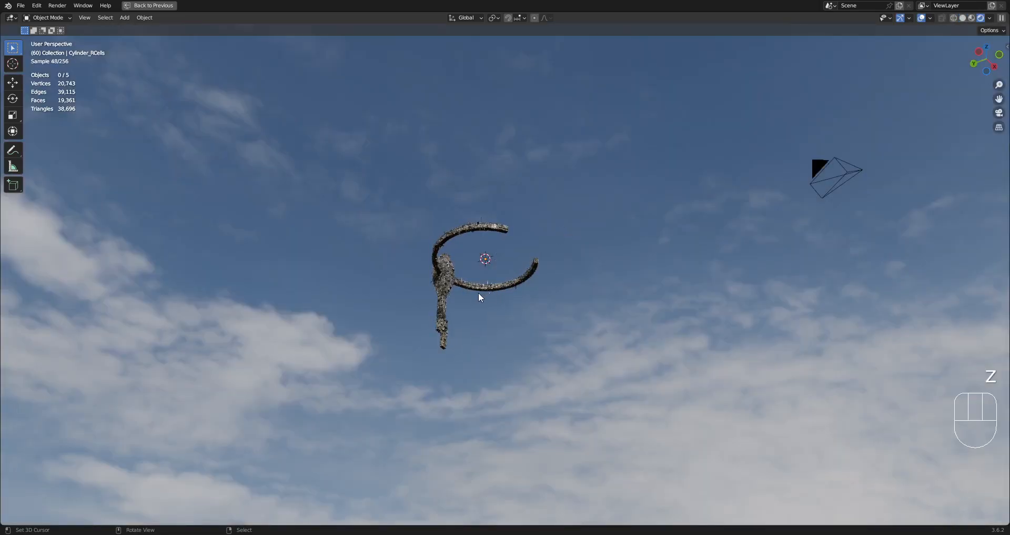
key(z)
click(475, 257)
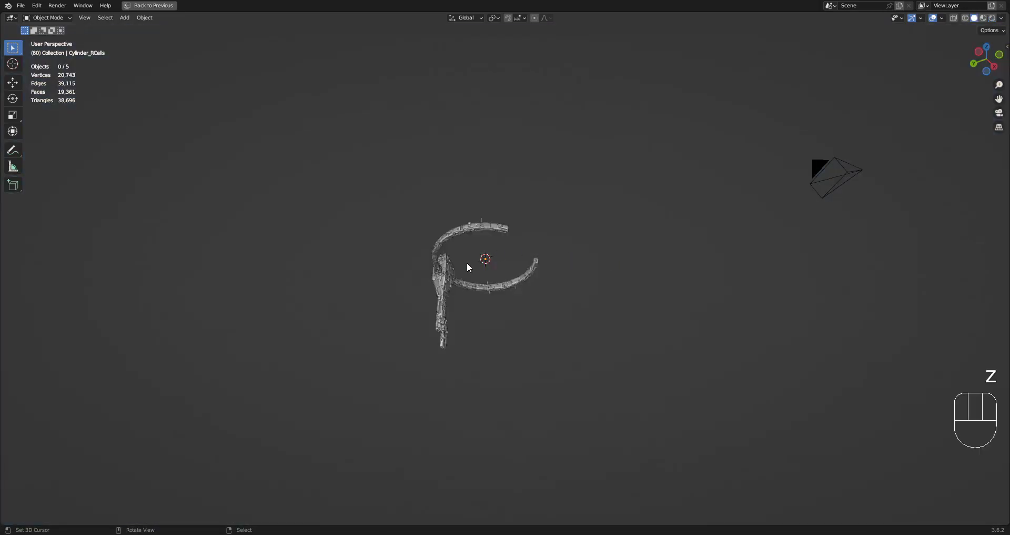
Step: Hide the viewport overlays and preview the unobstructed structure in rendered shading
key(shift+alt+z)
key(z)
click(770, 182)
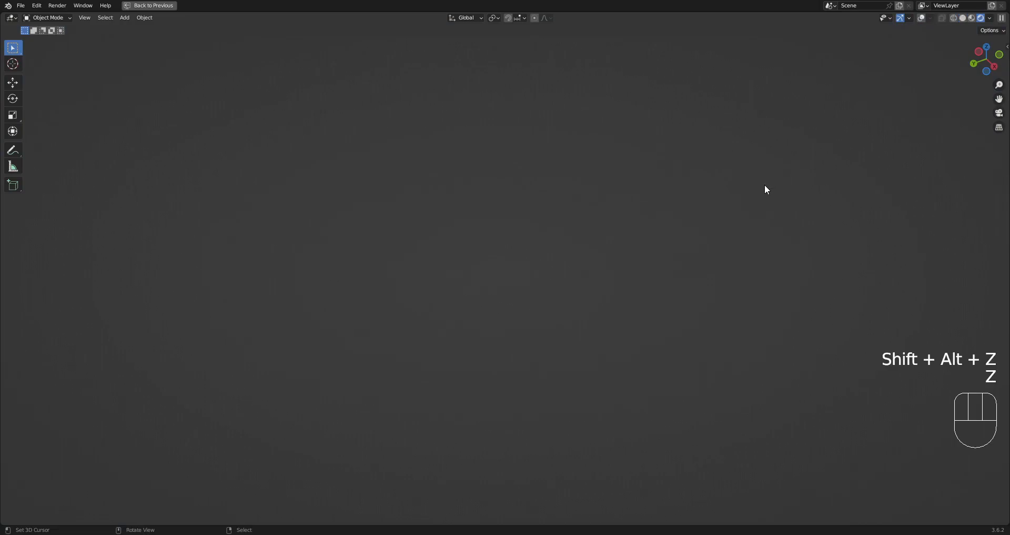
key(z)
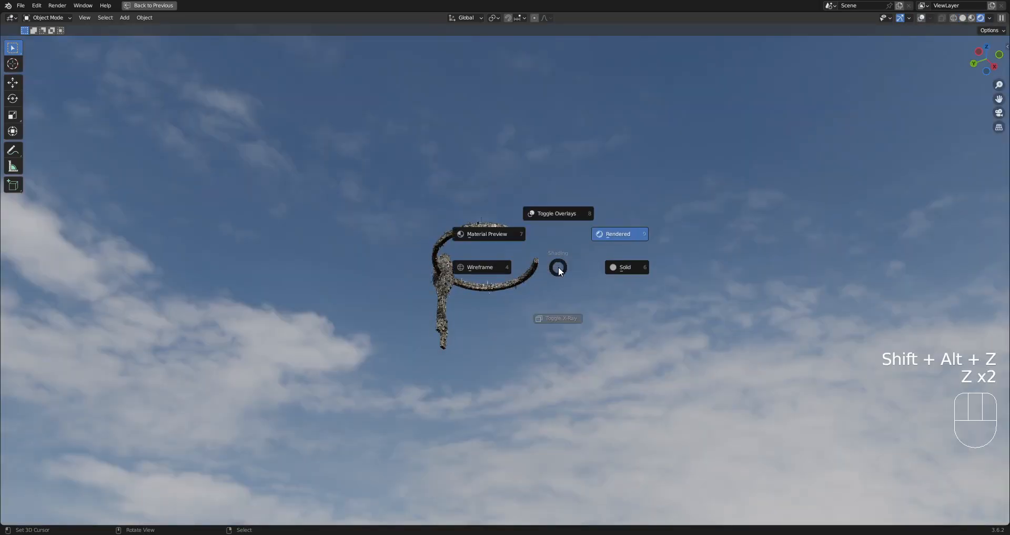
click(619, 265)
click(483, 216)
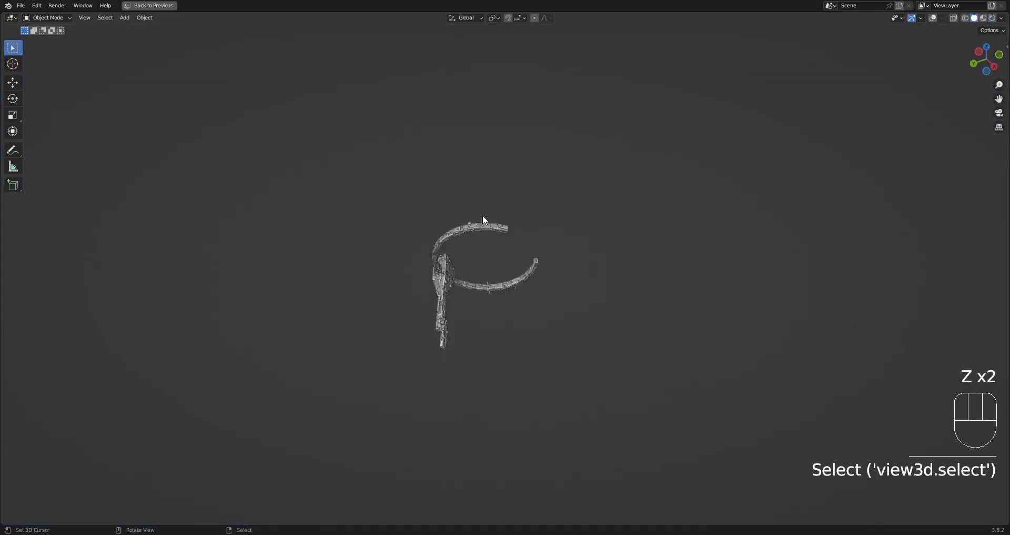
key(shift+alt+z)
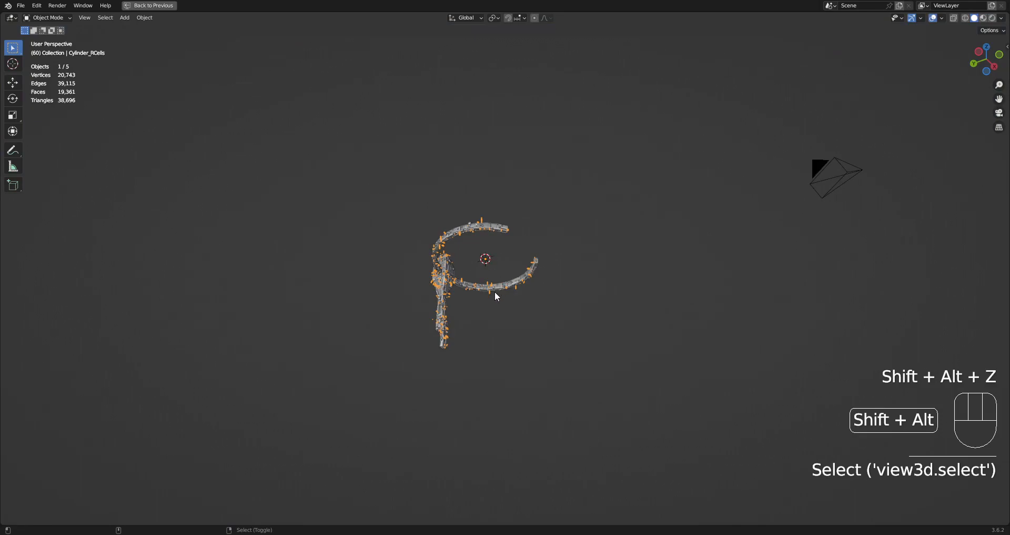
key(shift+alt+z)
key(z)
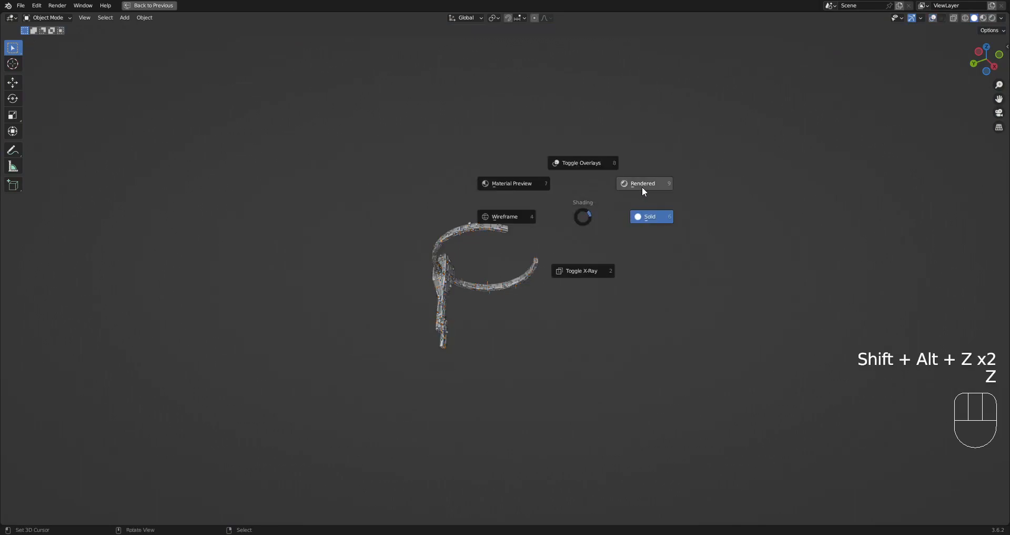
click(643, 187)
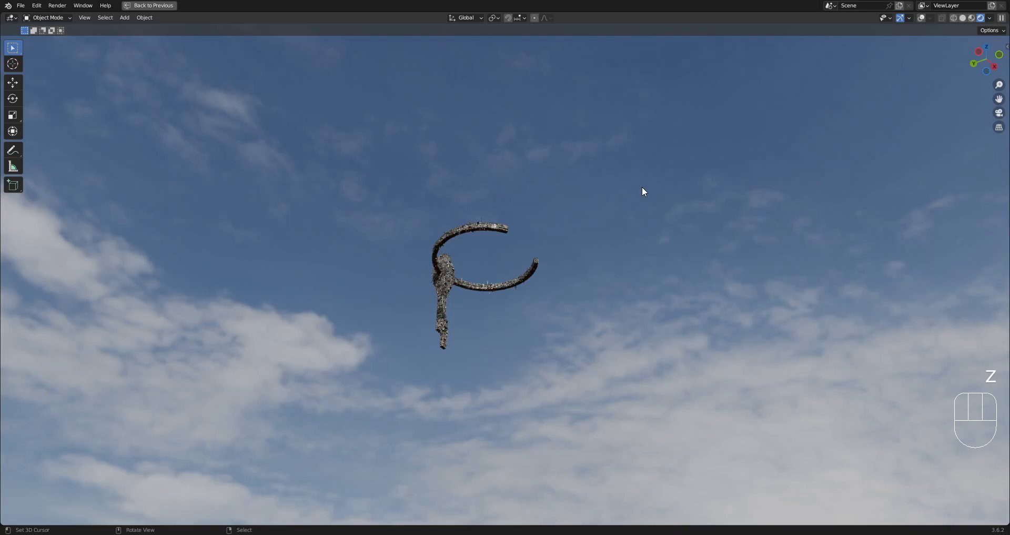
Step: Check the structure from much farther away in rendered shading, and return to a closer solid view
key(z)
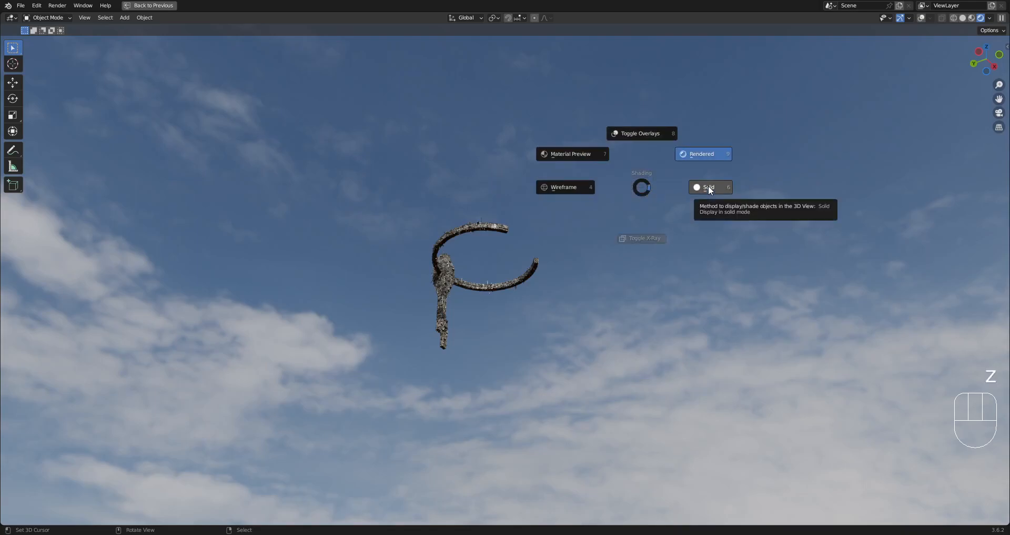
click(708, 187)
key(z)
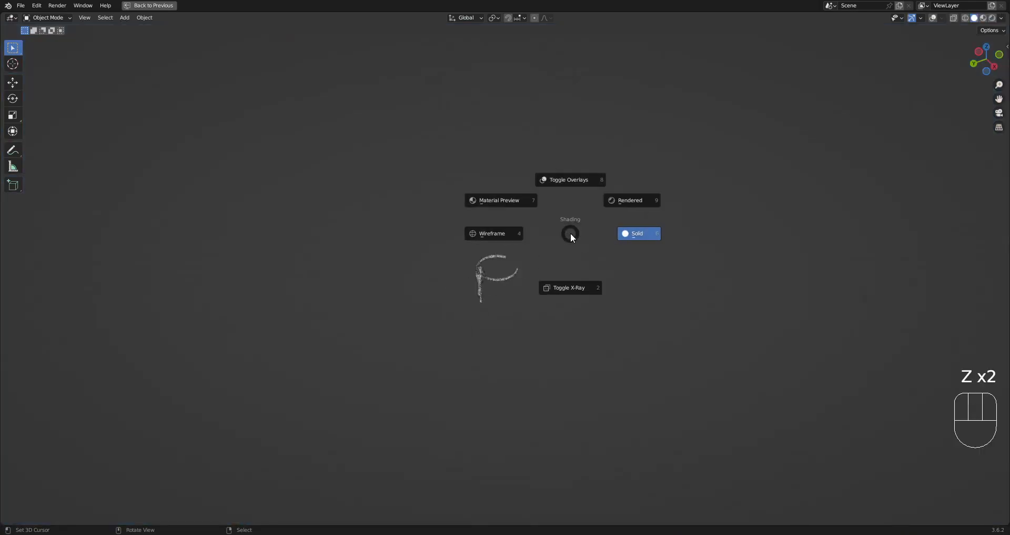
click(635, 198)
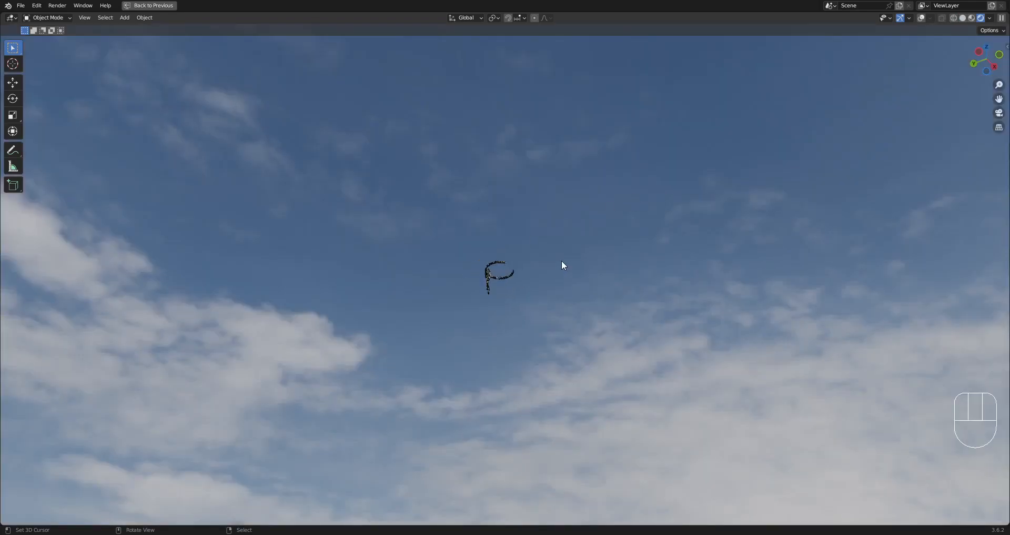
key(z)
click(605, 266)
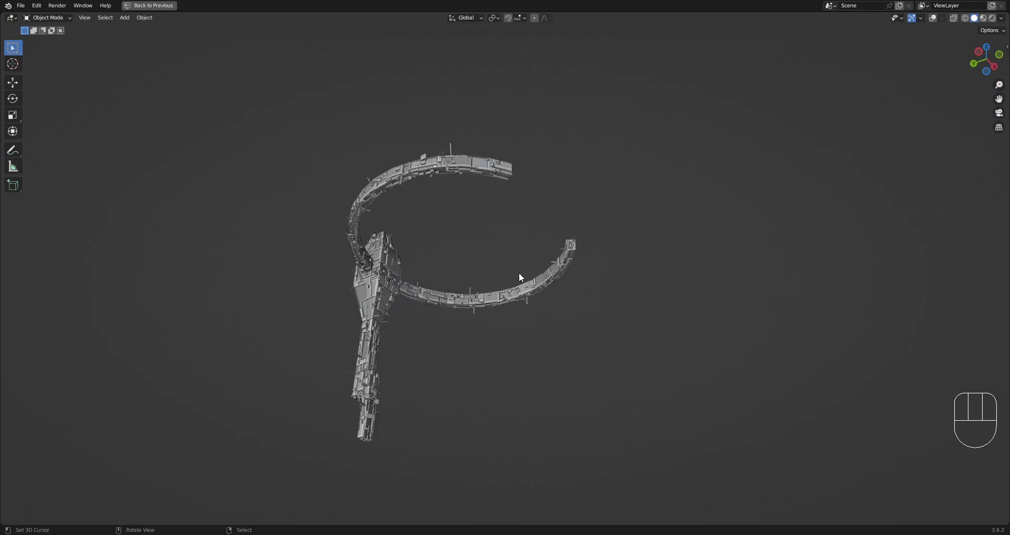
Step: Show the viewport overlays again over the structure seen from its other side and save the file
click(475, 311)
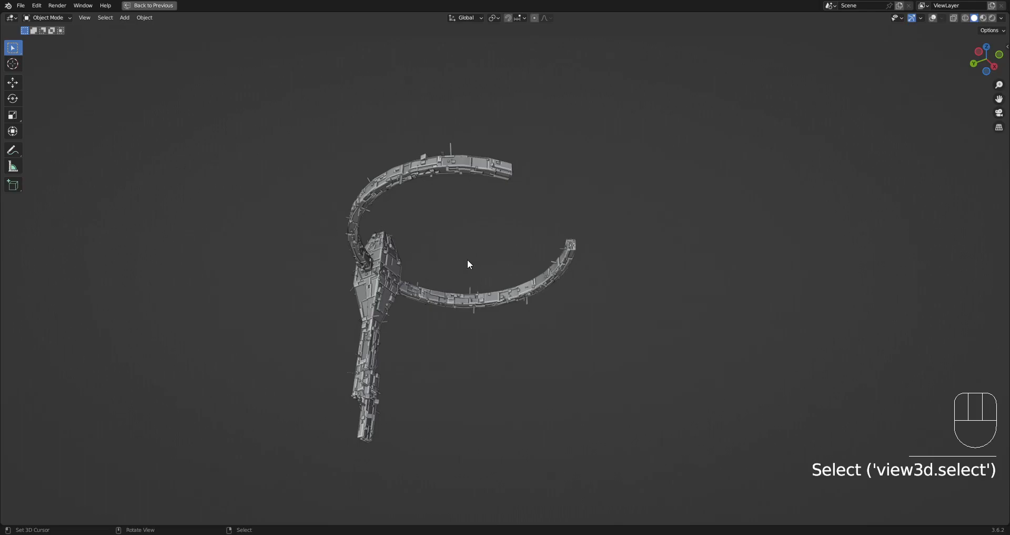
middle_drag(484, 256, 496, 192)
key(shift+alt+z)
key(ctrl+s)
Step: Select all four mesh objects of the structure by grouping from Cylinder_RScatter and save the file
click(466, 171)
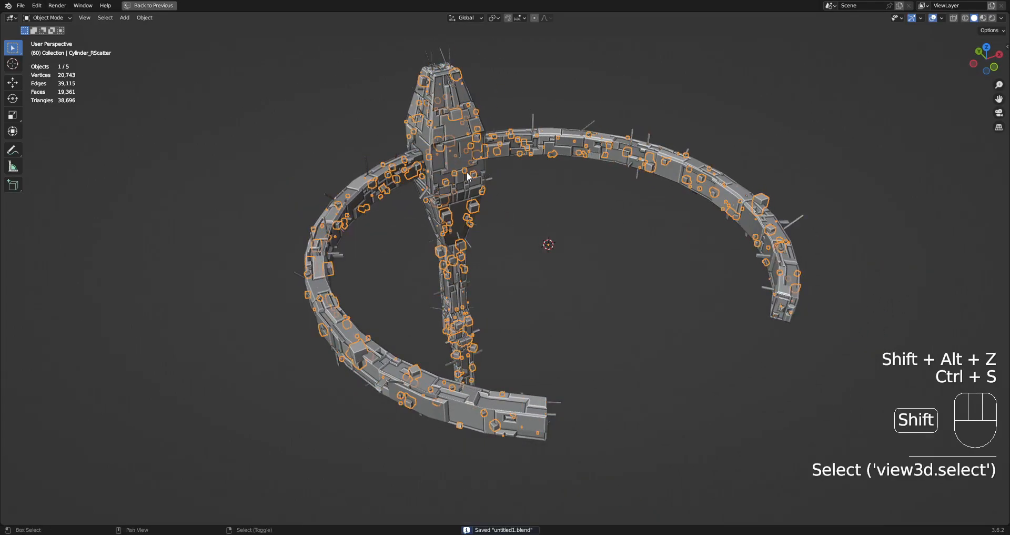
key(shift+g)
click(467, 172)
key(ctrl+s)
key(Tab)
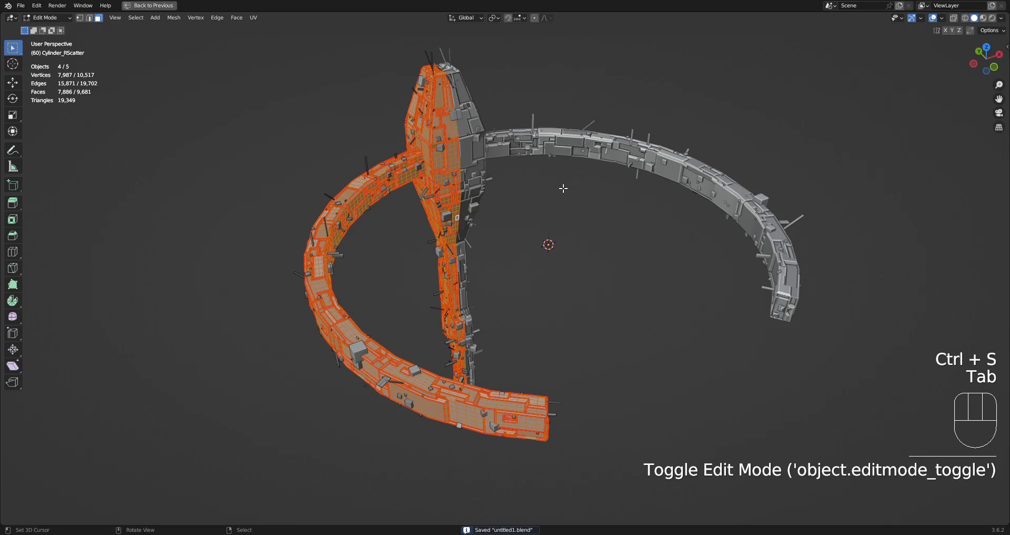
key(Tab)
key(ctrl+s)
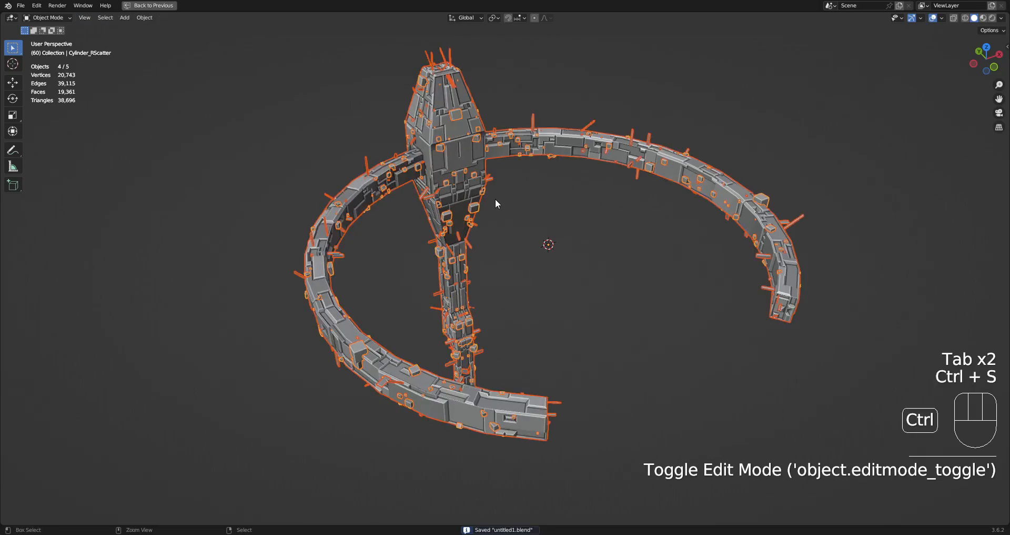
Step: Join the selected mesh objects into one with Random Flow's Join Objects
key(shift+q)
mouse_move(531, 250)
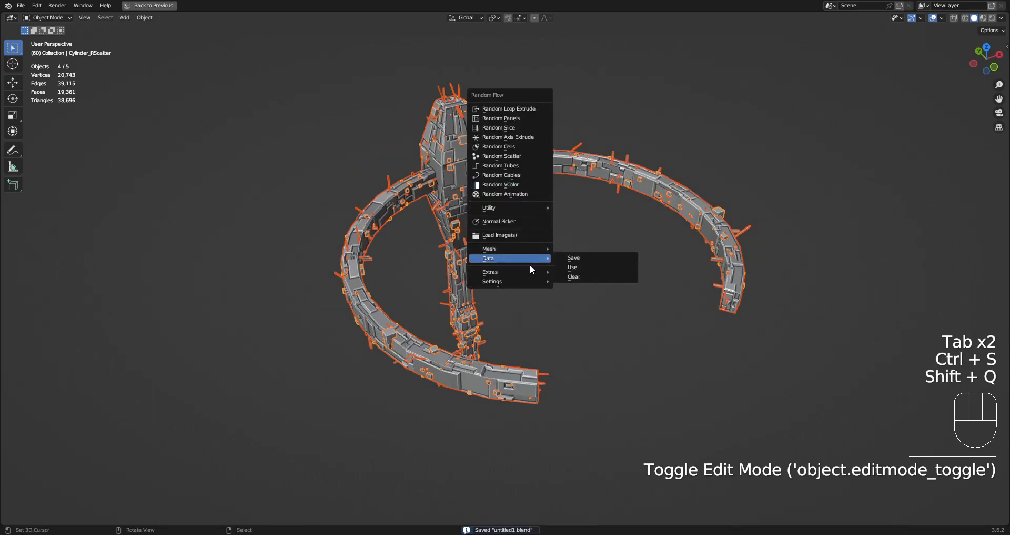
mouse_move(531, 271)
click(570, 276)
click(571, 300)
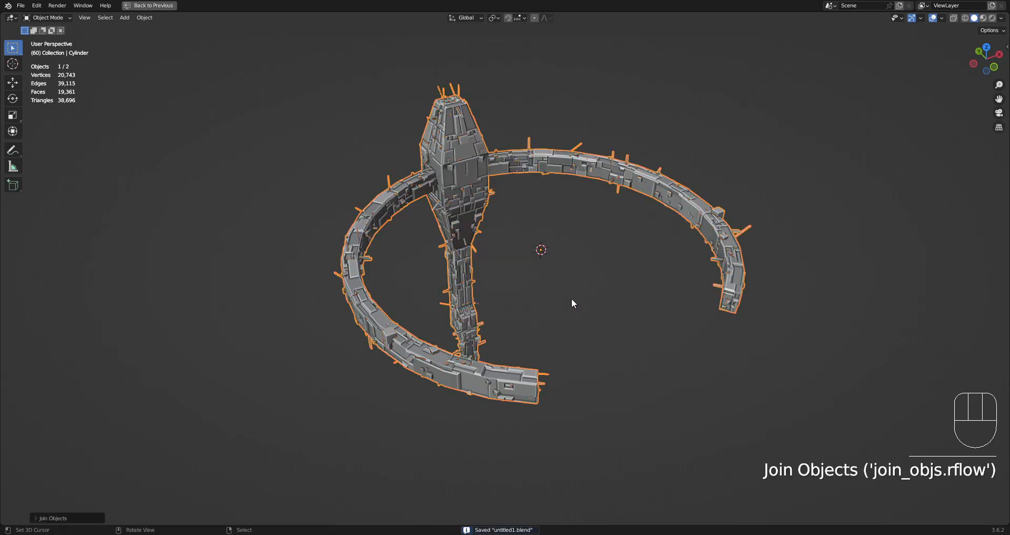
Step: Examine the joined Cylinder in Edit Mode with its whole mesh selected, and return to Object Mode
key(alt+a)
click(441, 125)
key(Tab)
key(alt+a)
middle_drag(582, 257, 535, 232)
key(a)
key(Tab)
key(Tab)
key(a)
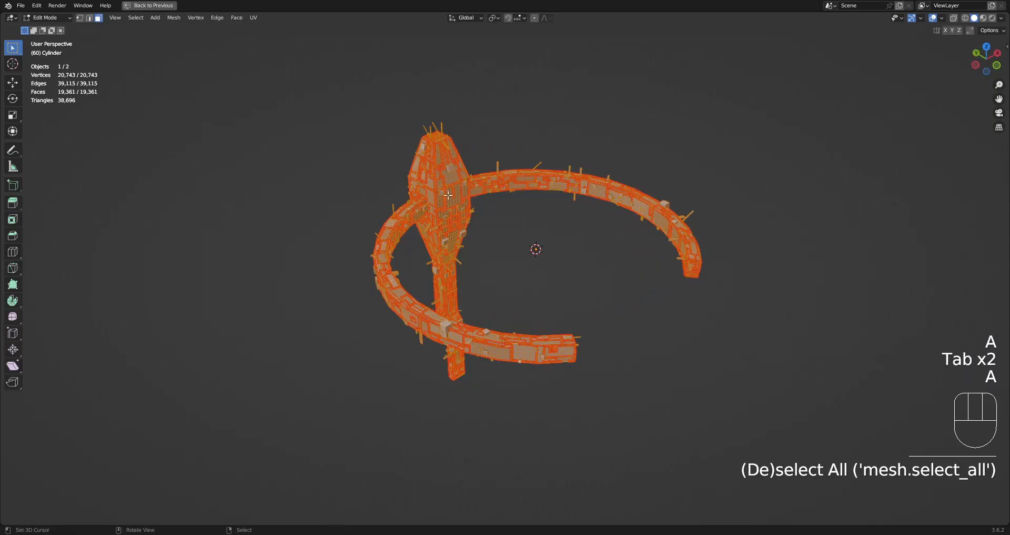
key(Tab)
Step: Look at the vertex groups stored on the joined Cylinder
key(ctrl+space)
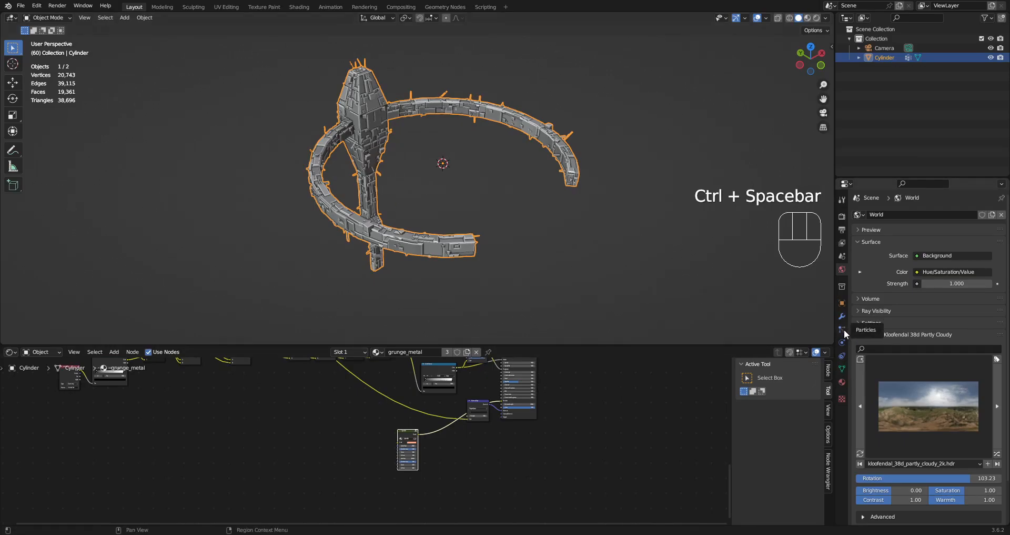
click(842, 368)
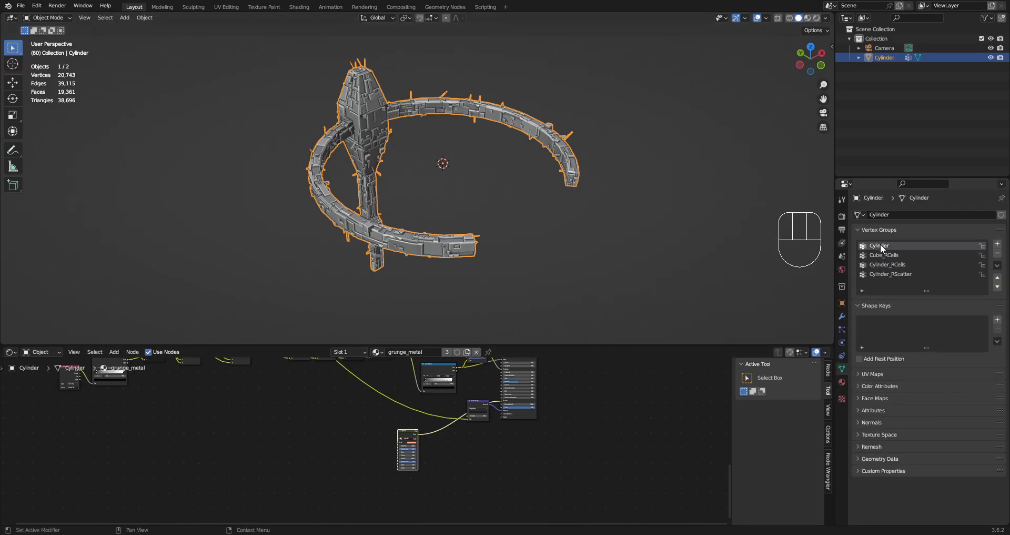
key(ctrl+space)
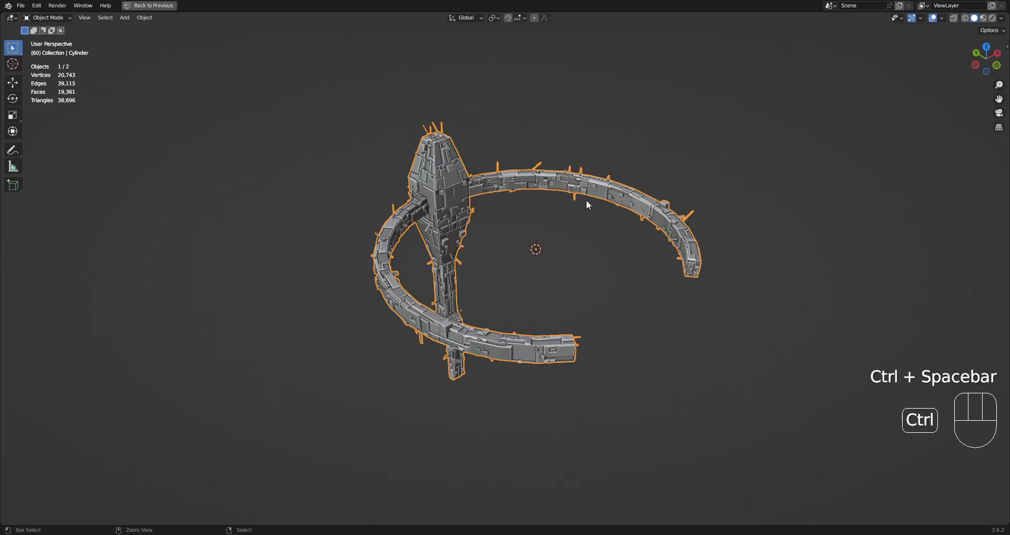
Step: Save the file and split the joined mesh with Random Flow's Split Mesh, using Cylinder as the split source
key(ctrl+s)
key(shift+q)
mouse_move(586, 200)
click(633, 211)
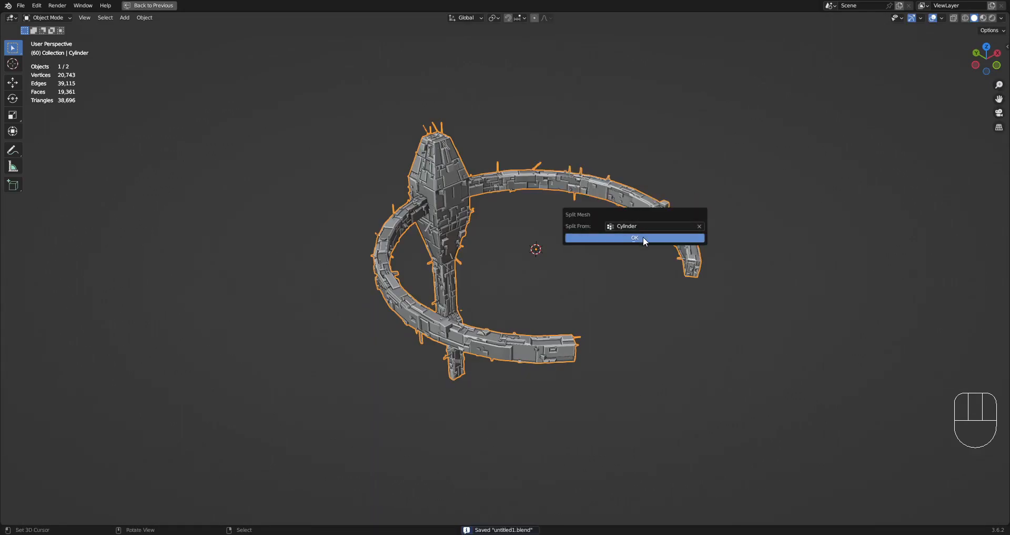
click(643, 237)
Step: Try moving the split Cylinder_RCells and Cylinder_RScatter pieces away from the structure
key(ctrl+space)
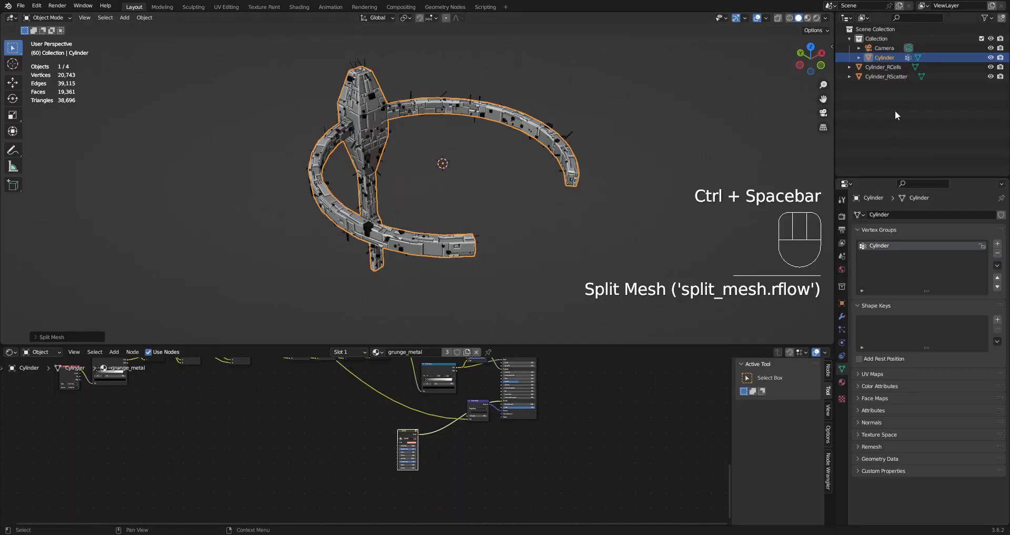
click(890, 68)
key(g)
click(868, 77)
key(g)
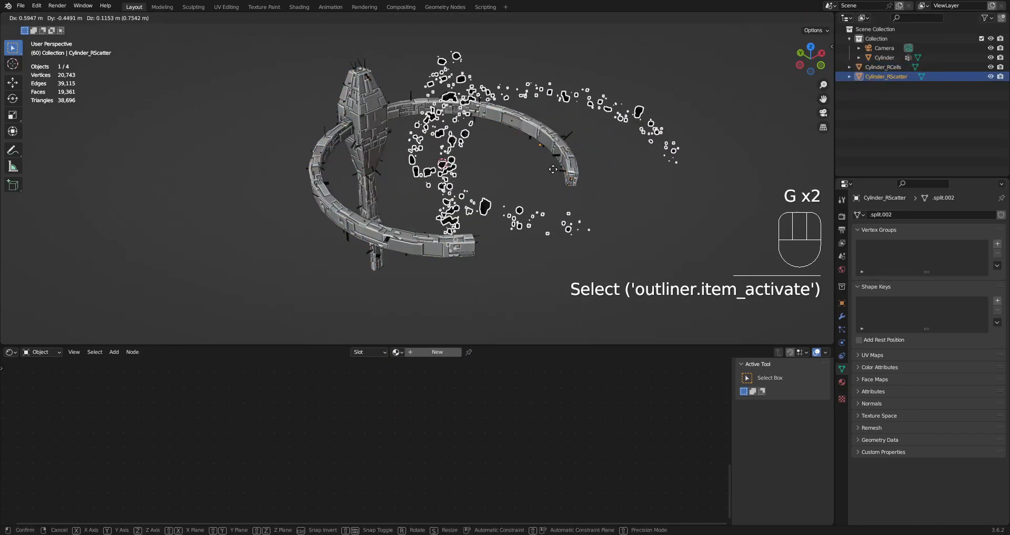
key(alt+a)
Step: Undo the piece moves and the mesh split, save the file and maximize the 3D viewport
key(ctrl+z)
key(ctrl+z)
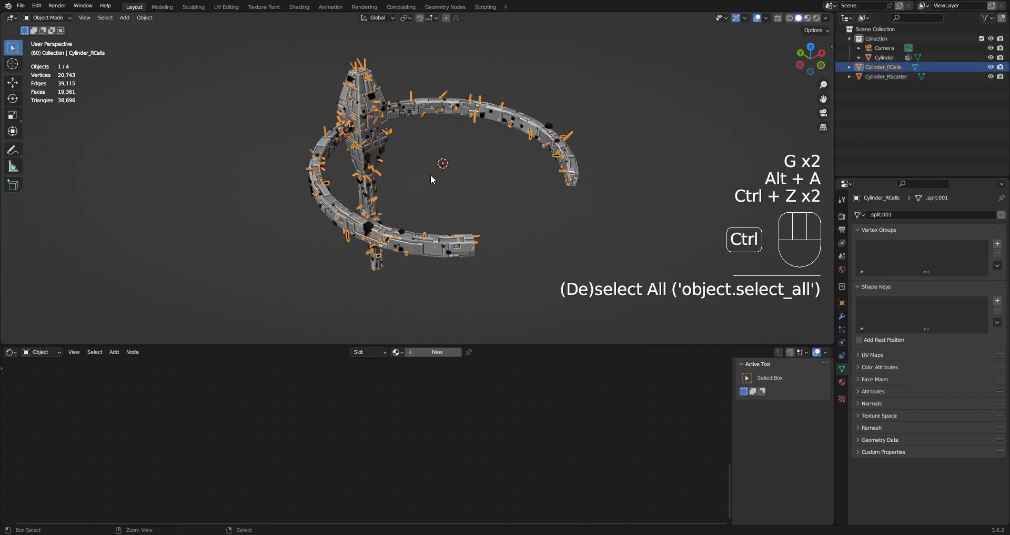
key(ctrl+z)
key(ctrl+z)
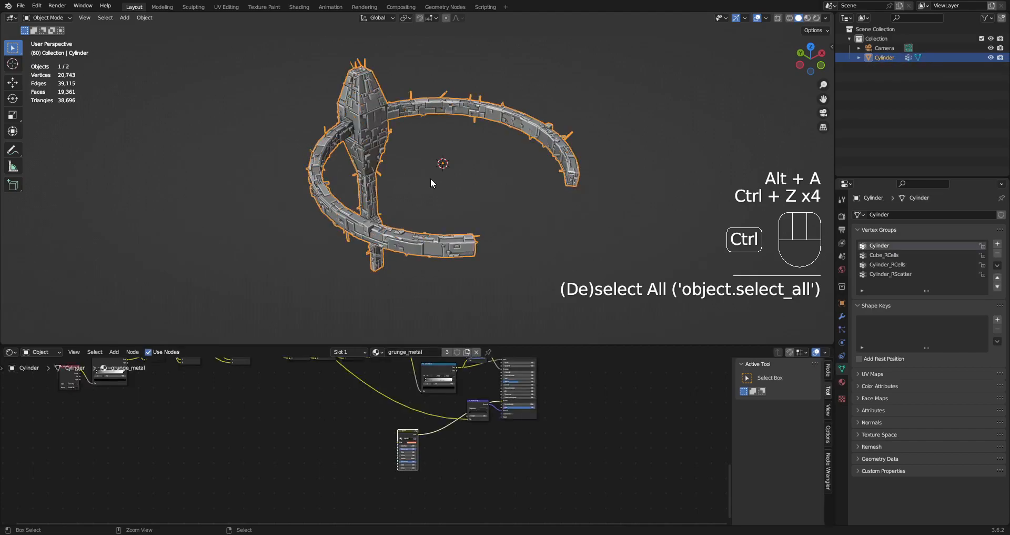
key(ctrl+s)
key(ctrl+space)
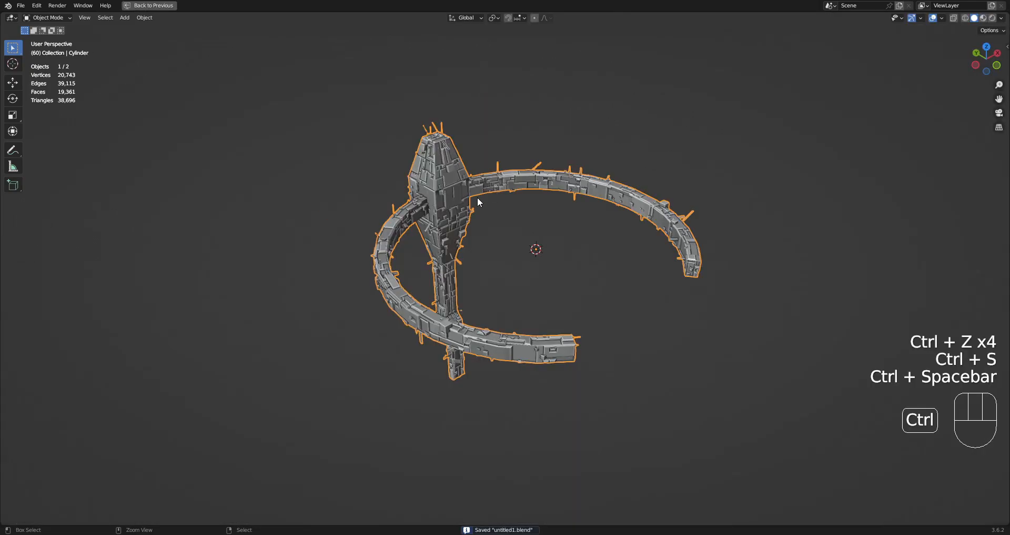
Step: Undo the join back to the four separate structure pieces, save the file and maximize the 3D viewport
key(ctrl+z)
key(ctrl+z)
key(ctrl+z)
key(ctrl+z)
key(ctrl+z)
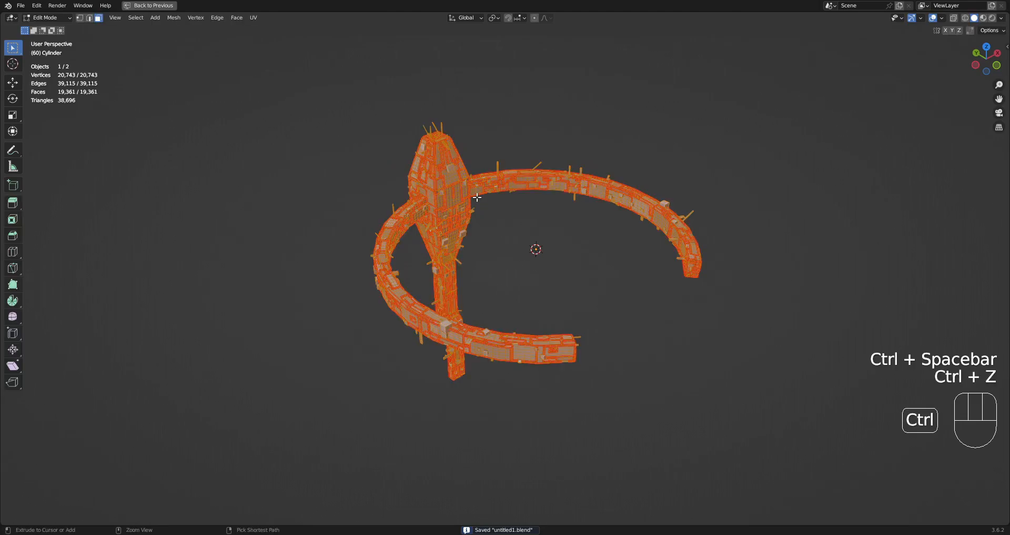
key(ctrl+z)
key(ctrl+z)
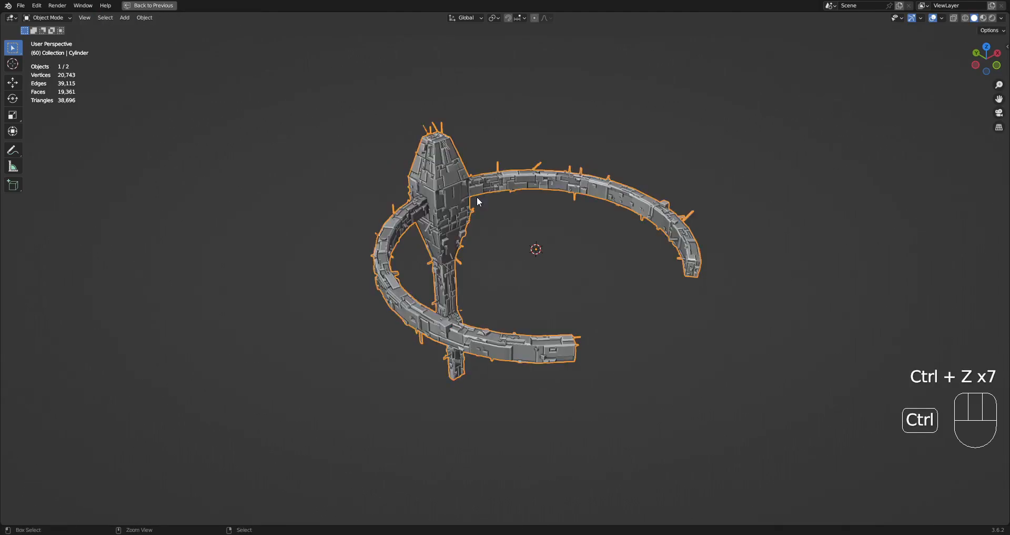
key(ctrl+space)
key(ctrl+z)
key(ctrl+z)
key(ctrl+z)
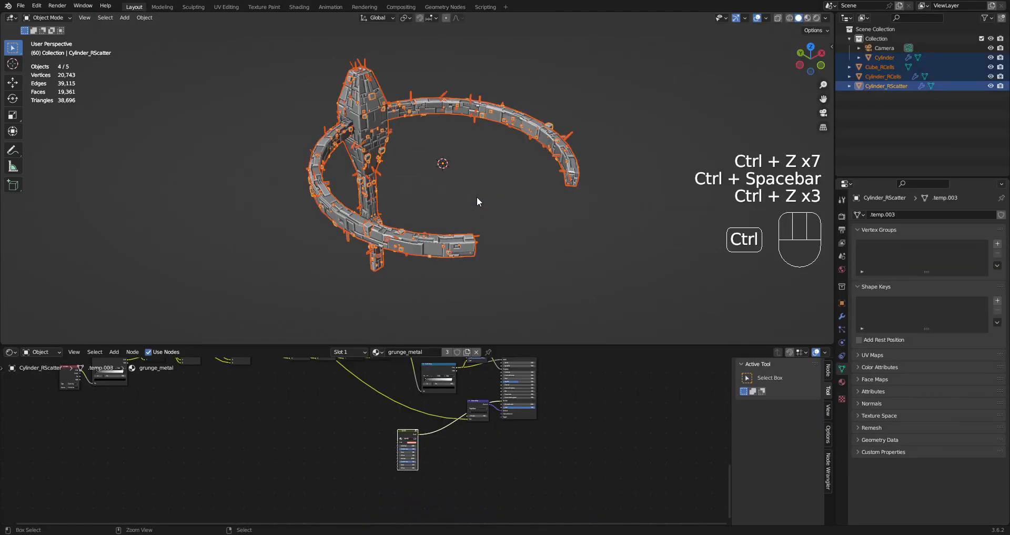
key(ctrl+s)
key(ctrl+space)
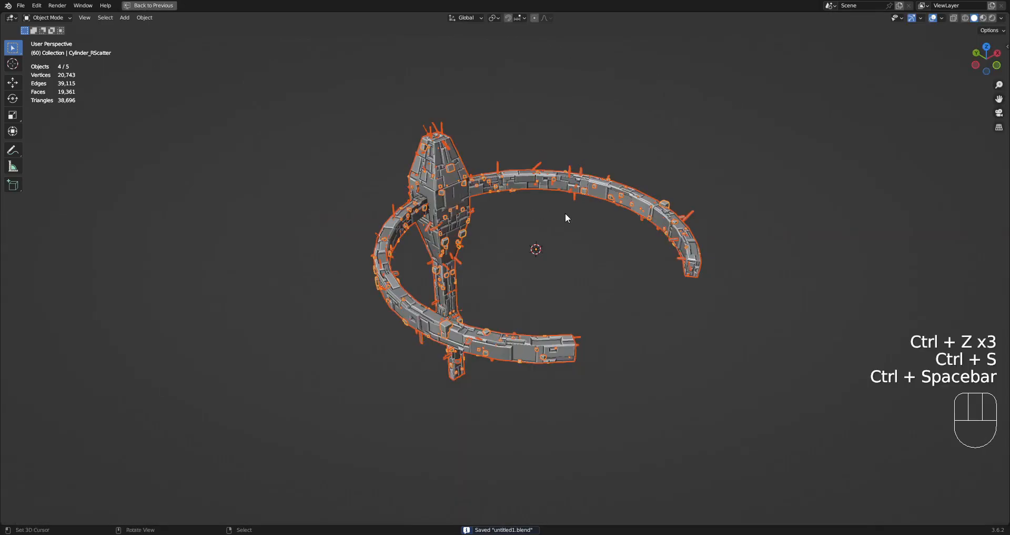
Step: Join all selected structure pieces into Cylinder with Random Flow's Join Objects and select the joined mesh
key(shift+q)
mouse_move(565, 213)
click(613, 212)
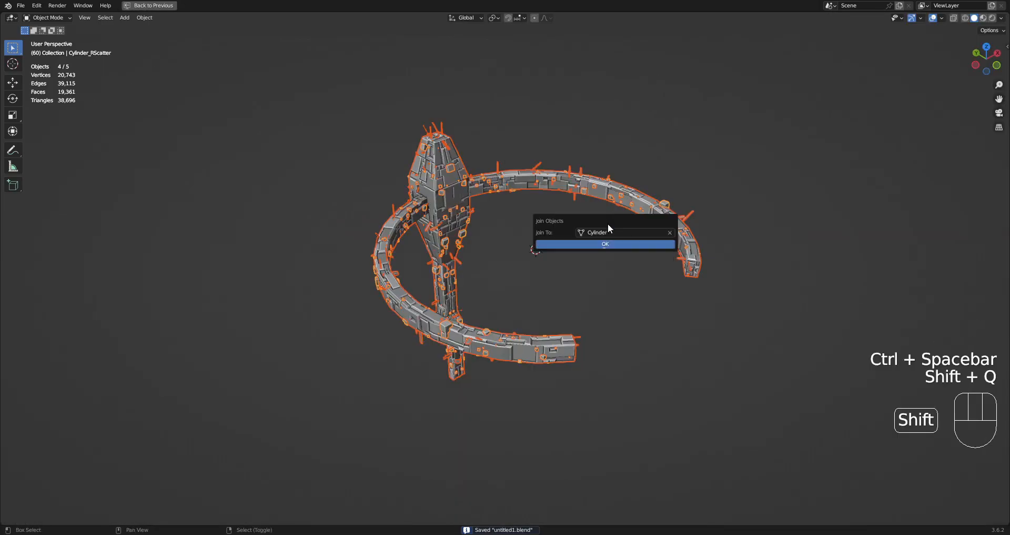
click(621, 245)
click(464, 202)
Step: Apply Limited Dissolve to all faces of the joined Cylinder and inspect the simplified structure
key(Tab)
key(a)
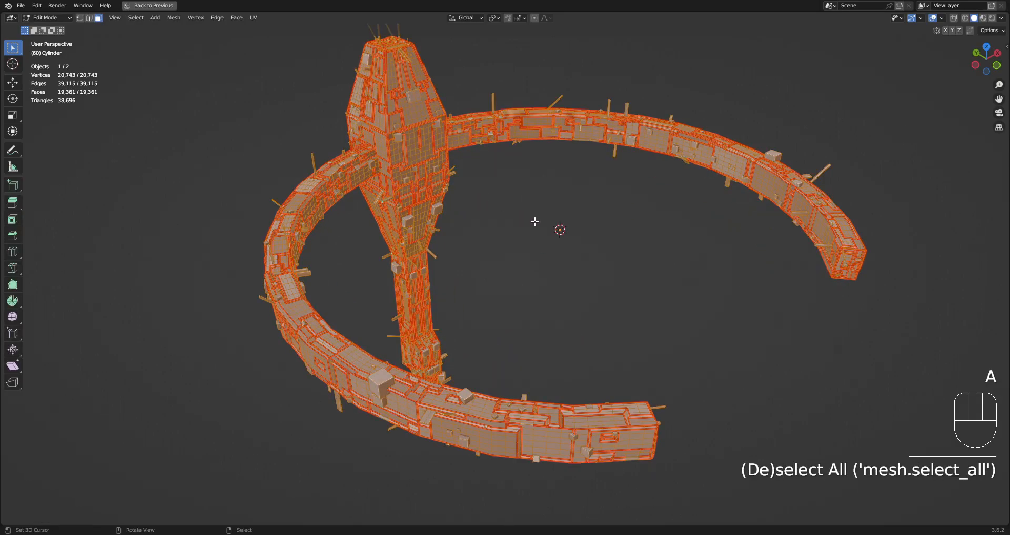
key(x)
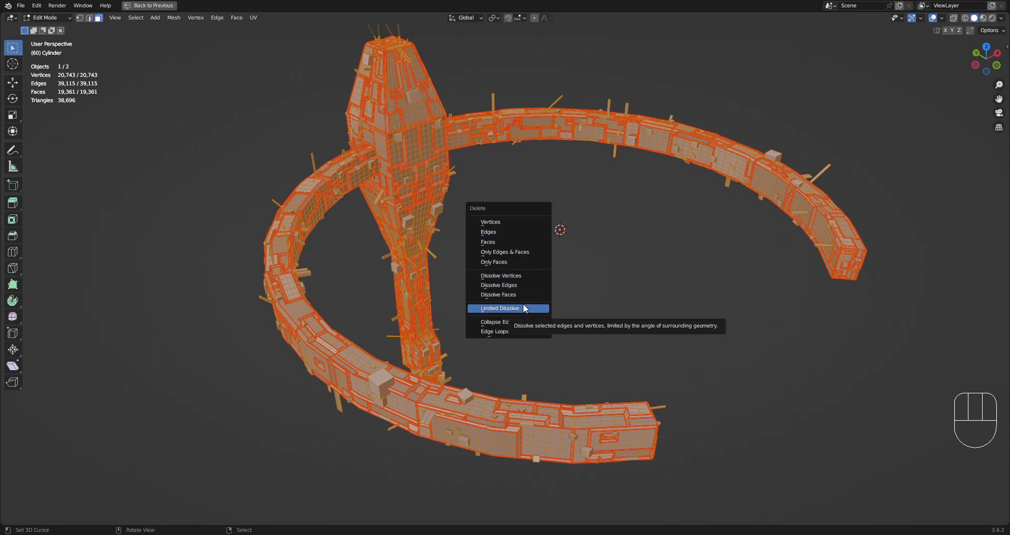
key(x)
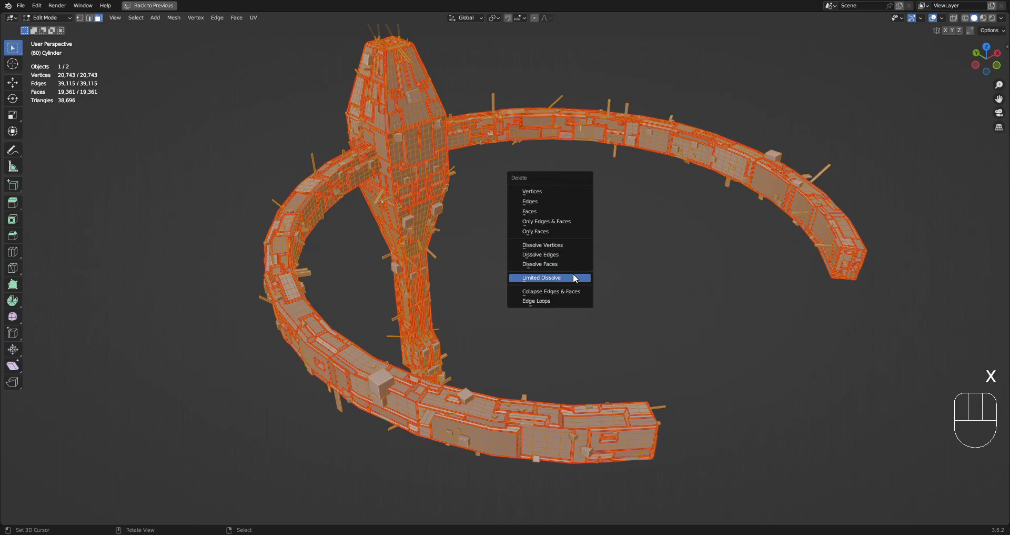
click(574, 276)
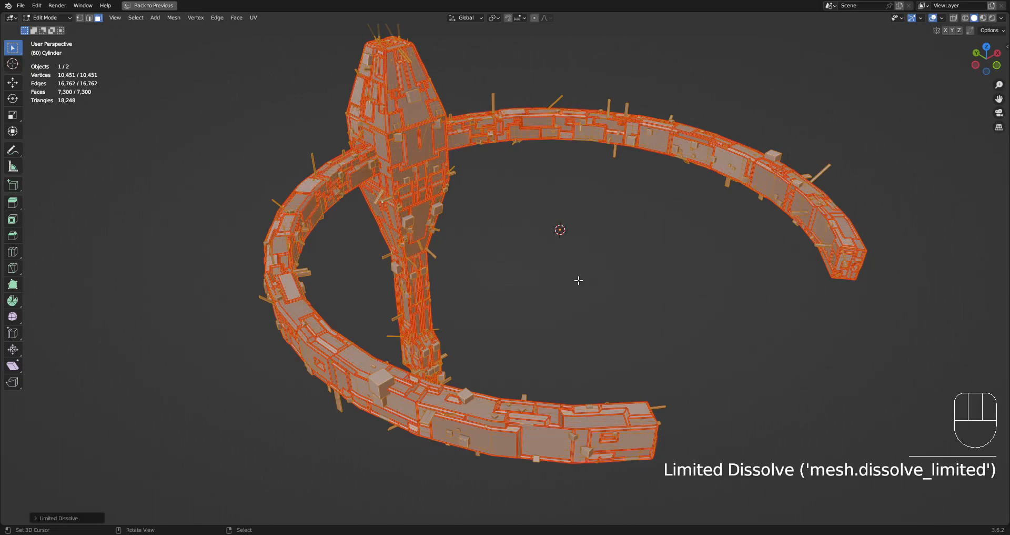
key(F9)
key(Tab)
scroll(526, 303, down, 3)
middle_drag(526, 303, 622, 278)
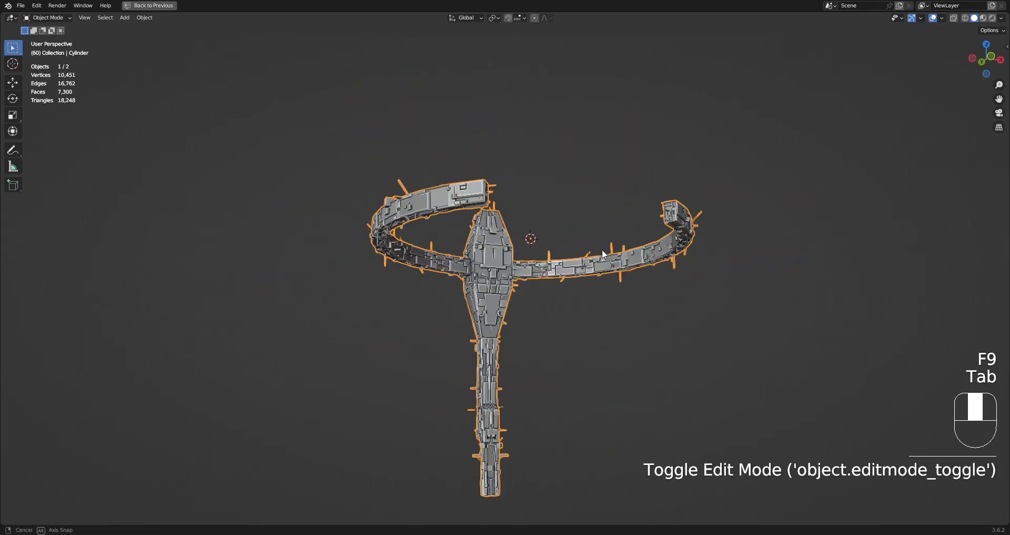
key(alt+a)
key(Tab)
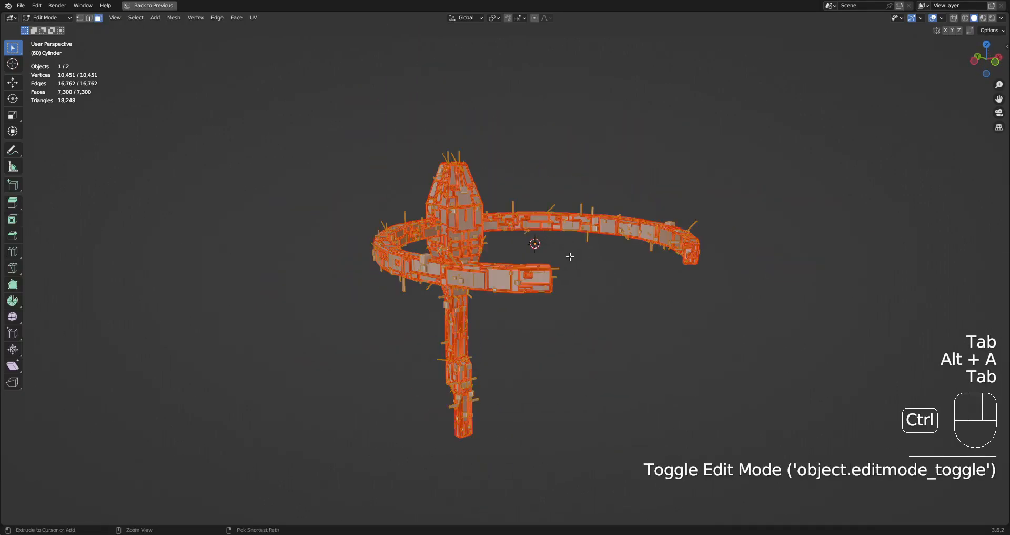
Step: Undo the Limited Dissolve on the joined Cylinder
key(ctrl+z)
key(ctrl+z)
key(ctrl+z)
key(ctrl+z)
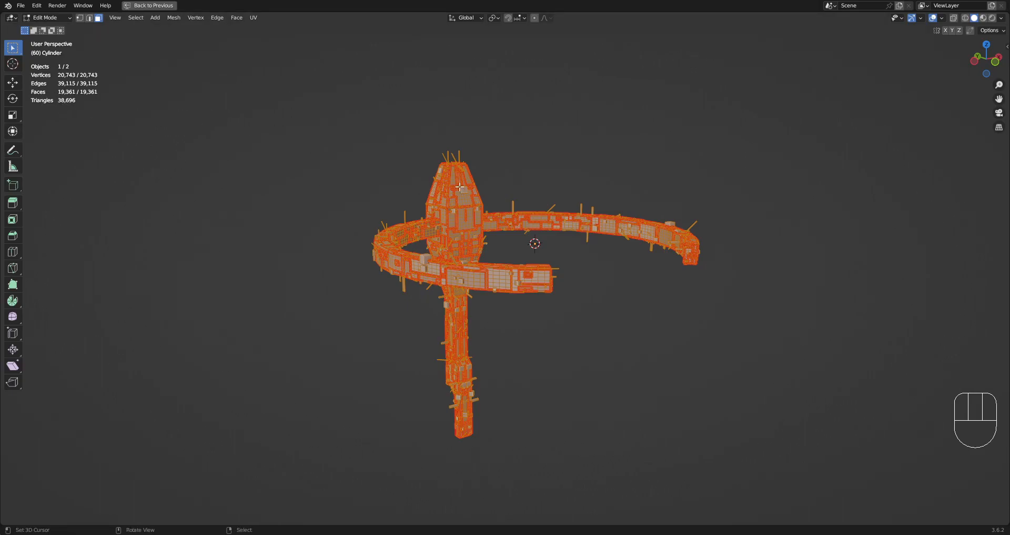
Step: Reapply Limited Dissolve to the whole joined Cylinder and return to Object Mode in the full editor layout
middle_drag(456, 186, 477, 217)
key(x)
click(477, 217)
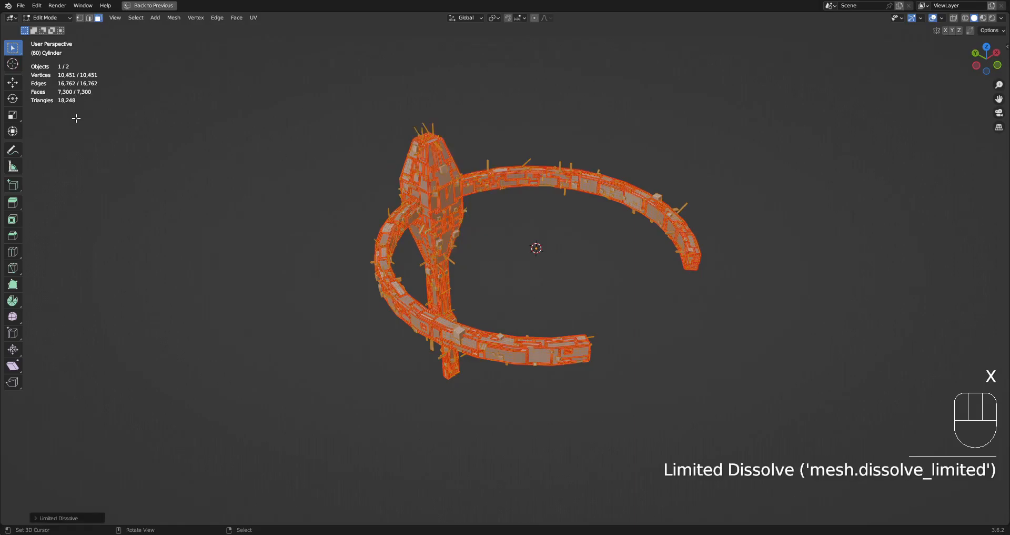
middle_drag(582, 244, 592, 282)
key(Tab)
scroll(569, 248, up, 5)
scroll(557, 223, down, 5)
key(ctrl+space)
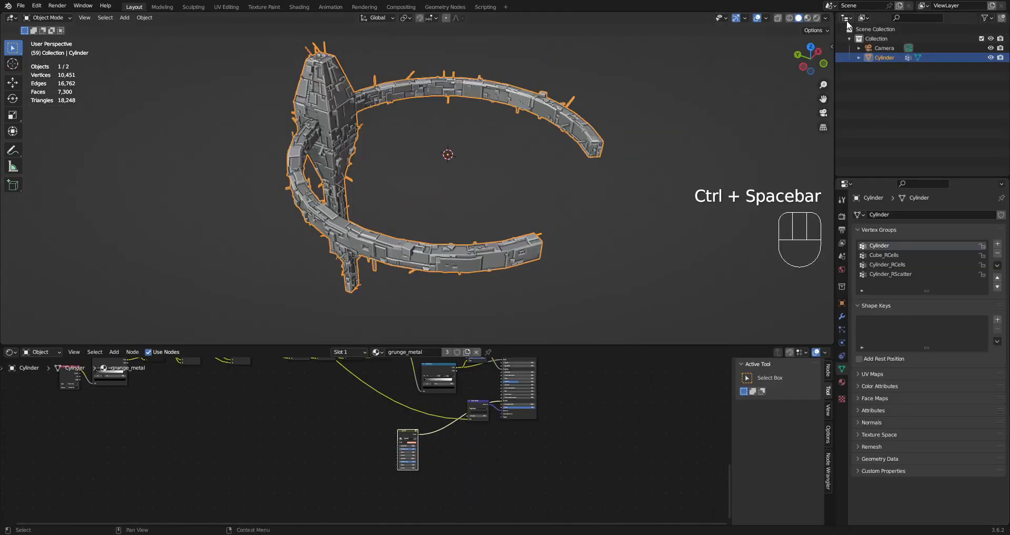
Step: Look at the Asset Browser in place of the Outliner and restore the Outliner
click(846, 18)
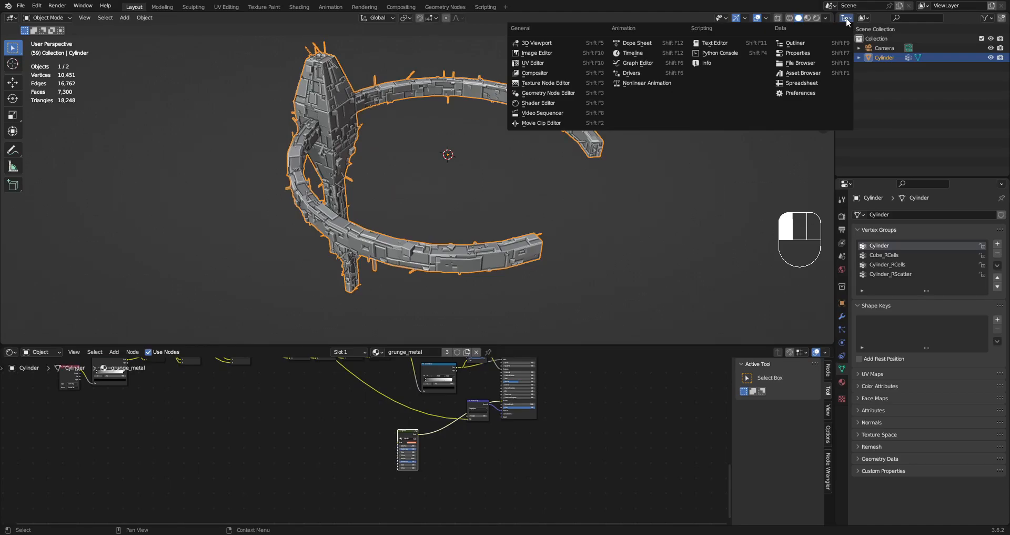
click(807, 71)
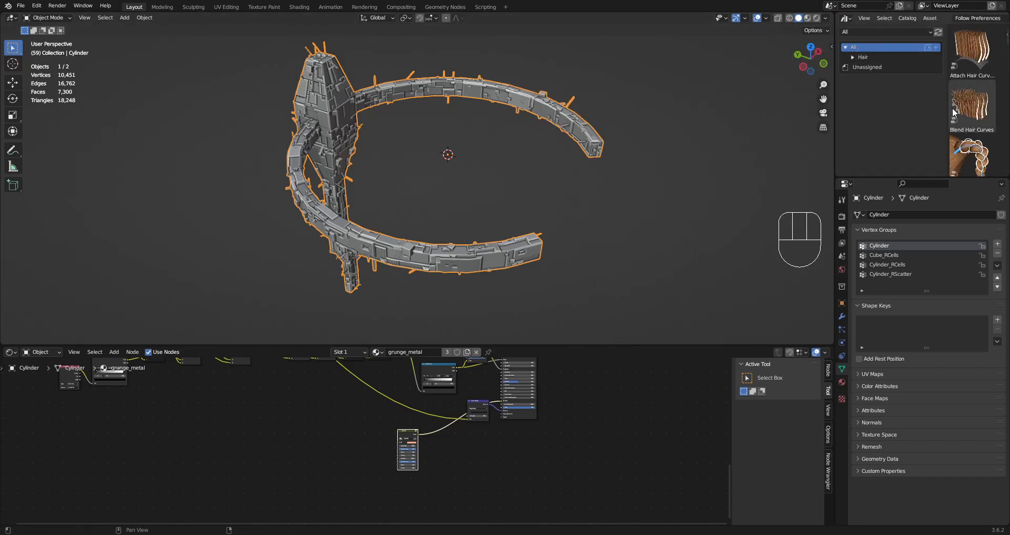
click(845, 18)
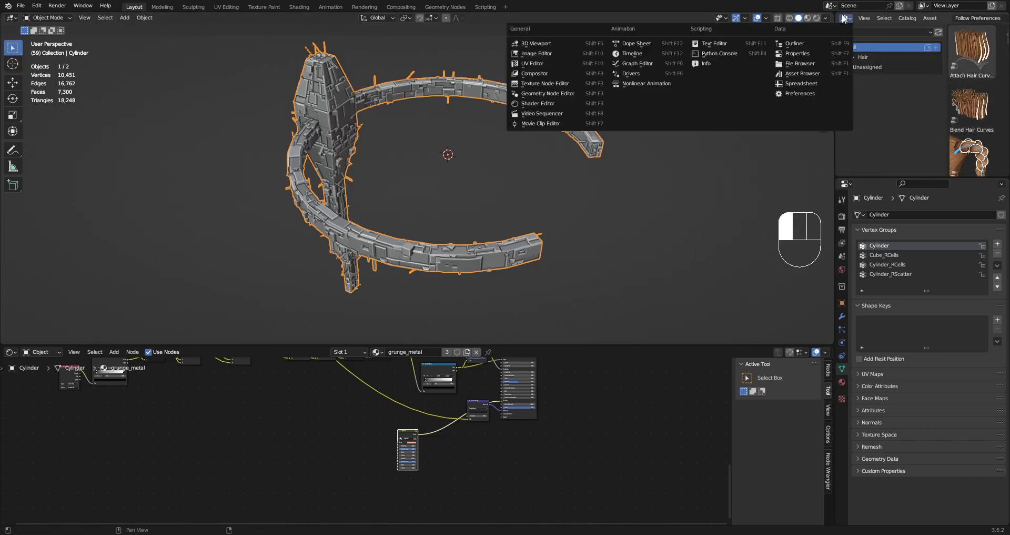
click(829, 72)
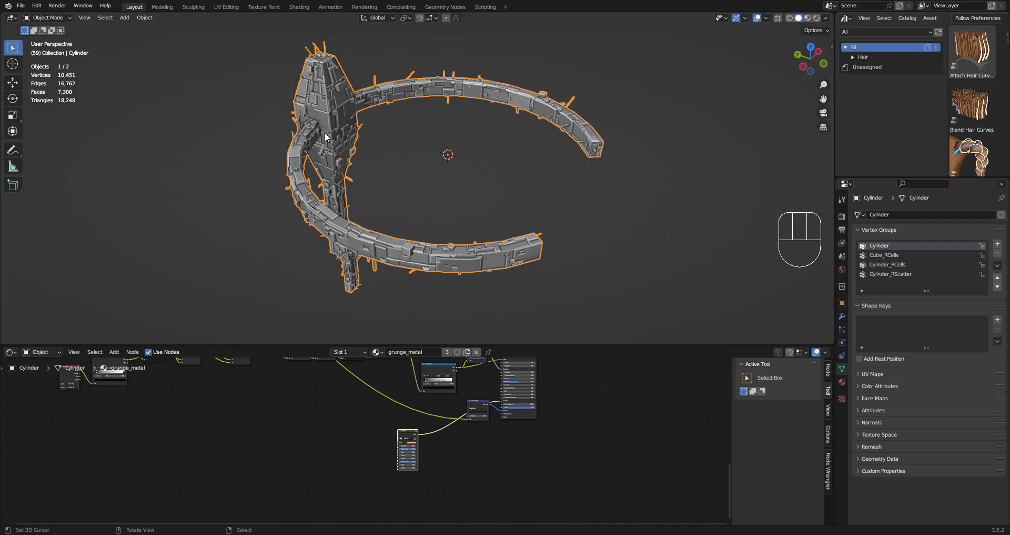
click(845, 19)
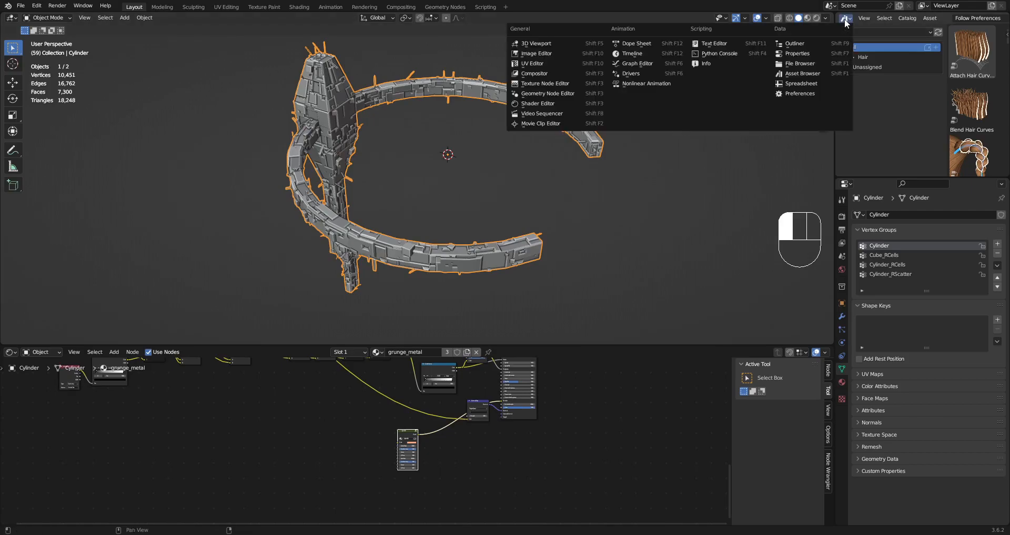
click(813, 44)
Step: Inspect the dissolved structure up close in rendered shading and return to solid shading
mouse_move(618, 139)
middle_down()
mouse_move(489, 128)
mouse_move(467, 164)
mouse_move(481, 159)
middle_up()
key(z)
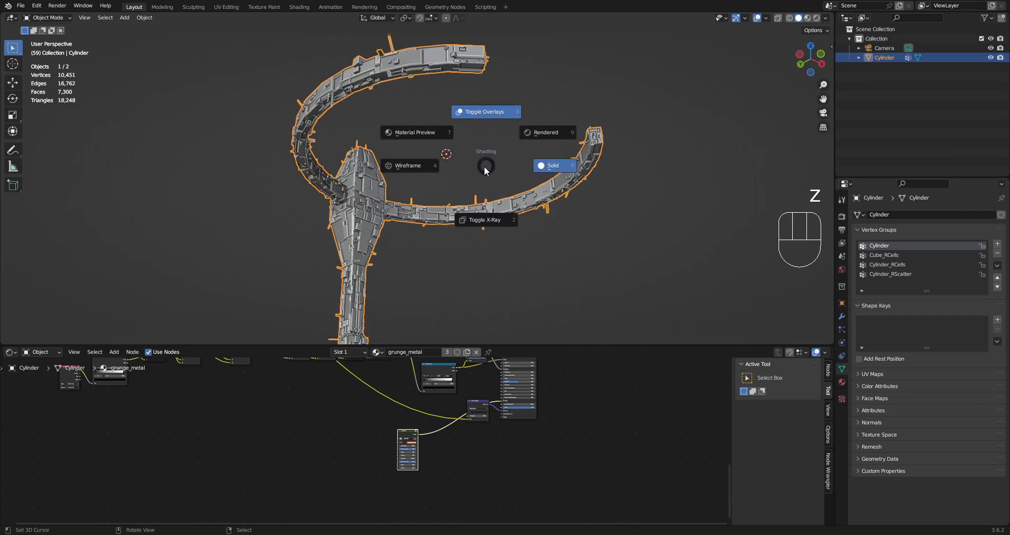
key(z)
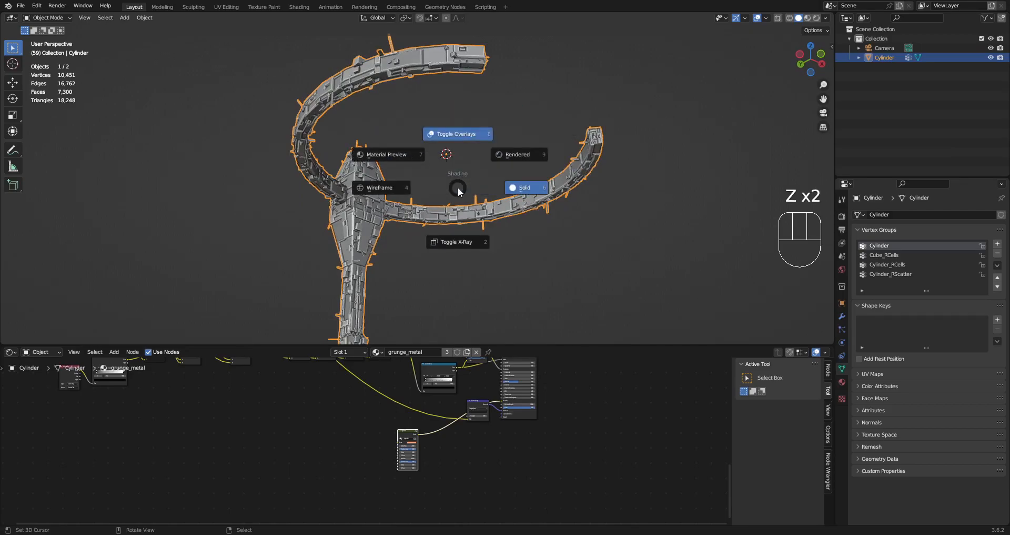
click(511, 154)
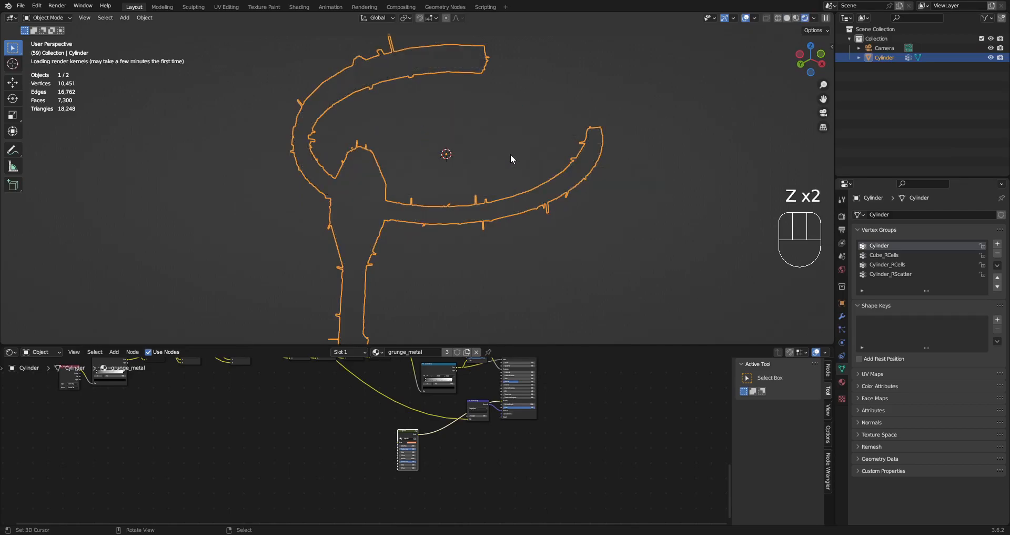
shift+middle_drag(413, 231, 470, 205)
scroll(470, 205, up, 5)
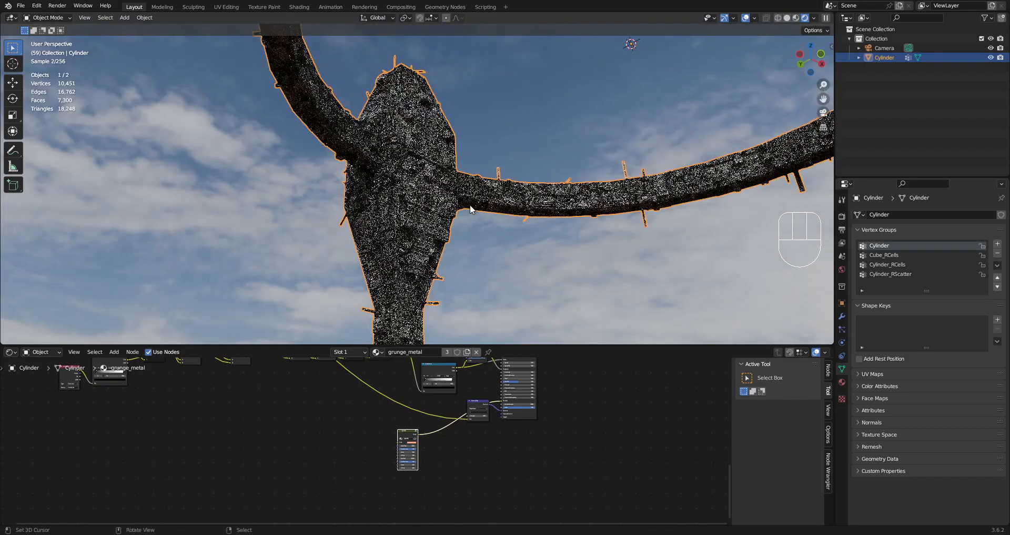
key(z)
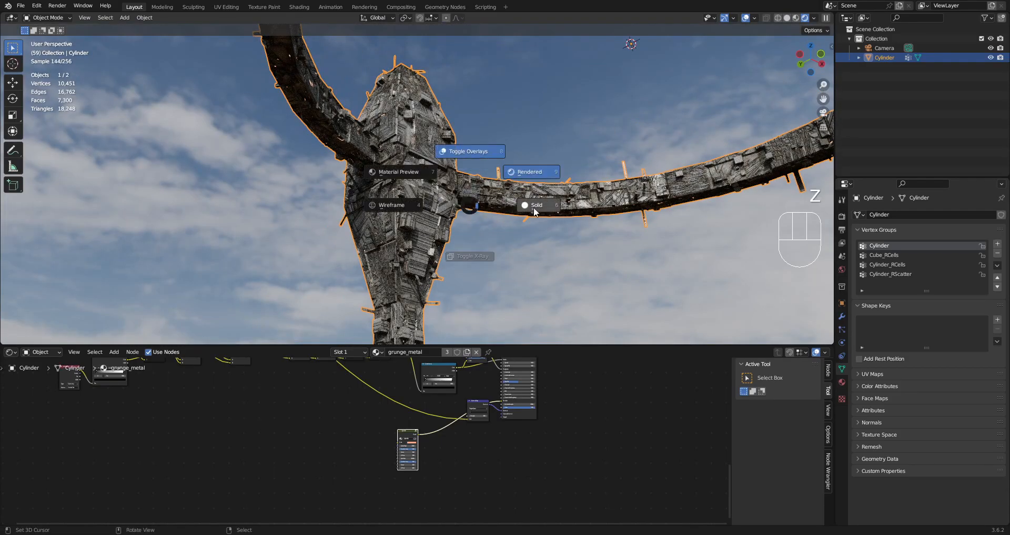
click(535, 204)
Step: Undo the second Limited Dissolve so that the joined Cylinder has its original face layout
scroll(536, 204, down, 5)
key(Tab)
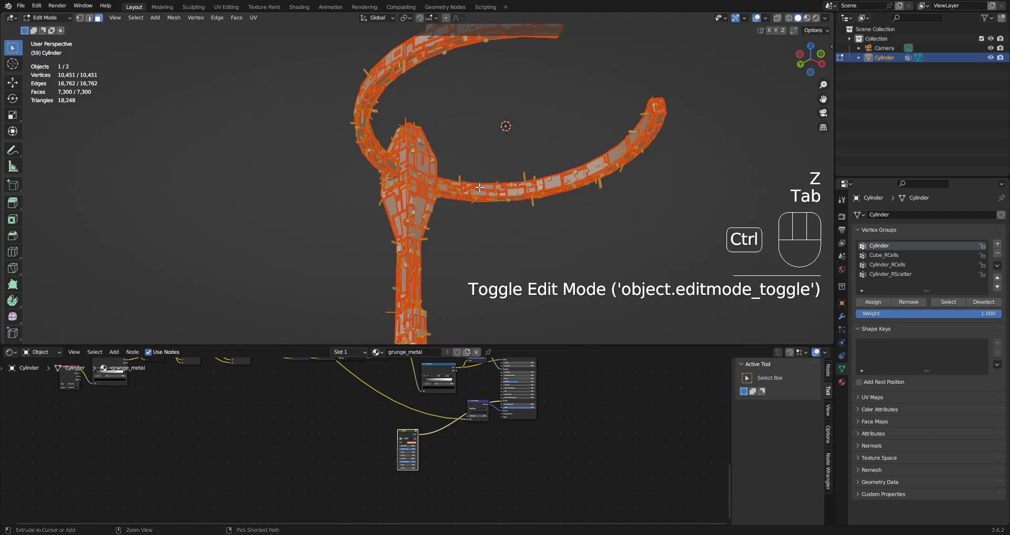
key(ctrl+z)
key(ctrl+z)
key(ctrl+z)
key(ctrl+z)
key(ctrl+z)
key(ctrl+z)
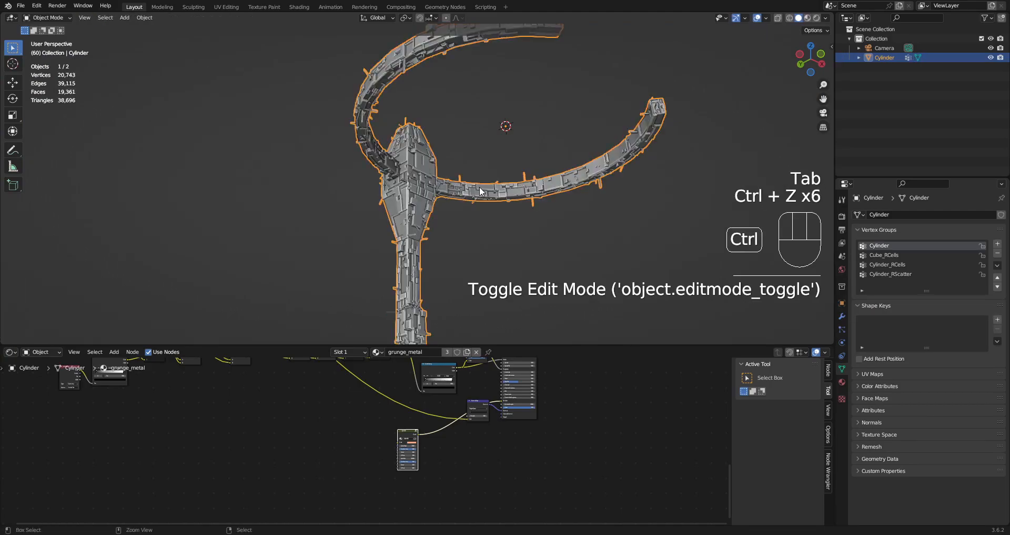
Step: Check the joined Cylinder's faces in Edit Mode and undo the join back to the four separate pieces
key(Tab)
scroll(426, 189, up, 4)
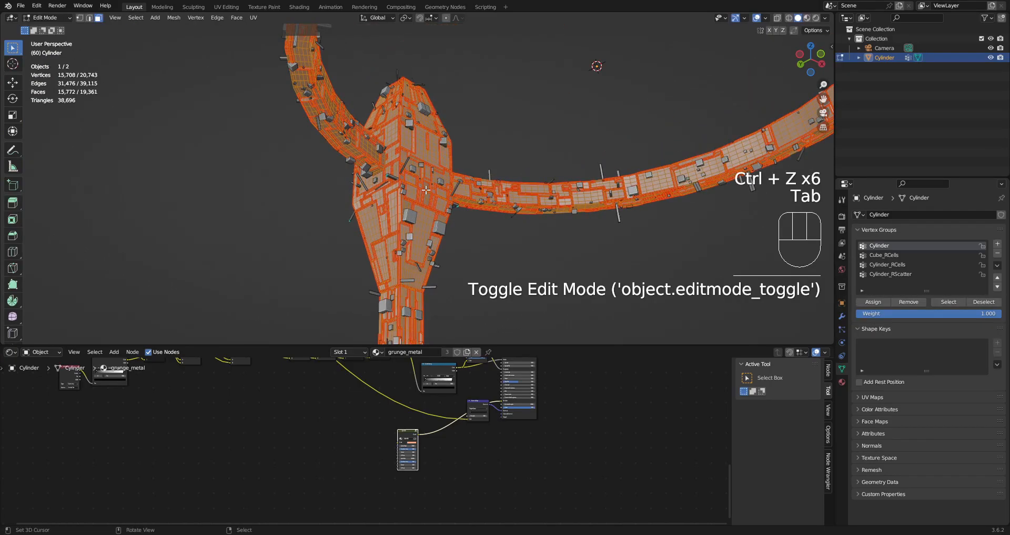
scroll(444, 187, down, 4)
key(Tab)
key(ctrl+z)
key(ctrl+z)
key(ctrl+z)
key(ctrl+z)
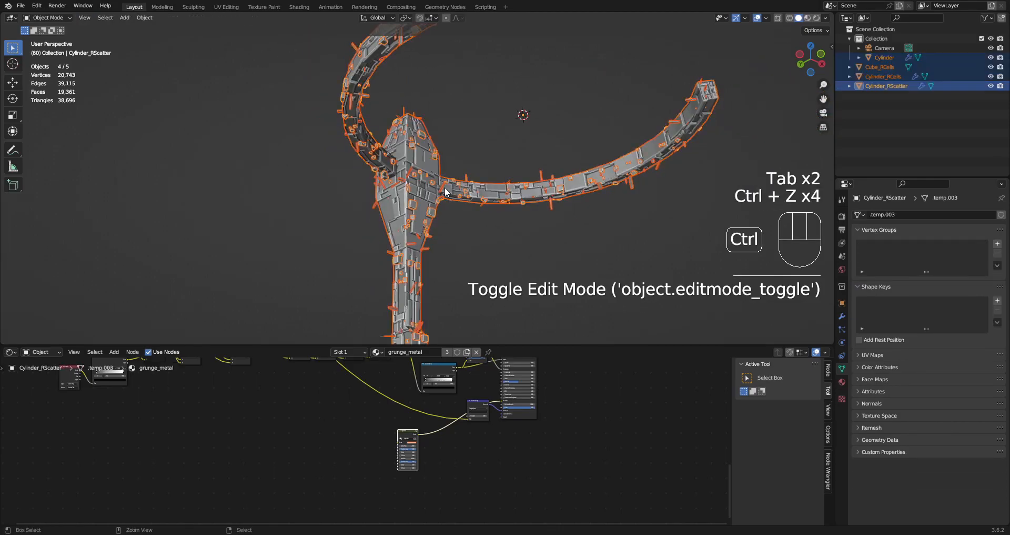
Step: Hide the viewport overlays and save the file
key(Tab)
key(Tab)
key(shift+alt+z)
key(ctrl+s)
Step: Preview the whole structure in rendered shading in a maximized 3D viewport and return to solid shading
key(z)
click(550, 149)
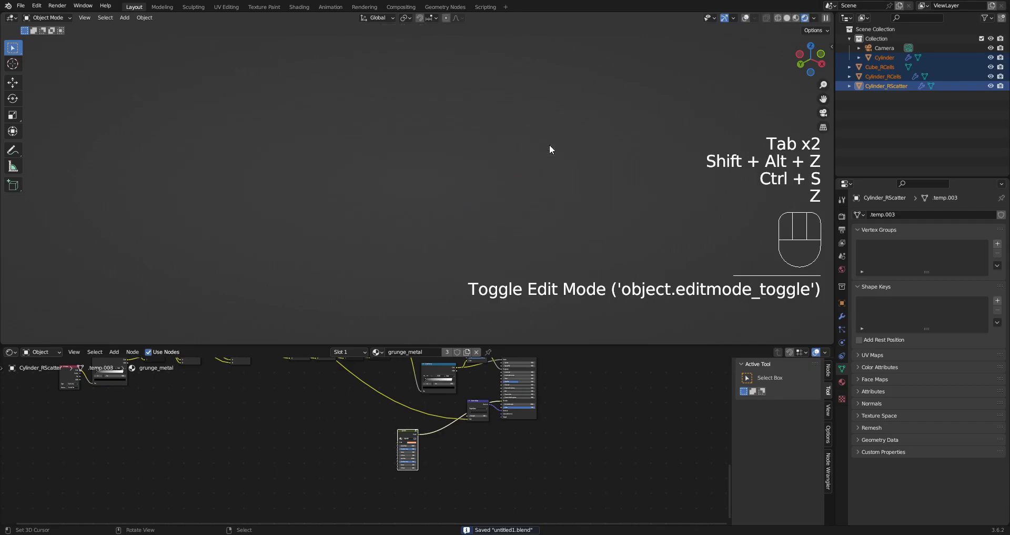
key(ctrl+space)
scroll(551, 145, down, 2)
shift+middle_drag(655, 197, 601, 179)
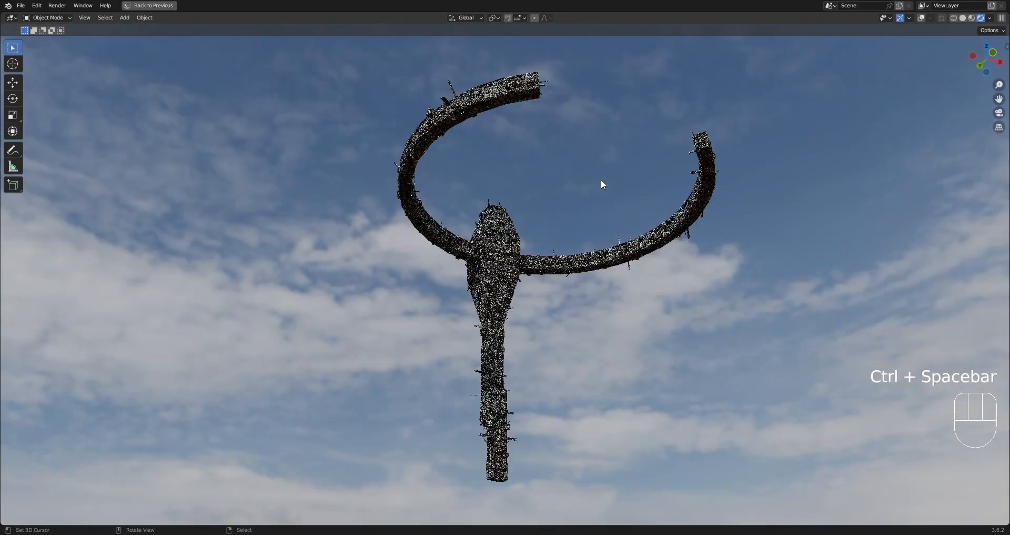
key(z)
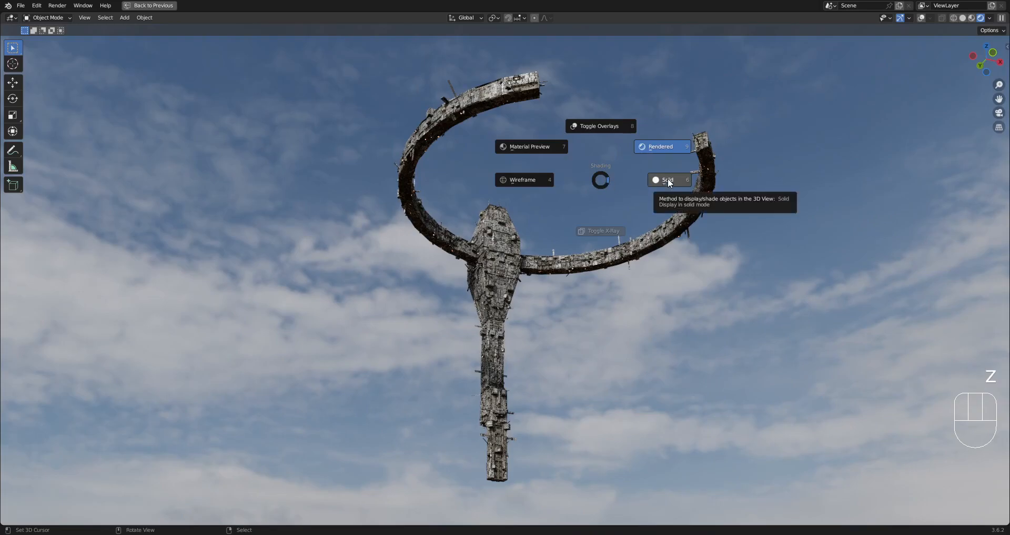
click(670, 183)
Step: Save the file and view the finished structure in solid shading without overlays
mouse_move(528, 205)
middle_down()
mouse_move(535, 214)
mouse_move(511, 203)
mouse_move(546, 230)
mouse_move(483, 247)
mouse_move(336, 241)
mouse_move(299, 219)
mouse_move(194, 206)
mouse_move(589, 279)
mouse_move(565, 270)
mouse_move(456, 280)
mouse_move(537, 262)
mouse_move(567, 260)
mouse_move(570, 270)
mouse_move(573, 254)
middle_up()
key(ctrl+s)
key(shift+q)
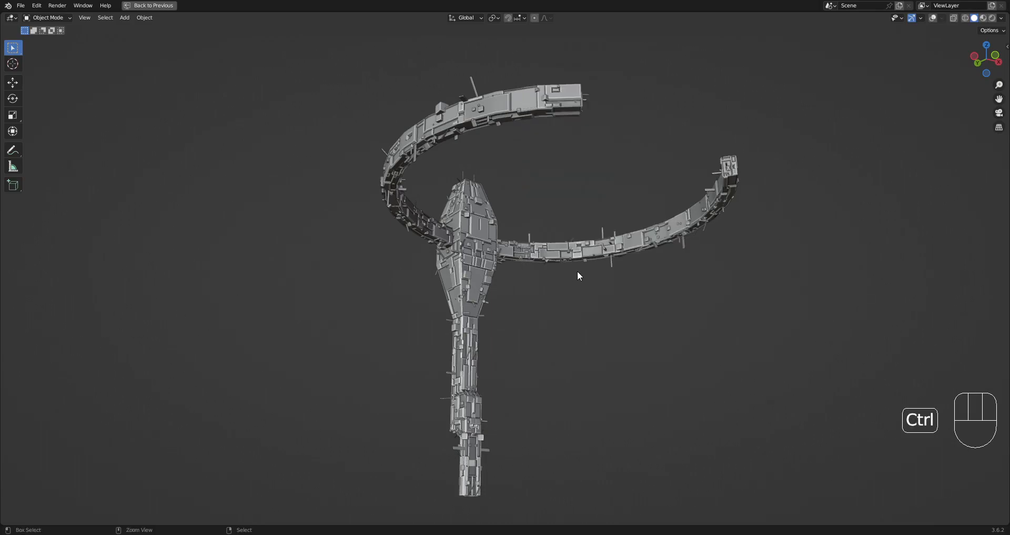
key(ctrl+s)
middle_drag(570, 270, 567, 271)
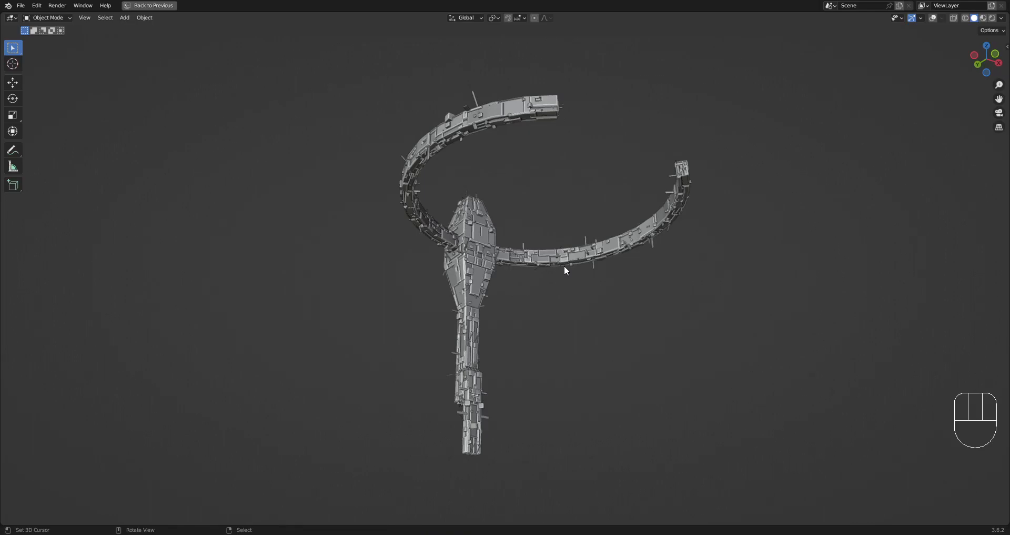
scroll(518, 267, up, 2)
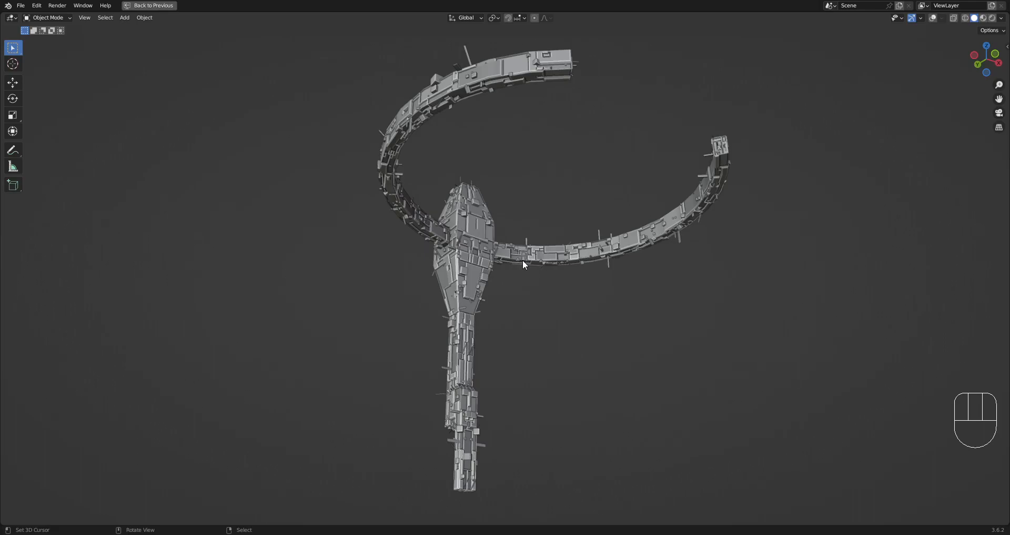